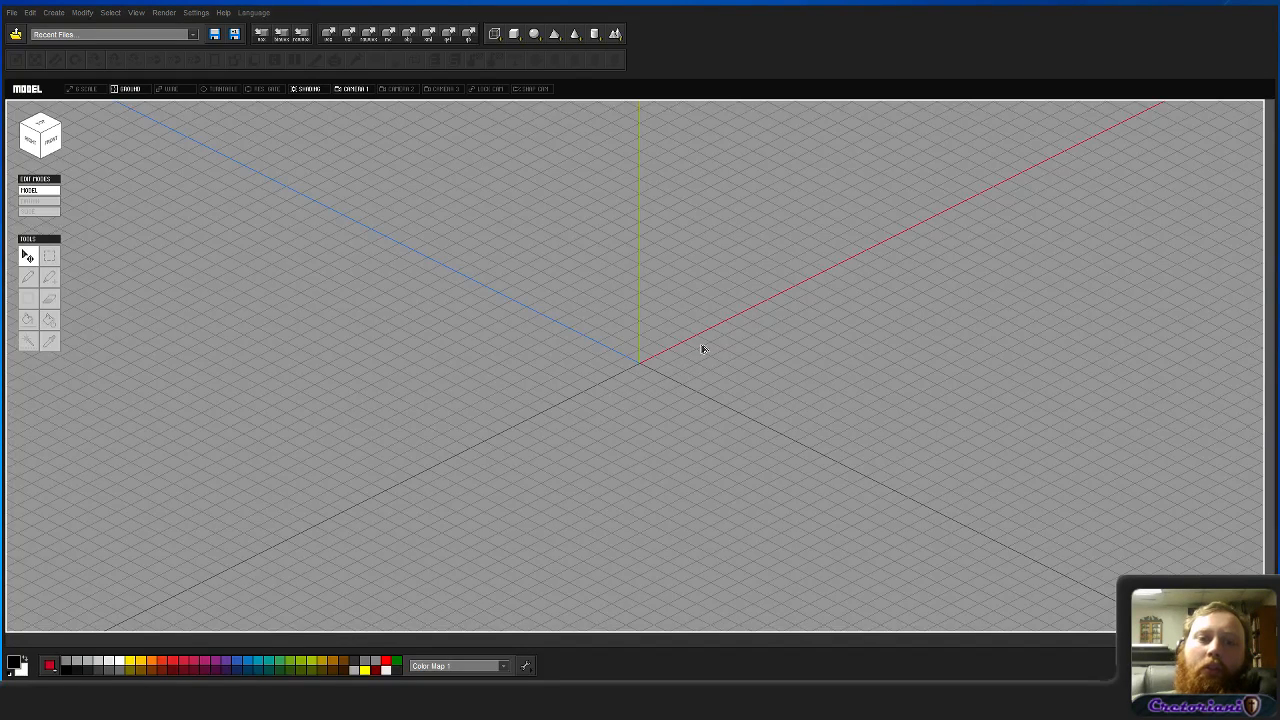
# Step: Create an empty matrix of width, height and depth 10 at the origin and open it for matrix editing
pyautogui.click(494, 35)
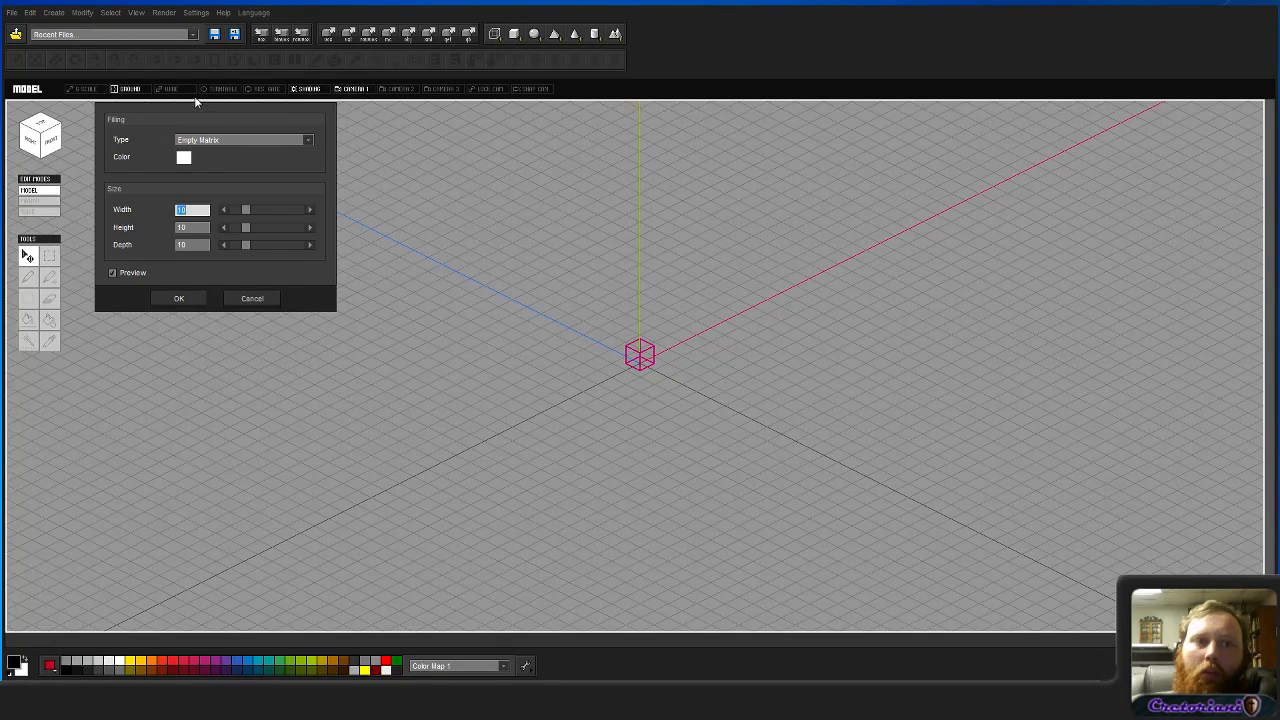
pyautogui.moveTo(196, 102); pyautogui.dragTo(279, 169)
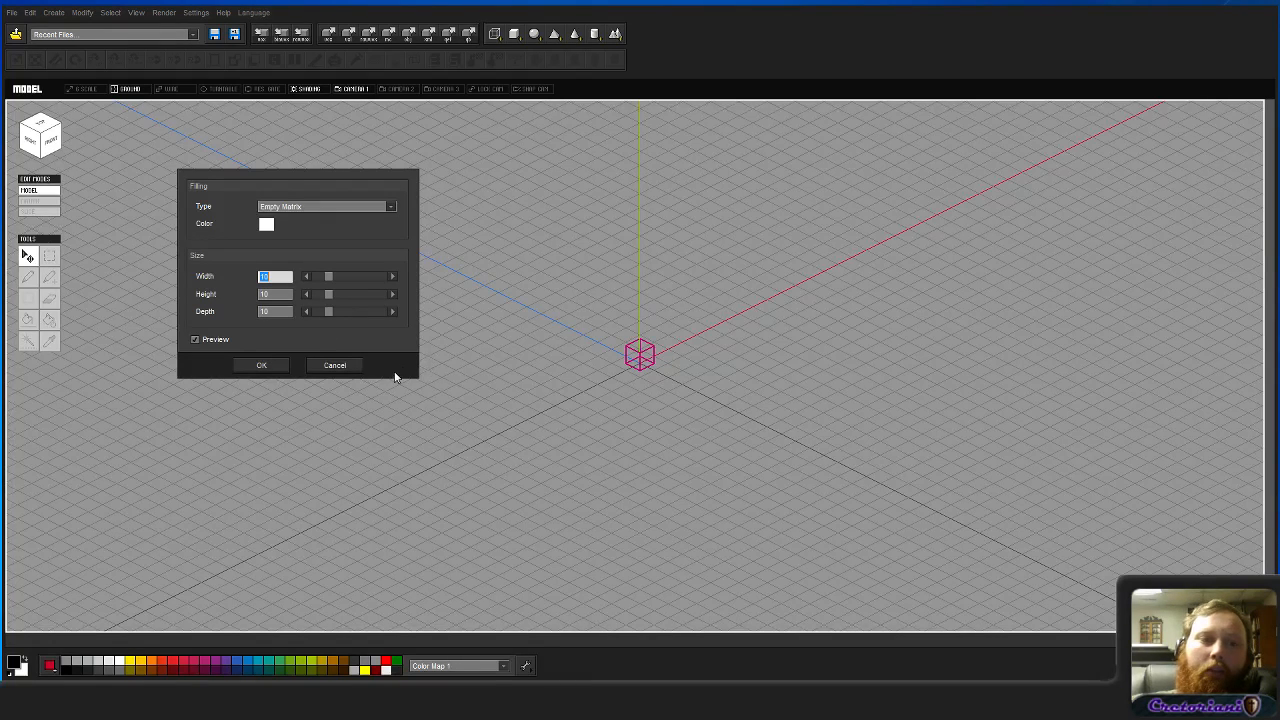
pyautogui.click(255, 367)
pyautogui.click(642, 369)
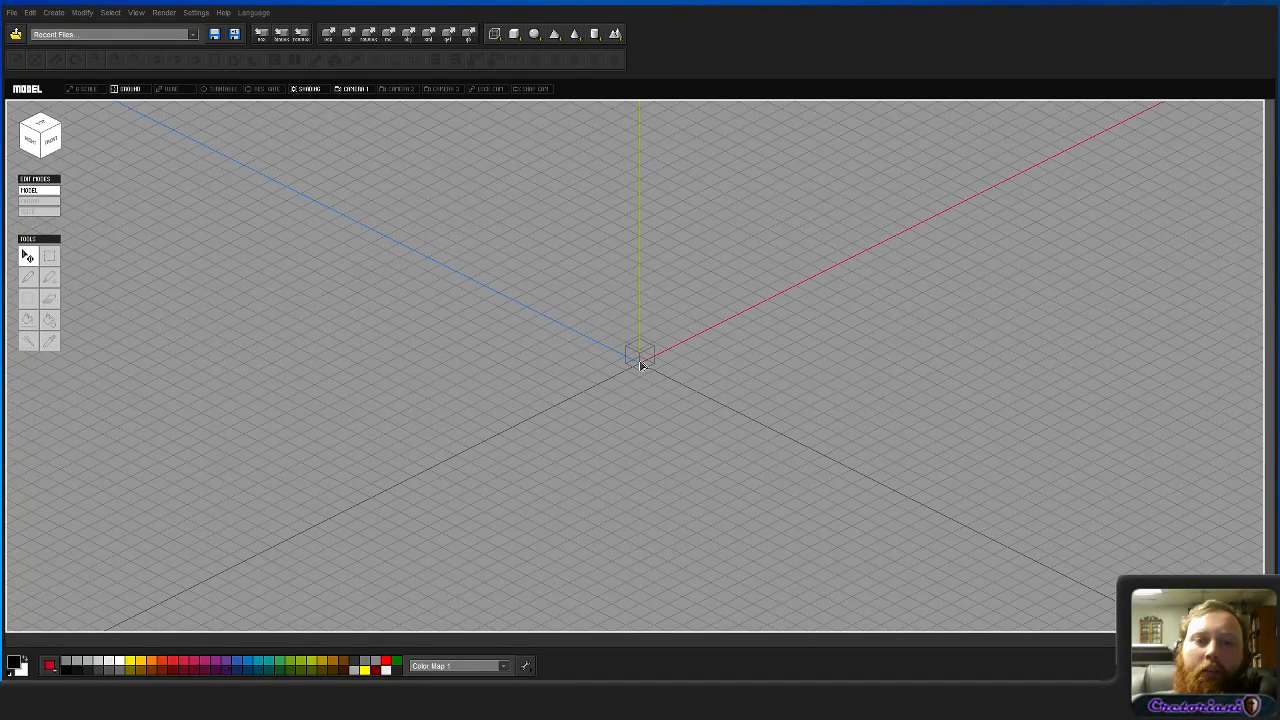
pyautogui.doubleClick(642, 366)
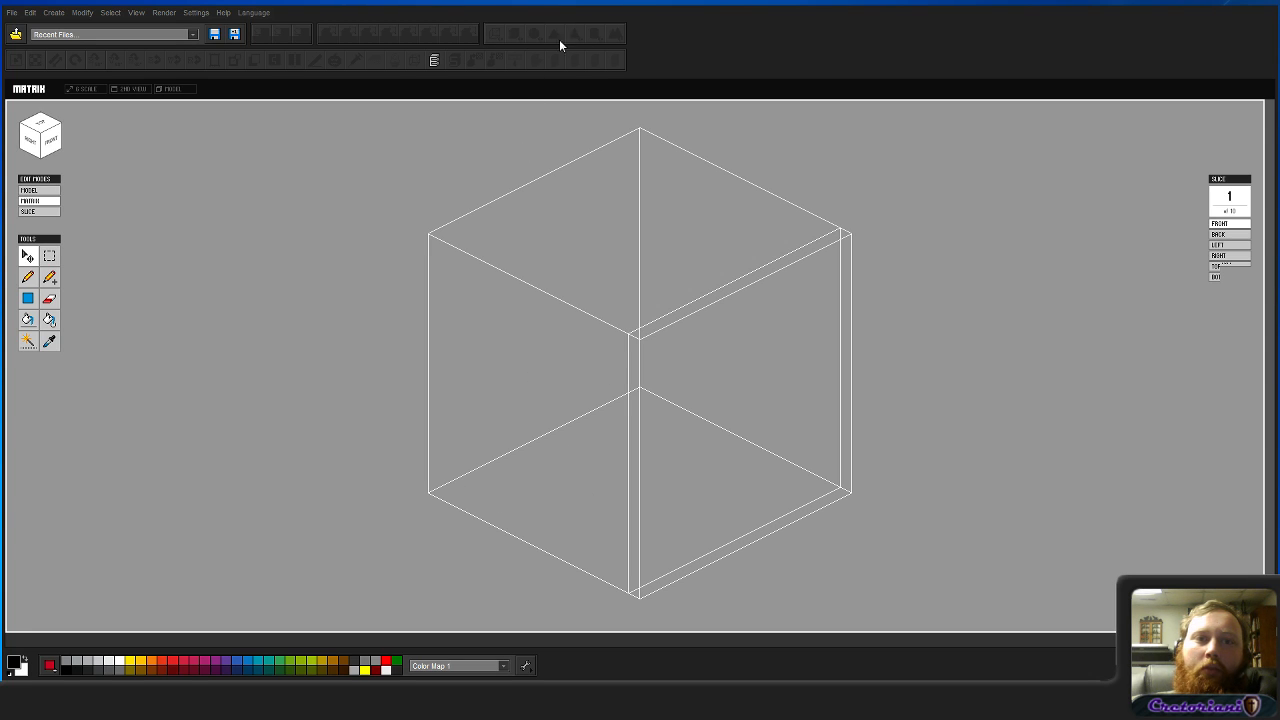
# Step: Make the lowest horizontal layer, slice 10 in top direction, the active slice and open it in slice mode
pyautogui.click(423, 484)
pyautogui.click(562, 477)
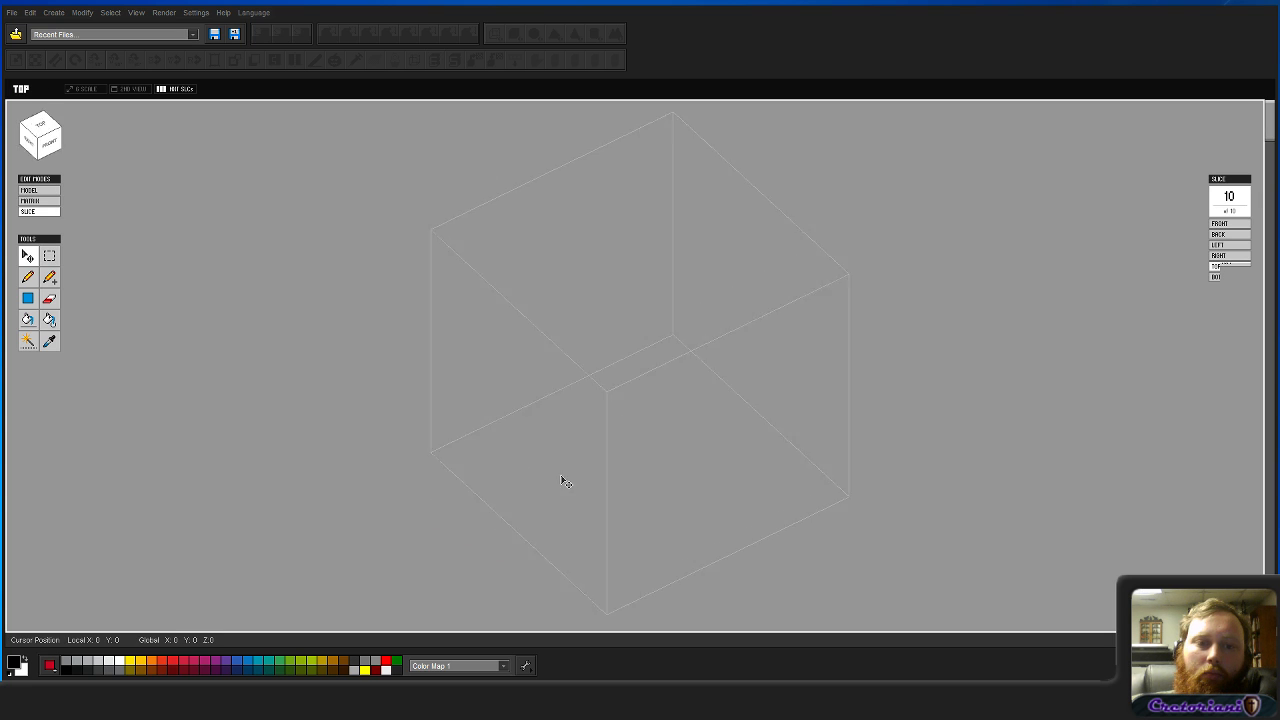
pyautogui.press('Escape')
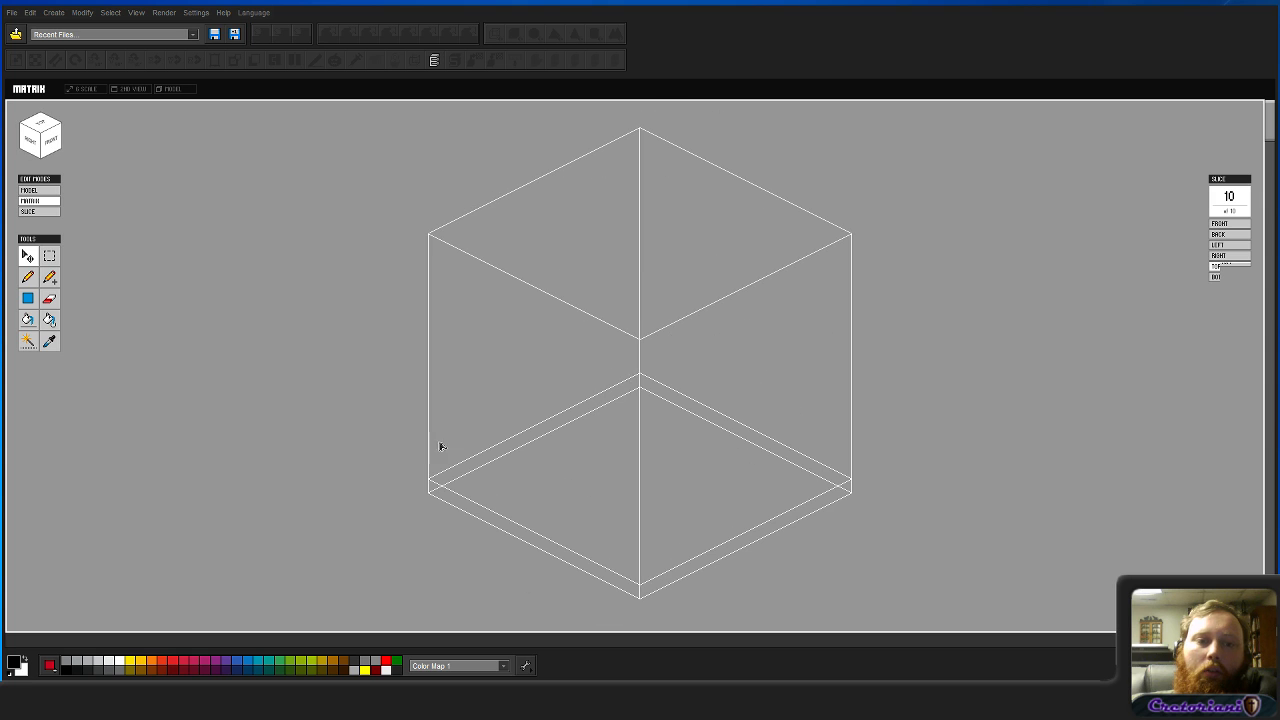
pyautogui.moveTo(426, 482)
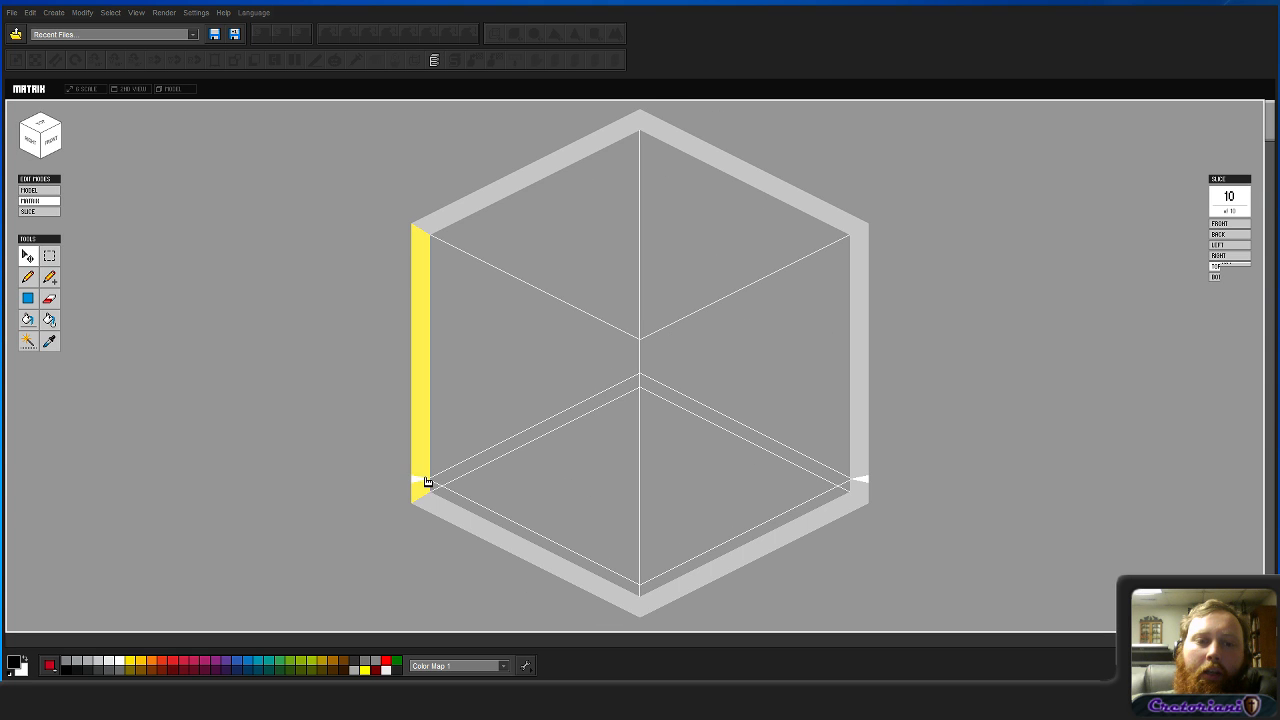
pyautogui.moveTo(423, 479); pyautogui.dragTo(421, 440)
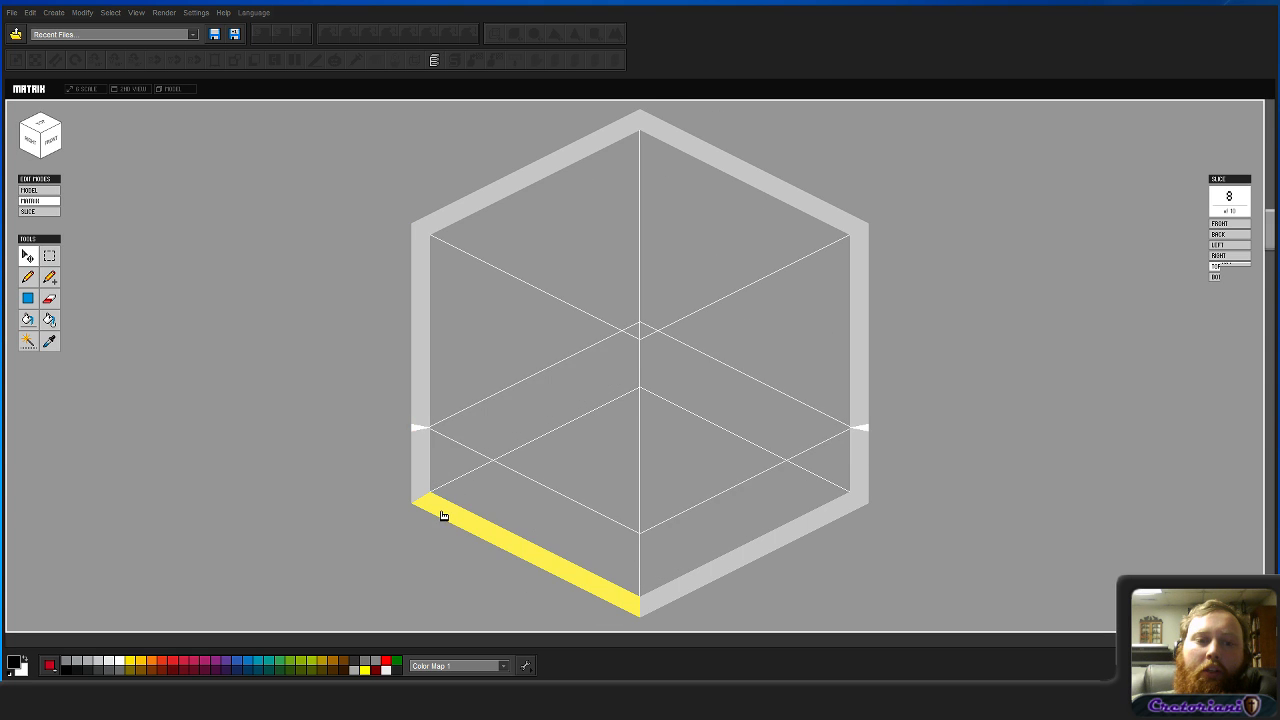
pyautogui.moveTo(443, 515)
pyautogui.mouseDown()
pyautogui.moveTo(577, 577)
pyautogui.moveTo(452, 540)
pyautogui.mouseUp()
pyautogui.click(421, 482)
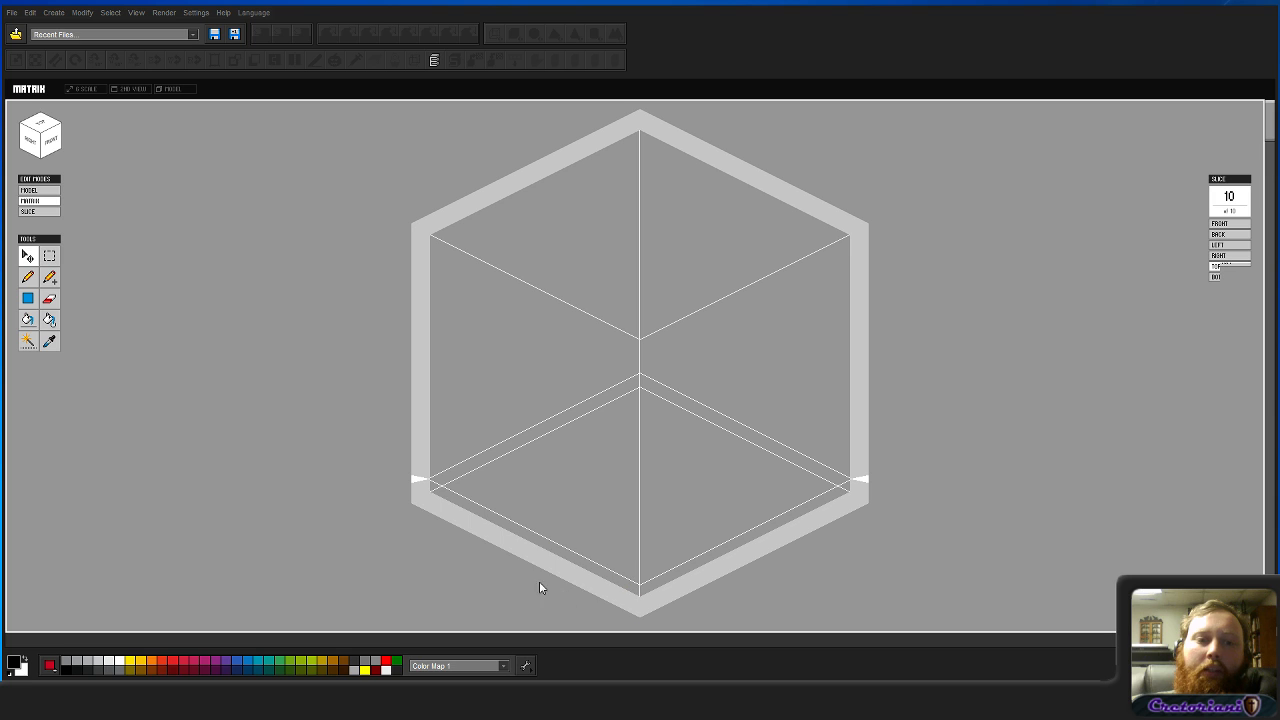
pyautogui.press('Tab')
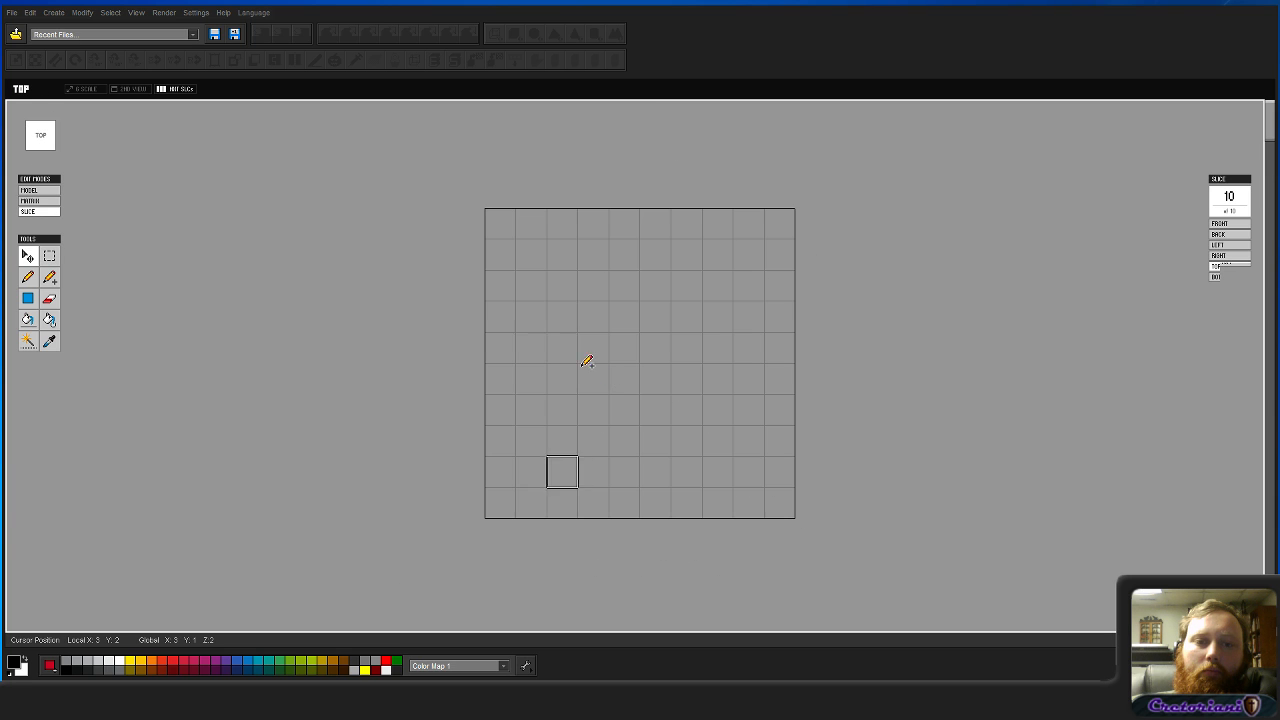
pyautogui.press('g')
pyautogui.press('Tab')
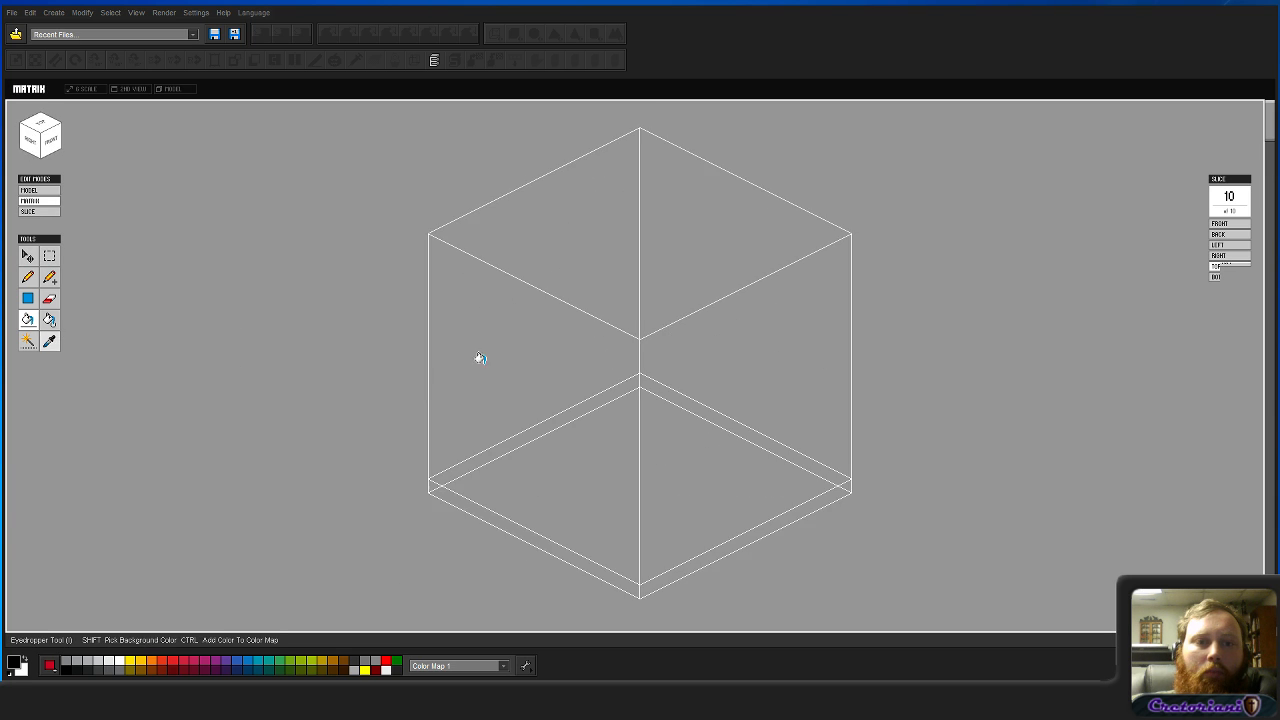
pyautogui.press('Tab')
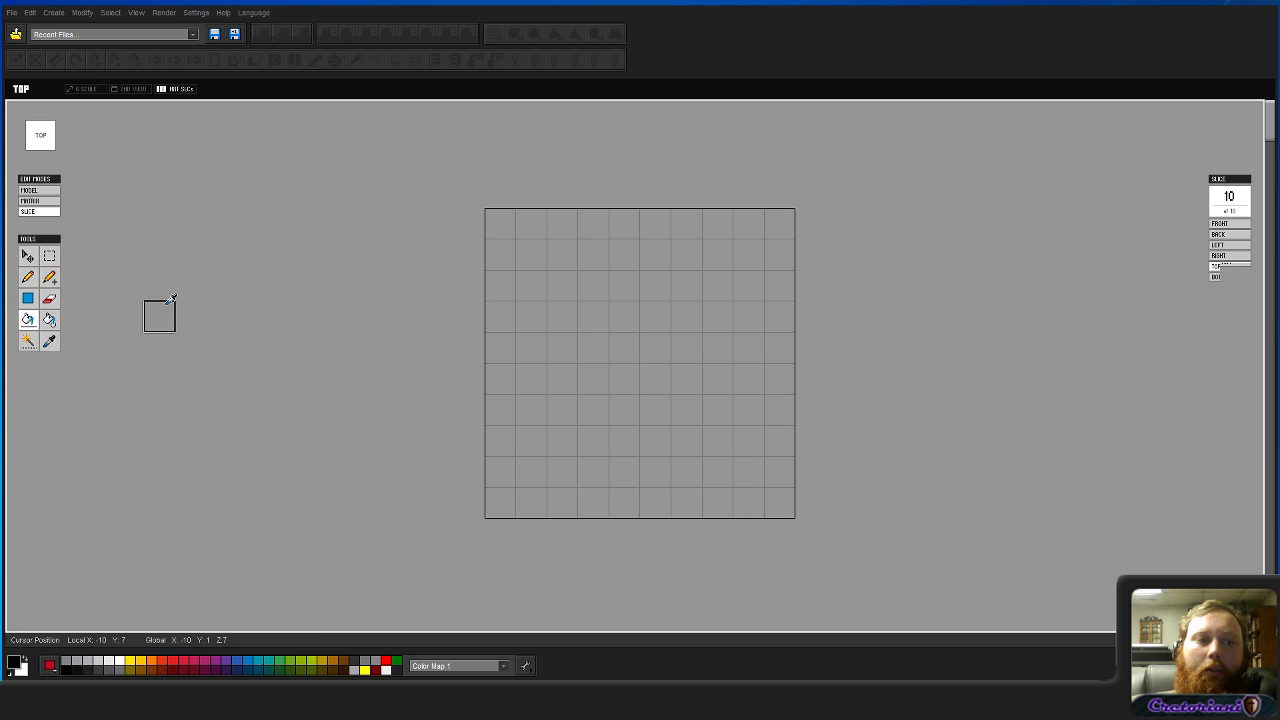
pyautogui.click(51, 279)
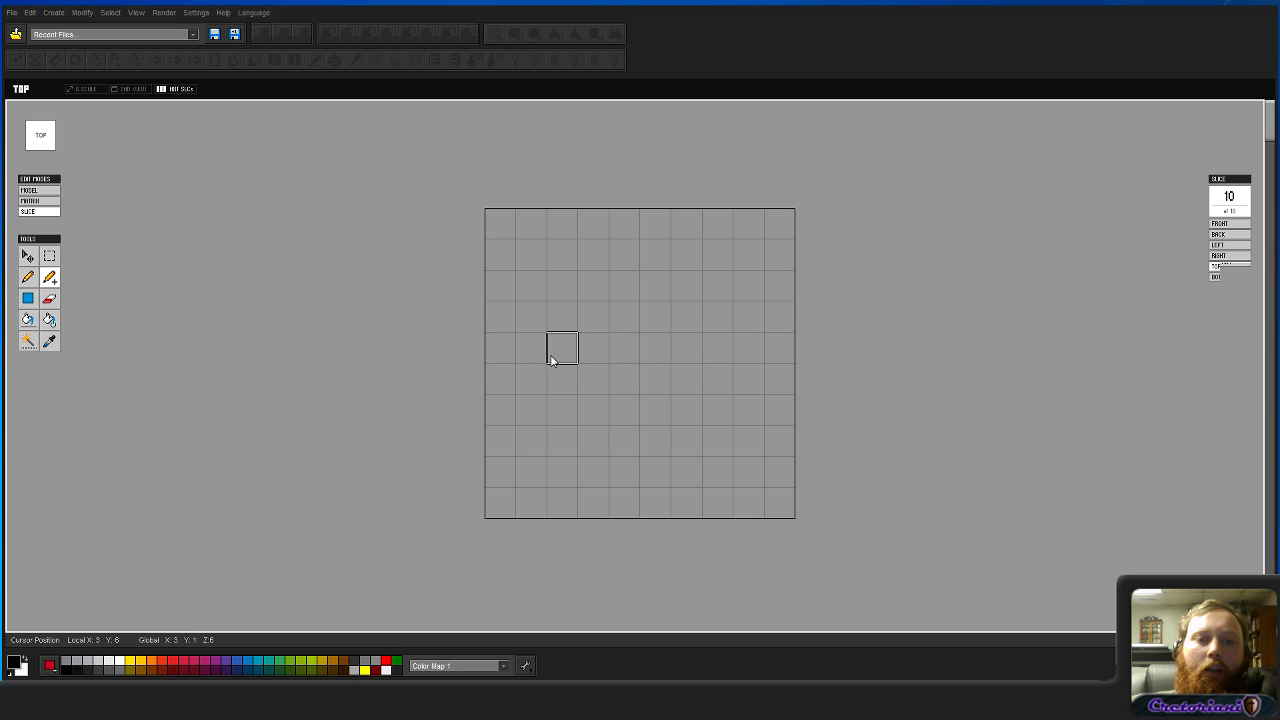
pyautogui.press('Tab')
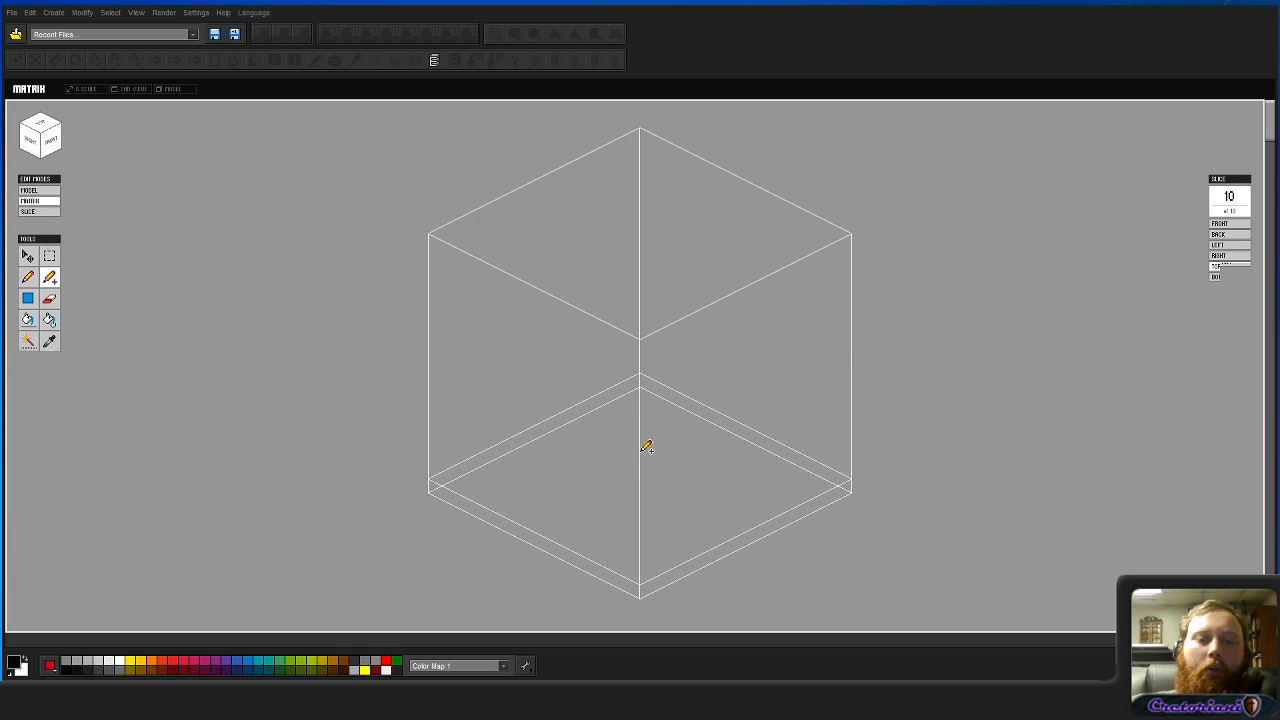
pyautogui.press('Tab')
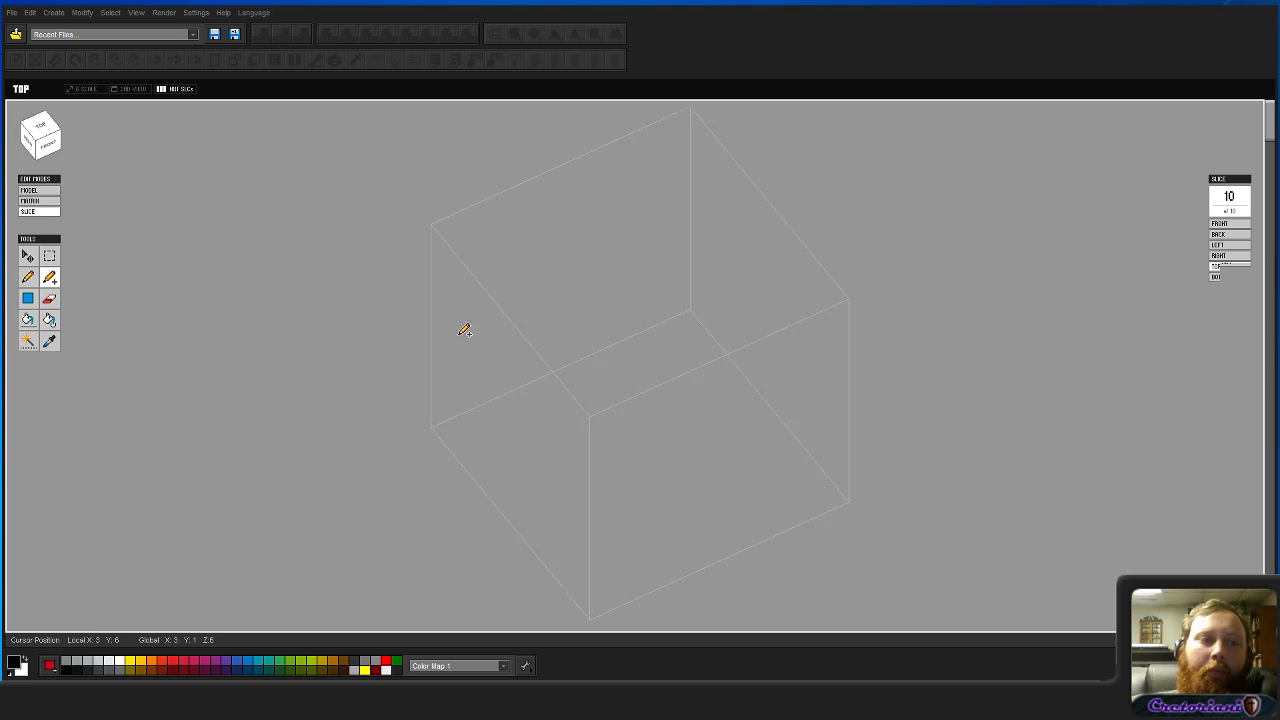
pyautogui.click(30, 300)
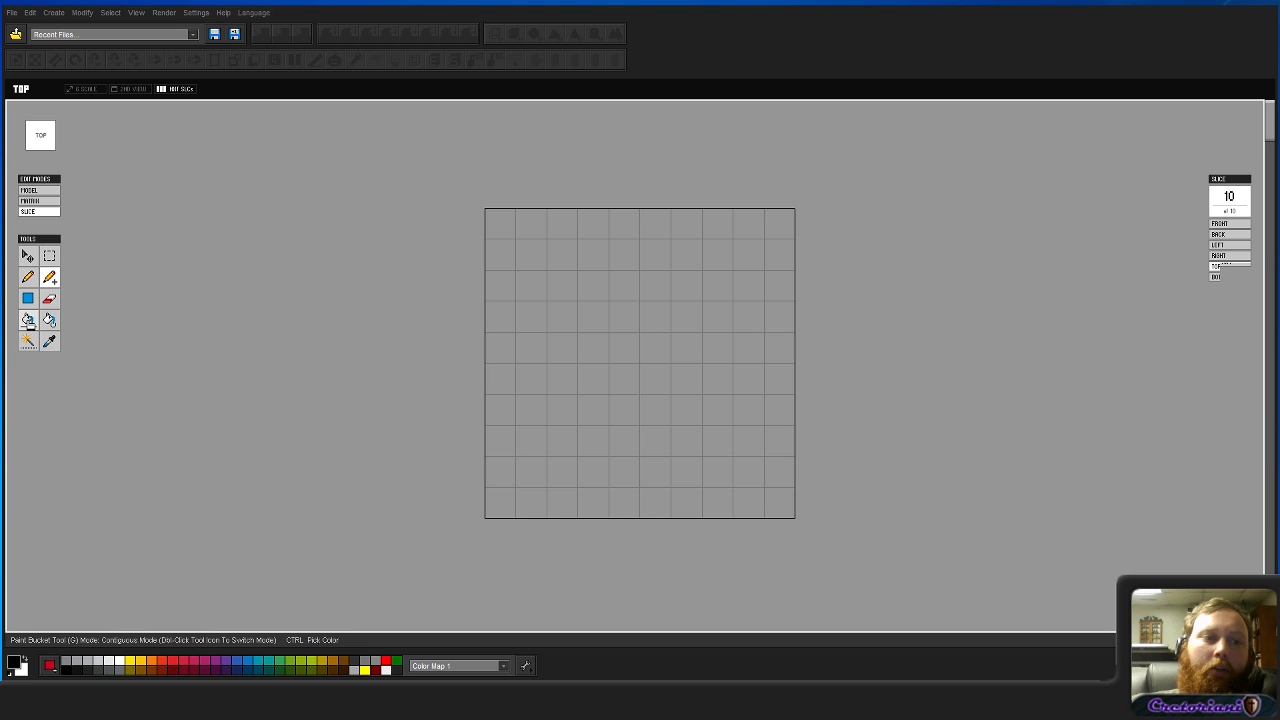
pyautogui.click(28, 320)
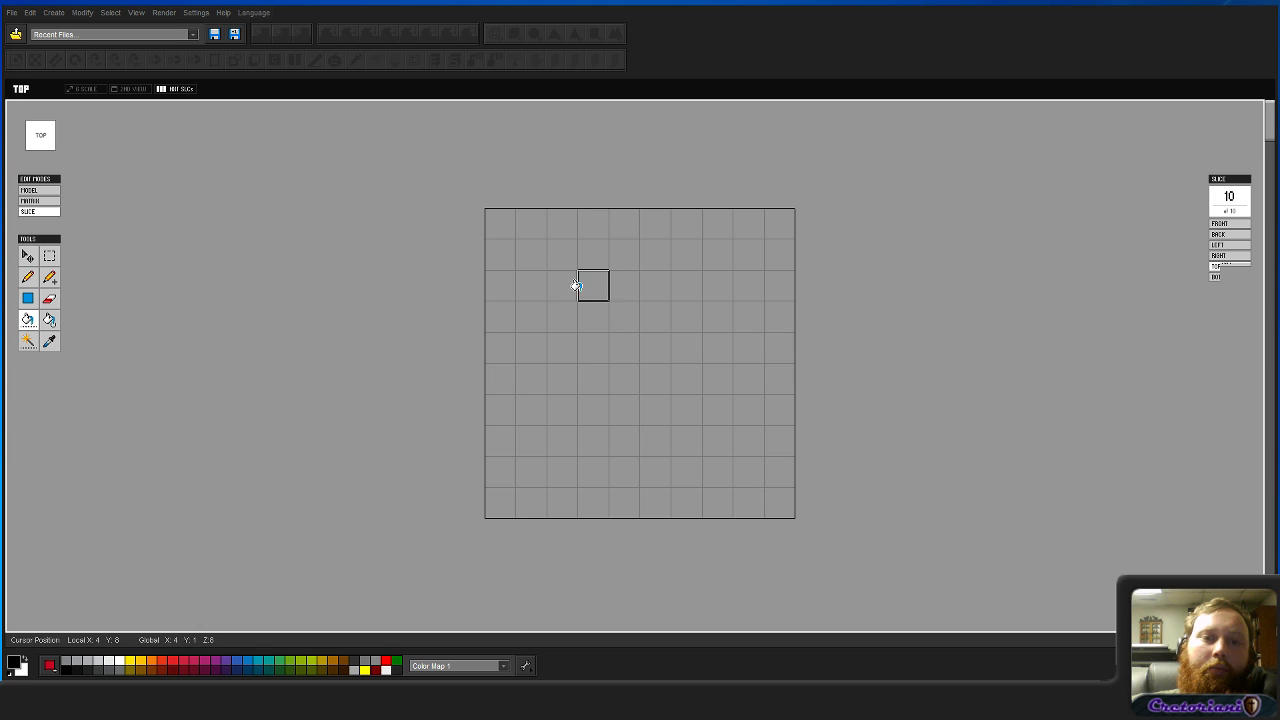
# Step: Draw a black voxel outline 8 by 7 cells on the slice and fill all empty cells white in Fill All mode
pyautogui.press('a')
pyautogui.moveTo(563, 285)
pyautogui.mouseDown()
pyautogui.moveTo(740, 289)
pyautogui.moveTo(752, 400)
pyautogui.moveTo(628, 468)
pyautogui.moveTo(531, 463)
pyautogui.moveTo(543, 300)
pyautogui.moveTo(531, 286)
pyautogui.mouseUp()
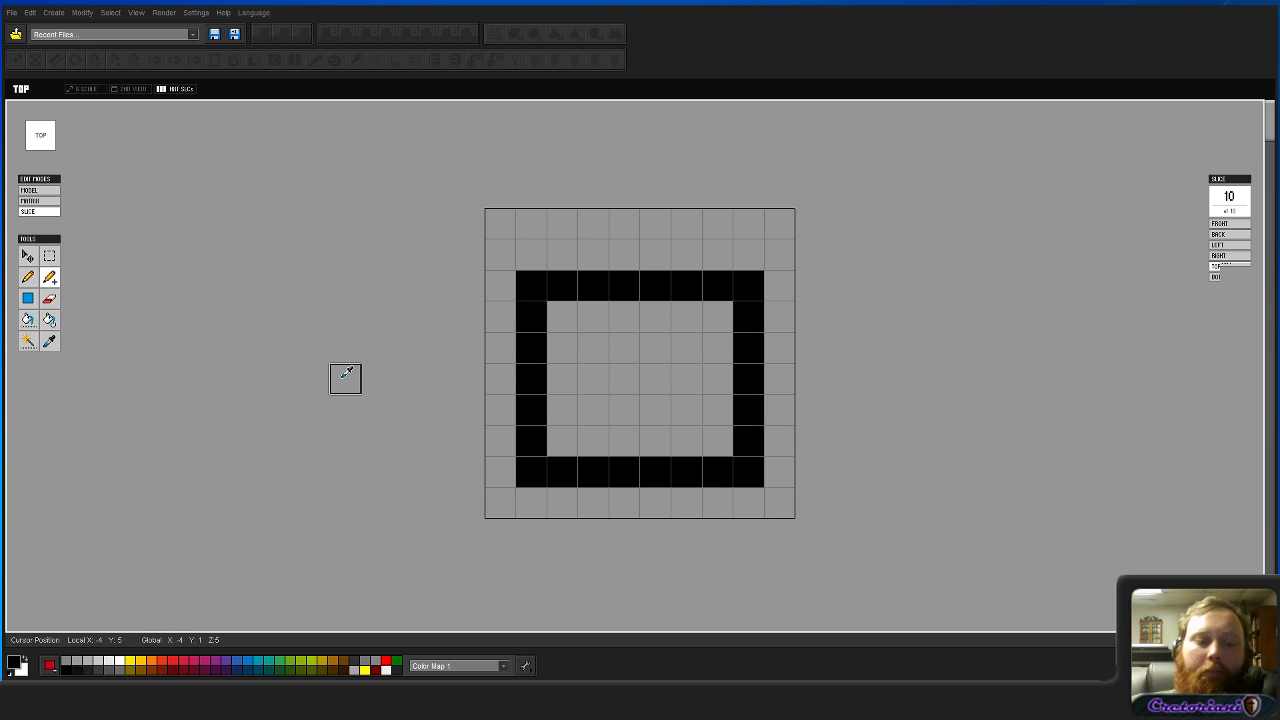
pyautogui.press('x')
pyautogui.press('g')
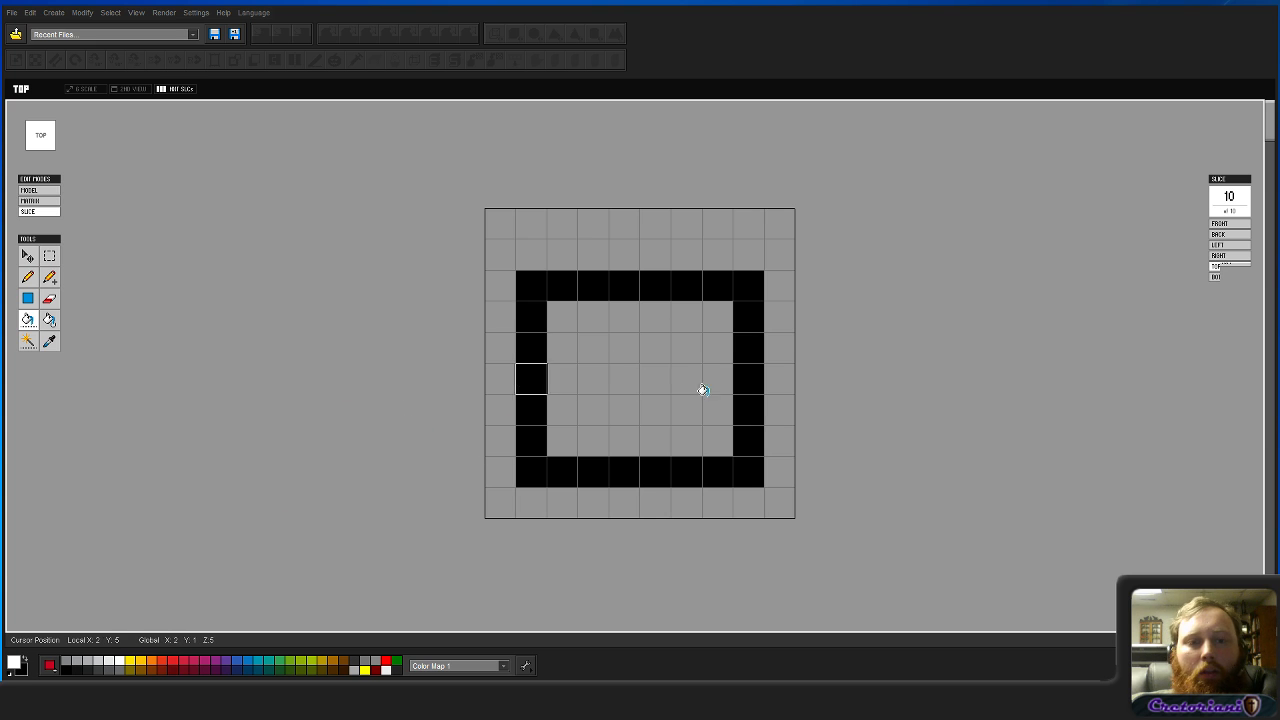
pyautogui.click(628, 380)
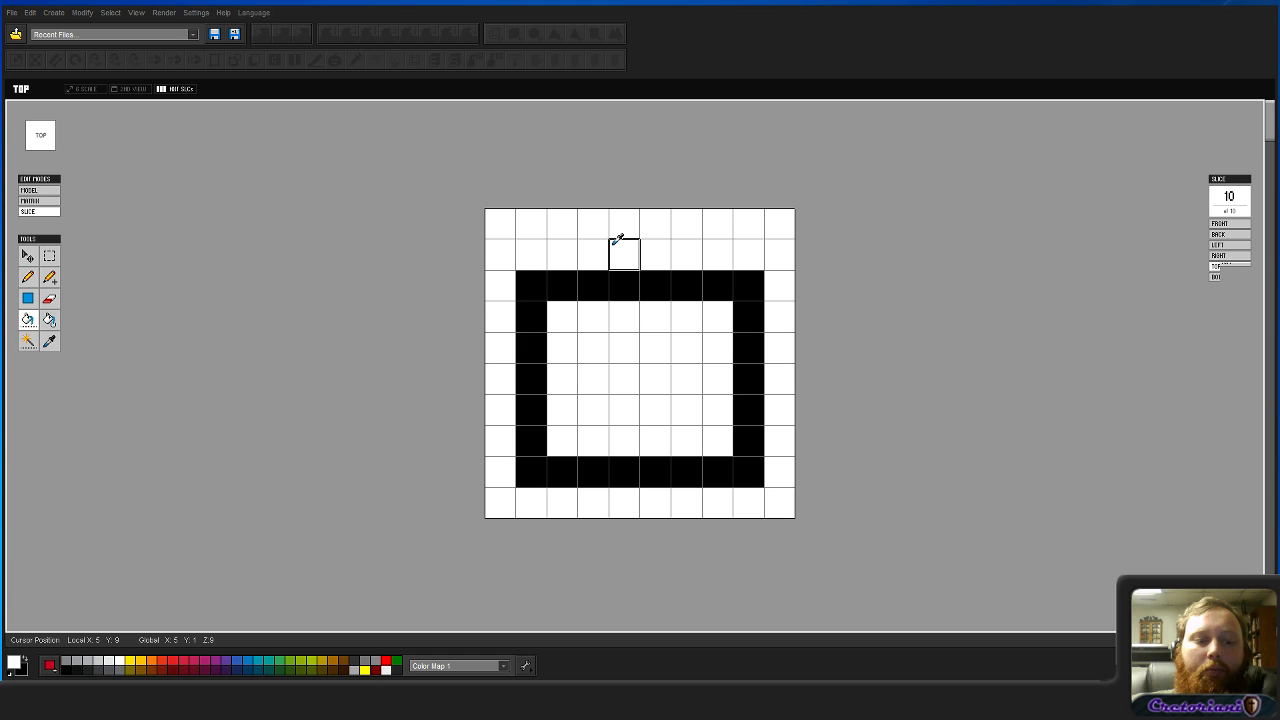
# Step: Undo the last fill and fill only the interior of the black outline with white in contiguous mode
pyautogui.hotkey('ctrl', 'z')
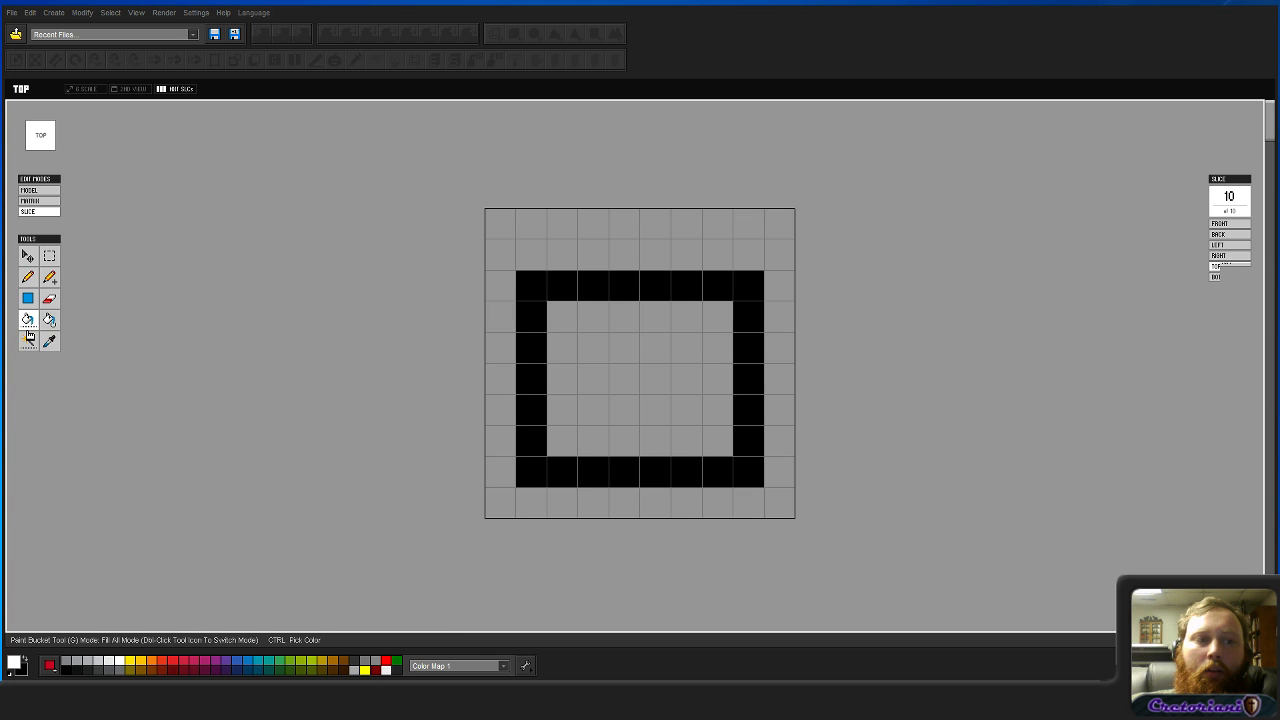
pyautogui.click(29, 338)
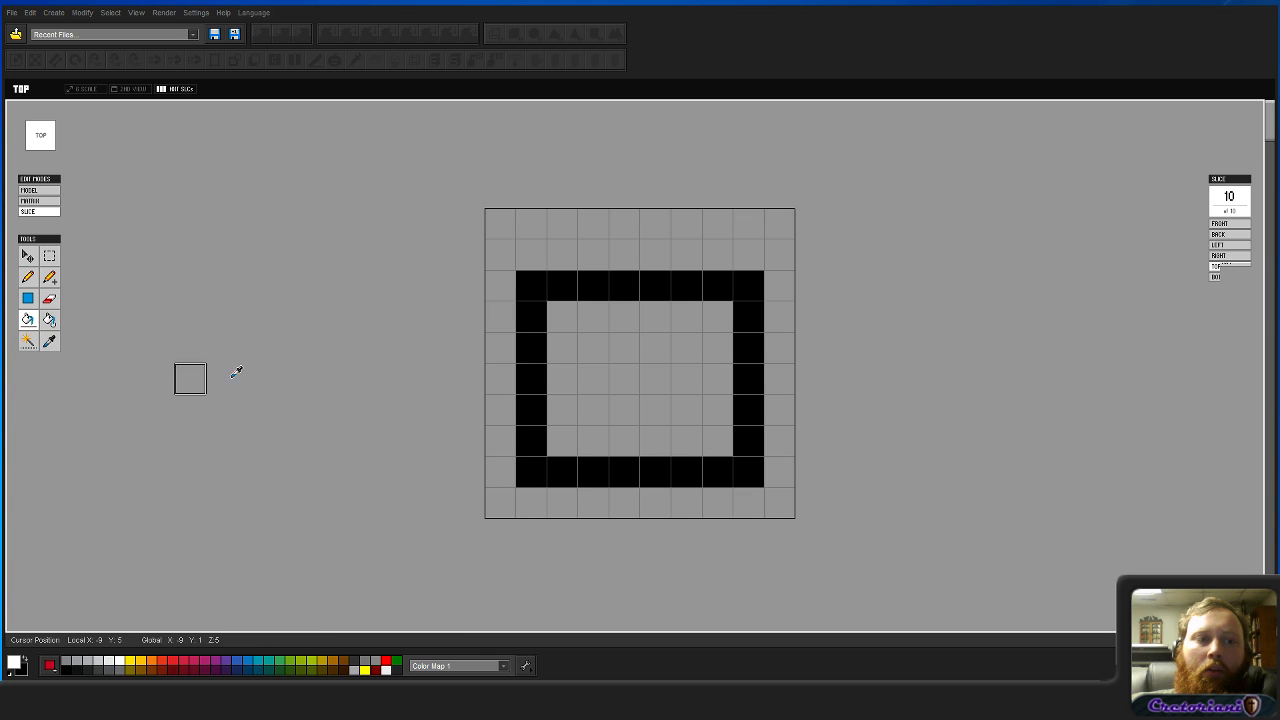
pyautogui.click(637, 376)
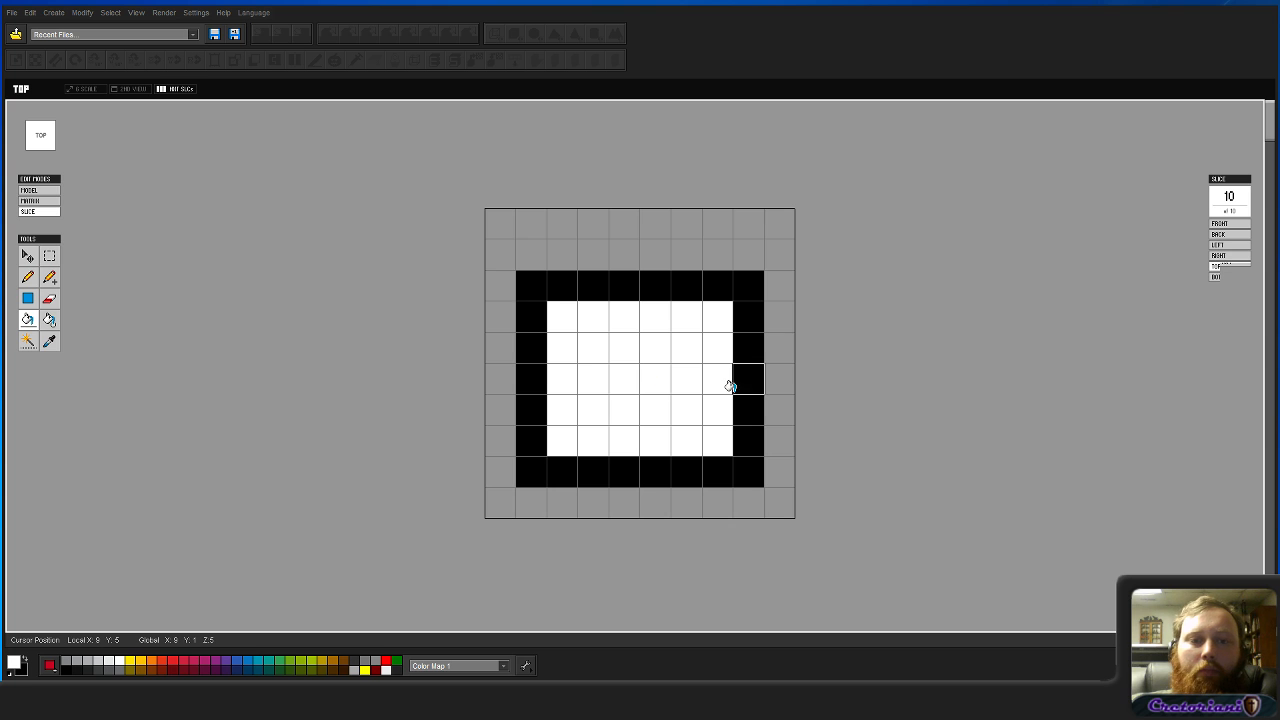
# Step: Select the black outline with its white interior and delete all of its voxels
pyautogui.moveTo(511, 249); pyautogui.dragTo(966, 531)
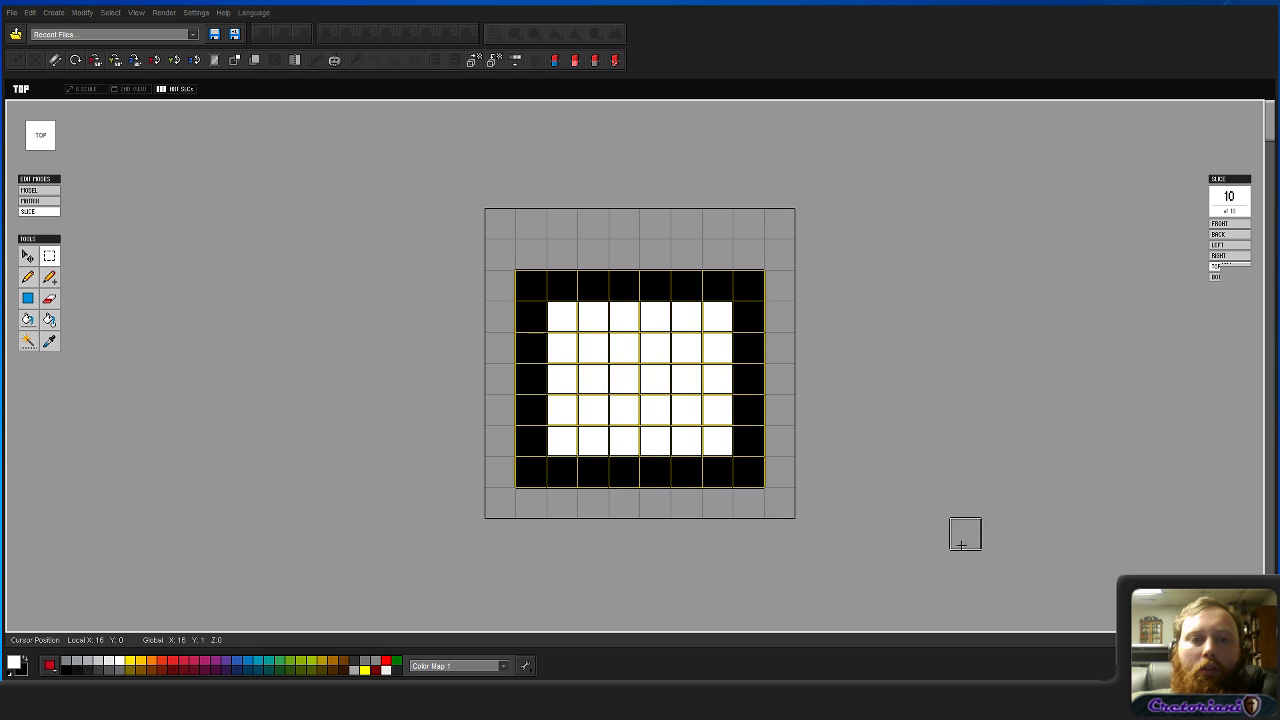
pyautogui.press('Delete')
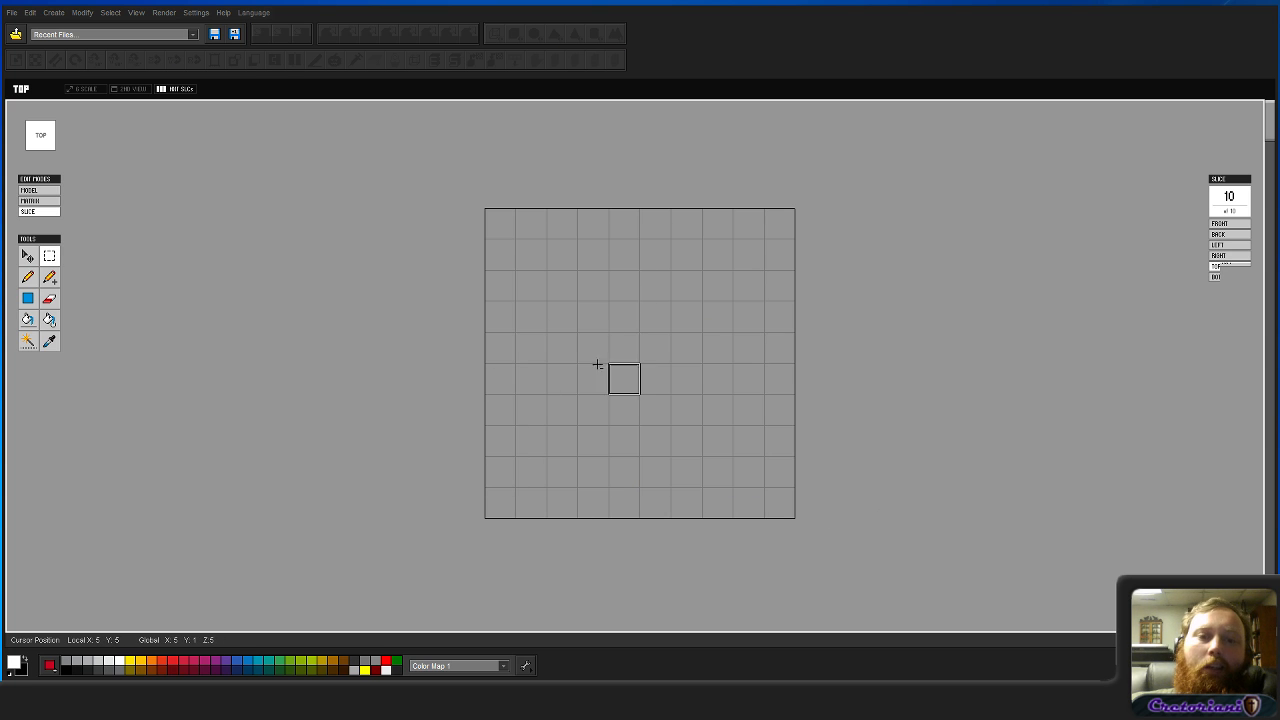
pyautogui.press('Tab')
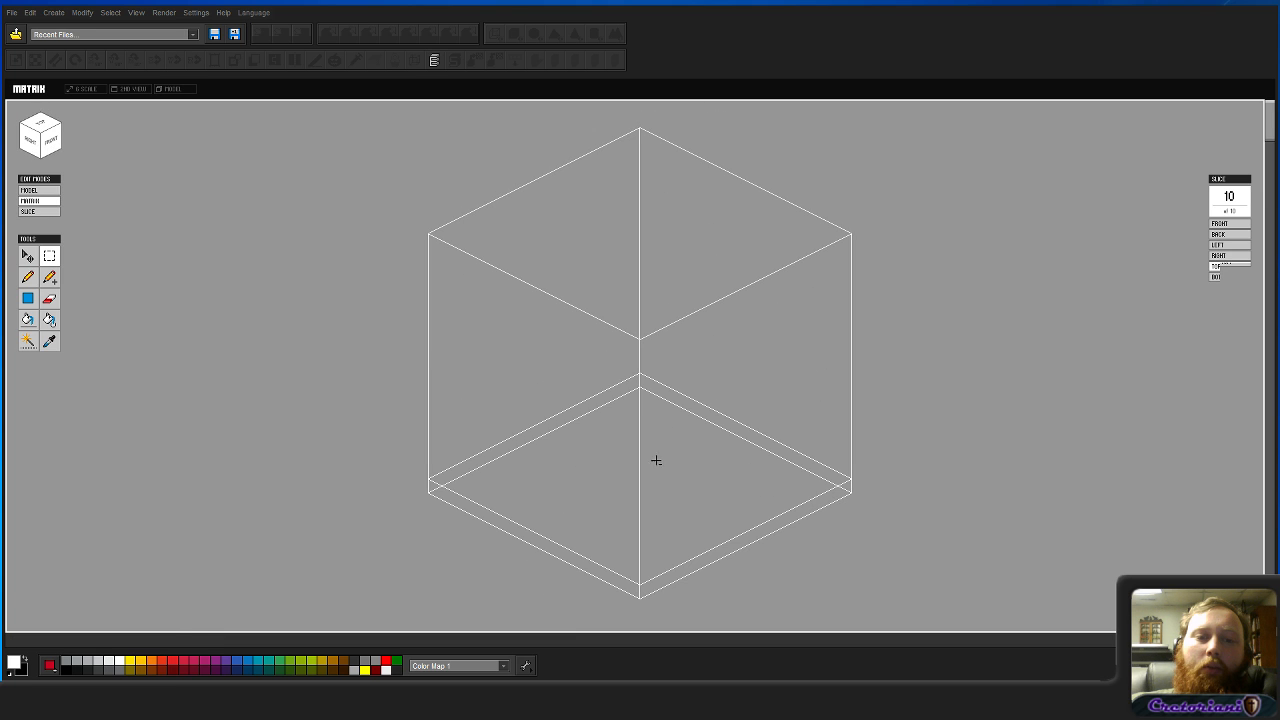
pyautogui.press('Tab')
pyautogui.press('Tab')
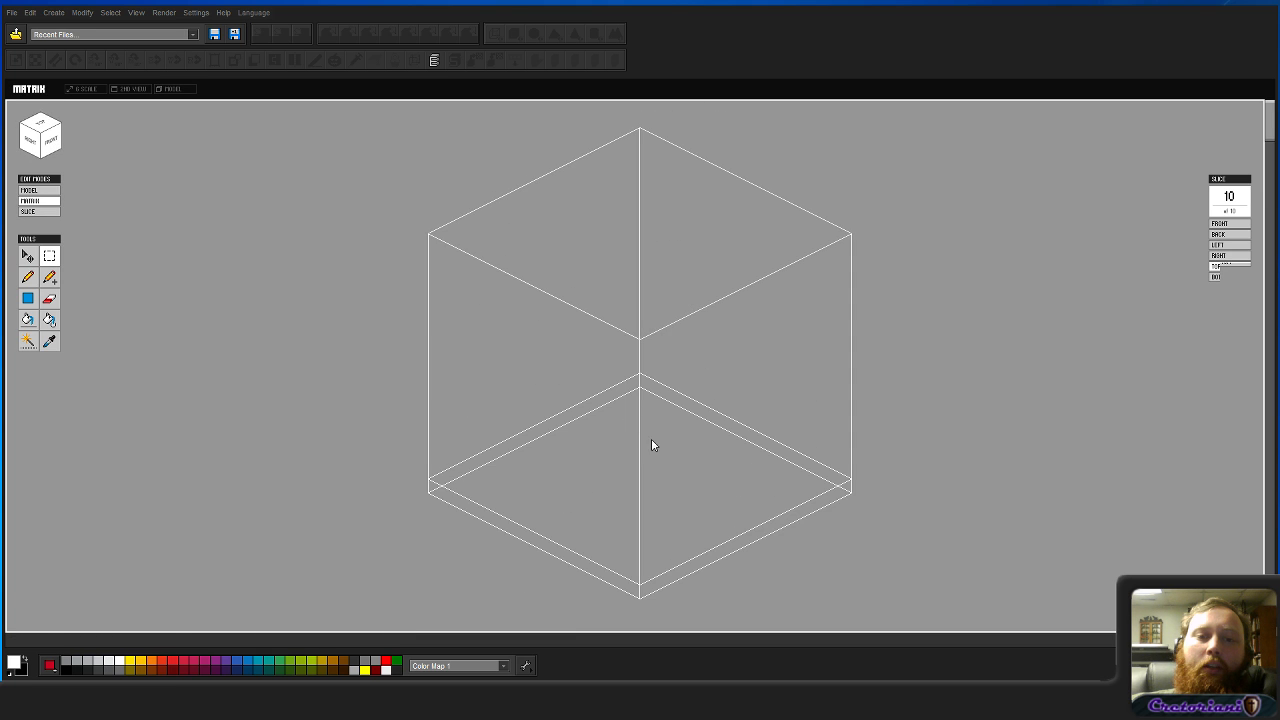
pyautogui.press('Tab')
pyautogui.press('Tab')
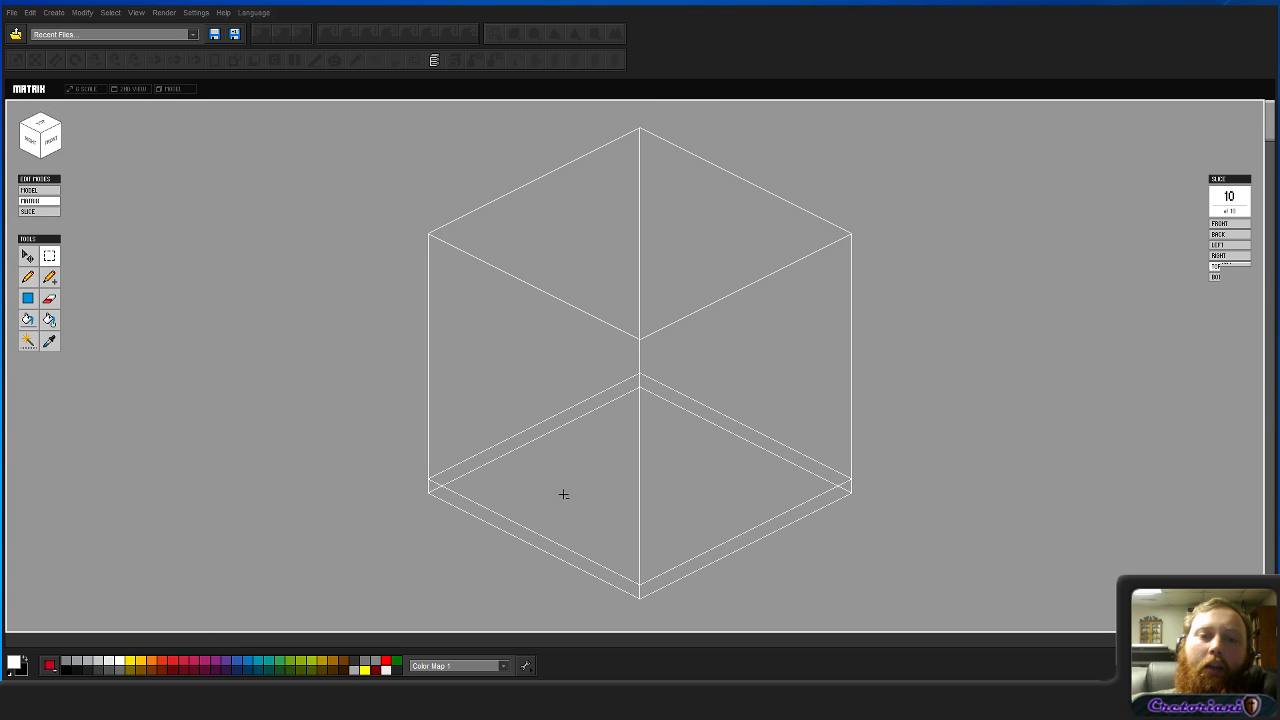
pyautogui.press('Tab')
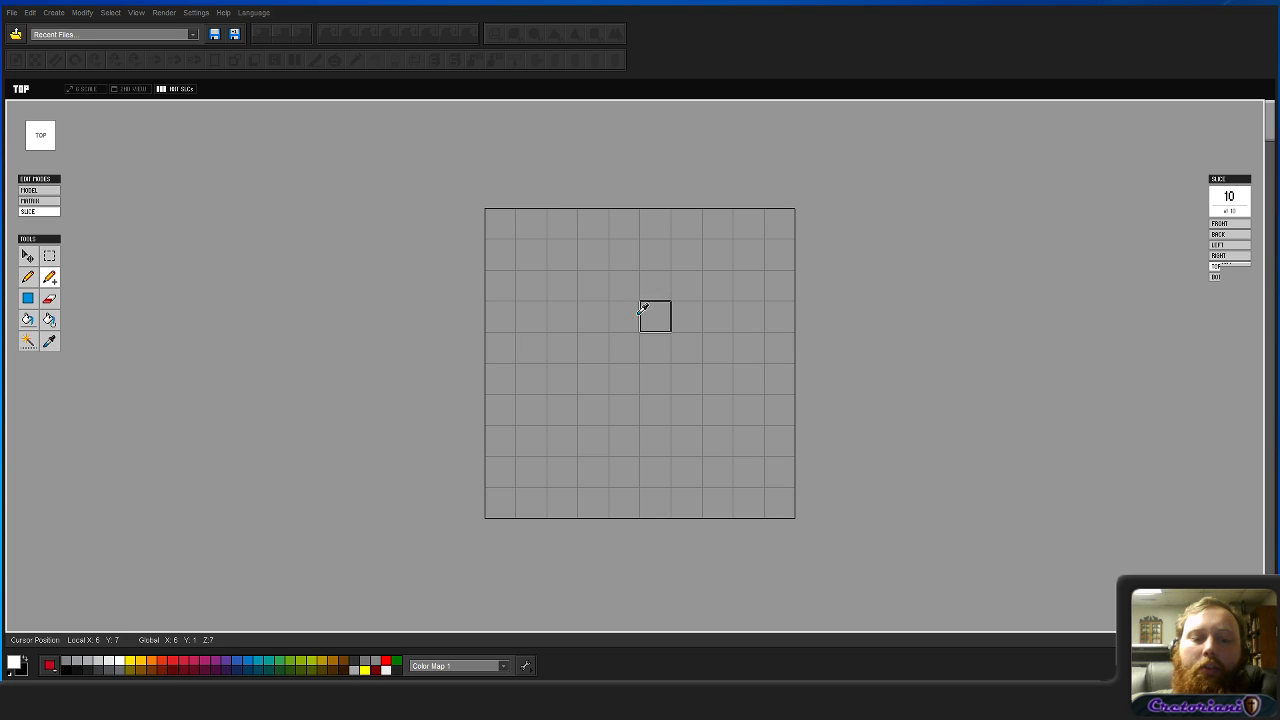
# Step: Fill the whole empty slice 10 with white voxels
pyautogui.press('f')
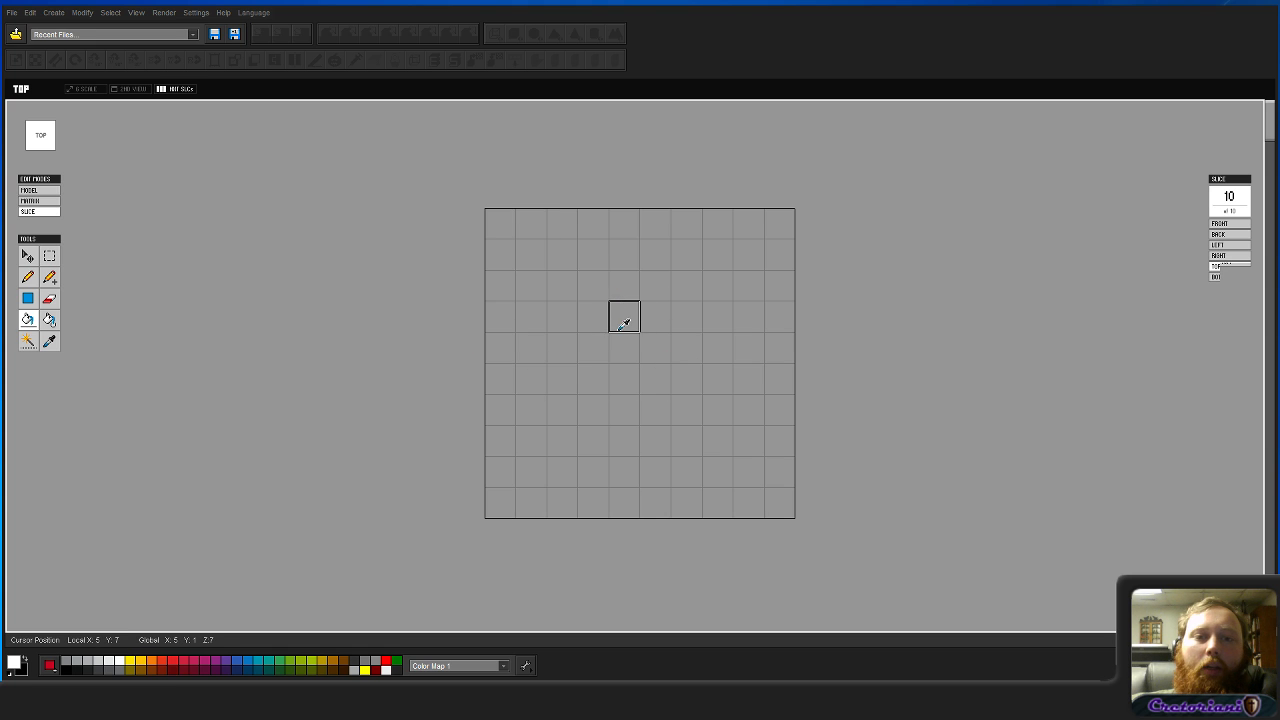
pyautogui.click(648, 346)
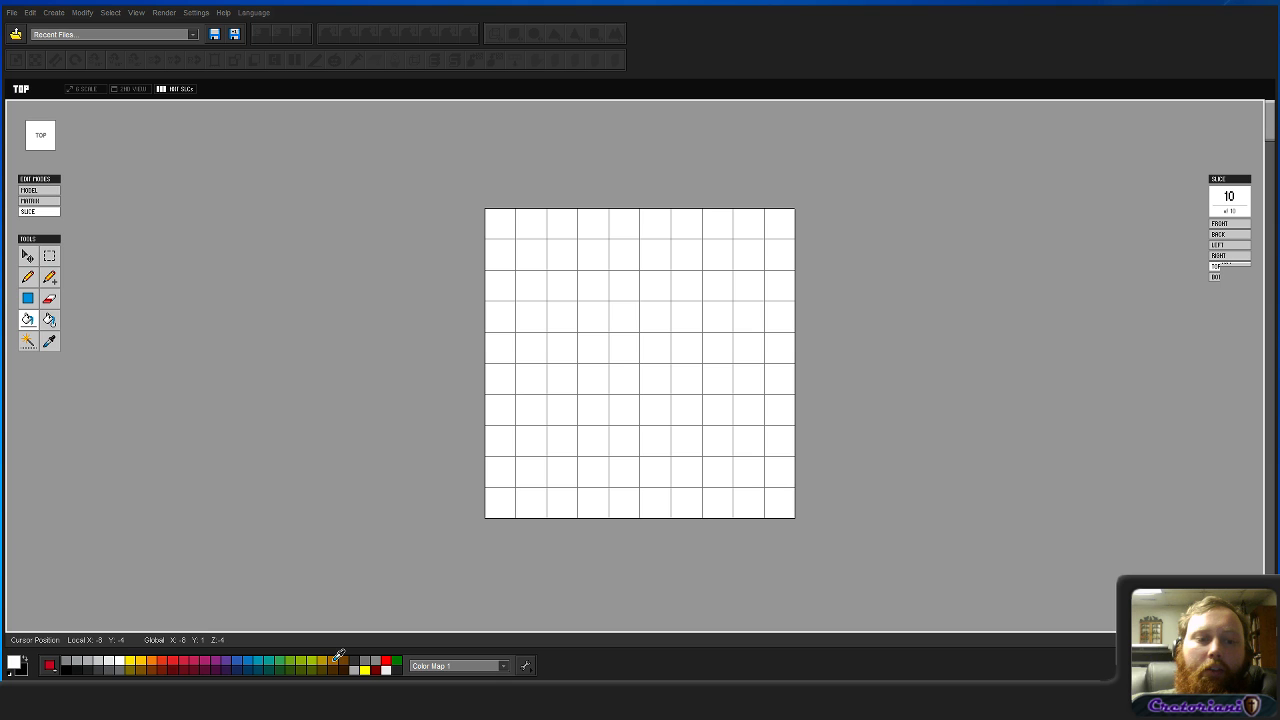
# Step: Pick the orange-brown palette color, tone it down to a muted brown and recolor the entire slice with it
pyautogui.click(336, 660)
pyautogui.click(14, 663)
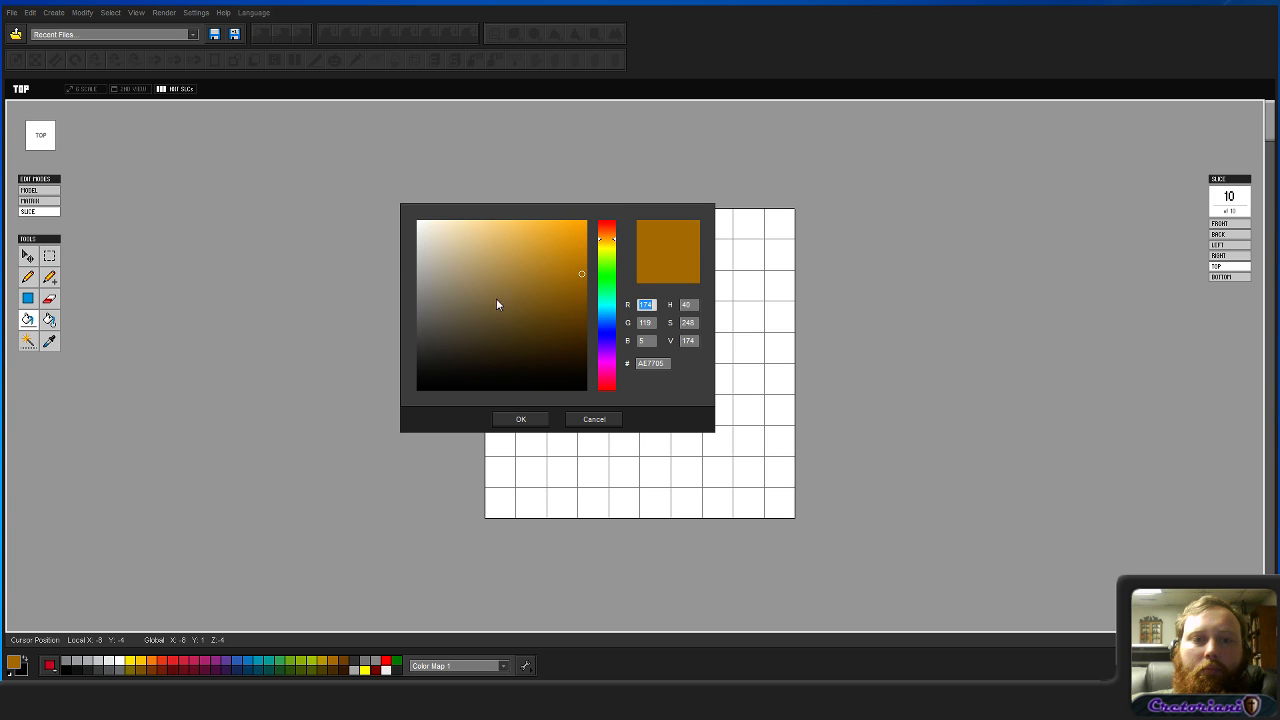
pyautogui.moveTo(497, 304); pyautogui.dragTo(472, 298)
pyautogui.click(521, 419)
pyautogui.click(531, 462)
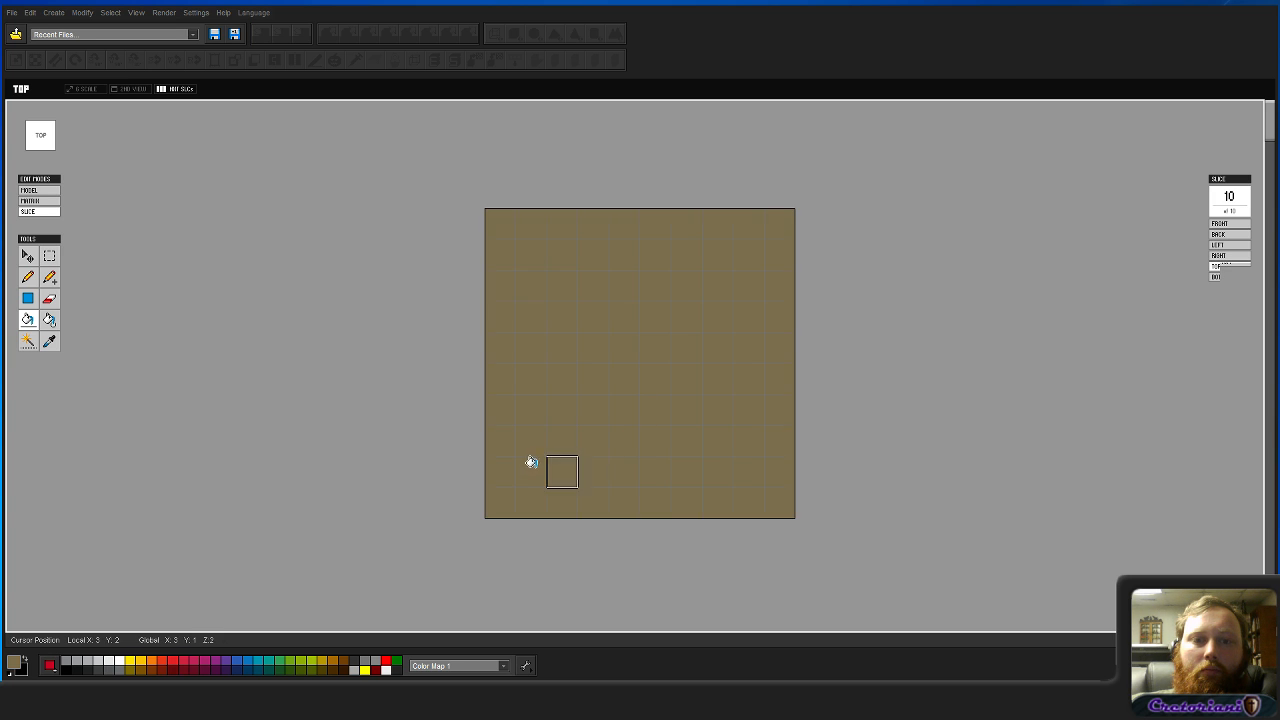
# Step: Return to the 3D matrix view and activate the tool for adding voxels
pyautogui.press('Tab')
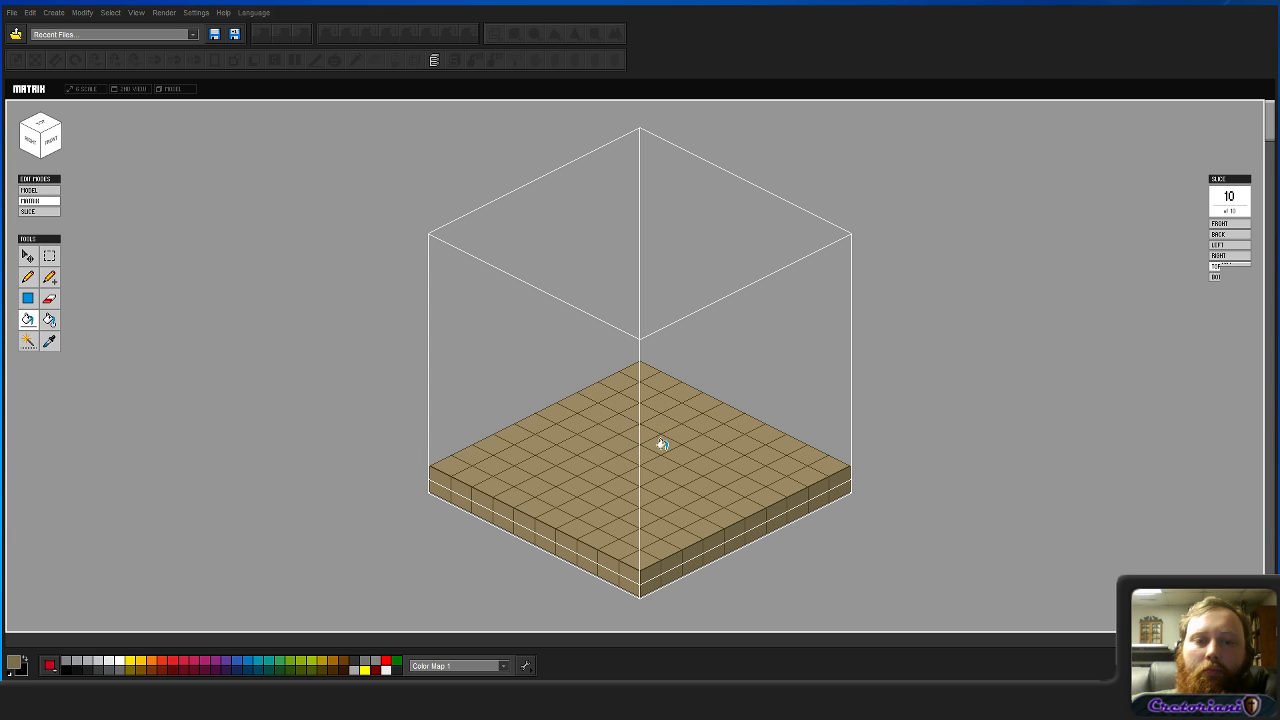
pyautogui.press('a')
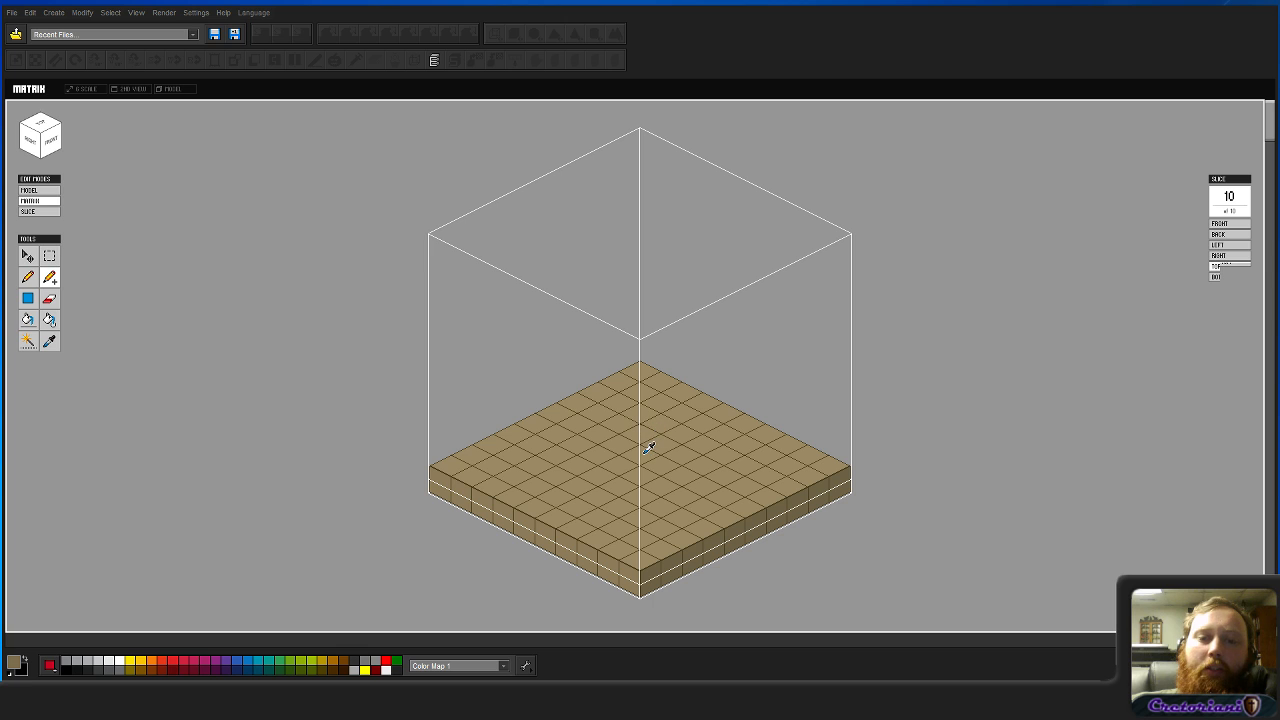
# Step: Build a 3×3 block two voxels high at the middle of the floor and erase a one-voxel doorway in its side
pyautogui.moveTo(633, 437)
pyautogui.mouseDown()
pyautogui.moveTo(638, 425)
pyautogui.moveTo(604, 448)
pyautogui.moveTo(680, 435)
pyautogui.moveTo(643, 453)
pyautogui.moveTo(666, 460)
pyautogui.moveTo(647, 479)
pyautogui.mouseUp()
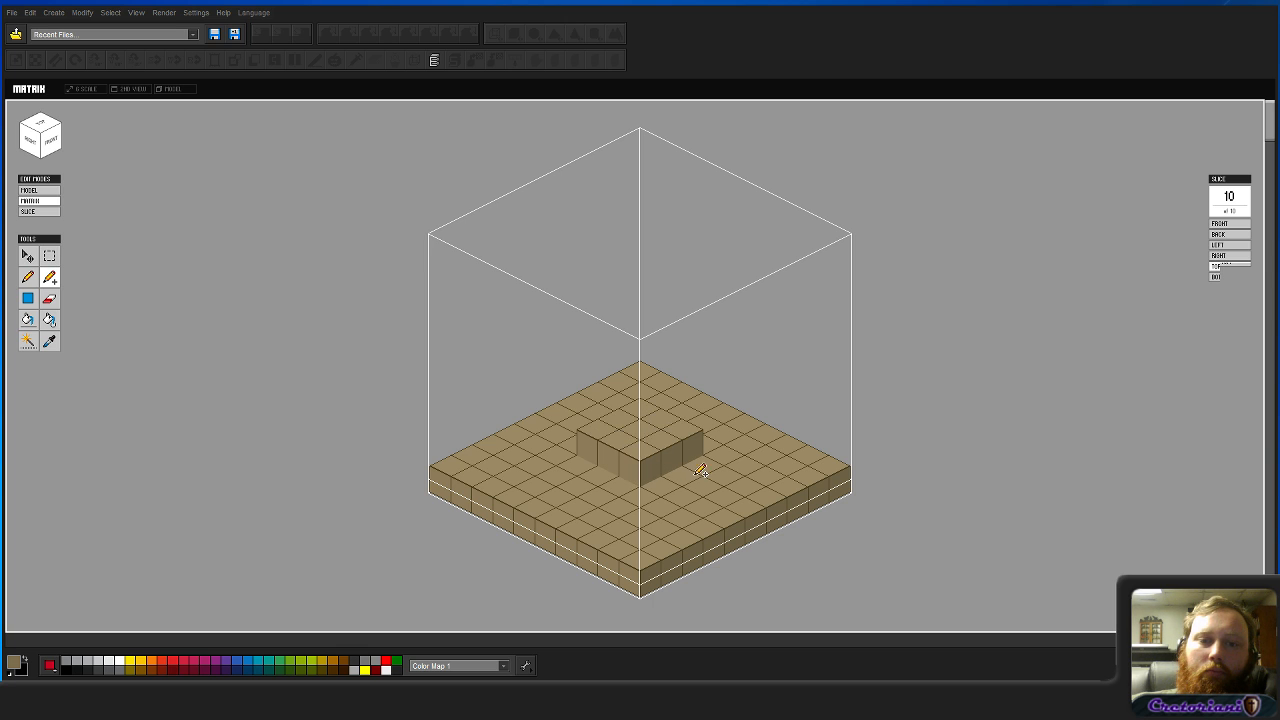
pyautogui.moveTo(656, 392)
pyautogui.mouseDown()
pyautogui.moveTo(620, 405)
pyautogui.moveTo(665, 405)
pyautogui.moveTo(625, 428)
pyautogui.moveTo(658, 451)
pyautogui.mouseUp()
pyautogui.press('e')
pyautogui.click(673, 458)
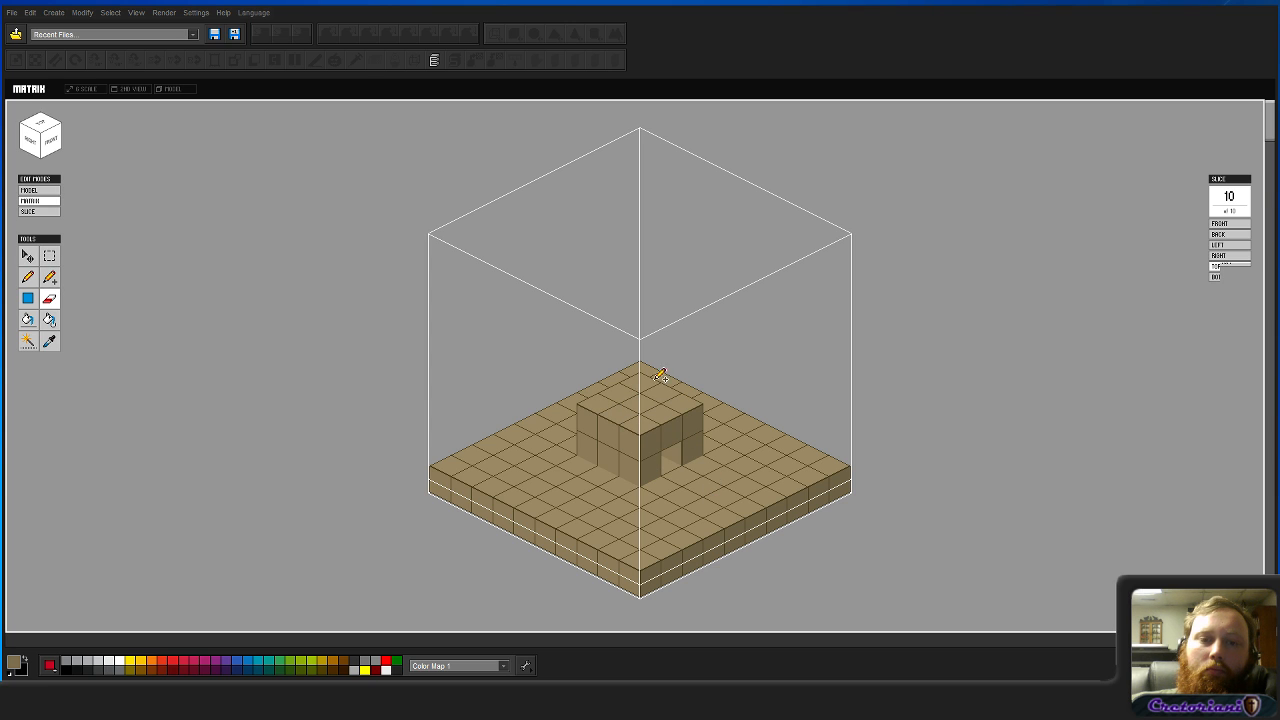
# Step: Add one voxel on each of the four top corners of the block to form castle turrets
pyautogui.press('a')
pyautogui.click(641, 376)
pyautogui.click(598, 408)
pyautogui.click(684, 400)
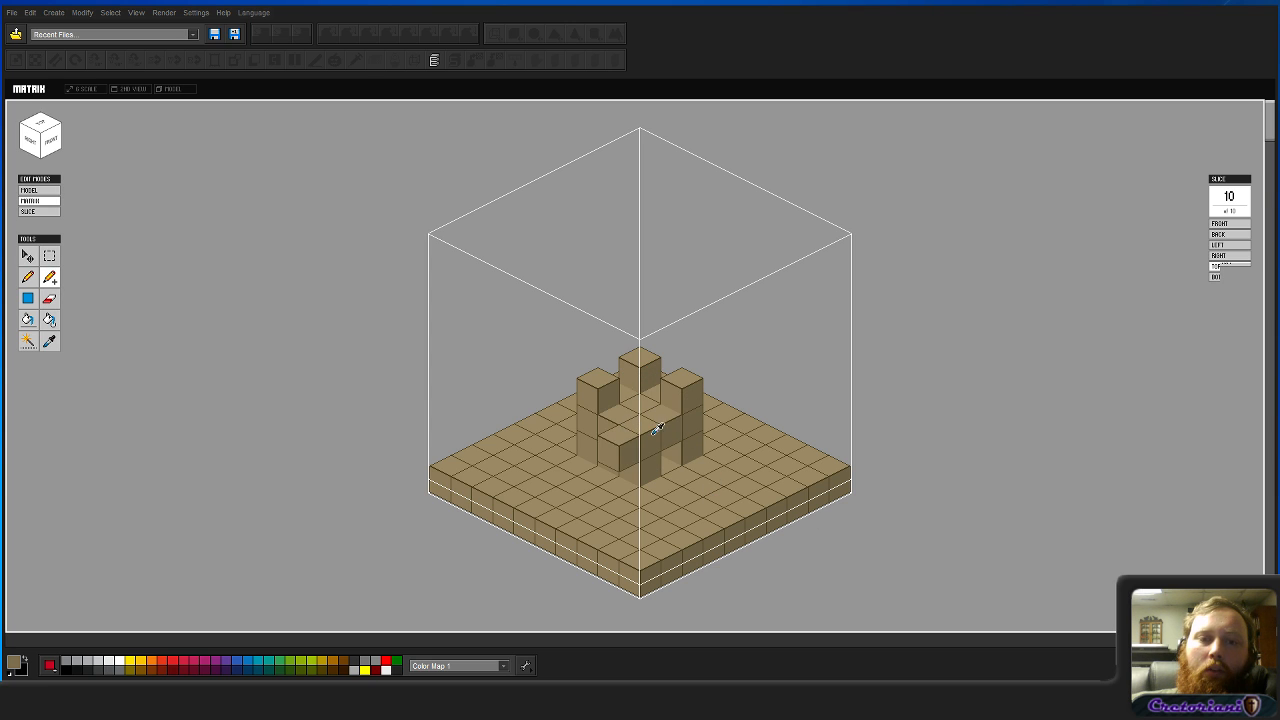
pyautogui.click(658, 426)
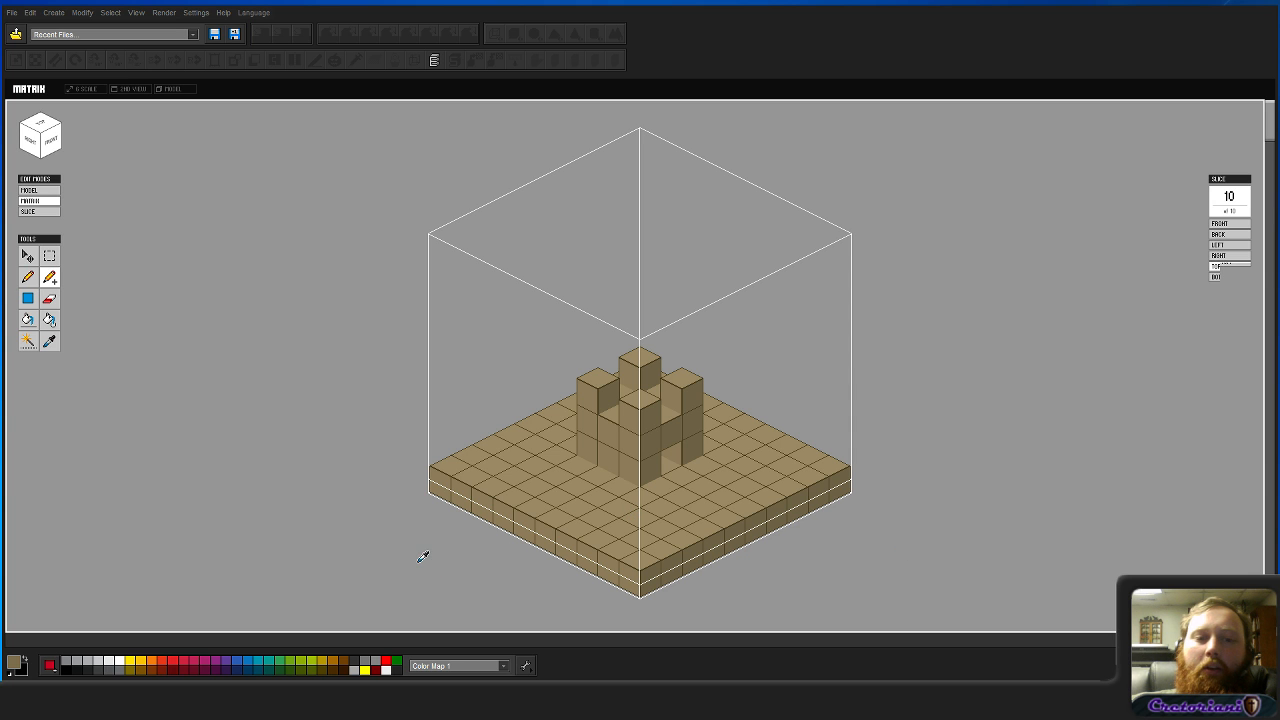
# Step: Return to the model view and move the castle matrix along the red axis to X position -63
pyautogui.press('Tab')
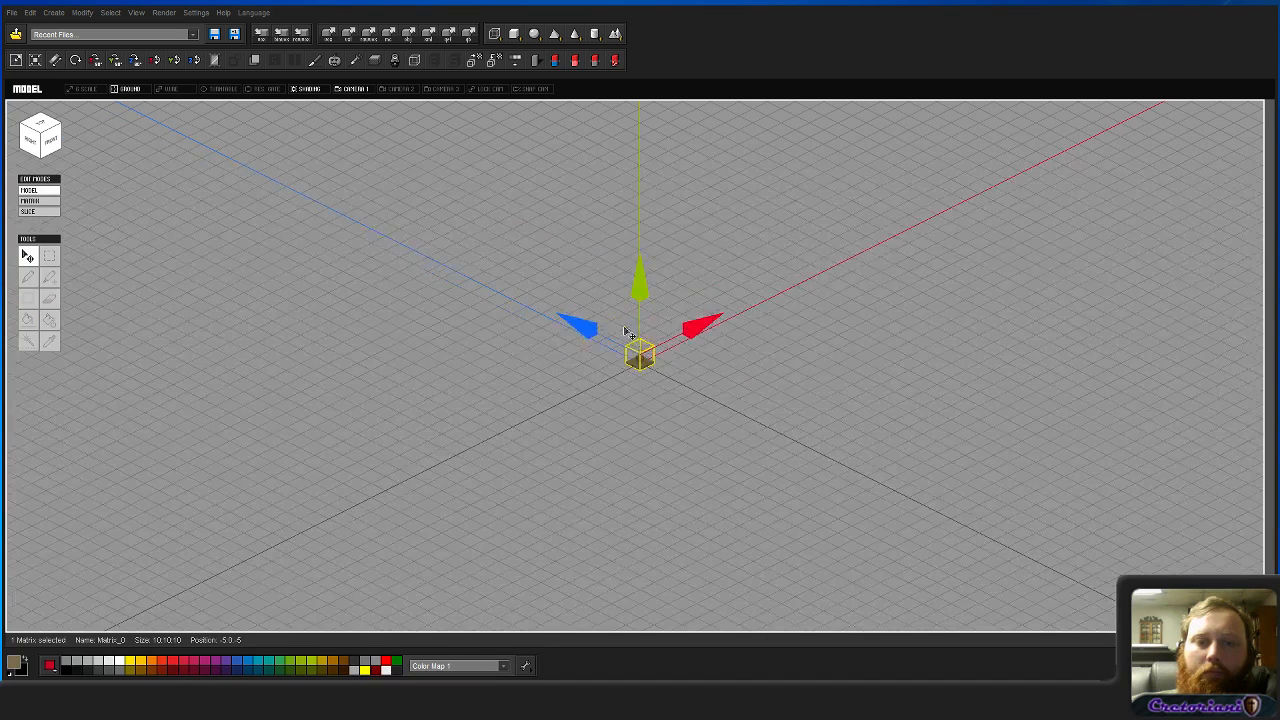
pyautogui.scroll(5, 674, 366)
pyautogui.moveTo(690, 300); pyautogui.dragTo(368, 445)
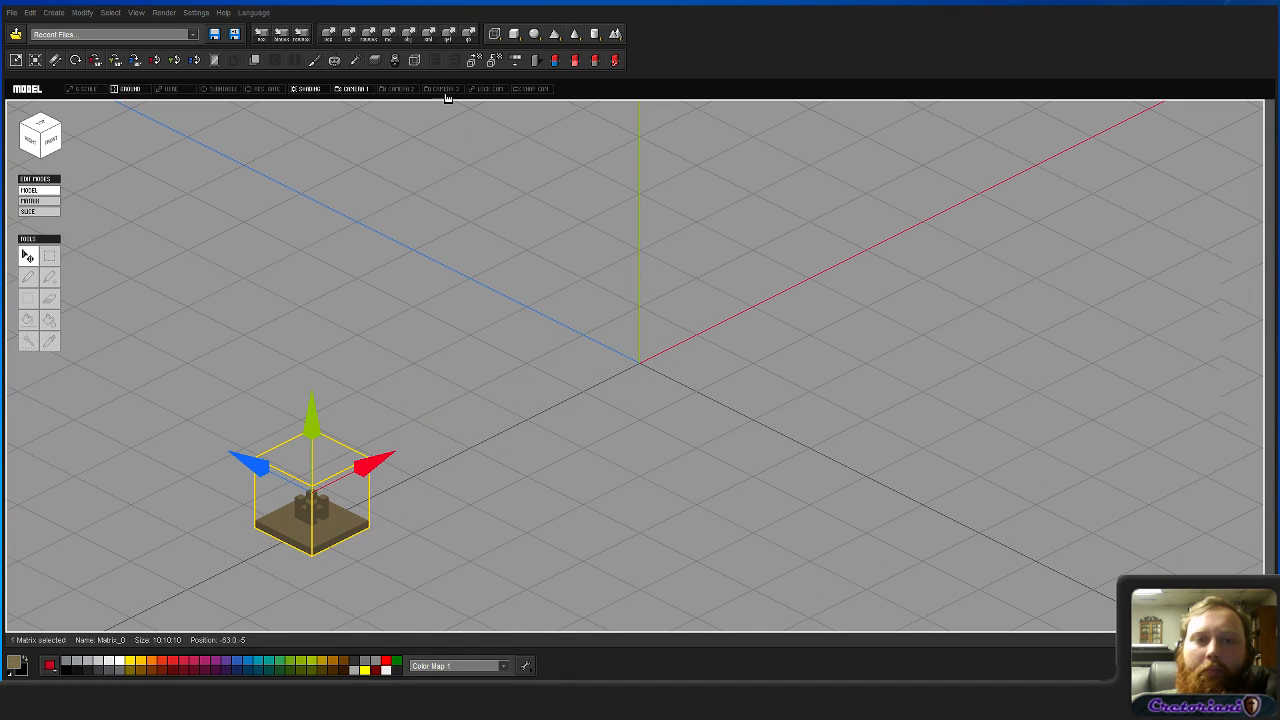
# Step: Create a new empty 10×10×10 matrix at the origin and open it for editing
pyautogui.click(494, 34)
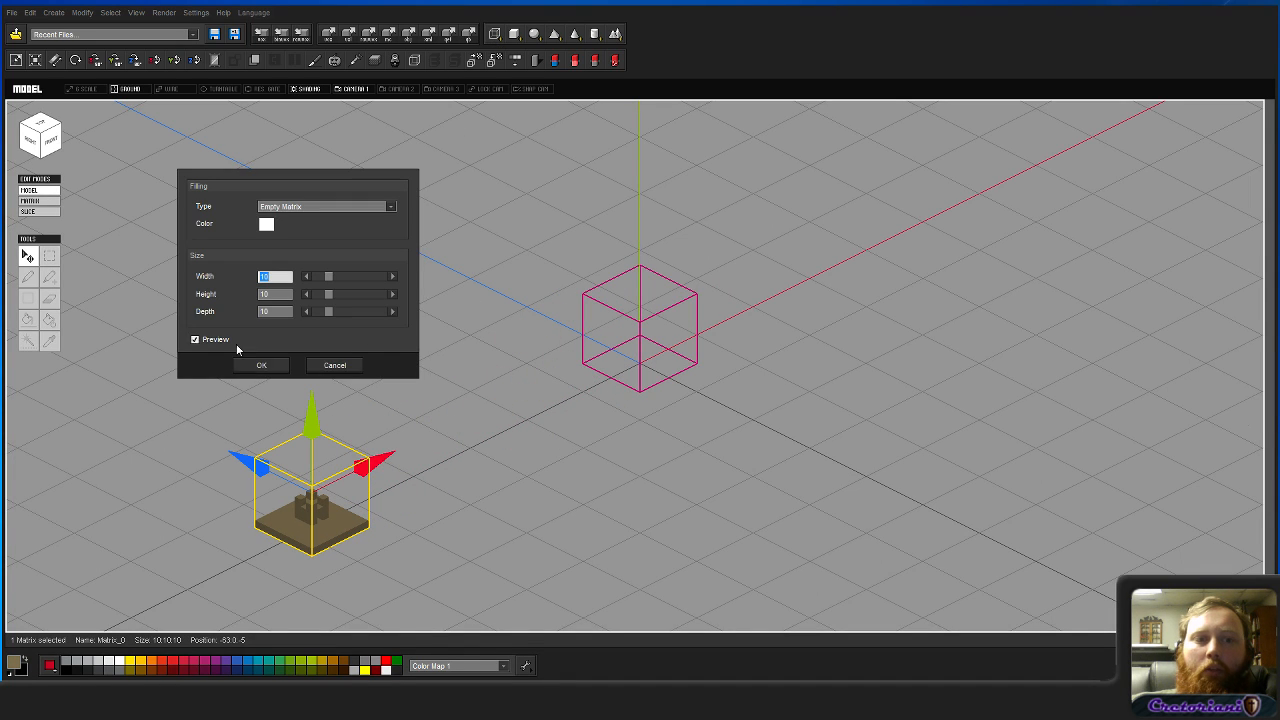
pyautogui.click(261, 366)
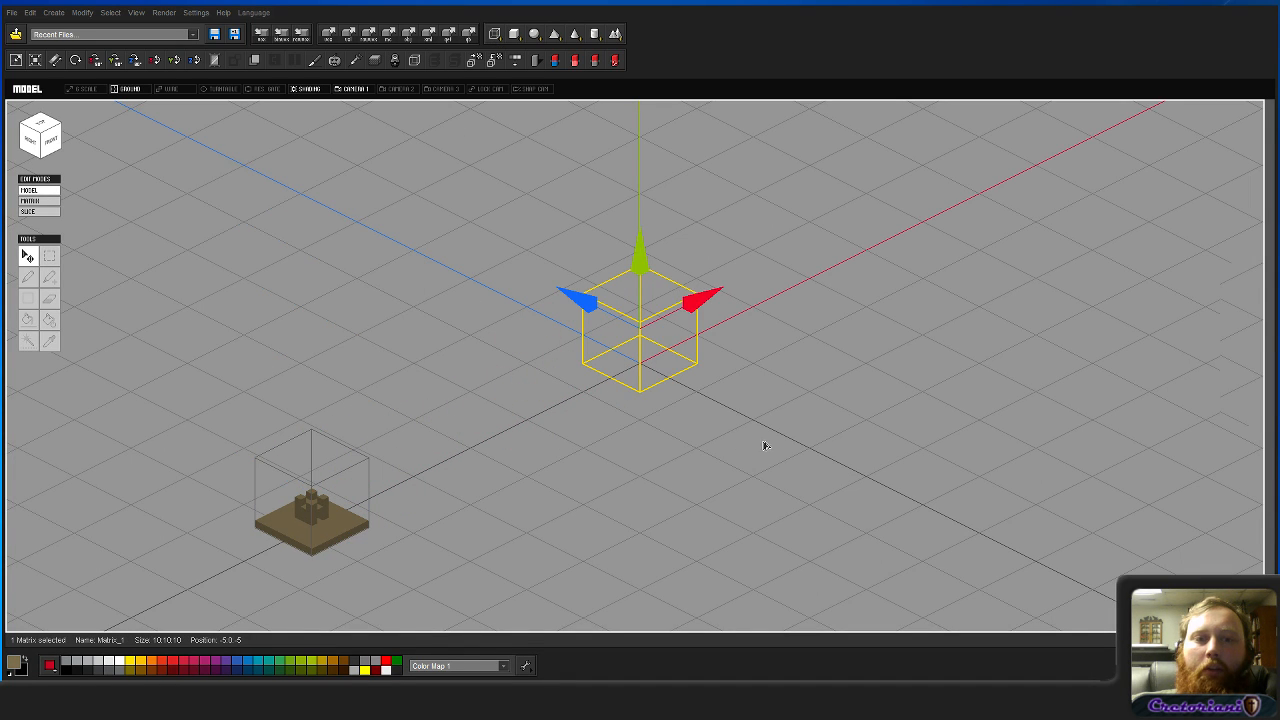
pyautogui.doubleClick(642, 364)
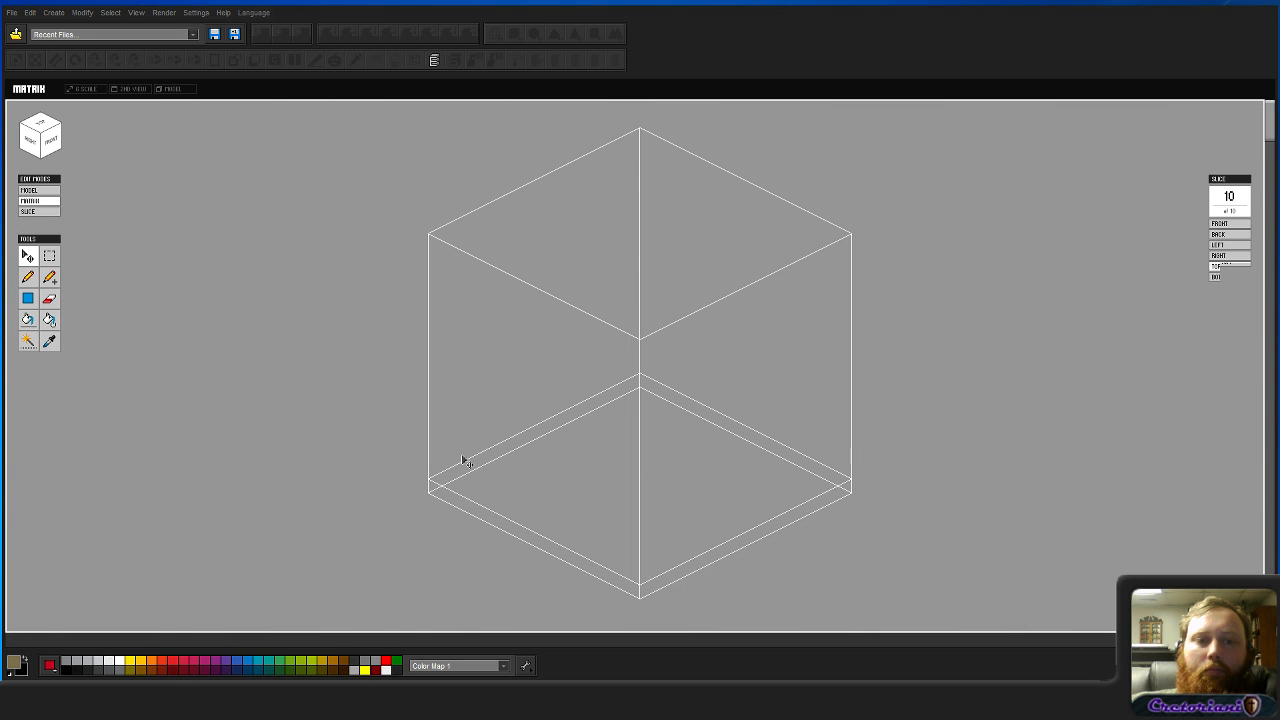
# Step: Fill the new matrix's bottom slice 10 with the current brown and return to the 3D matrix view
pyautogui.doubleClick(482, 458)
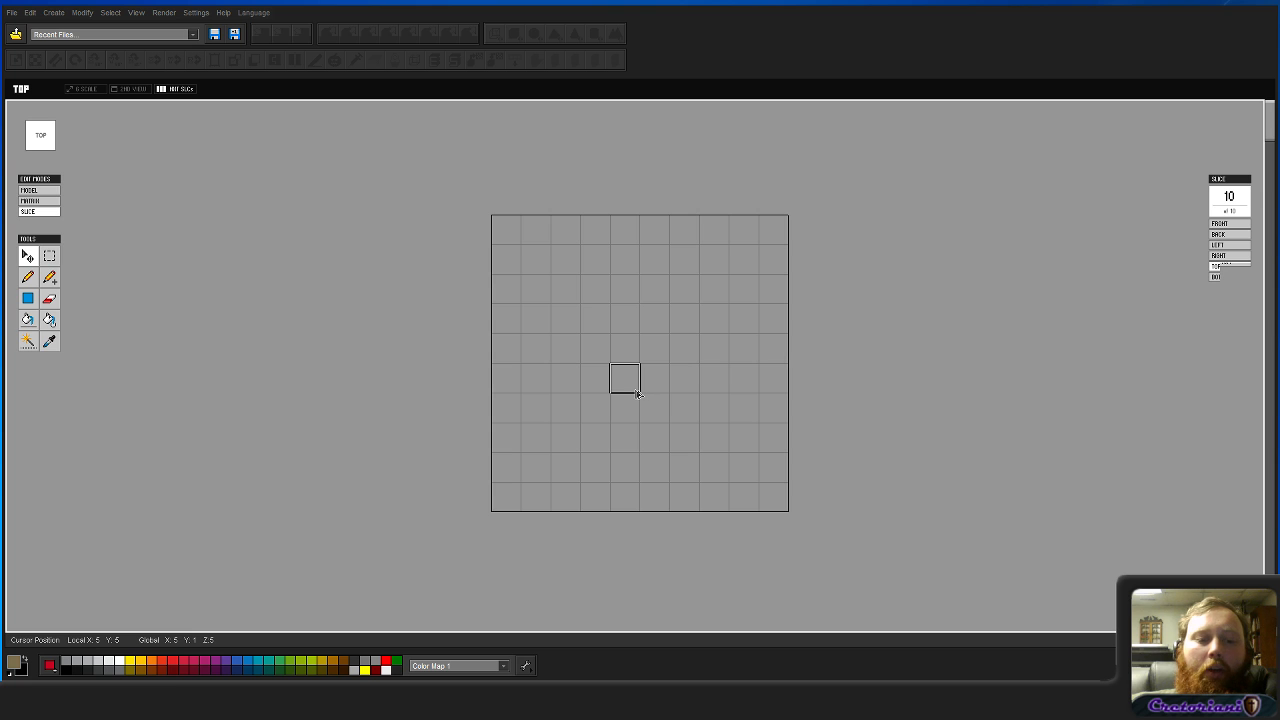
pyautogui.press('f')
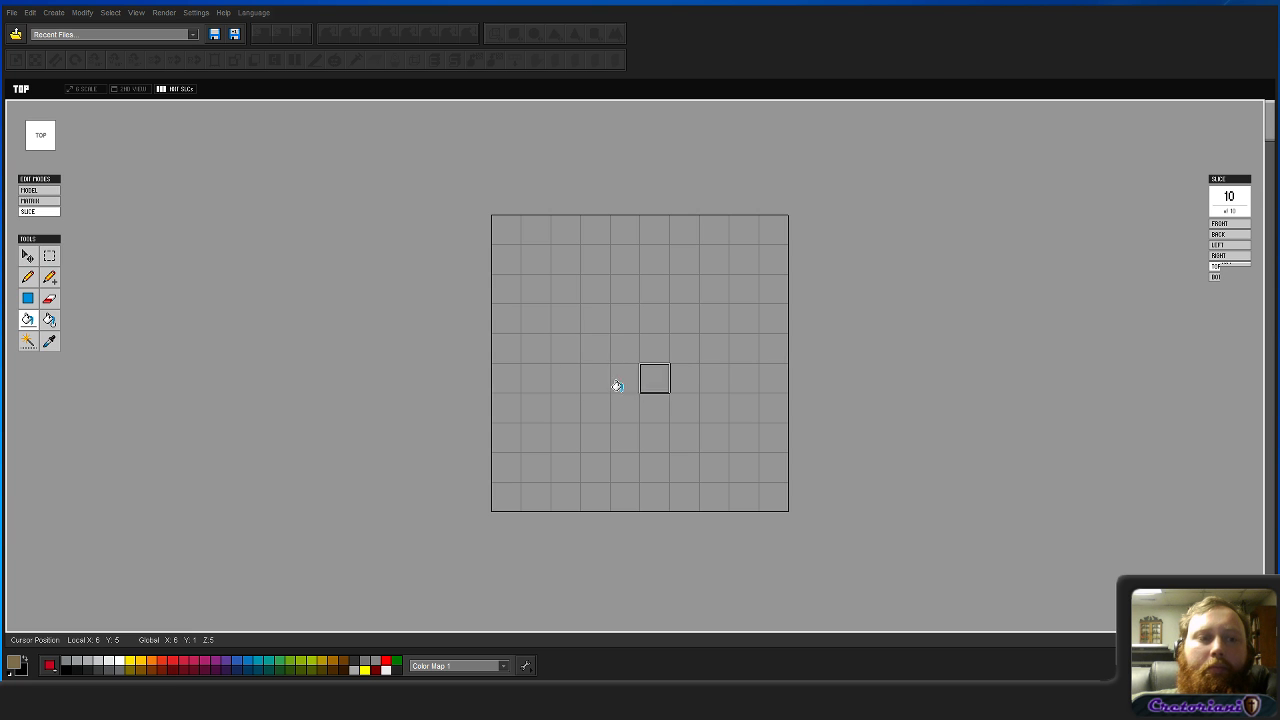
pyautogui.click(615, 384)
pyautogui.press('Tab')
# Step: Add a 2×2 brown footing one voxel high towards the far side of the floor, undoing the misplaced voxel
pyautogui.press('a')
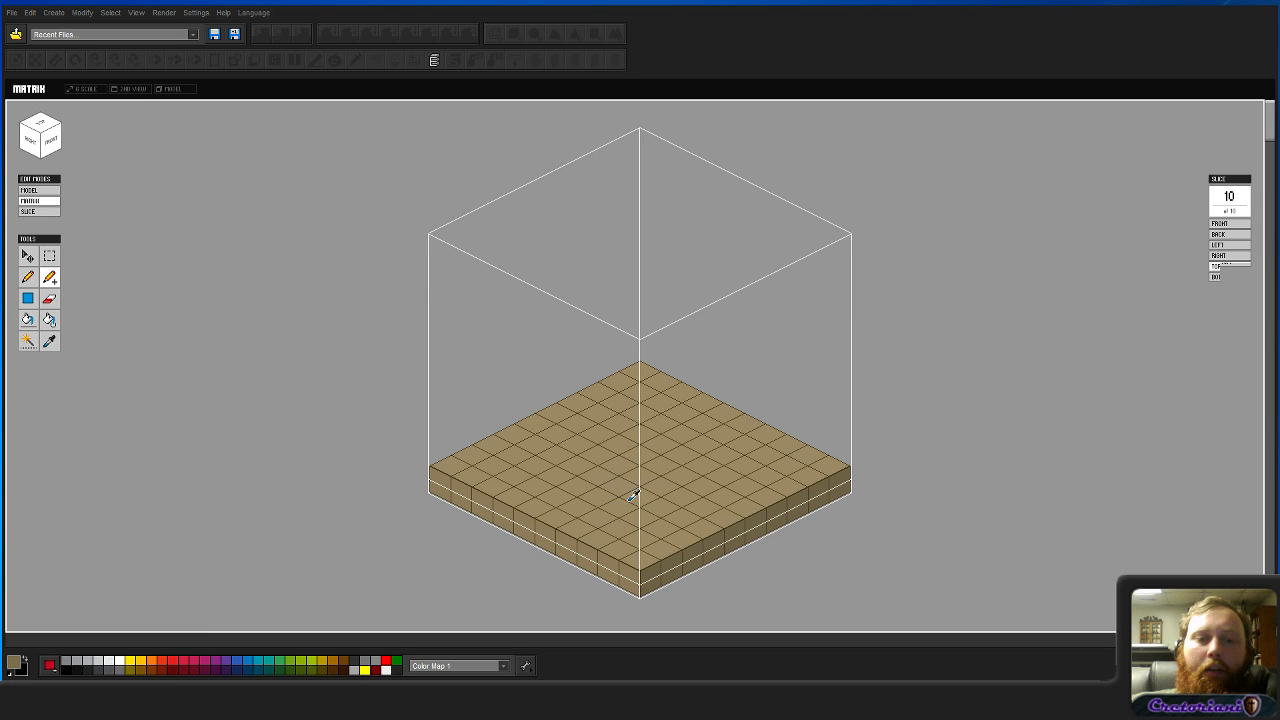
pyautogui.click(698, 426)
pyautogui.click(686, 430)
pyautogui.click(698, 437)
pyautogui.click(694, 445)
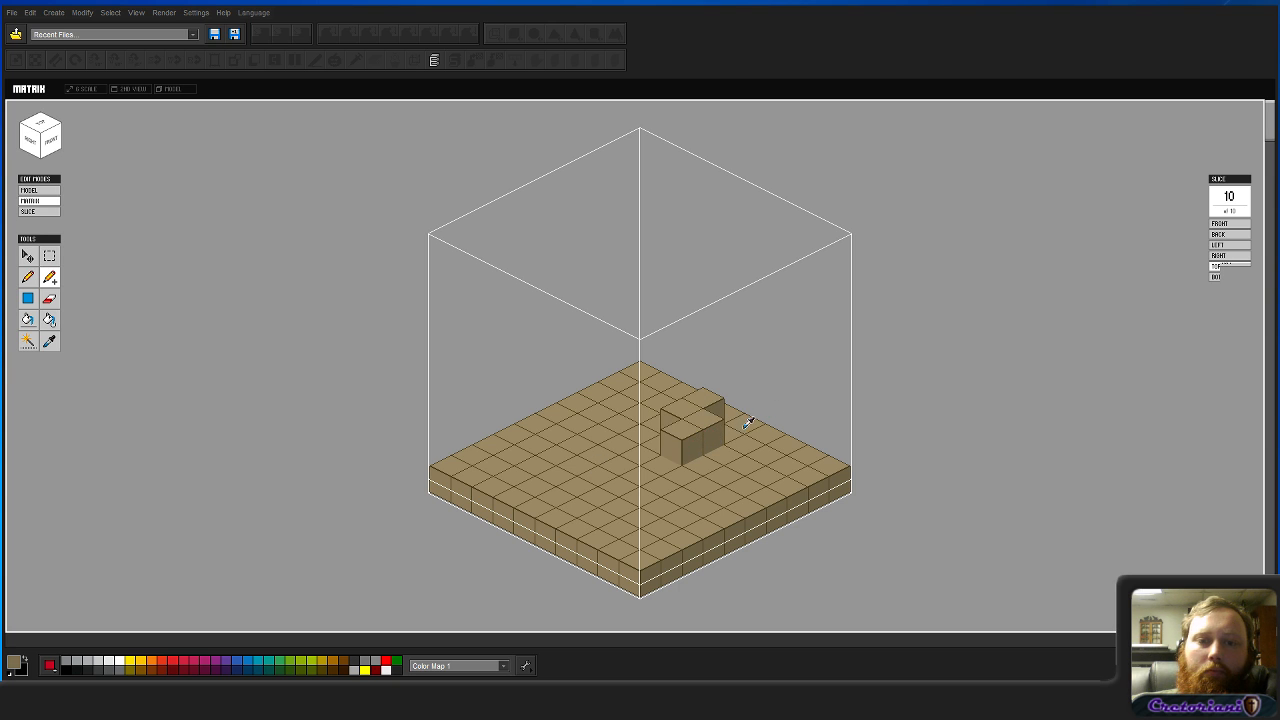
pyautogui.hotkey('ctrl', 'z')
pyautogui.click(732, 429)
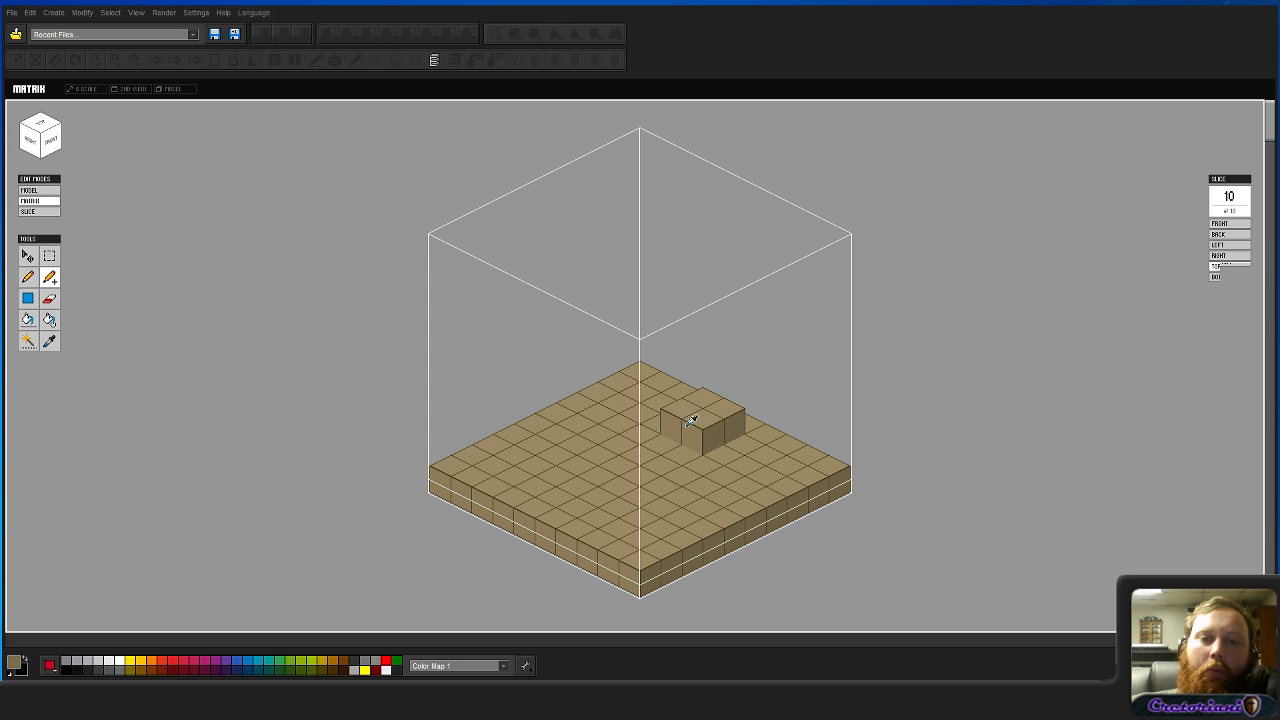
# Step: Add a second 2×2 brown footing in line with the first, leaving a gap between them
pyautogui.click(621, 469)
pyautogui.click(637, 478)
pyautogui.click(602, 477)
pyautogui.click(622, 481)
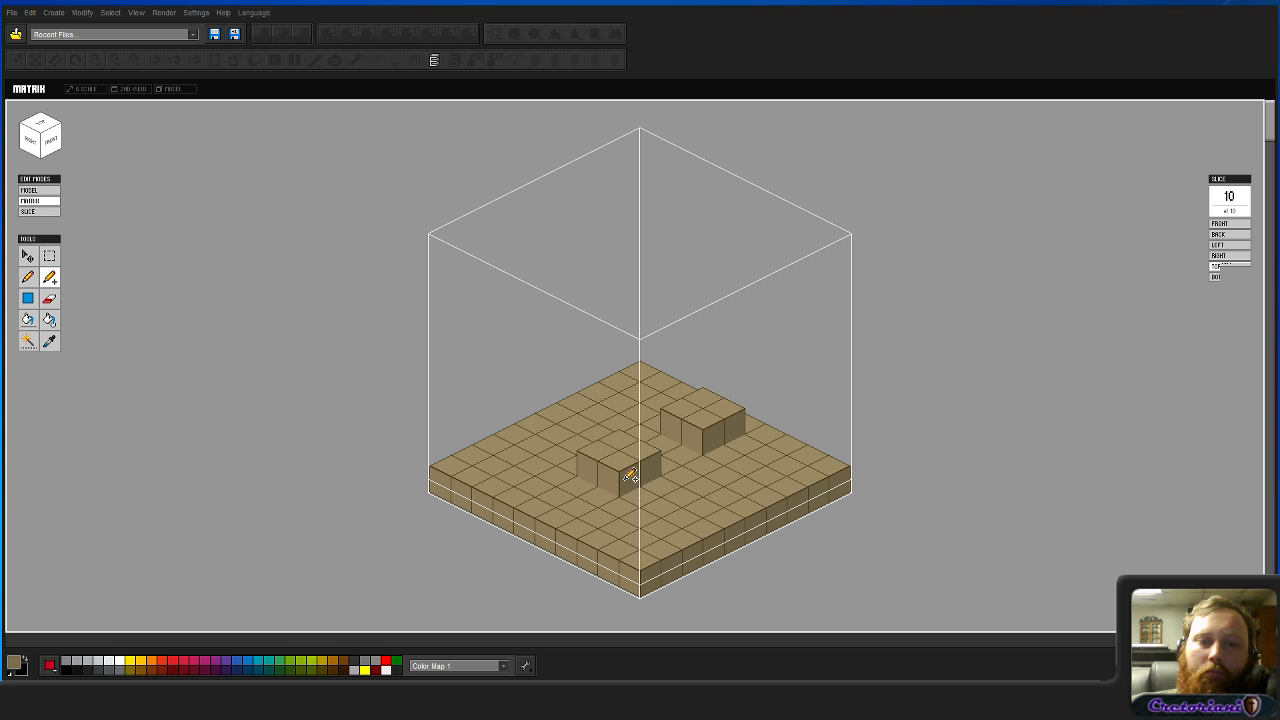
# Step: Start a bridge deck two voxels wide and three long on the second level, running from the far footing across the gap
pyautogui.click(681, 410)
pyautogui.click(700, 417)
pyautogui.click(676, 412)
pyautogui.click(690, 416)
pyautogui.click(643, 410)
pyautogui.click(662, 422)
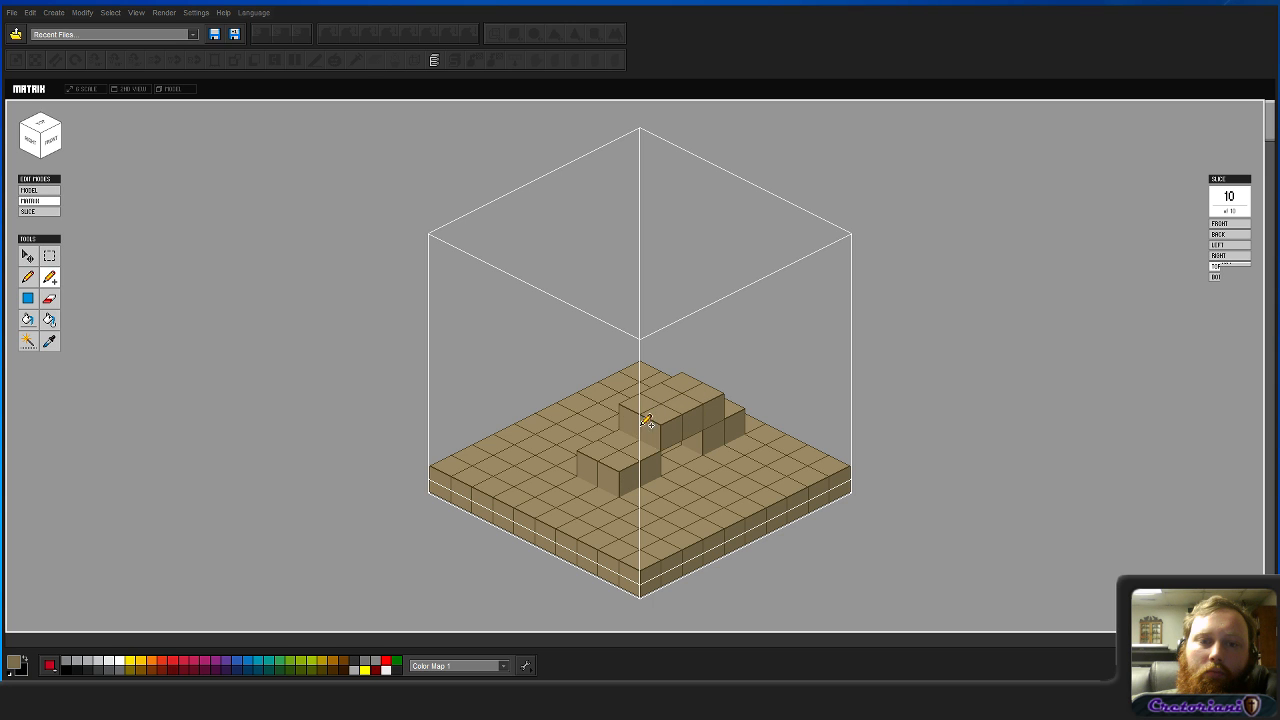
# Step: Extend the deck to five voxels long over the near footing and lengthen that footing outward to four voxels
pyautogui.click(624, 430)
pyautogui.click(580, 474)
pyautogui.click(596, 482)
pyautogui.click(553, 486)
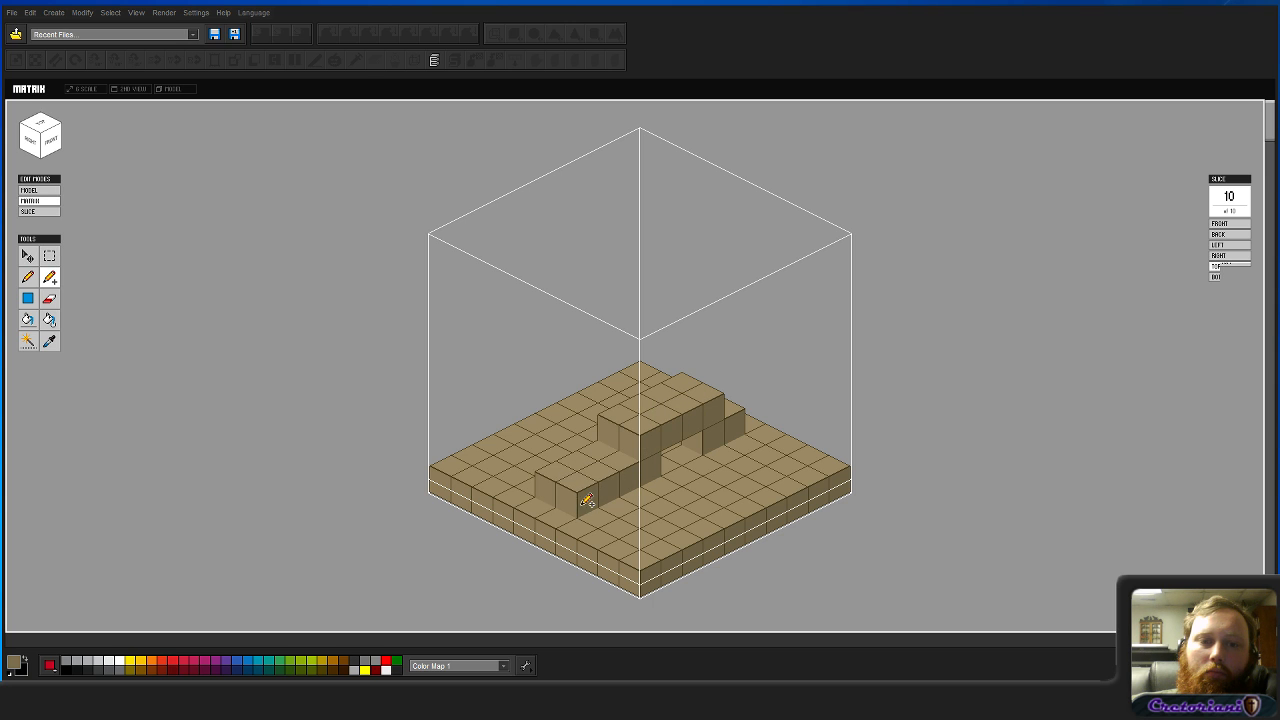
pyautogui.click(606, 440)
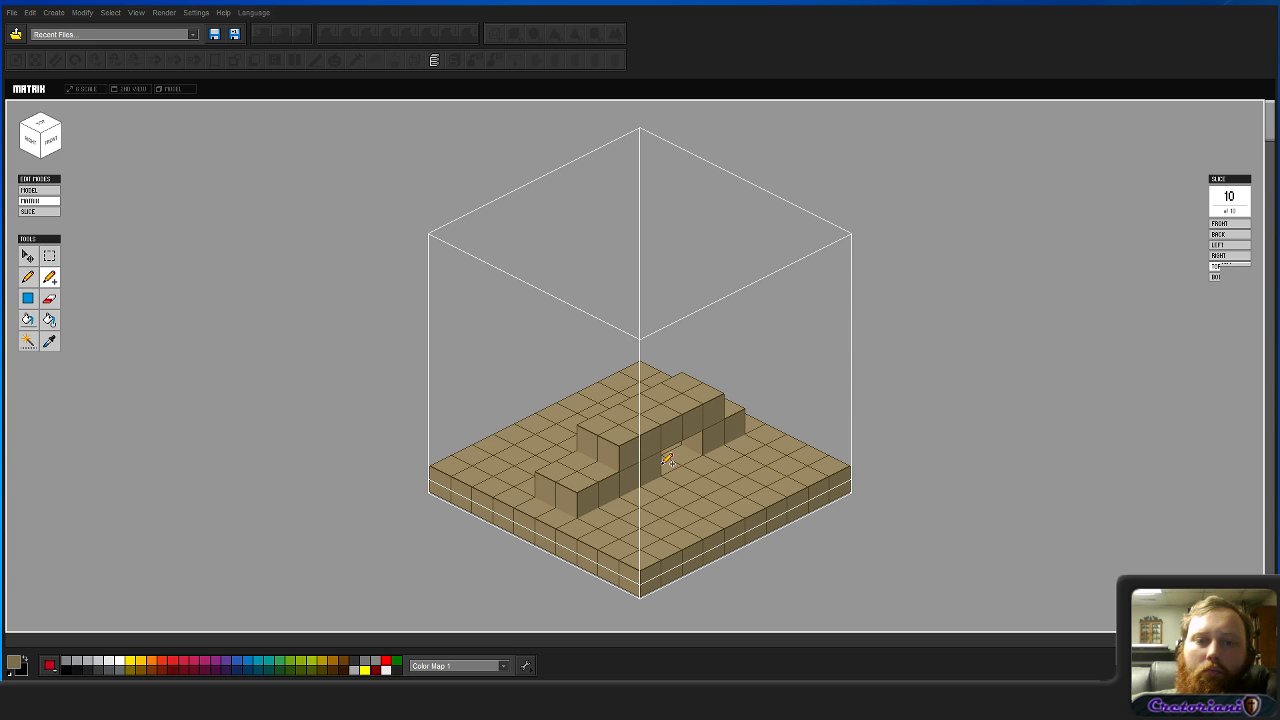
# Step: Erase the near footing's inner end beneath the deck to widen the bridge opening by one voxel
pyautogui.press('e')
pyautogui.moveTo(657, 512); pyautogui.dragTo(568, 458, button='right')
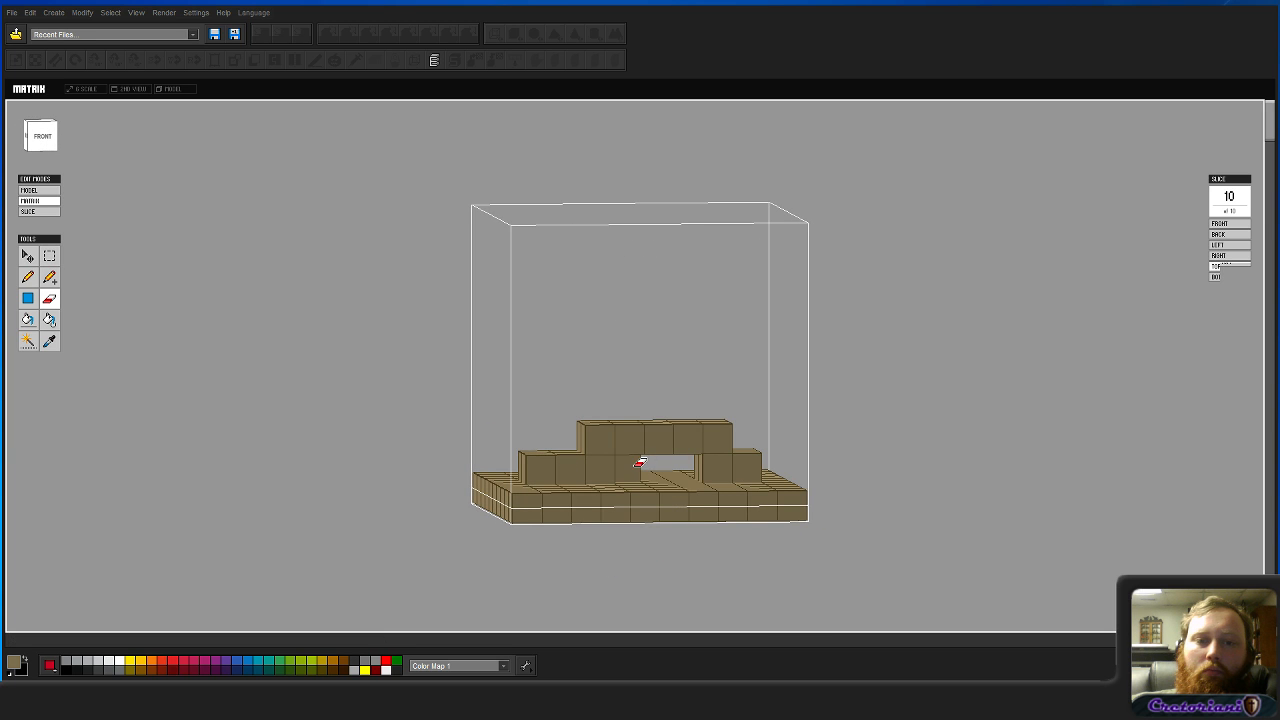
pyautogui.click(632, 463)
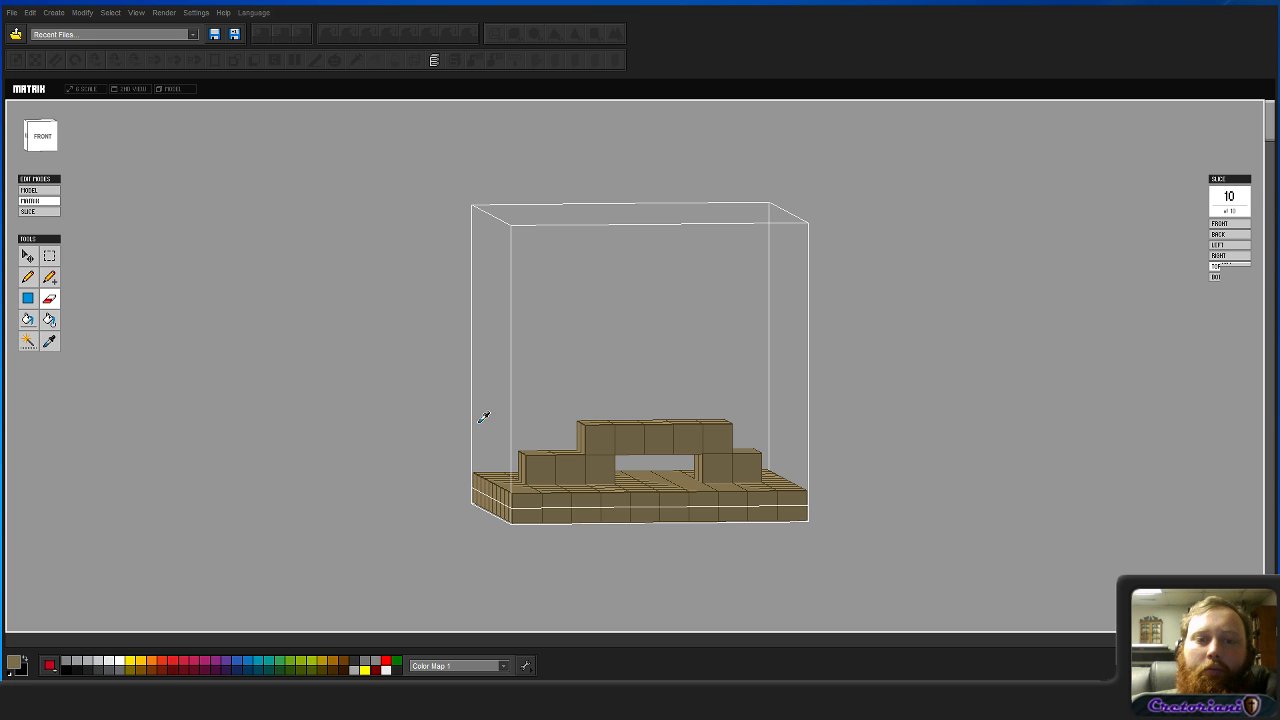
pyautogui.moveTo(443, 417); pyautogui.dragTo(656, 449, button='right')
pyautogui.scroll(1, 656, 449)
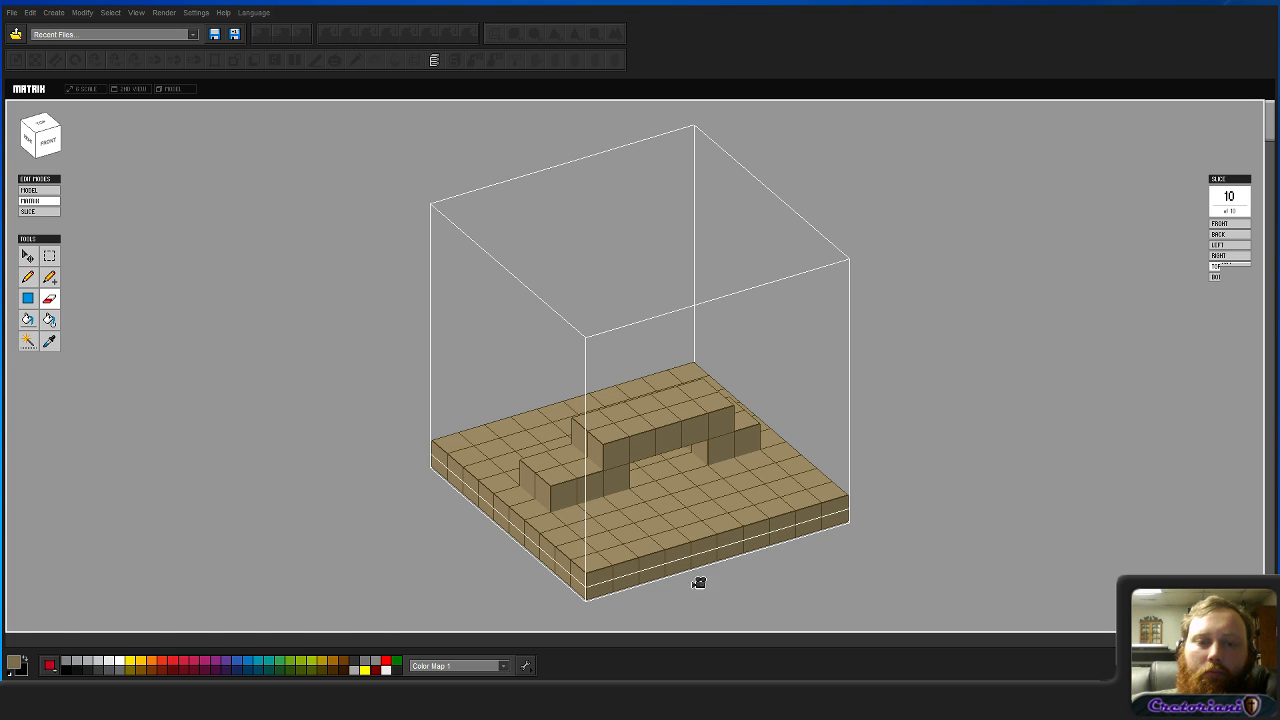
# Step: Shorten the deck's far end by one row and extend the far footing by one row underneath the deck
pyautogui.moveTo(697, 583); pyautogui.dragTo(706, 460, button='right')
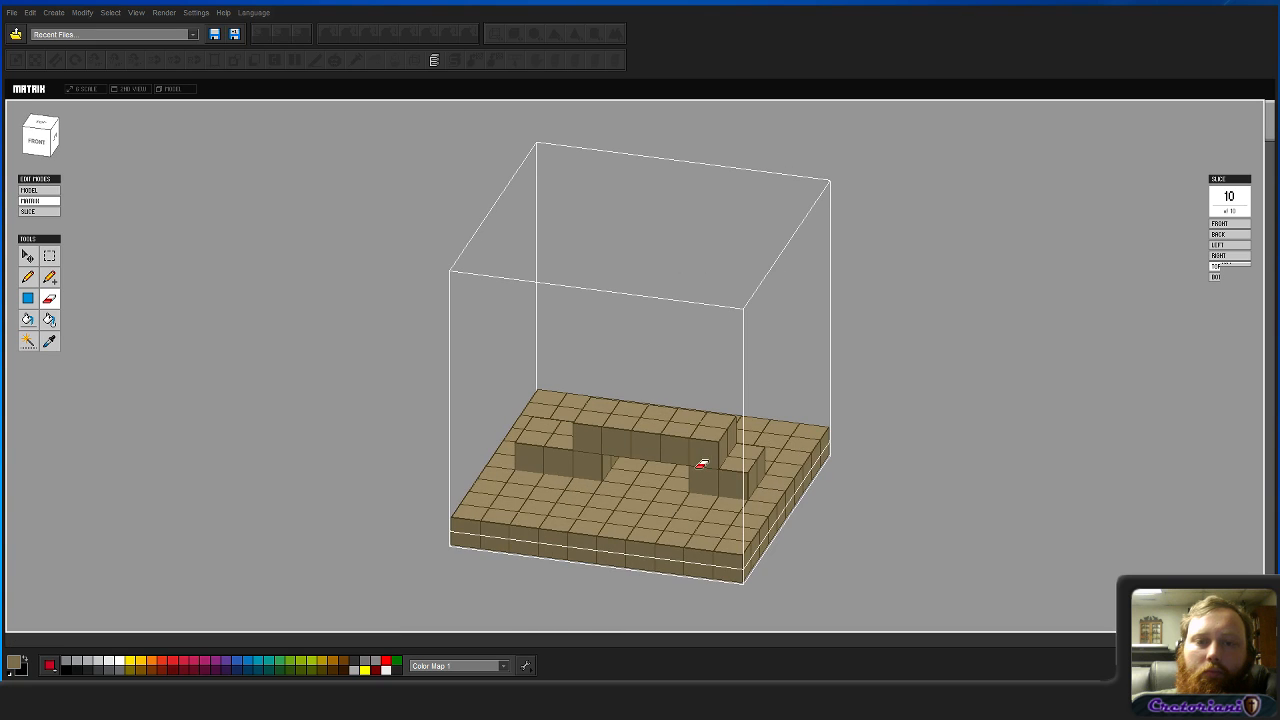
pyautogui.moveTo(631, 614); pyautogui.dragTo(714, 571, button='right')
pyautogui.press('a')
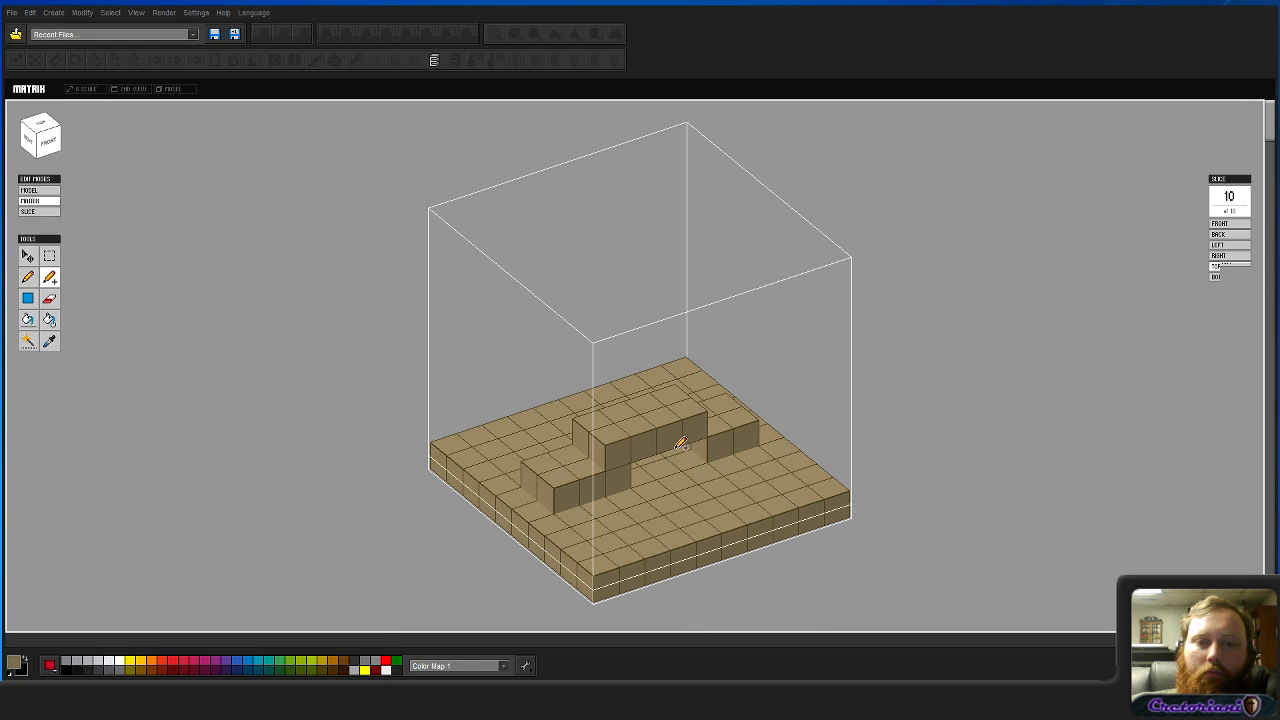
pyautogui.moveTo(820, 591)
pyautogui.mouseDown(button='right')
pyautogui.moveTo(729, 531)
pyautogui.moveTo(786, 560)
pyautogui.moveTo(786, 540)
pyautogui.mouseUp(button='right')
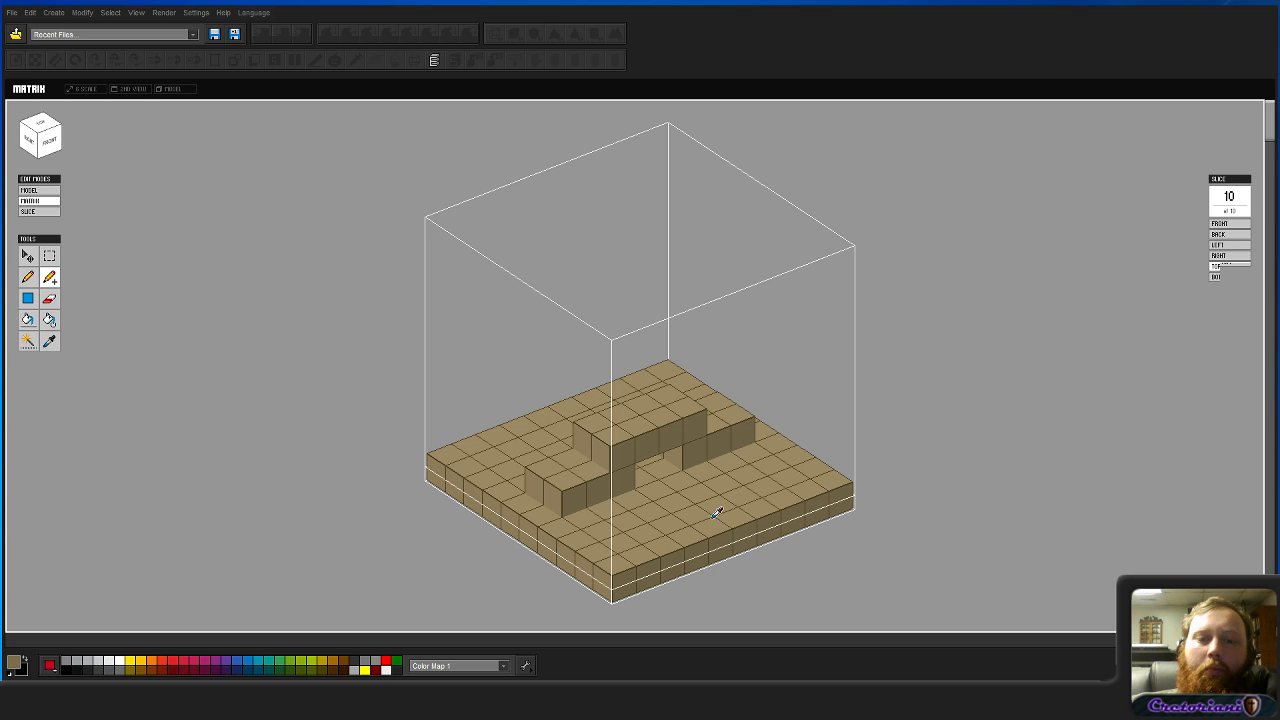
# Step: Choose dark blue from the palette and recolor a strip of floor voxels passing under the bridge as water
pyautogui.click(251, 667)
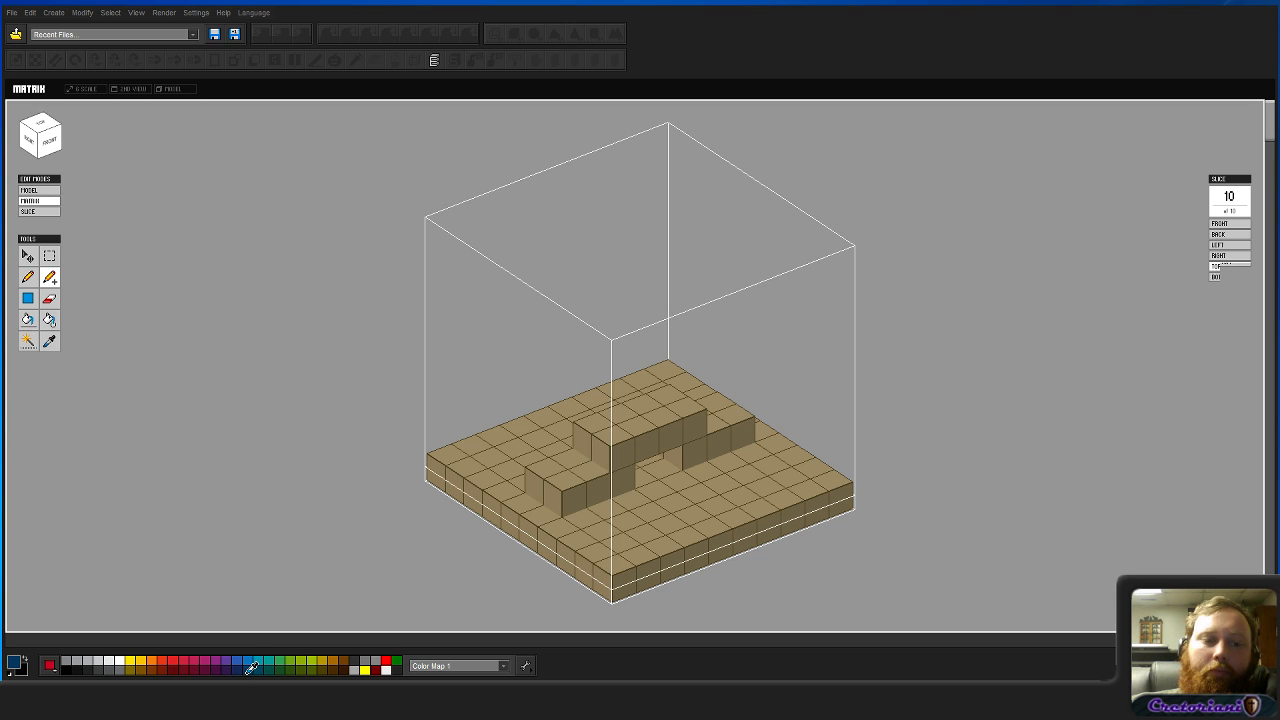
pyautogui.moveTo(675, 468)
pyautogui.mouseDown()
pyautogui.moveTo(648, 478)
pyautogui.moveTo(702, 492)
pyautogui.mouseUp()
pyautogui.moveTo(473, 547)
pyautogui.keyDown('alt'); pyautogui.mouseDown()
pyautogui.moveTo(546, 563)
pyautogui.moveTo(639, 455)
pyautogui.moveTo(605, 497)
pyautogui.moveTo(619, 505)
pyautogui.mouseUp(); pyautogui.keyUp('alt')
pyautogui.moveTo(553, 583)
pyautogui.keyDown('alt'); pyautogui.mouseDown()
pyautogui.moveTo(413, 563)
pyautogui.moveTo(441, 571)
pyautogui.mouseUp(); pyautogui.keyUp('alt')
# Step: Move the bridge matrix along the red axis to X position -51 in the model view, and create another empty 10×10×10 matrix
pyautogui.press('Tab')
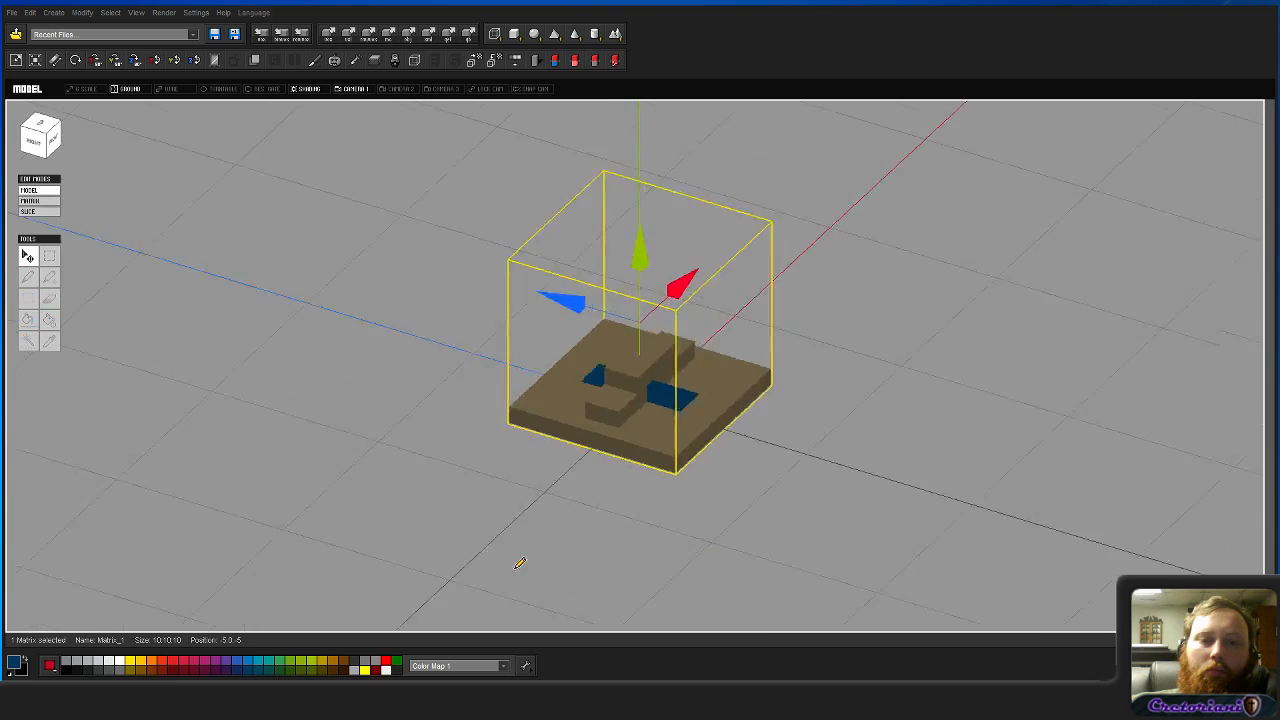
pyautogui.moveTo(688, 307); pyautogui.dragTo(461, 412)
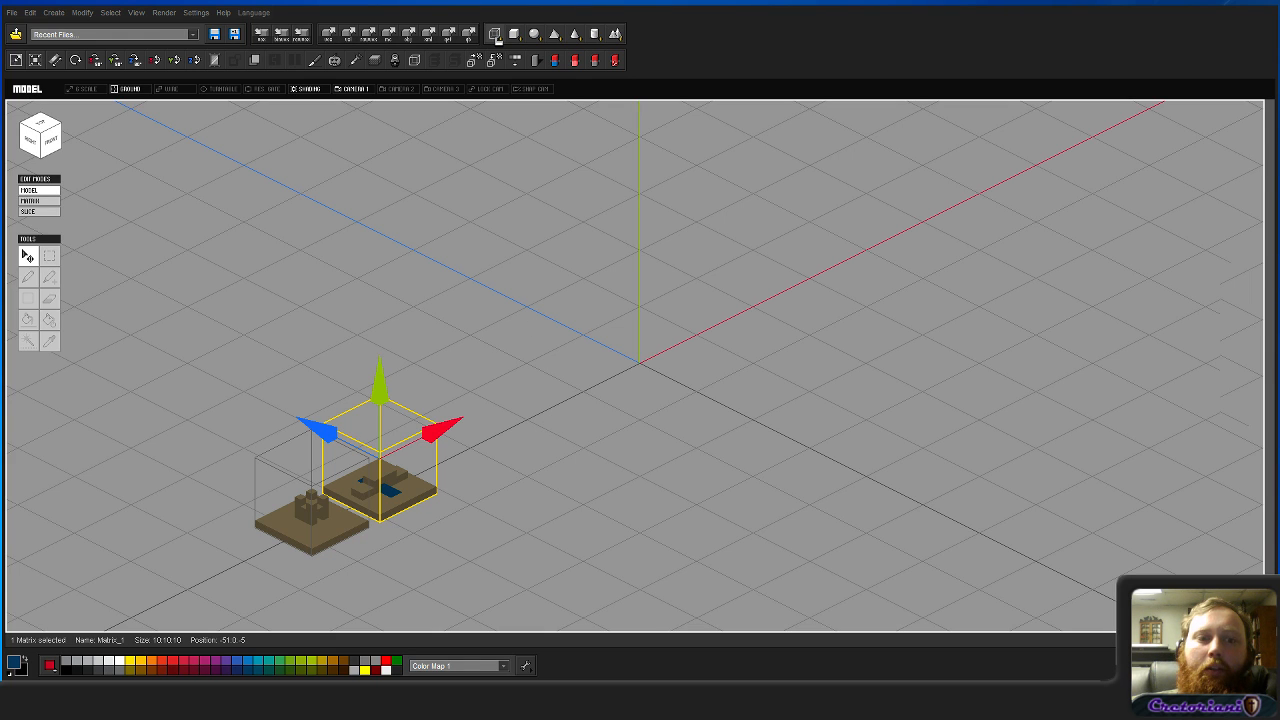
pyautogui.click(495, 35)
pyautogui.click(268, 364)
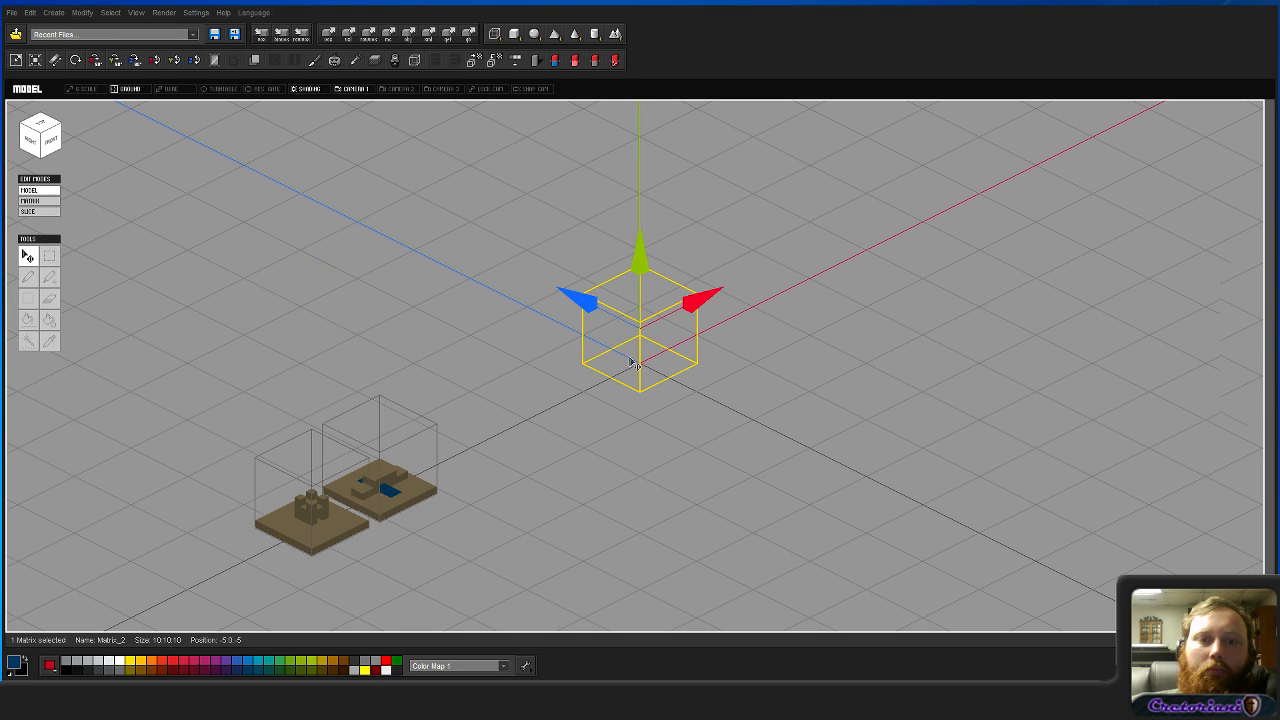
# Step: Open the bridge matrix, sample its brown as the active color, and return to the model view
pyautogui.doubleClick(645, 352)
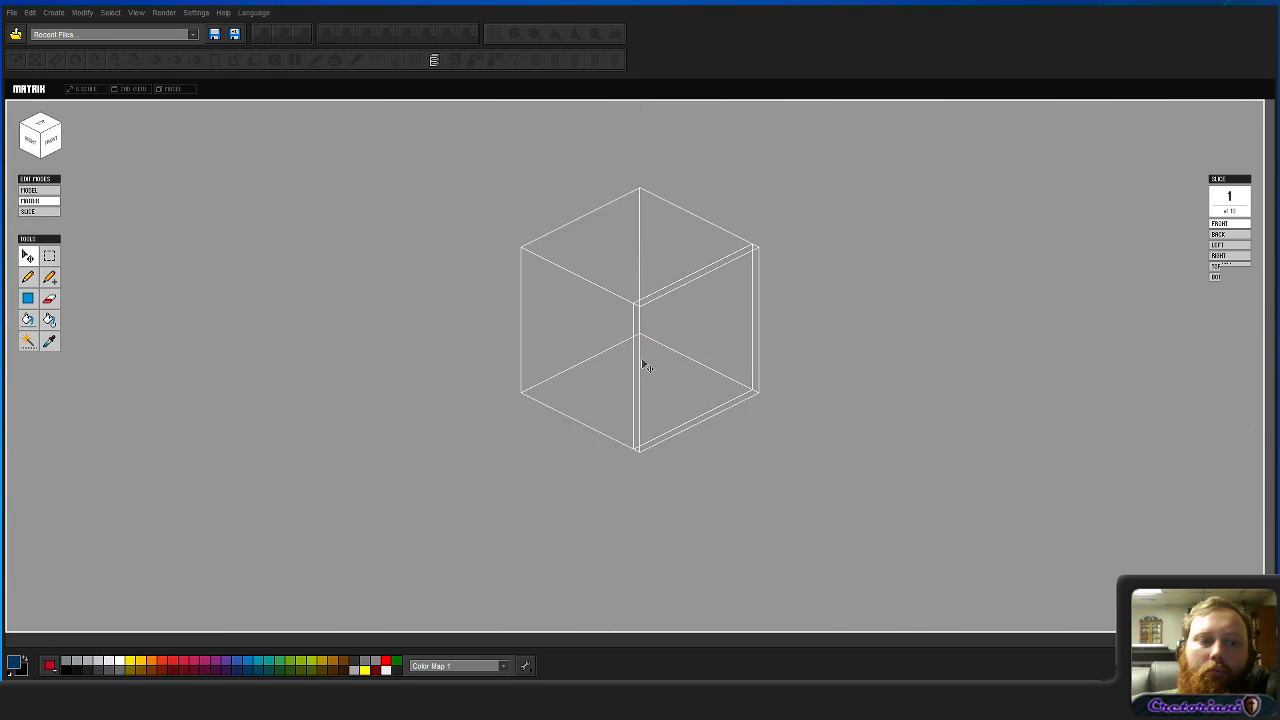
pyautogui.doubleClick(387, 510)
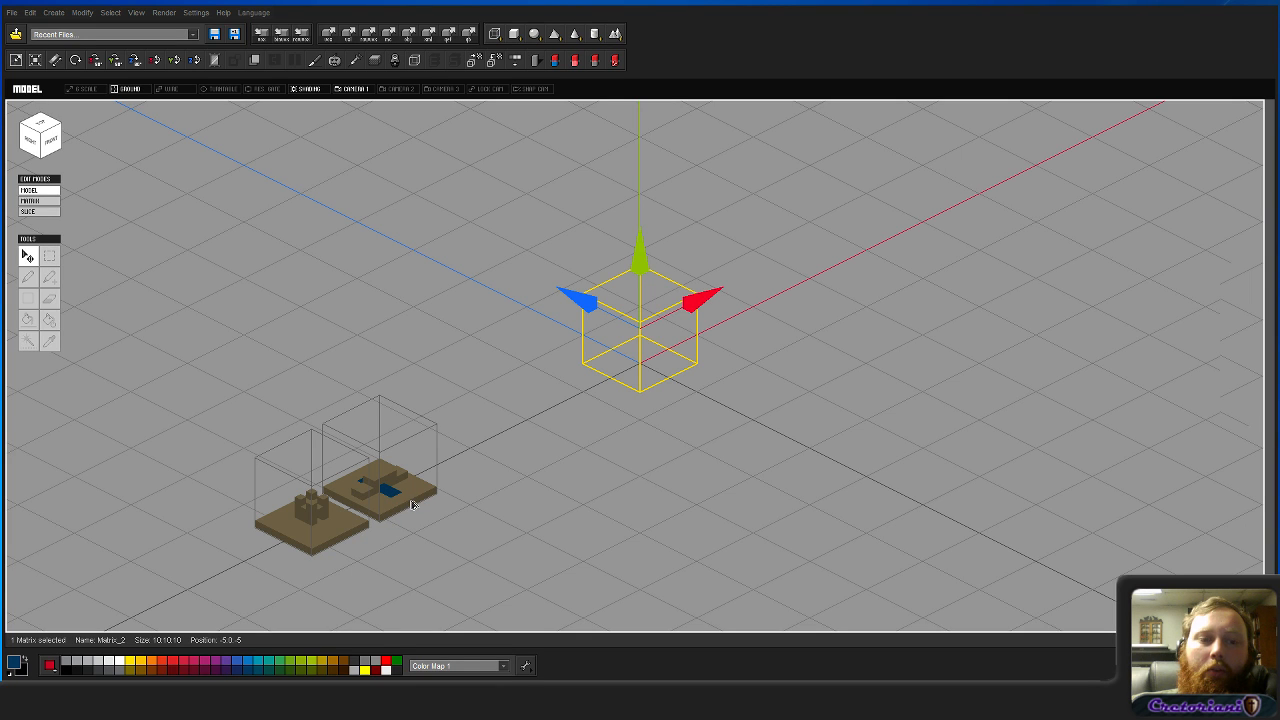
pyautogui.doubleClick(410, 504)
pyautogui.press('g')
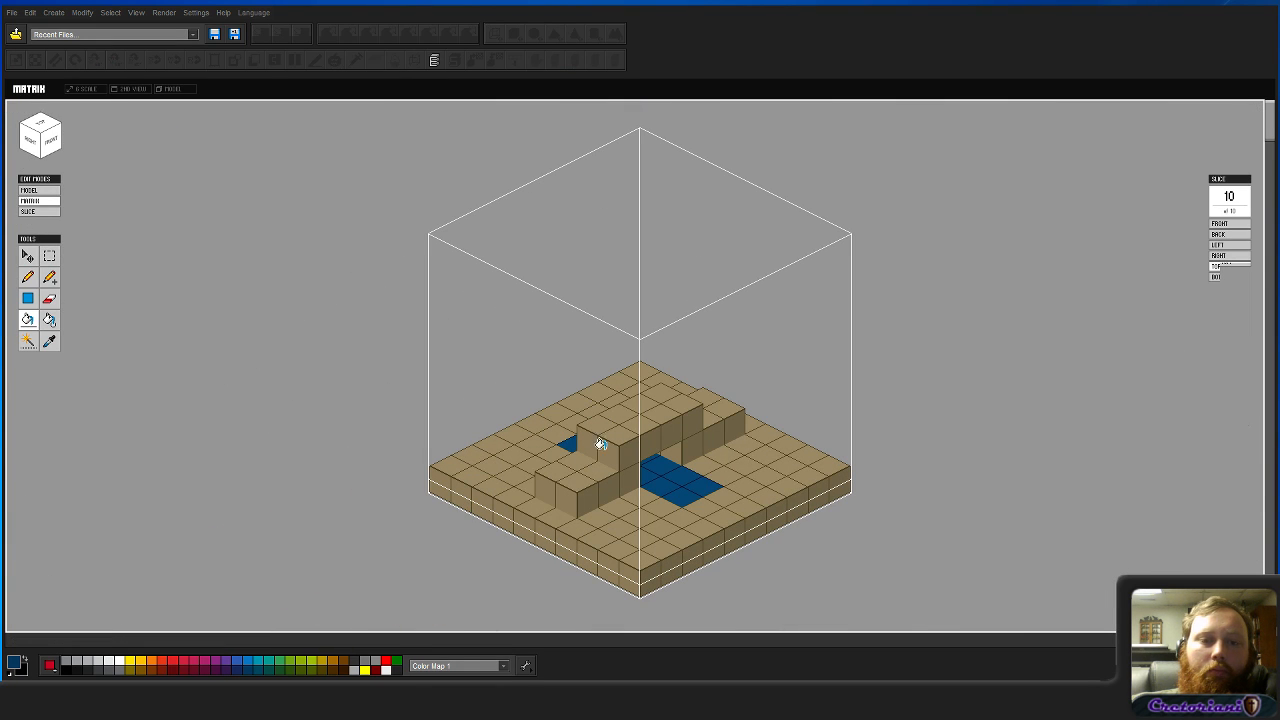
pyautogui.keyDown('alt'); pyautogui.click(630, 413); pyautogui.keyUp('alt')
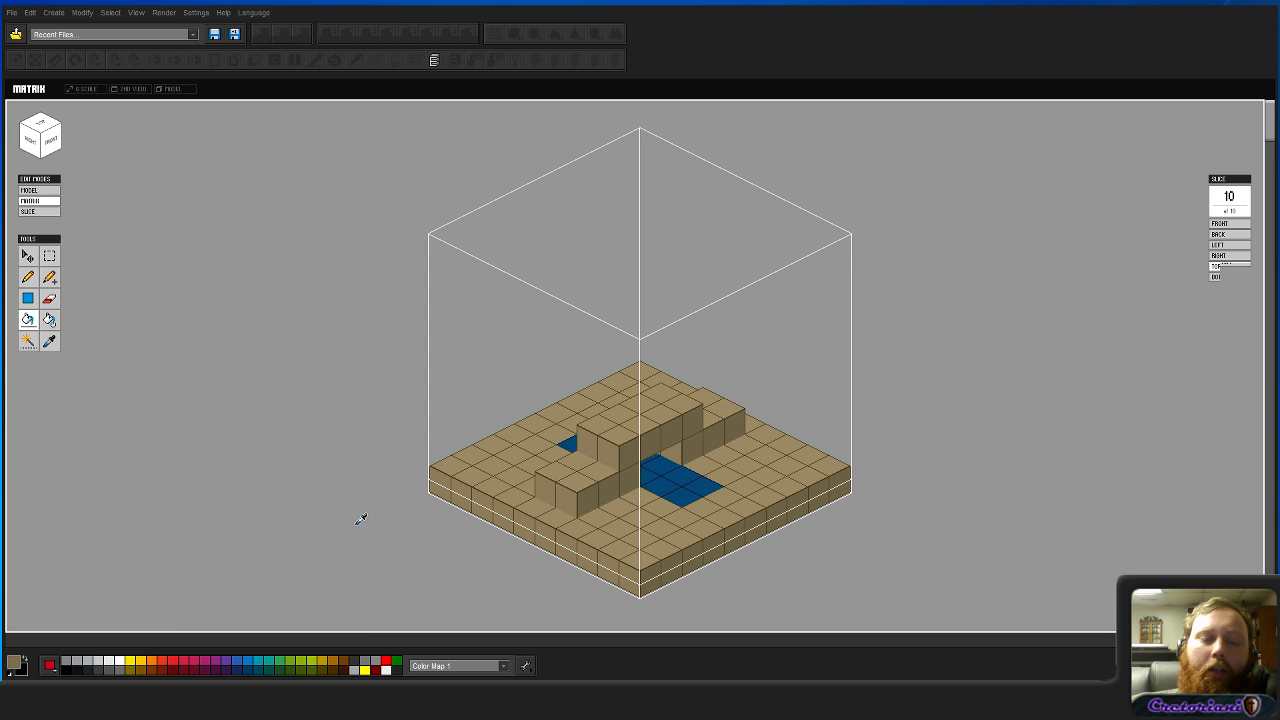
pyautogui.doubleClick(325, 491)
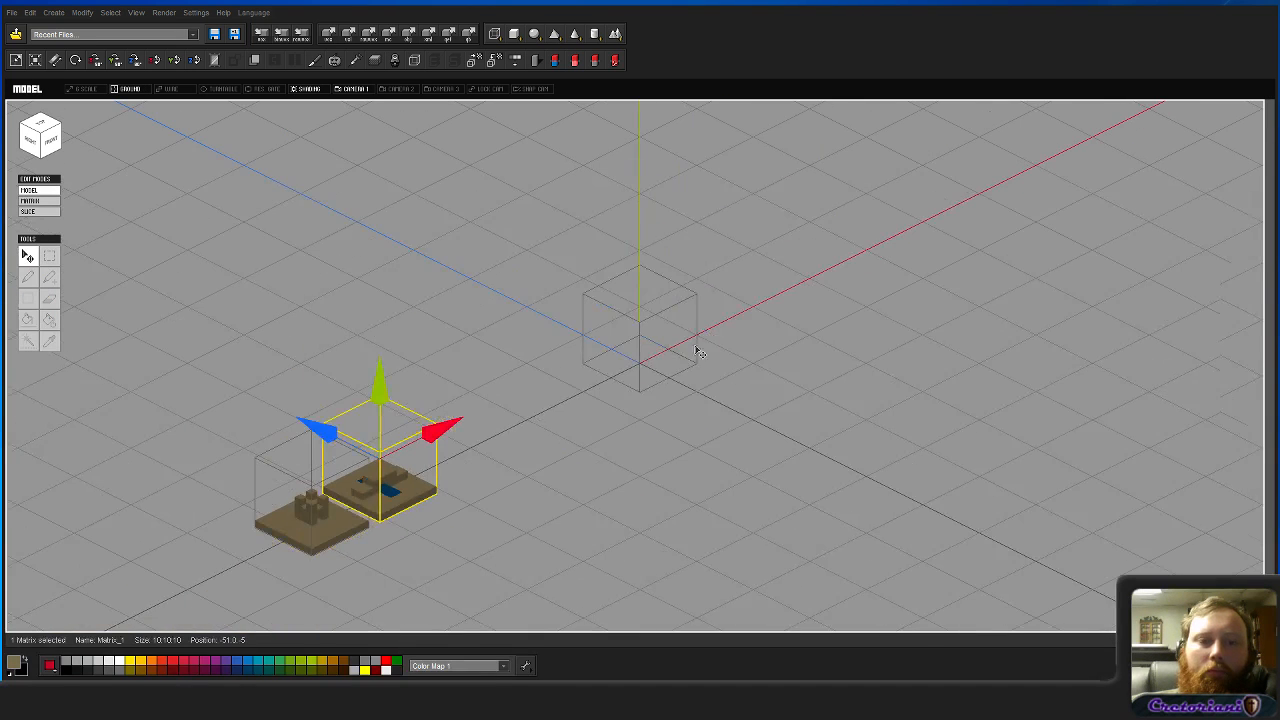
# Step: Open the empty 10×10×10 matrix and fill its entire bottom layer with the sampled brown
pyautogui.click(643, 328)
pyautogui.doubleClick(643, 328)
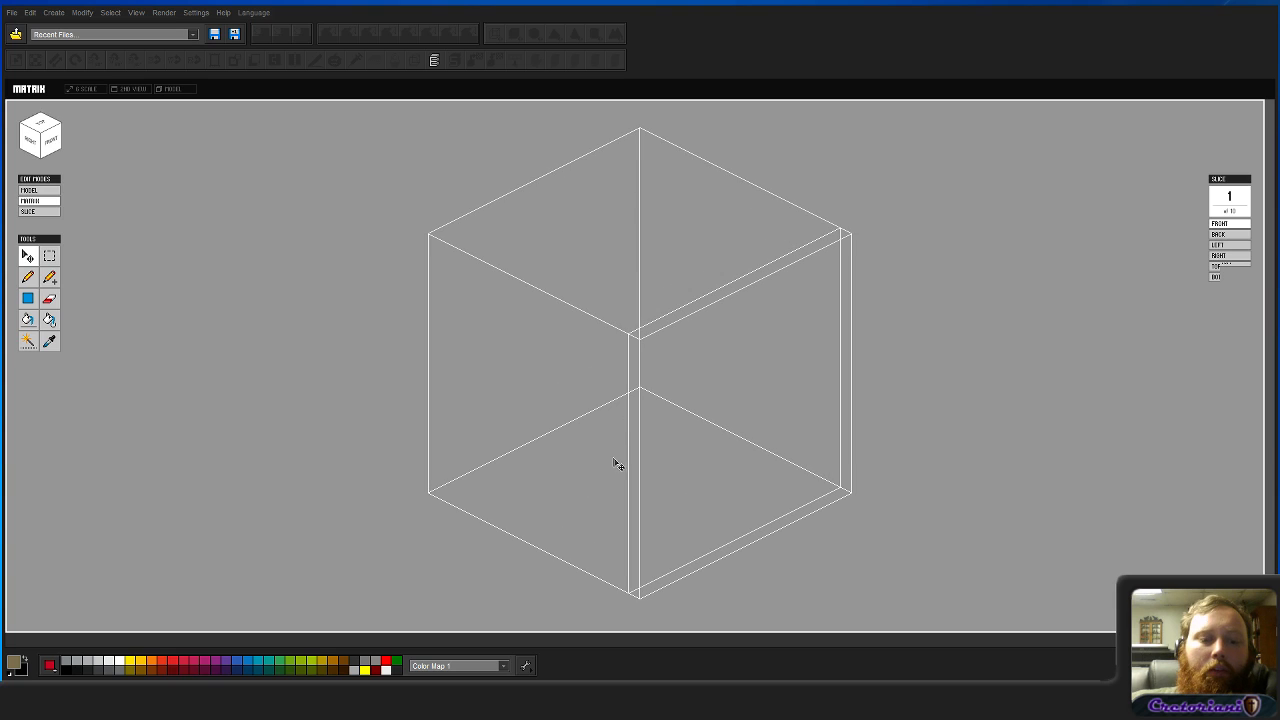
pyautogui.doubleClick(421, 489)
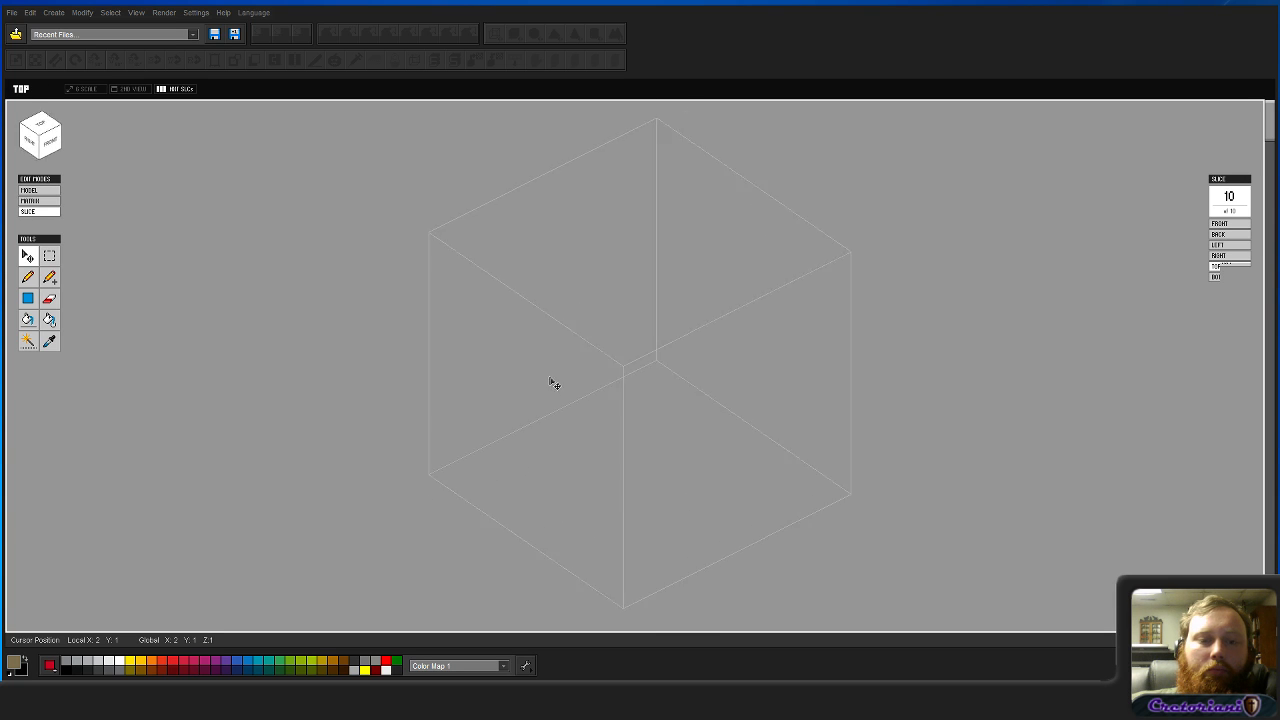
pyautogui.doubleClick(414, 437)
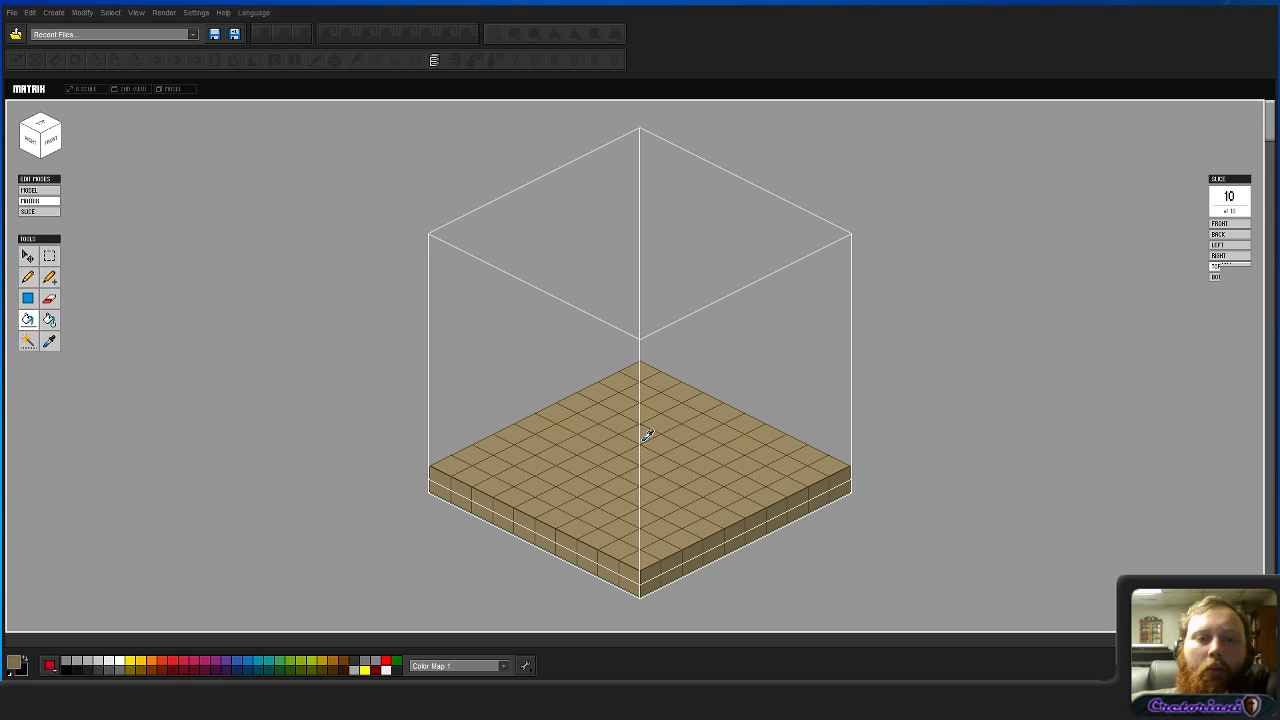
pyautogui.hotkey('ctrl', 'a')
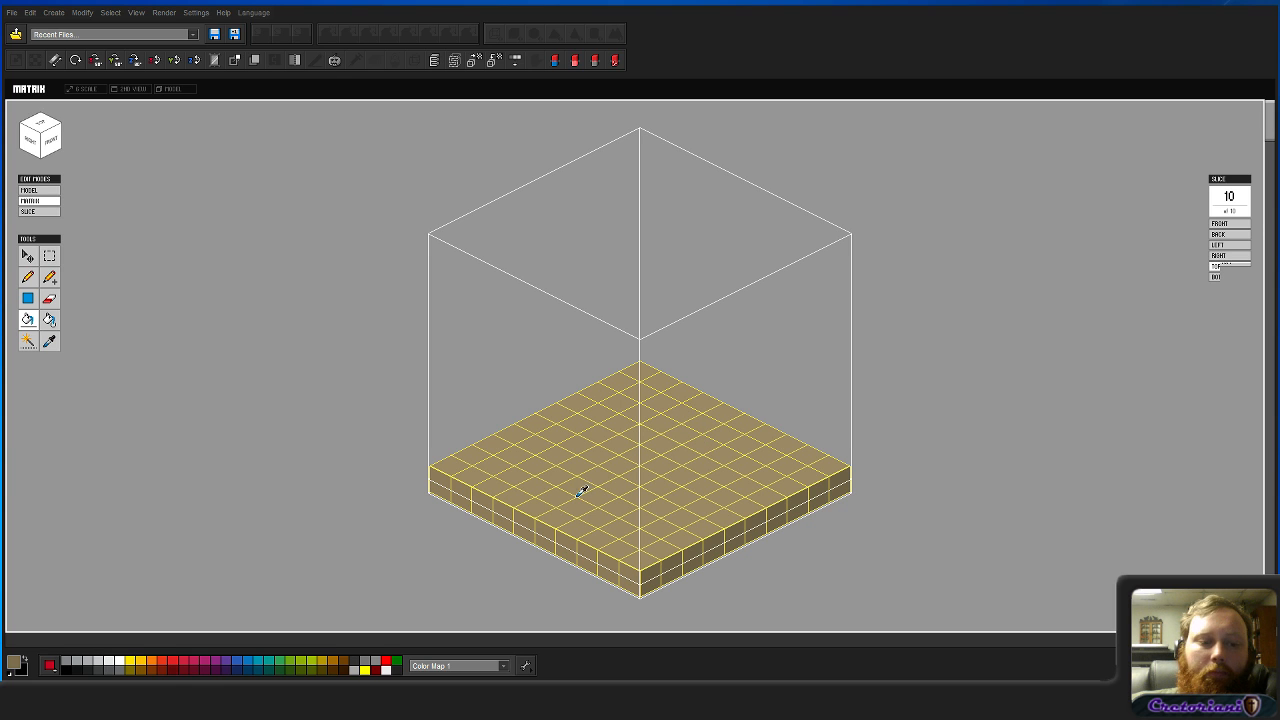
pyautogui.hotkey('ctrl', 'd')
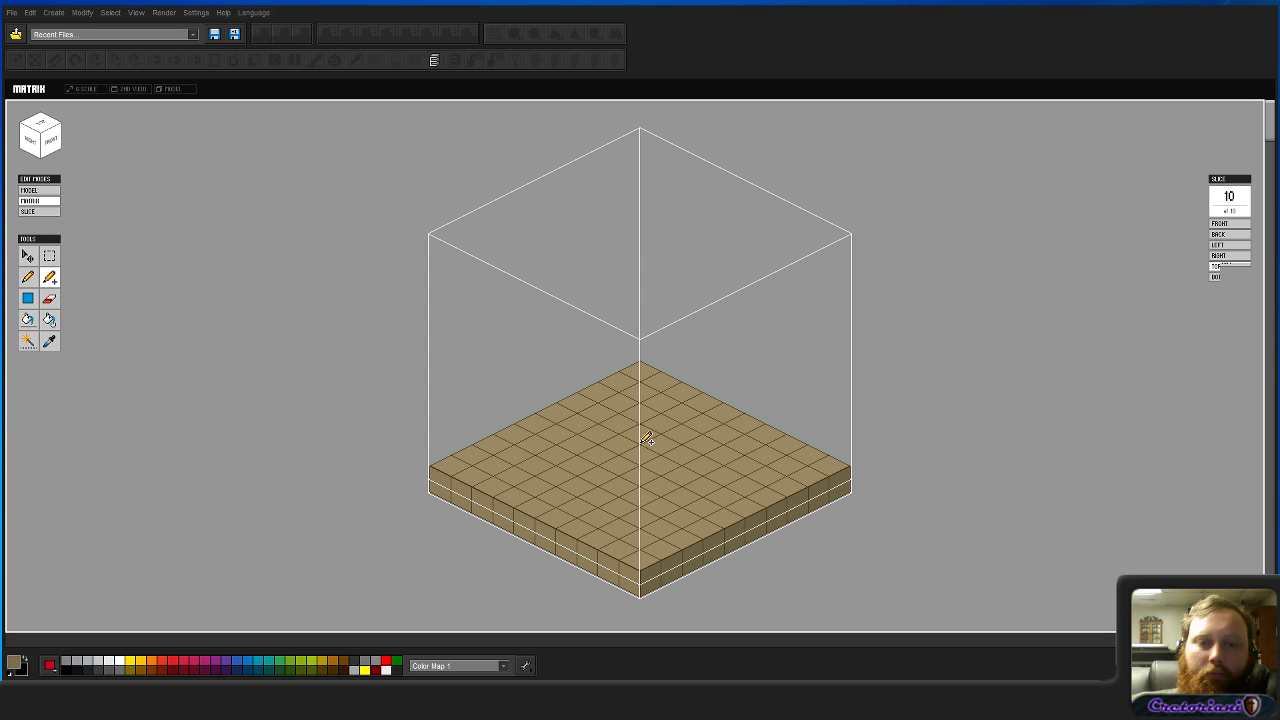
# Step: Build two parallel brown walls on the floor, each three voxels long and two voxels high, separated by a gap
pyautogui.moveTo(645, 432); pyautogui.dragTo(688, 456)
pyautogui.moveTo(579, 466); pyautogui.dragTo(623, 491)
pyautogui.moveTo(638, 405); pyautogui.dragTo(686, 430)
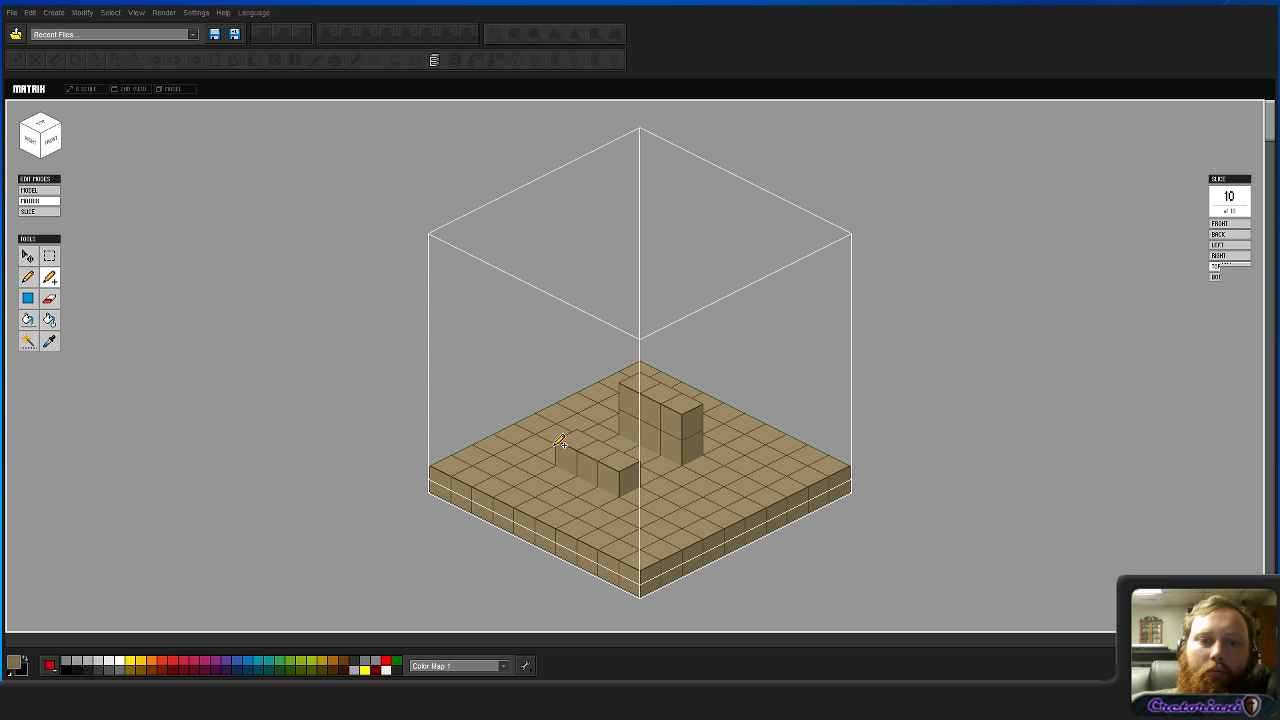
pyautogui.moveTo(572, 442); pyautogui.dragTo(619, 463)
pyautogui.press('e')
pyautogui.click(607, 463)
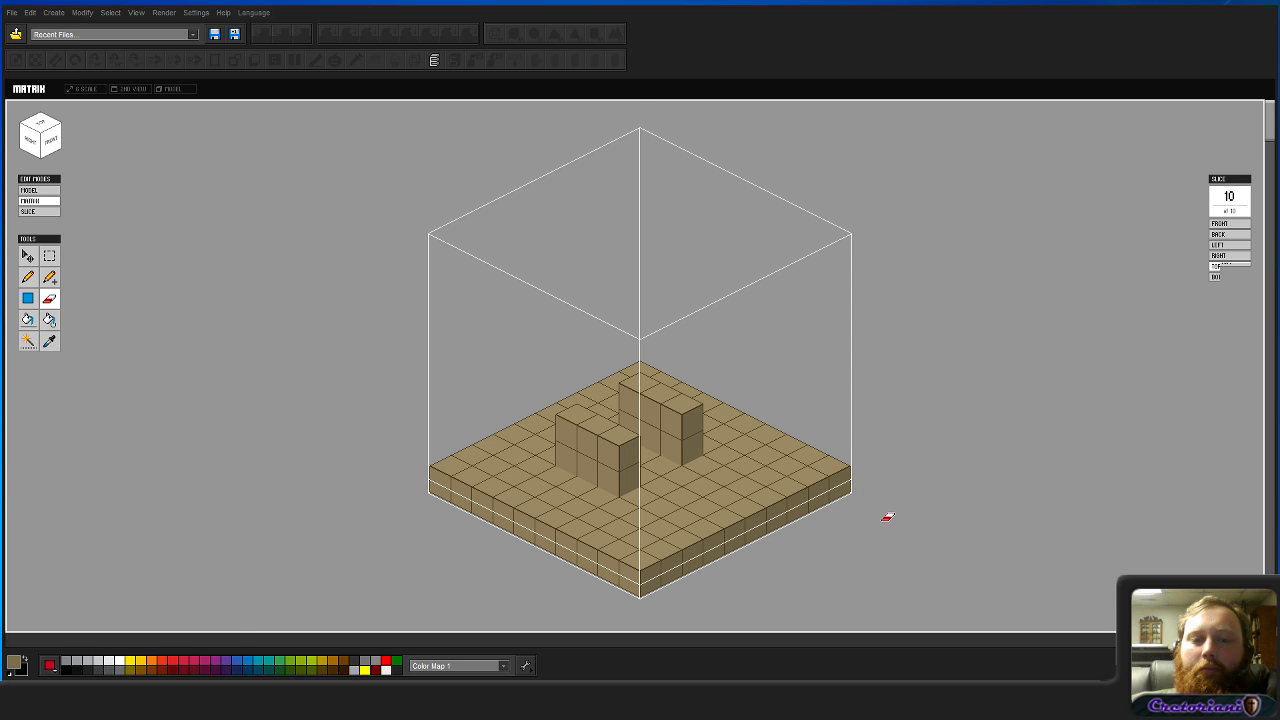
# Step: Move the two-wall matrix along the red axis to X position -39 and place a duplicate of it at X position -5
pyautogui.press('Tab')
pyautogui.moveTo(700, 300); pyautogui.dragTo(512, 393)
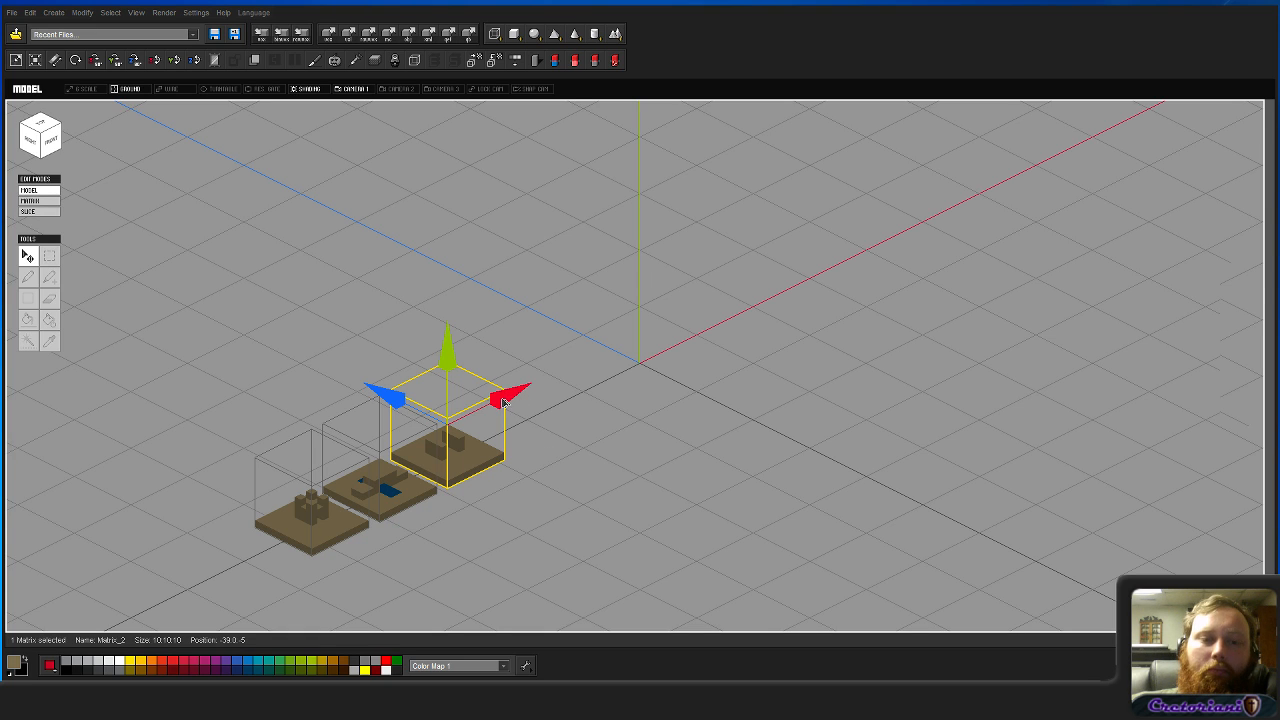
pyautogui.hotkey('ctrl', 'd')
pyautogui.moveTo(503, 403); pyautogui.dragTo(653, 351)
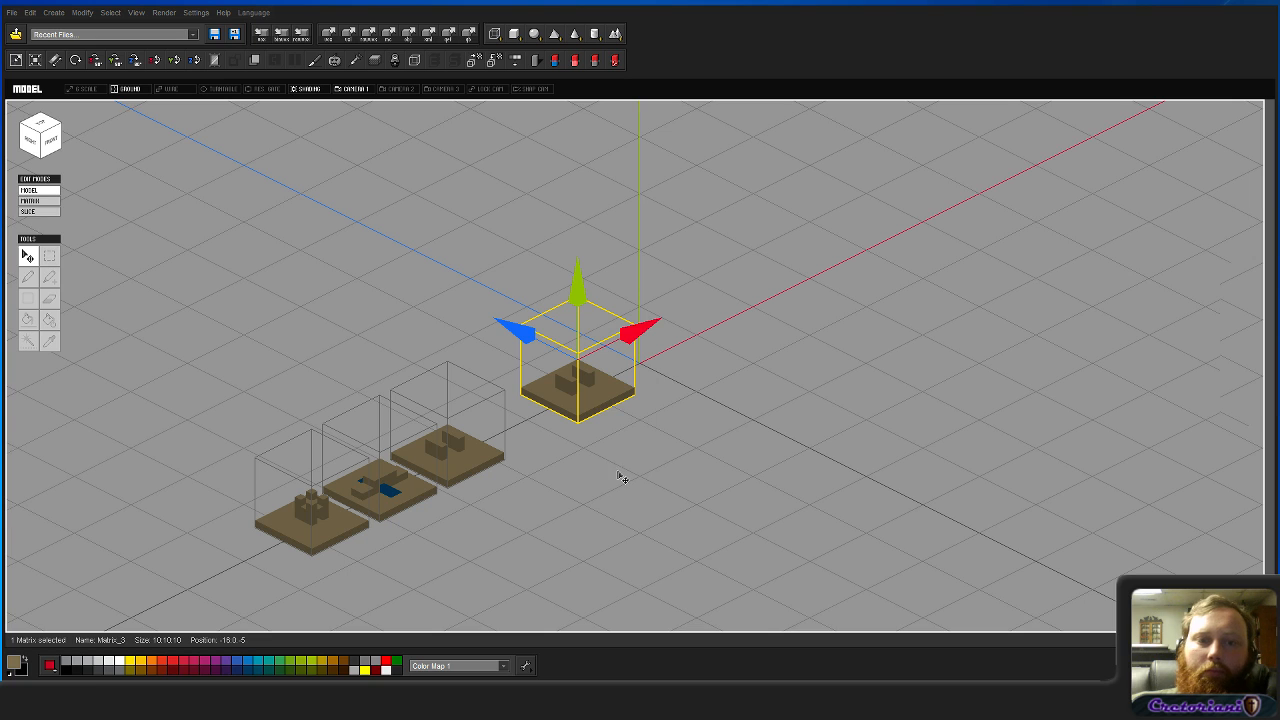
pyautogui.moveTo(640, 335); pyautogui.dragTo(650, 365)
# Step: Open the duplicate matrix and erase both walls down to the bare brown floor
pyautogui.doubleClick(646, 362)
pyautogui.press('e')
pyautogui.click(612, 446)
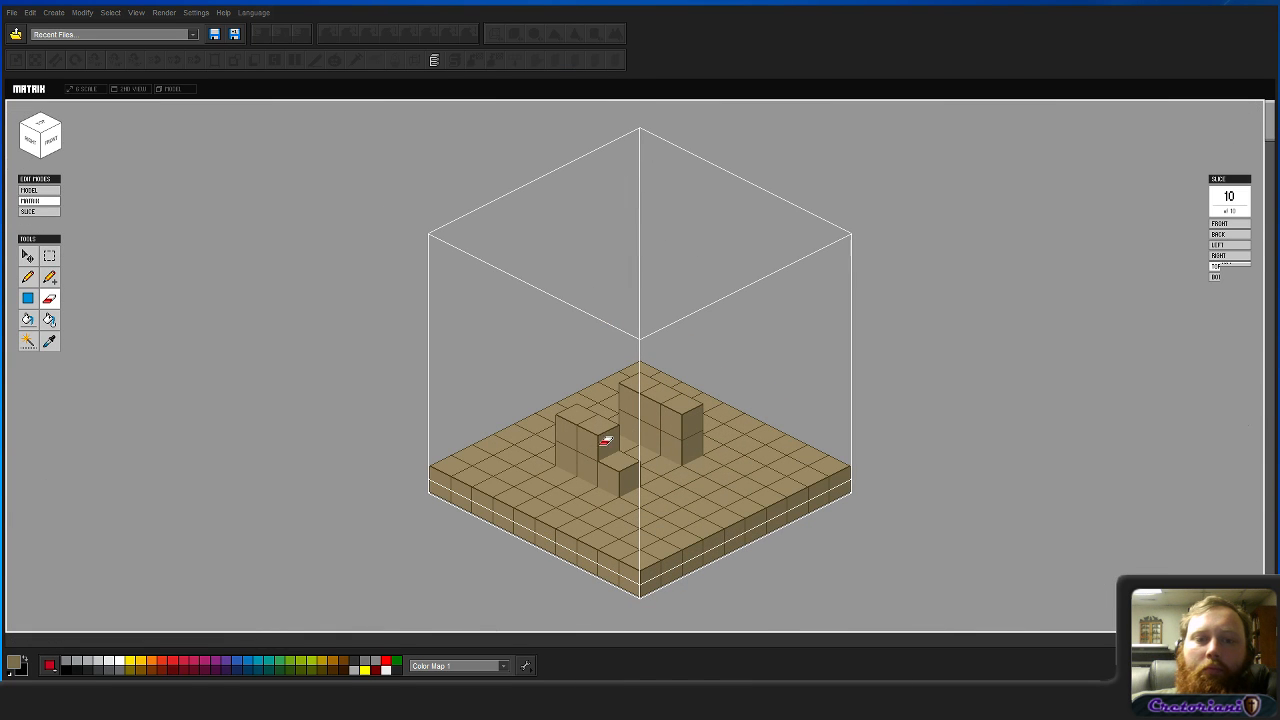
pyautogui.click(580, 418)
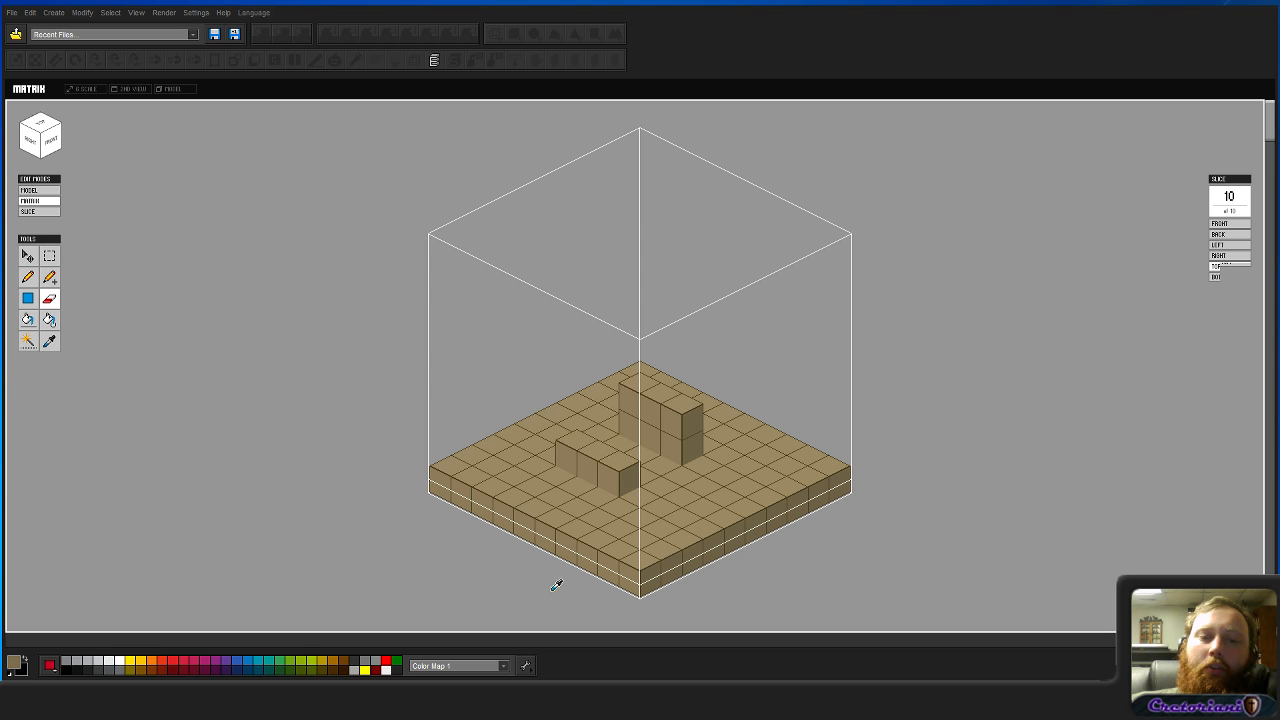
pyautogui.click(603, 452)
pyautogui.click(603, 452)
pyautogui.click(585, 446)
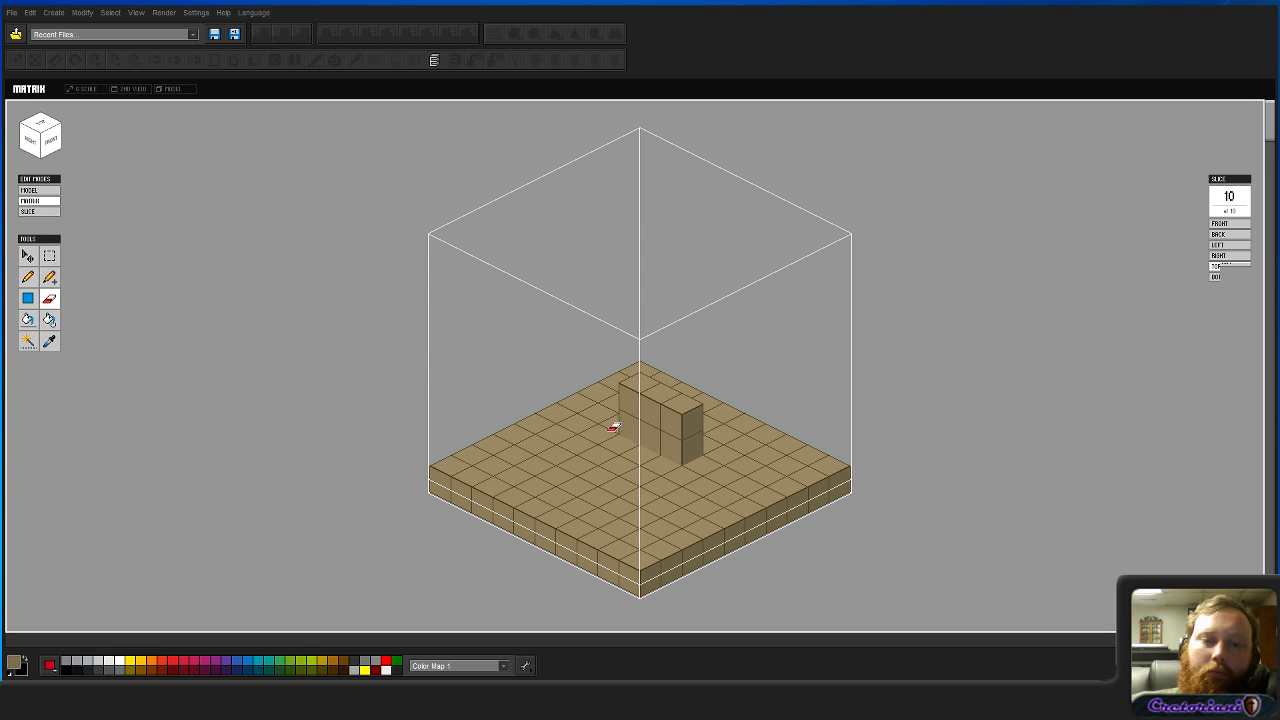
pyautogui.click(661, 405)
pyautogui.click(656, 400)
pyautogui.click(680, 423)
pyautogui.click(678, 441)
pyautogui.click(664, 429)
pyautogui.click(645, 418)
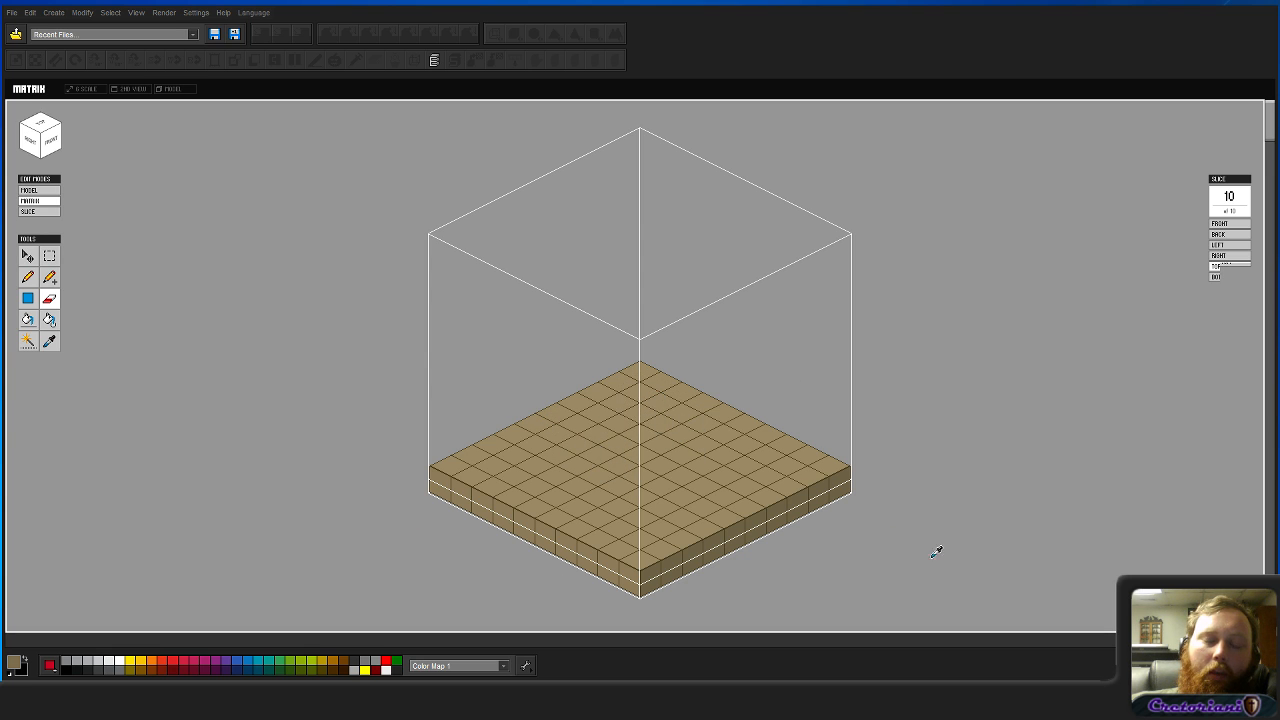
# Step: Move the bare-floor matrix along the blue axis to Z position 16, duplicate it, and move the copy back toward the origin
pyautogui.press('Tab')
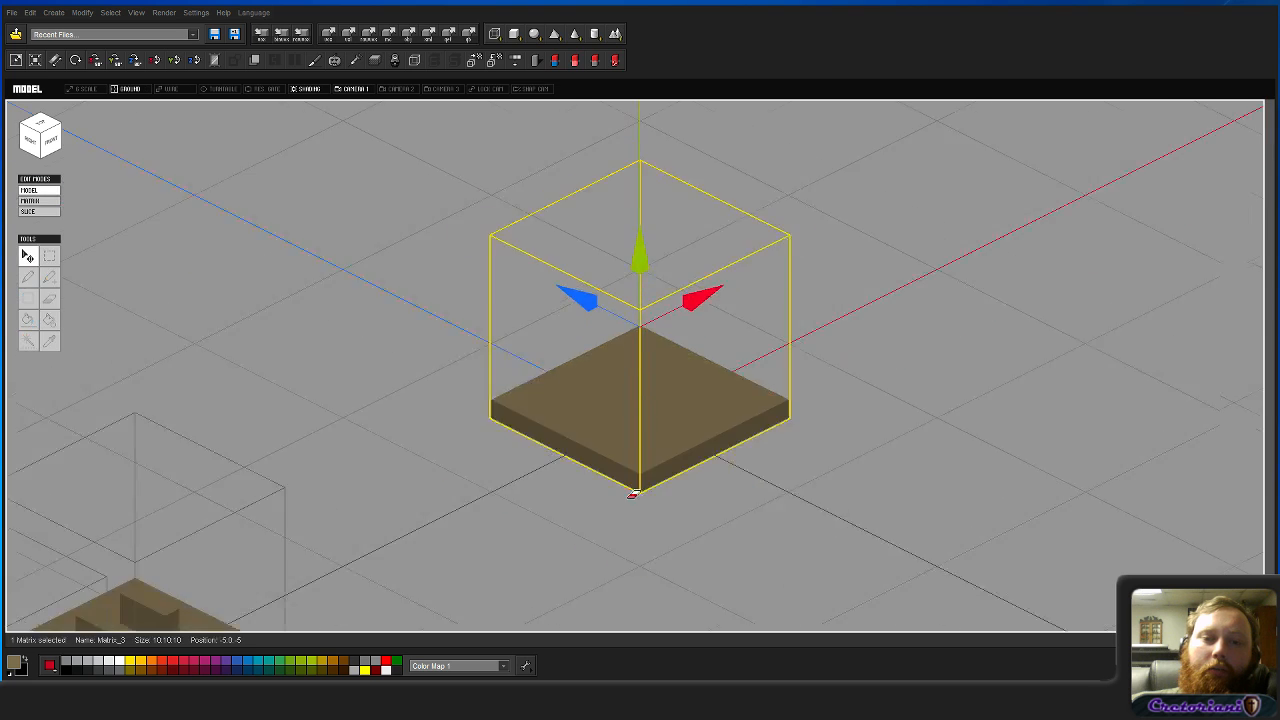
pyautogui.moveTo(590, 303); pyautogui.dragTo(460, 238)
pyautogui.hotkey('ctrl', 'd')
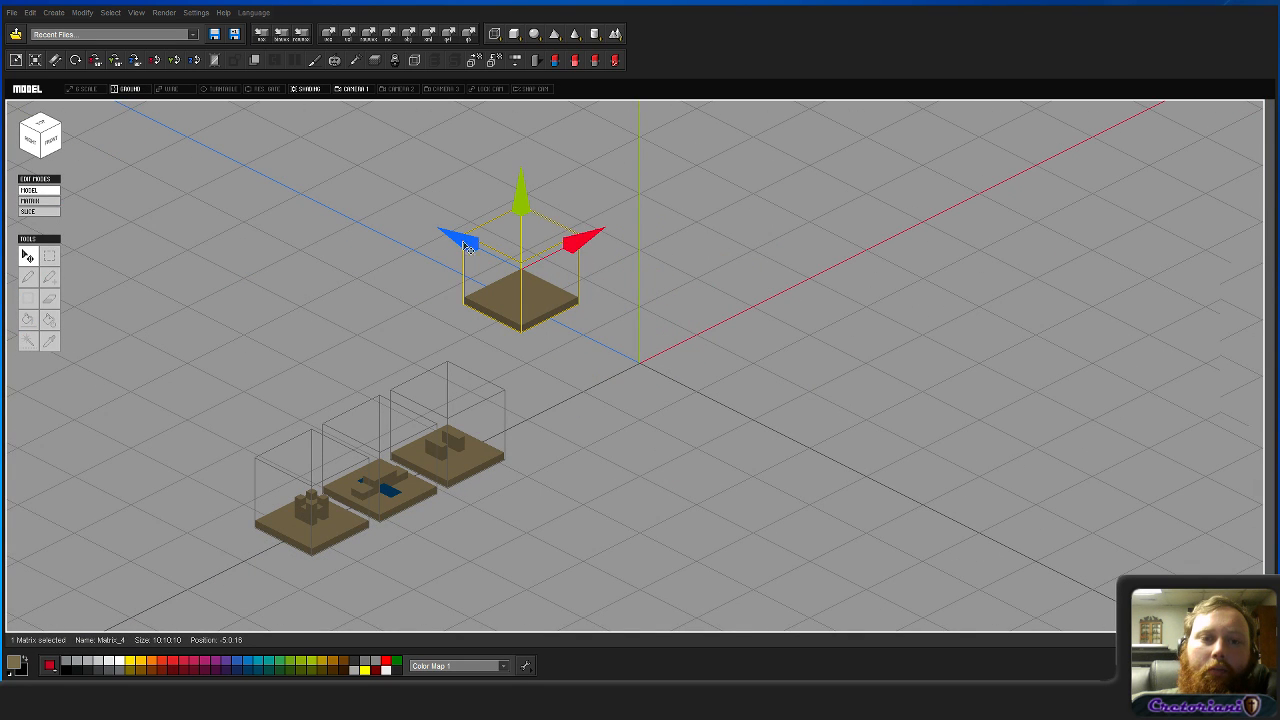
pyautogui.moveTo(465, 247); pyautogui.dragTo(573, 298)
# Step: Open the floor copy and build an L-shaped three-voxel cluster near the floor's right corner, with its corner voxel stacked two high
pyautogui.press('Tab')
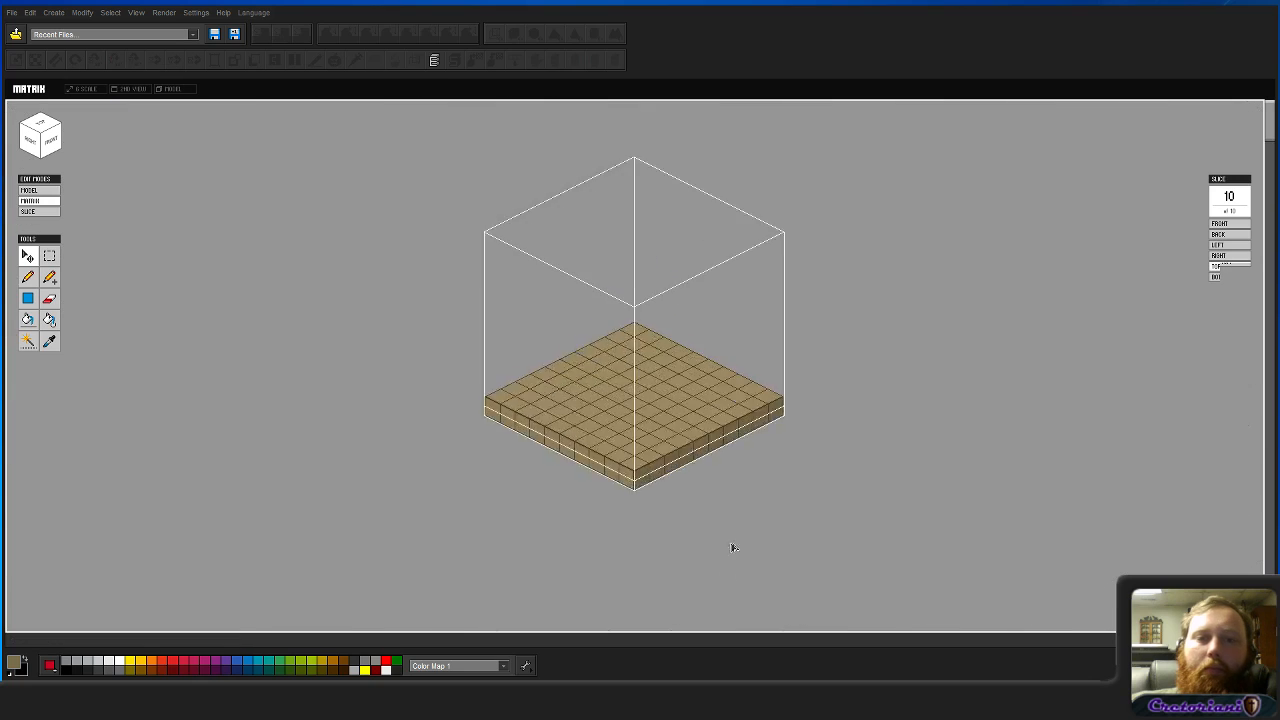
pyautogui.scroll(2, 665, 508)
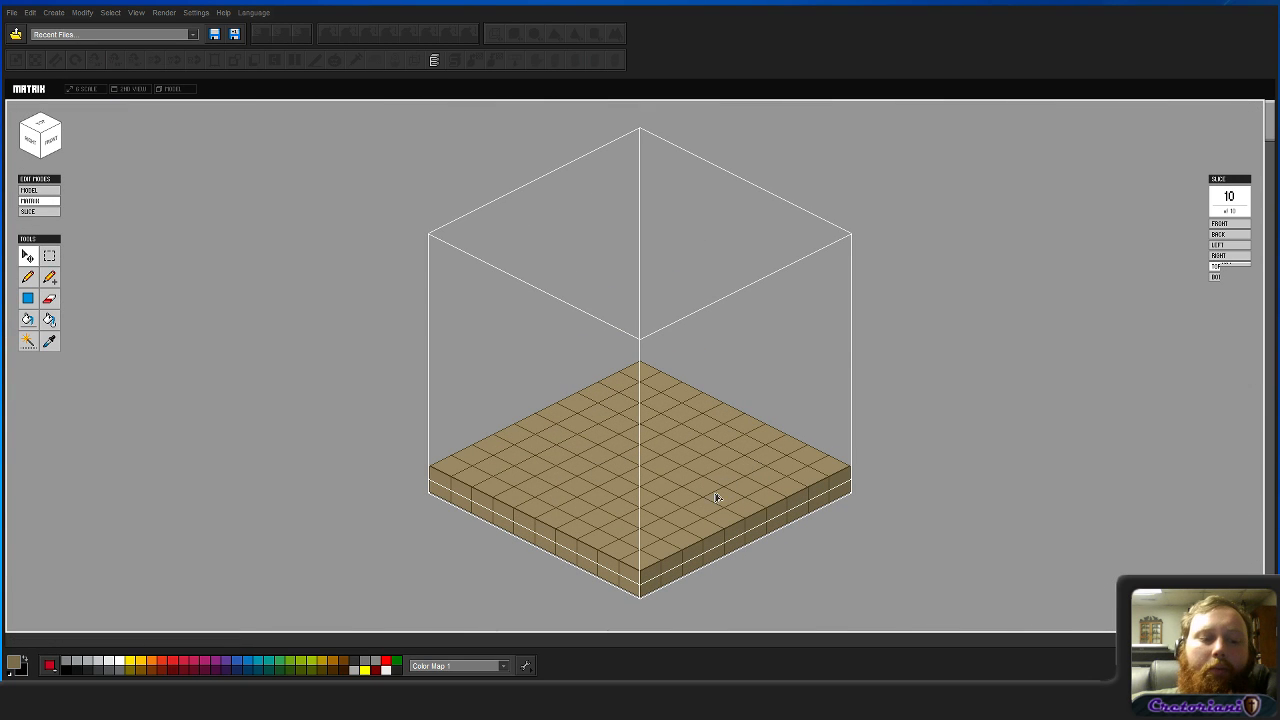
pyautogui.press('a')
pyautogui.click(758, 455)
pyautogui.click(782, 465)
pyautogui.click(763, 473)
pyautogui.click(789, 446)
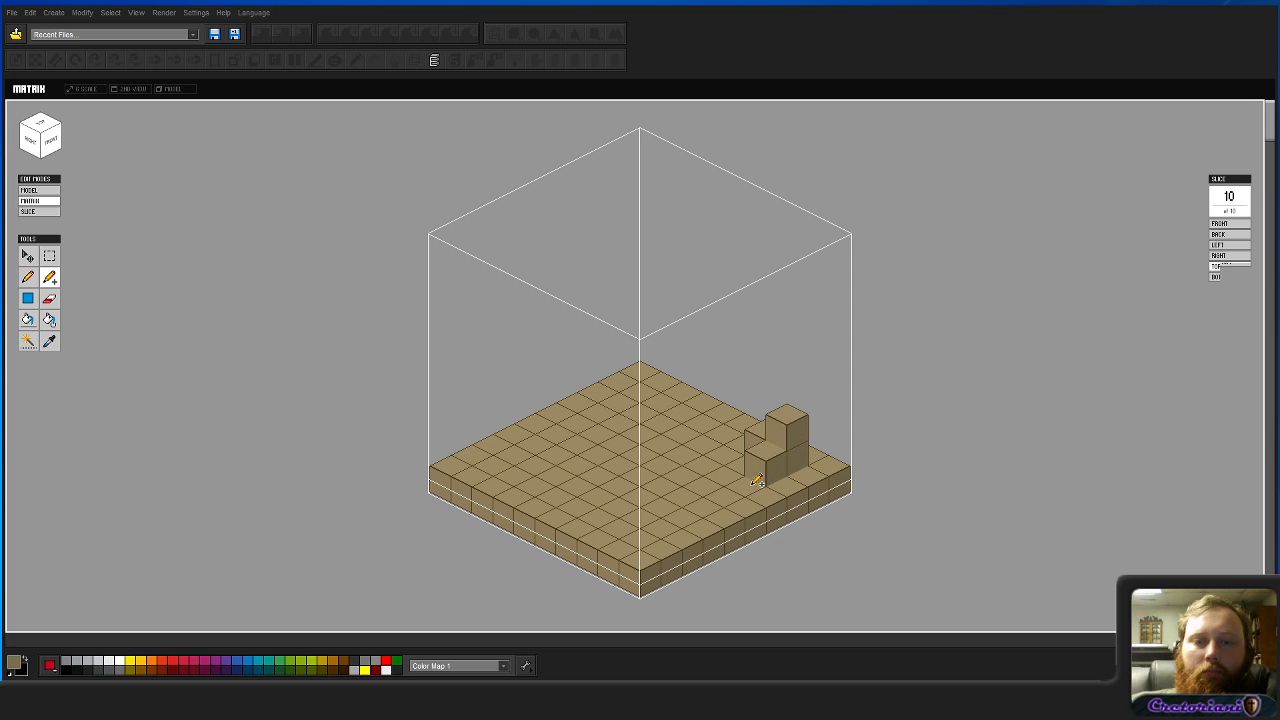
# Step: Build a mirrored L-shaped cluster near the floor's left corner, with its corner voxel stacked two high
pyautogui.click(513, 455)
pyautogui.click(495, 466)
pyautogui.click(512, 476)
pyautogui.click(498, 444)
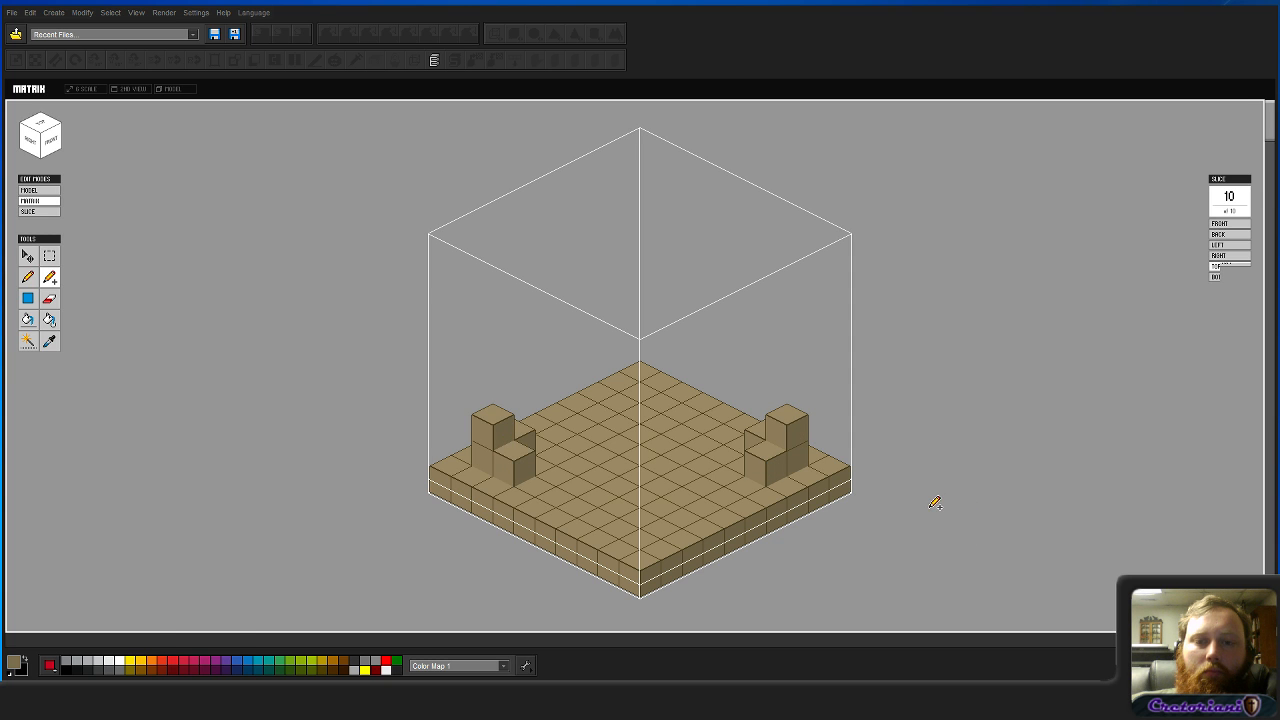
# Step: Move the corner-cluster matrix along the red axis beside the two-wall matrix, and copy the bare-floor matrix to Z position -5
pyautogui.press('Tab')
pyautogui.moveTo(690, 290); pyautogui.dragTo(572, 356)
pyautogui.click(543, 302)
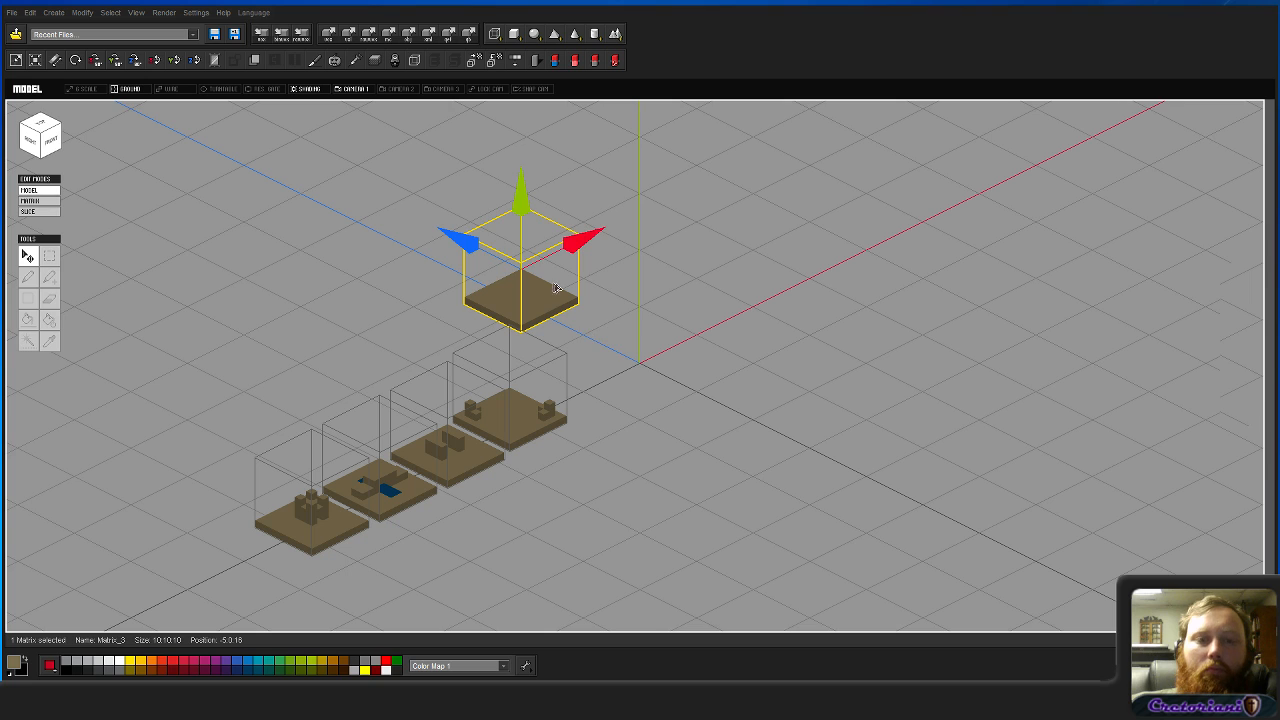
pyautogui.keyDown('shift'); pyautogui.moveTo(470, 245); pyautogui.dragTo(590, 301); pyautogui.keyUp('shift')
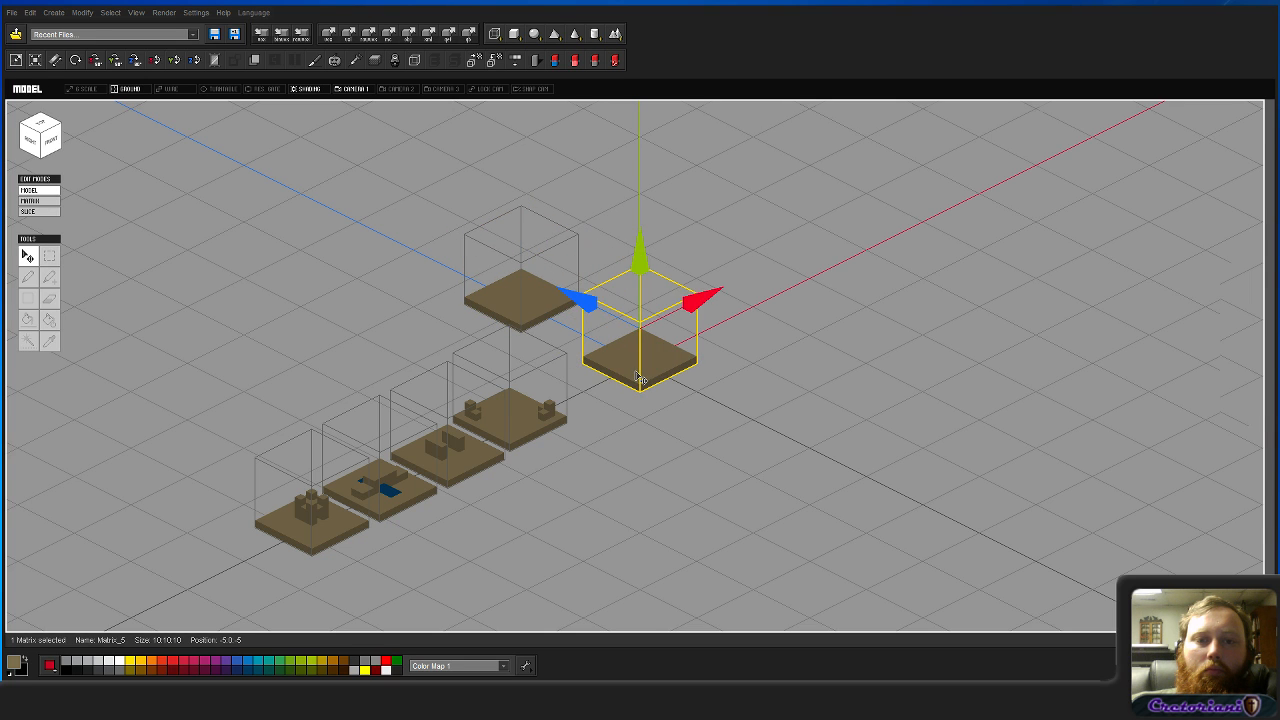
# Step: Open the new floor copy and build a four-voxel-wide arch with two three-voxel-high posts joined across the top
pyautogui.press('Tab')
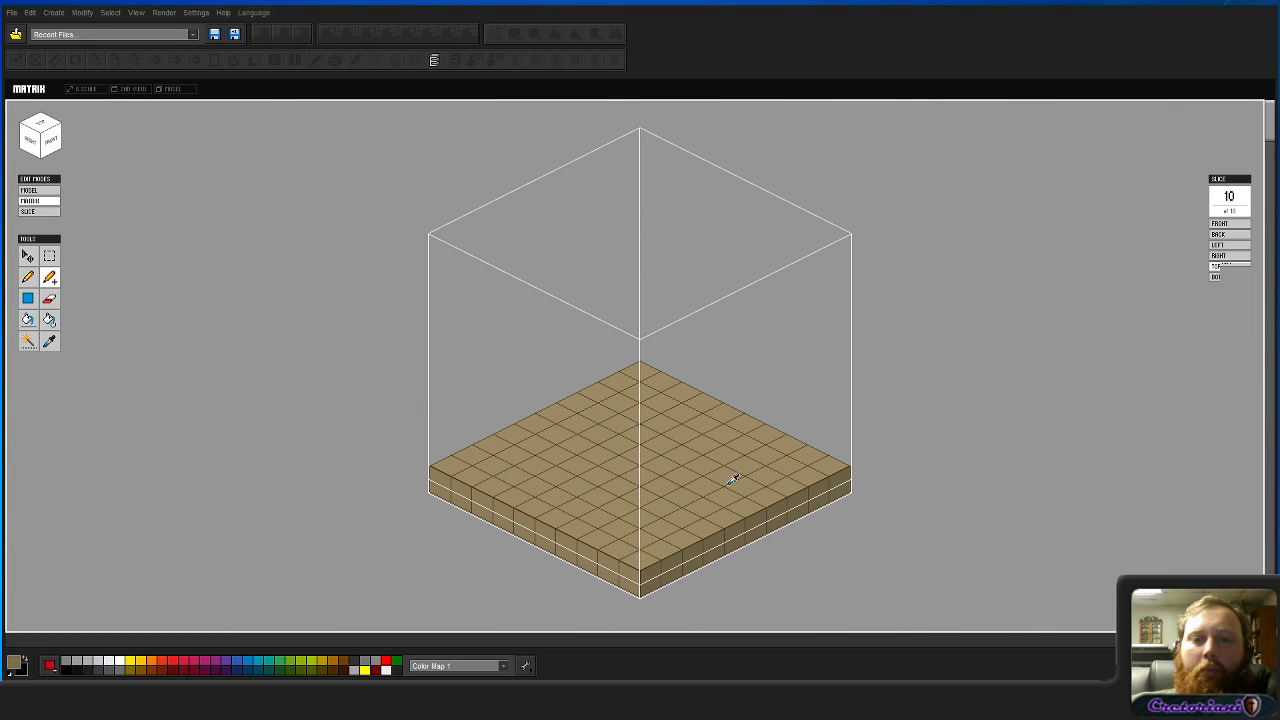
pyautogui.click(754, 481)
pyautogui.click(752, 452)
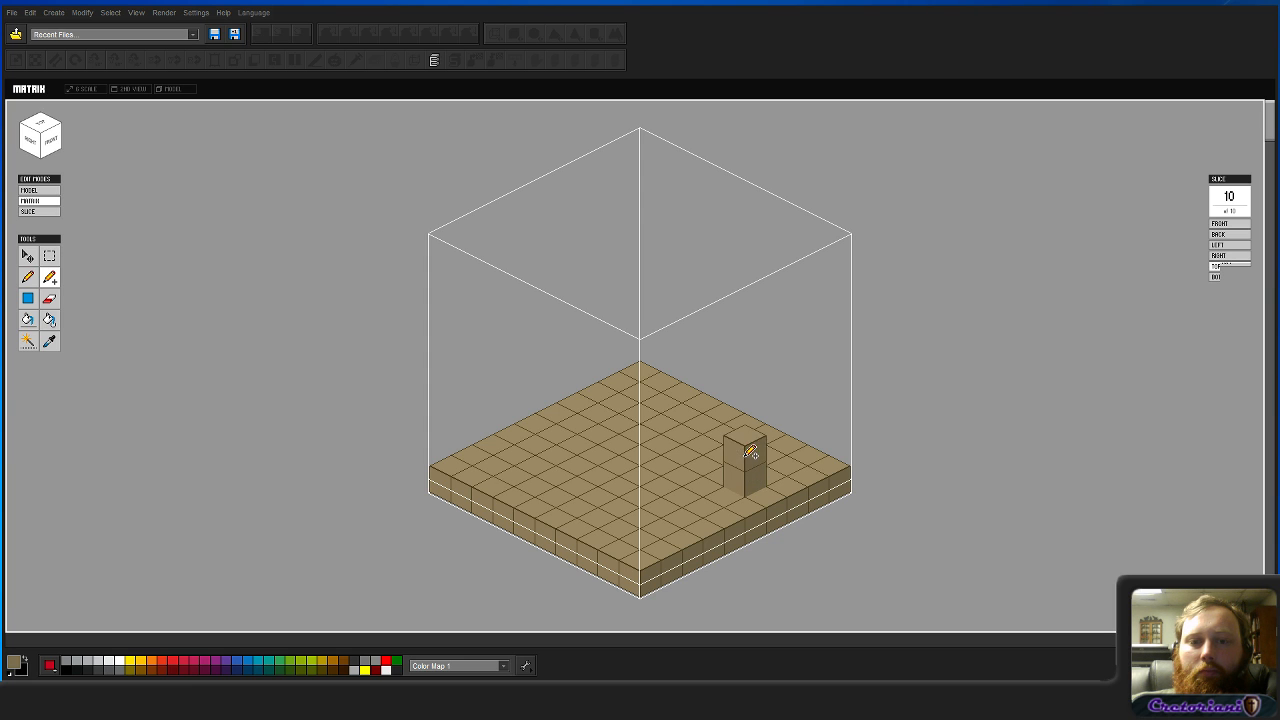
pyautogui.click(752, 440)
pyautogui.click(735, 440)
pyautogui.click(716, 453)
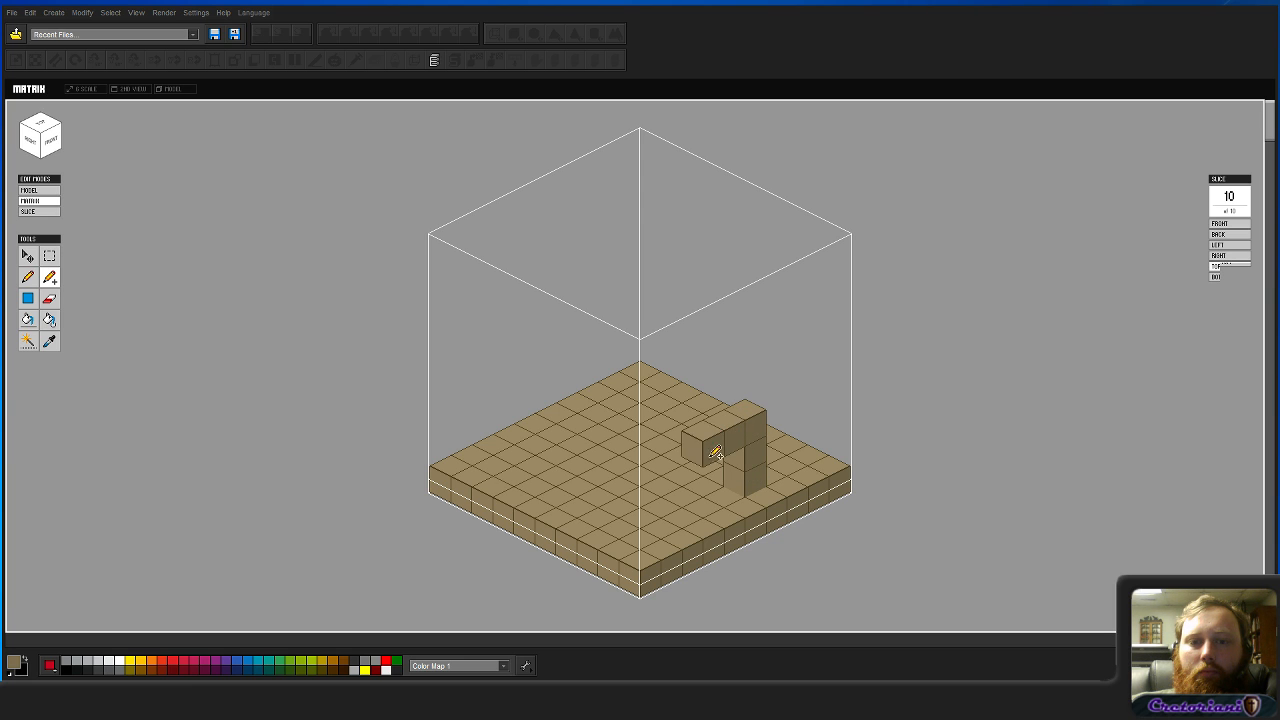
pyautogui.click(691, 452)
pyautogui.click(685, 521)
pyautogui.click(681, 496)
# Step: Rebuild the arch taller, with posts four voxels high and a two-voxel-thick middle span rising one voxel above them
pyautogui.press('e')
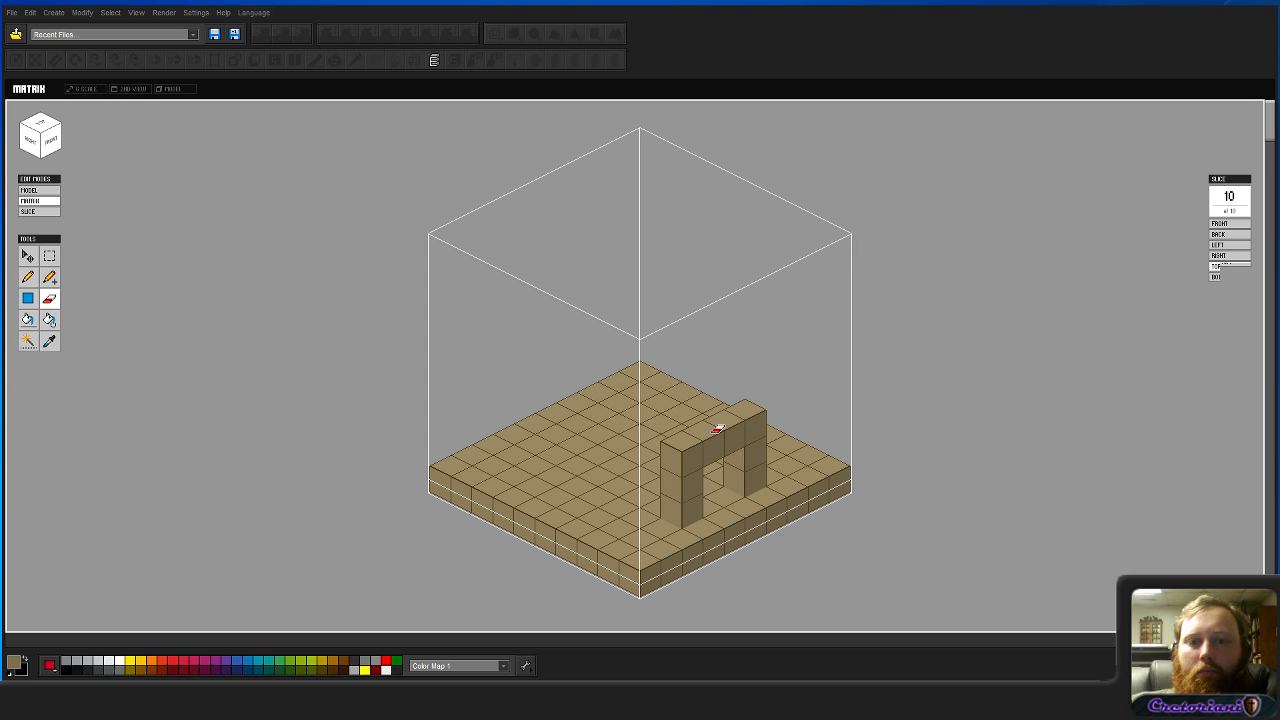
pyautogui.click(712, 432)
pyautogui.click(730, 426)
pyautogui.press('a')
pyautogui.click(747, 410)
pyautogui.click(733, 406)
pyautogui.click(713, 415)
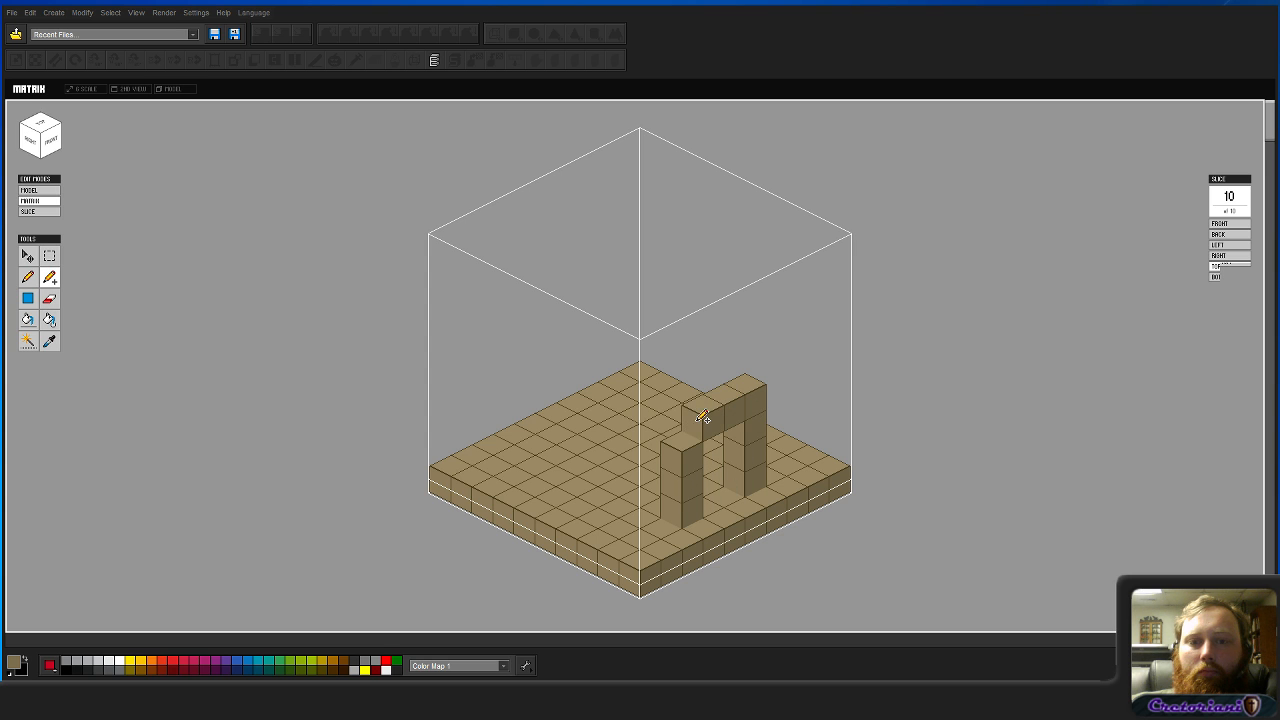
pyautogui.click(693, 421)
pyautogui.click(729, 392)
pyautogui.click(714, 401)
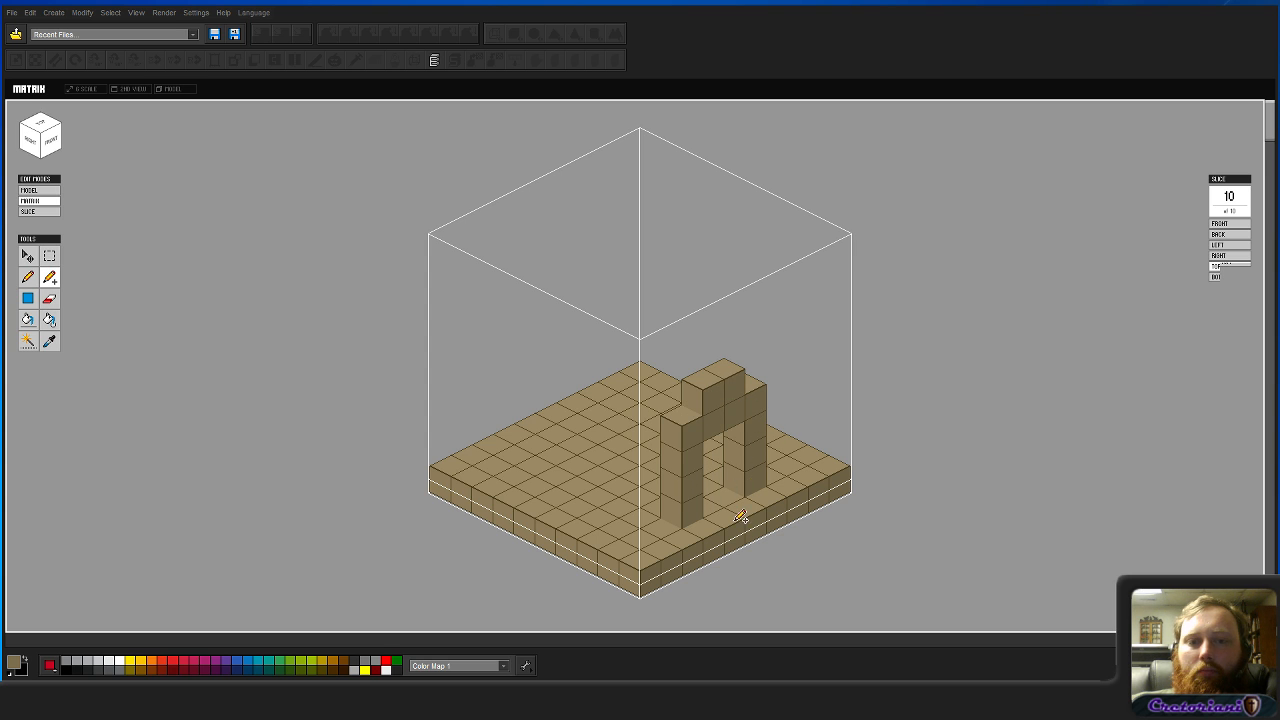
# Step: Add a two-voxel-high buttress against the outer side of each arch post
pyautogui.click(676, 520)
pyautogui.click(668, 494)
pyautogui.moveTo(722, 551); pyautogui.dragTo(616, 573, button='middle')
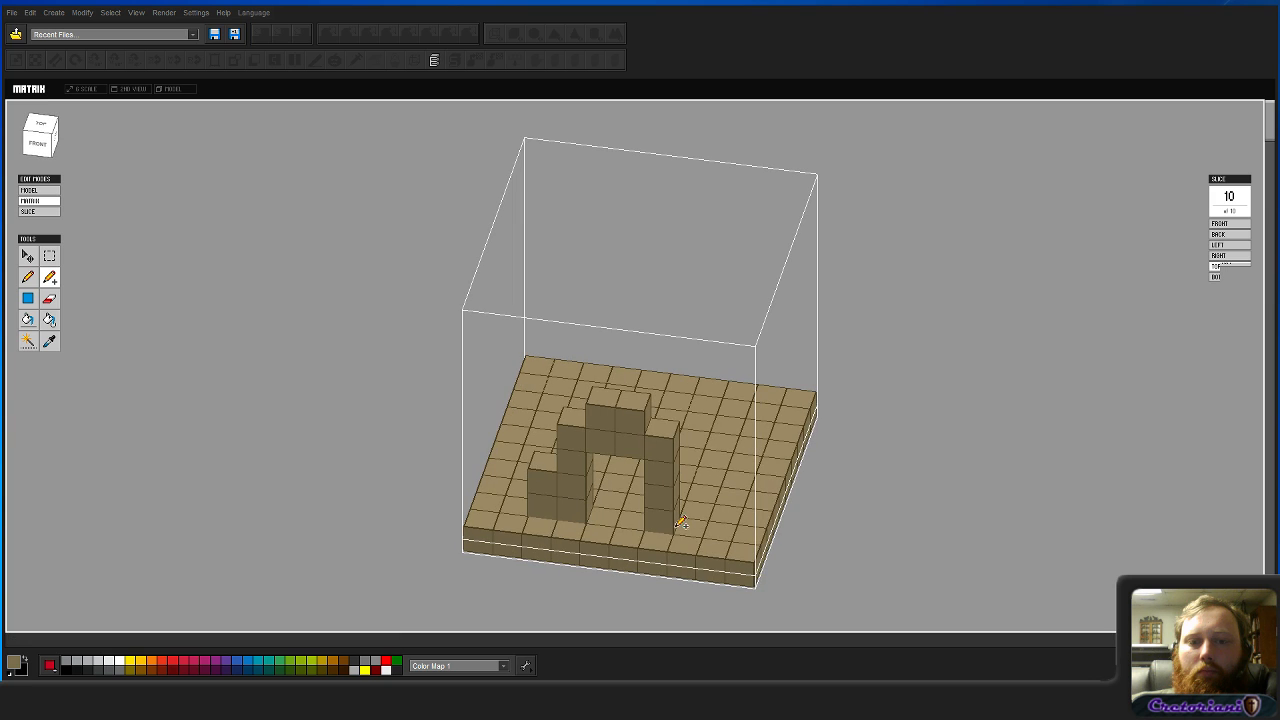
pyautogui.click(676, 525)
pyautogui.click(688, 505)
pyautogui.moveTo(648, 532); pyautogui.dragTo(728, 539, button='middle')
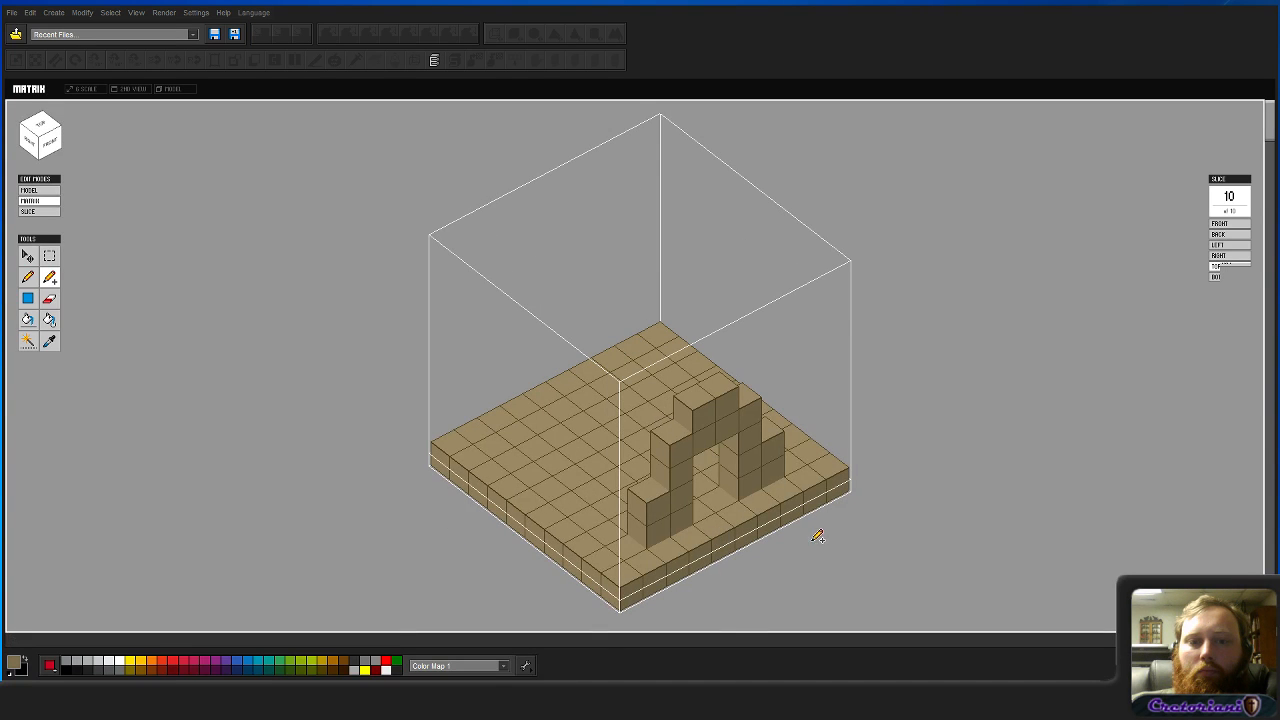
# Step: Return to the model view and move the arch matrix along the red axis to X position -14, leaving it selected
pyautogui.press('Tab')
pyautogui.scroll(-5, 589, 491)
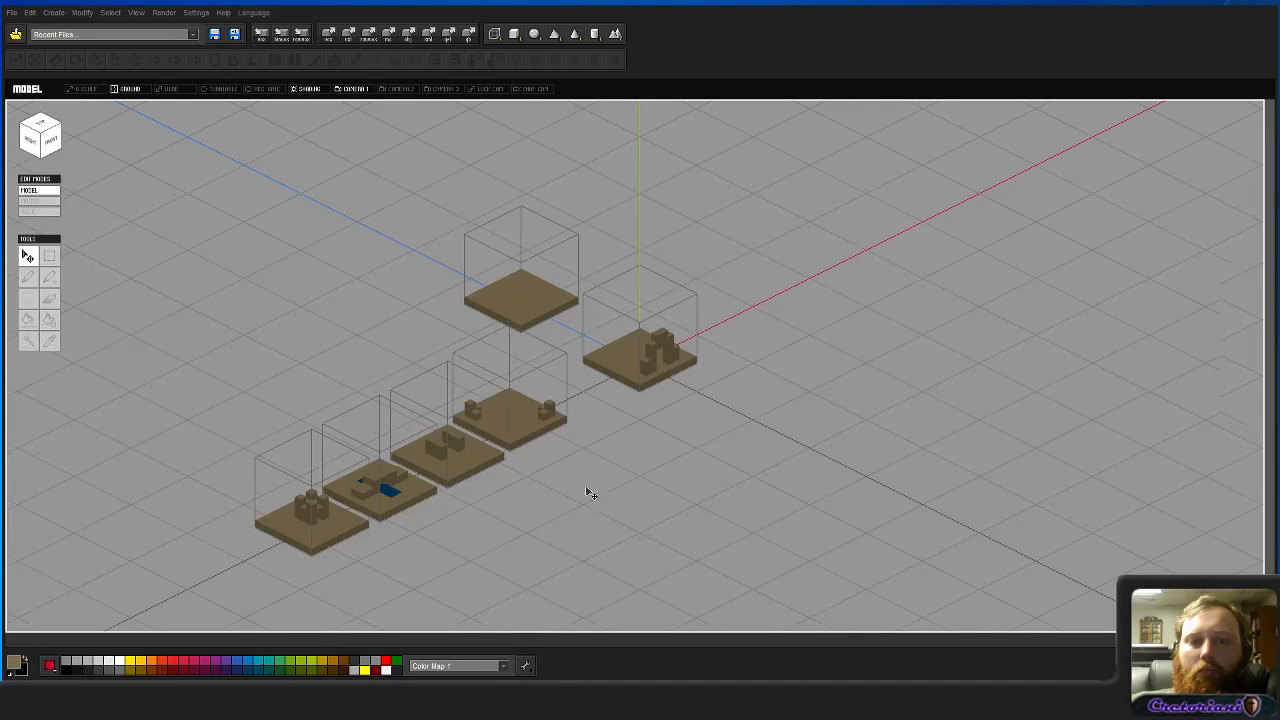
pyautogui.click(652, 354)
pyautogui.moveTo(702, 312); pyautogui.dragTo(650, 326)
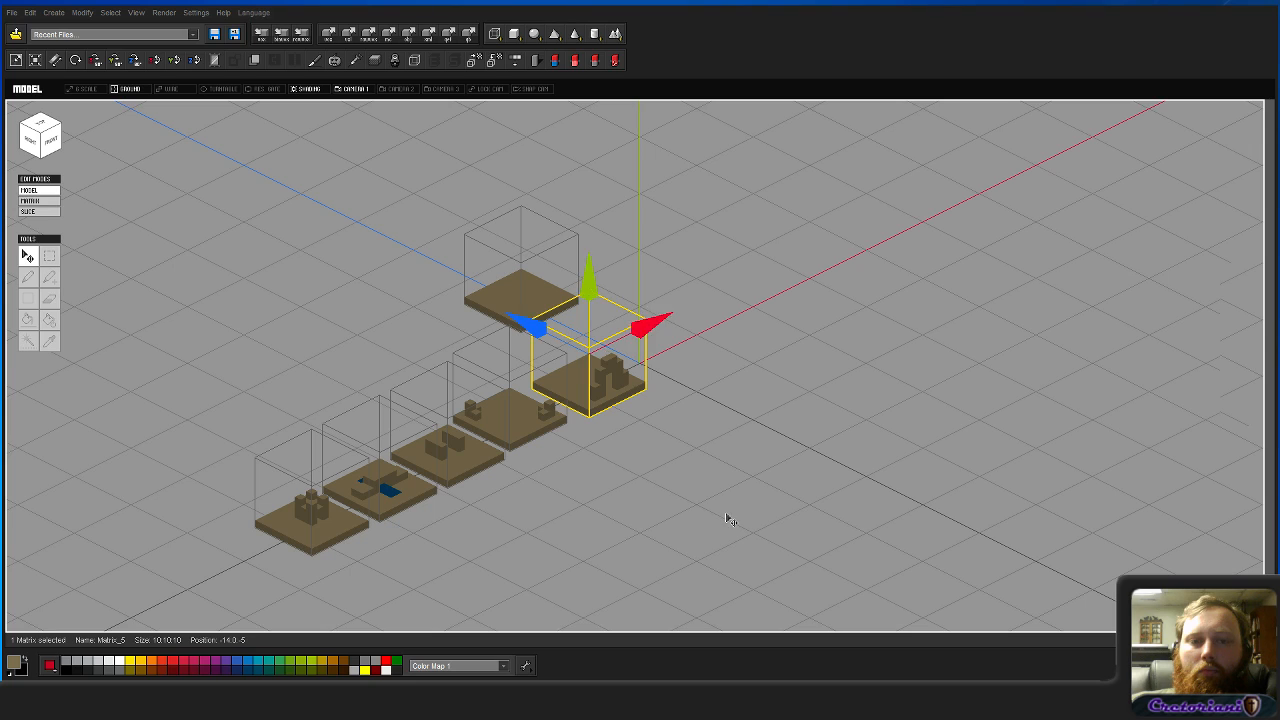
pyautogui.click(728, 519)
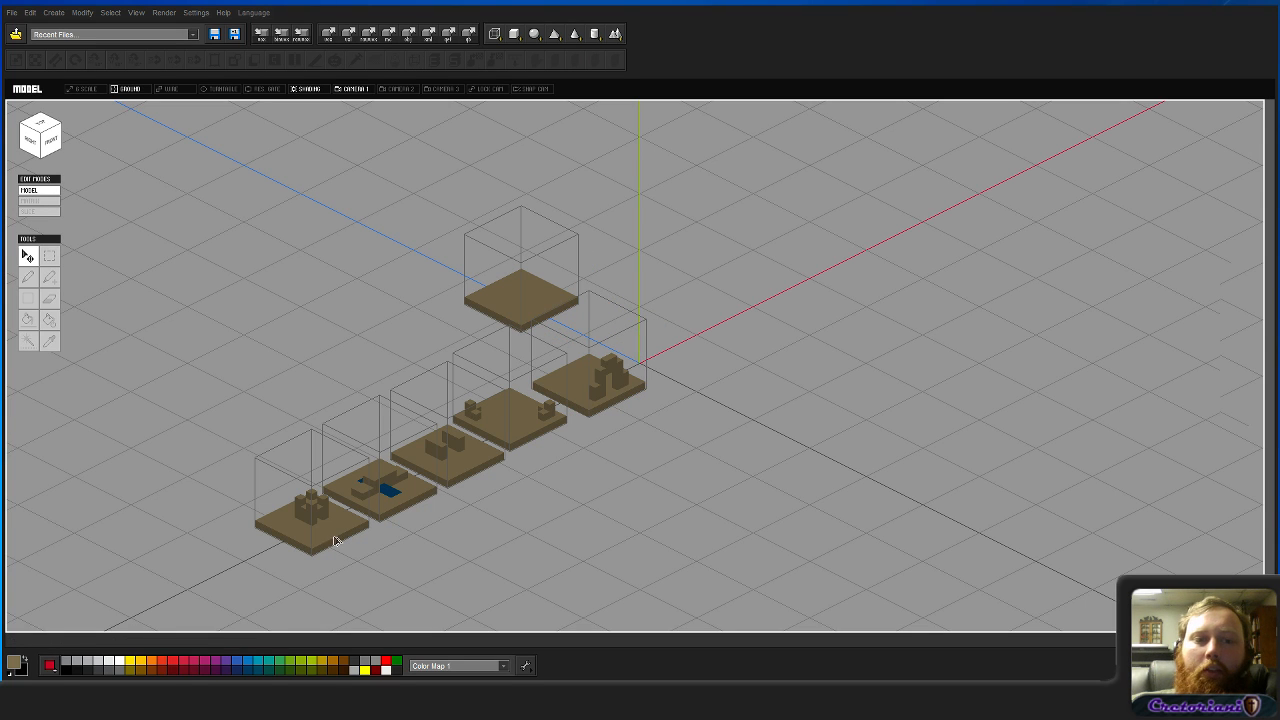
pyautogui.click(585, 403)
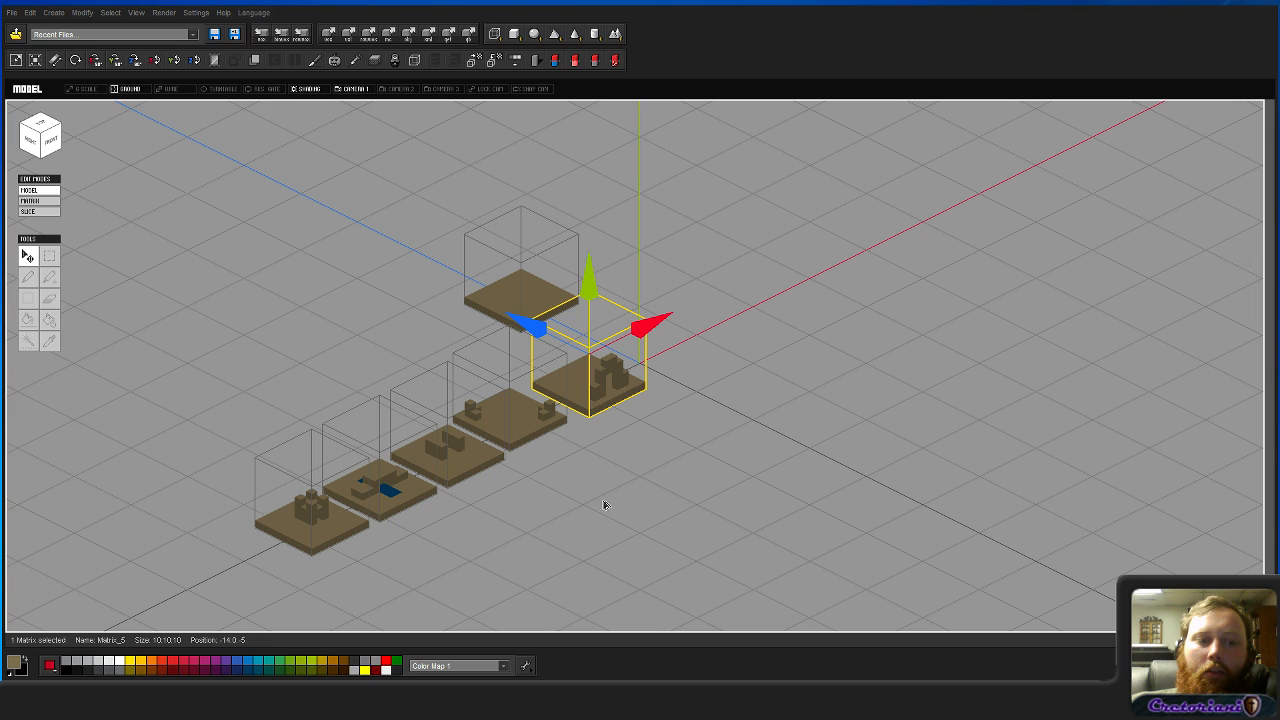
# Step: Switch to the Windows Explorer window showing the Trove folder on drive D
pyautogui.hotkey('alt', 'Tab')
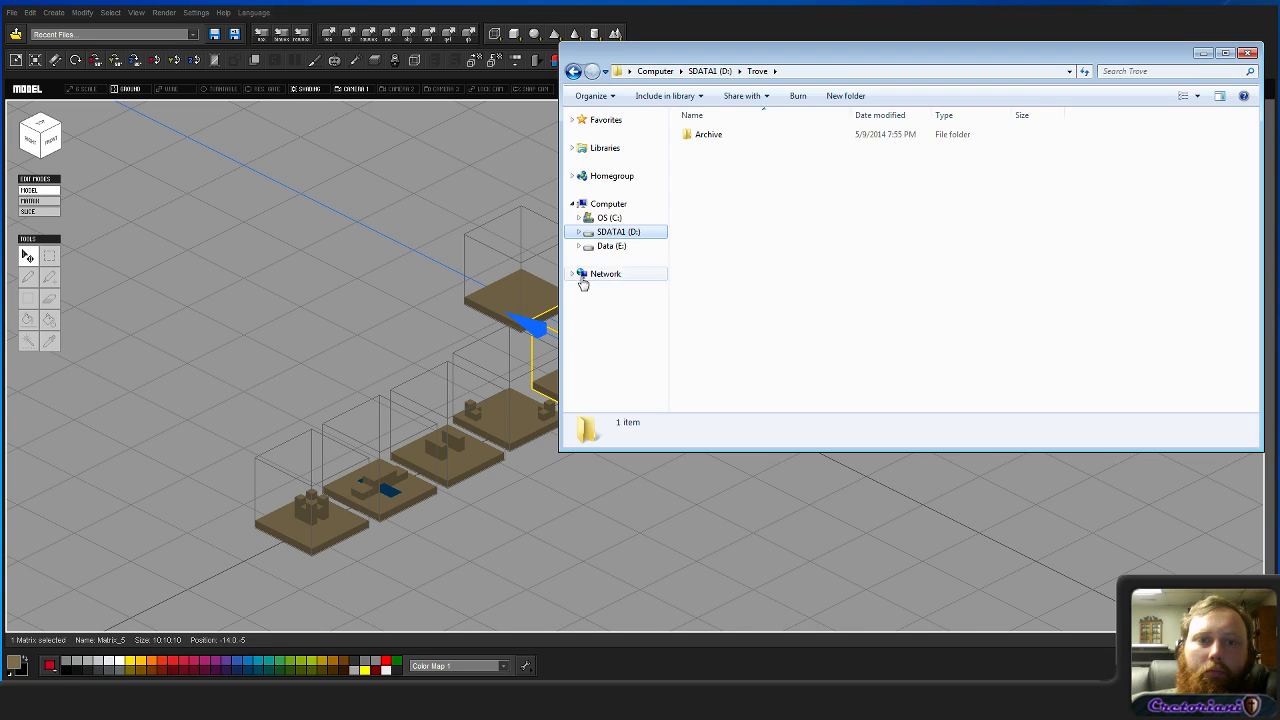
pyautogui.click(797, 273)
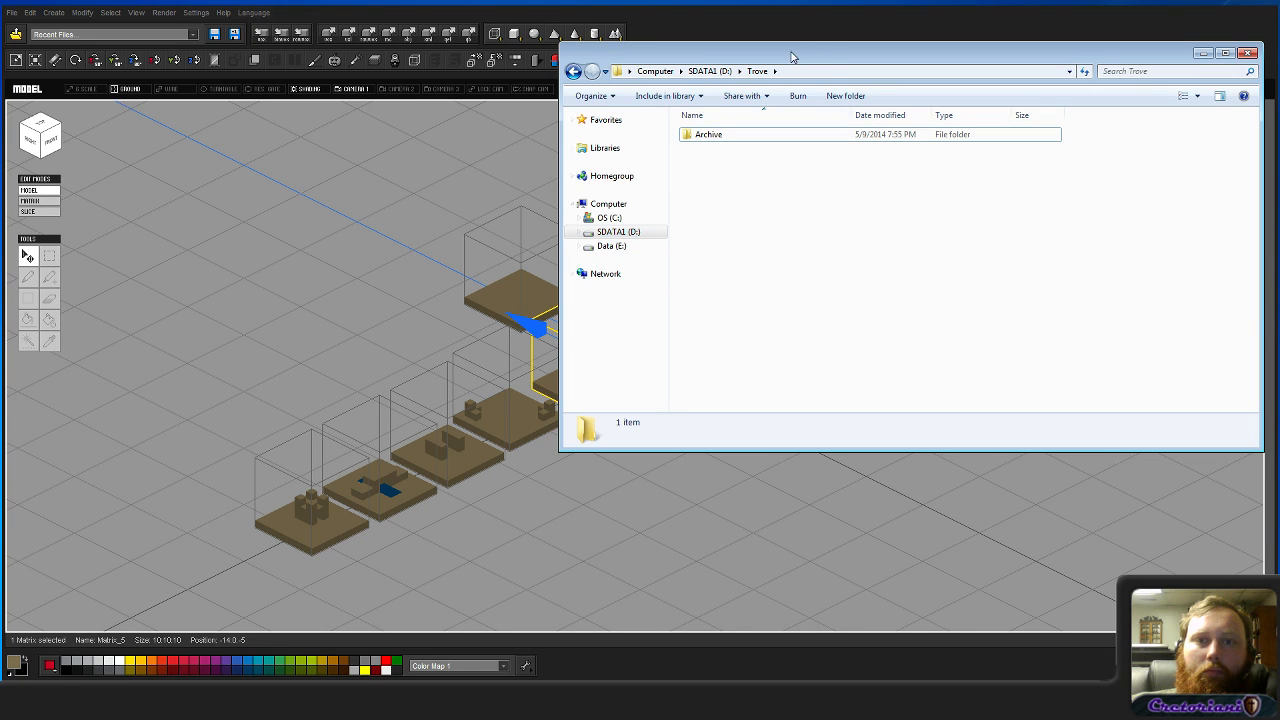
# Step: Move the Trove folder window aside and place a second Explorer window of the same folder in front of it
pyautogui.moveTo(791, 56); pyautogui.dragTo(642, 94)
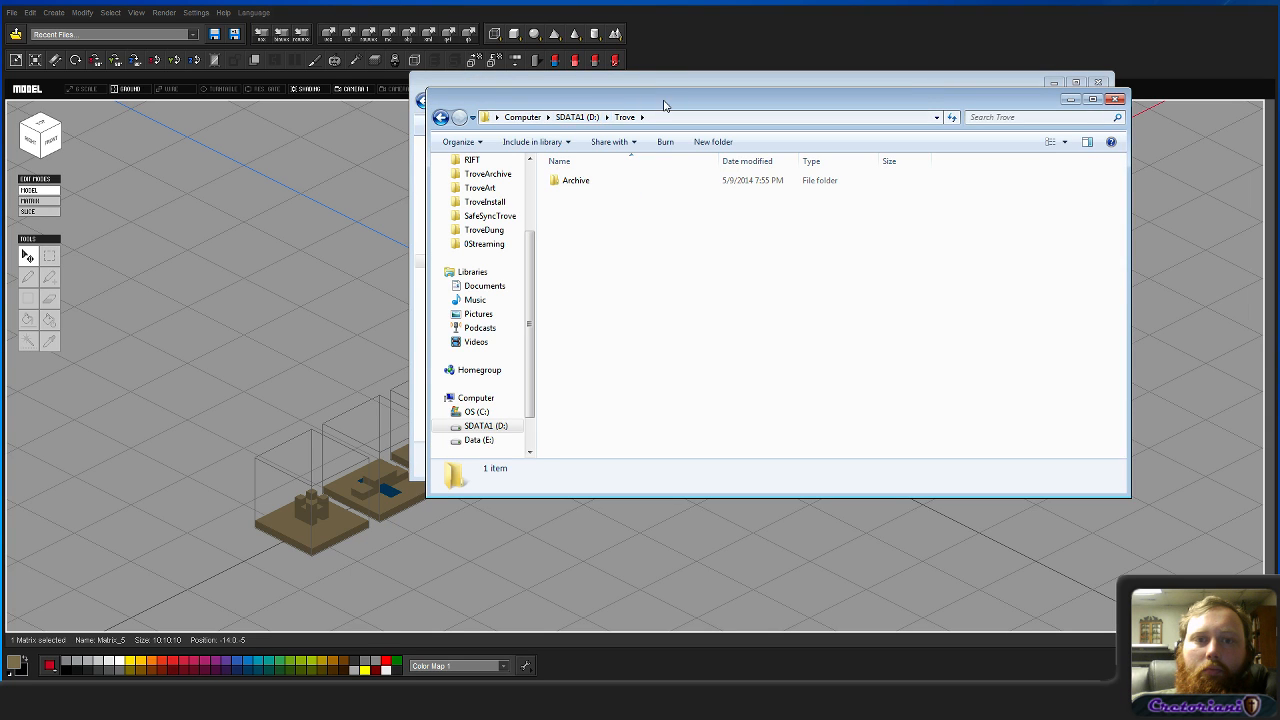
pyautogui.moveTo(666, 103); pyautogui.dragTo(608, 131)
pyautogui.click(589, 147)
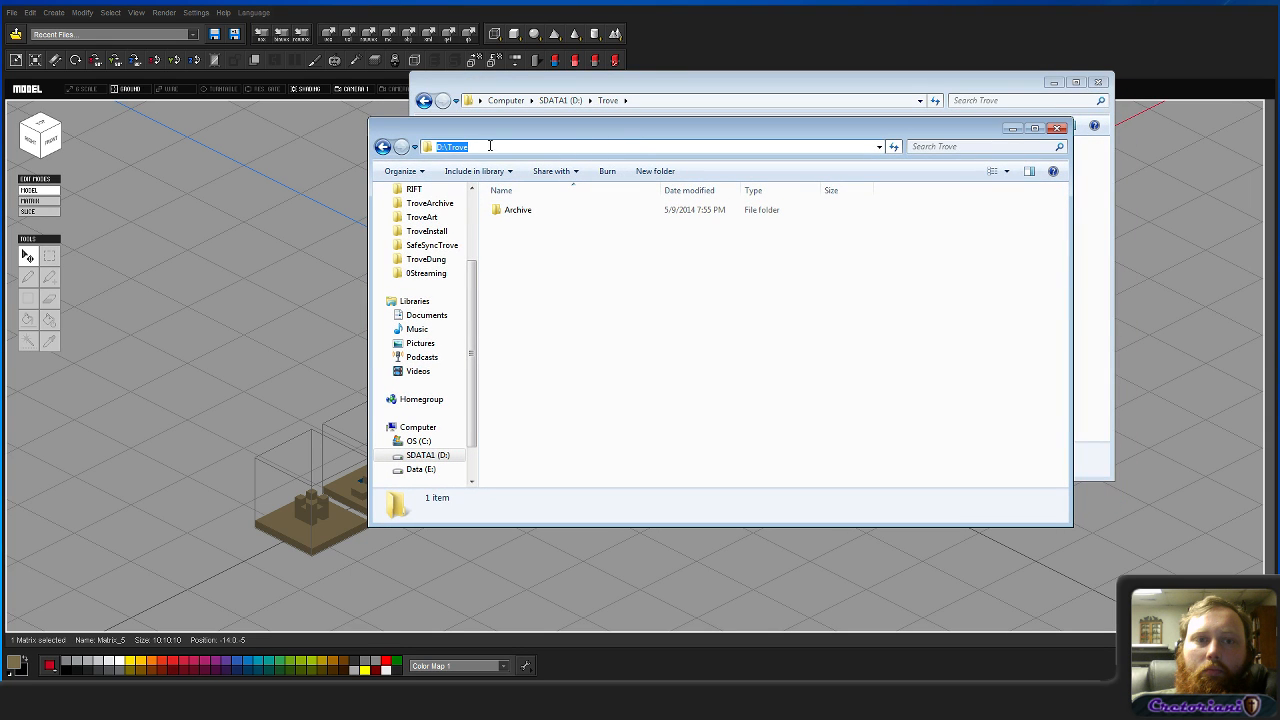
# Step: Try to open the folder D:\Program Files (x86)\Games\Glyph\Games\Trove\Alpha in the front Explorer window
pyautogui.click(455, 147)
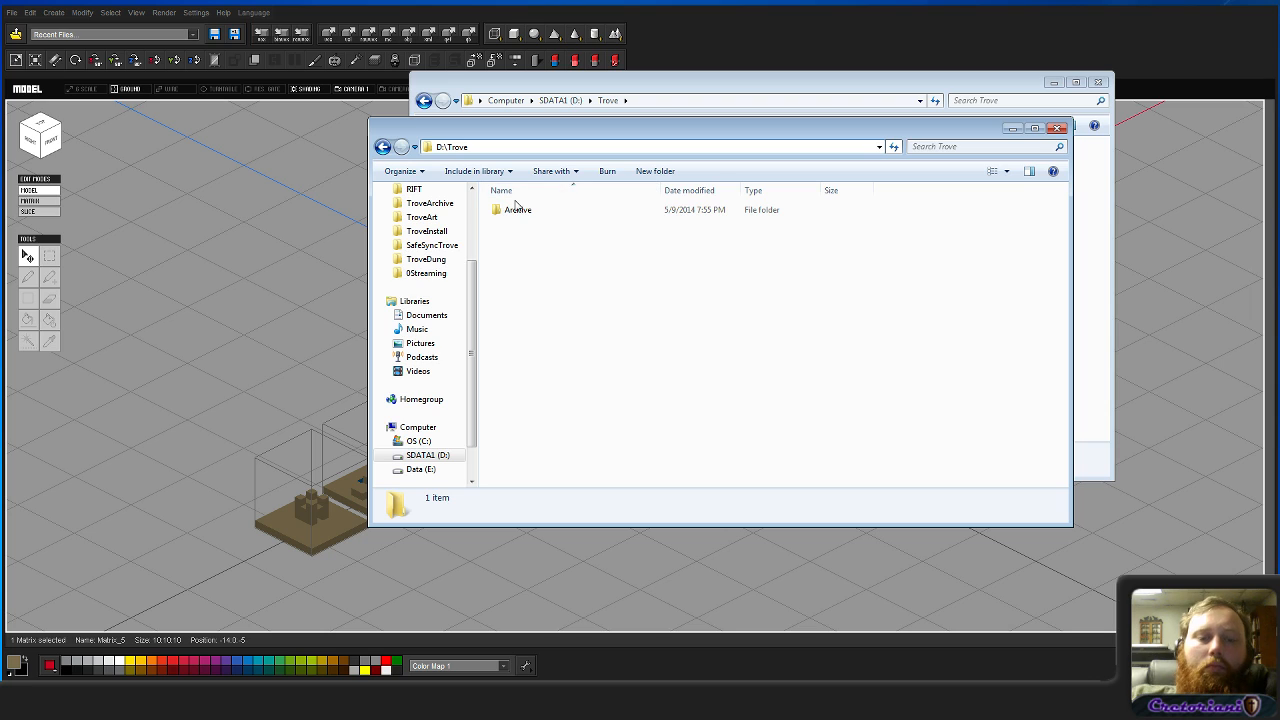
pyautogui.write('pRO')
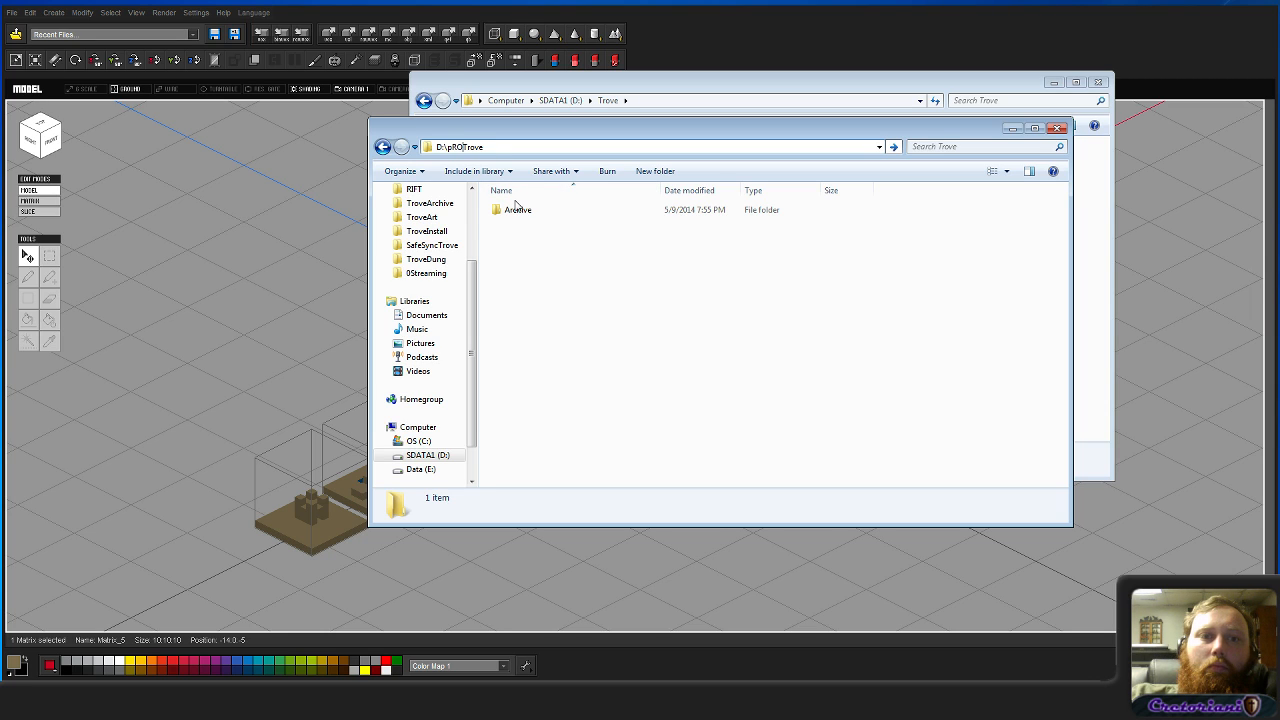
pyautogui.write('rogram Files ')
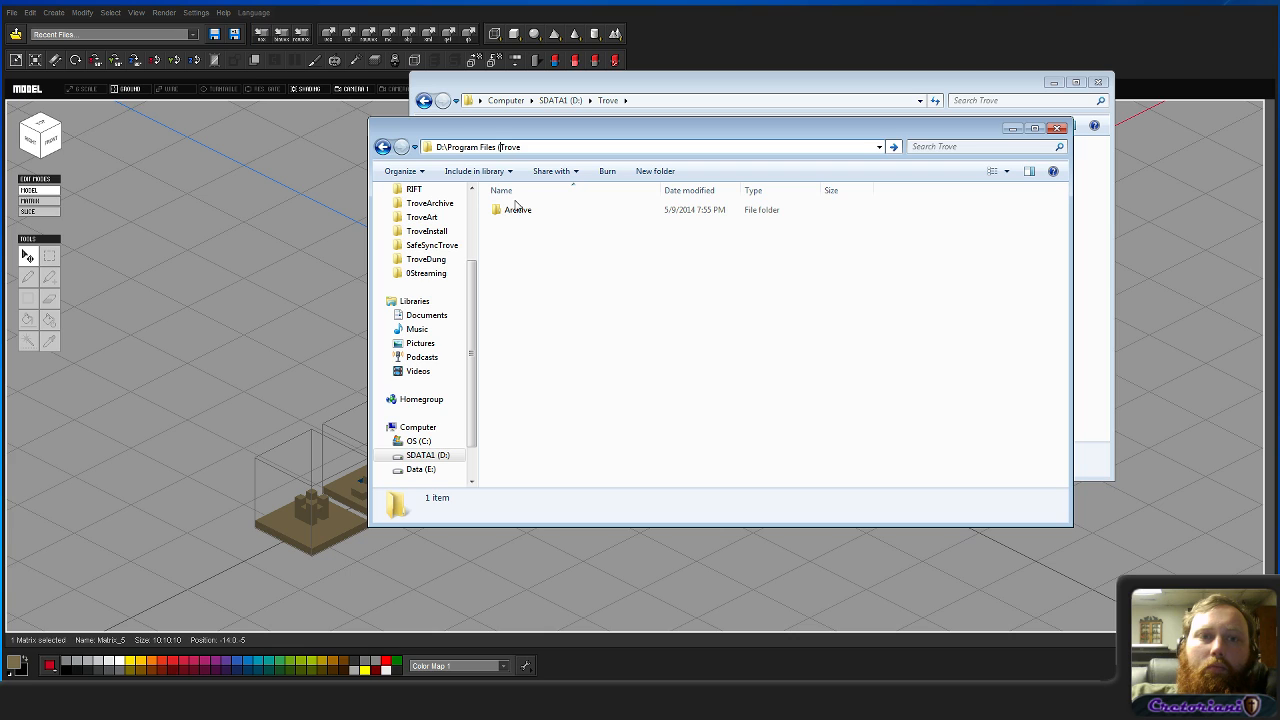
pyautogui.write('(x86)\\')
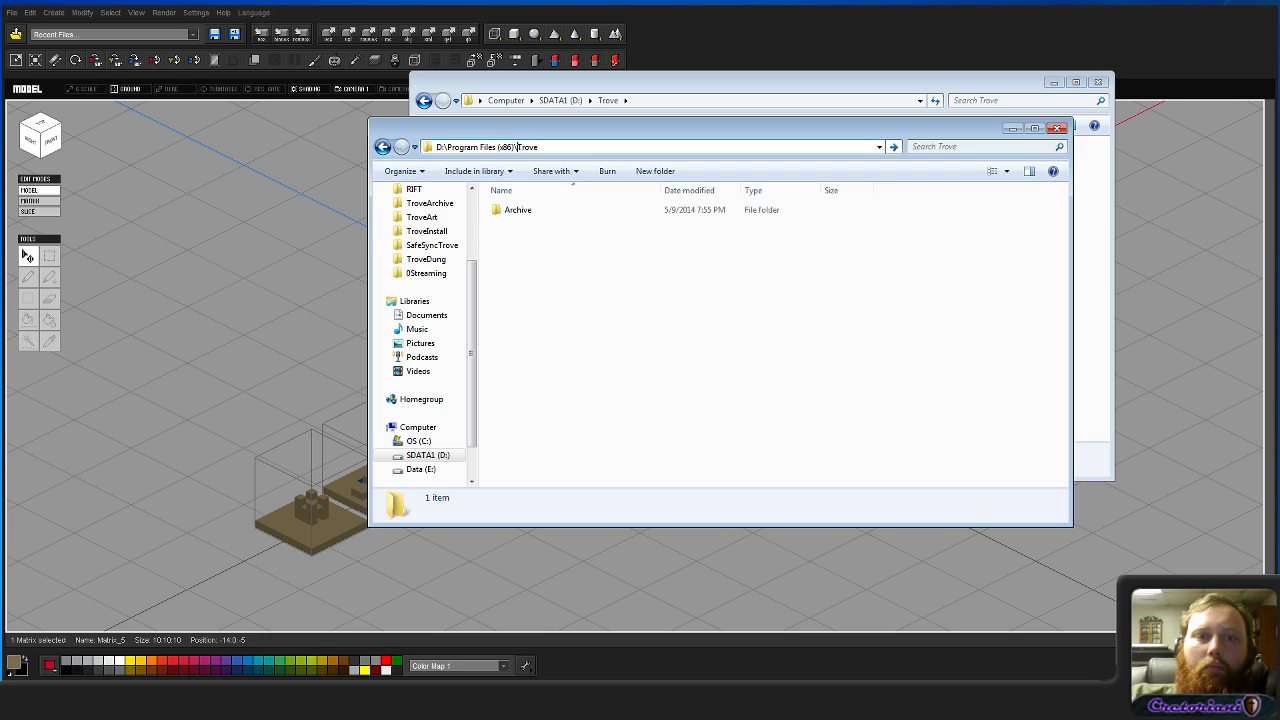
pyautogui.write('Games\\')
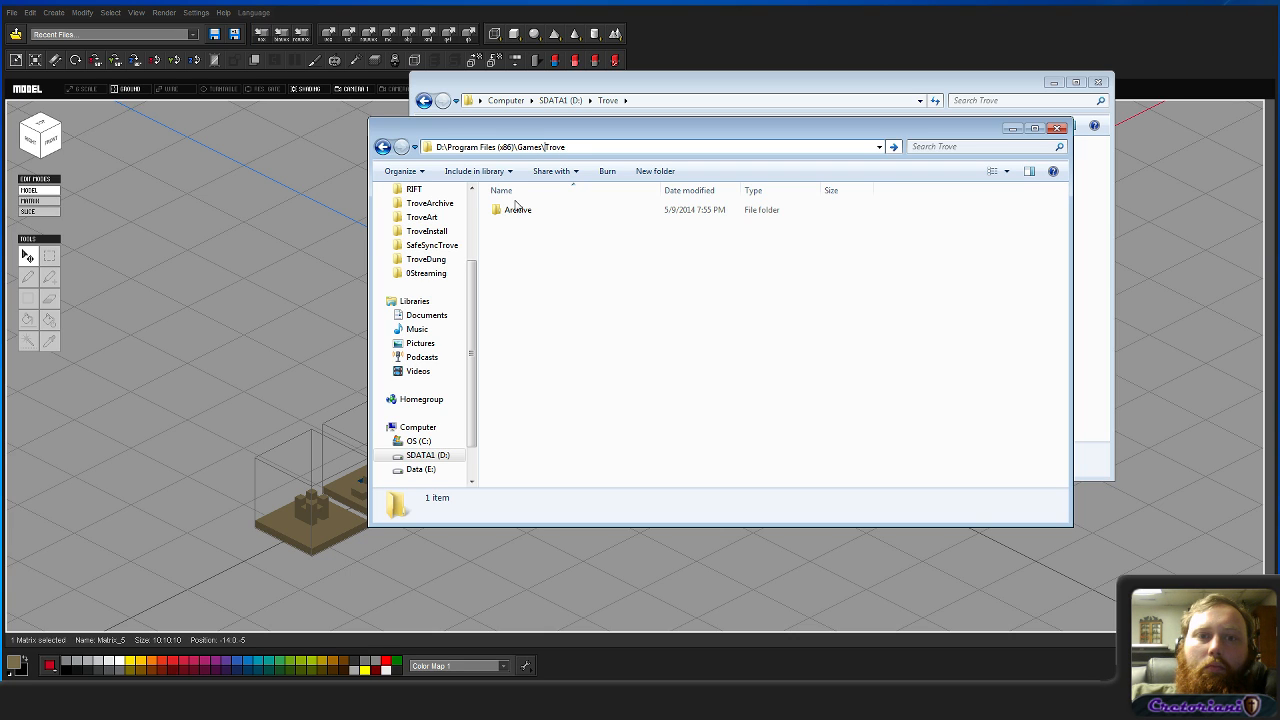
pyautogui.write('Glyph\\')
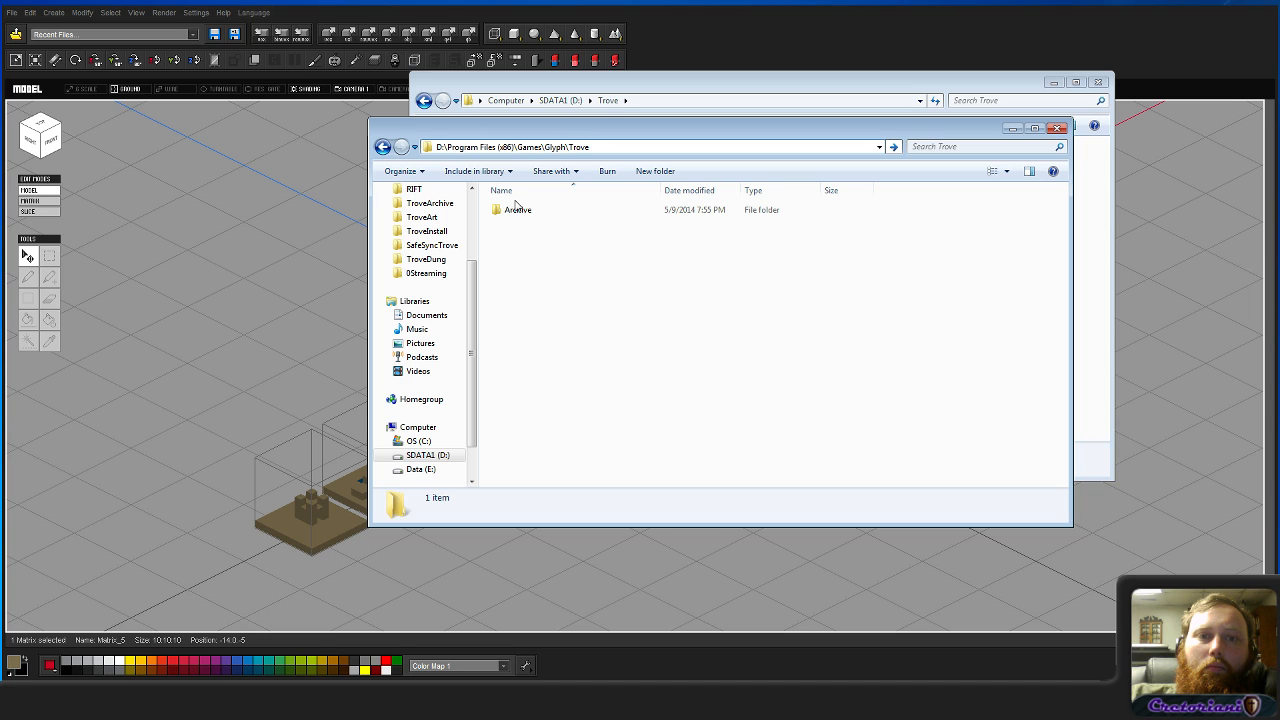
pyautogui.write('Games\\')
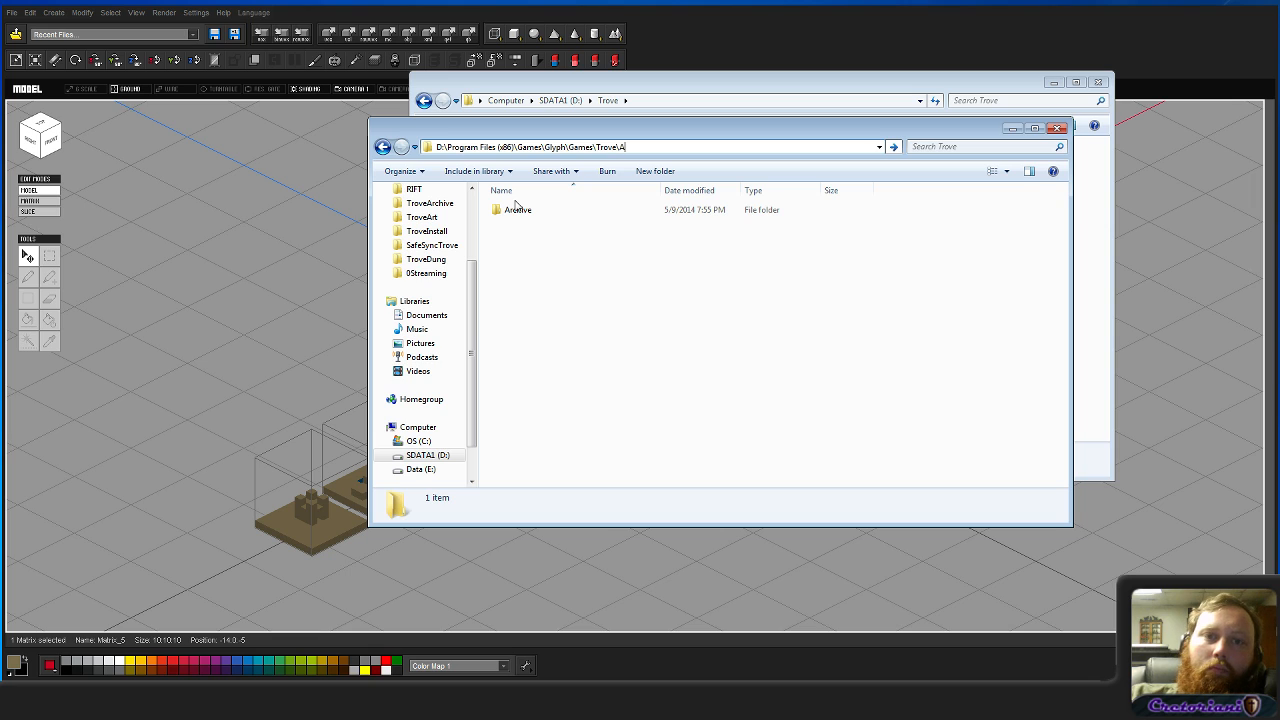
pyautogui.write('\\Alpha')
pyautogui.press('Return')
pyautogui.press('Return')
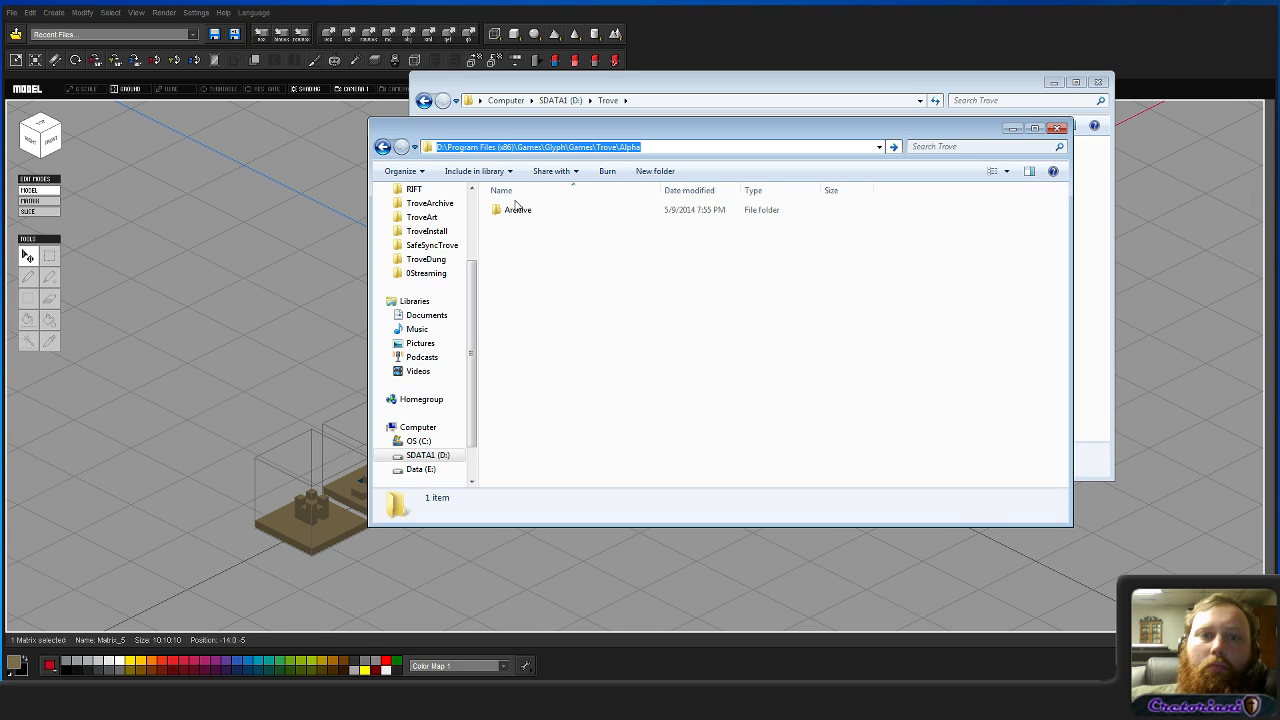
# Step: Remove the first Games folder from the path and try opening D:\Program Files (x86)\Glyph\Games\Trove\Alpha
pyautogui.click(524, 147)
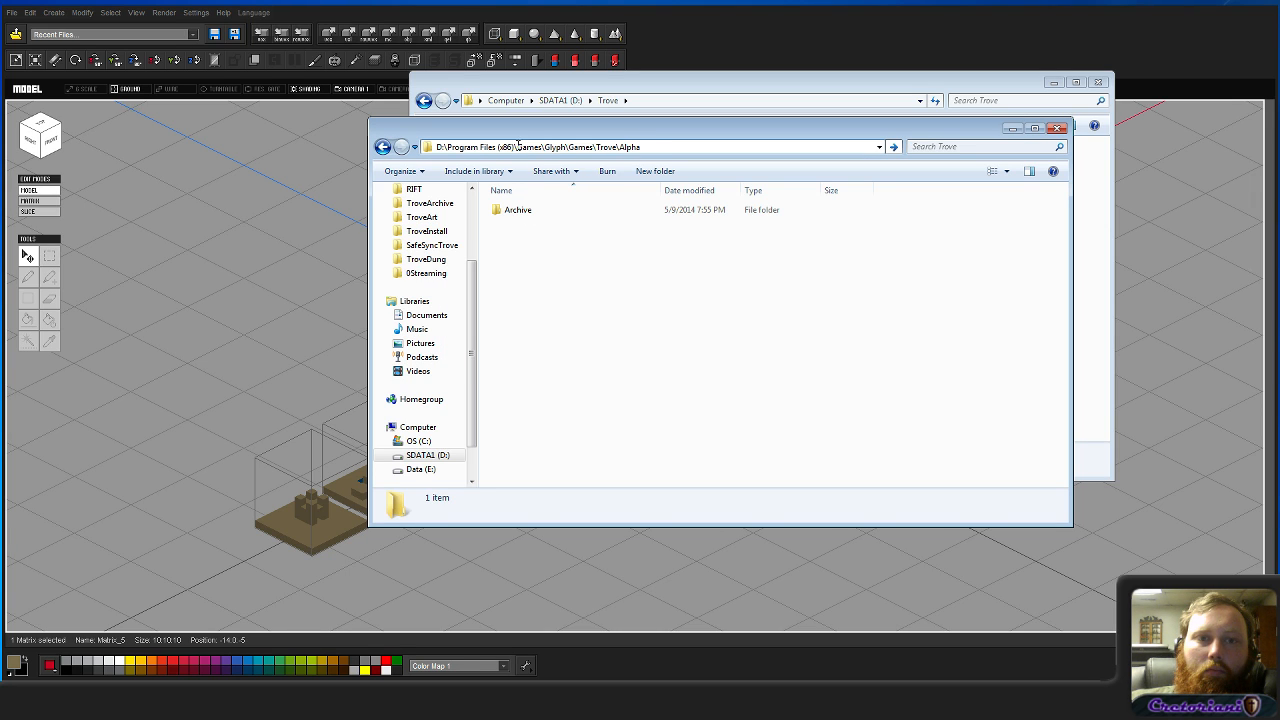
pyautogui.moveTo(524, 147); pyautogui.dragTo(547, 147)
pyautogui.press('Delete')
pyautogui.press('Return')
pyautogui.press('Return')
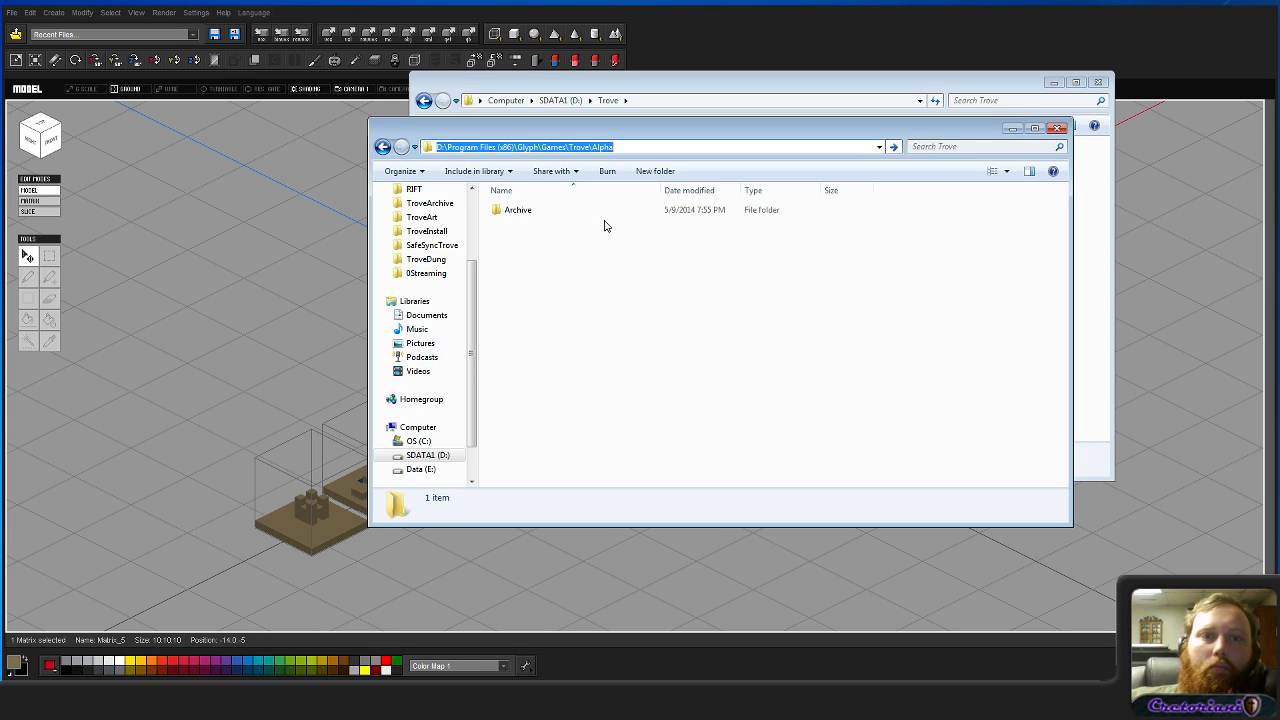
# Step: Open the folder D:\Games\Glyph\Games\Trove\Alpha, then move its window aside and bring the D:\Trove window to the front
pyautogui.click(508, 147)
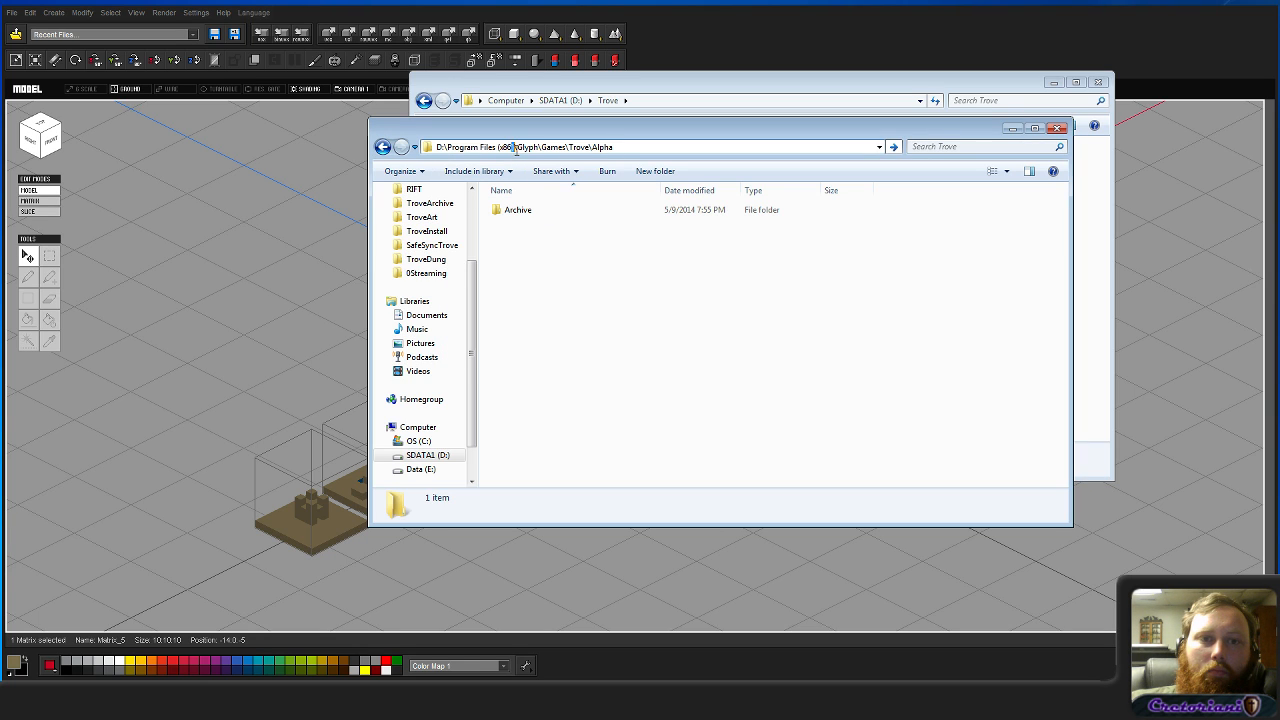
pyautogui.moveTo(447, 147); pyautogui.dragTo(513, 147)
pyautogui.write('Games')
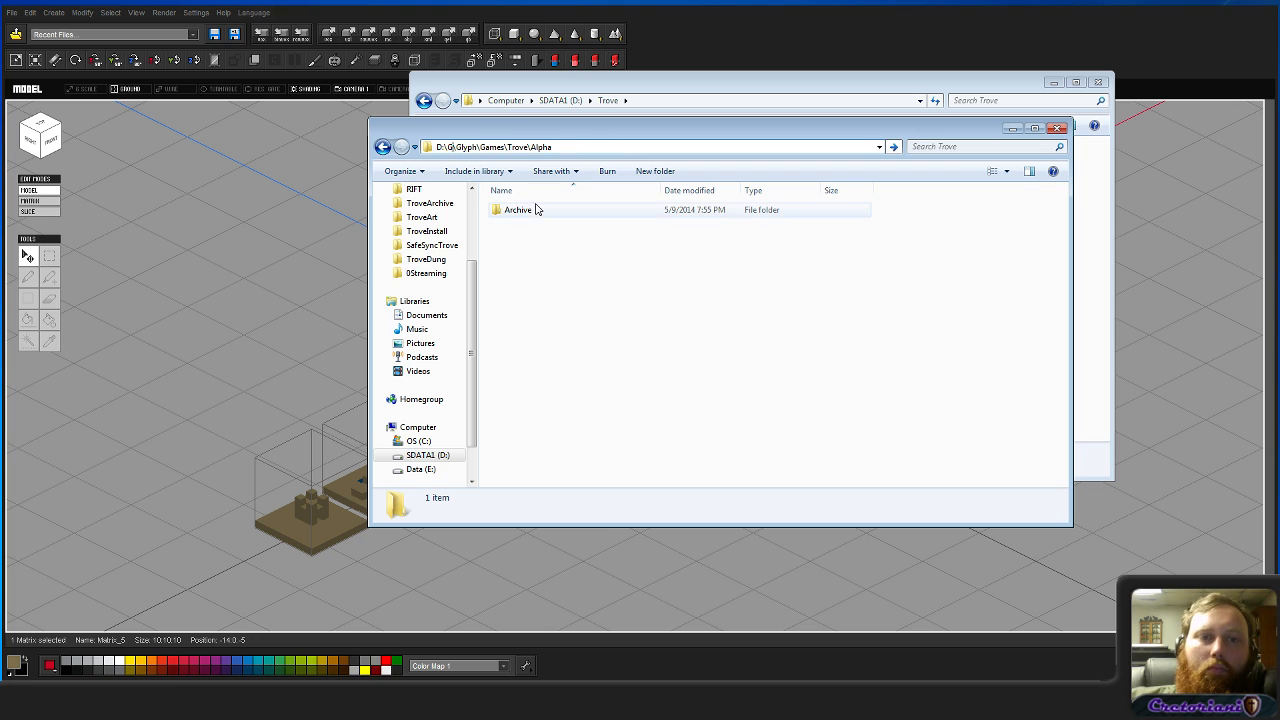
pyautogui.press('Return')
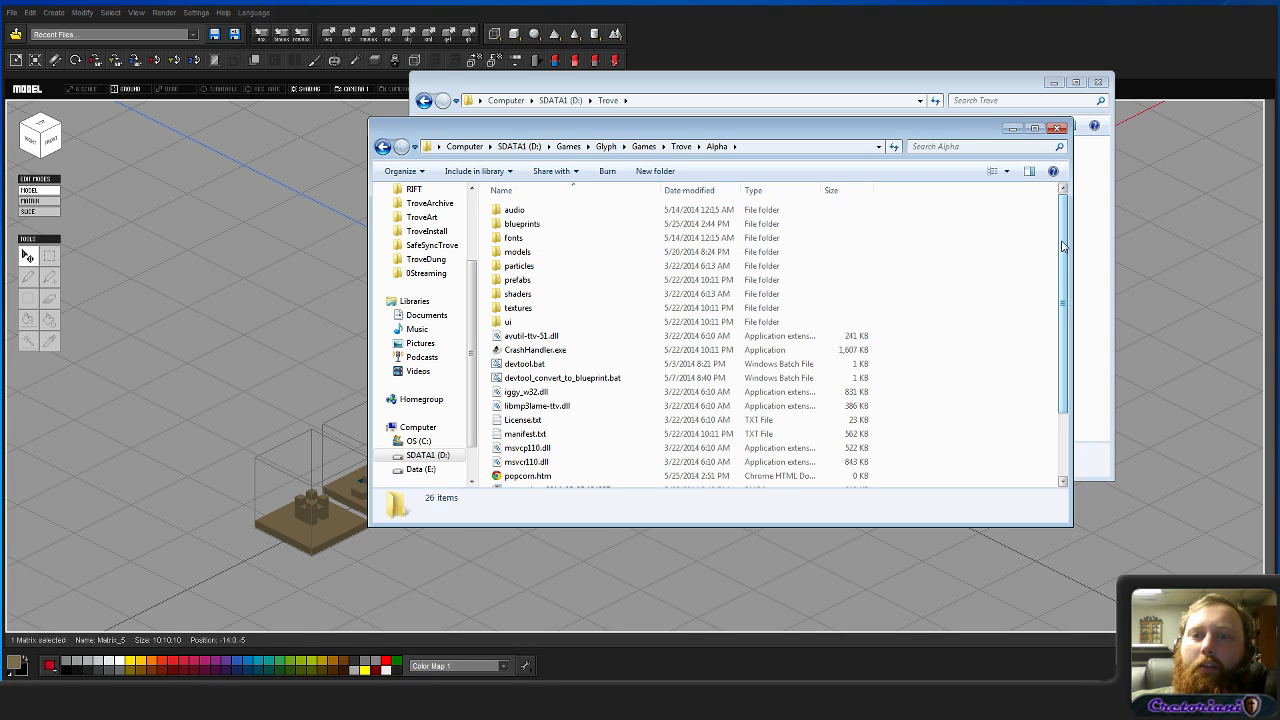
pyautogui.moveTo(678, 139); pyautogui.dragTo(481, 198)
pyautogui.click(914, 361)
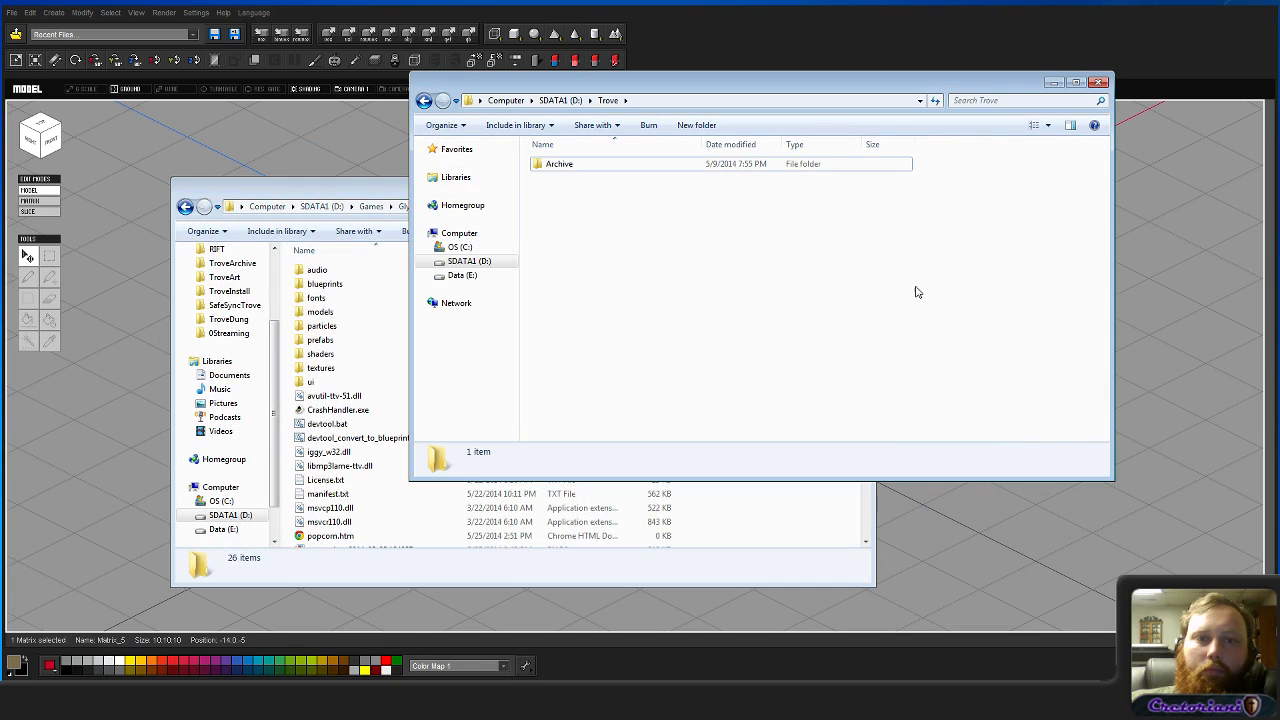
# Step: Switch back to Qubicle and export the arch matrix to D:\Trove as entrance.qb, accepting the Single Object preset
pyautogui.click(755, 50)
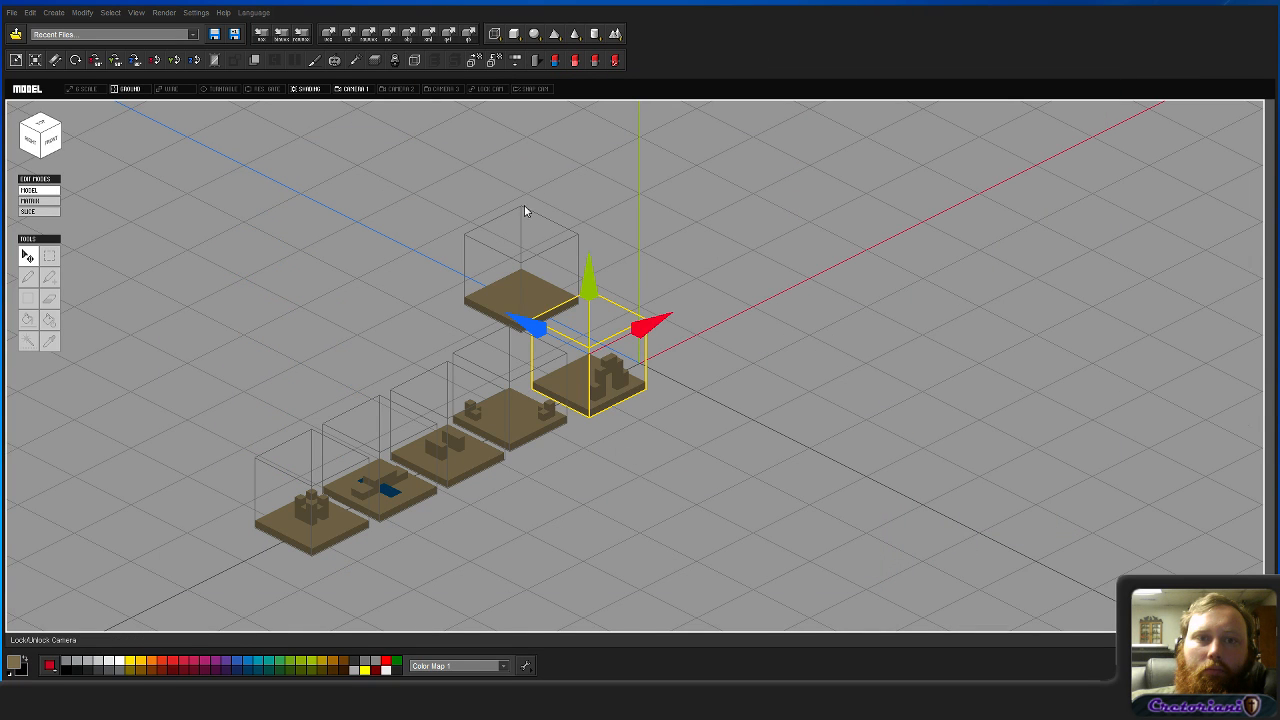
pyautogui.hotkey('ctrl', 'e')
pyautogui.click(599, 440)
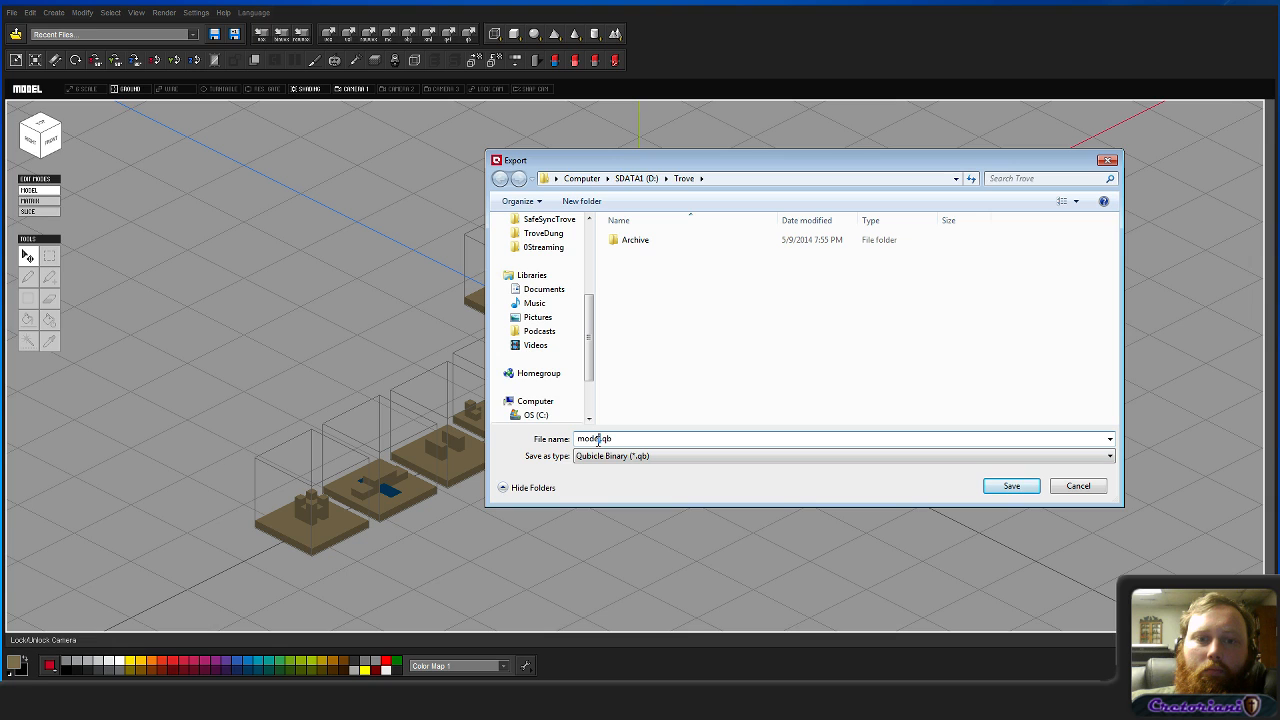
pyautogui.doubleClick(600, 438)
pyautogui.write('entrance')
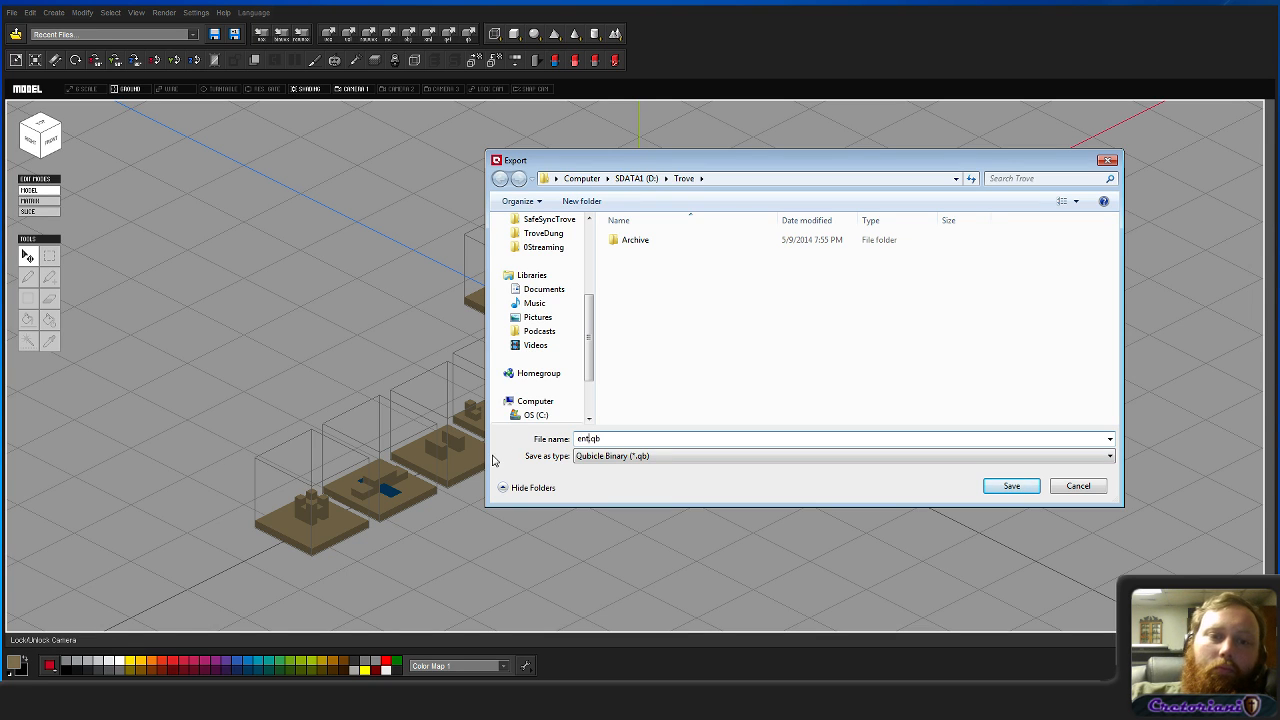
pyautogui.press('Return')
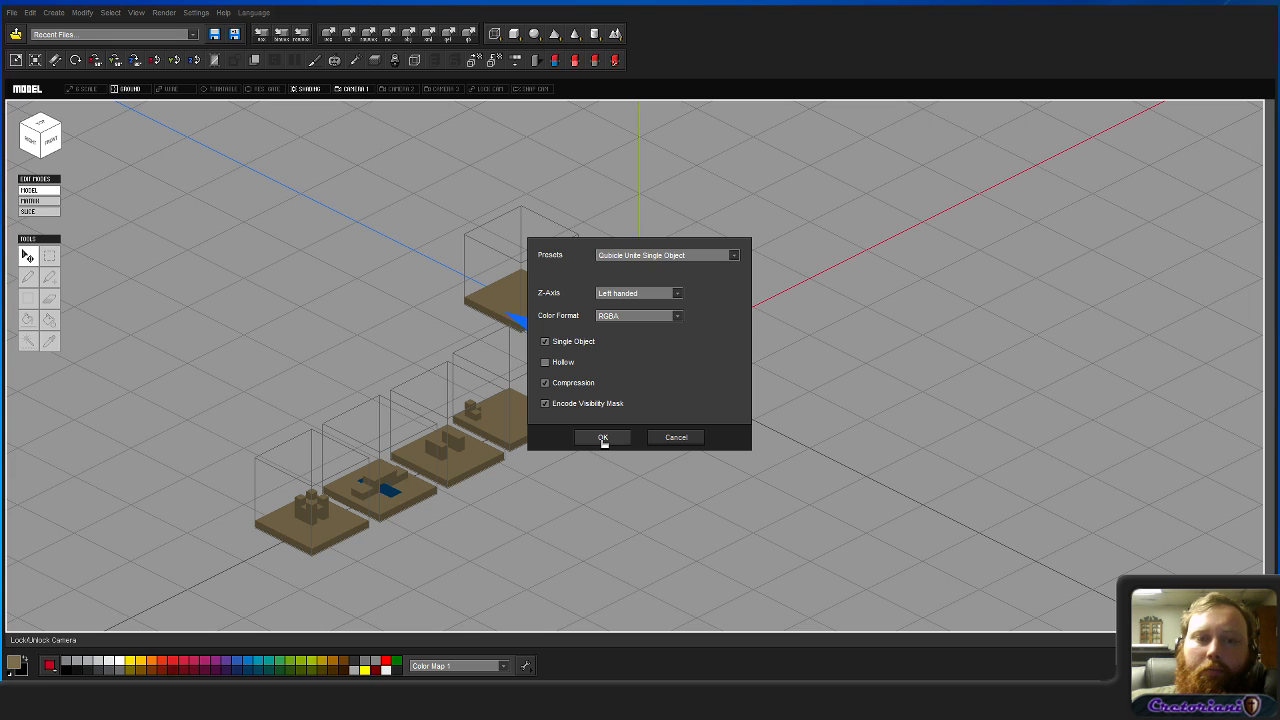
pyautogui.click(603, 437)
# Step: Export the matrix with the two corner posts to the Trove folder as corners.qb, keeping the same export options
pyautogui.click(535, 430)
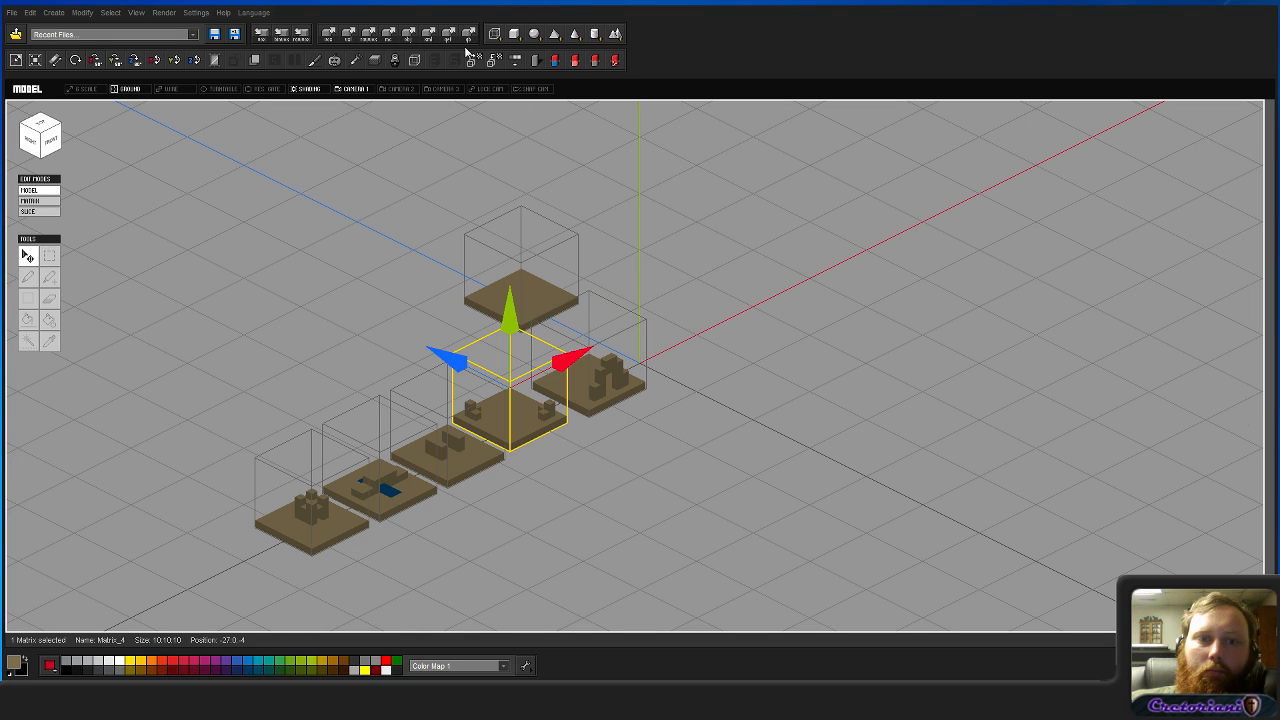
pyautogui.click(467, 44)
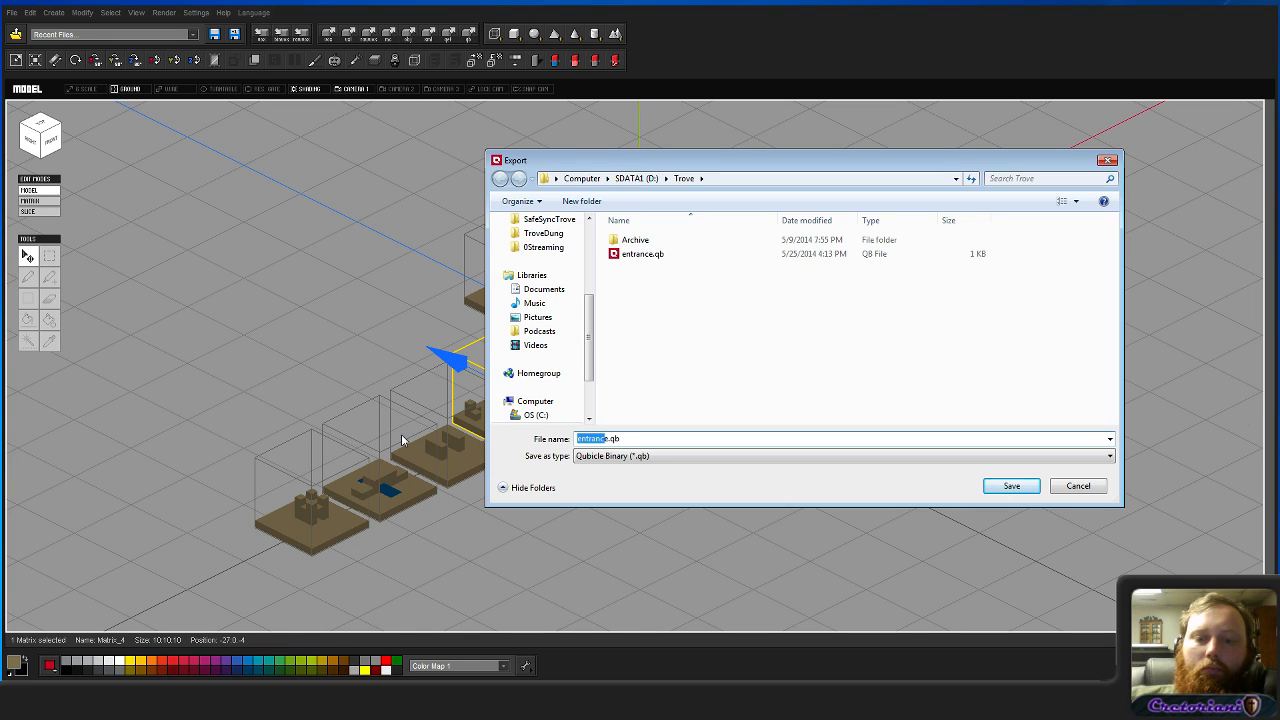
pyautogui.write('corner')
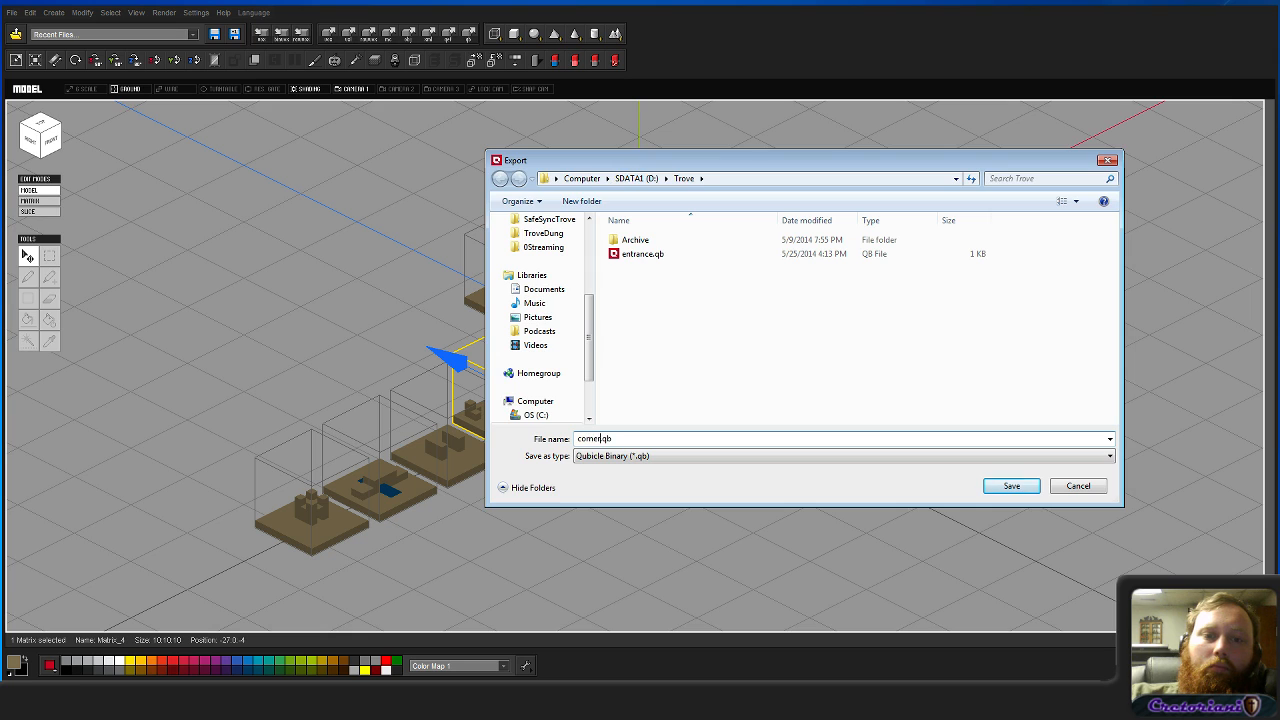
pyautogui.press('Return')
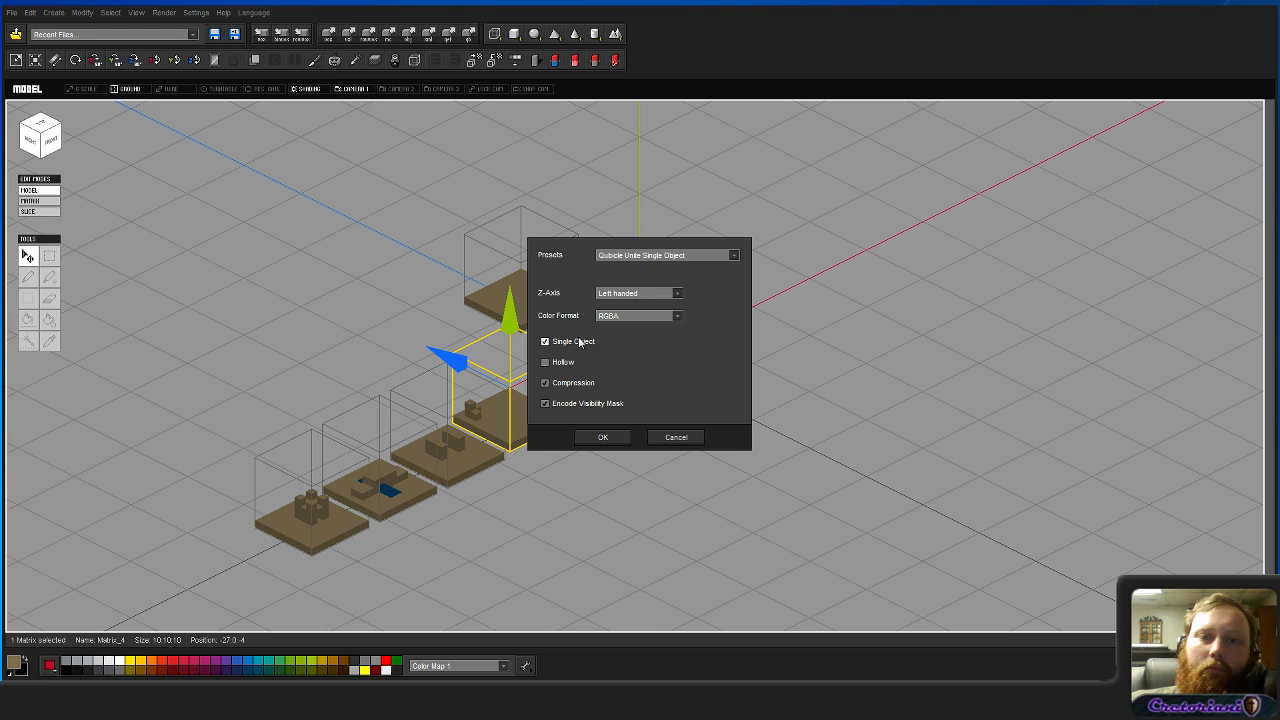
pyautogui.click(607, 438)
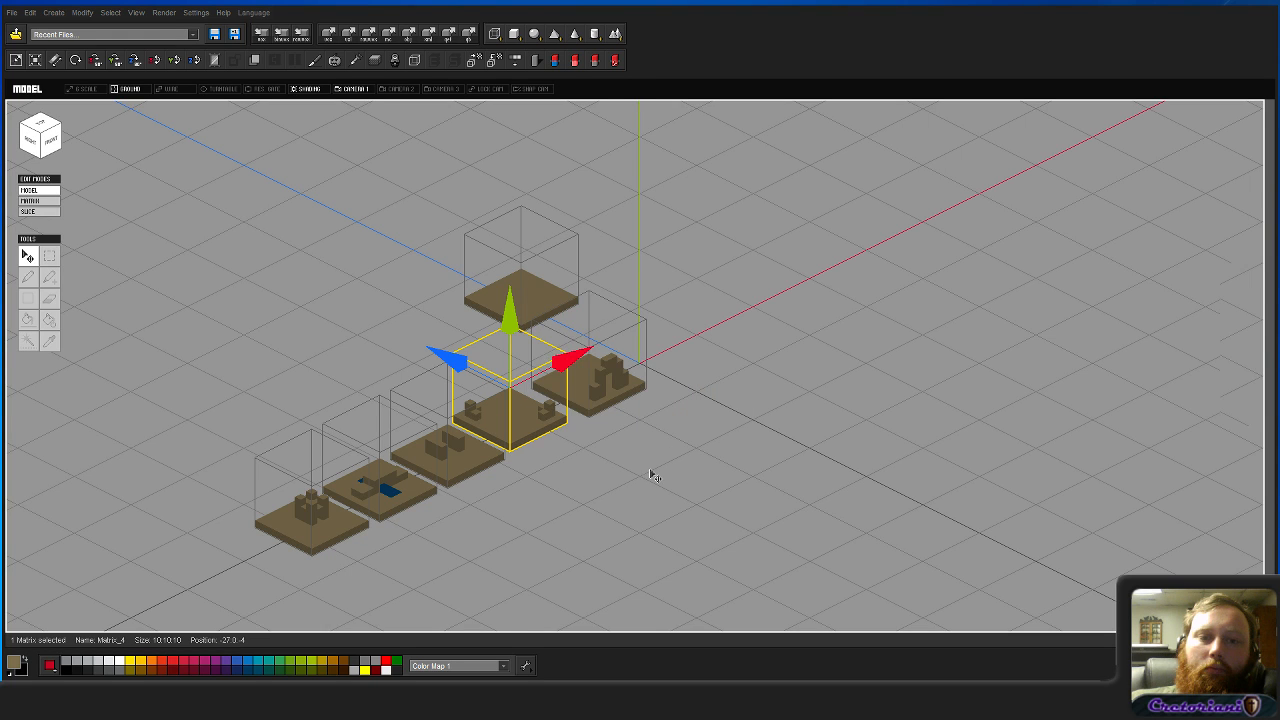
# Step: Export the matrix with the wall pieces to the Trove folder as walls.qb with unchanged export options
pyautogui.click(460, 442)
pyautogui.click(469, 36)
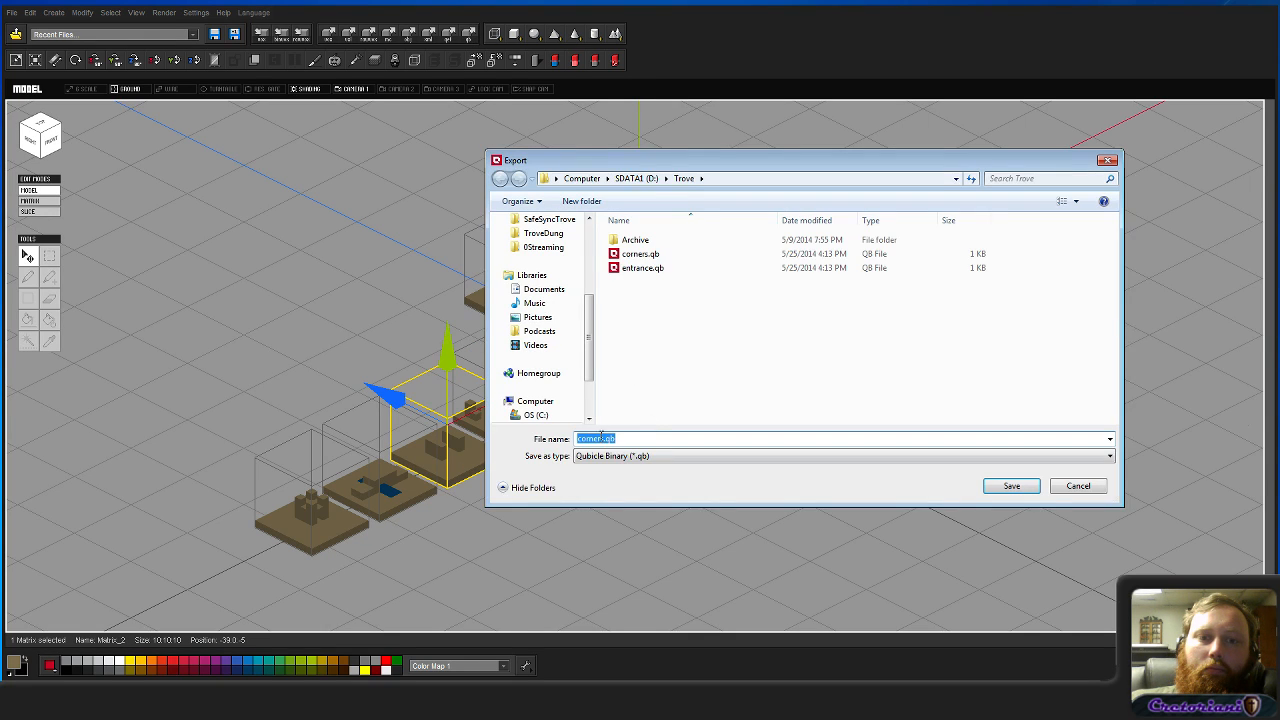
pyautogui.moveTo(604, 437); pyautogui.dragTo(450, 441)
pyautogui.write('wall')
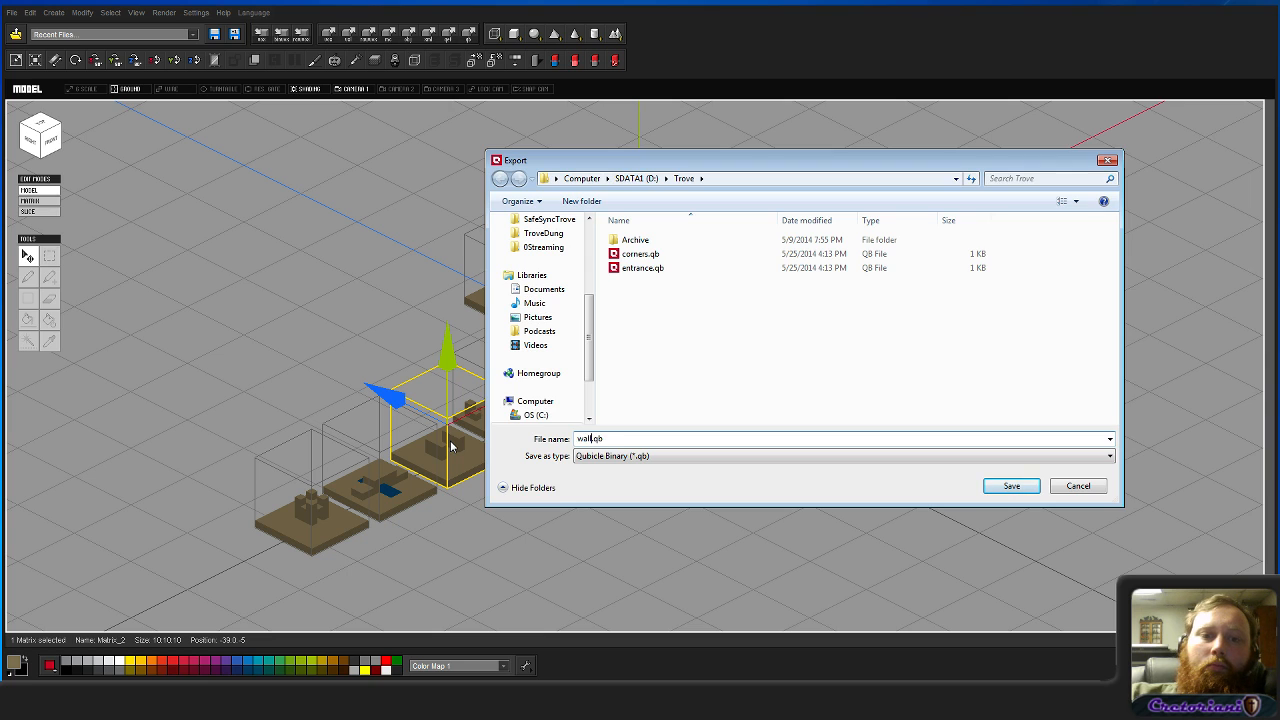
pyautogui.press('Return')
pyautogui.click(605, 437)
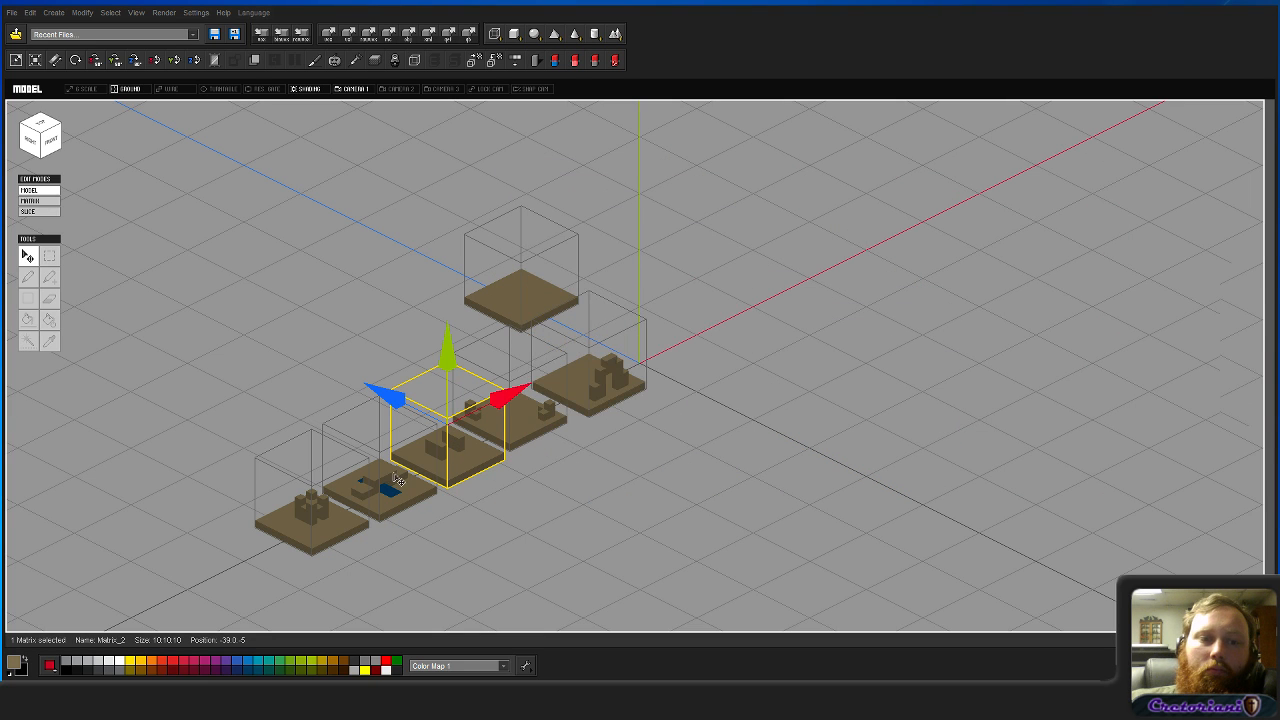
# Step: Export the matrix with the bridge over water to the Trove folder as bridge.qb with the same export options
pyautogui.click(398, 480)
pyautogui.click(469, 34)
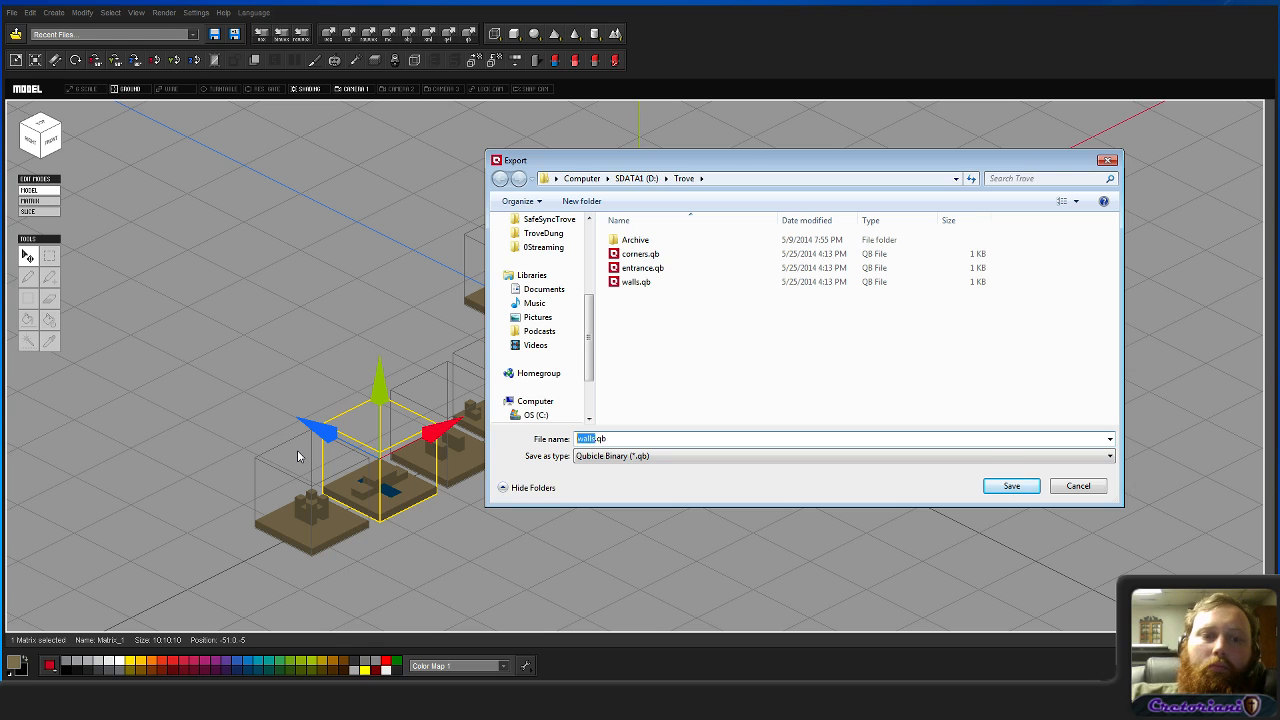
pyautogui.write('bridge')
pyautogui.press('Return')
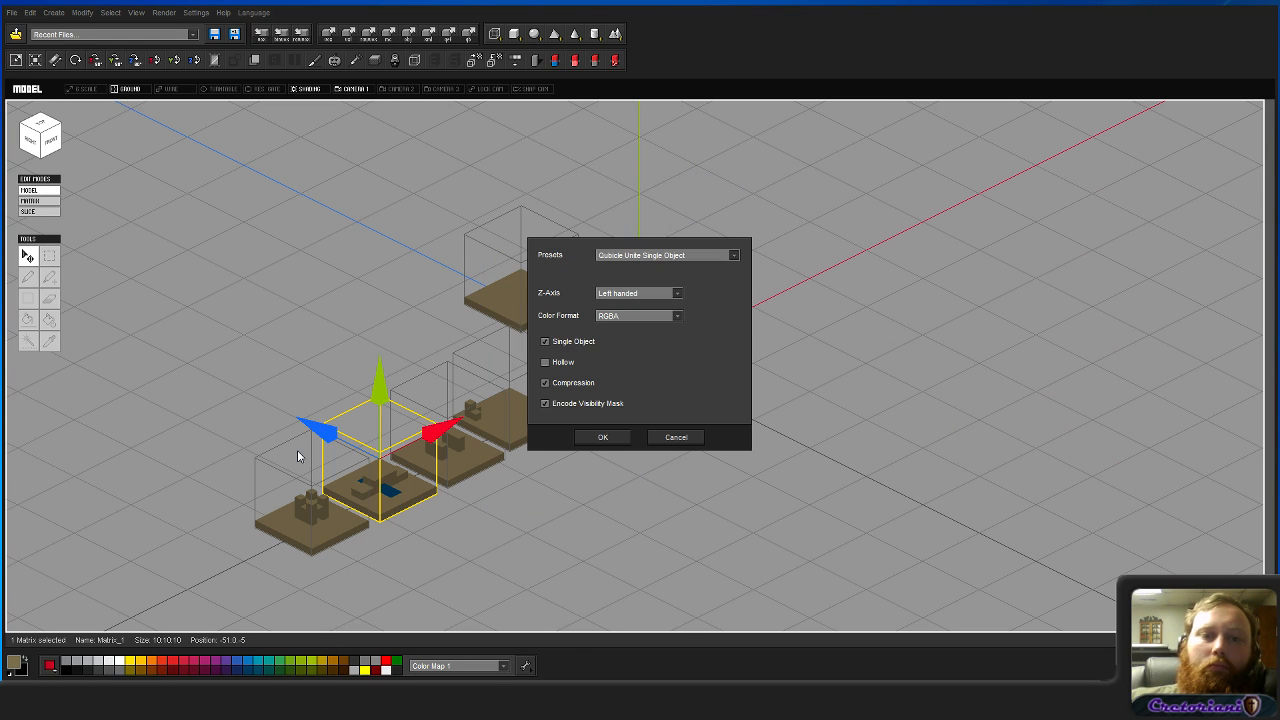
pyautogui.click(602, 437)
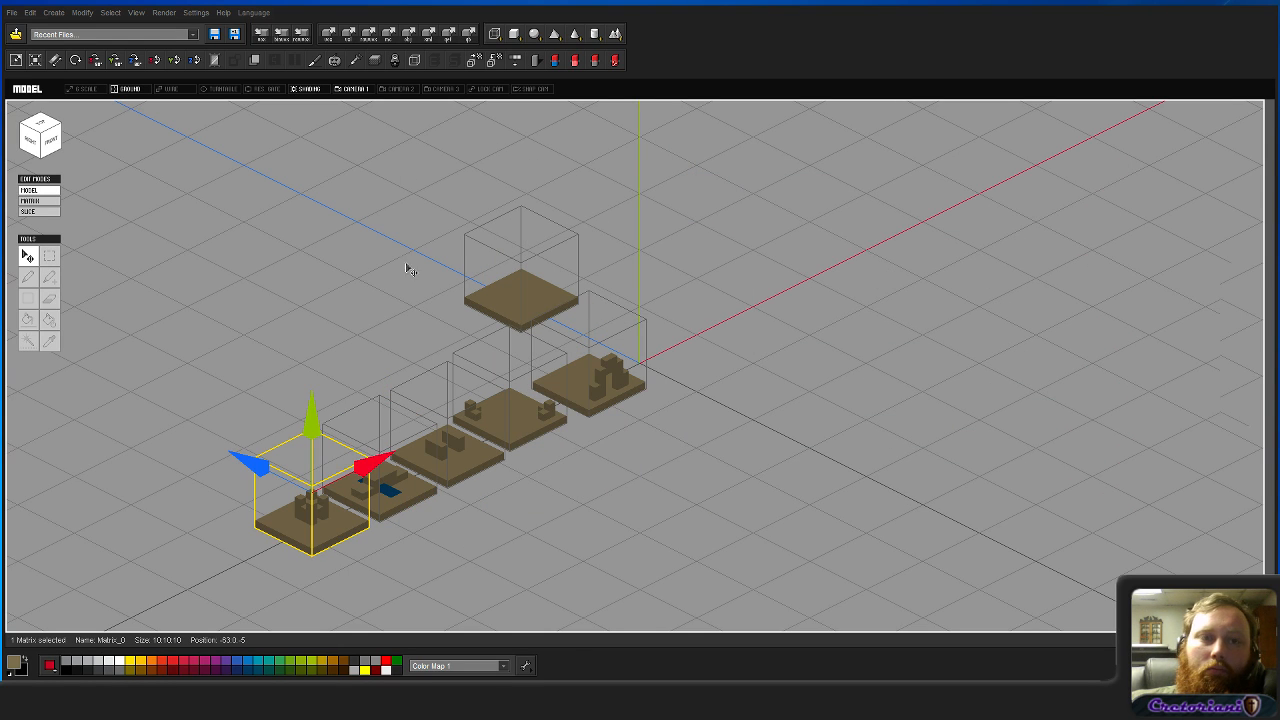
# Step: Export the castle matrix to the Trove folder as castle.qb with the same export options
pyautogui.click(453, 33)
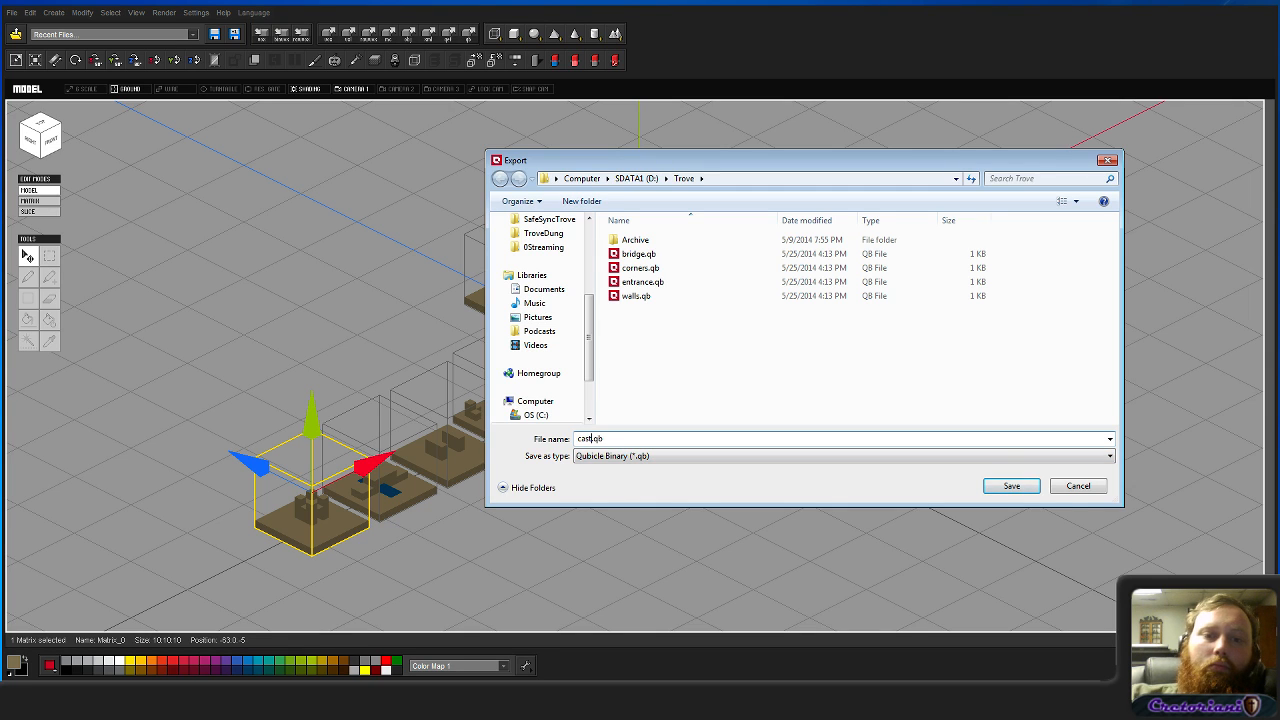
pyautogui.write('le')
pyautogui.press('Return')
pyautogui.click(626, 442)
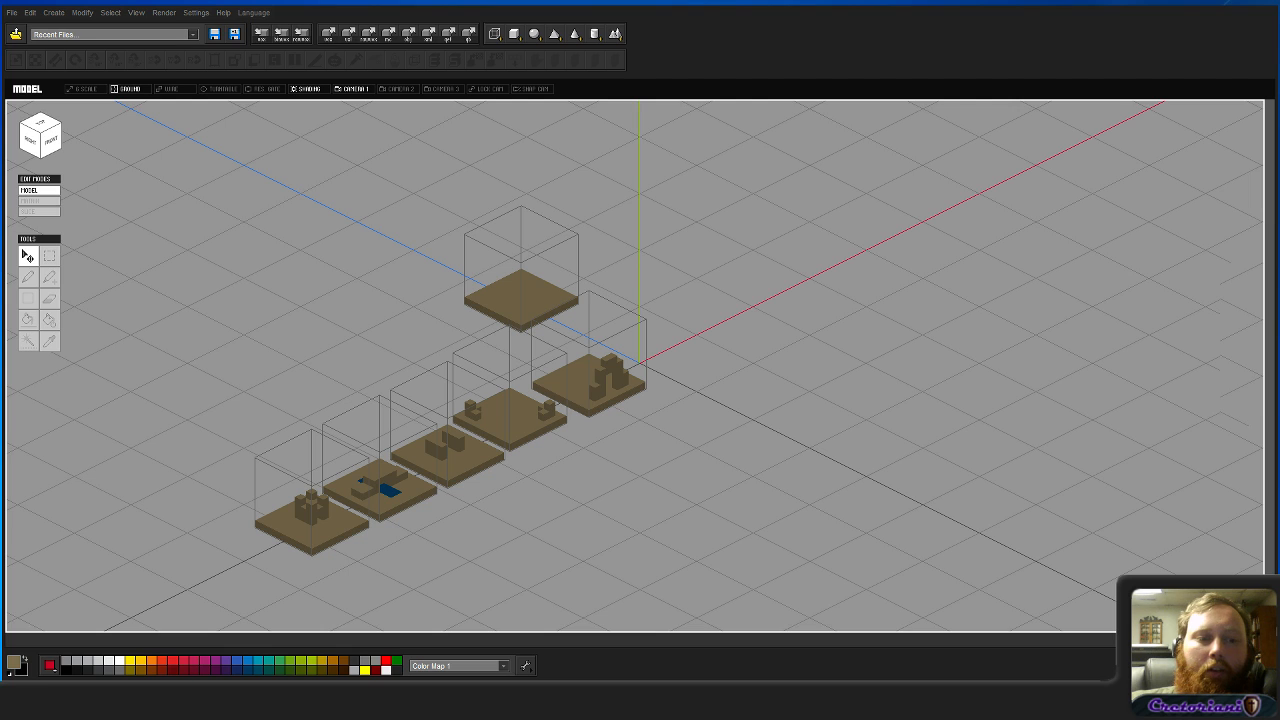
# Step: Convert bridge.qb, castle.qb, corners.qb, entrance.qb and walls.qb into blueprints with the devtool_convert_to_blueprint batch file in the Alpha folder
pyautogui.click(299, 700)
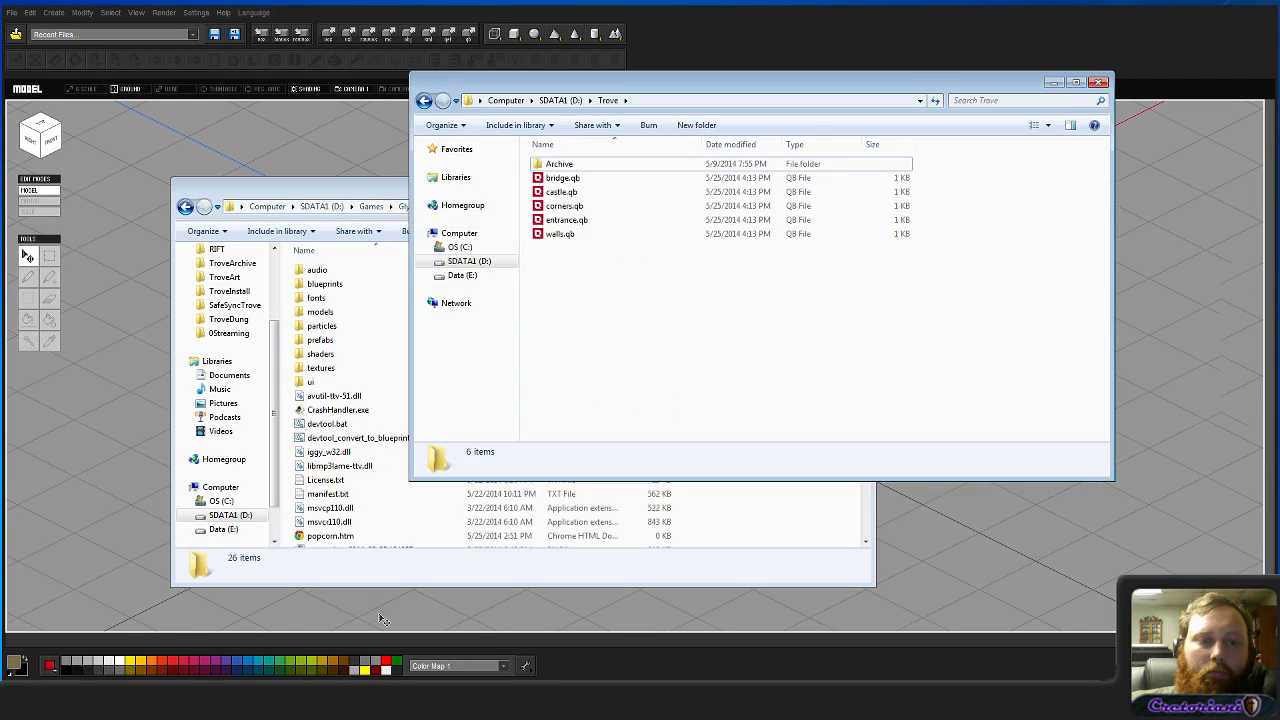
pyautogui.click(565, 178)
pyautogui.keyDown('shift'); pyautogui.click(562, 234); pyautogui.keyUp('shift')
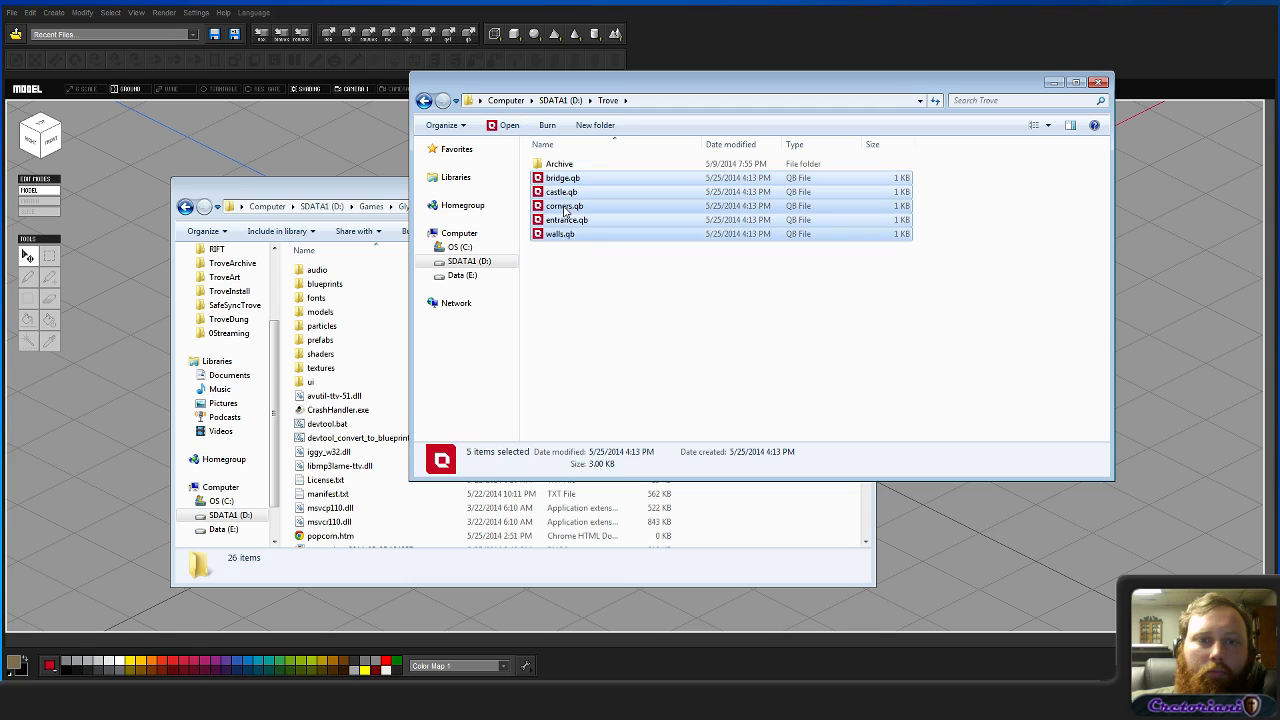
pyautogui.moveTo(371, 447); pyautogui.dragTo(368, 449)
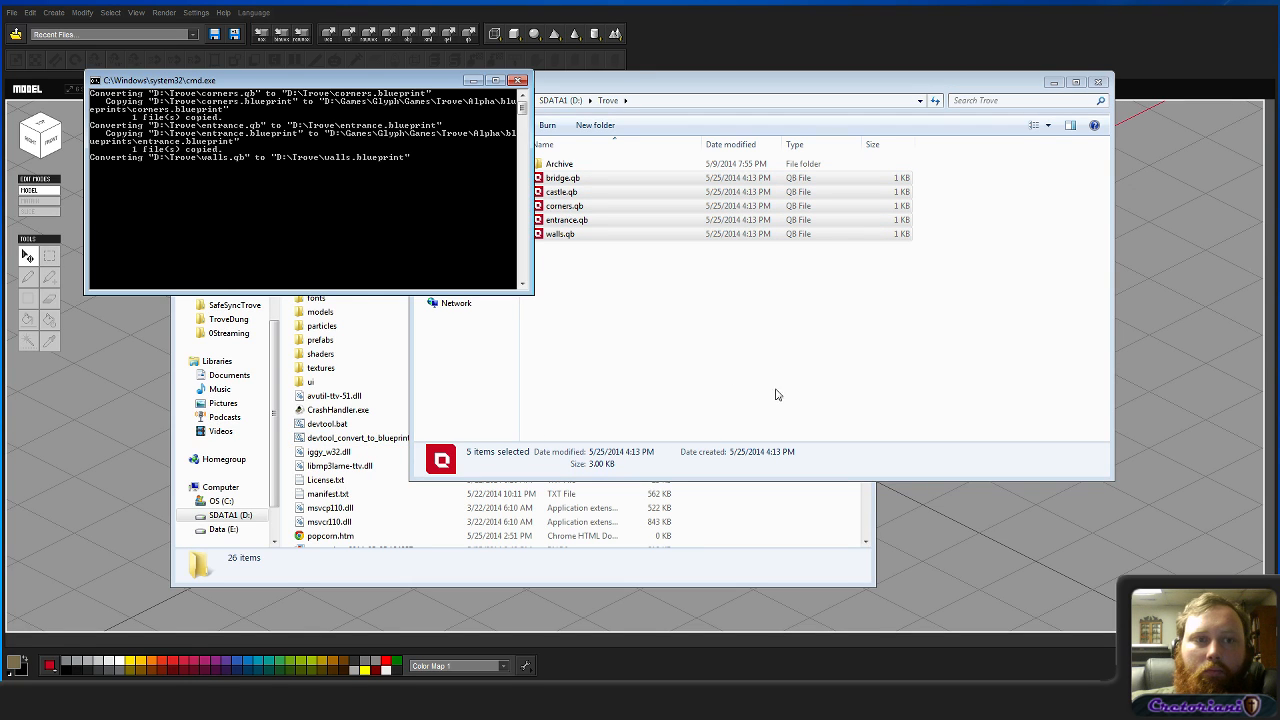
pyautogui.click(705, 411)
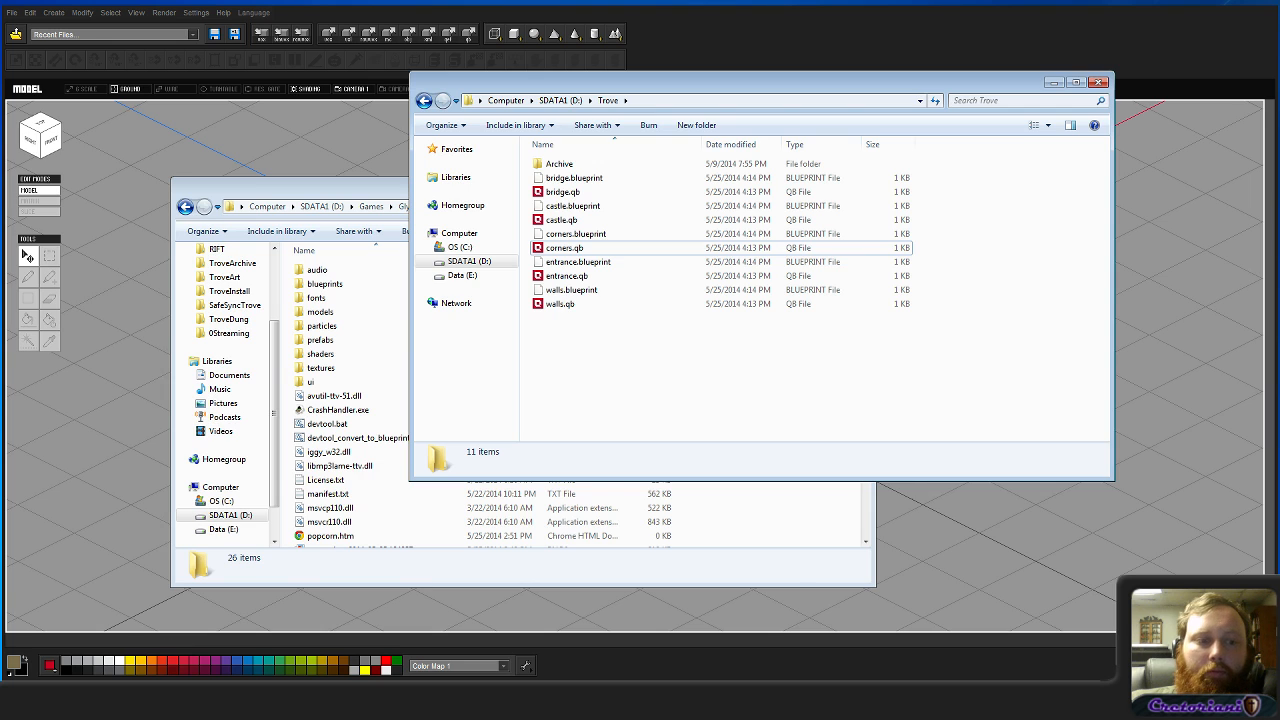
# Step: Switch to the Trove game, load entrance.blueprint from the D: drive's Trove folder into the world, and dismiss the options menu
pyautogui.hotkey('alt', 'Tab')
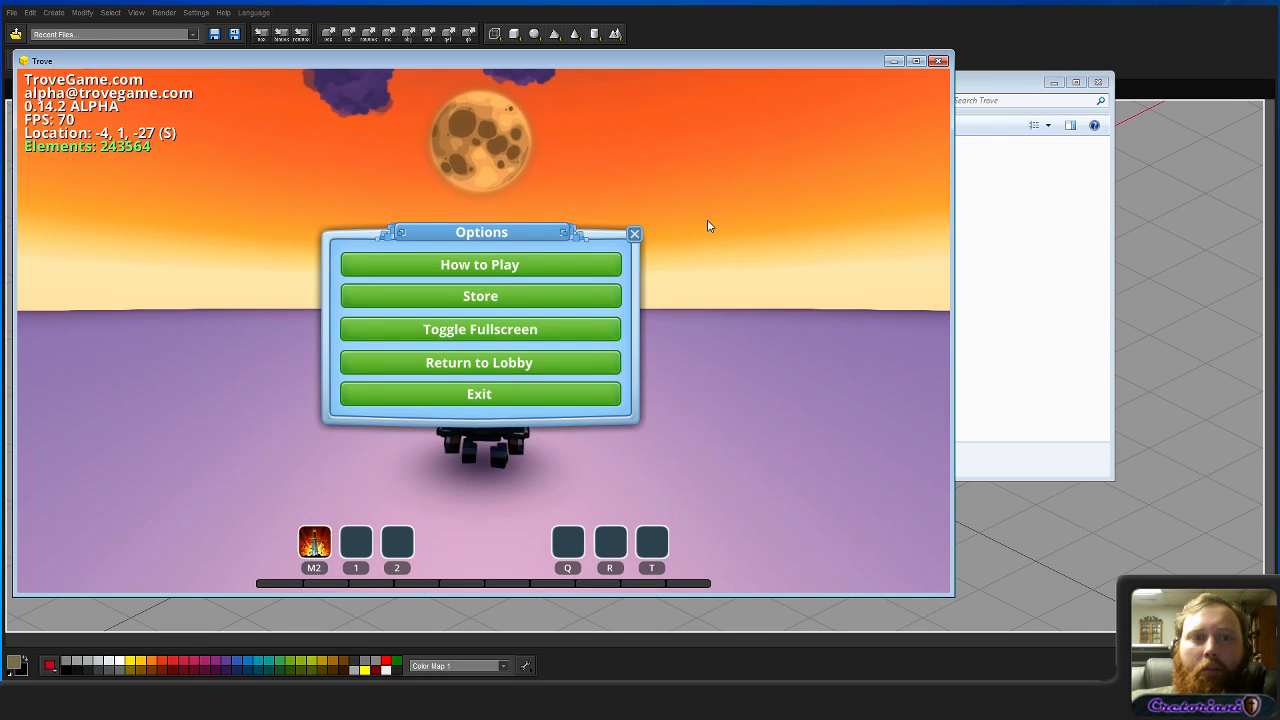
pyautogui.click(1015, 333)
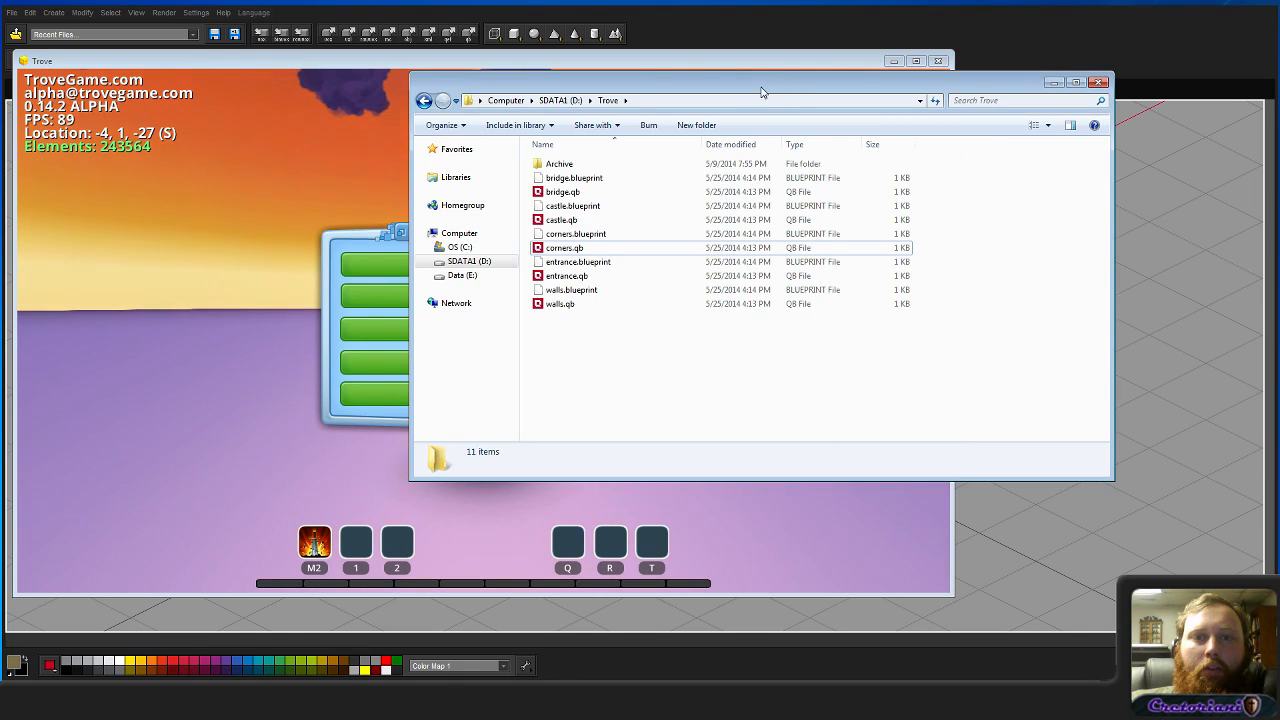
pyautogui.moveTo(760, 92); pyautogui.dragTo(847, 58)
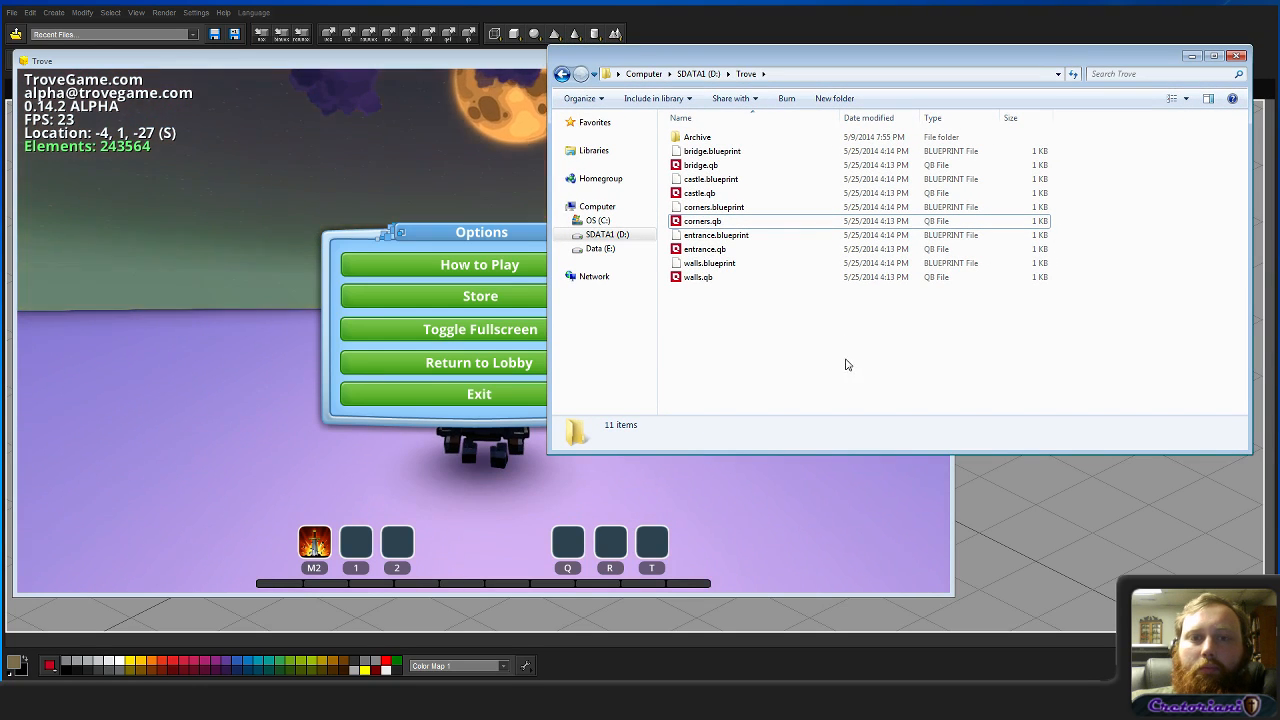
pyautogui.click(690, 237)
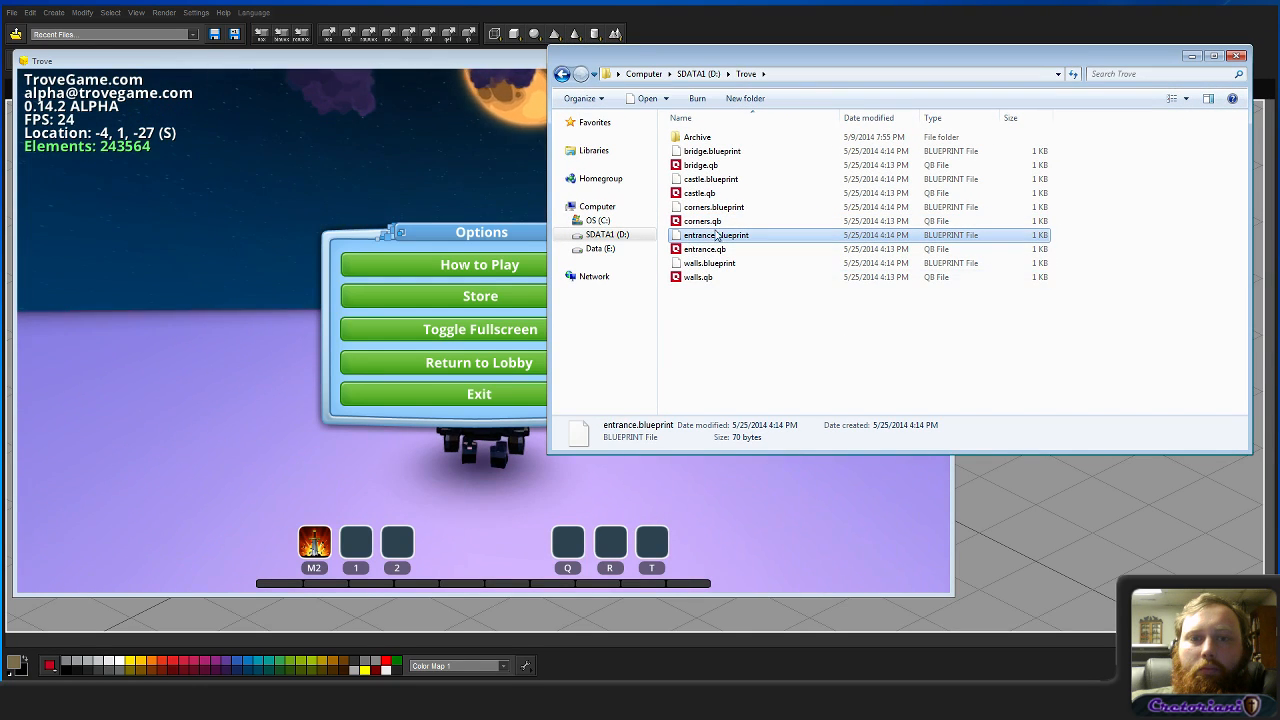
pyautogui.moveTo(283, 448); pyautogui.dragTo(283, 448)
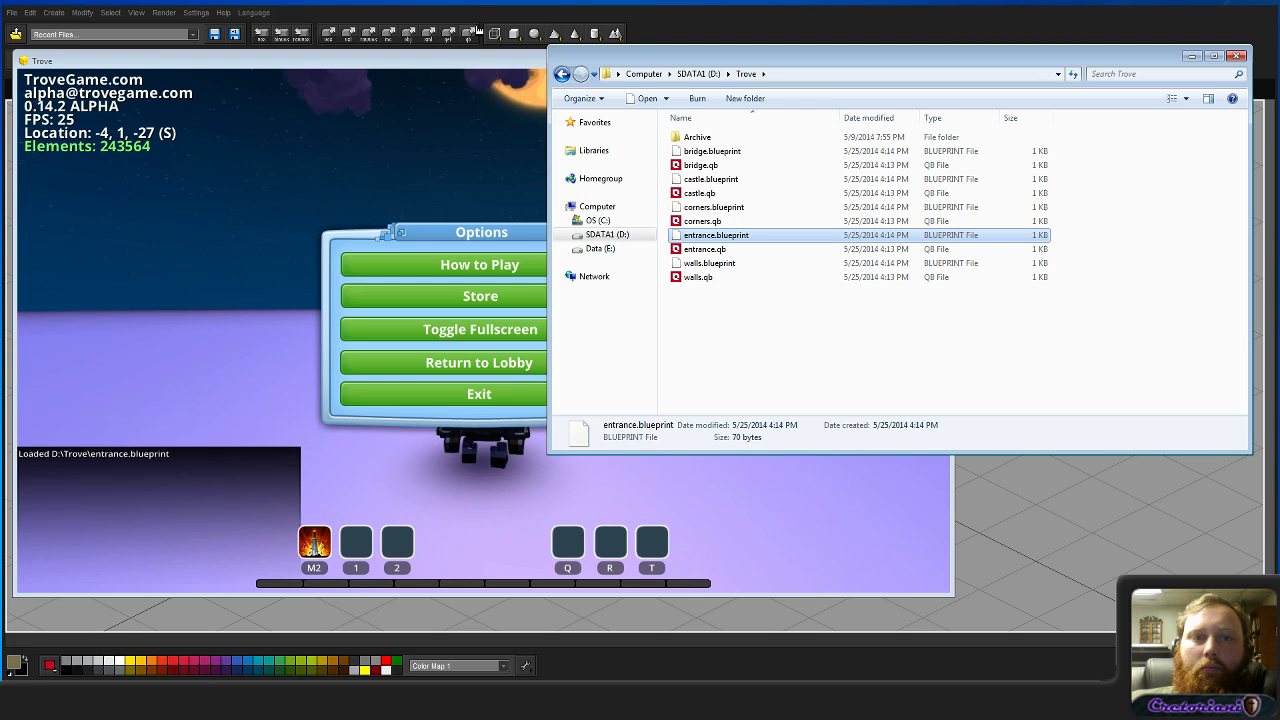
pyautogui.click(457, 65)
pyautogui.press('Escape')
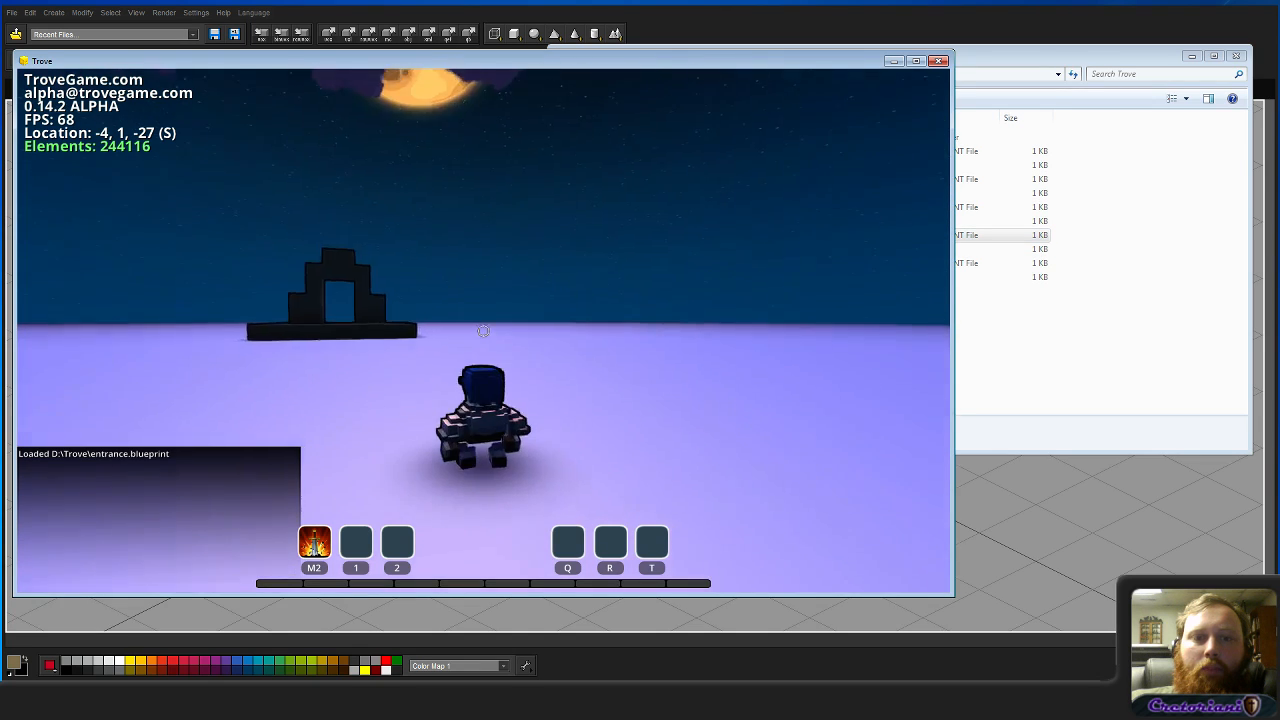
# Step: Walk around and through the loaded entrance arch to examine its platform and shape, including in build mode
pyautogui.press('w')
pyautogui.press('w')
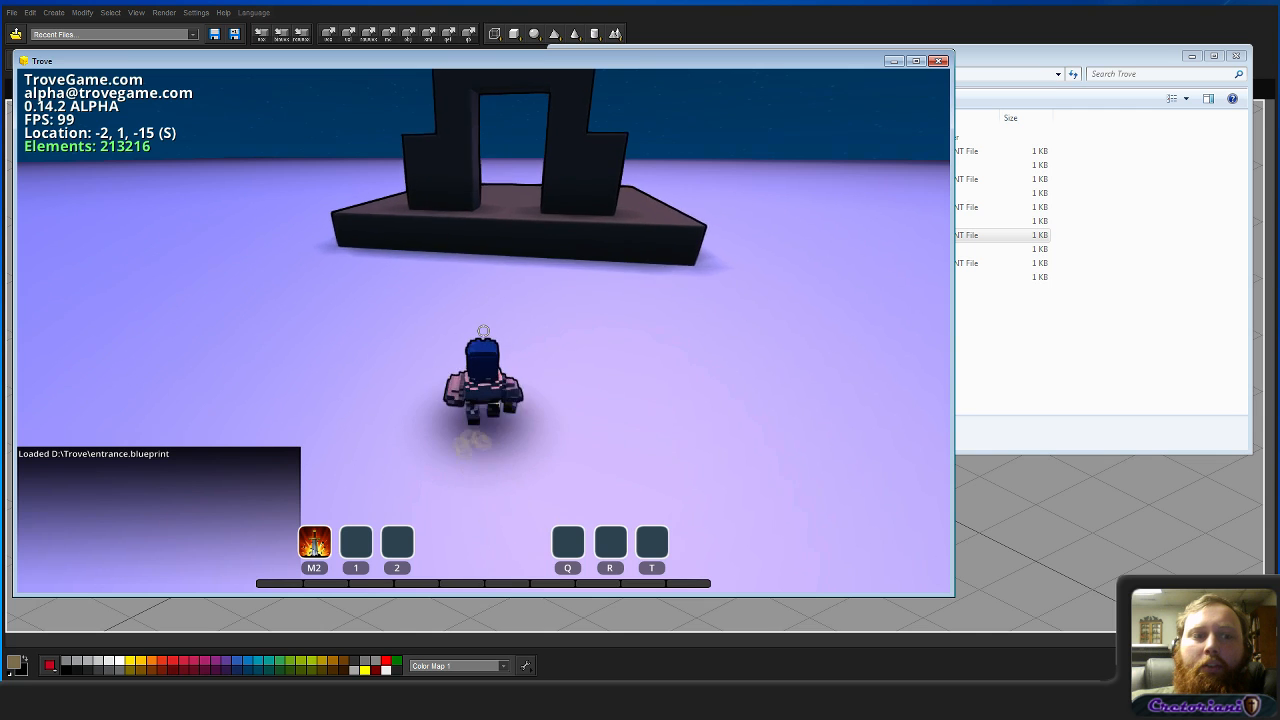
pyautogui.press('w')
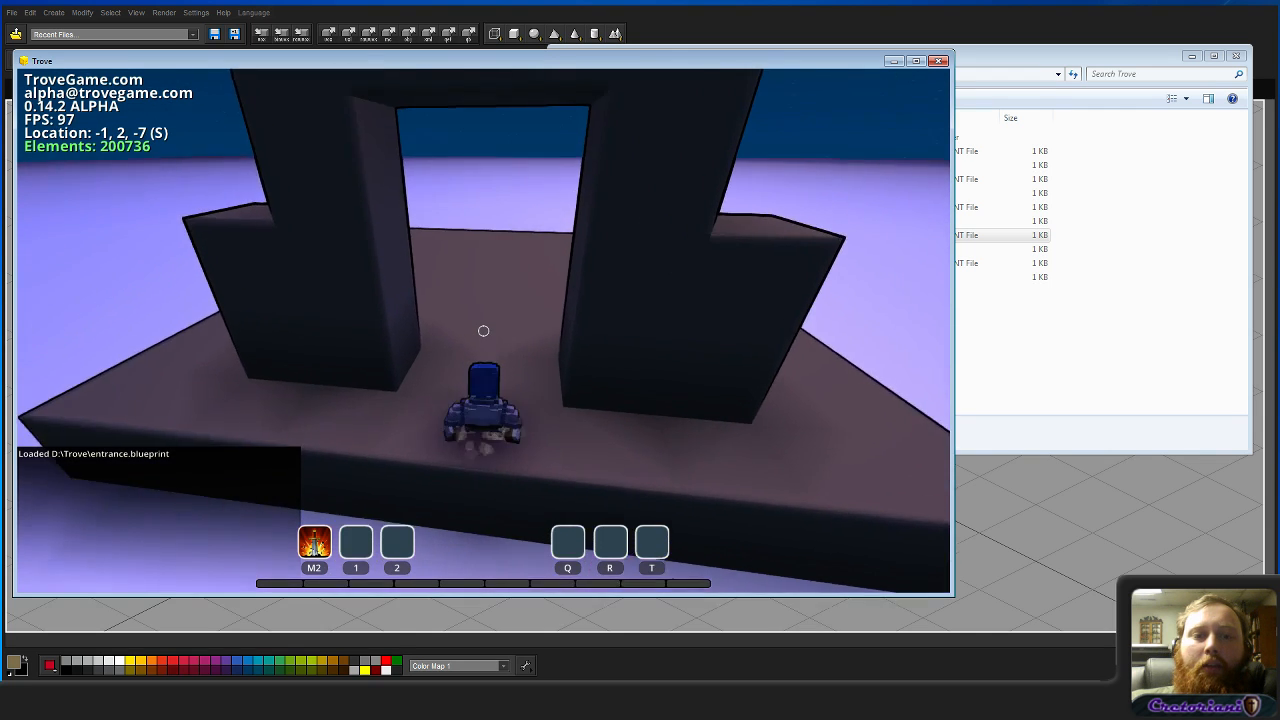
pyautogui.press('s')
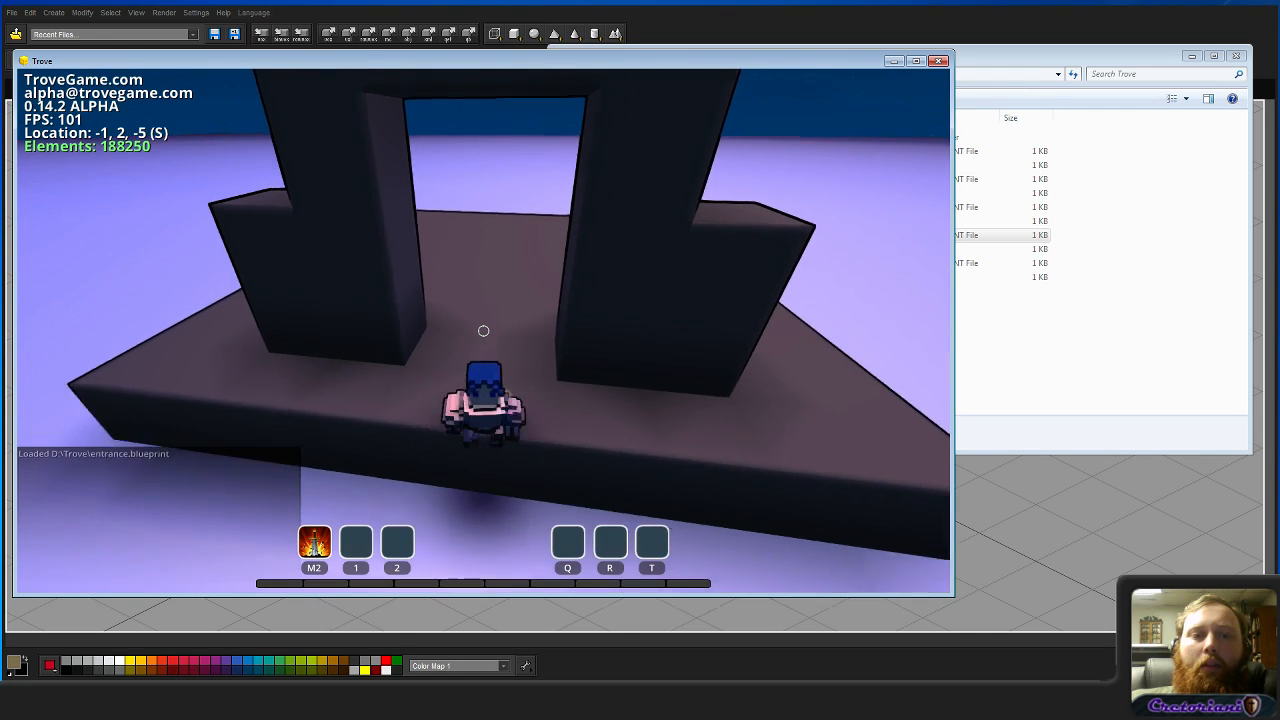
pyautogui.press('w')
pyautogui.press('s')
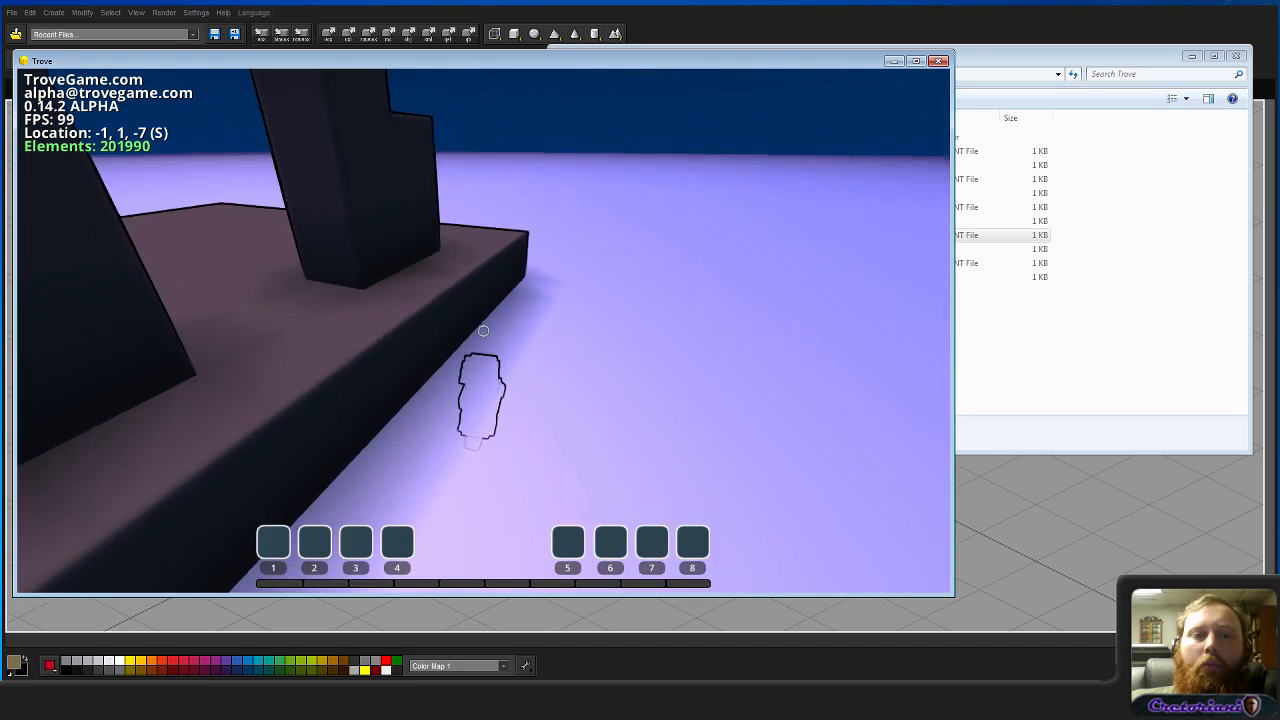
pyautogui.press('w')
pyautogui.press('a')
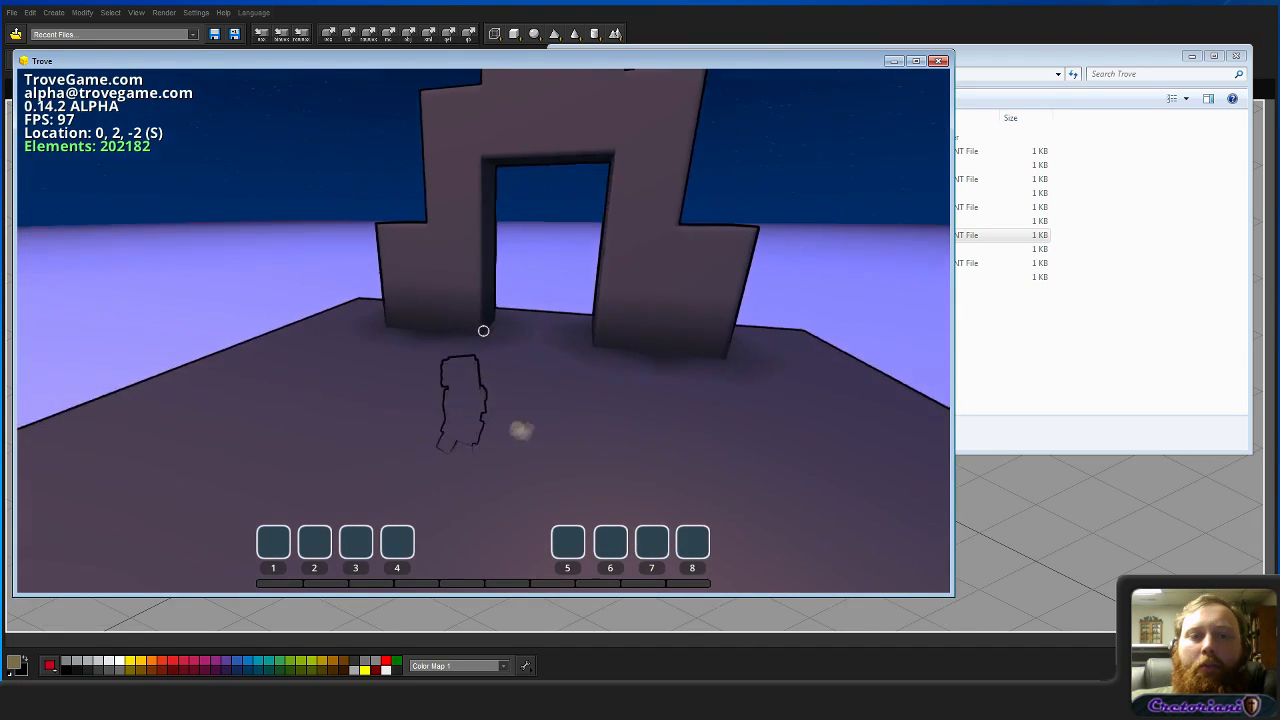
pyautogui.press('w')
pyautogui.press('w')
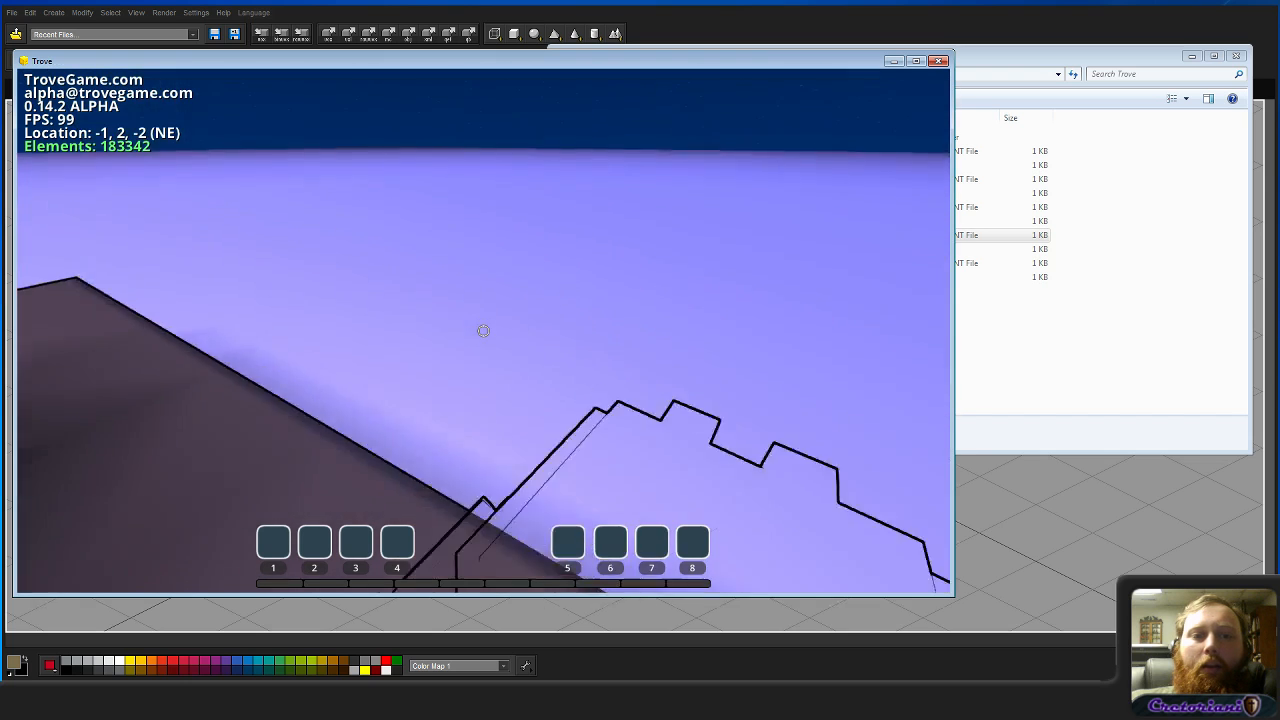
pyautogui.press('s')
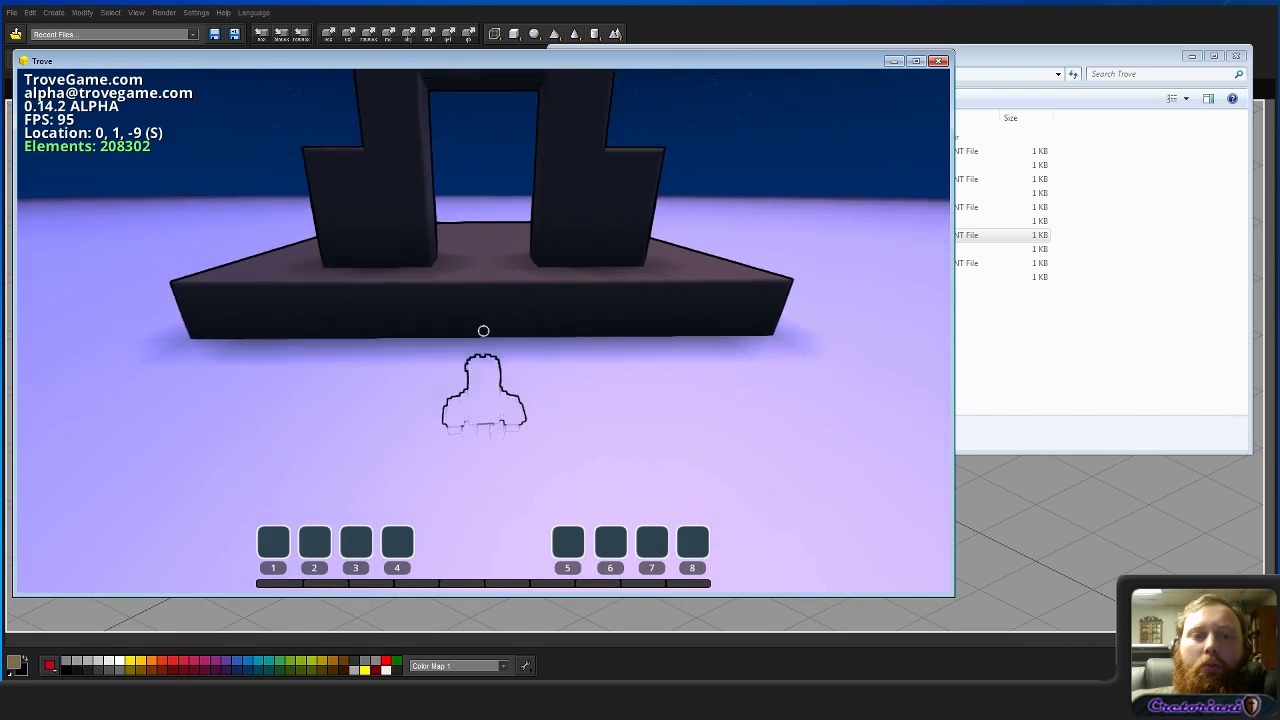
# Step: Equip GM Plug 0 in slot 1 and place it against the front edge of the entrance platform, near the doorway's centre
pyautogui.press('i')
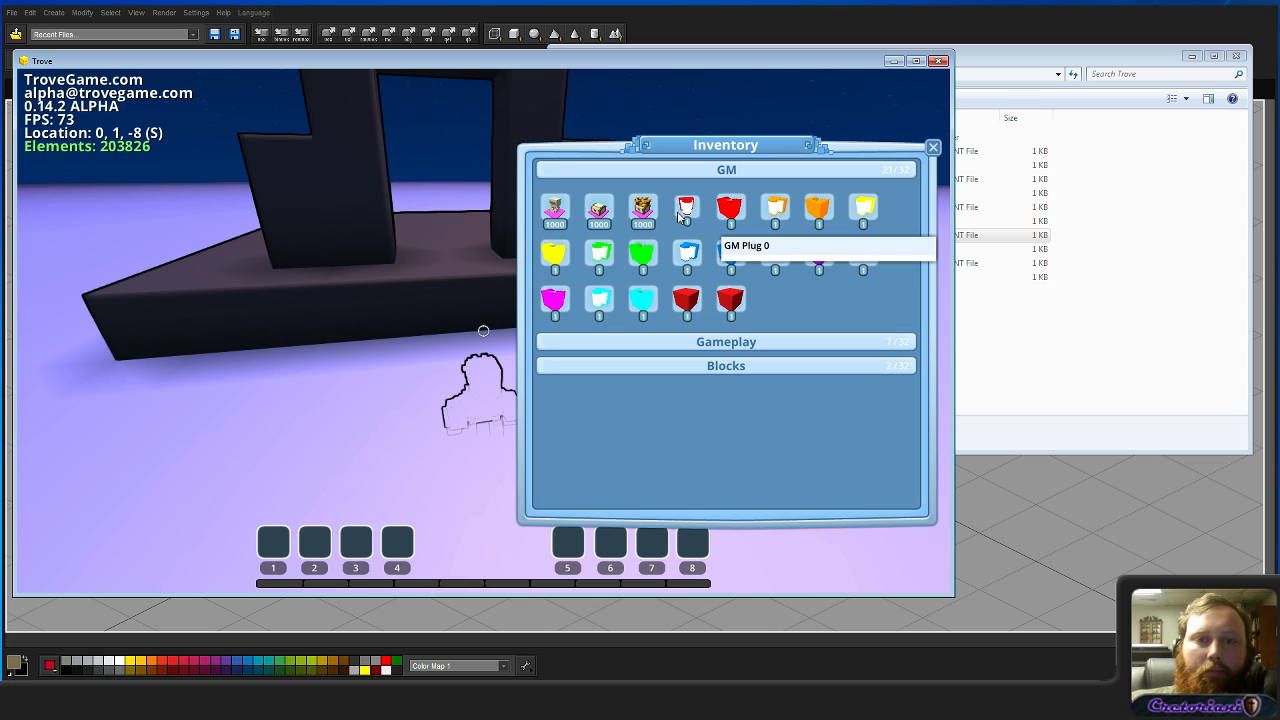
pyautogui.press('i')
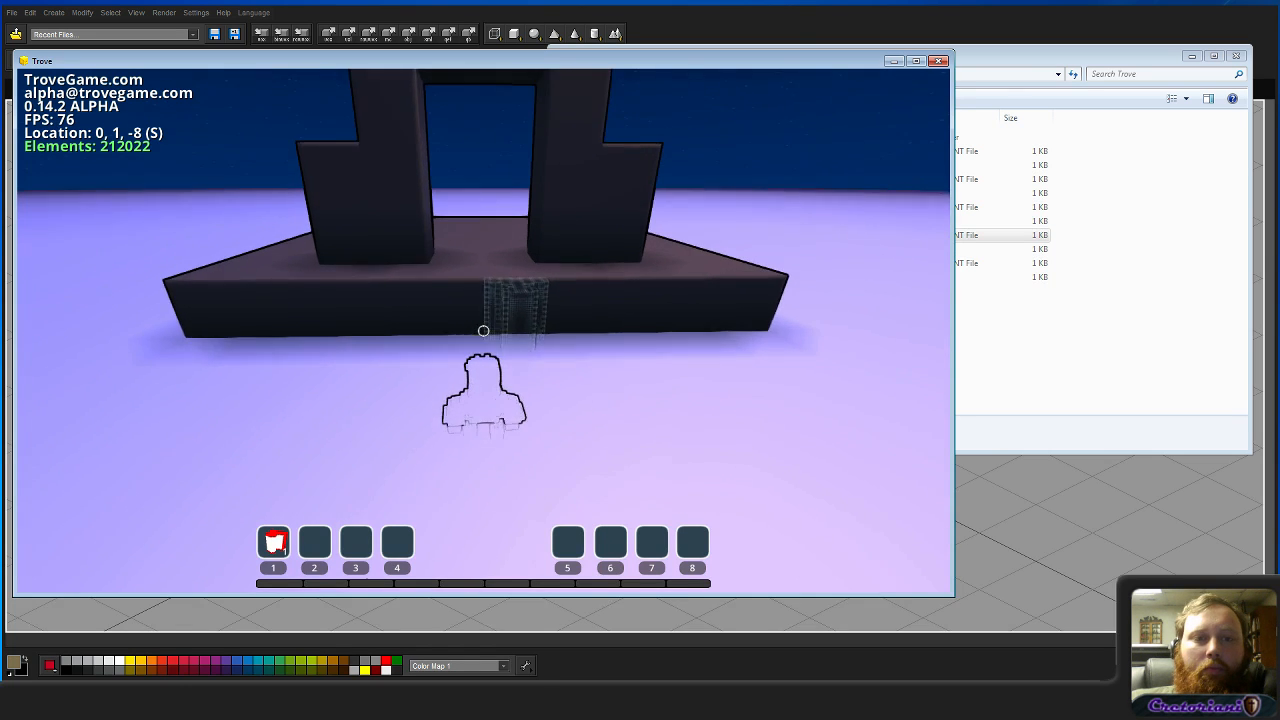
pyautogui.press('w')
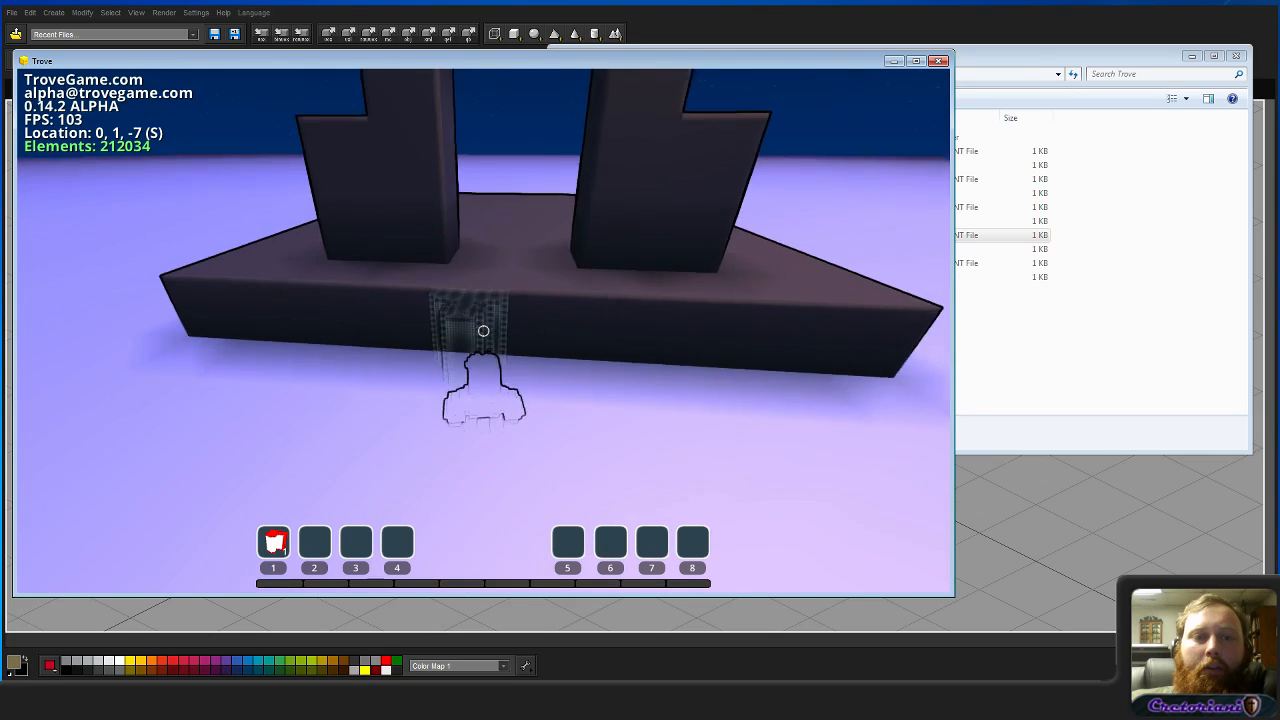
pyautogui.click(483, 331)
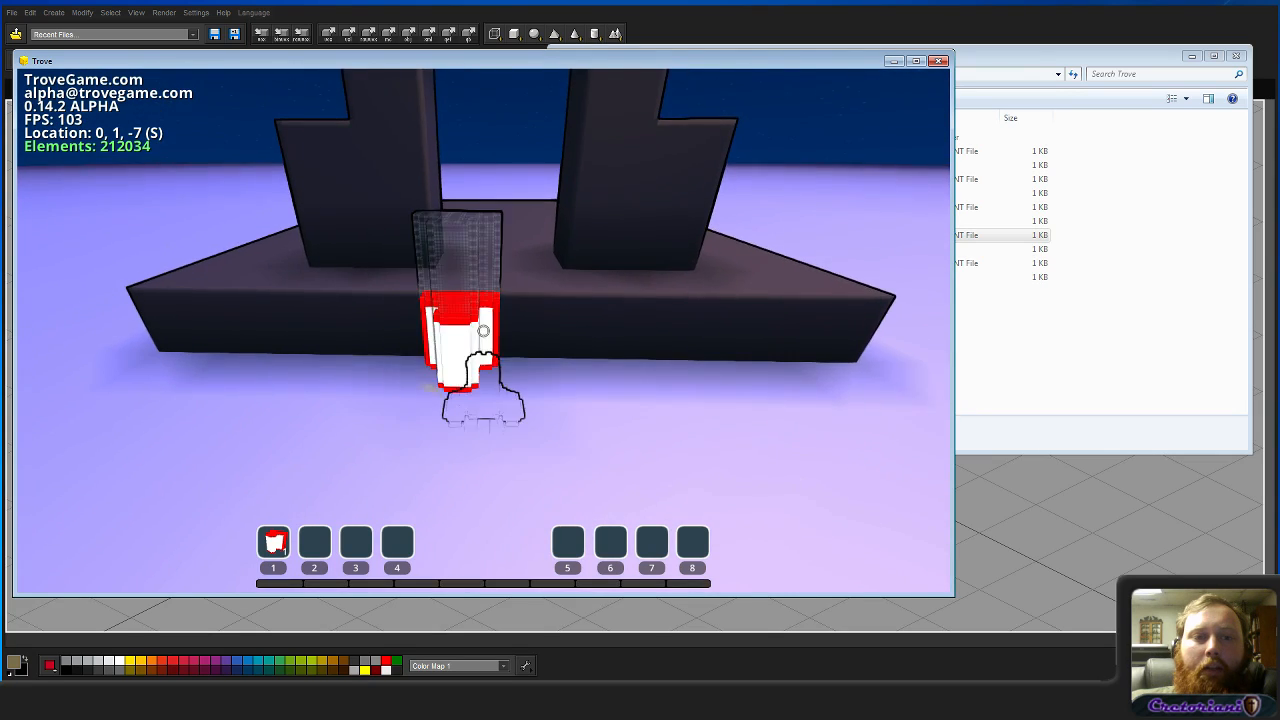
# Step: Check the red-and-white plug's placement from around the platform, and save the entrance blueprint with the /save command
pyautogui.press('d')
pyautogui.press('w')
pyautogui.press('space')
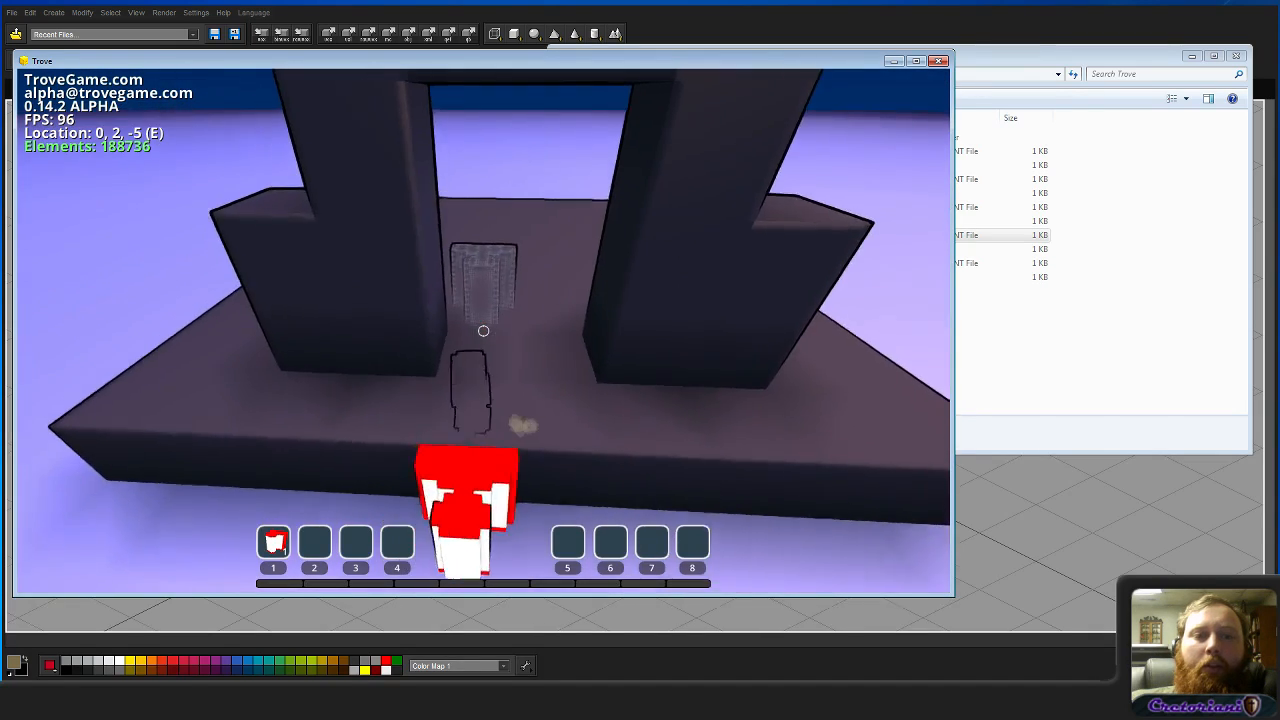
pyautogui.press('s')
pyautogui.press('s')
pyautogui.press('d')
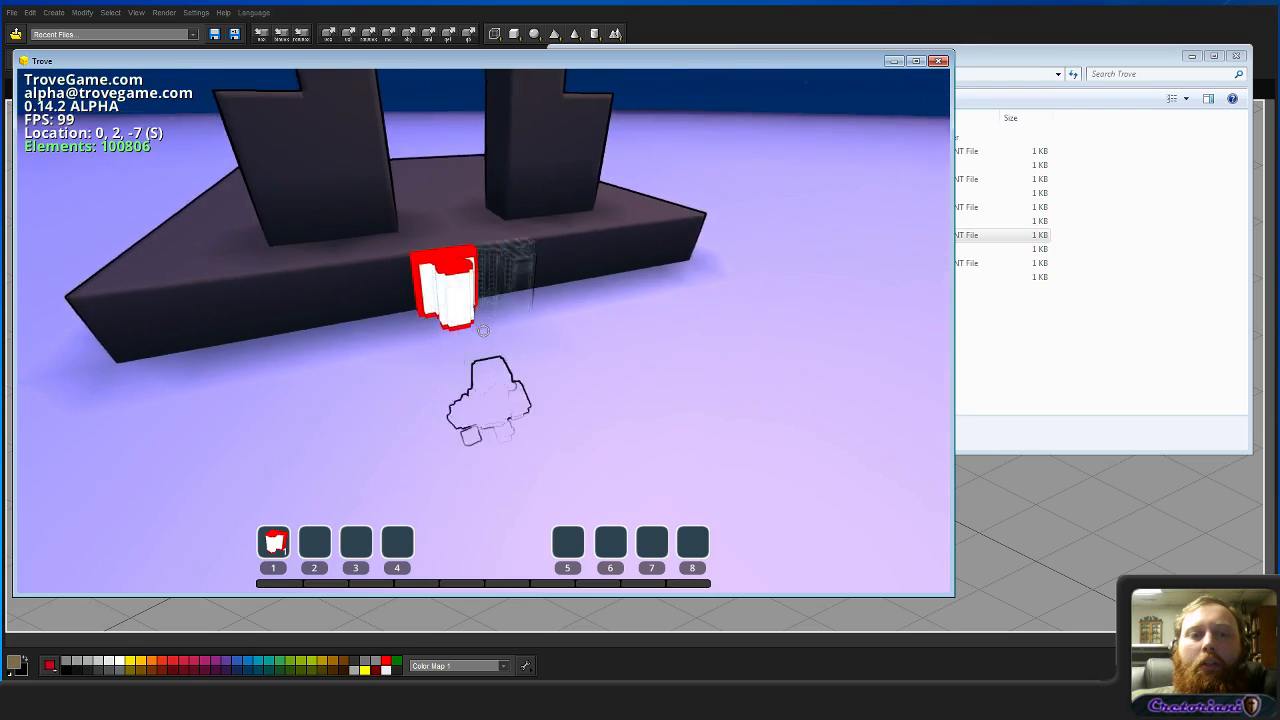
pyautogui.press('w')
pyautogui.press('d')
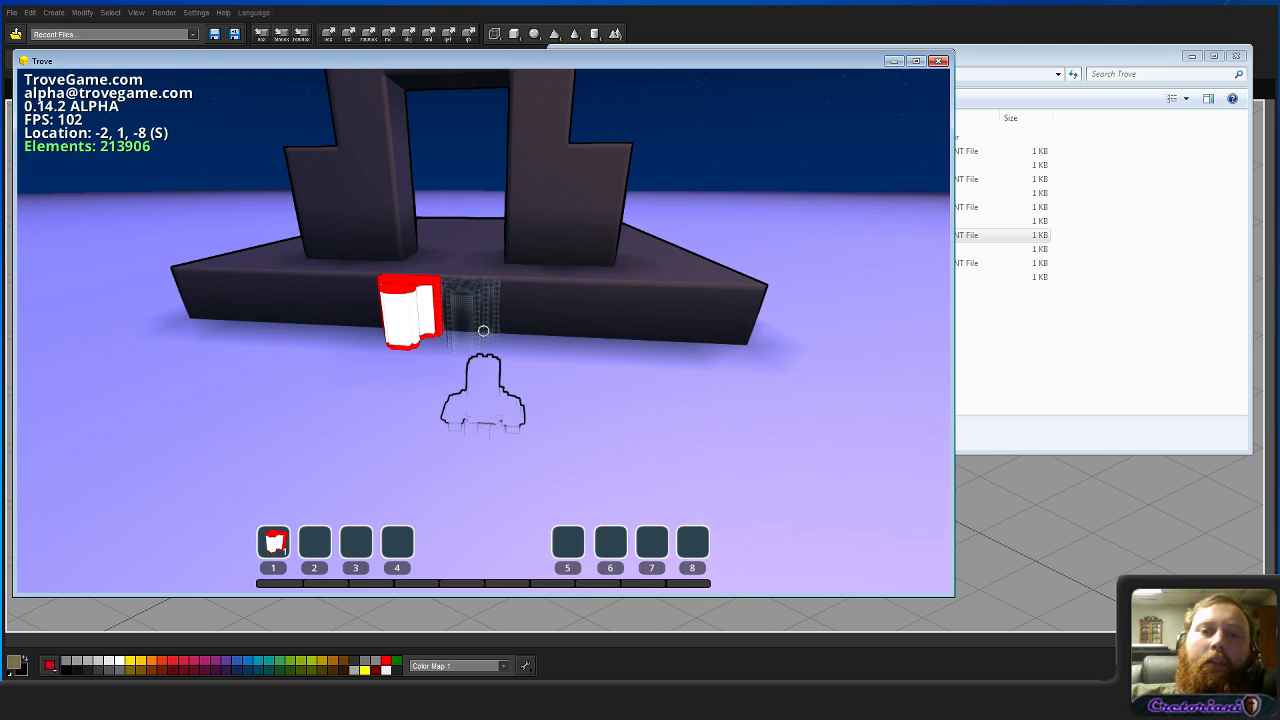
pyautogui.write('/save')
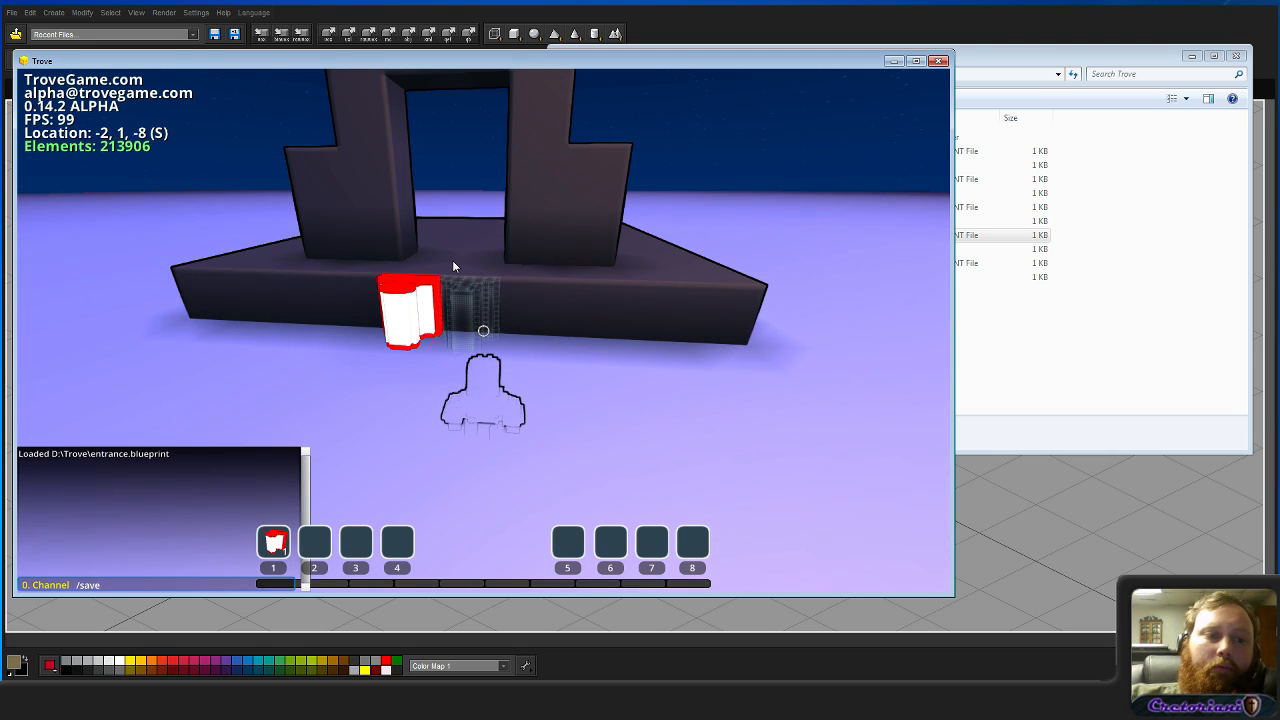
pyautogui.press('Escape')
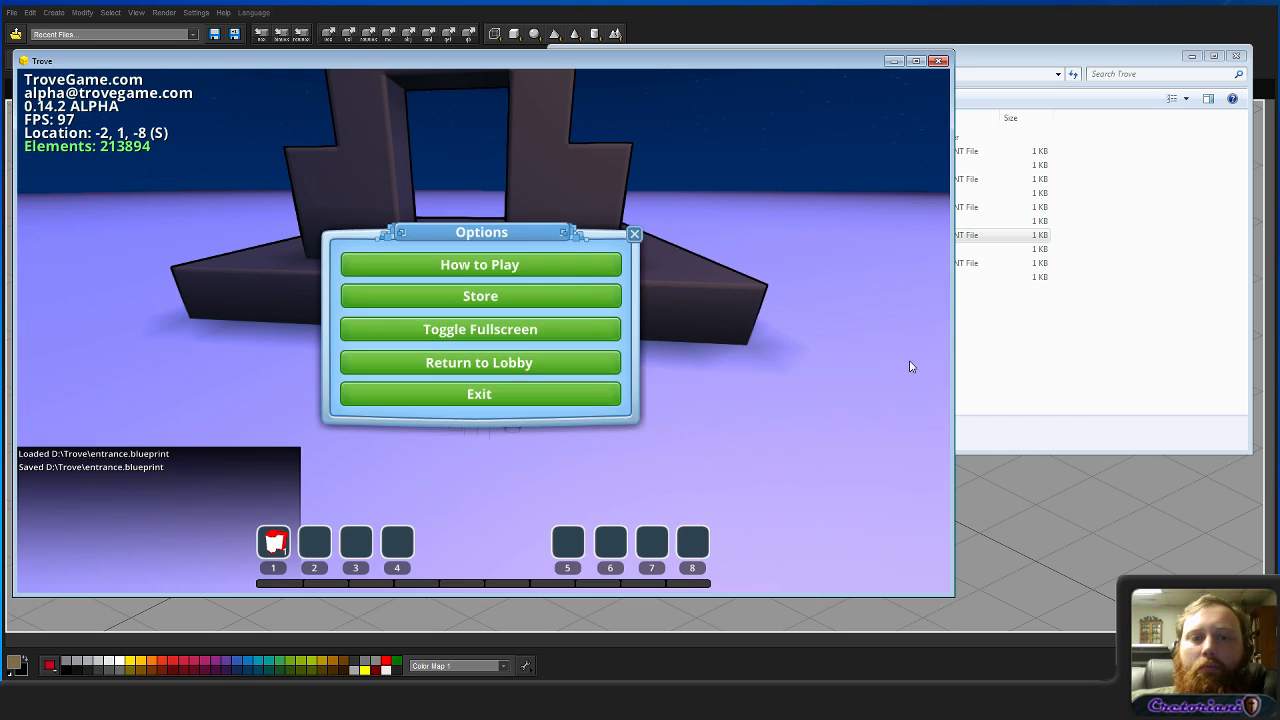
# Step: Load walls.blueprint from the Trove folder into the game world and dismiss the options menu
pyautogui.click(1044, 369)
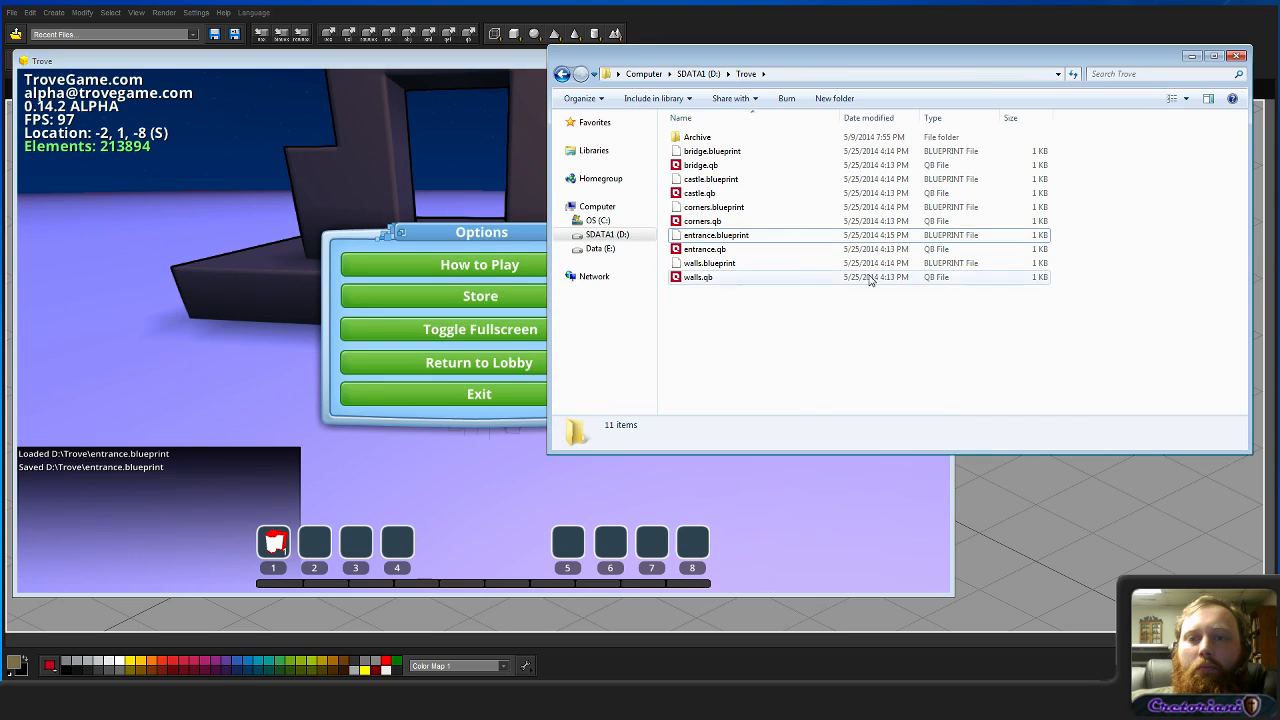
pyautogui.click(706, 264)
pyautogui.click(570, 187)
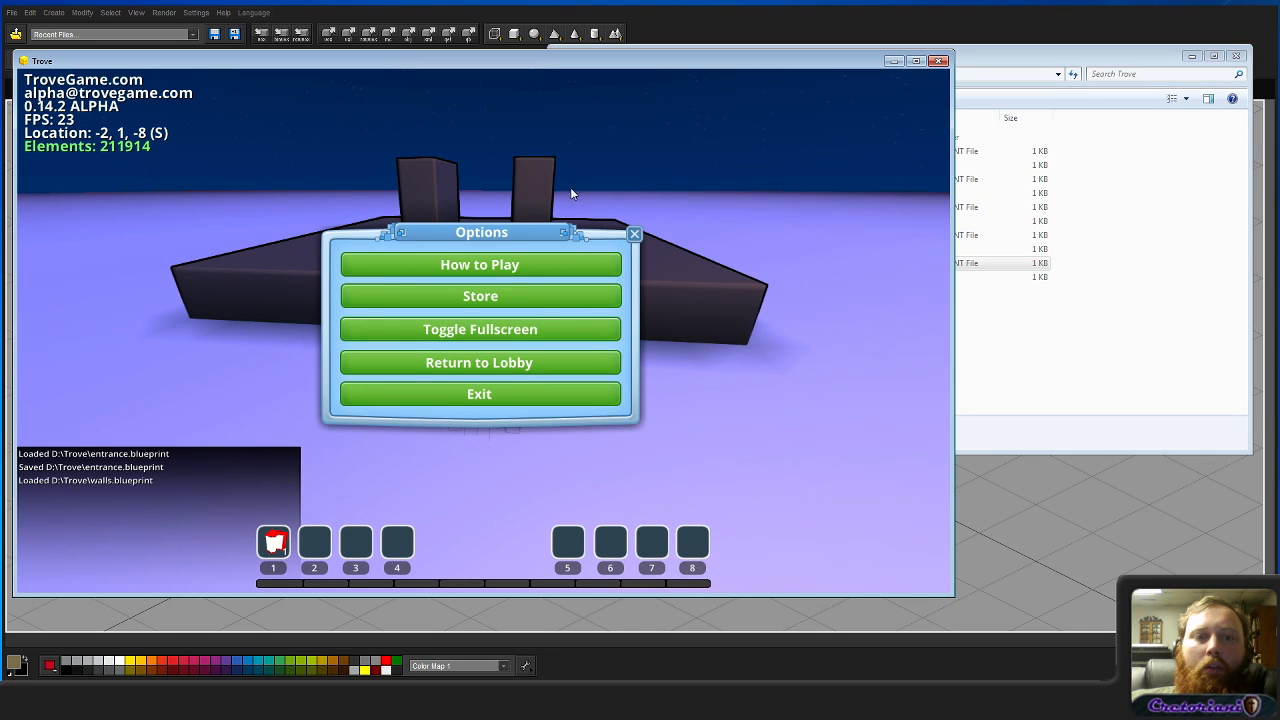
pyautogui.press('Escape')
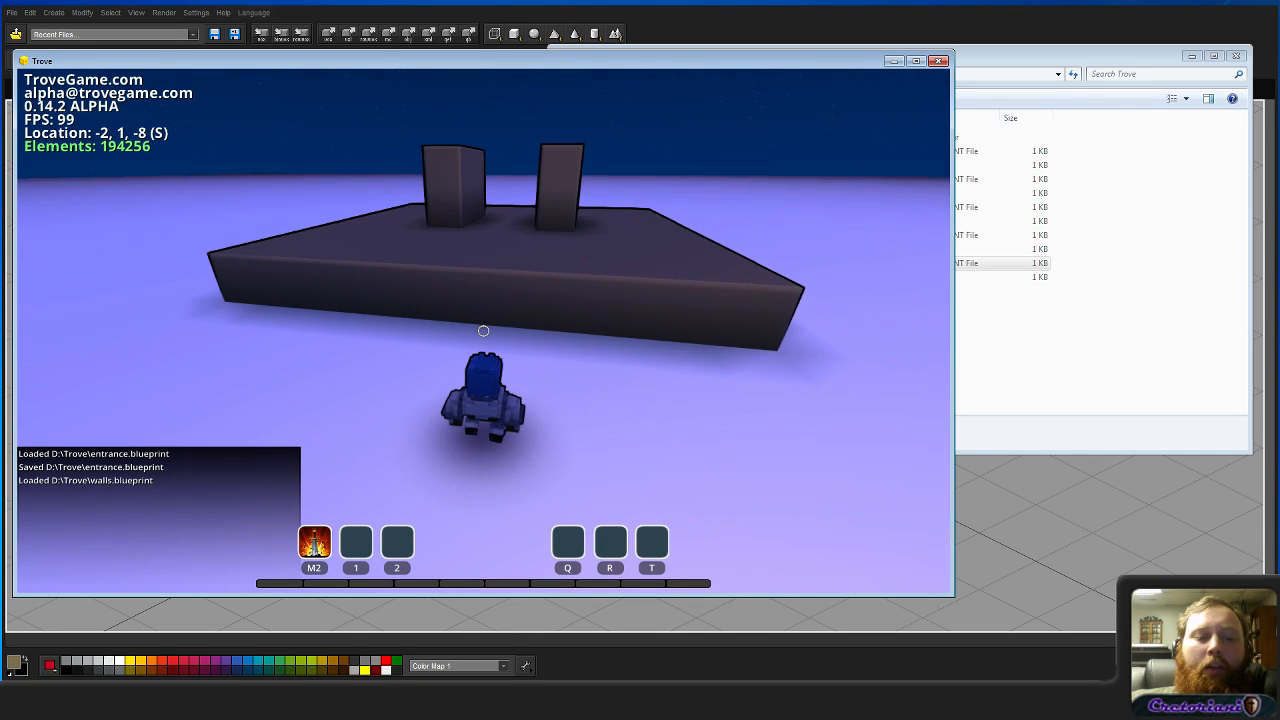
# Step: Climb onto the platform and one of its two parallel walls to examine the loaded walls piece
pyautogui.press('w')
pyautogui.press('w')
pyautogui.press('space')
pyautogui.press('space')
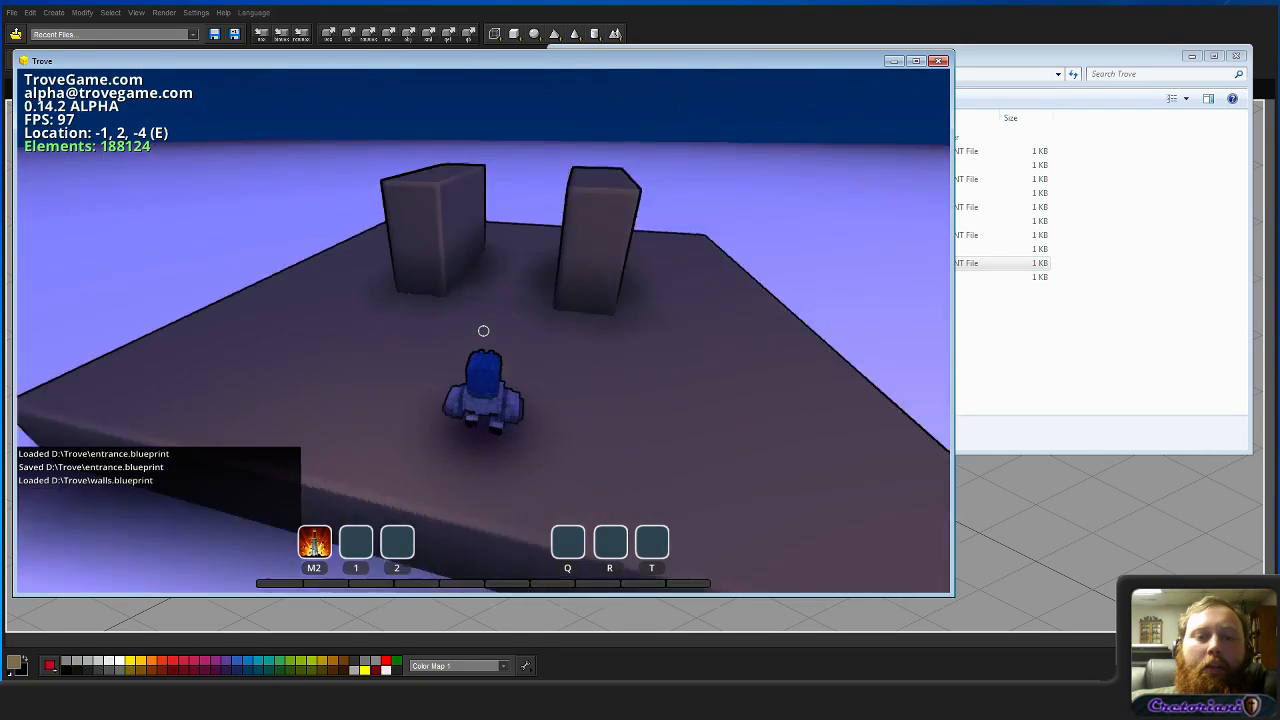
pyautogui.press('w')
pyautogui.press('space')
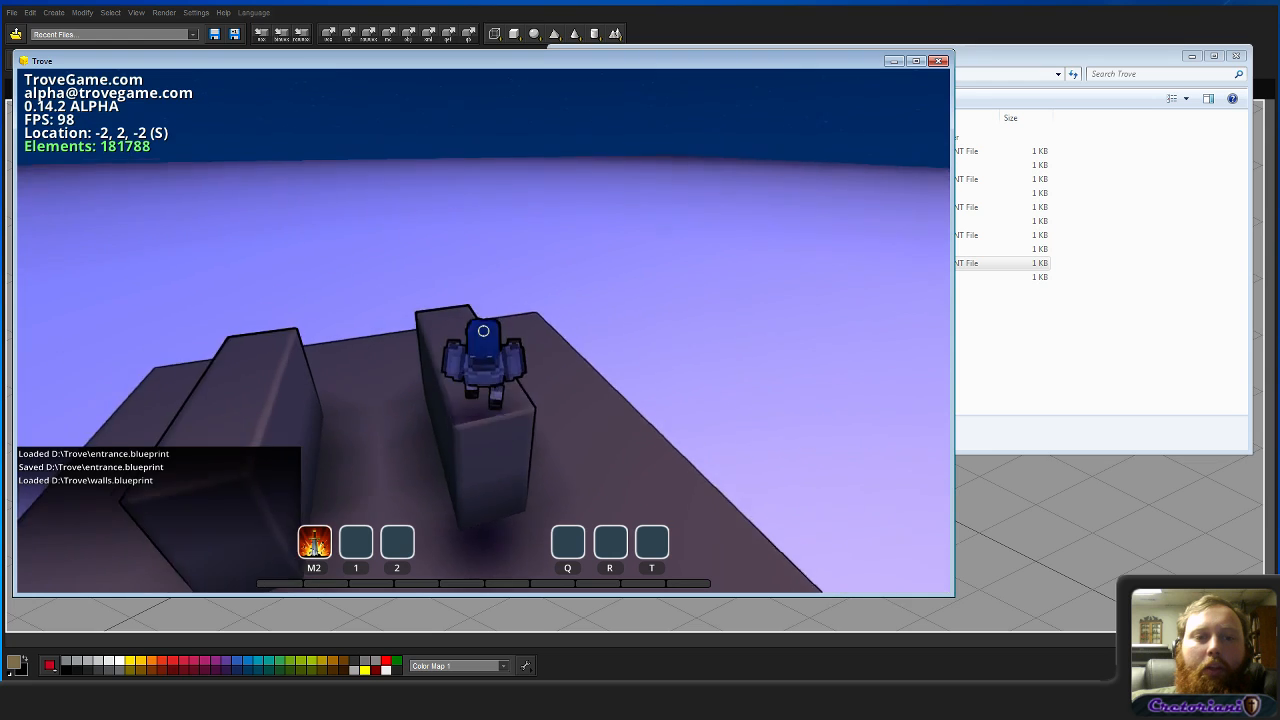
pyautogui.press('w')
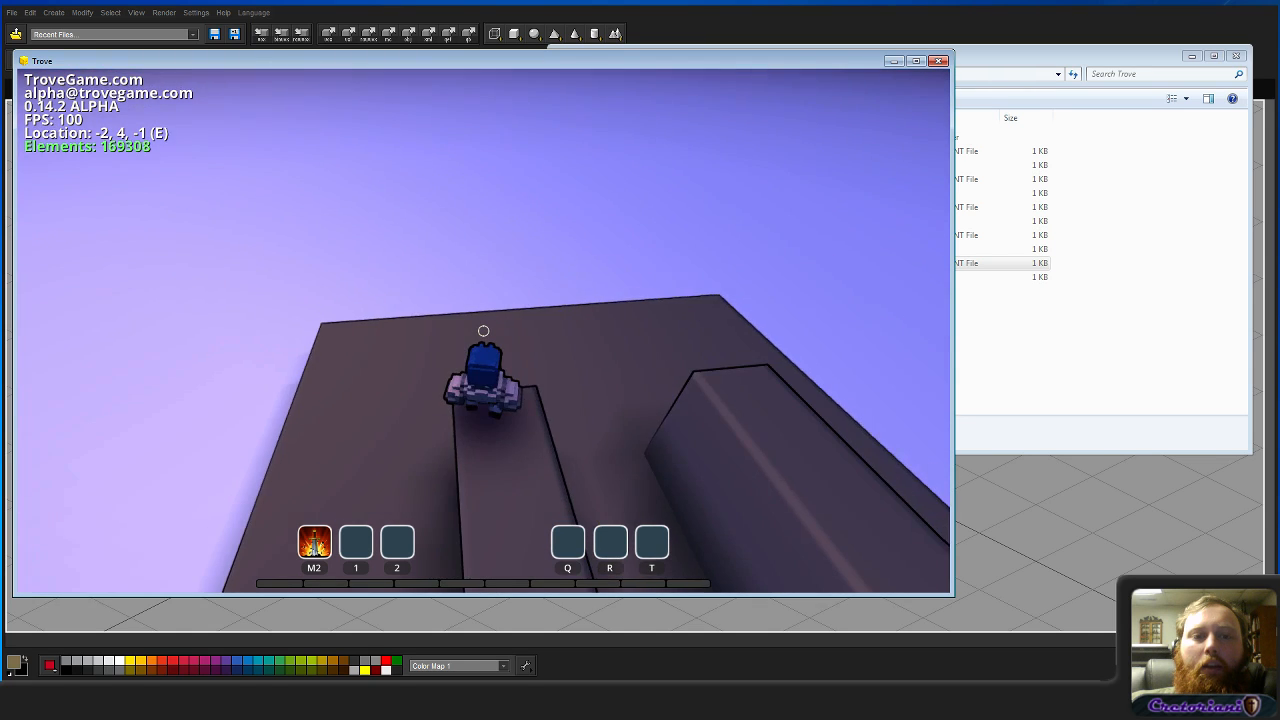
# Step: Enter build mode and equip the orange-and-white plug in slot 1 and the solid orange plug in slot 2
pyautogui.press('Tab')
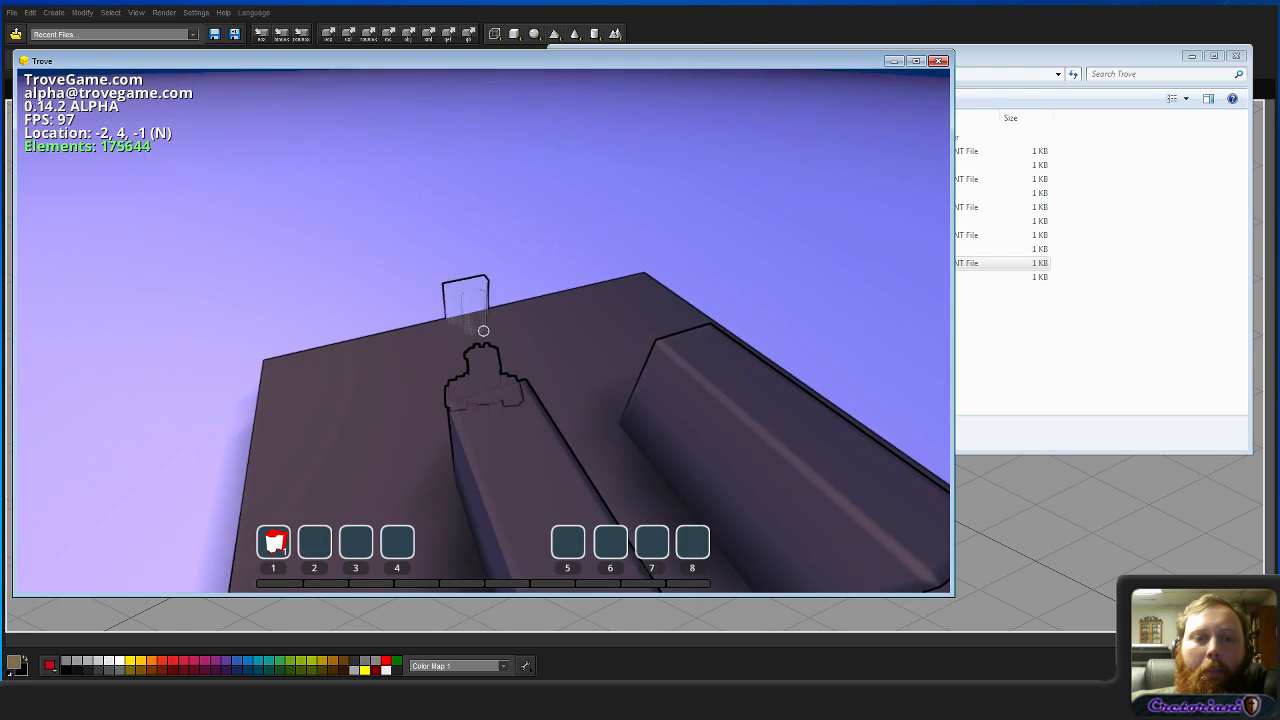
pyautogui.press('i')
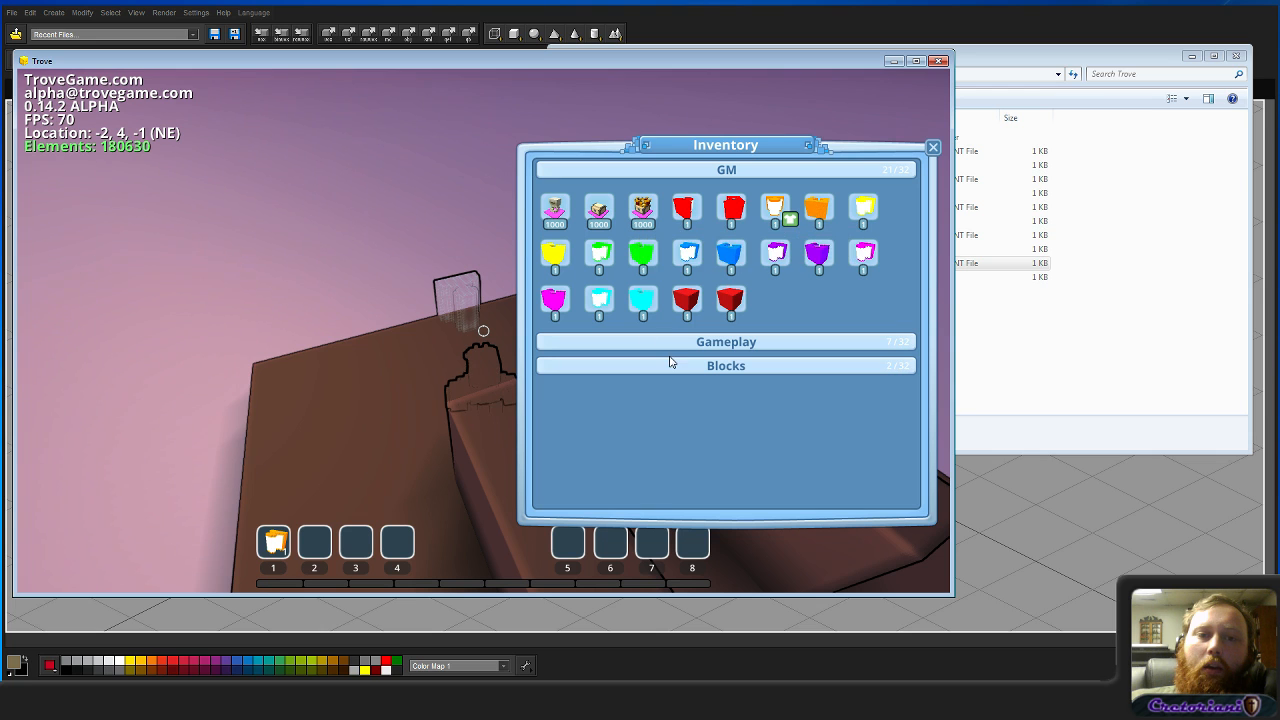
pyautogui.moveTo(825, 209); pyautogui.dragTo(470, 490)
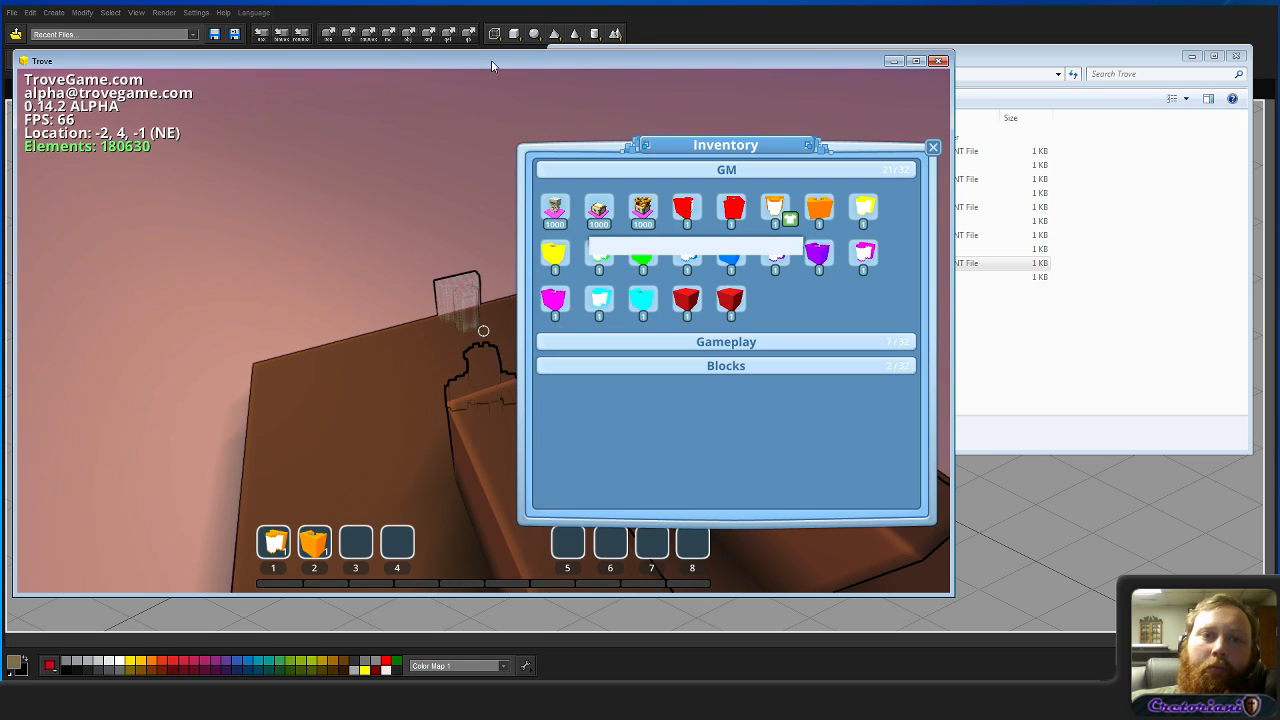
# Step: Close the inventory and place the orange-and-white plug against the middle of the walls platform's north edge
pyautogui.press('Escape')
pyautogui.press('w')
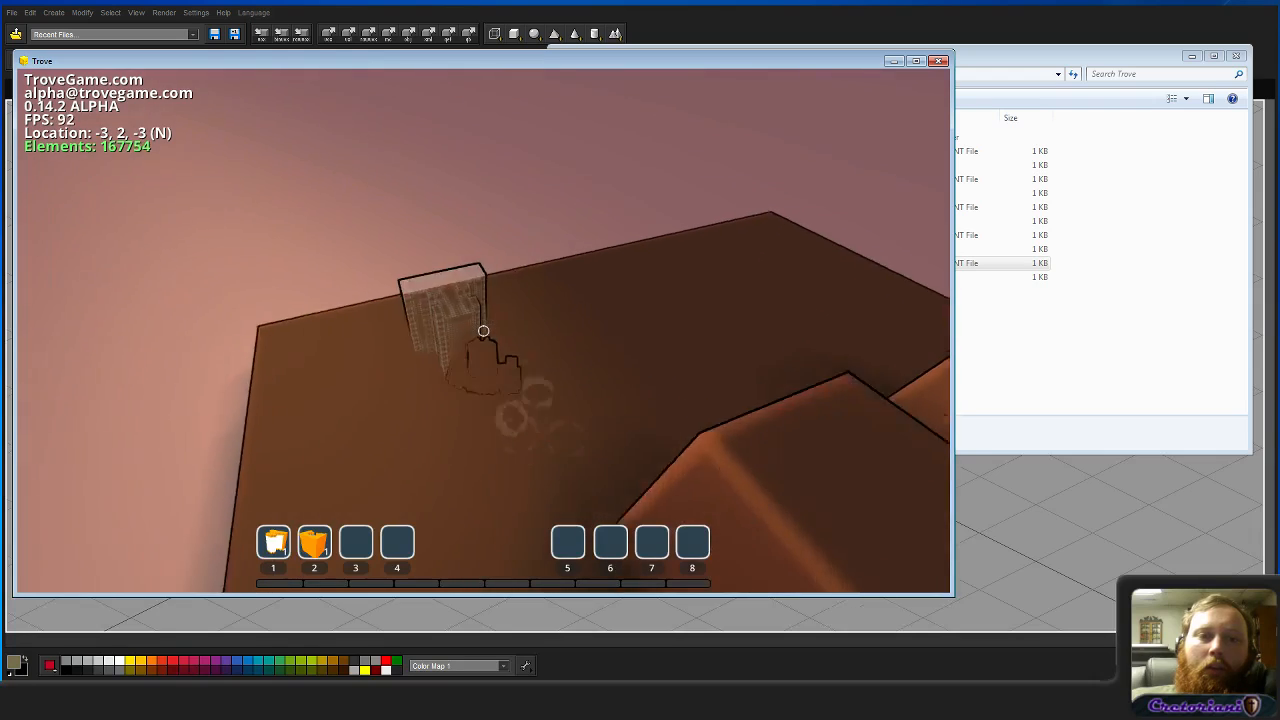
pyautogui.press('w')
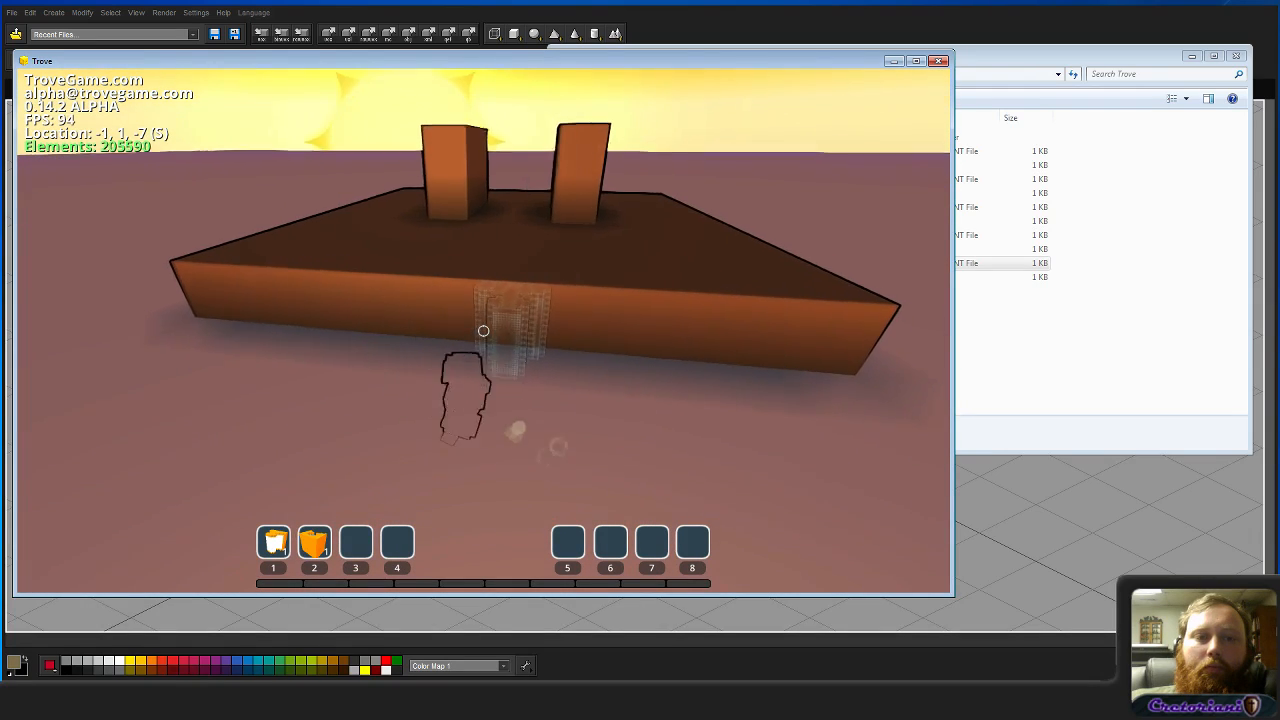
pyautogui.click(483, 330)
pyautogui.press('space')
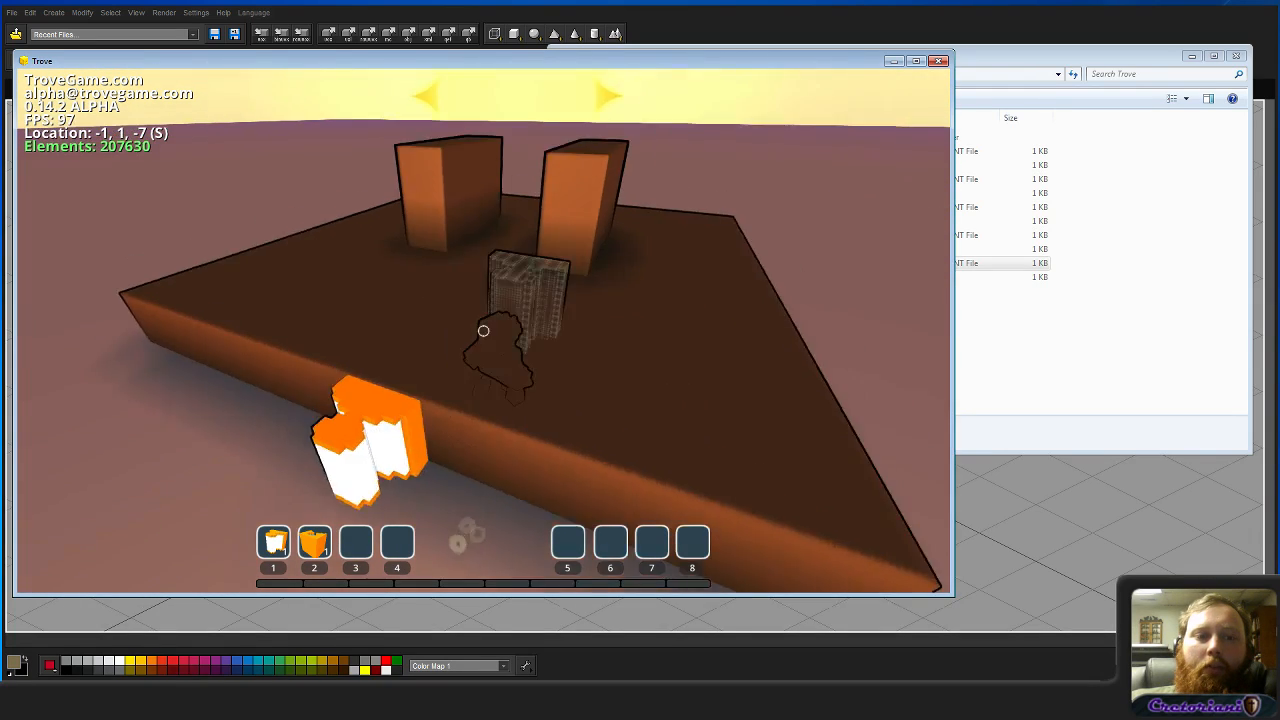
# Step: Pass between the two walls and place the solid orange socket against the middle of the platform's south edge
pyautogui.press('w')
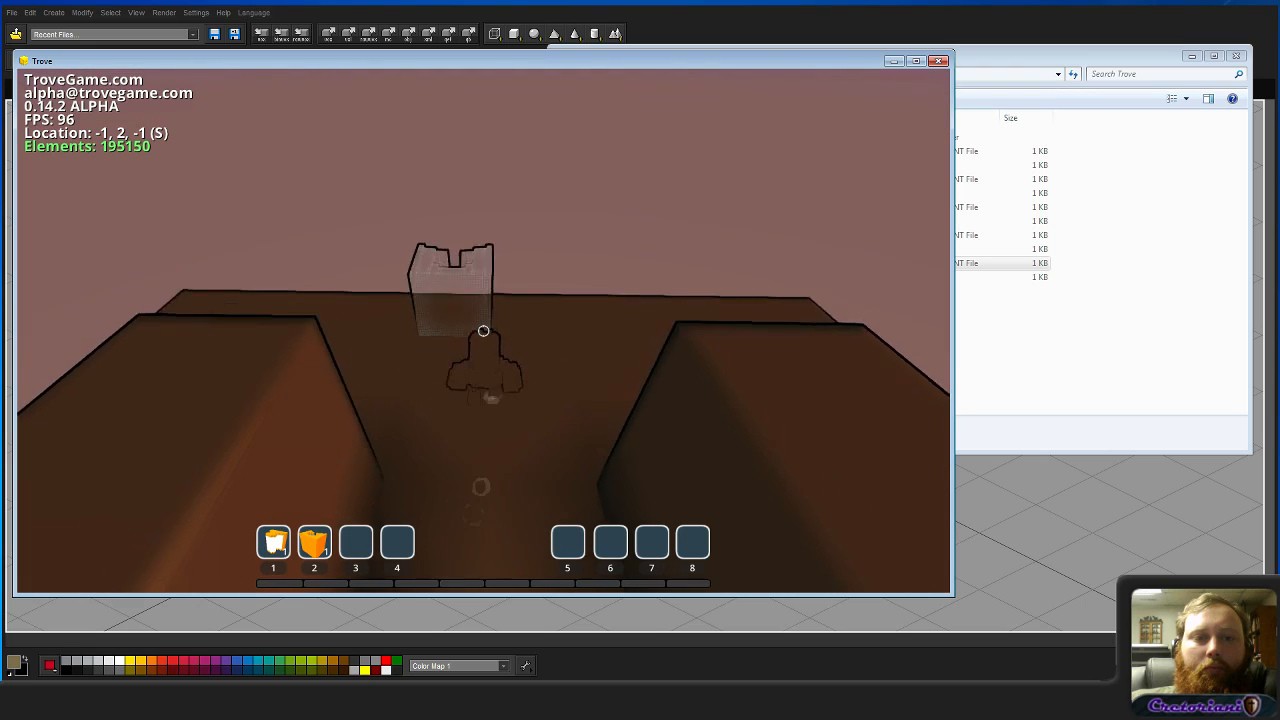
pyautogui.press('w')
pyautogui.click(483, 330)
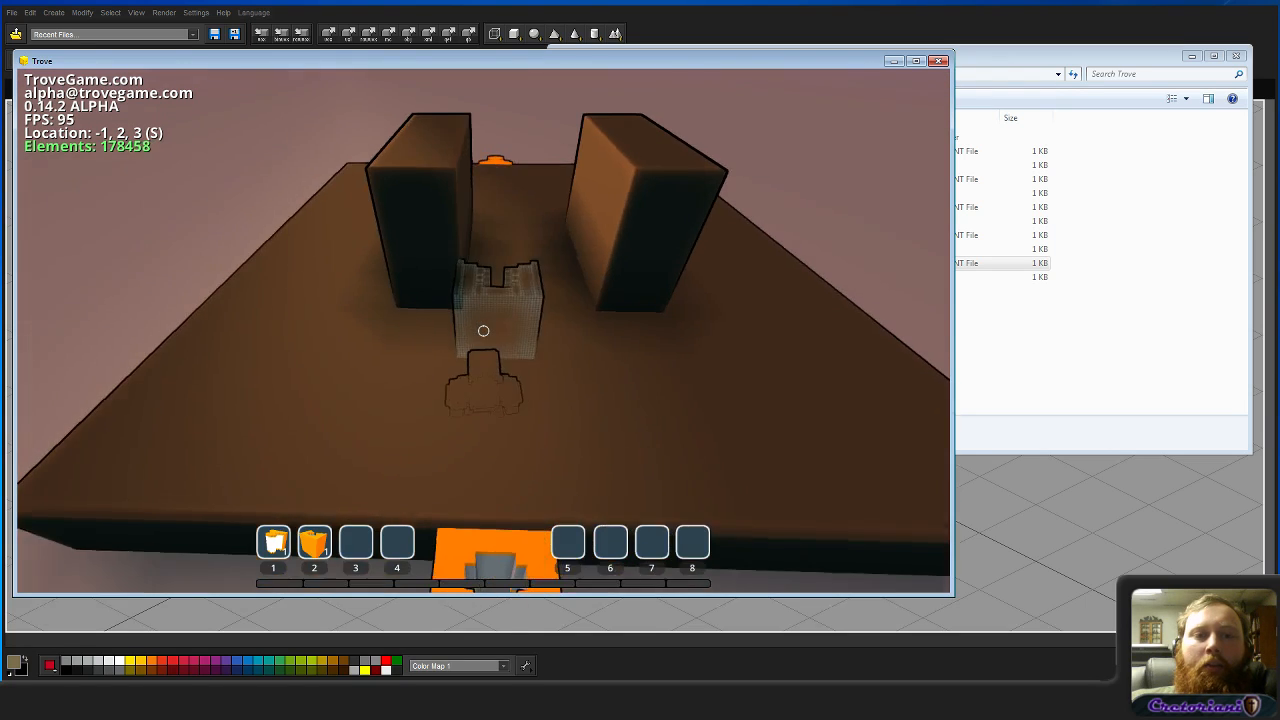
# Step: Leave build mode and examine how the orange plug and socket line up with the passage between the two walls
pyautogui.press('Tab')
pyautogui.press('w')
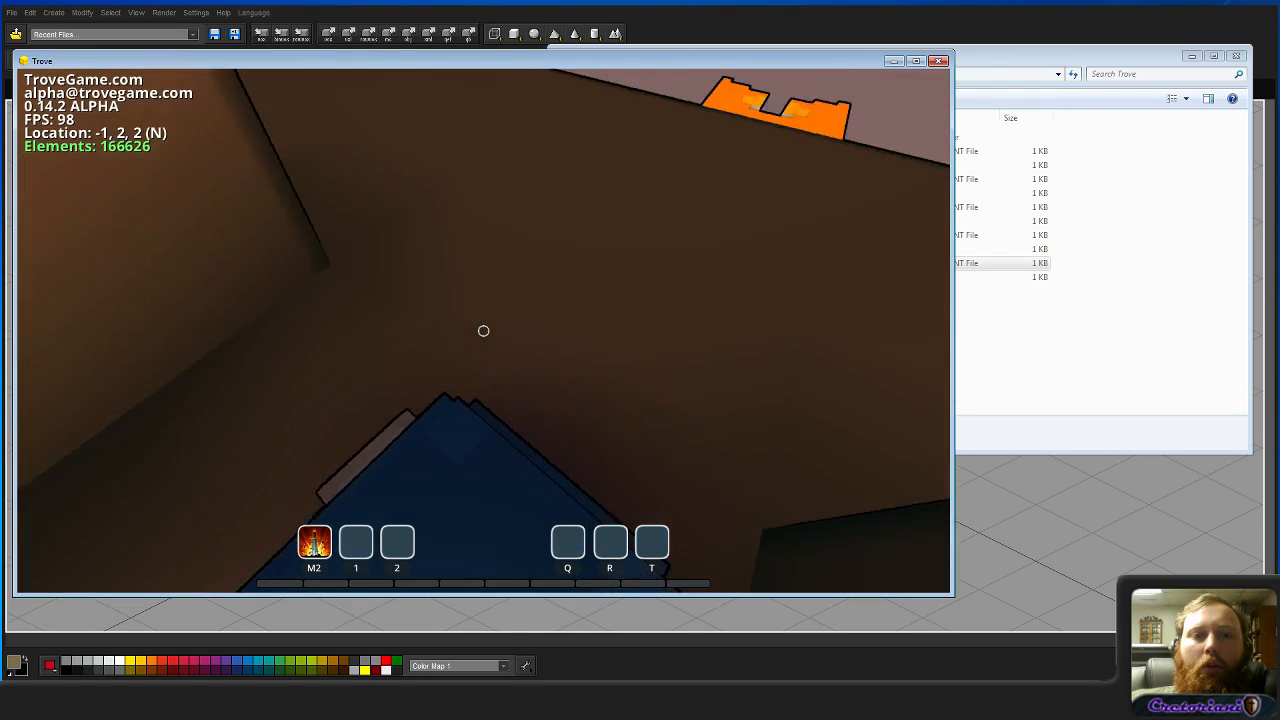
pyautogui.press('w')
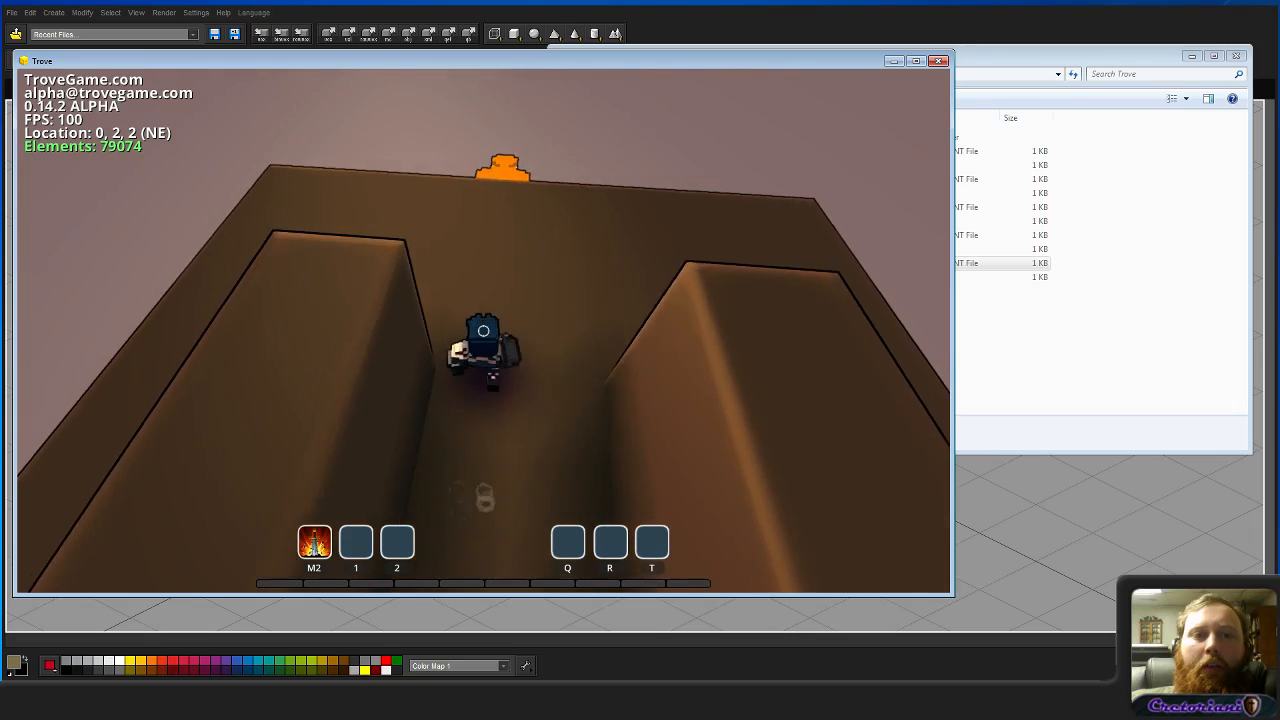
pyautogui.press('w')
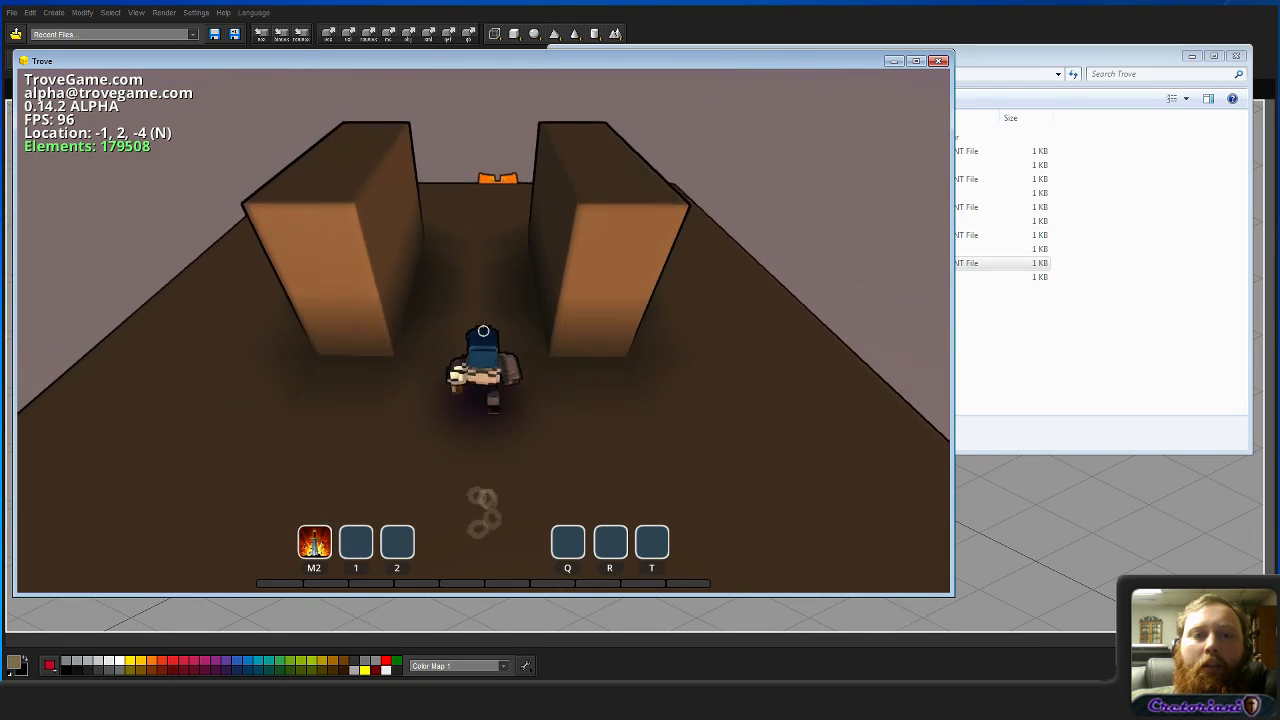
pyautogui.press('w')
pyautogui.press('s')
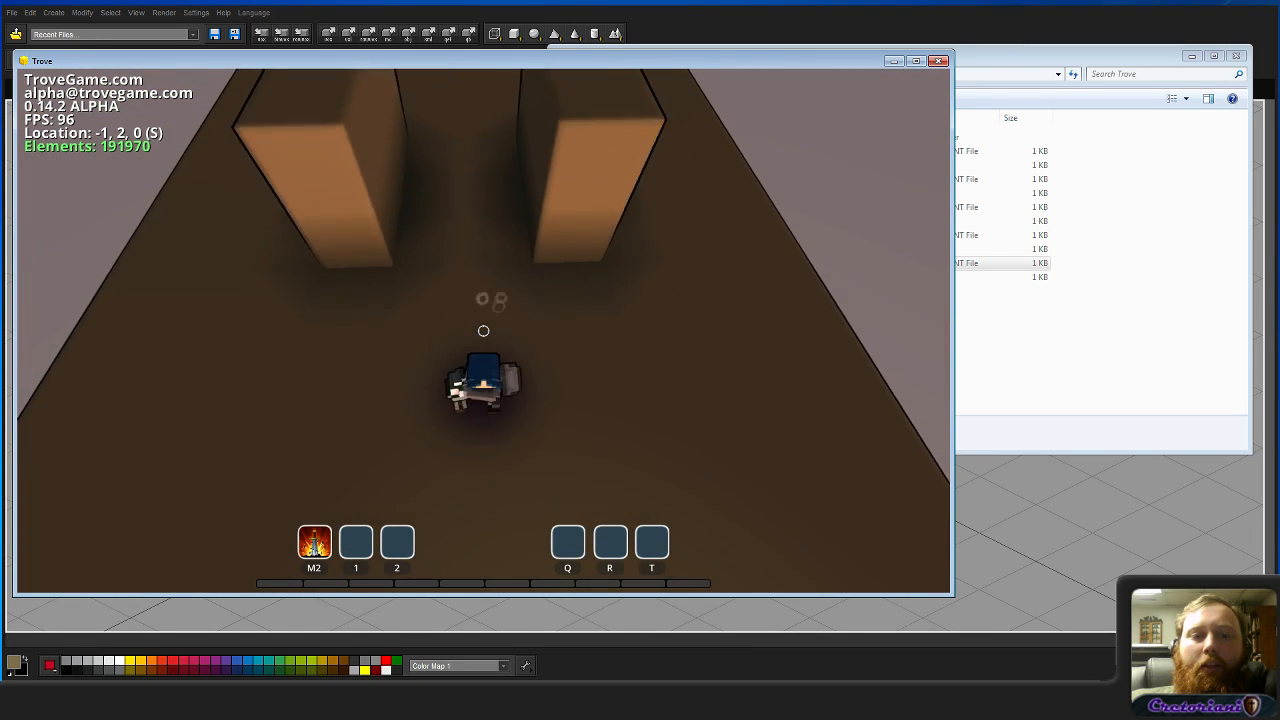
pyautogui.press('s')
pyautogui.press('w')
pyautogui.press('s')
pyautogui.press('w')
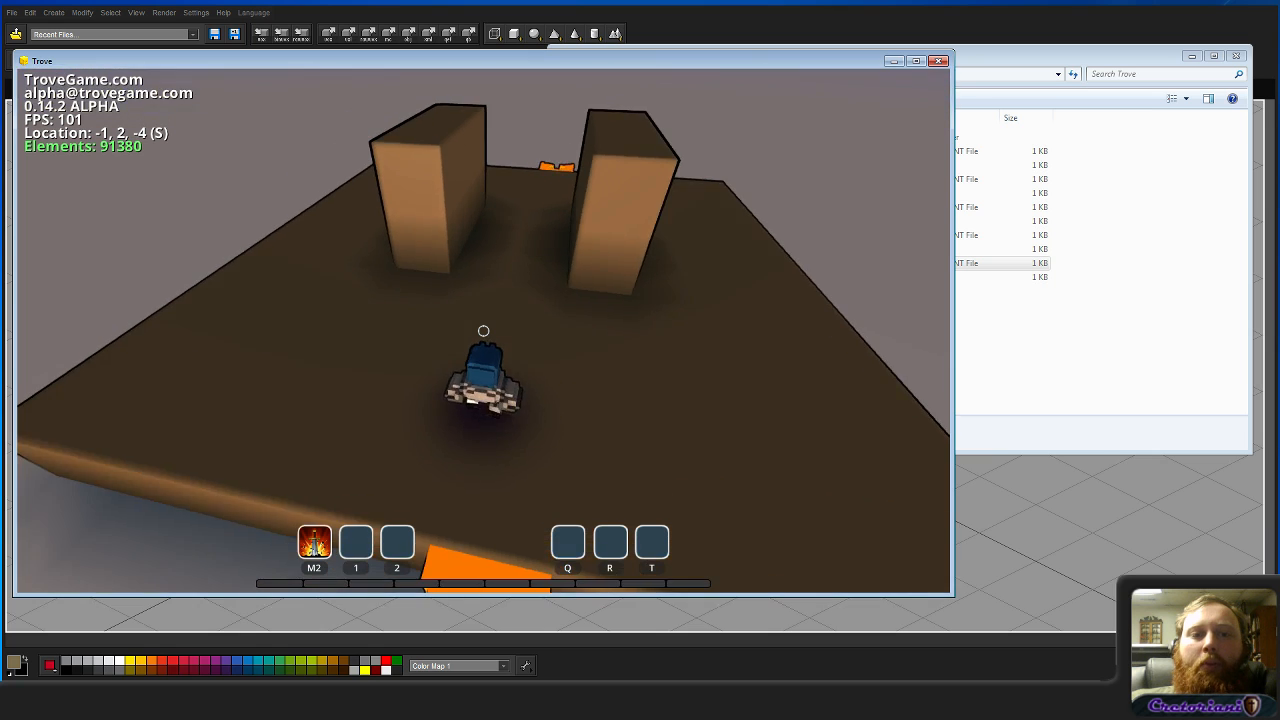
pyautogui.press('s')
pyautogui.press('w')
pyautogui.press('s')
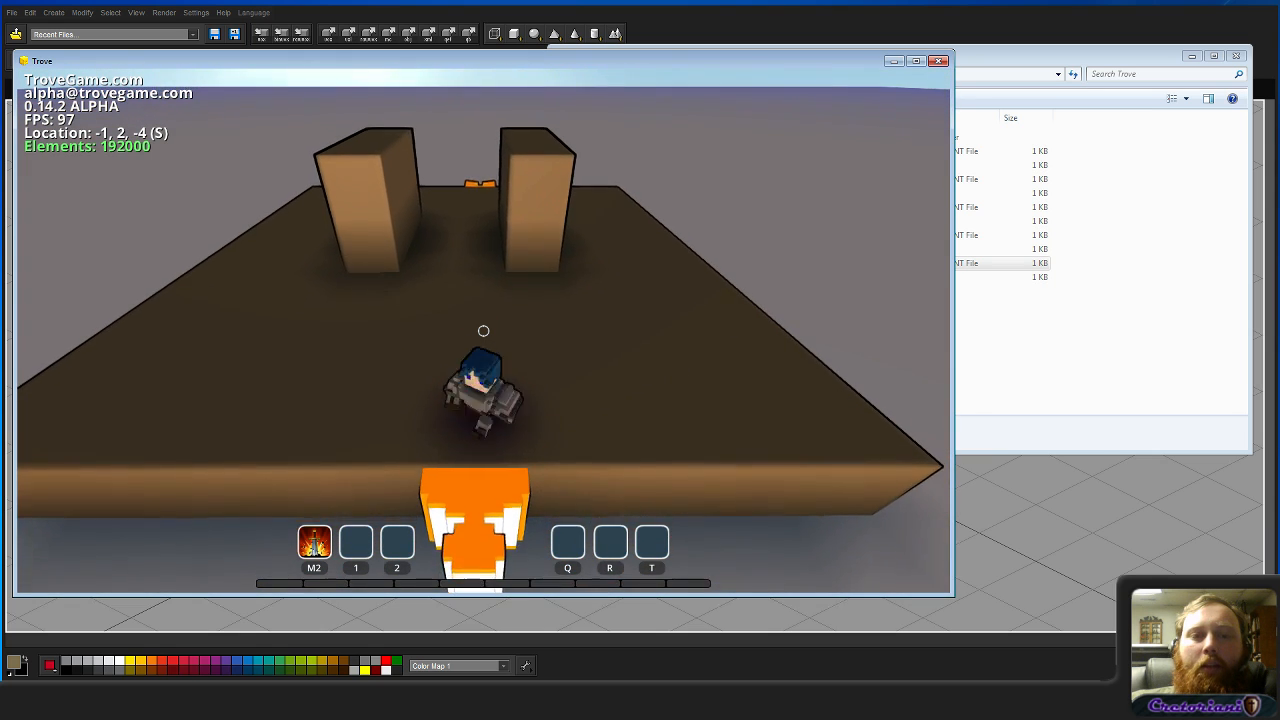
pyautogui.press('w')
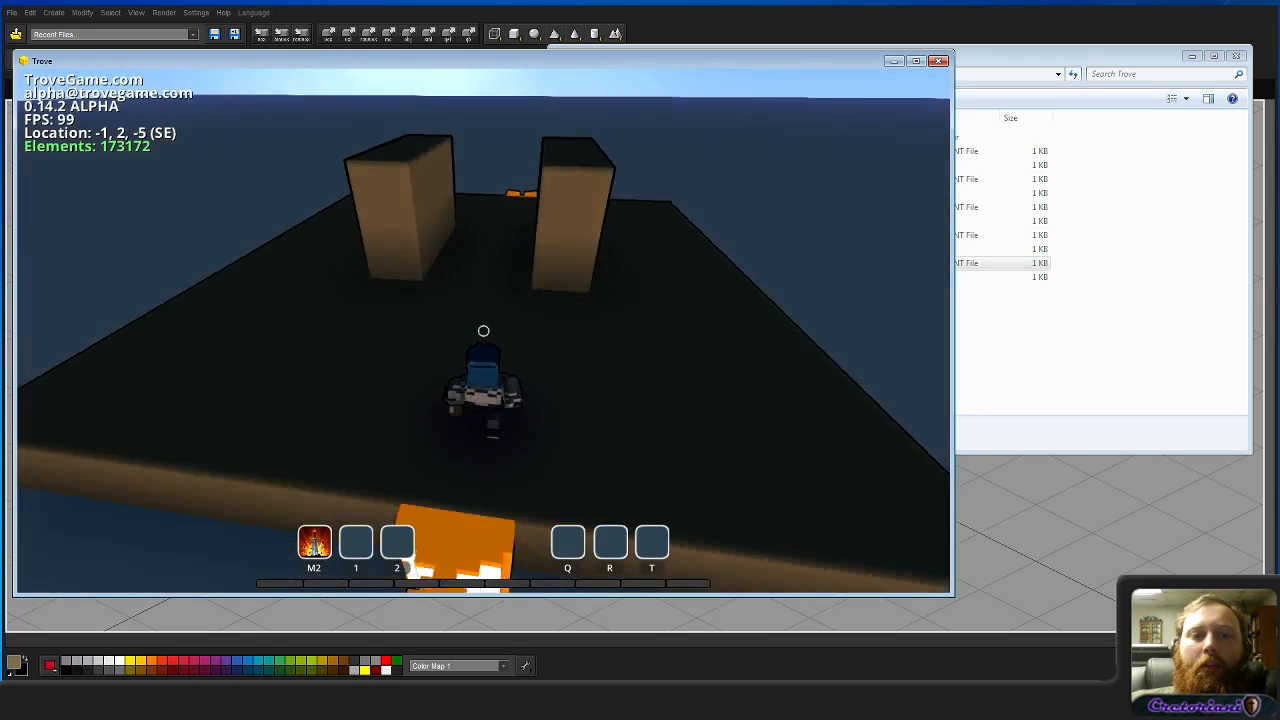
pyautogui.press('w')
pyautogui.press('w')
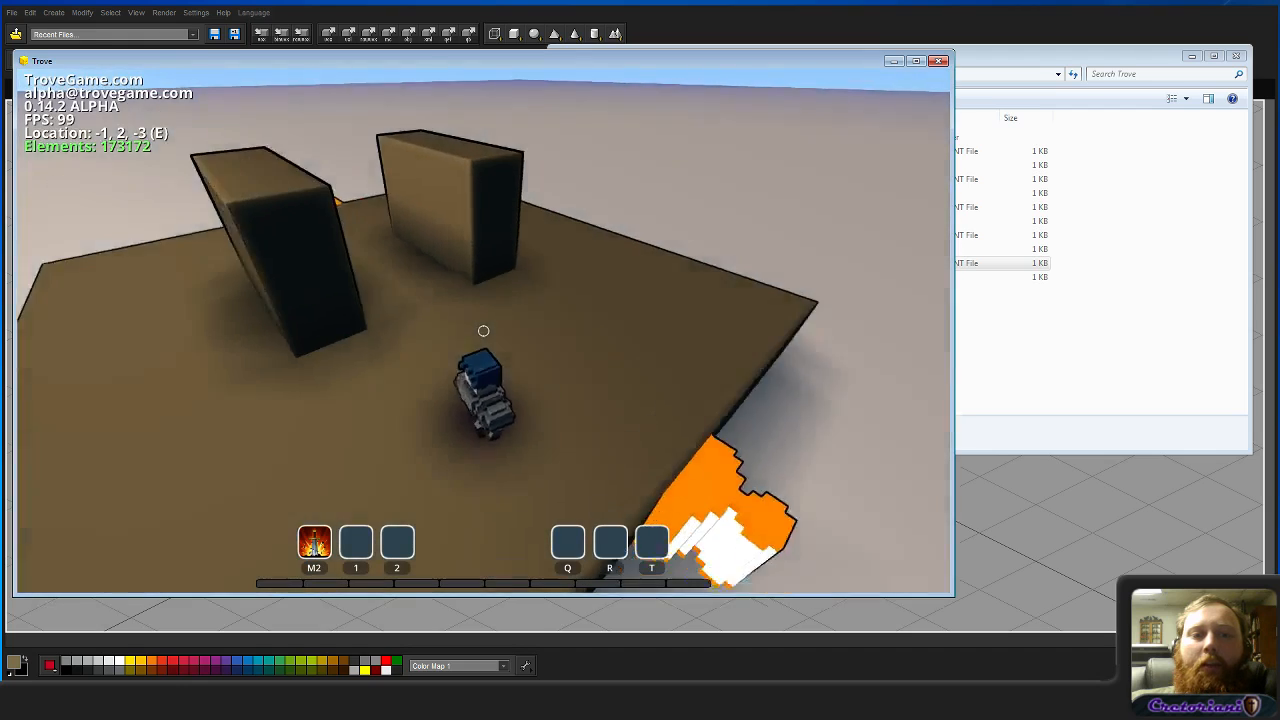
pyautogui.press('d')
pyautogui.press('w')
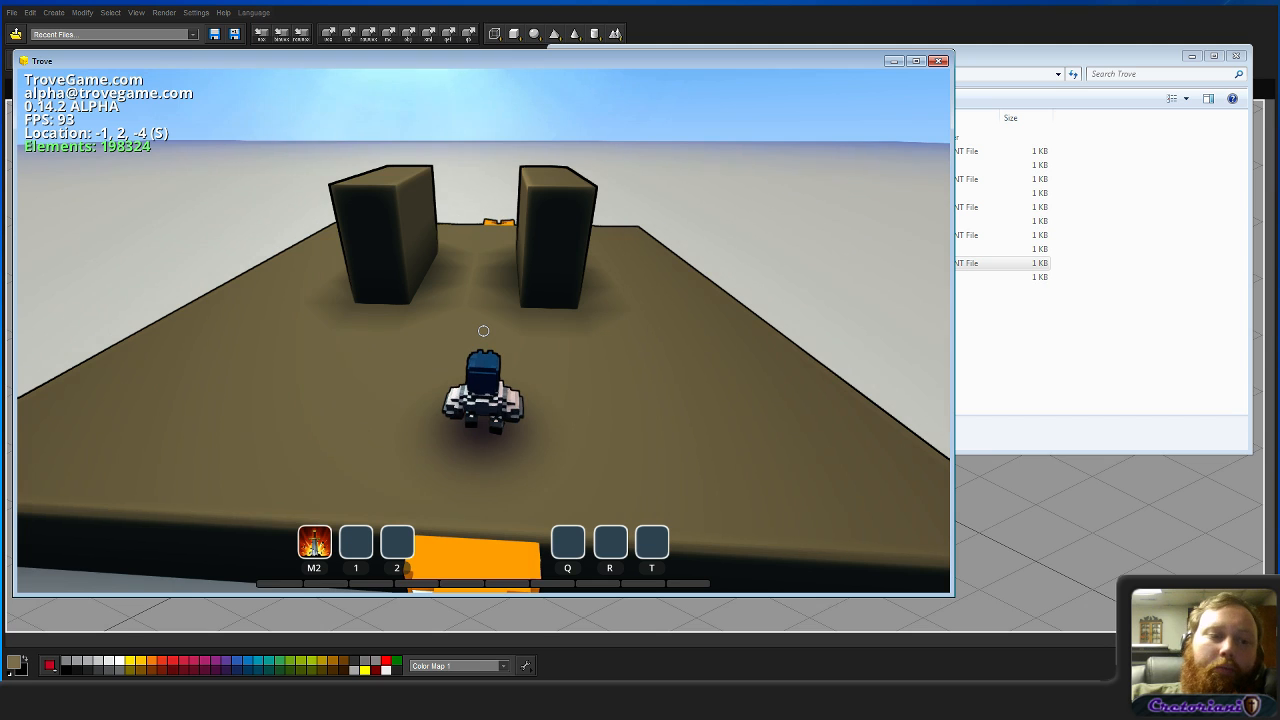
# Step: Save the walls blueprint with the /save command
pyautogui.press('Return')
pyautogui.write('/sa')
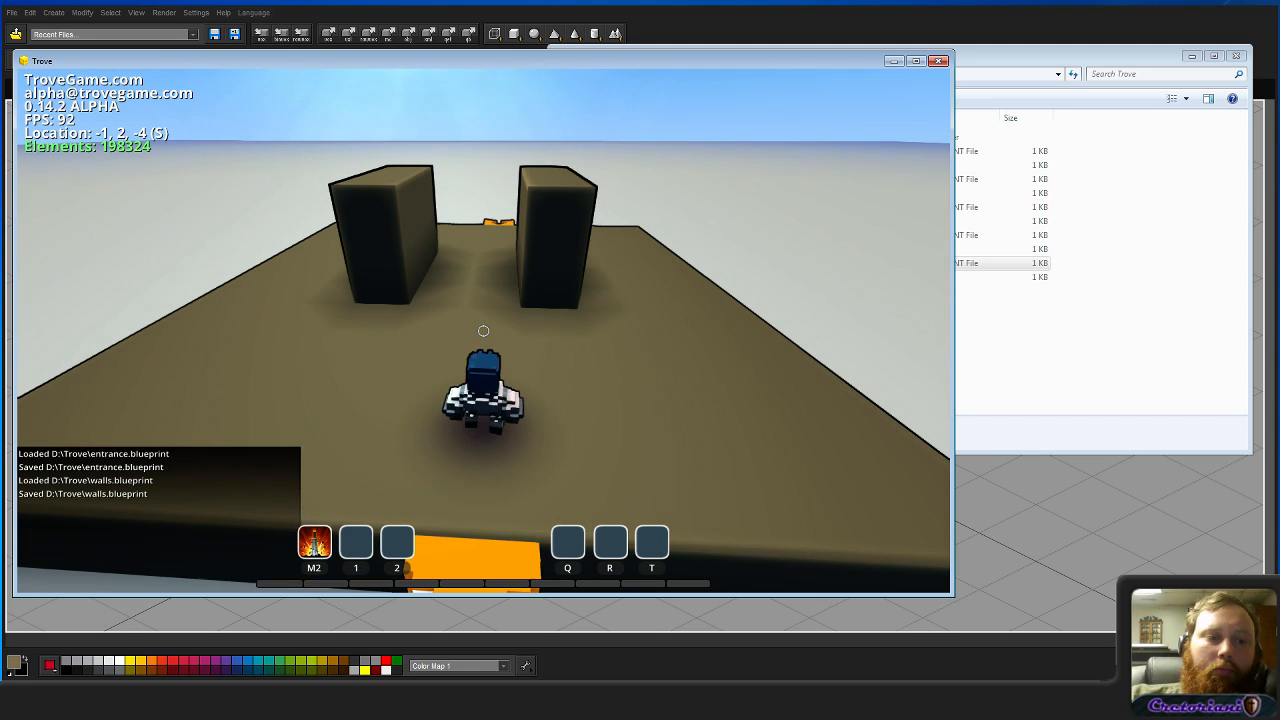
# Step: Load entrance.blueprint from the Trove folder into the game world and dismiss the options menu
pyautogui.press('Escape')
pyautogui.click(1021, 337)
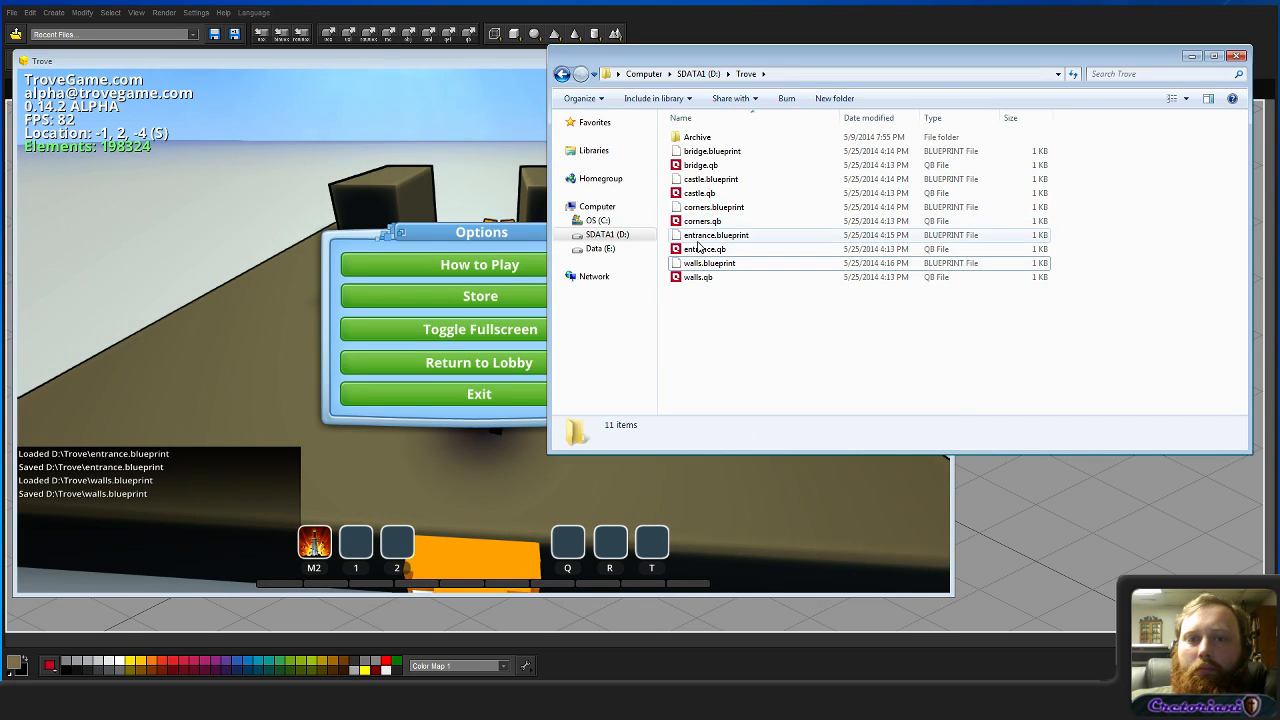
pyautogui.moveTo(699, 240); pyautogui.dragTo(222, 248)
pyautogui.click(377, 66)
pyautogui.press('Escape')
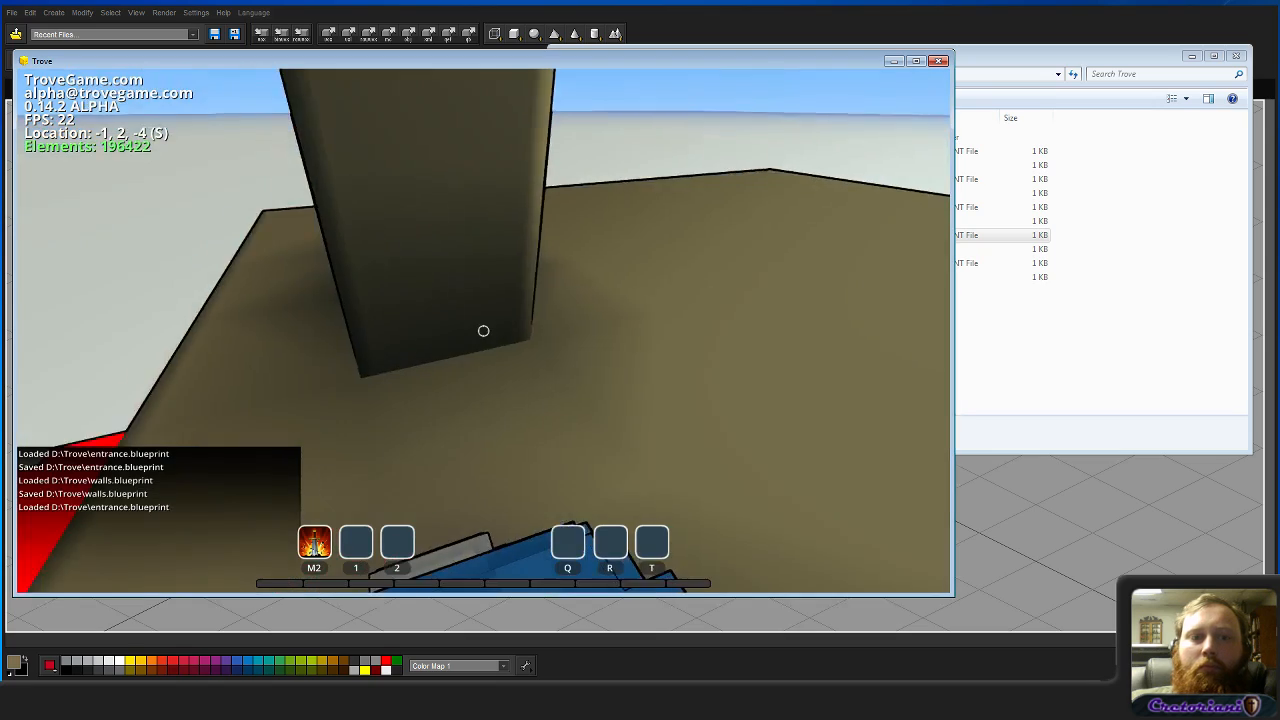
# Step: Enter build mode, climb onto the entrance platform and place the solid orange socket against the middle of its east edge
pyautogui.press('s')
pyautogui.press('s')
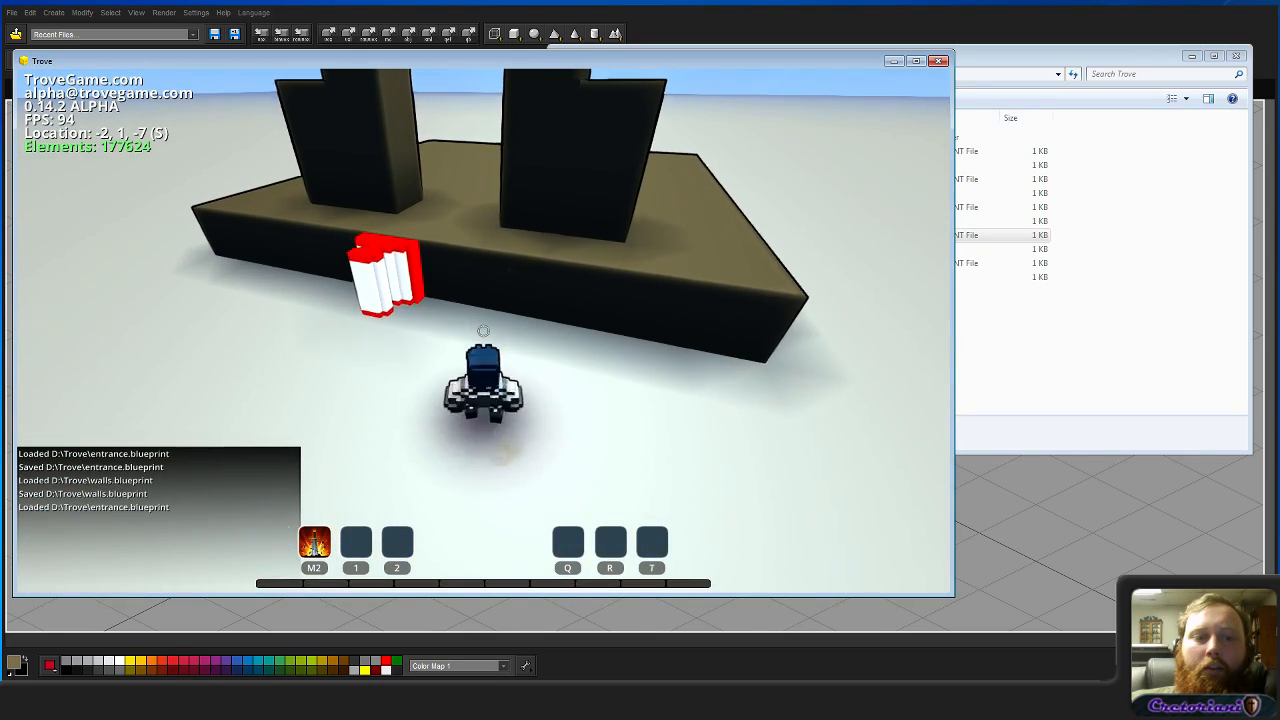
pyautogui.press('Tab')
pyautogui.press('w')
pyautogui.press('space')
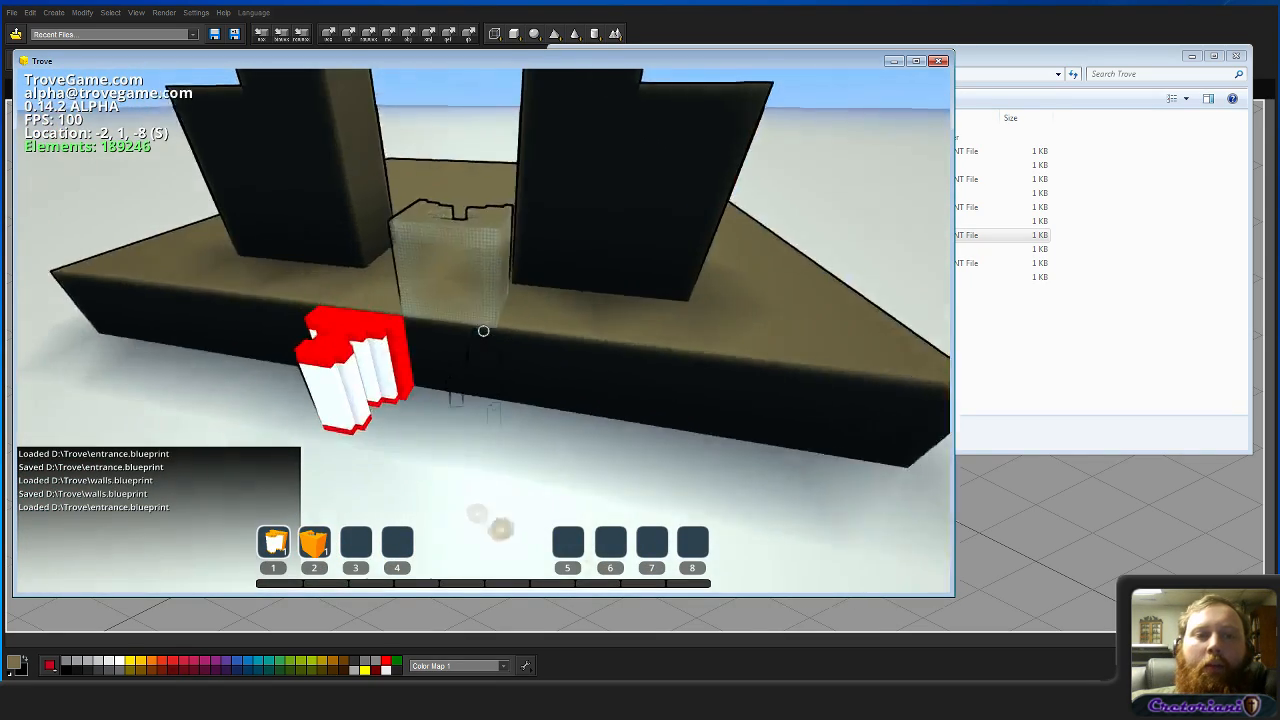
pyautogui.press('w')
pyautogui.press('d')
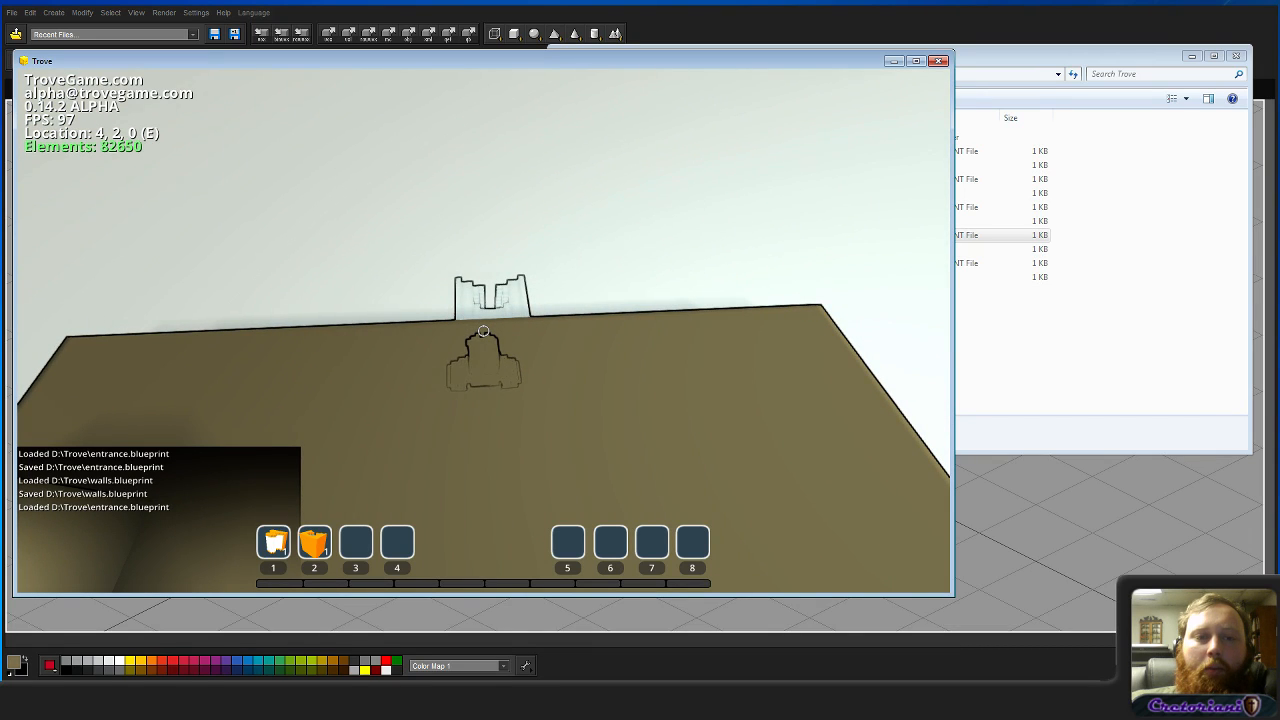
pyautogui.click(483, 331)
pyautogui.press('s')
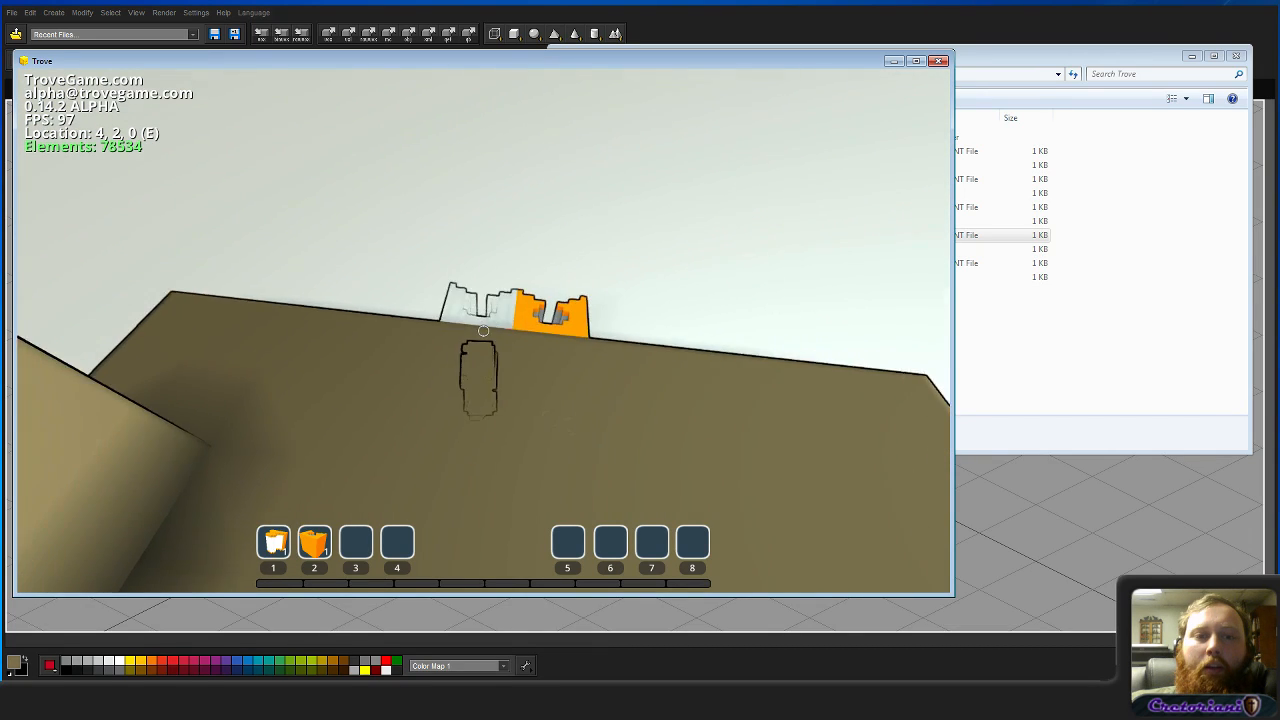
pyautogui.press('a')
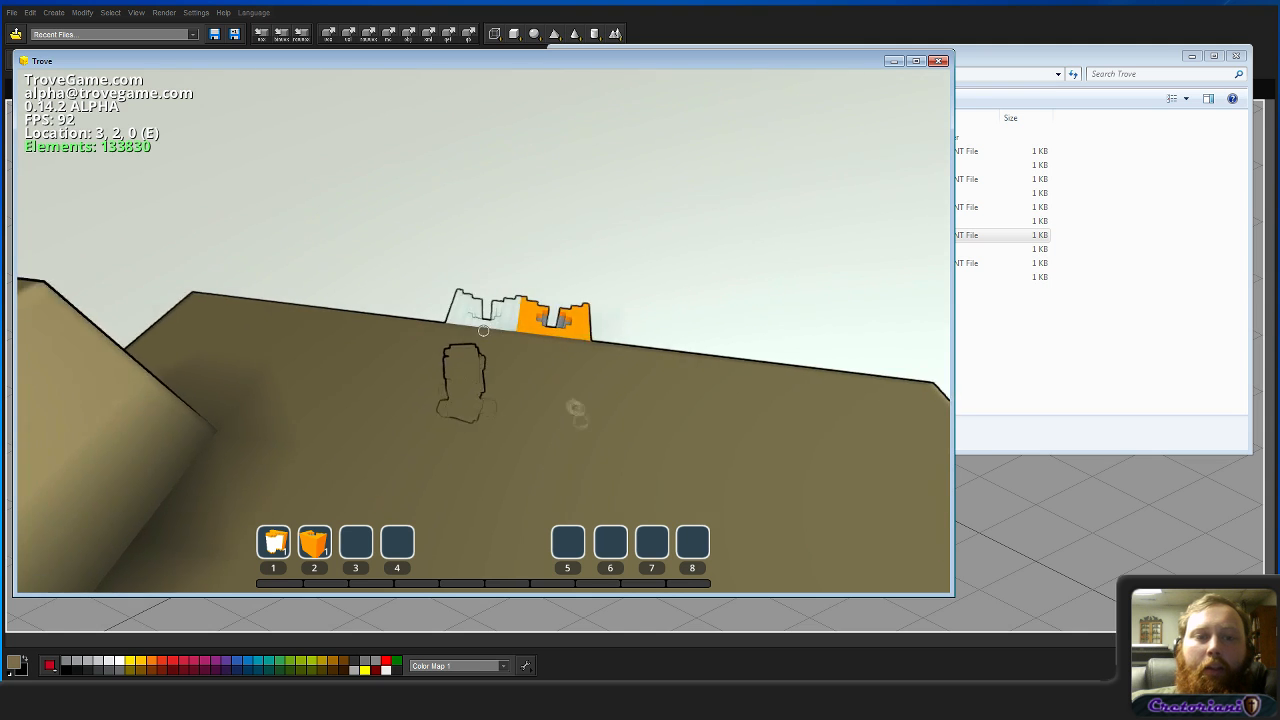
pyautogui.press('d')
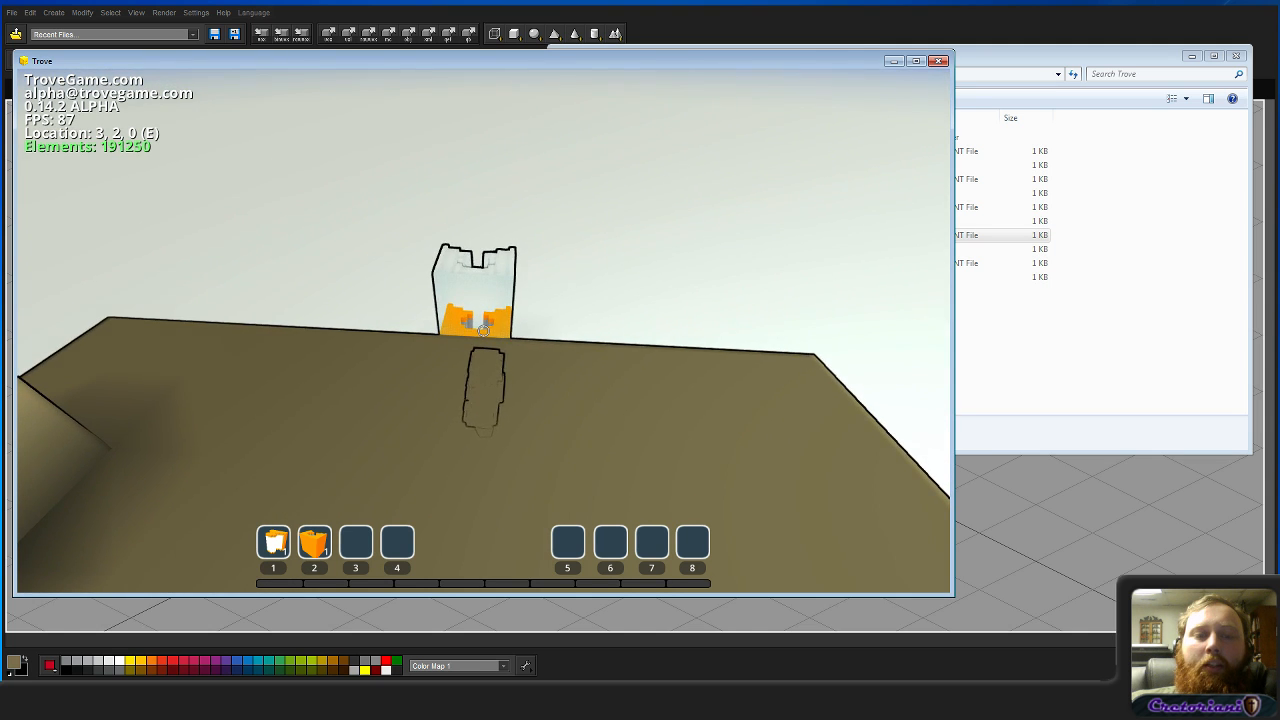
pyautogui.press('a')
pyautogui.press('d')
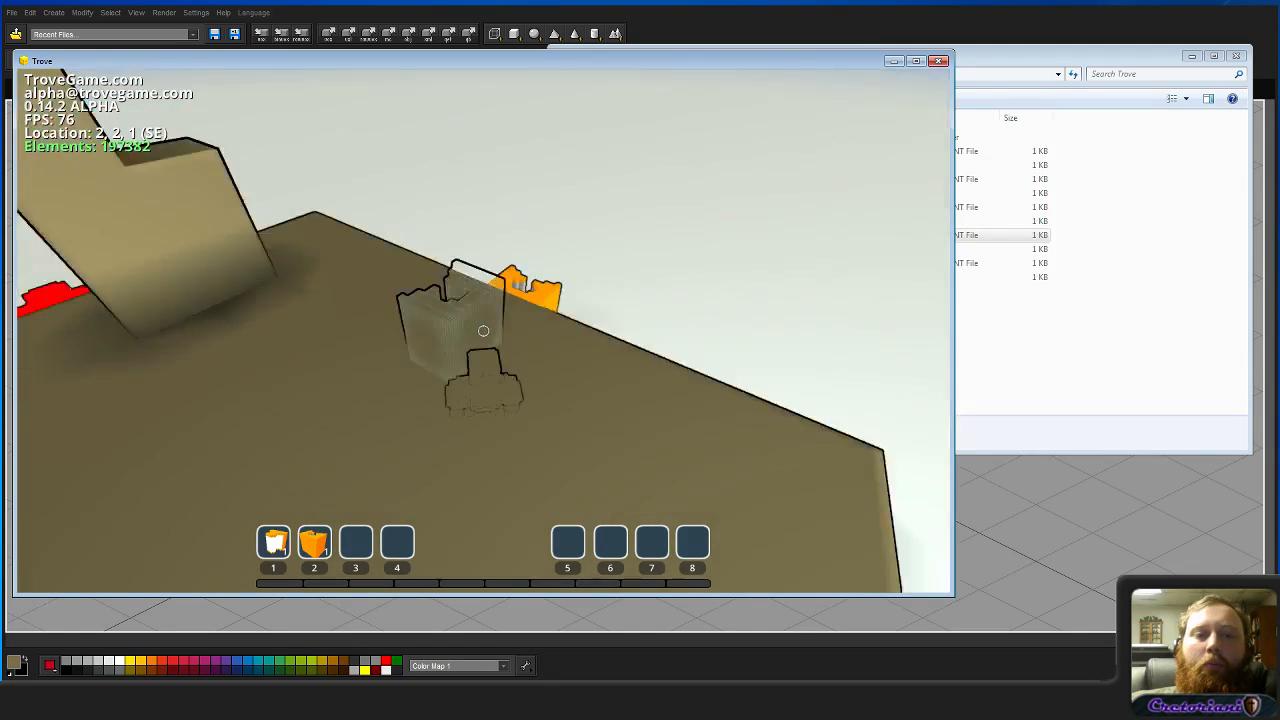
# Step: Equip the solid orange socket in slot 1, the solid blue socket in slot 2 and the solid purple socket in slot 3
pyautogui.press('d')
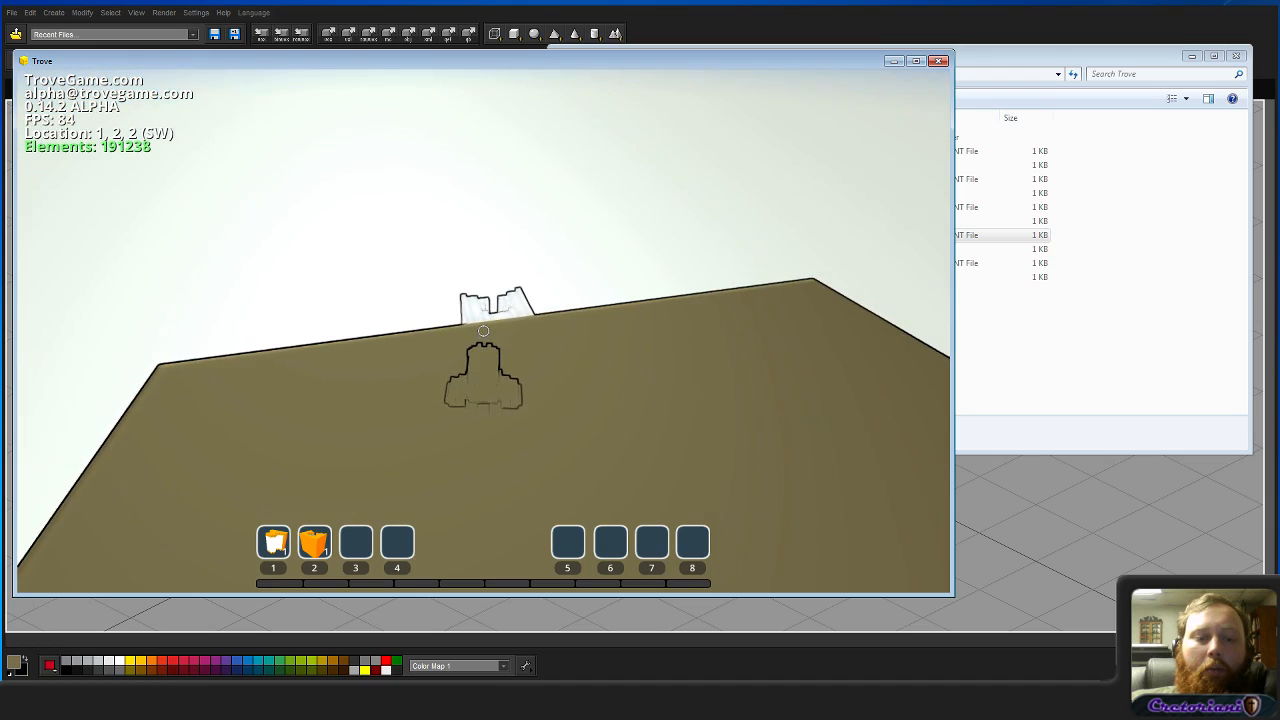
pyautogui.press('i')
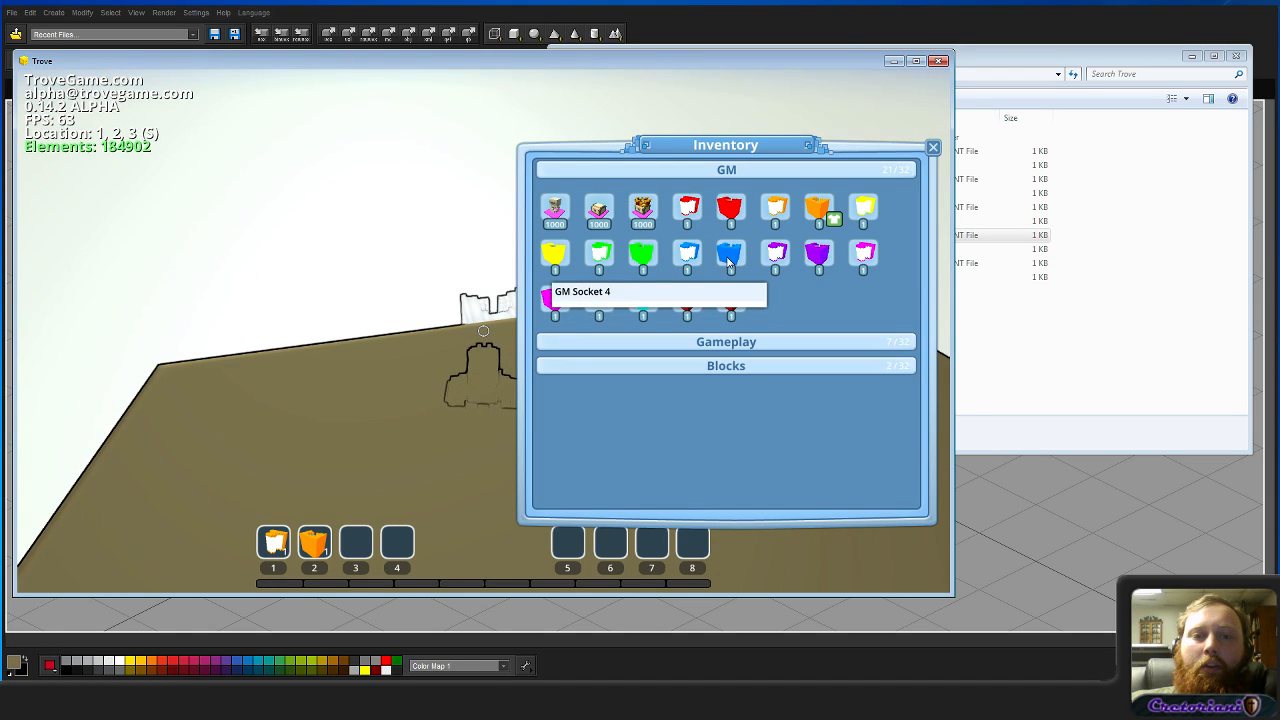
pyautogui.moveTo(729, 262); pyautogui.dragTo(318, 501)
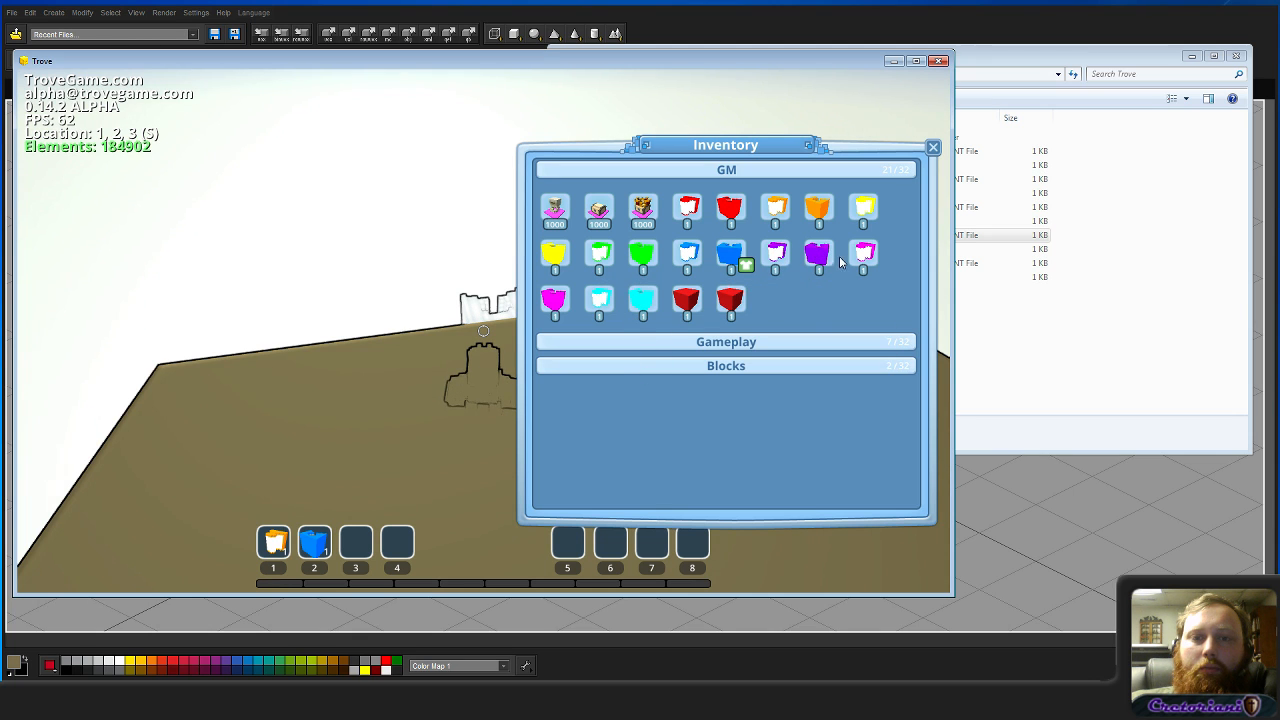
pyautogui.moveTo(820, 256); pyautogui.dragTo(357, 551)
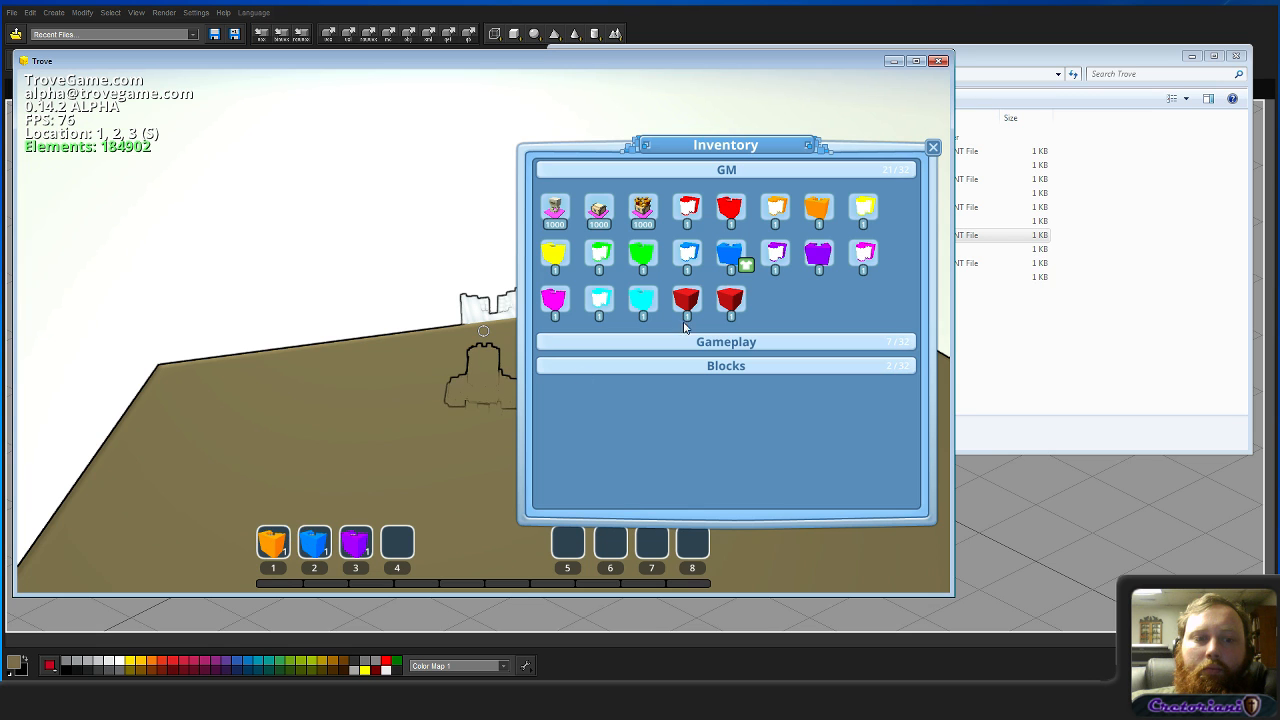
pyautogui.press('i')
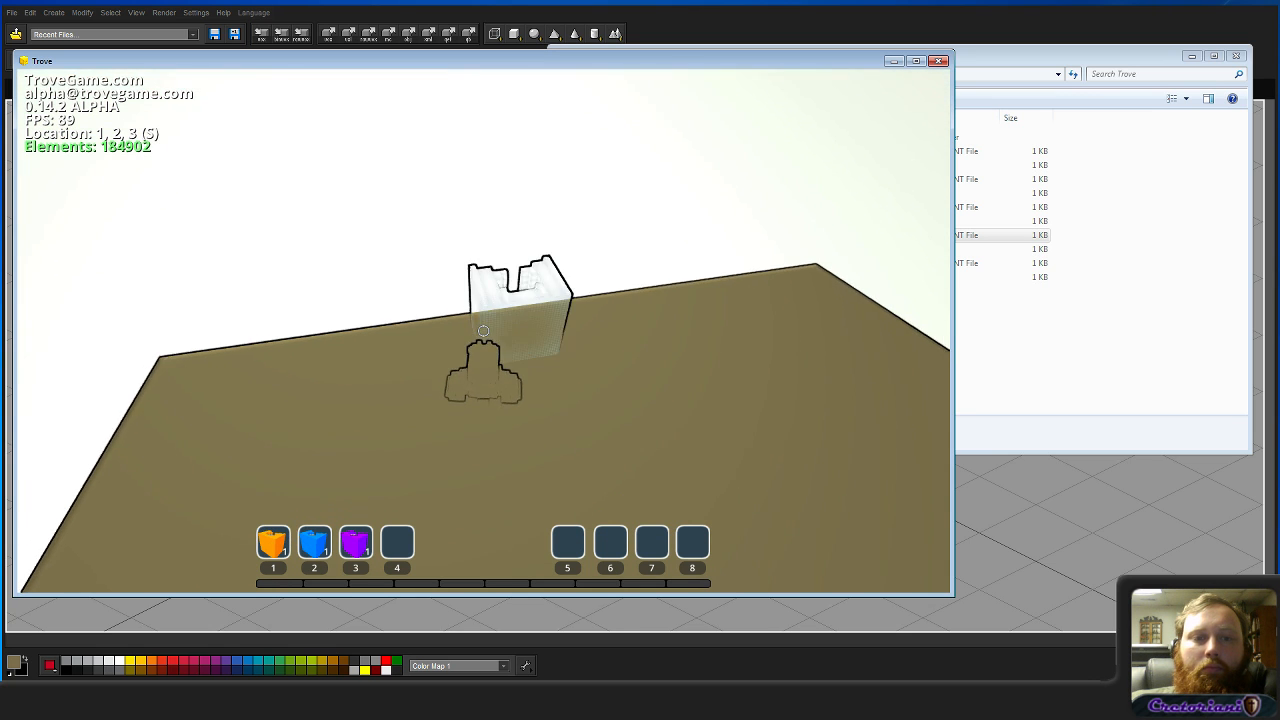
# Step: Place the blue socket against the entrance platform's south edge and the purple socket against its west edge
pyautogui.press('d')
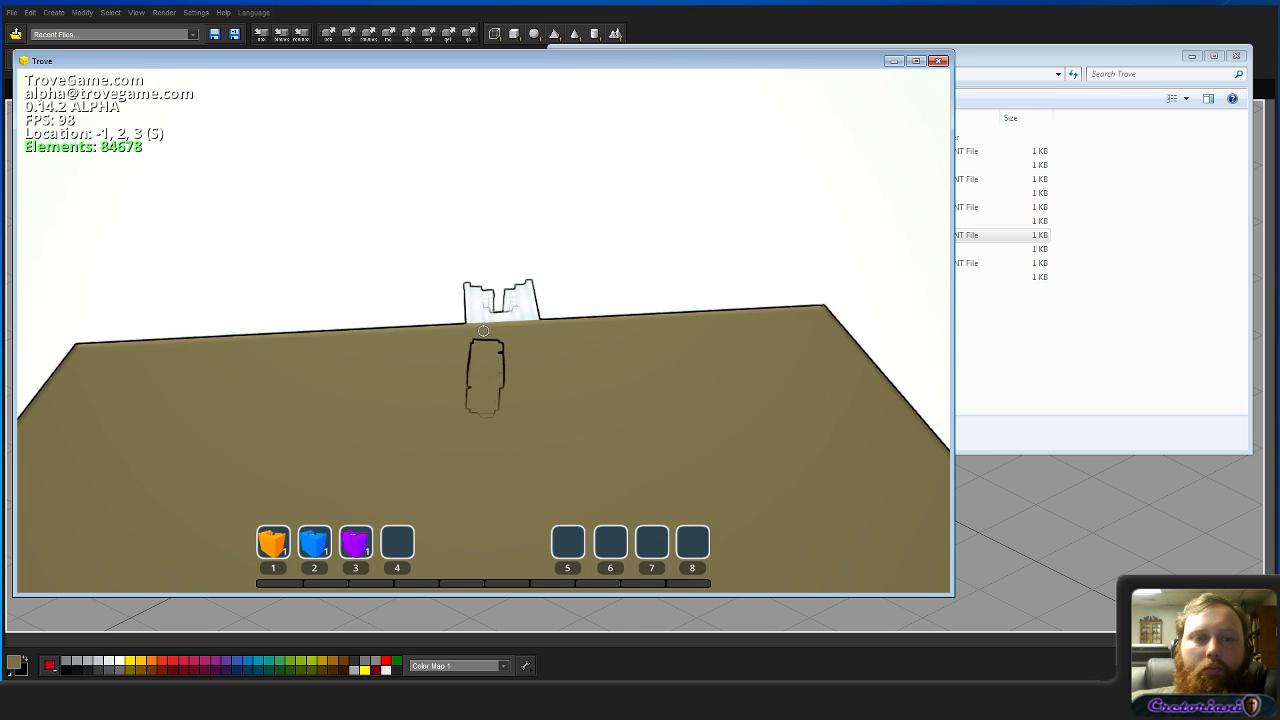
pyautogui.press('d')
pyautogui.press('d')
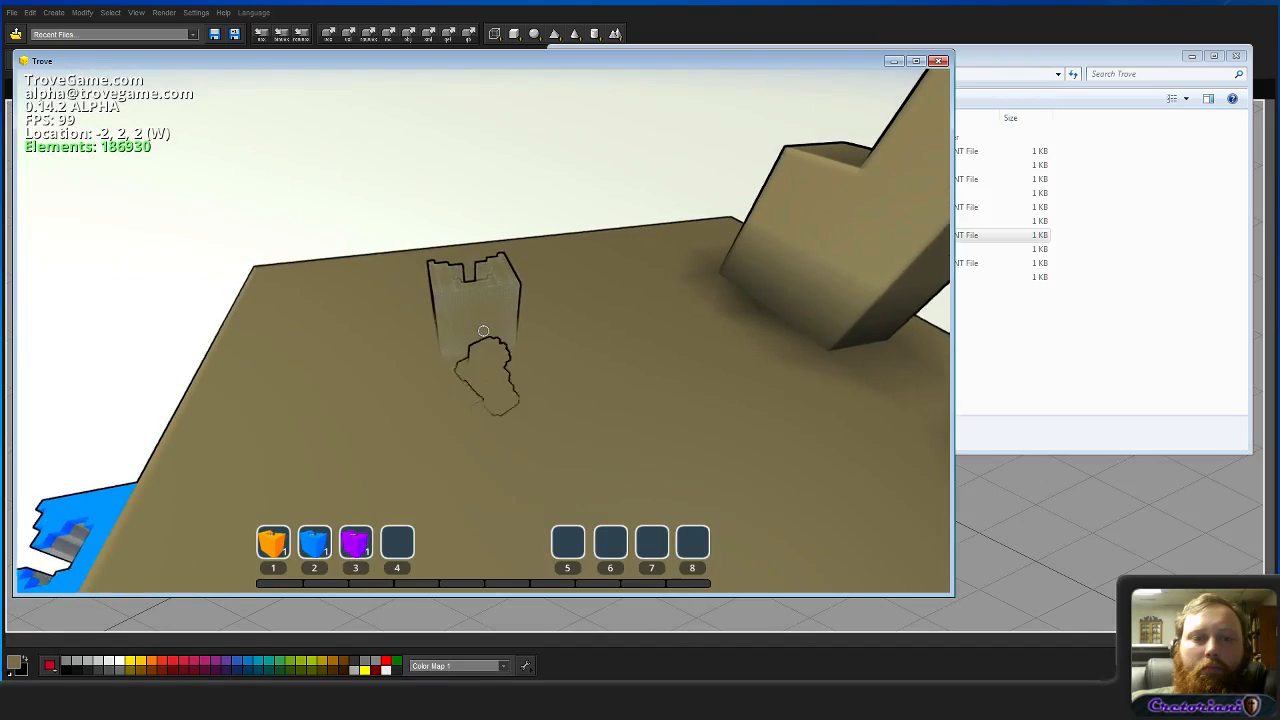
pyautogui.press('w')
pyautogui.press('3')
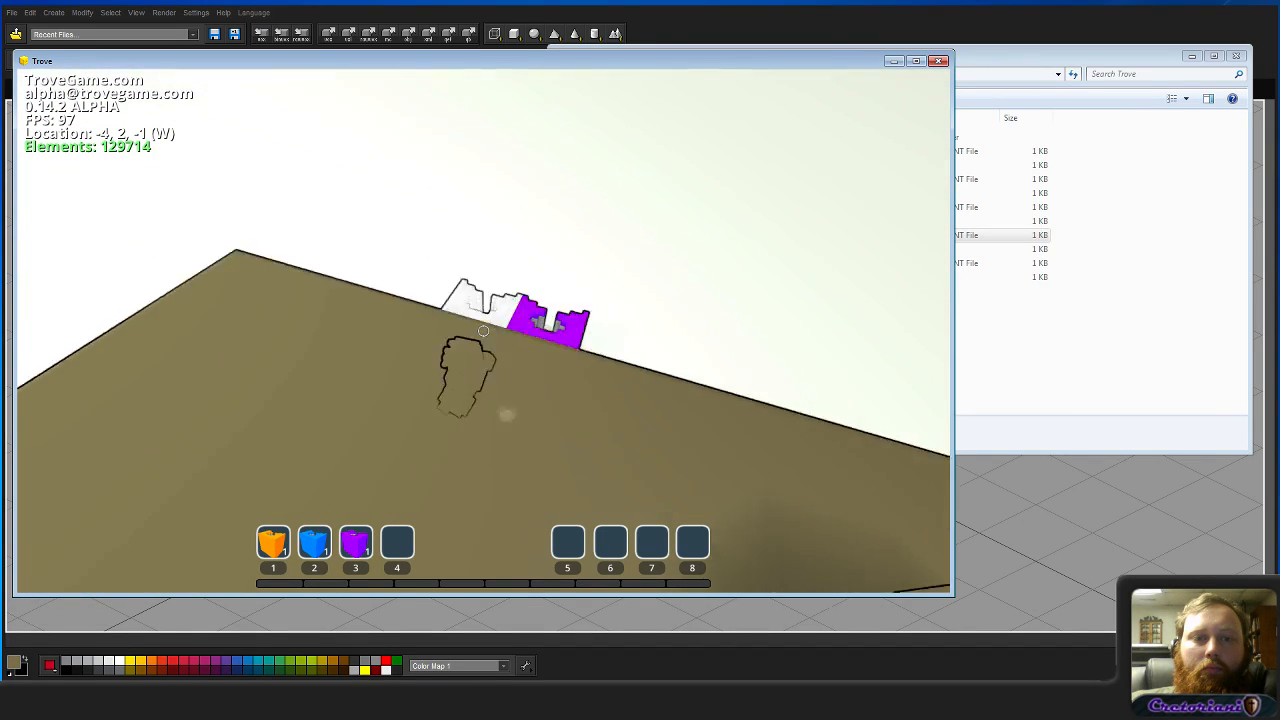
pyautogui.press('a')
# Step: Equip the purple plug in slot 5, the blue plug in slot 6 and the orange plug in slot 7
pyautogui.press('b')
pyautogui.moveTo(770, 265); pyautogui.dragTo(614, 498)
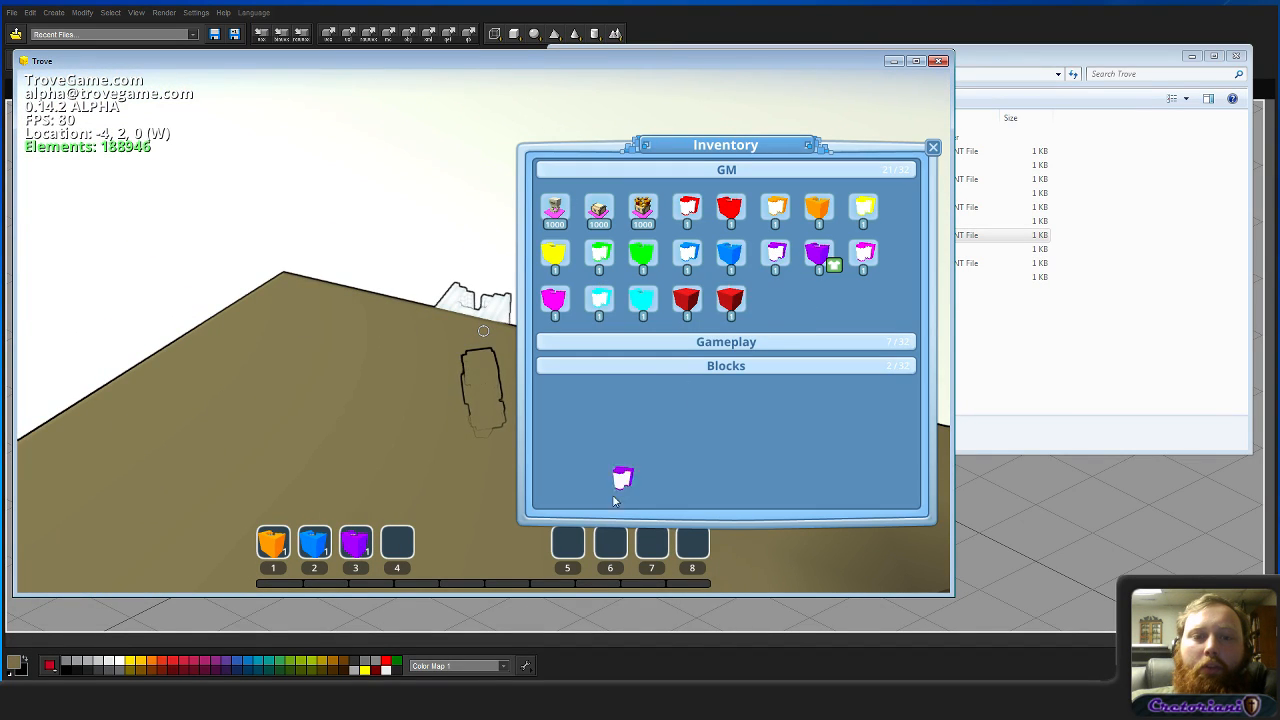
pyautogui.moveTo(557, 548); pyautogui.dragTo(560, 545)
pyautogui.moveTo(688, 253); pyautogui.dragTo(686, 349)
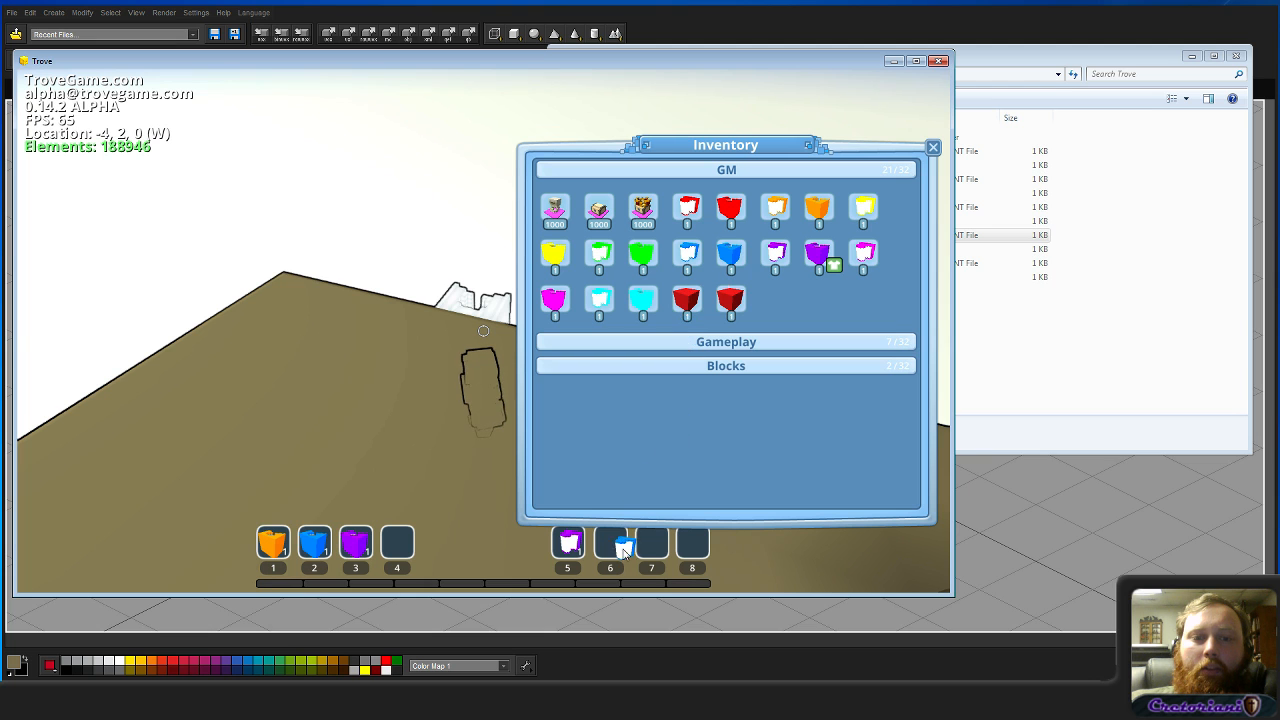
pyautogui.moveTo(623, 551); pyautogui.dragTo(612, 545)
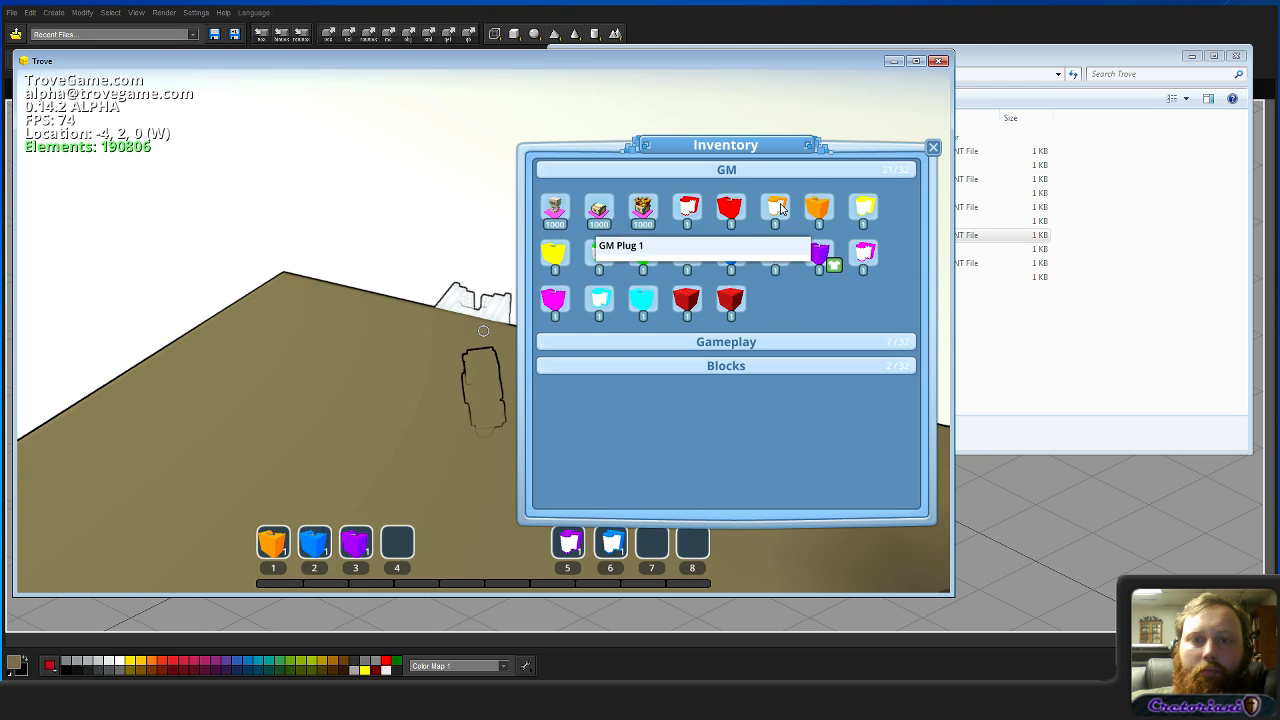
pyautogui.moveTo(780, 208); pyautogui.dragTo(706, 524)
pyautogui.press('Escape')
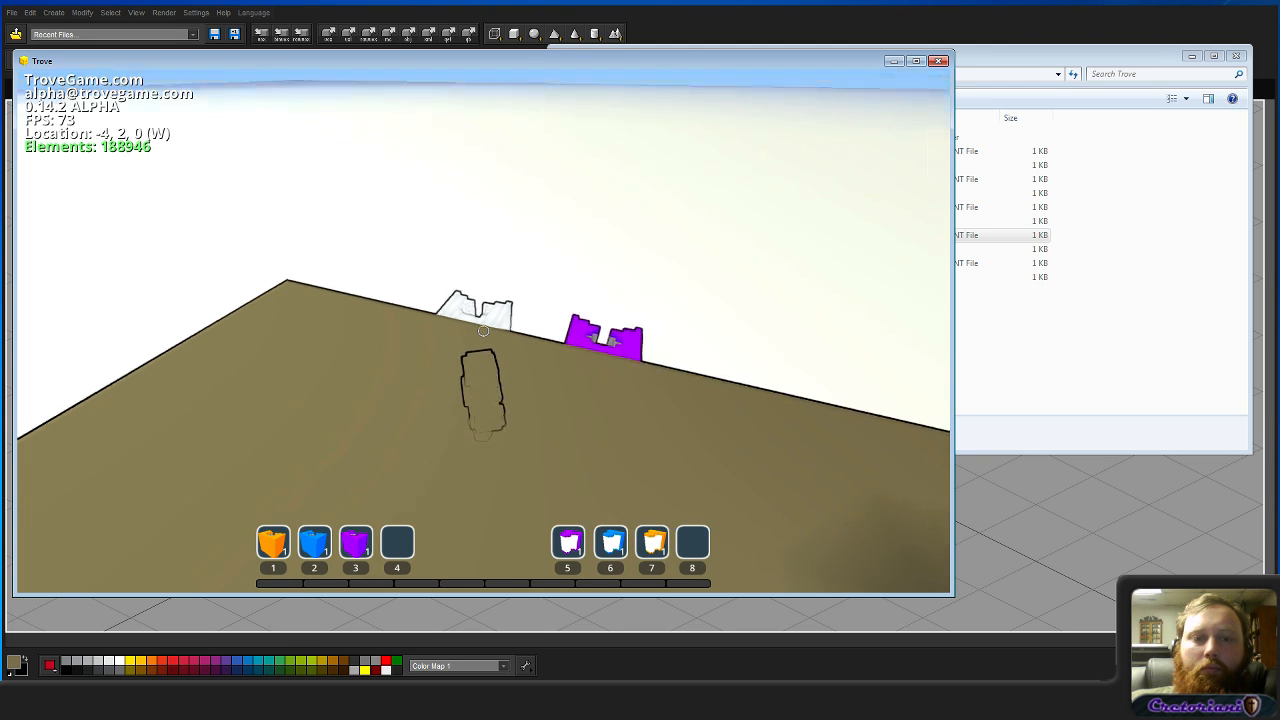
# Step: Leave build mode and save the socketed entrance piece to entrance.blueprint in the Trove folder
pyautogui.press('Tab')
pyautogui.press('w')
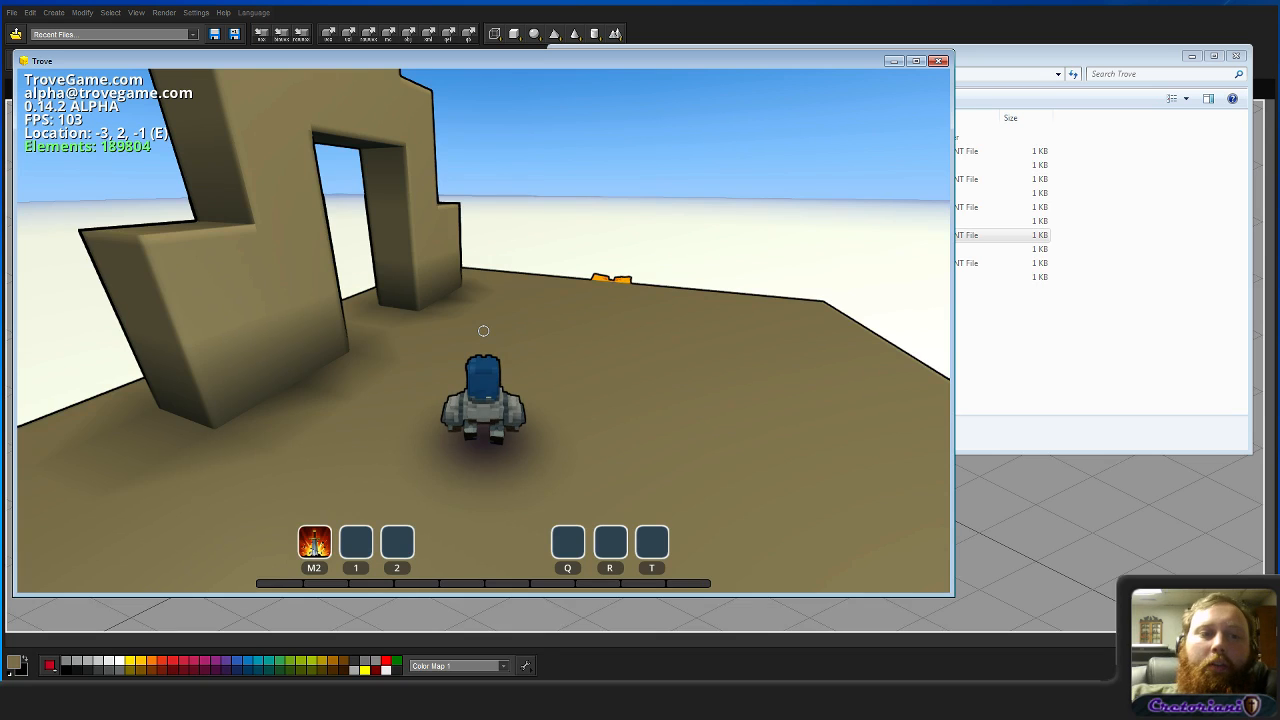
pyautogui.press('Return')
pyautogui.write('/load')
pyautogui.press('Escape')
# Step: Walk around the entrance platform and examine the orange, blue and purple sockets along its east, south and west edges
pyautogui.press('w')
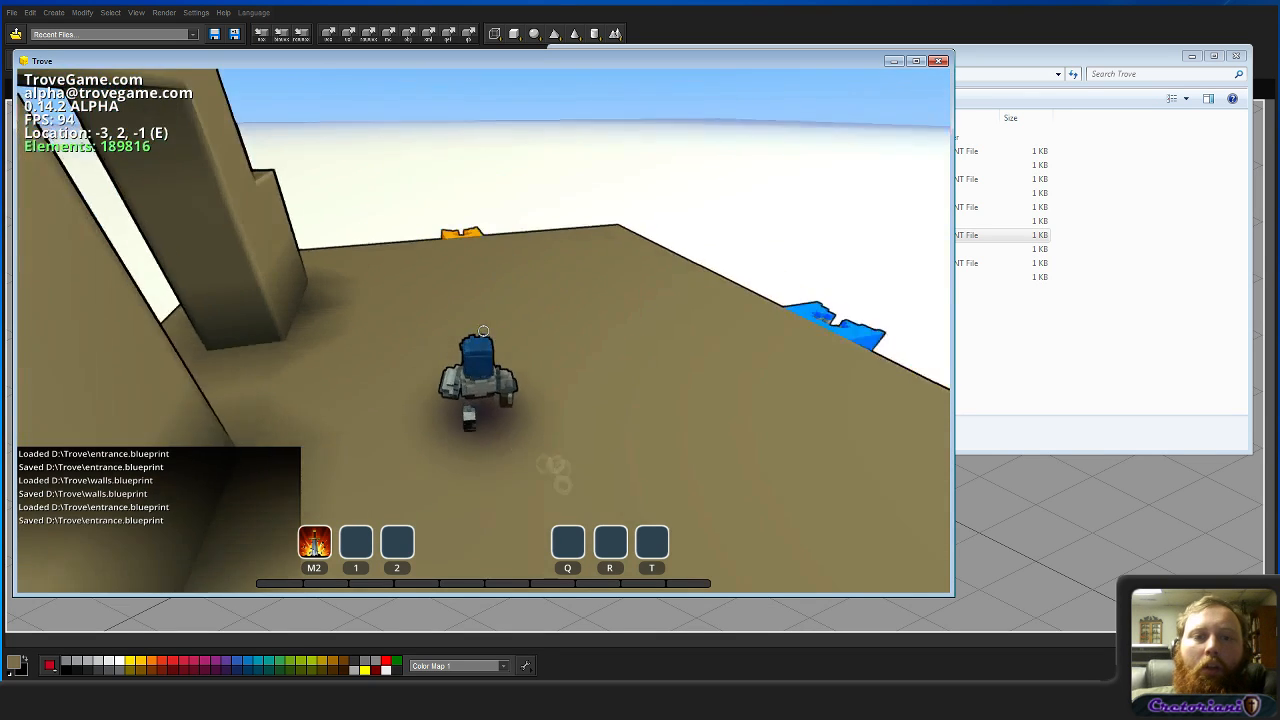
pyautogui.press('w')
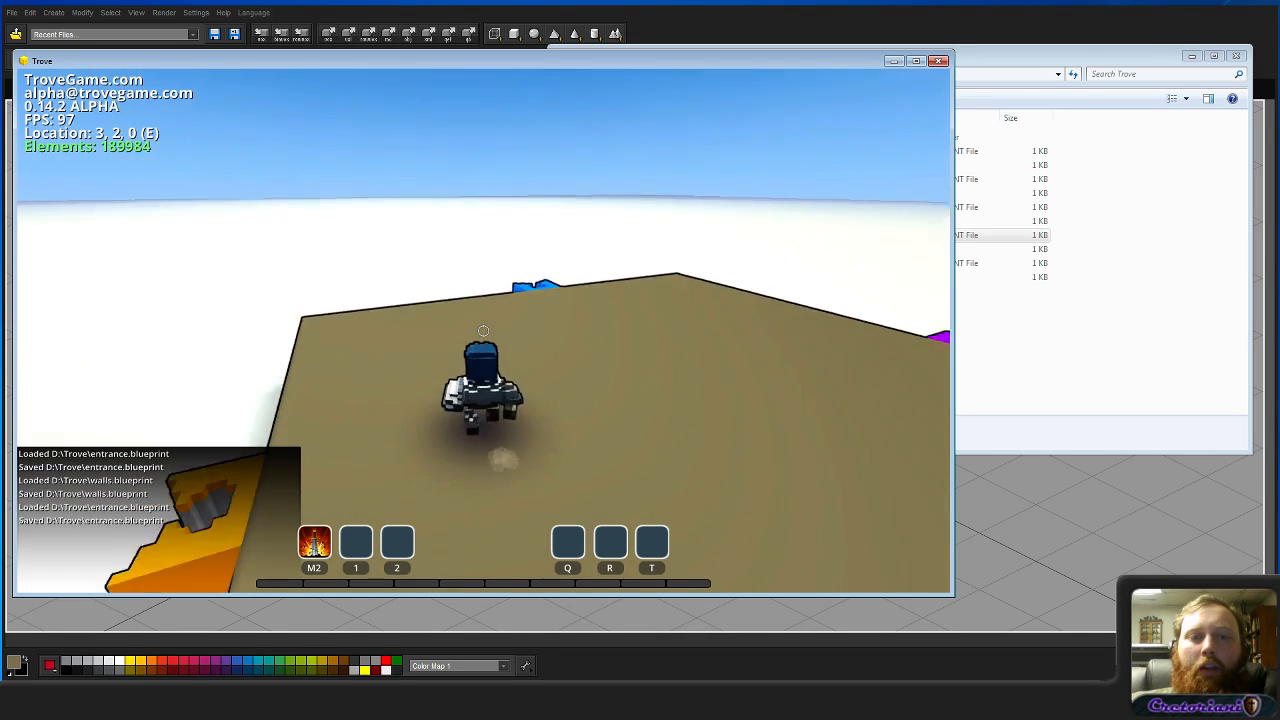
pyautogui.press('w')
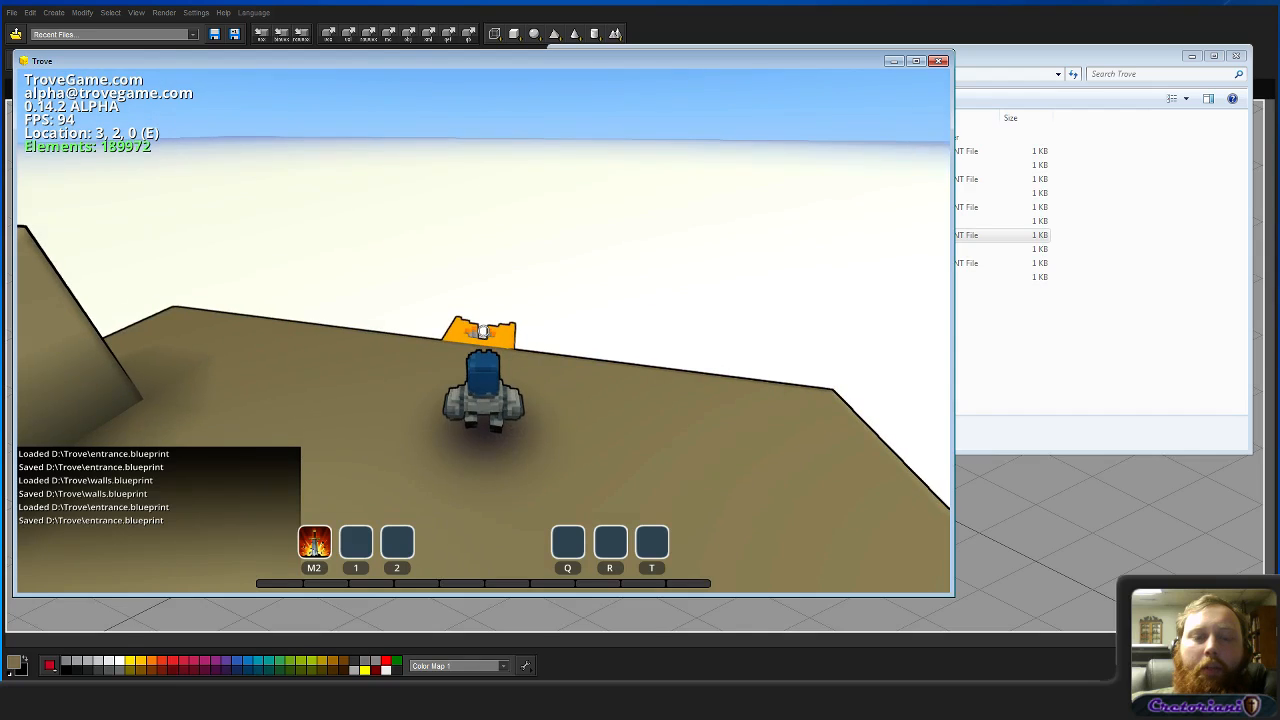
pyautogui.press('w')
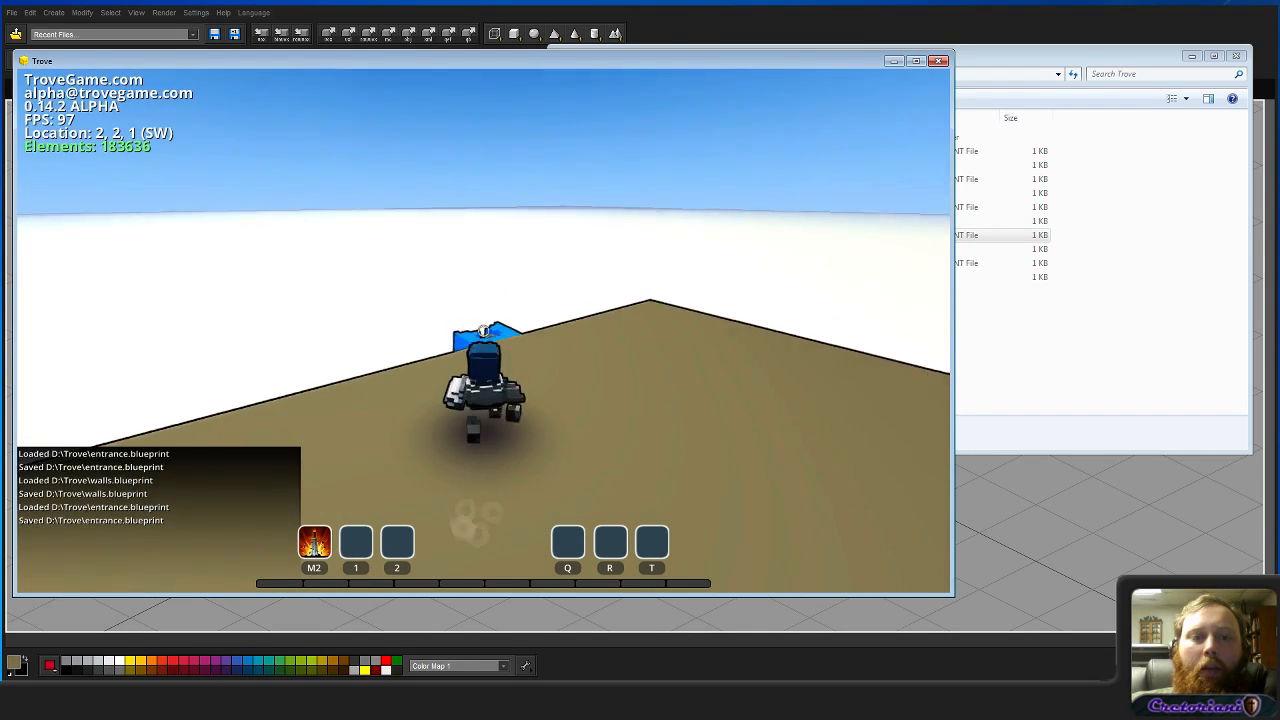
pyautogui.press('w')
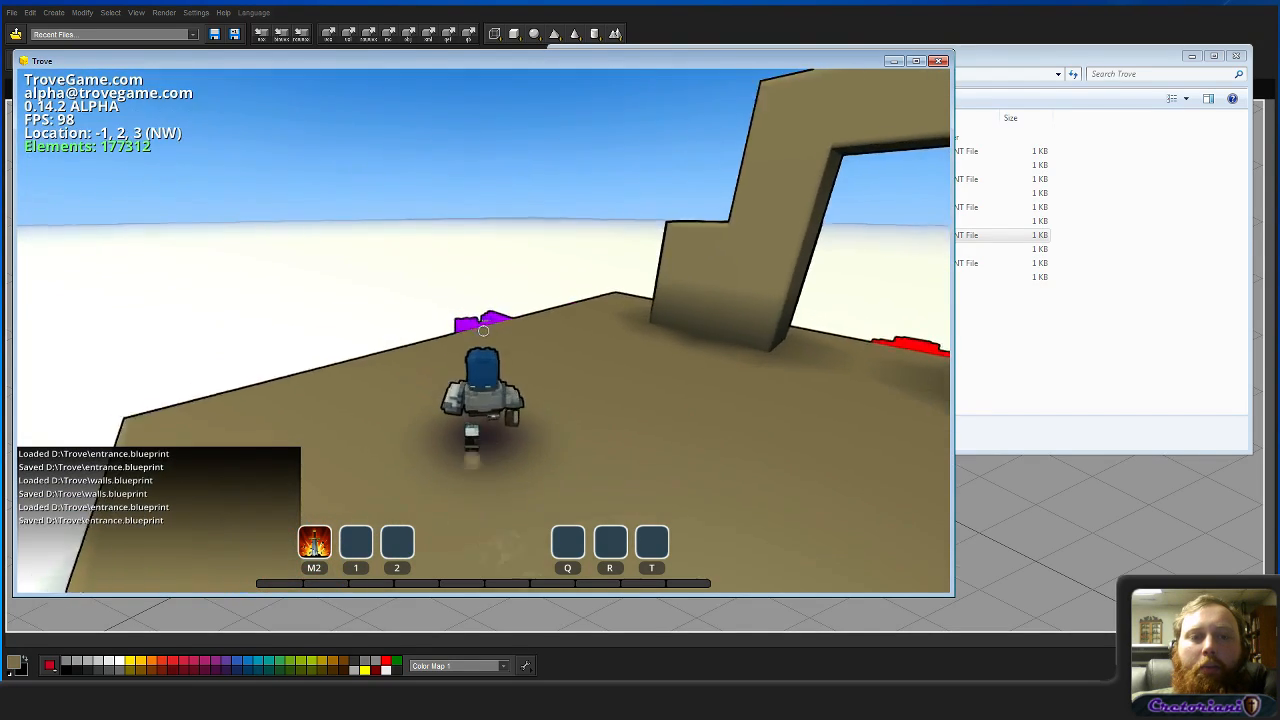
pyautogui.press('w')
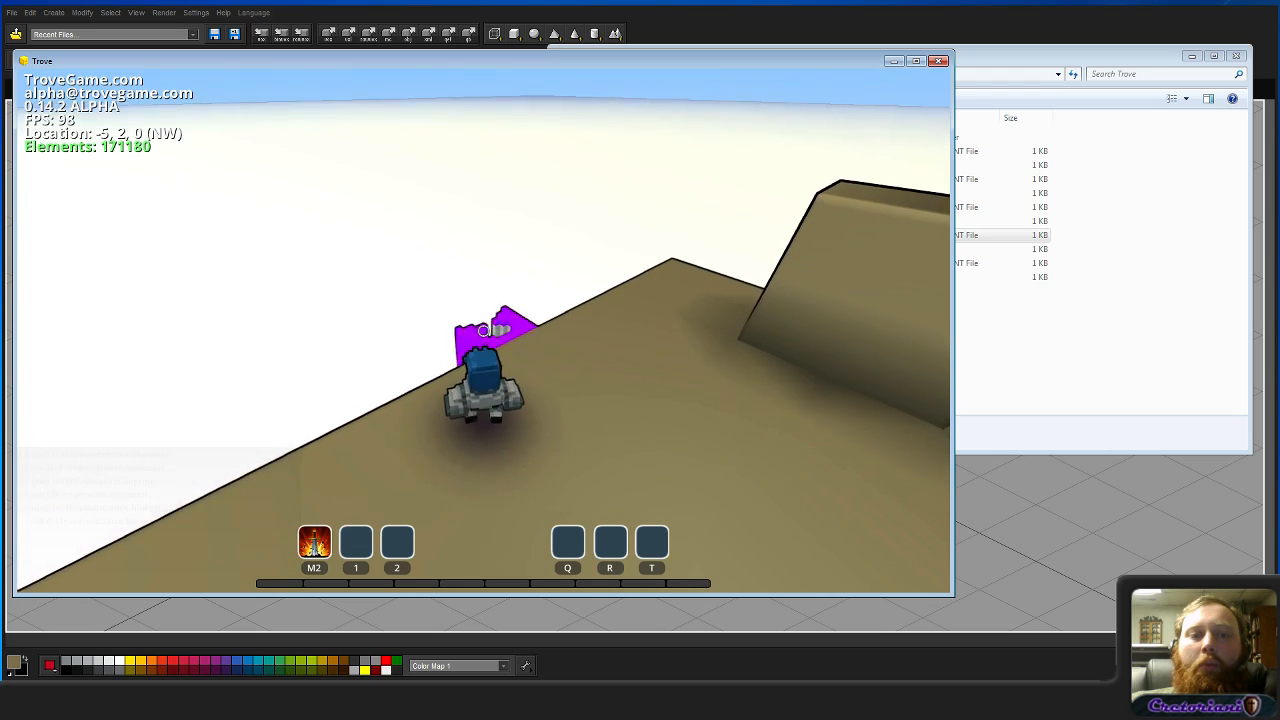
pyautogui.press('s')
pyautogui.press('d')
pyautogui.press('a')
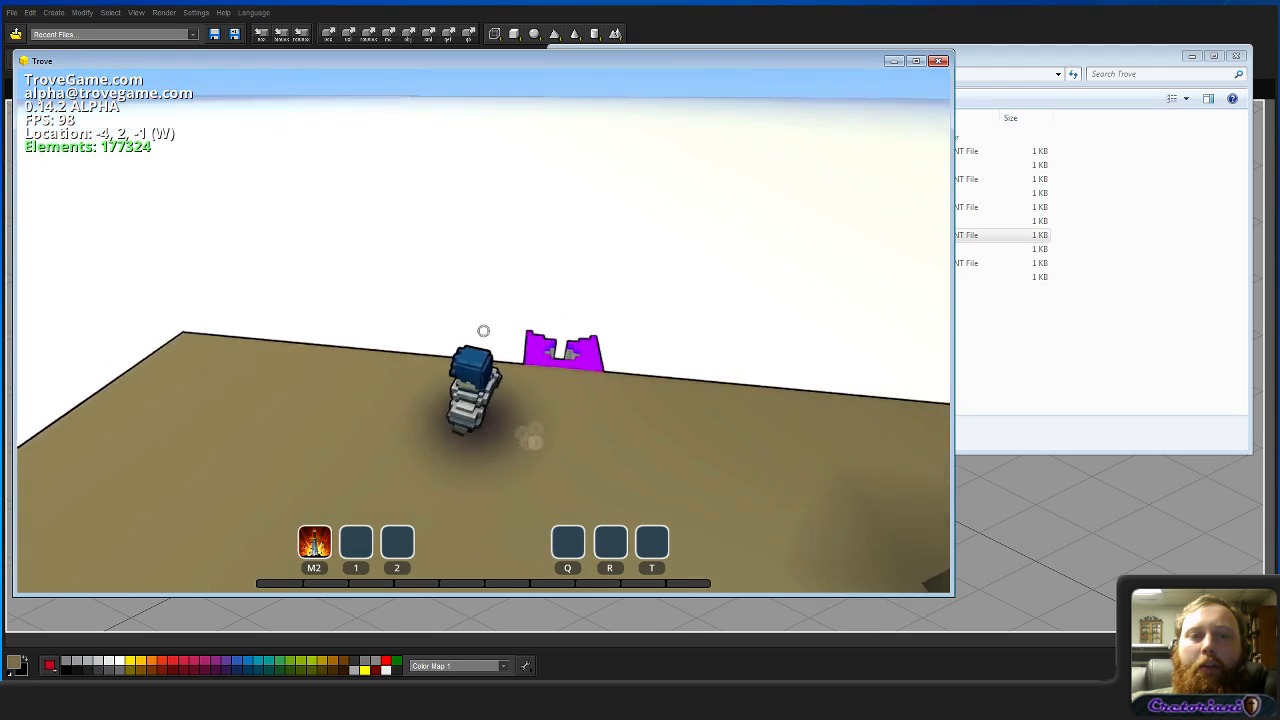
pyautogui.press('a')
pyautogui.press('w')
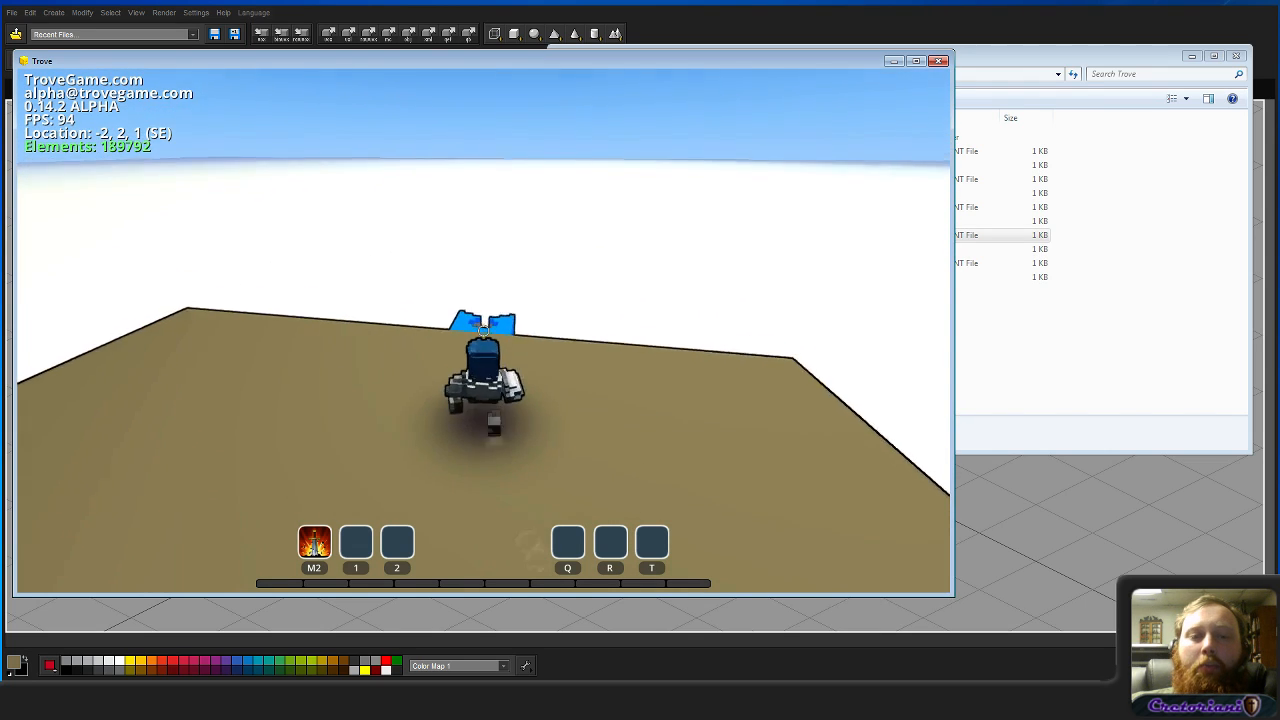
pyautogui.press('w')
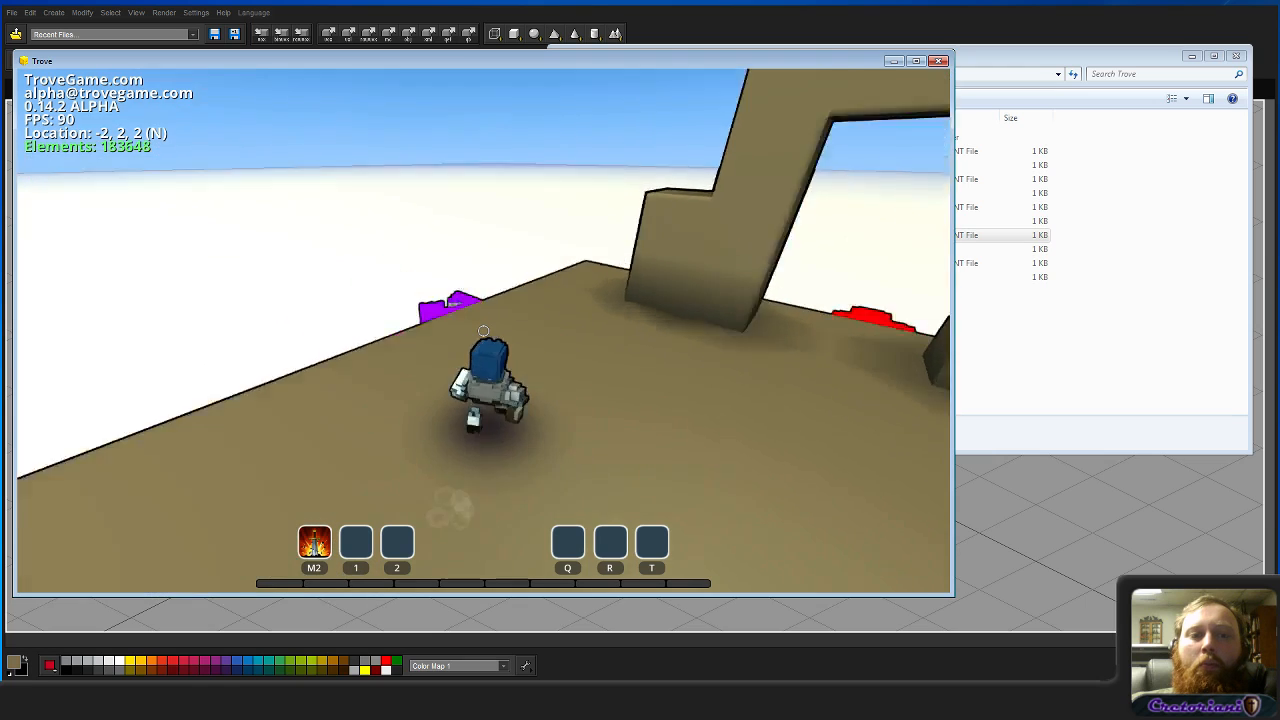
pyautogui.press('w')
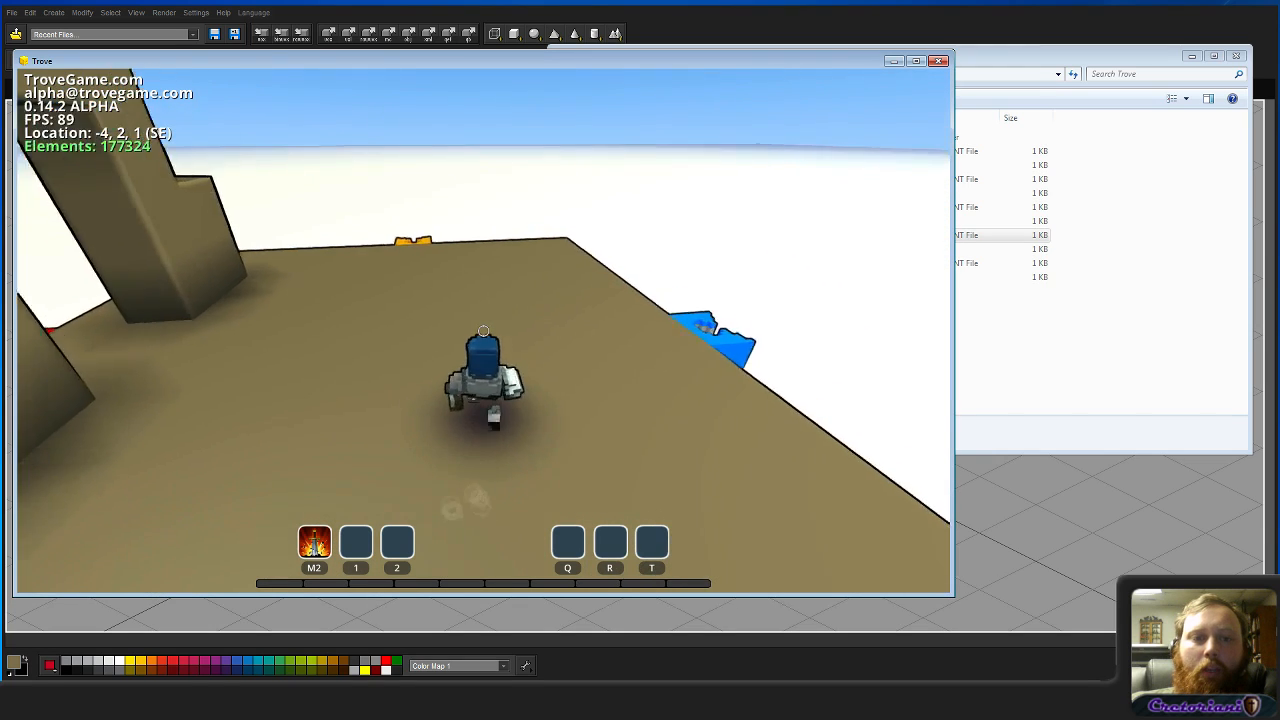
pyautogui.press('w')
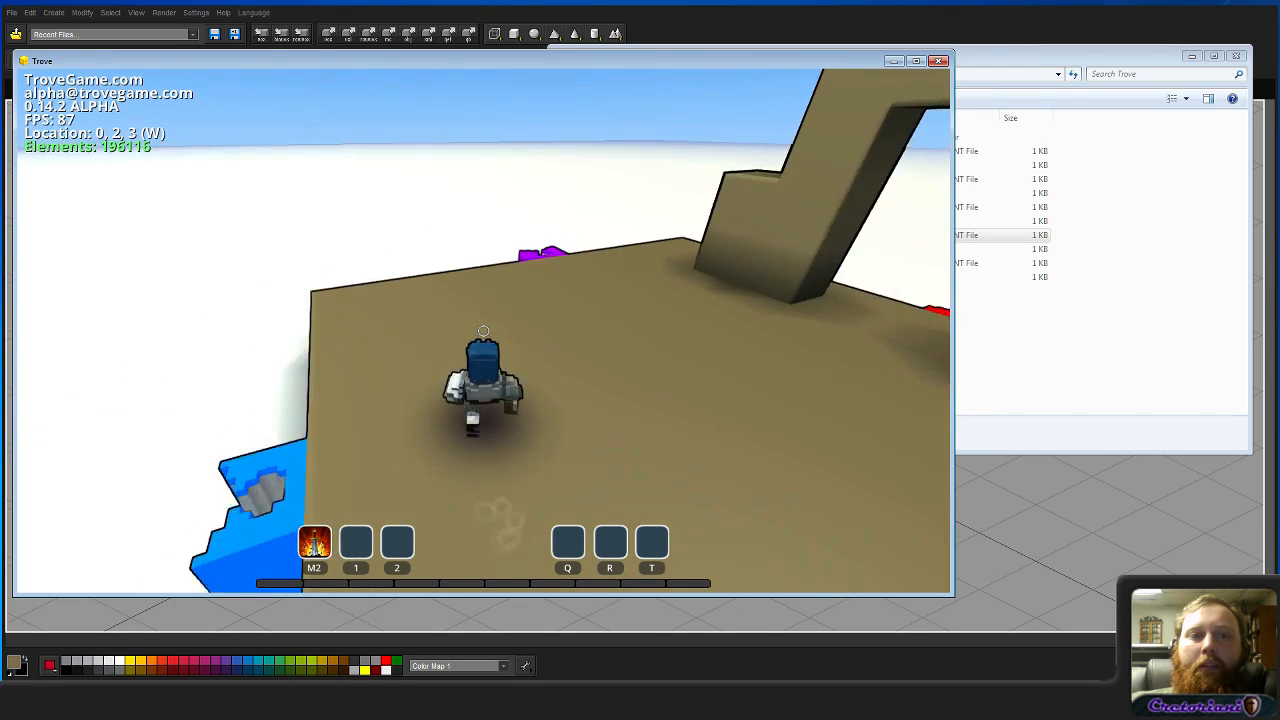
pyautogui.press('w')
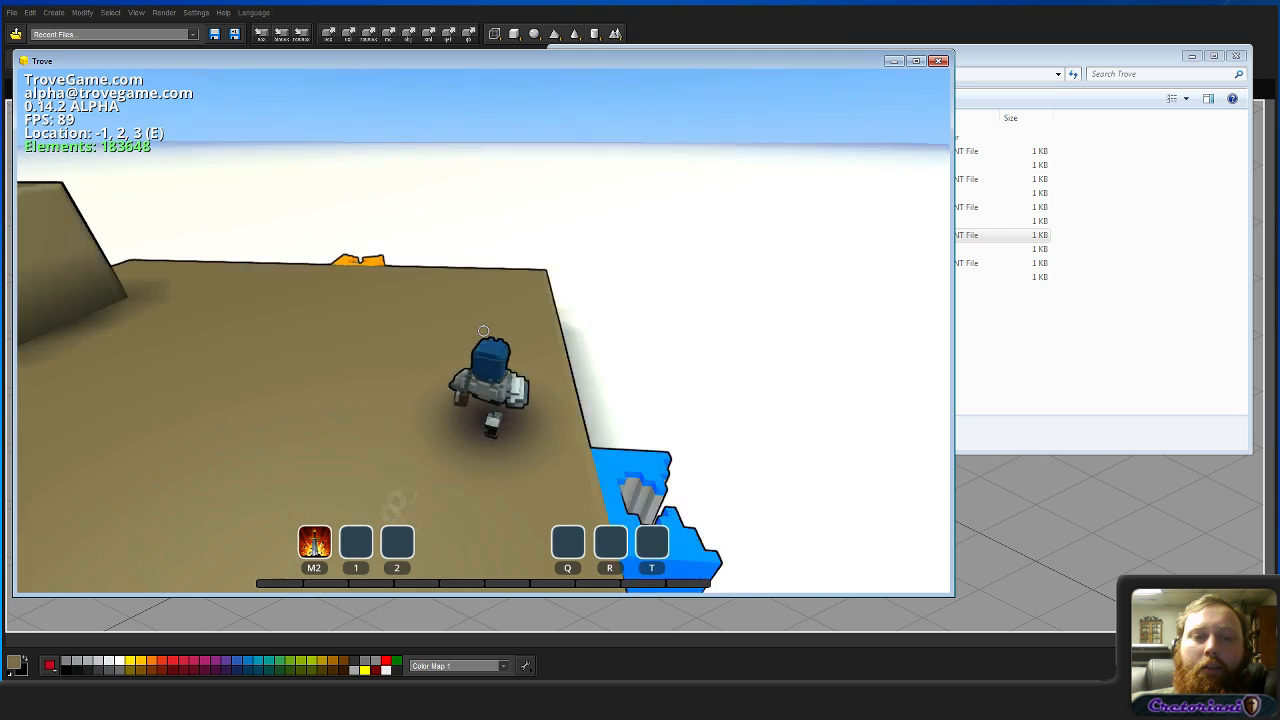
pyautogui.press('w')
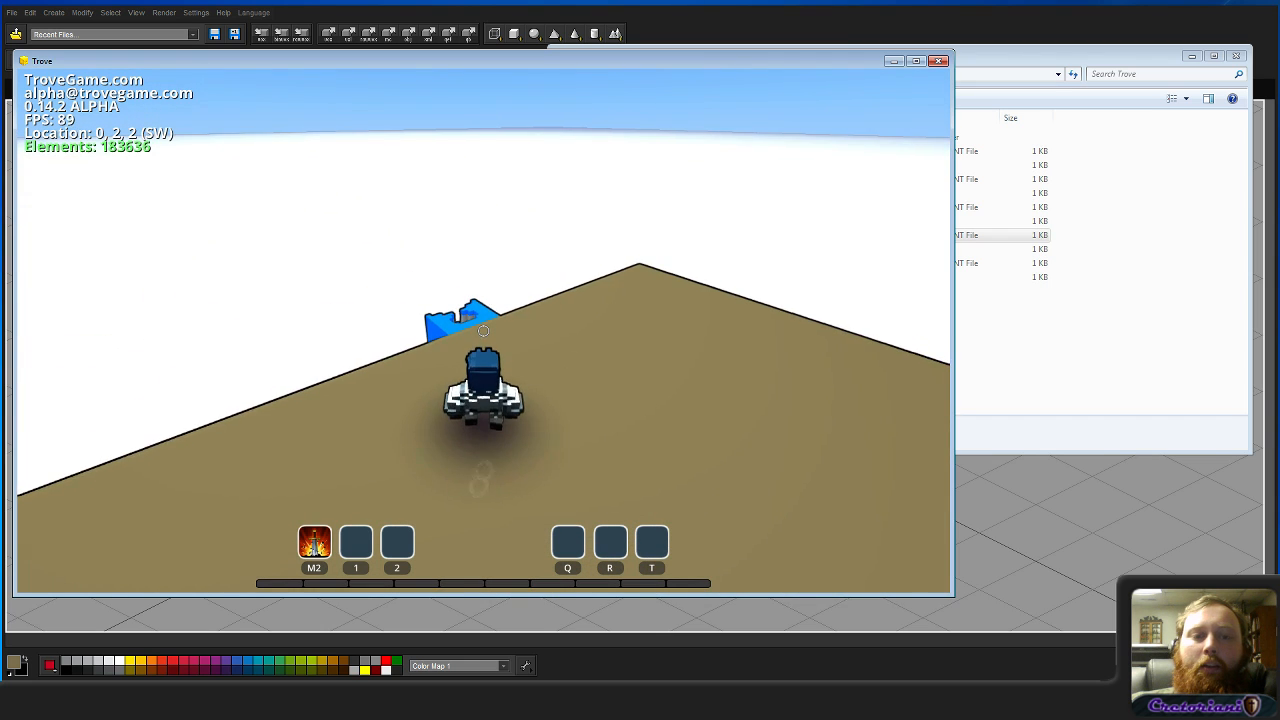
pyautogui.press('w')
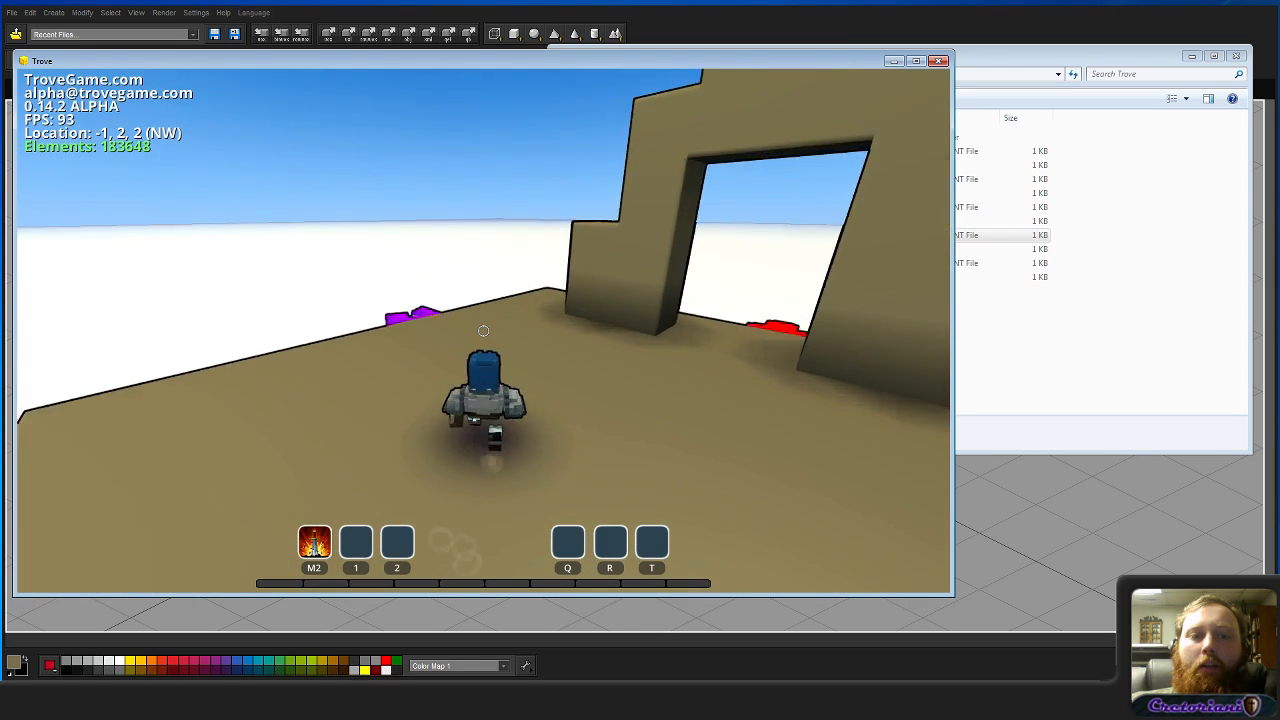
pyautogui.press('w')
# Step: Load corners.blueprint from the Trove folder into the game world and dismiss the options menu
pyautogui.press('Escape')
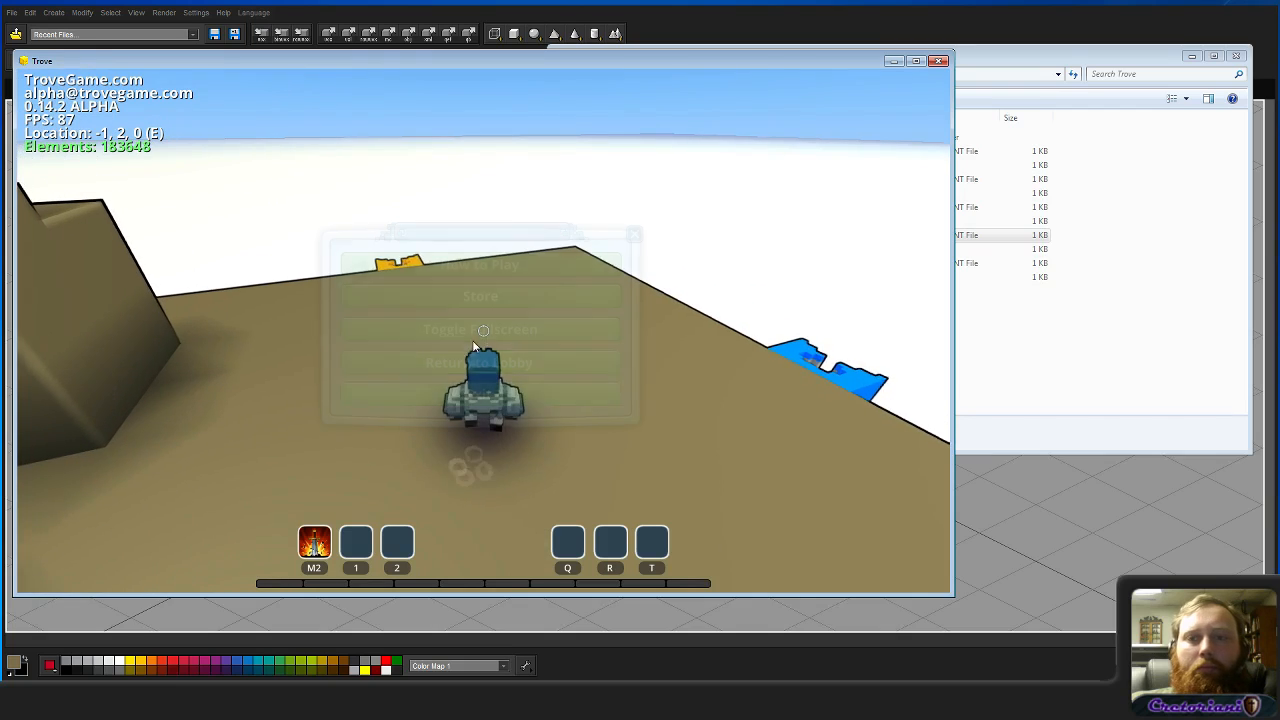
pyautogui.click(1121, 340)
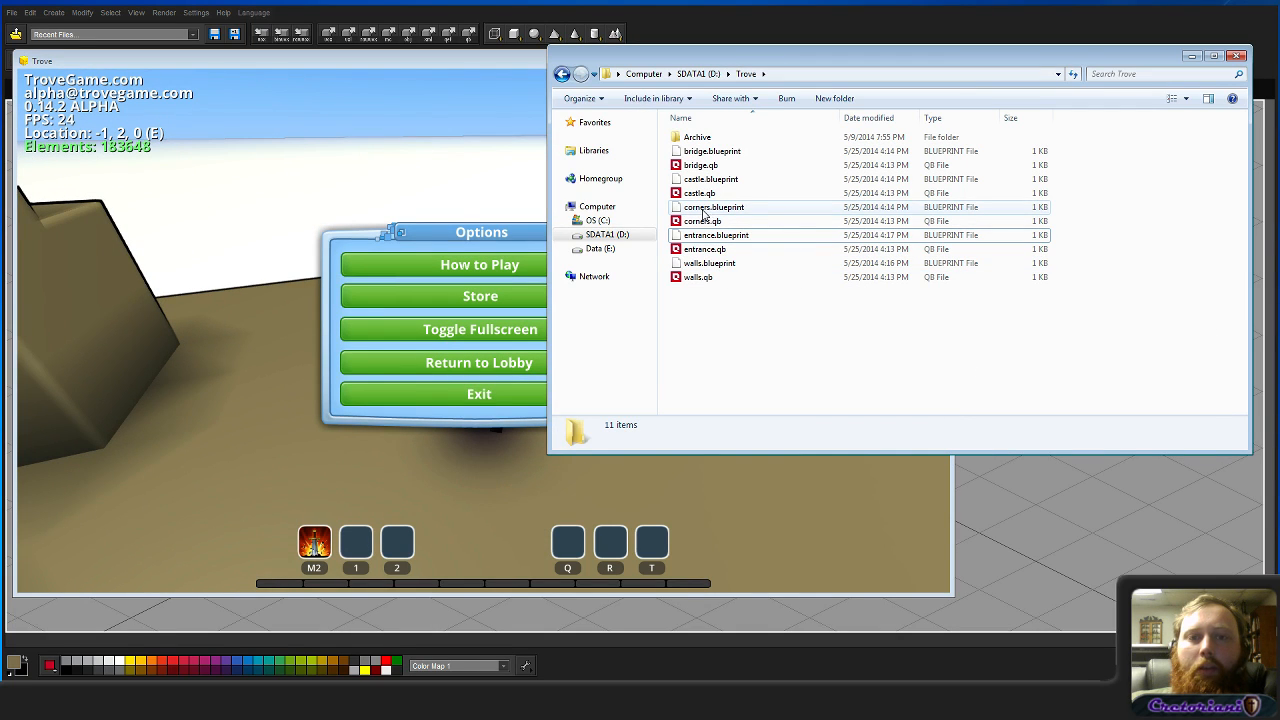
pyautogui.doubleClick(703, 213)
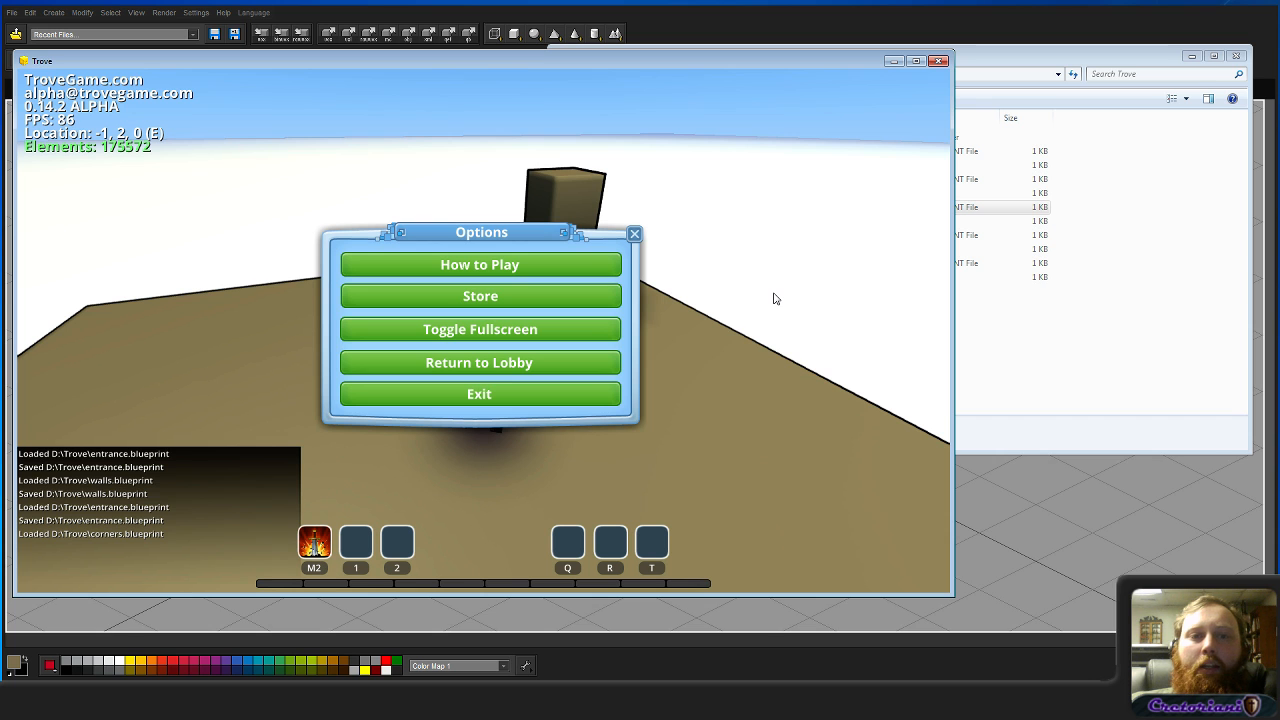
pyautogui.press('Escape')
# Step: Enter build mode and place the purple plug against the middle of the corners platform's north edge
pyautogui.press('Tab')
pyautogui.press('a')
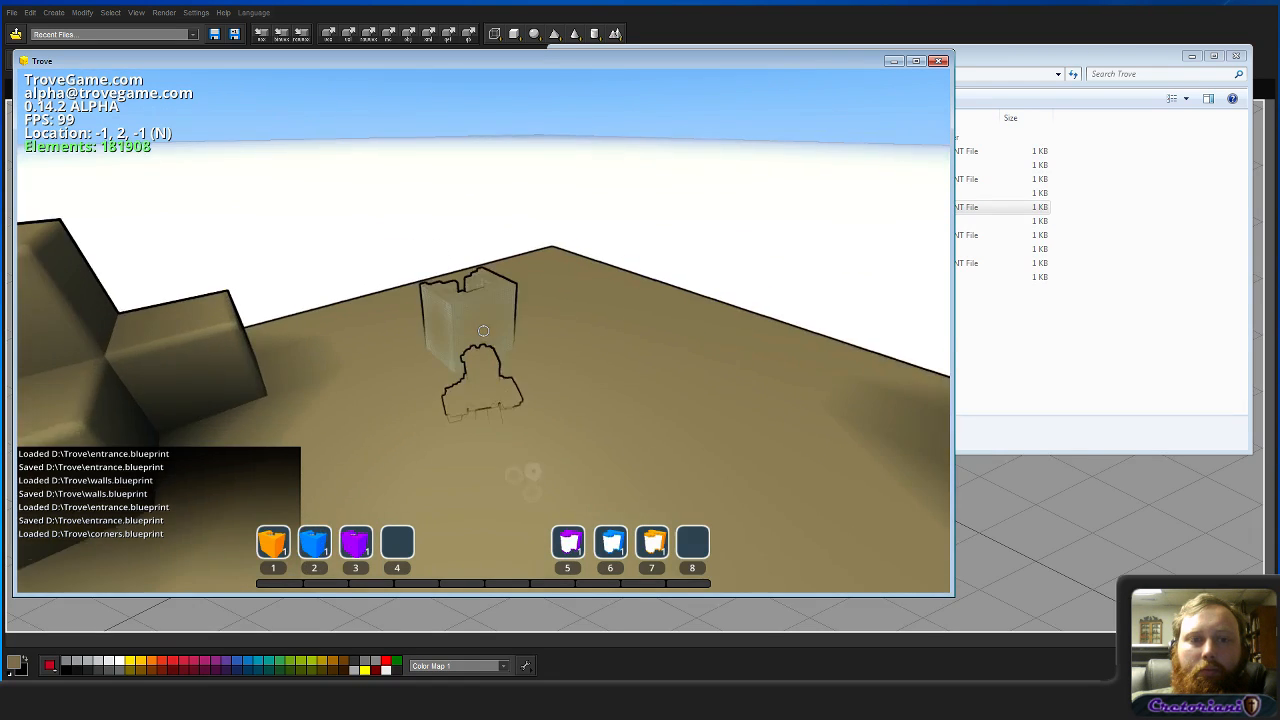
pyautogui.press('a')
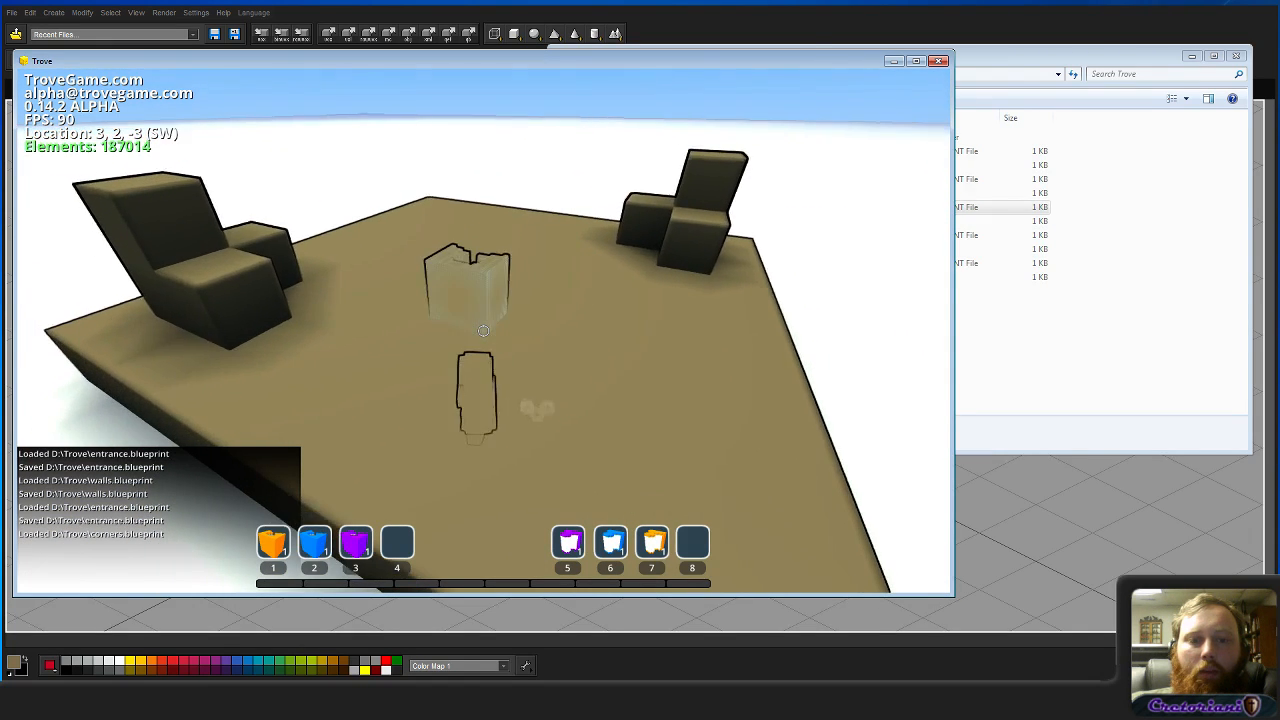
pyautogui.press('a')
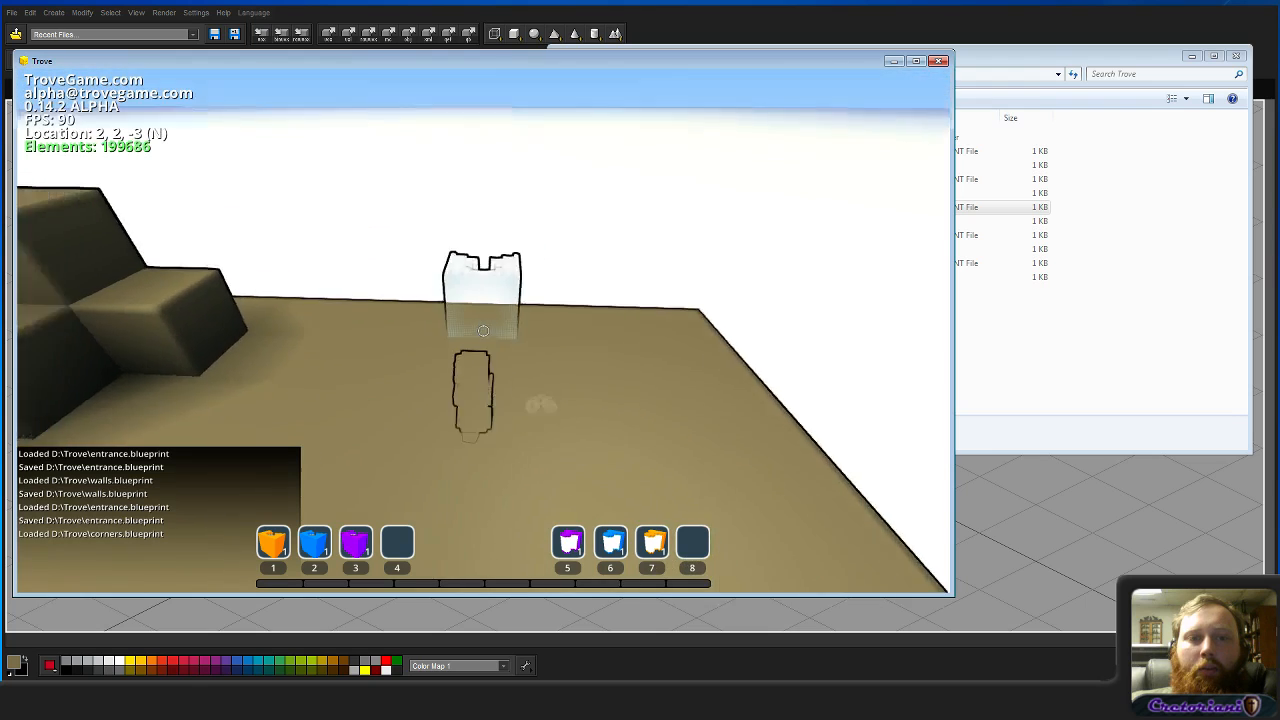
pyautogui.press('w')
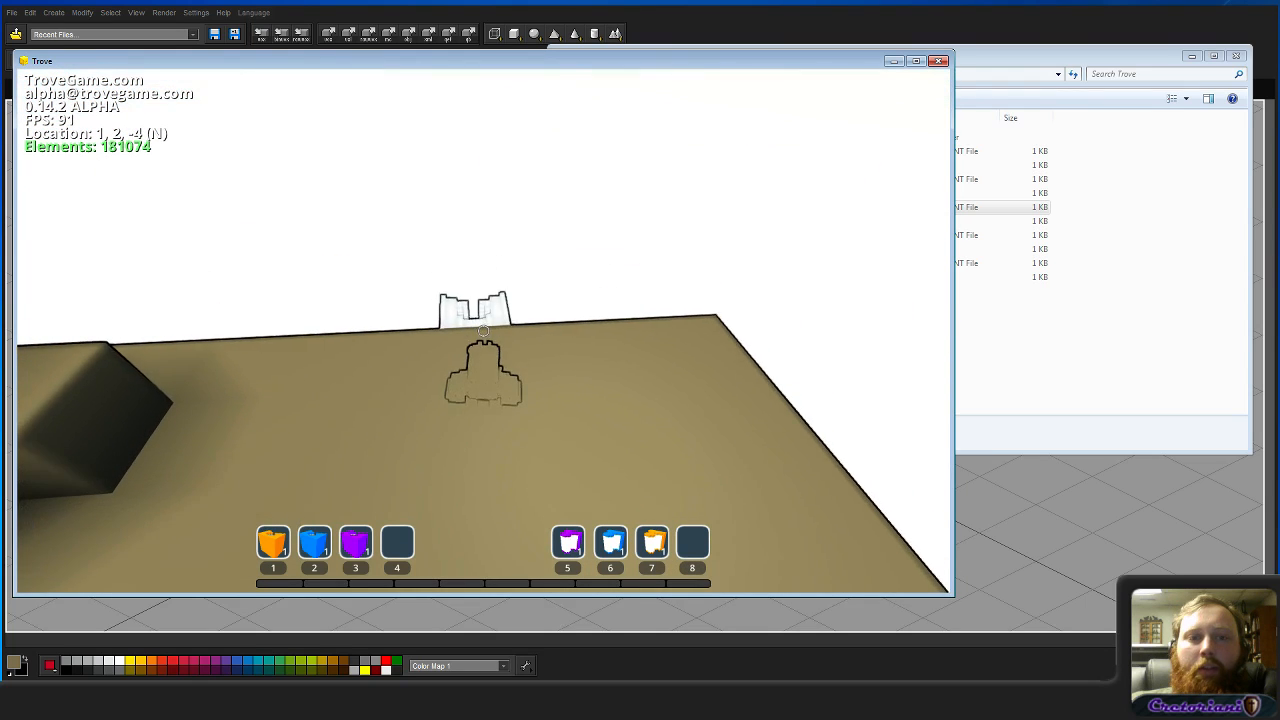
pyautogui.press('a')
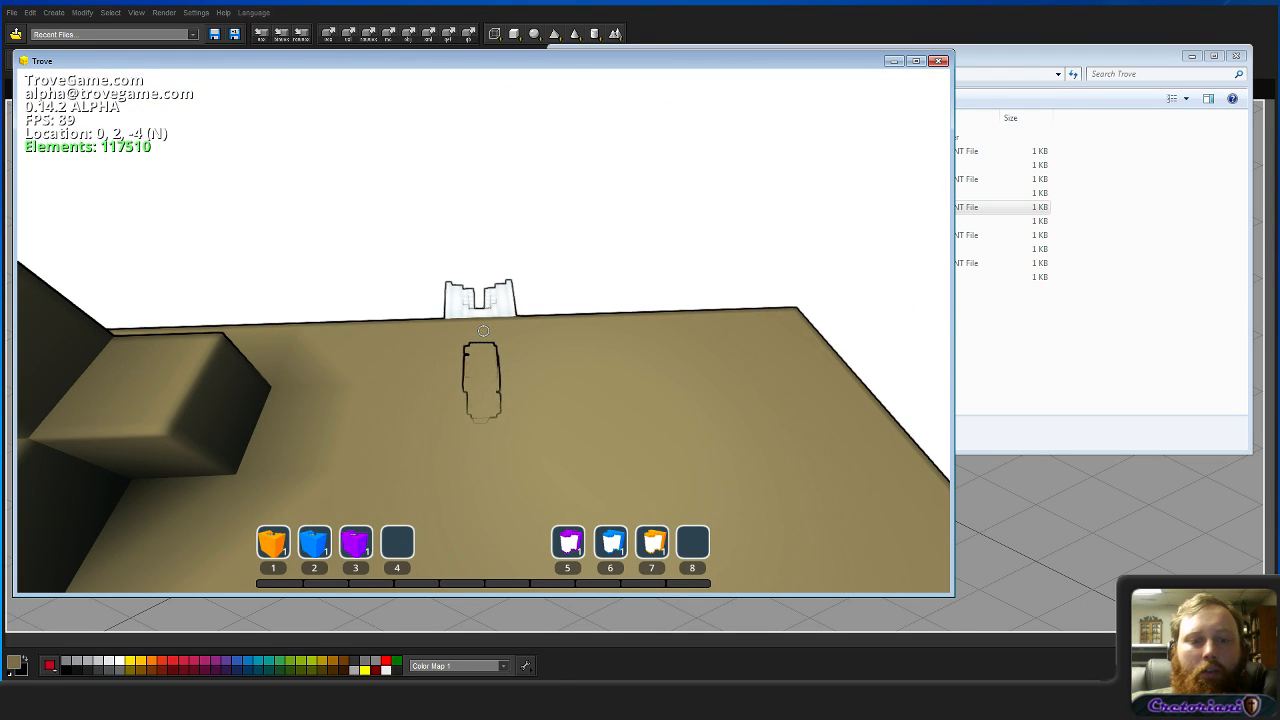
pyautogui.press('w')
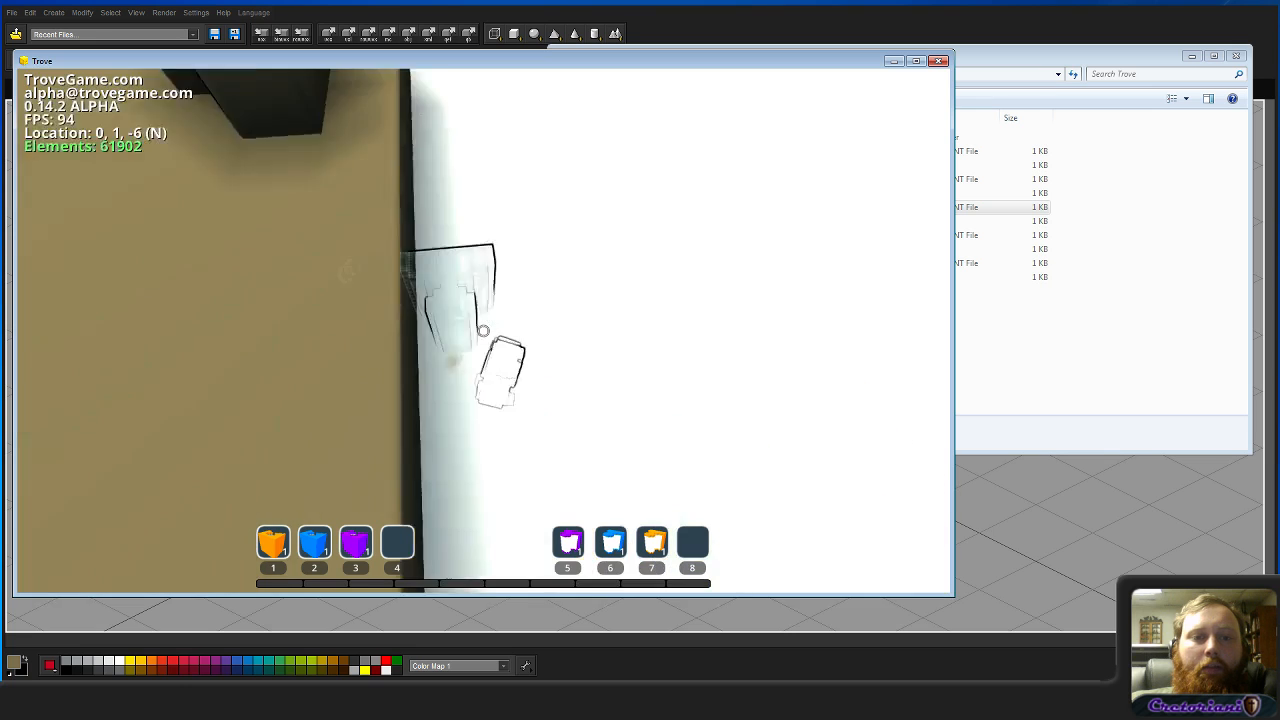
pyautogui.press('s')
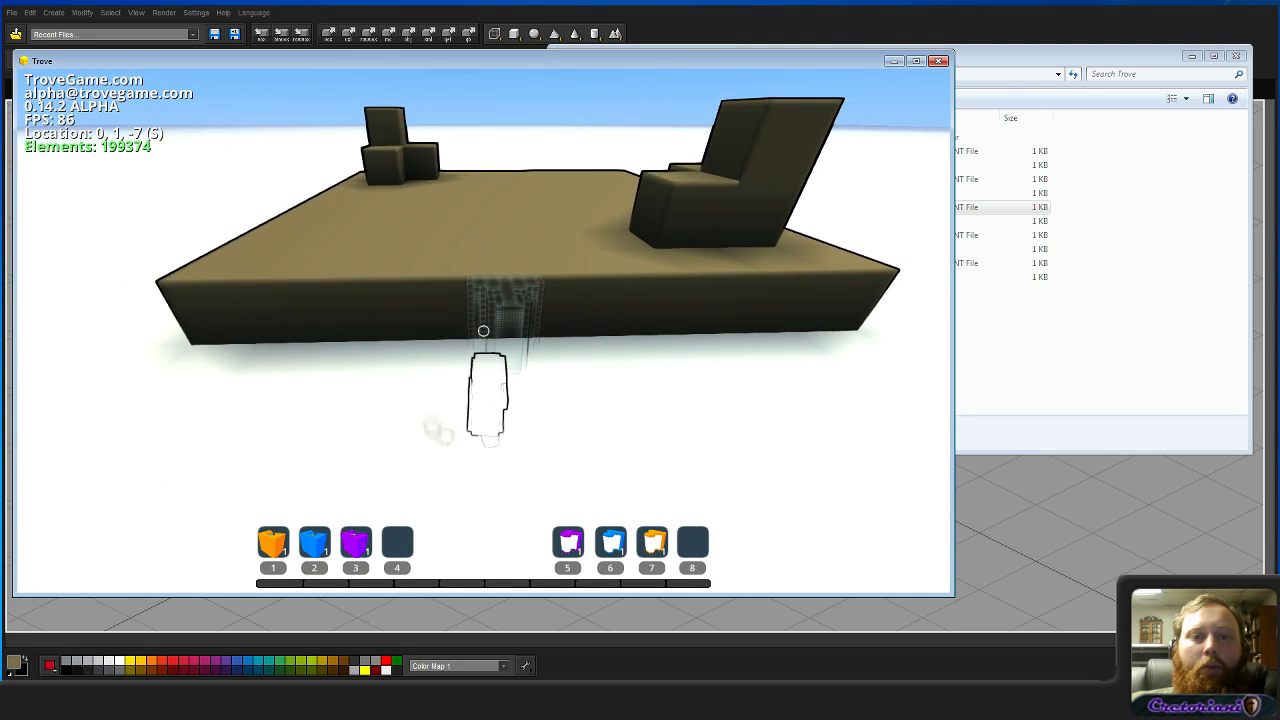
pyautogui.click(483, 331)
pyautogui.press('space')
pyautogui.press('w')
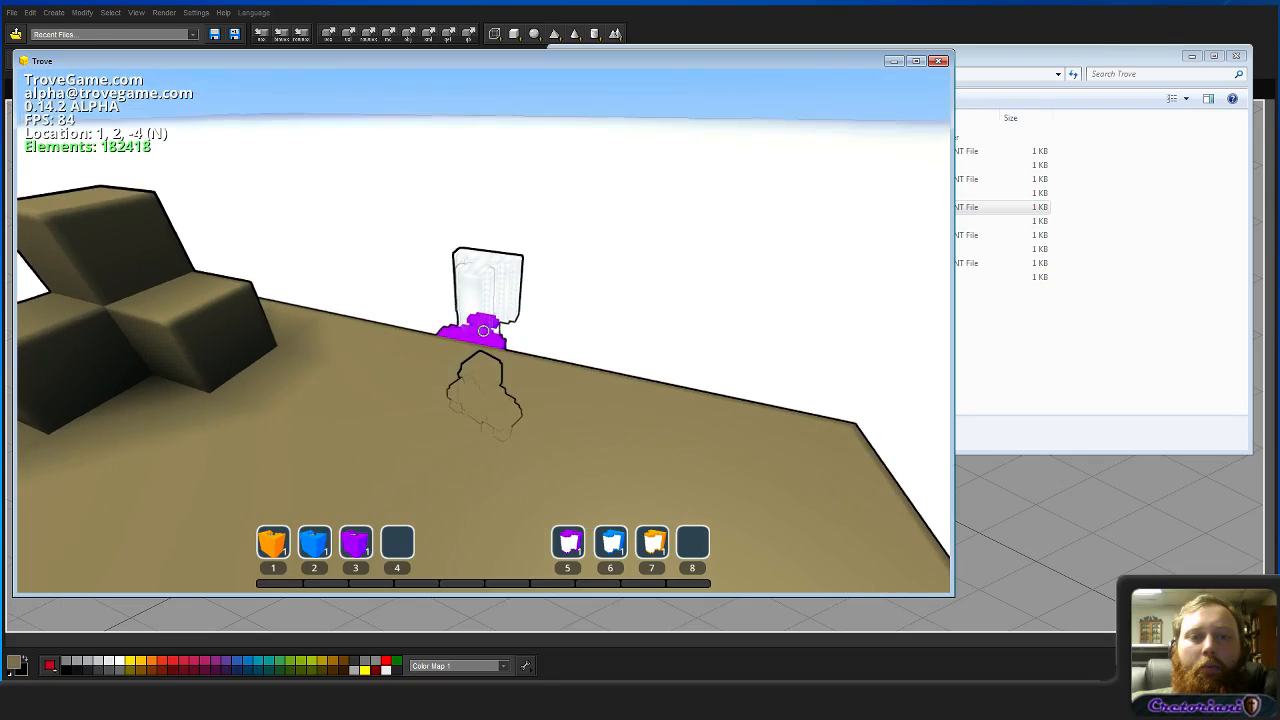
pyautogui.press('w')
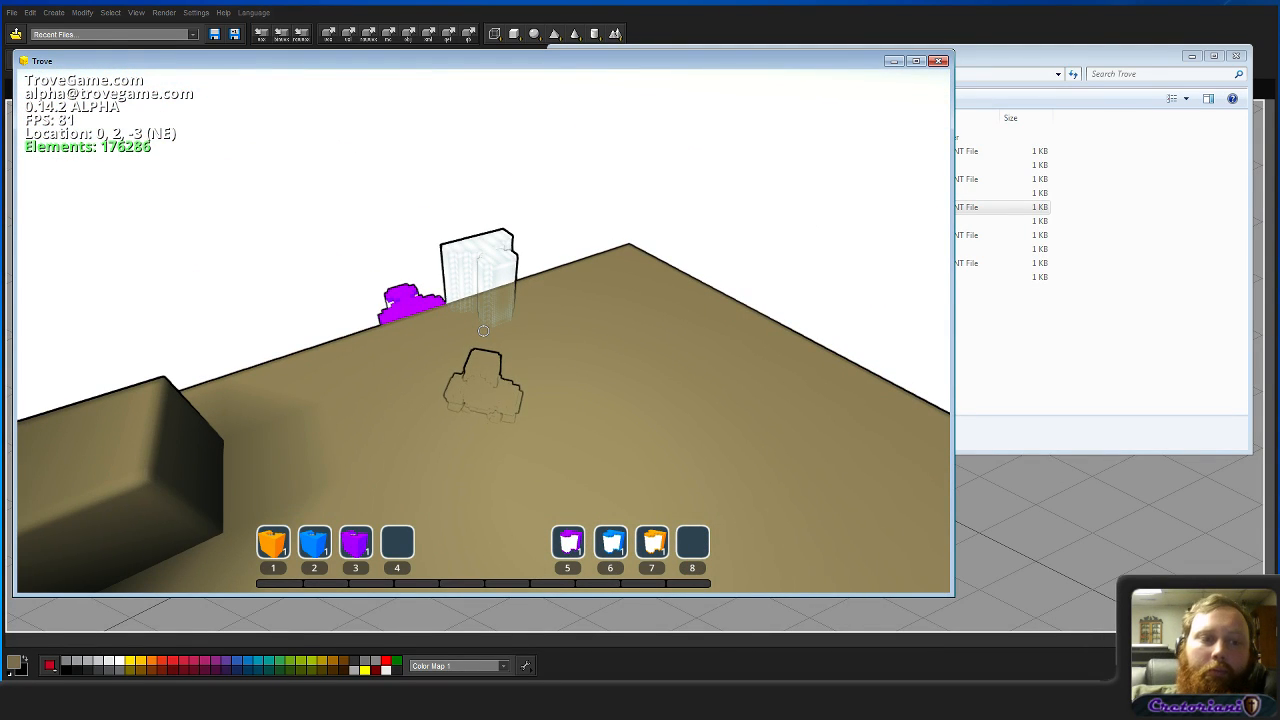
# Step: Load castle.blueprint from the D:\Trove folder into the game world
pyautogui.press('Escape')
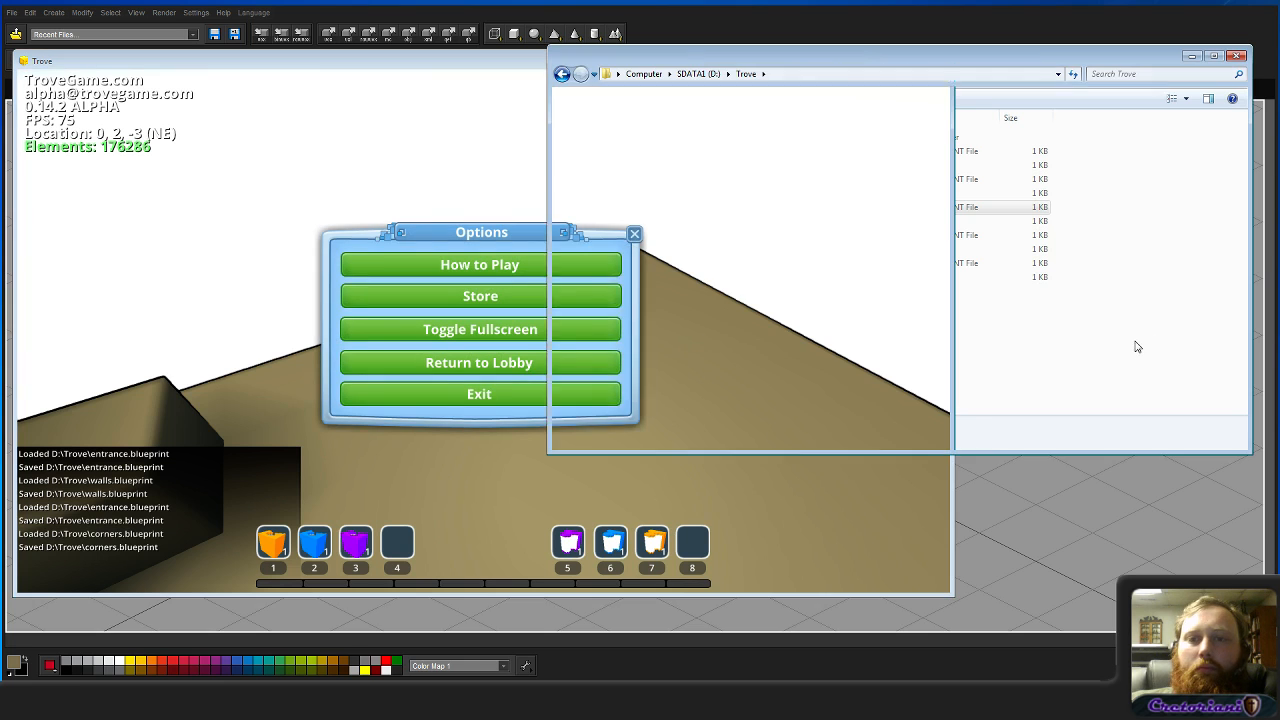
pyautogui.moveTo(696, 183); pyautogui.dragTo(358, 180)
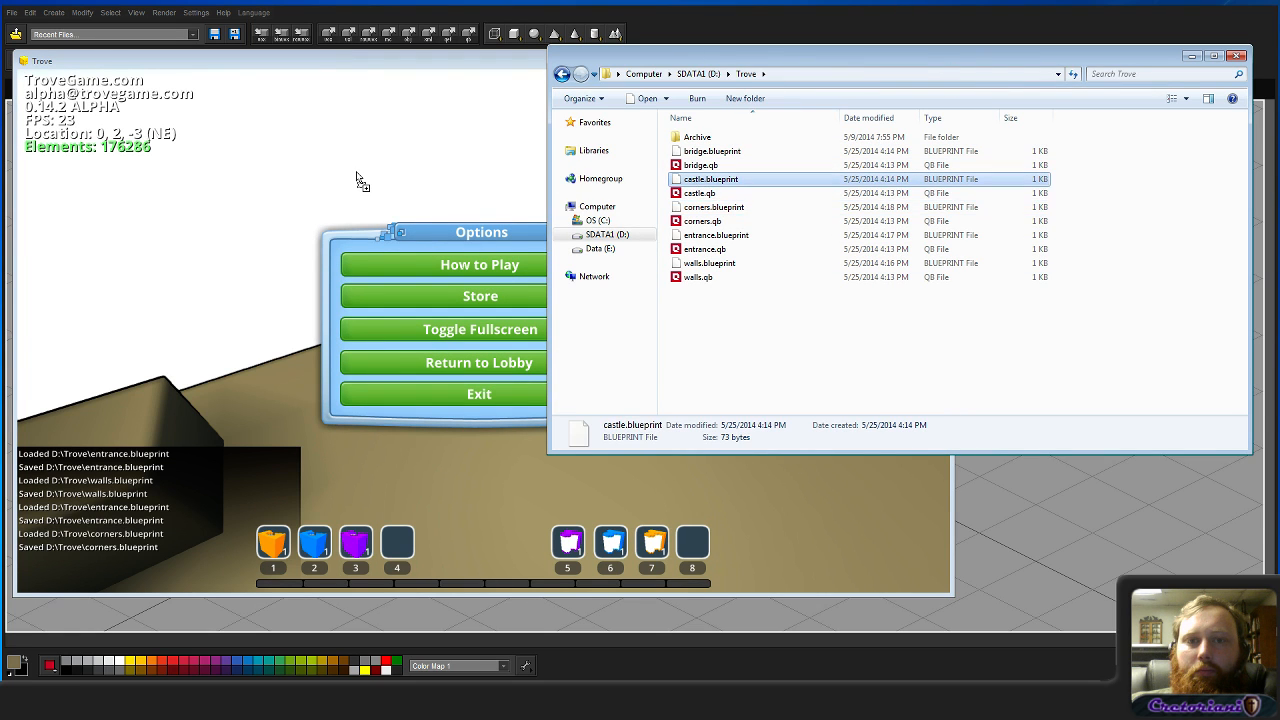
pyautogui.click(431, 64)
pyautogui.press('Escape')
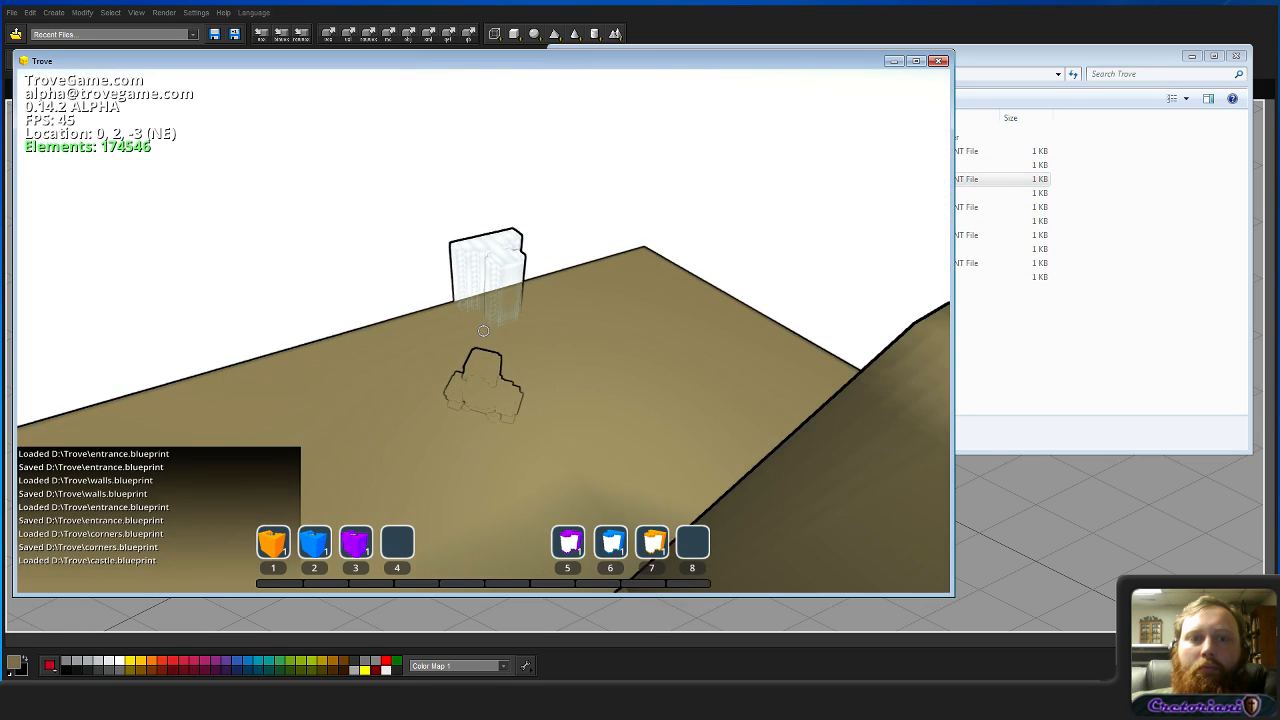
# Step: Place a blue-and-white connector against the middle of the castle platform's front edge and save the castle blueprint
pyautogui.press('s')
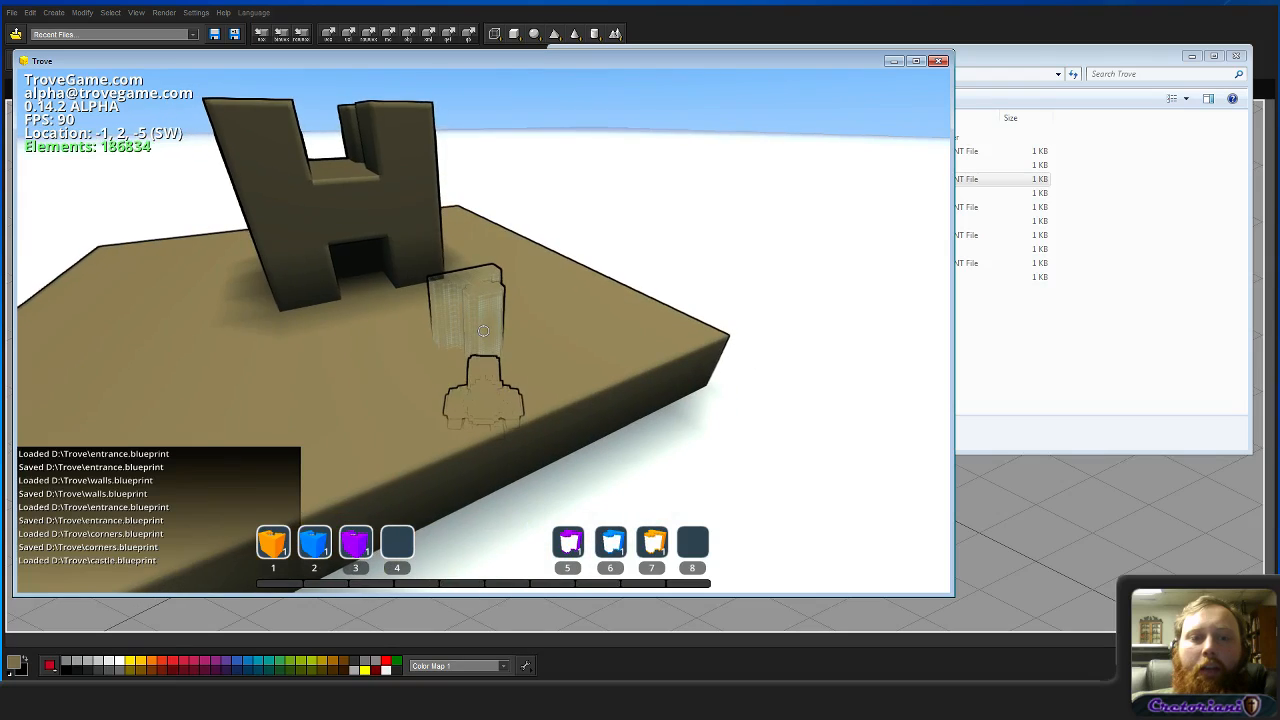
pyautogui.press('s')
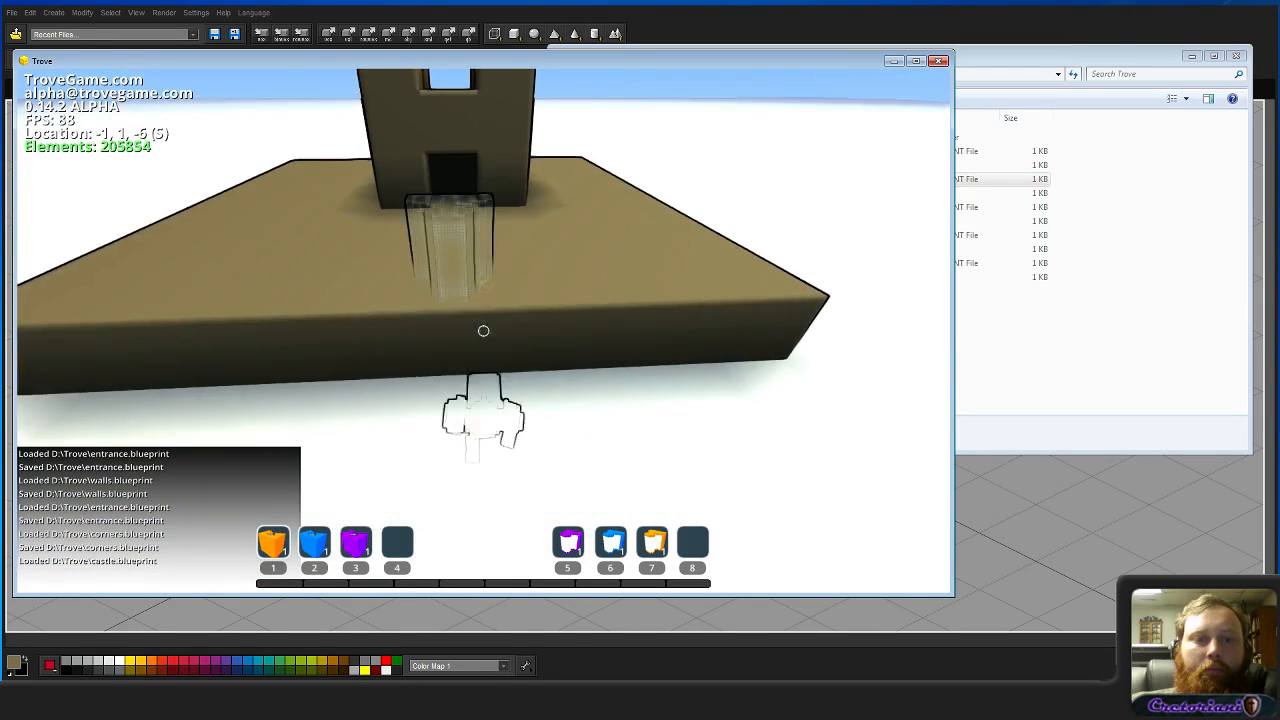
pyautogui.press('a')
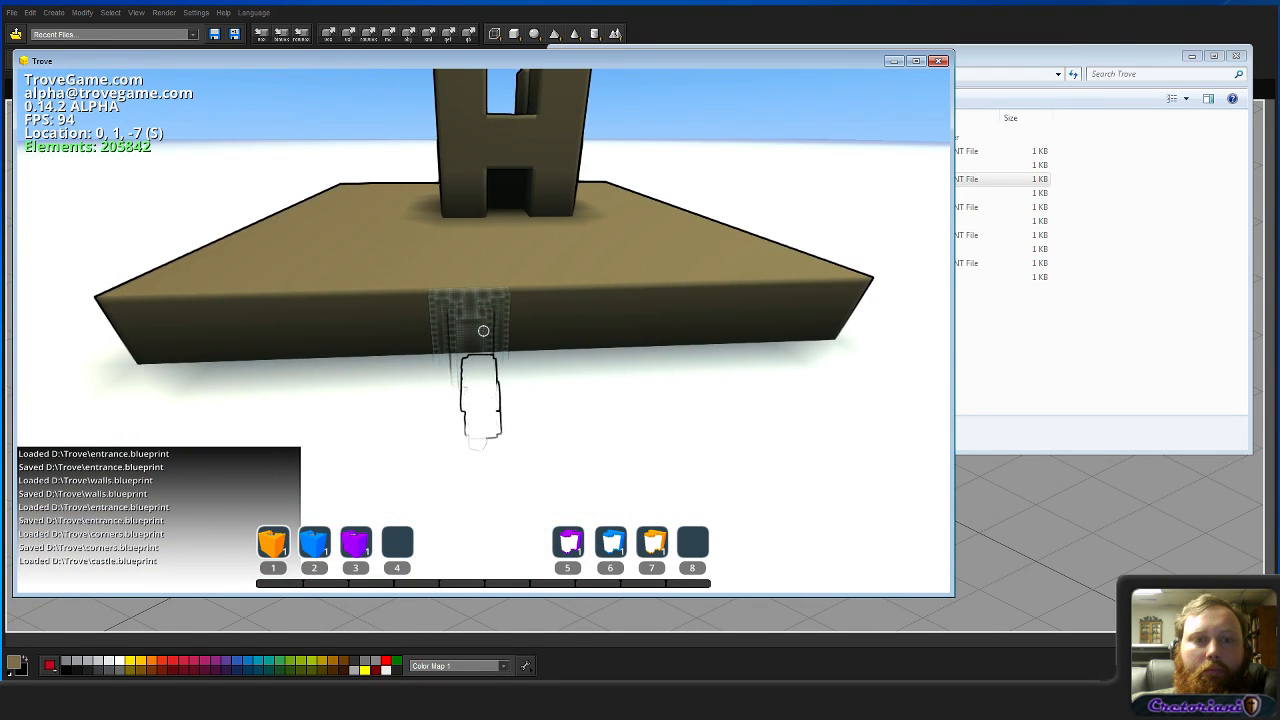
pyautogui.click(483, 331)
pyautogui.press('s')
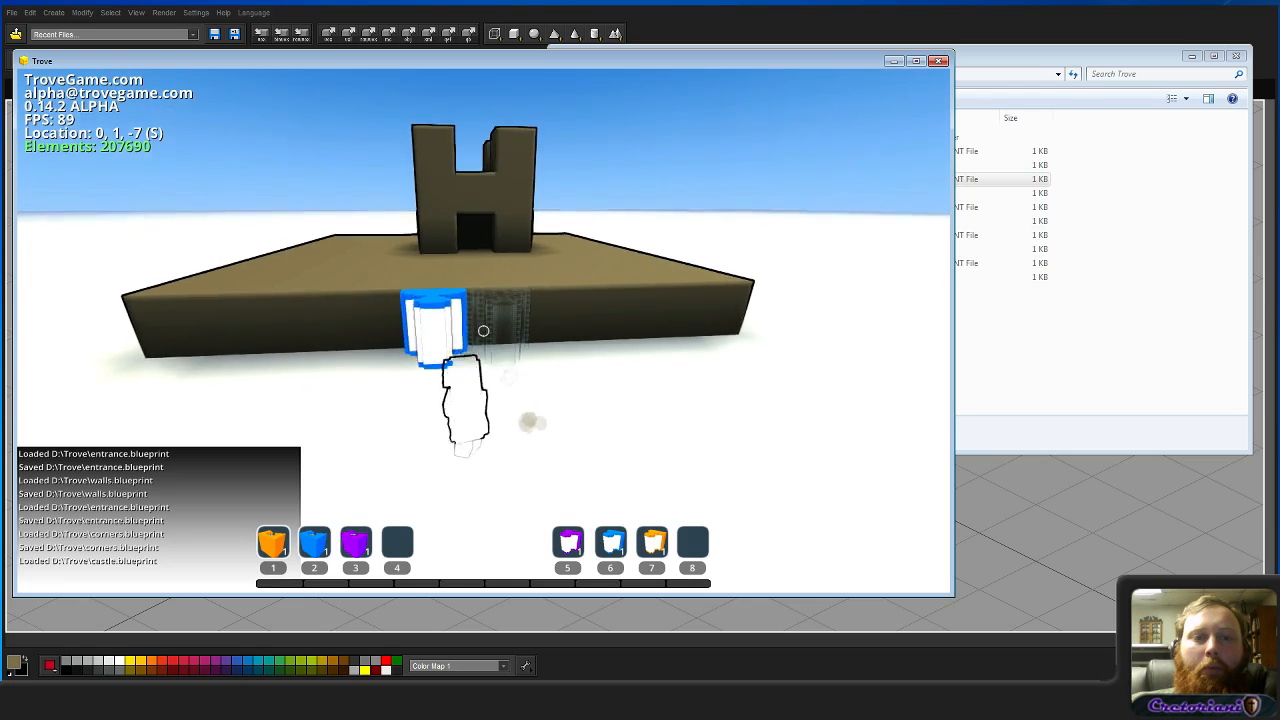
pyautogui.press('a')
pyautogui.press('d')
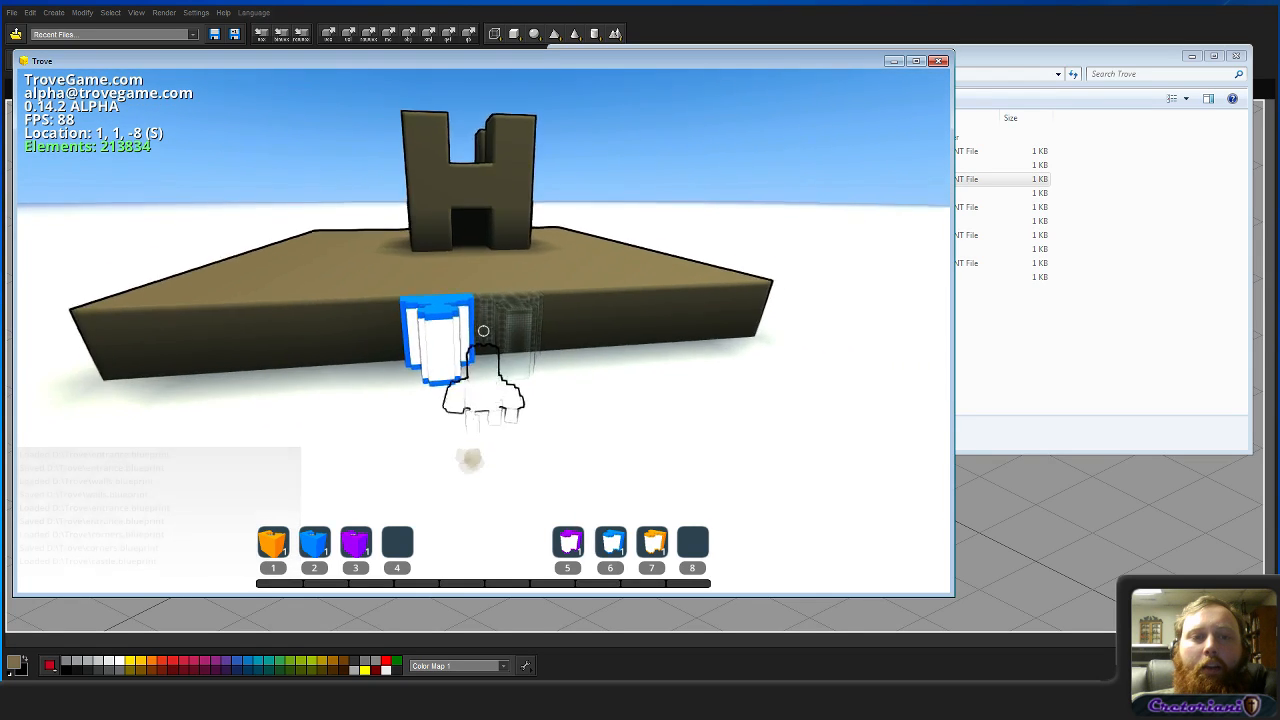
pyautogui.press('w')
pyautogui.press('space')
pyautogui.press('w')
pyautogui.press('space')
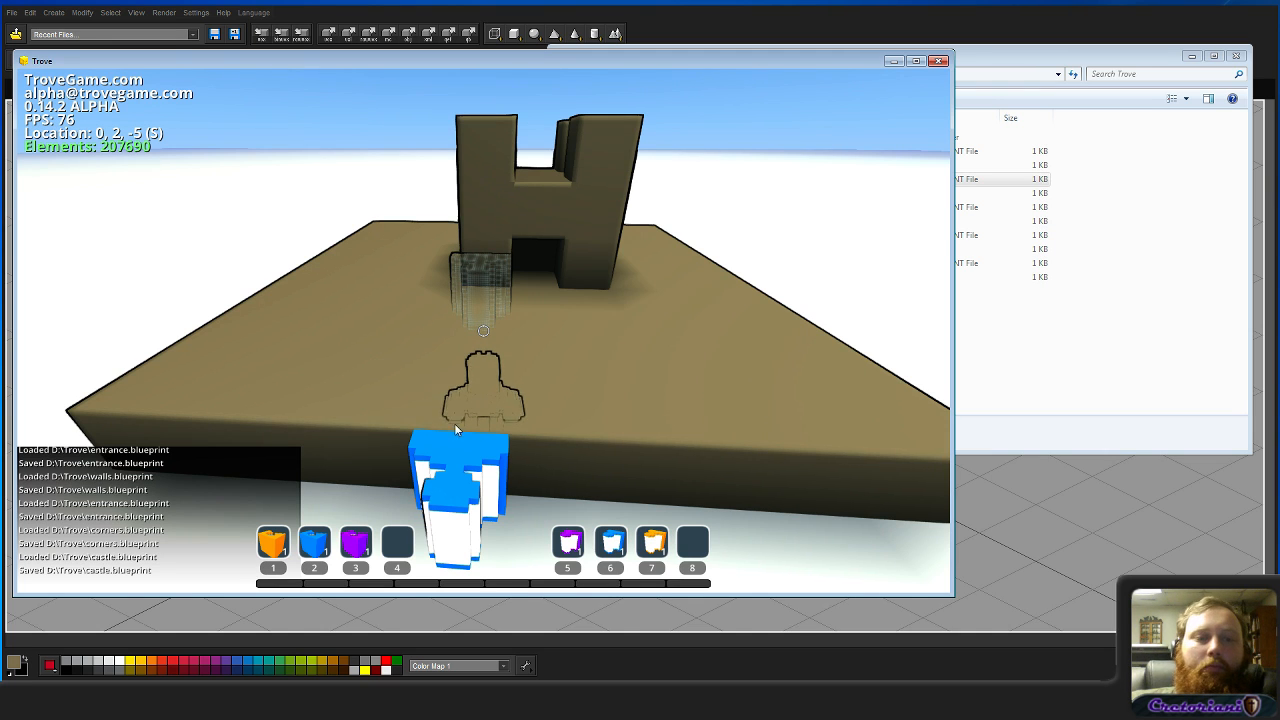
# Step: Load bridge.blueprint from the D:\Trove folder into the game world
pyautogui.press('Escape')
pyautogui.hotkey('alt', 'Tab')
pyautogui.moveTo(701, 152); pyautogui.dragTo(240, 157)
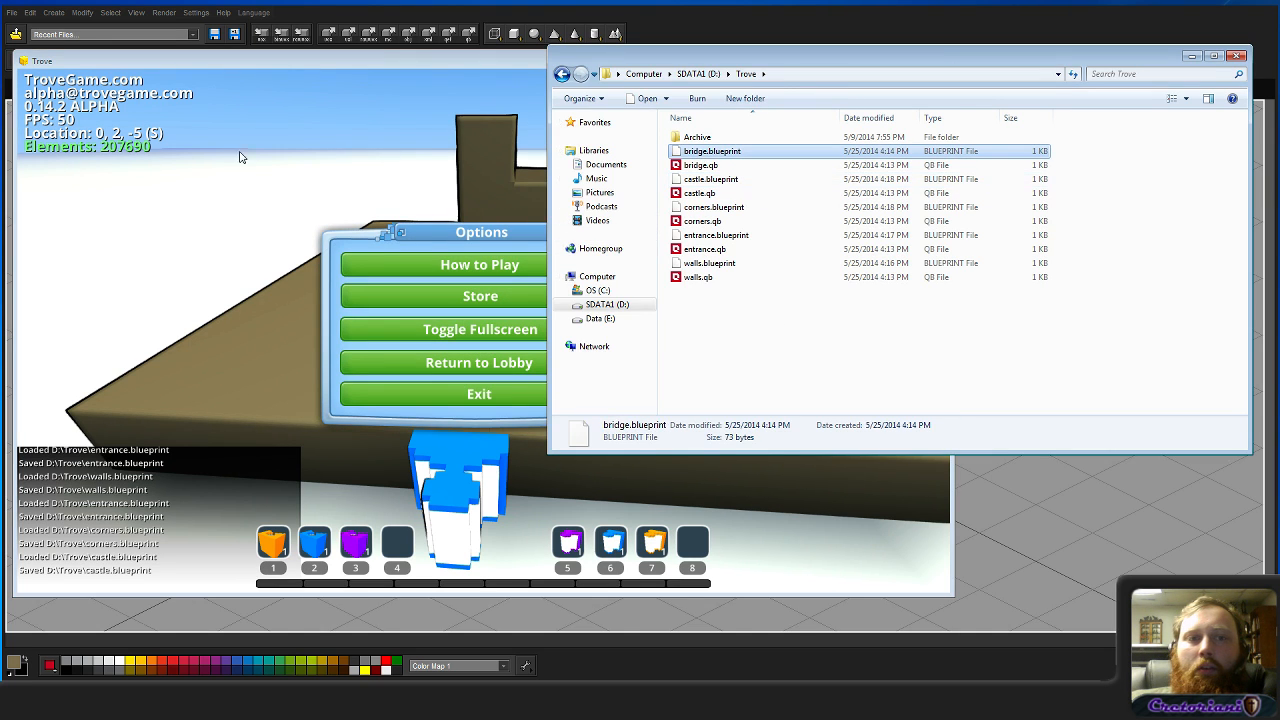
pyautogui.click(403, 57)
pyautogui.press('Escape')
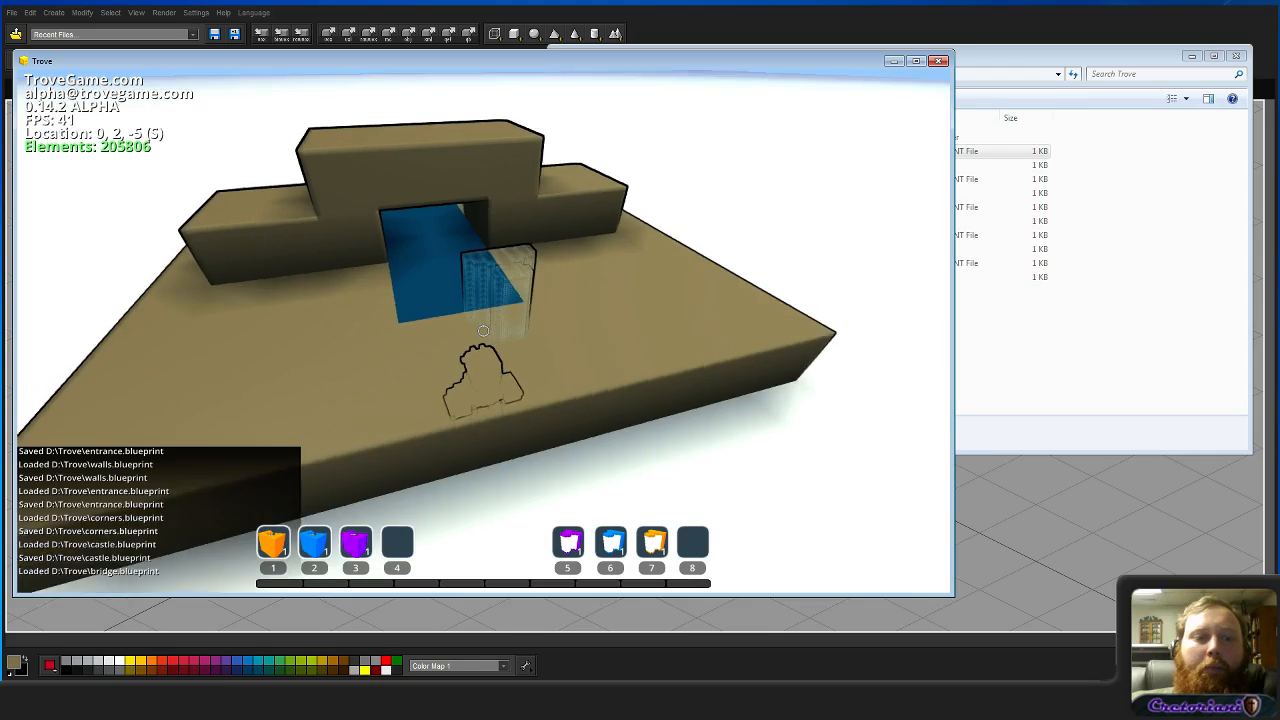
# Step: Place an orange-and-white connector against the platform edge at the end of the bridge and save the blueprint with /save
pyautogui.press('w')
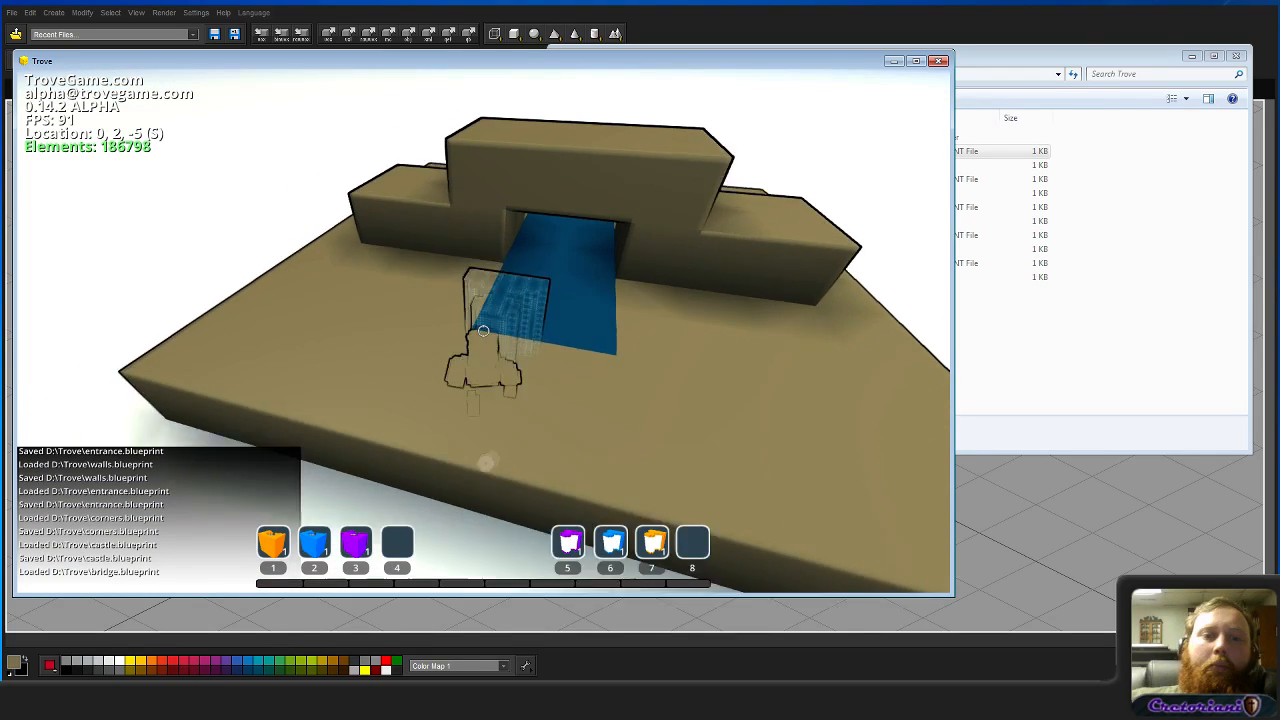
pyautogui.press('w')
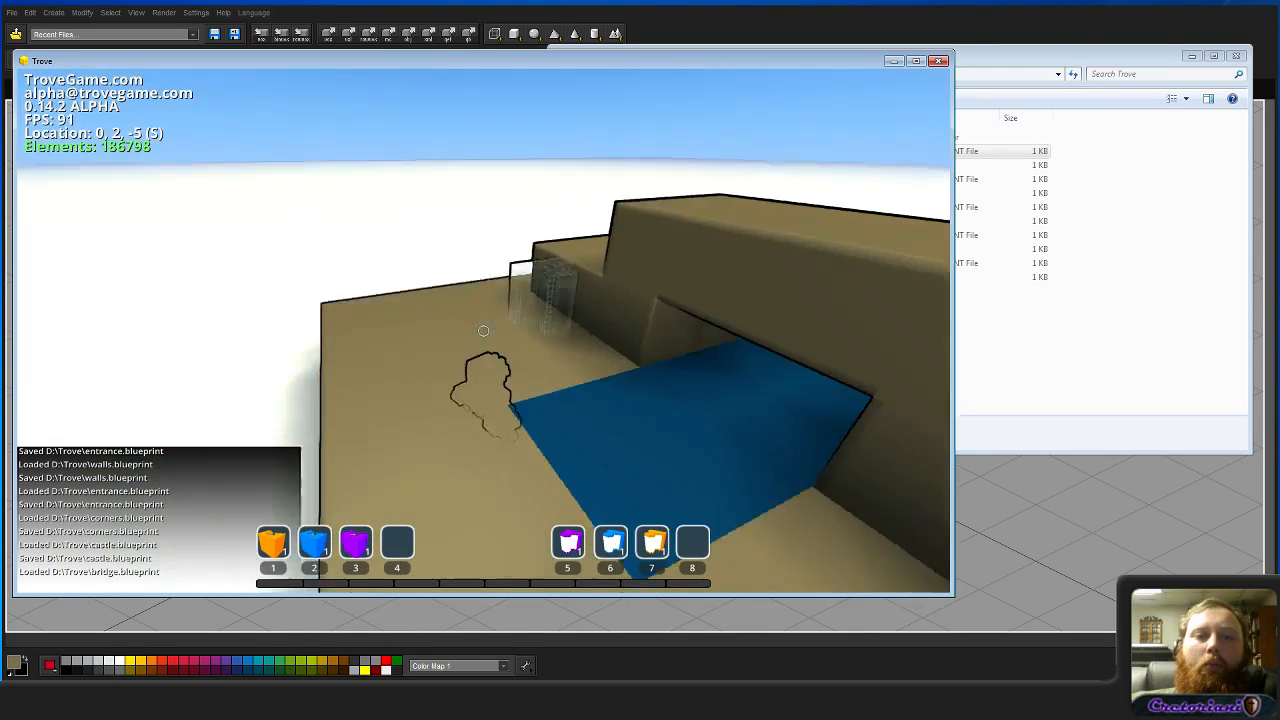
pyautogui.press('s')
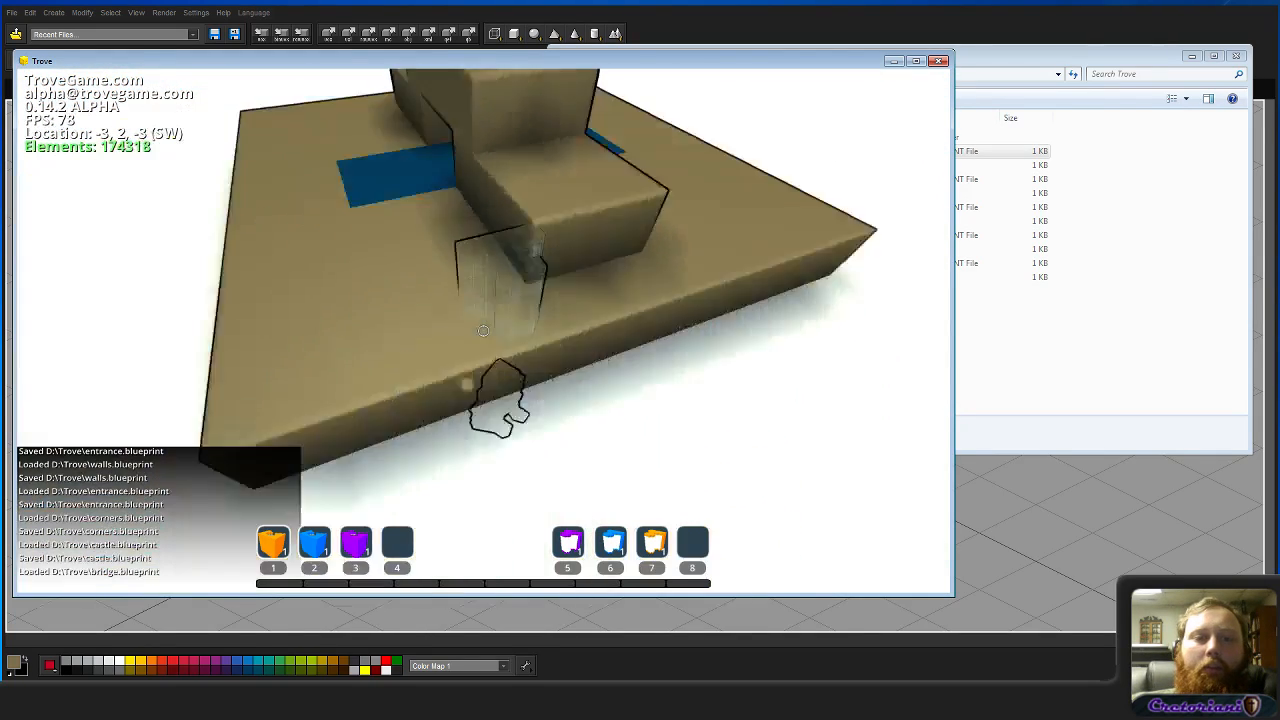
pyautogui.press('w')
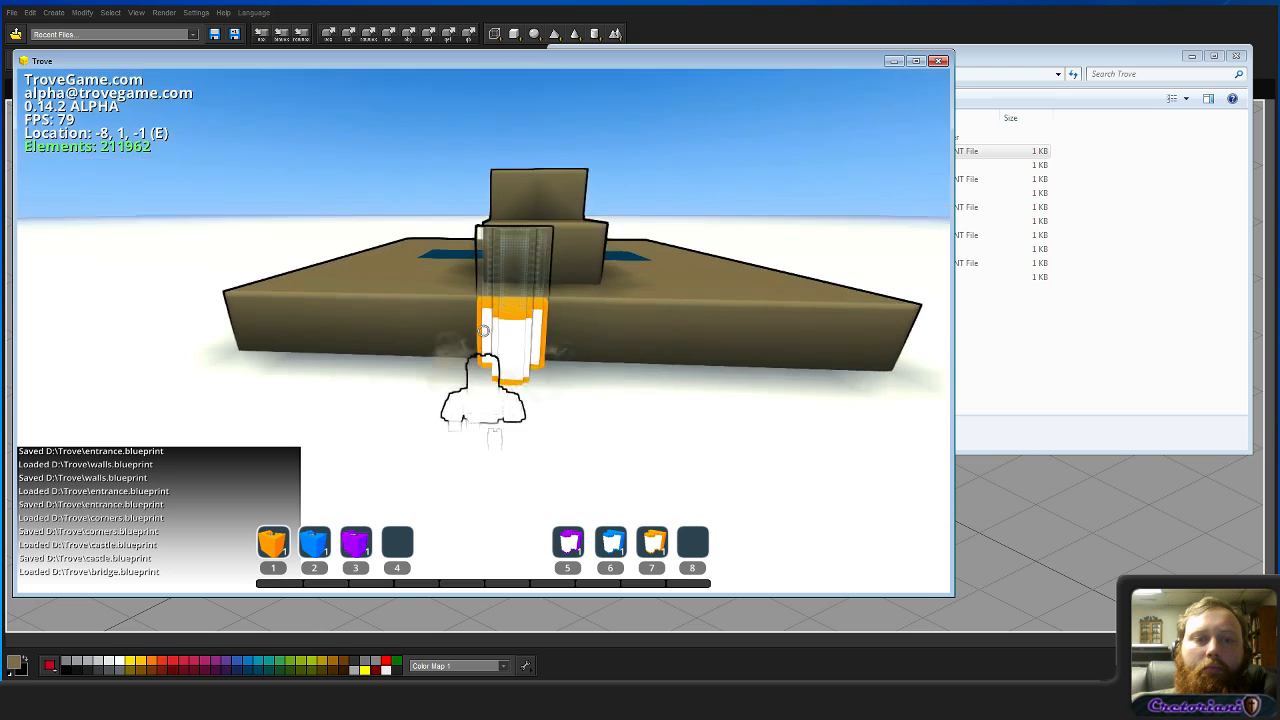
pyautogui.press('Return')
pyautogui.write('/save')
pyautogui.press('Return')
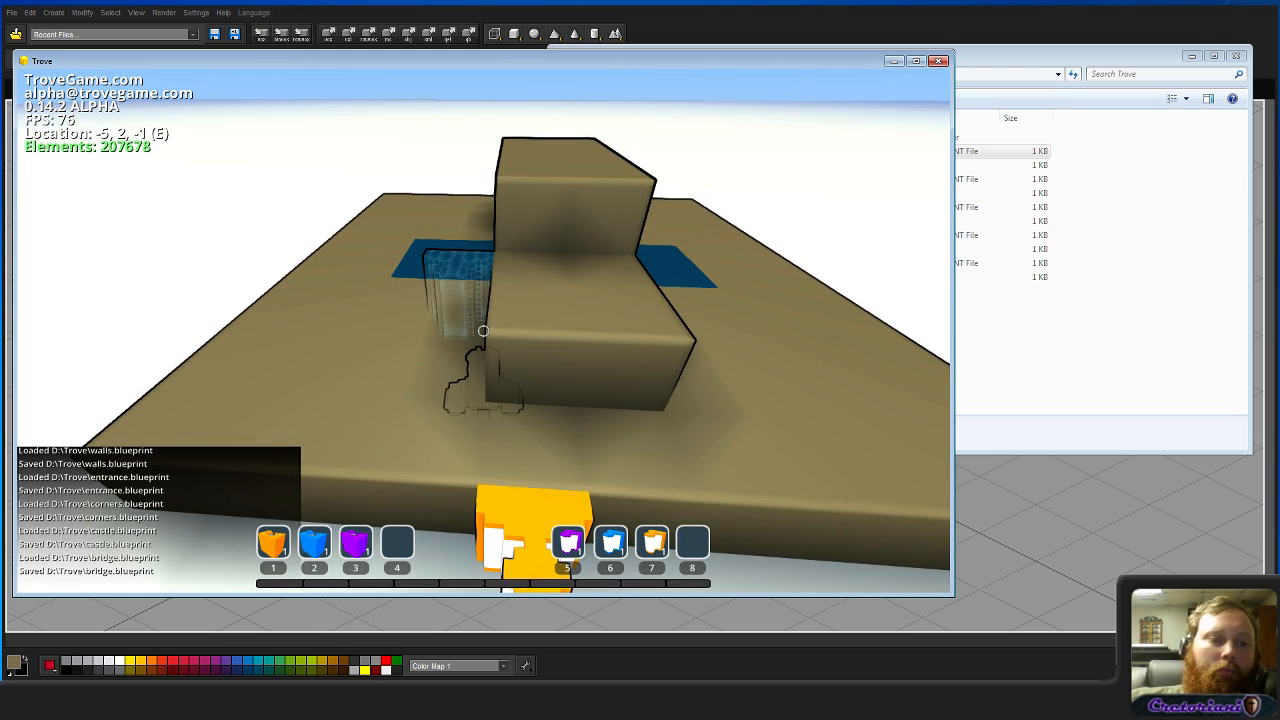
# Step: Climb onto the top of the bridge and leave build mode
pyautogui.press('w')
pyautogui.press('space')
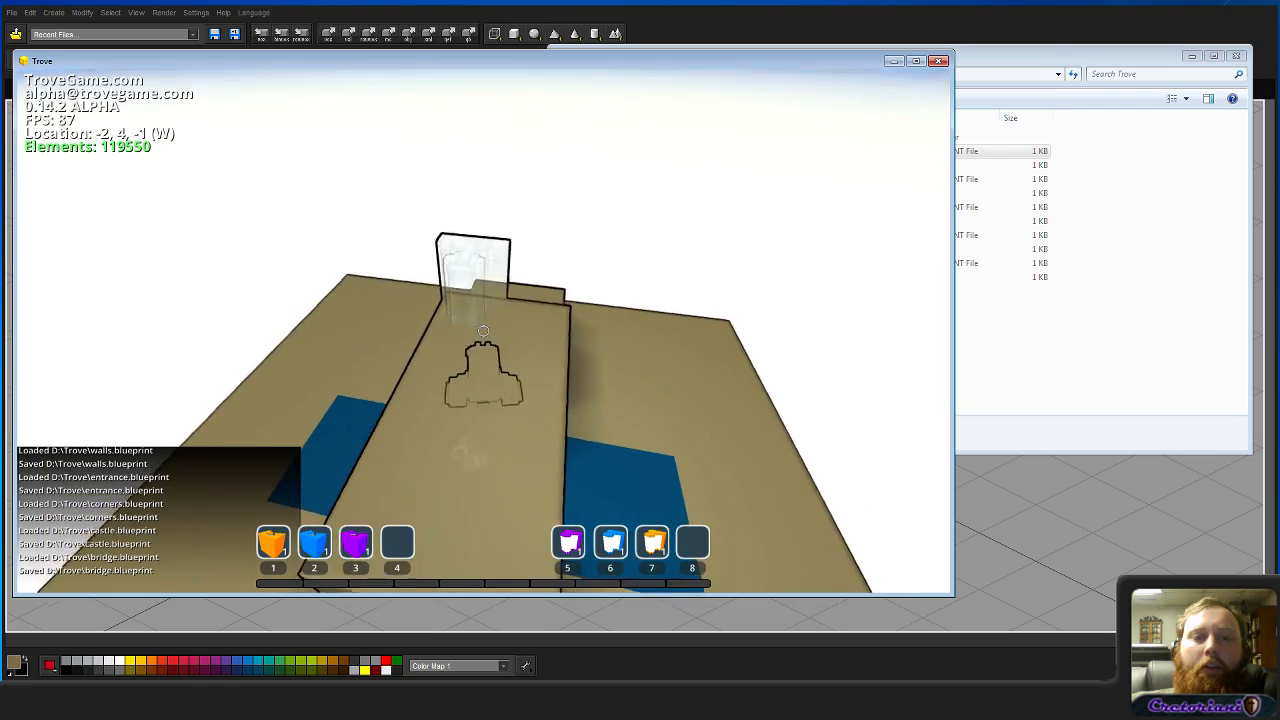
pyautogui.press('b')
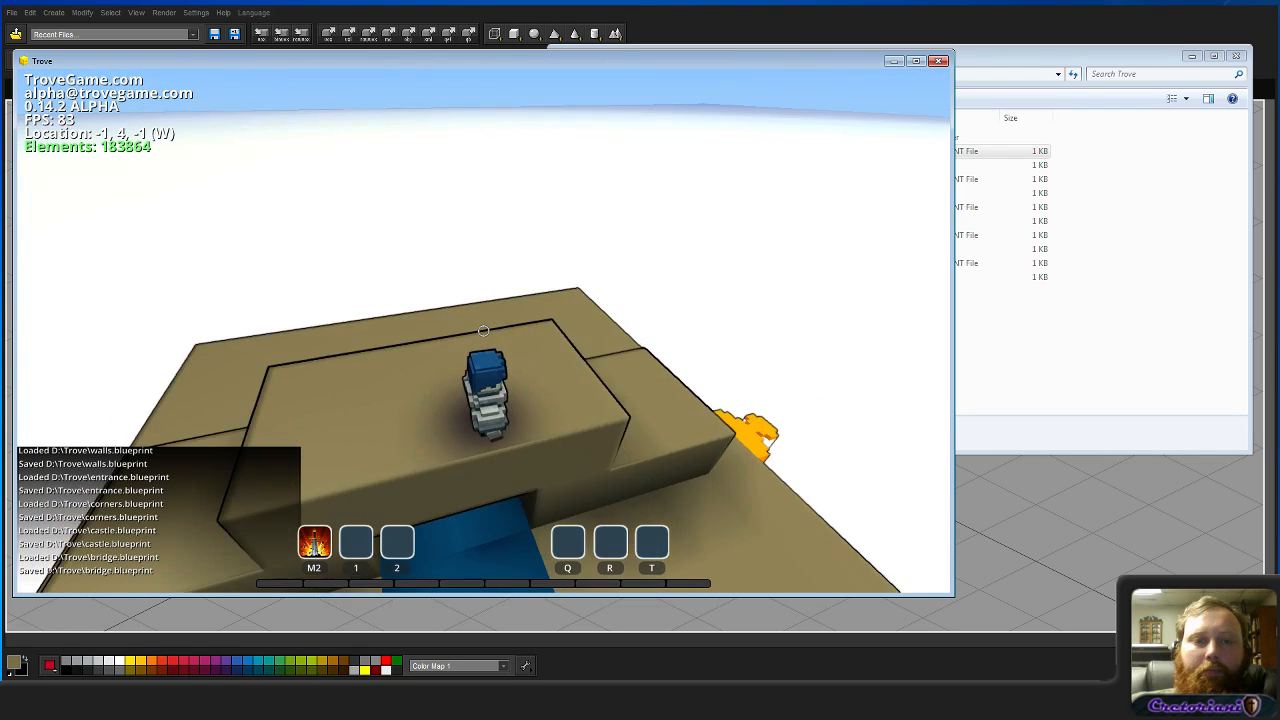
pyautogui.press('w')
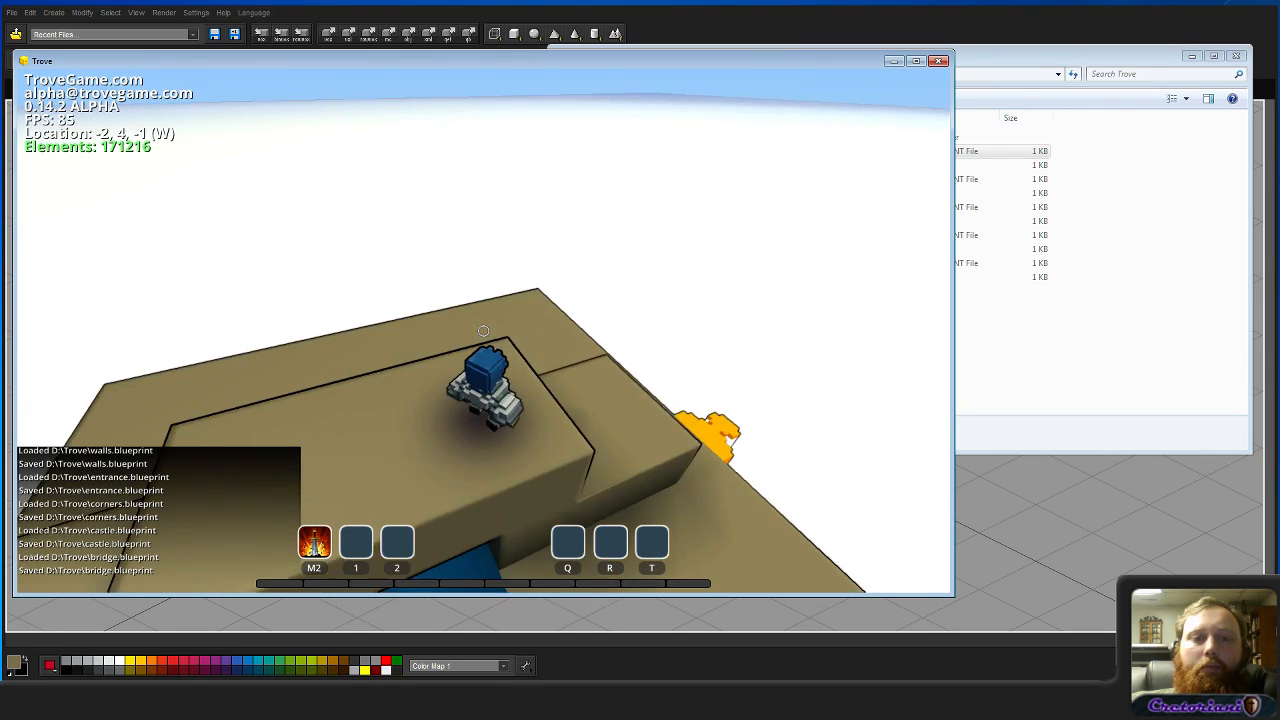
# Step: Switch to Notepad++ and start a blank text file with an empty pair of square brackets
pyautogui.press('Escape')
pyautogui.click(1031, 380)
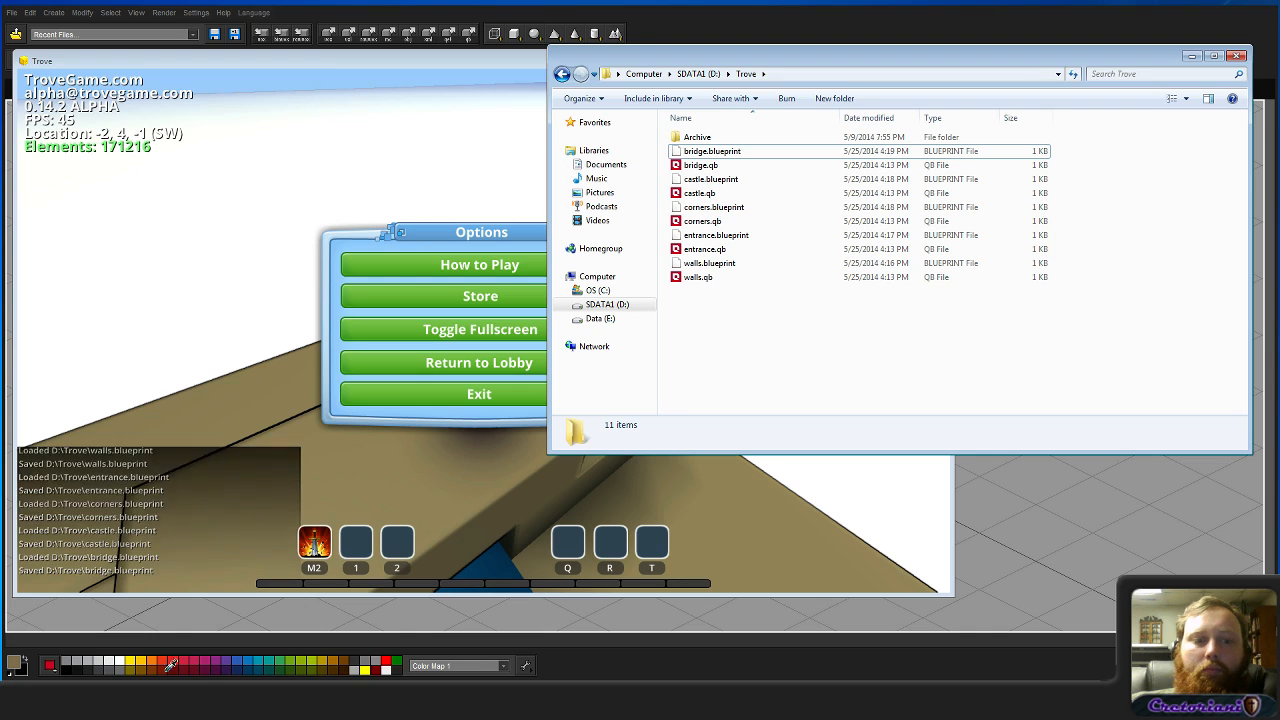
pyautogui.click(168, 700)
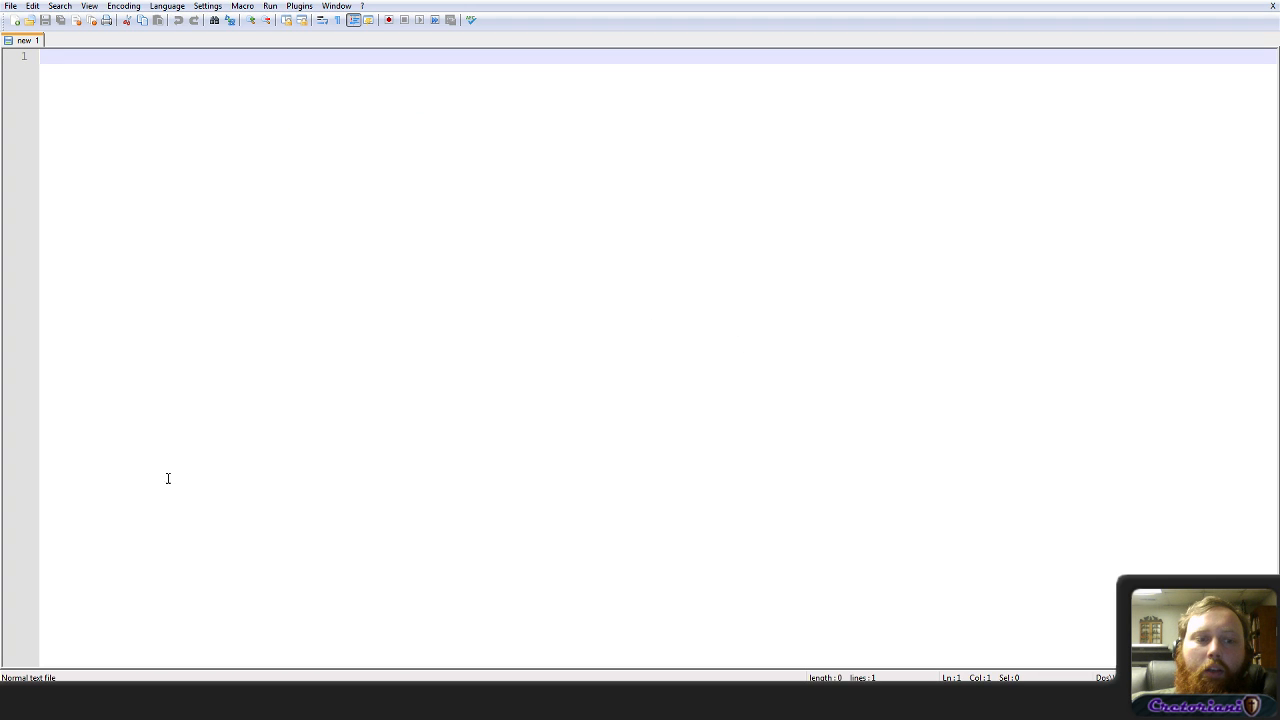
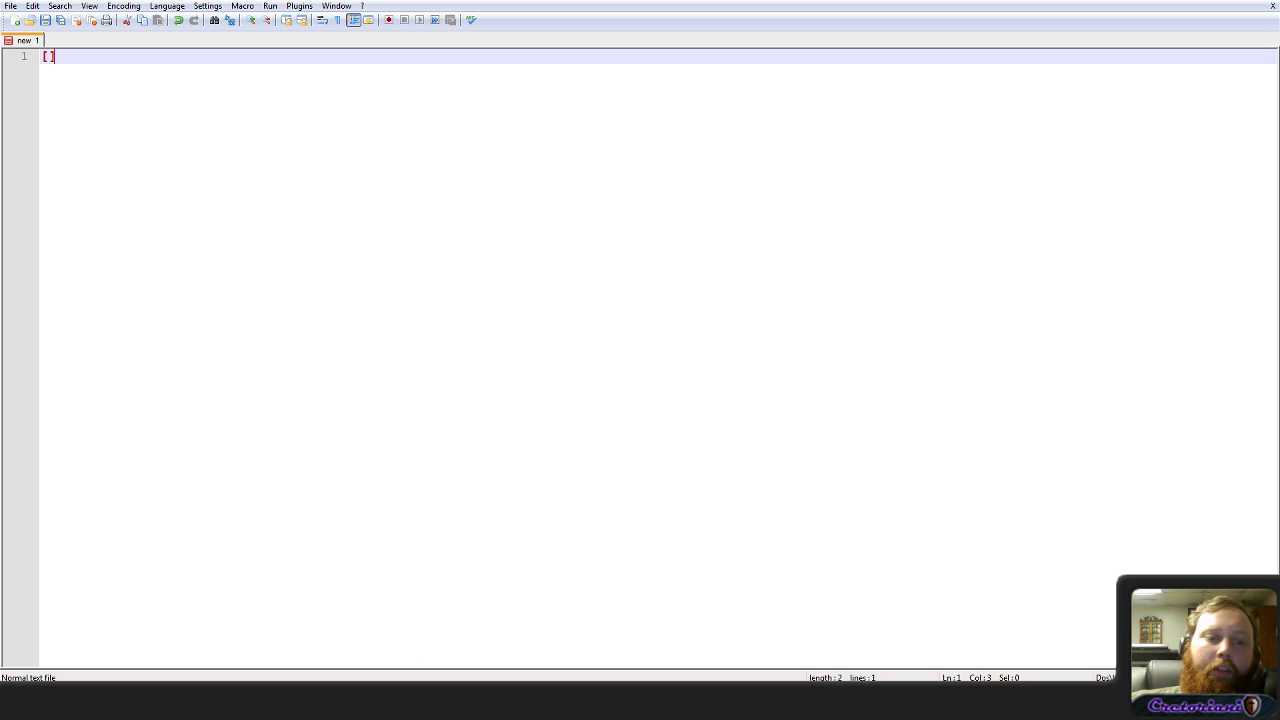
# Step: Open the example file DNG_frigidHalls.dungeon from the Archive folder inside D:\Trove in the text editor
pyautogui.click(300, 697)
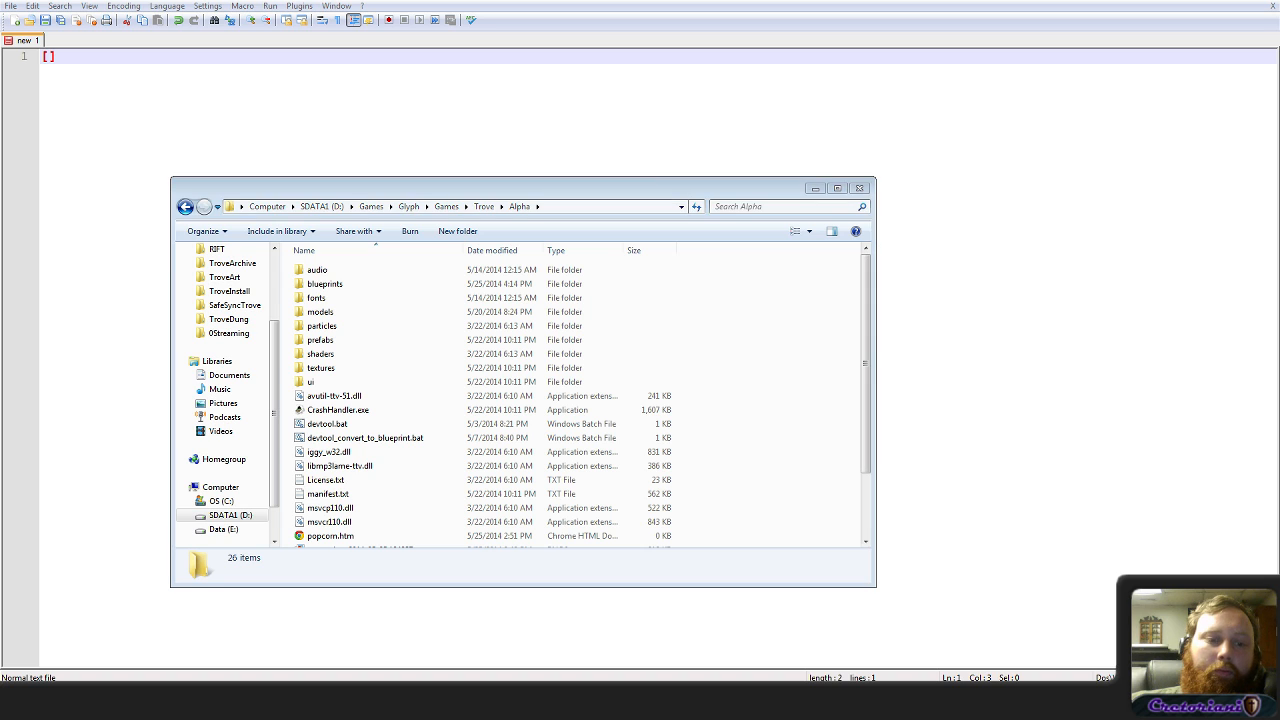
pyautogui.click(295, 645)
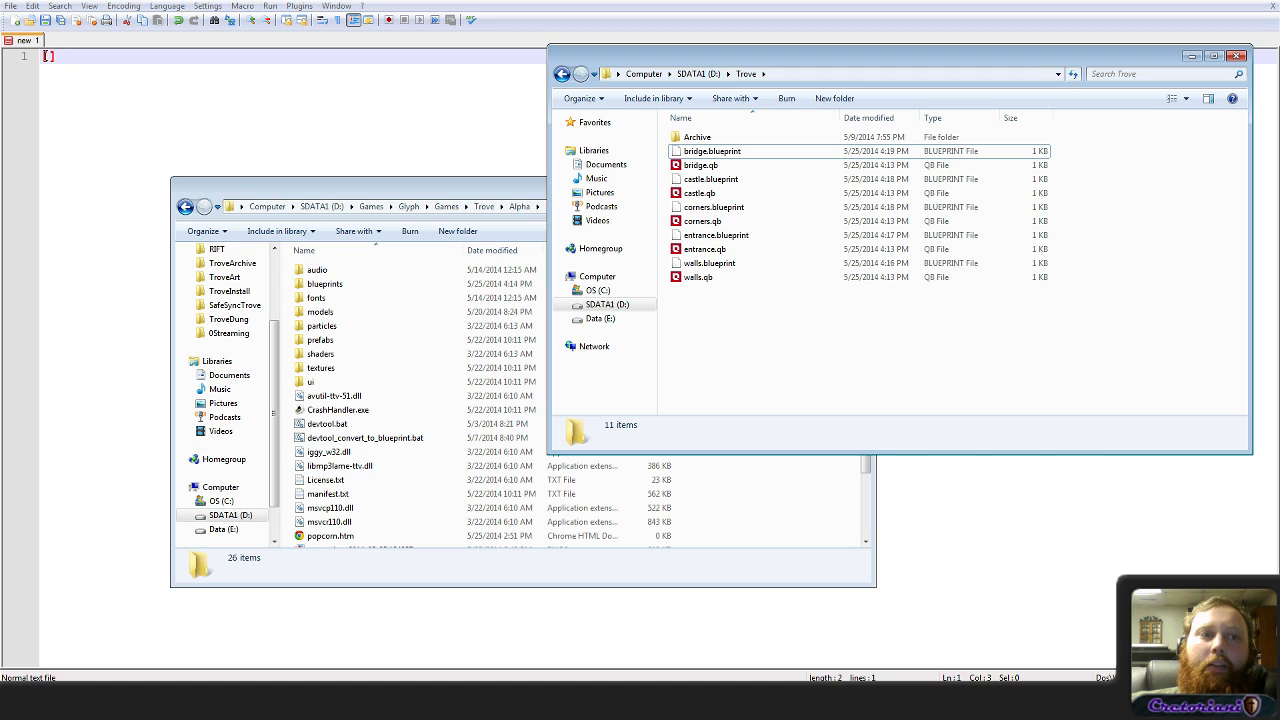
pyautogui.doubleClick(697, 138)
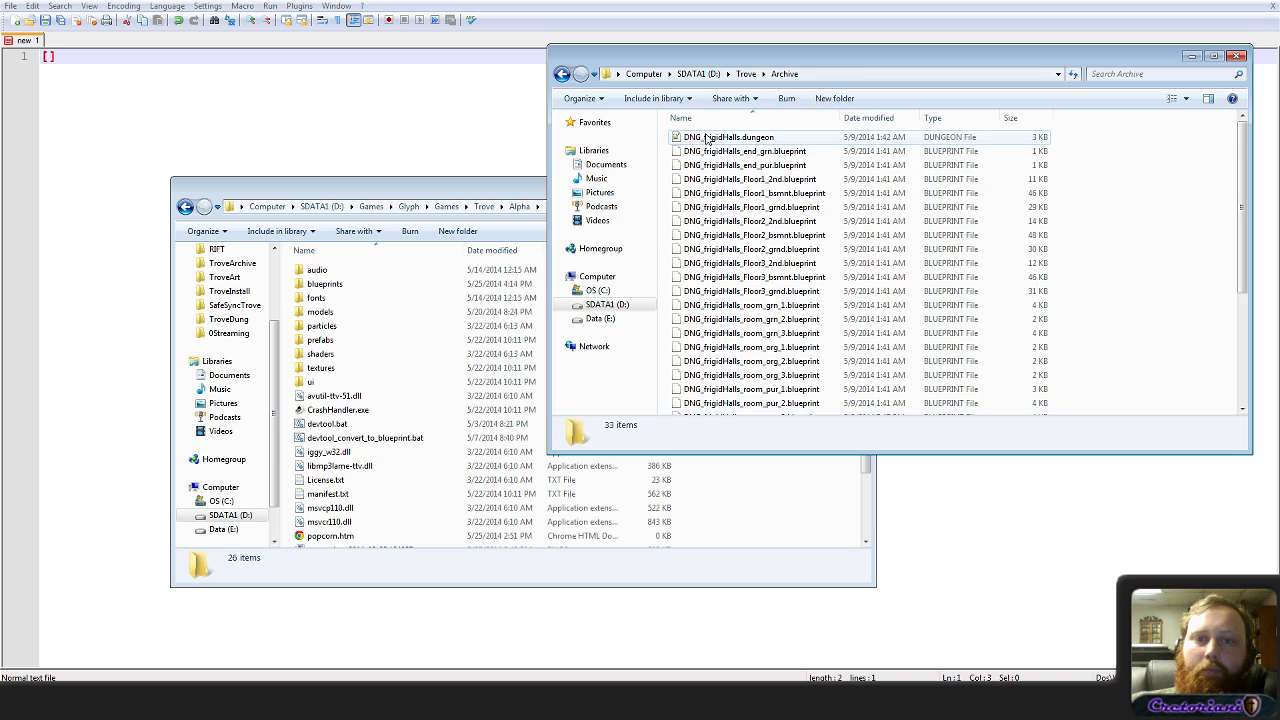
pyautogui.doubleClick(710, 137)
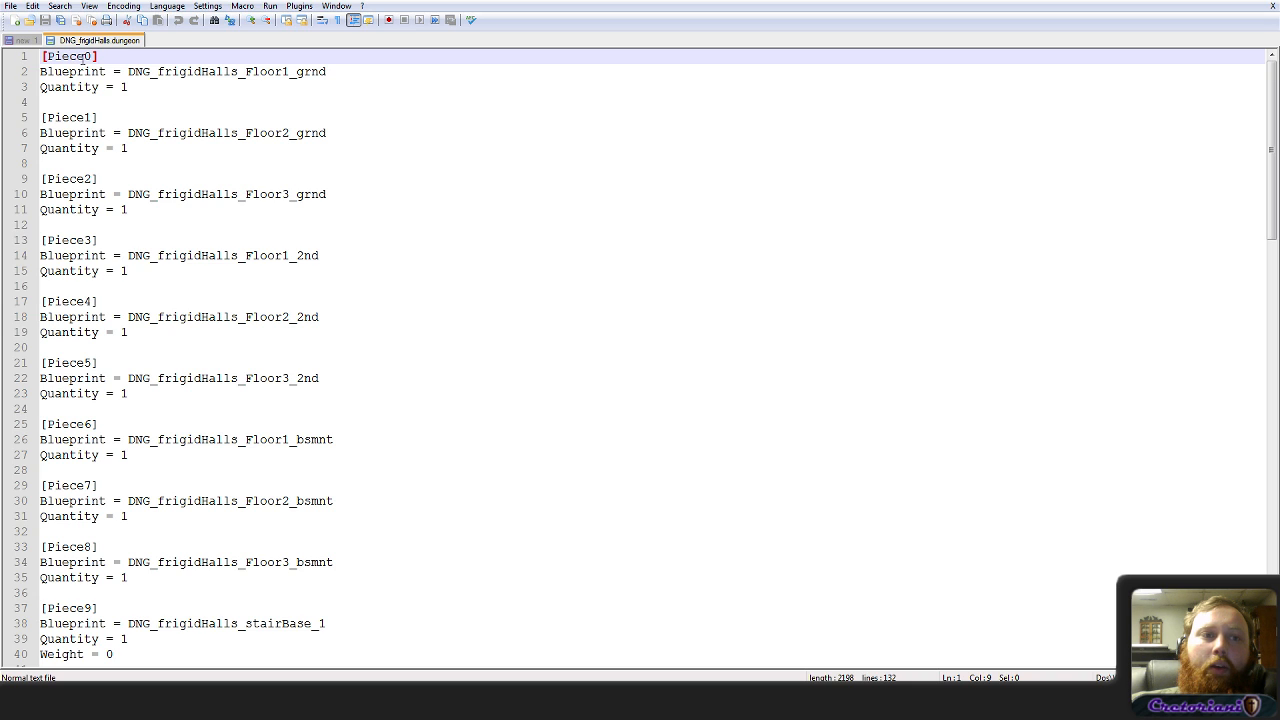
# Step: Examine the Blueprint and Quantity lines of the Piece0 and Piece1 entries in the example dungeon file
pyautogui.moveTo(44, 70); pyautogui.dragTo(162, 69)
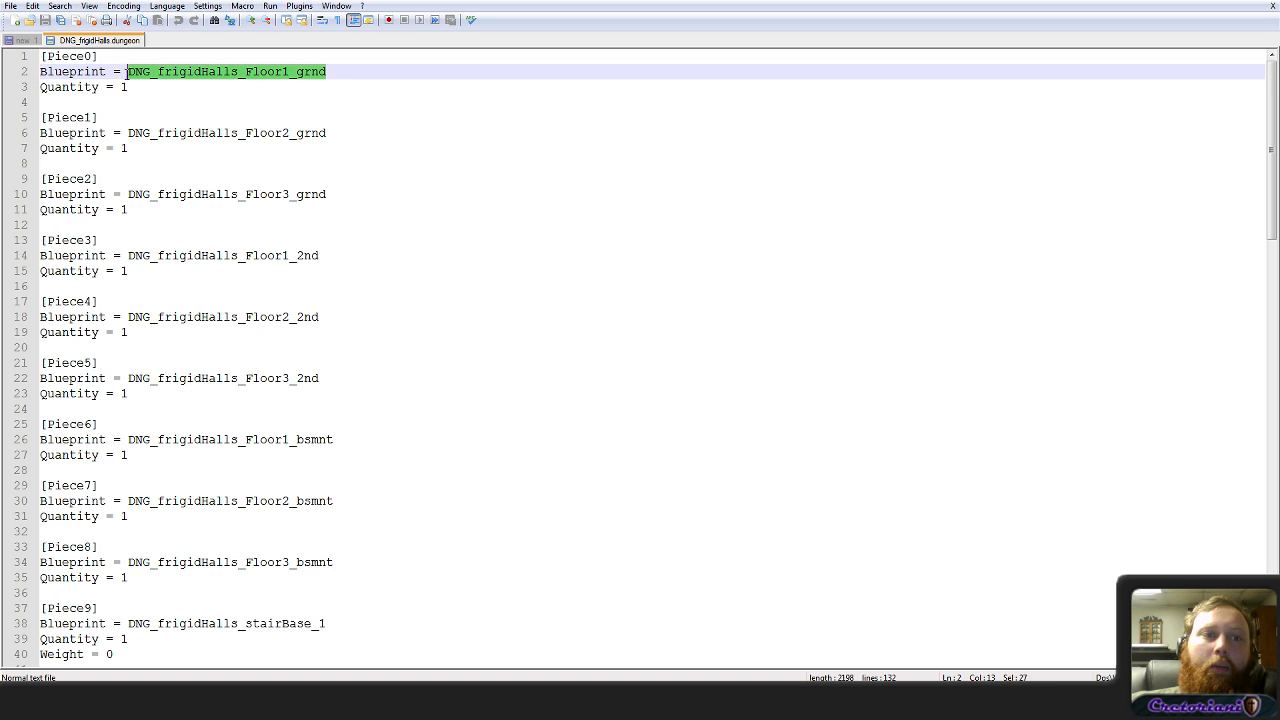
pyautogui.click(374, 58)
pyautogui.doubleClick(357, 66)
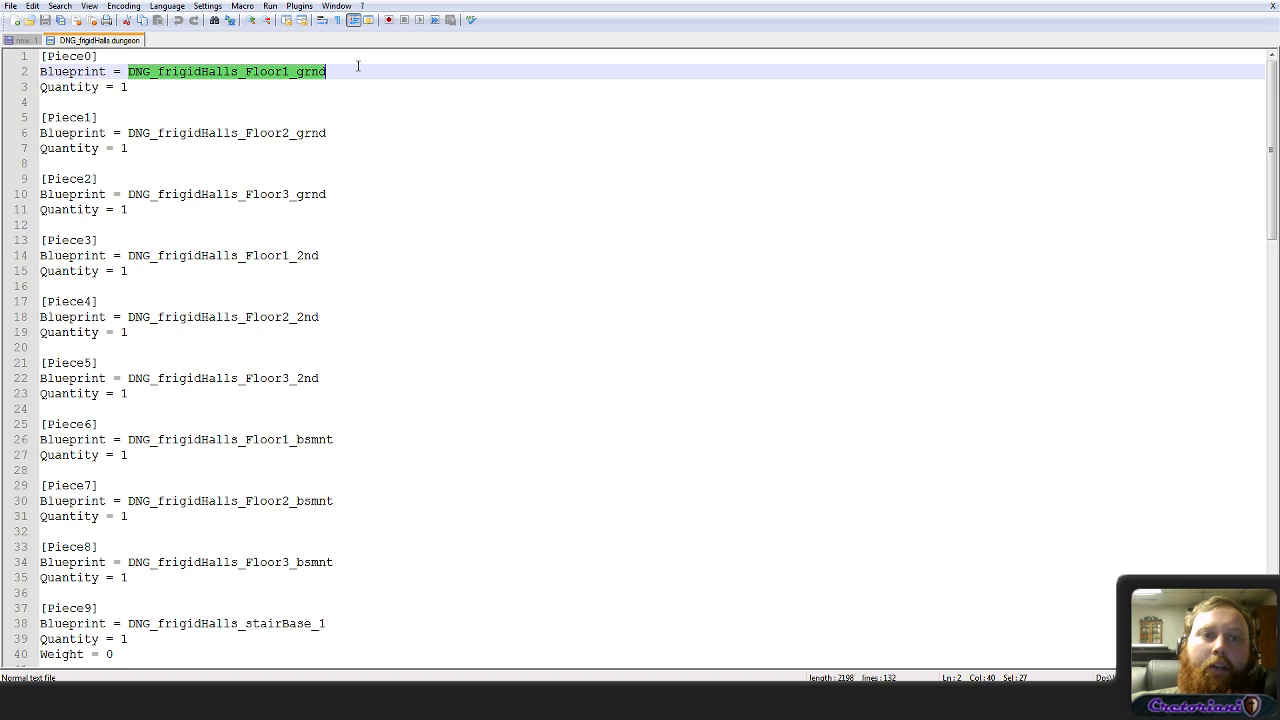
pyautogui.doubleClick(356, 67)
pyautogui.doubleClick(347, 71)
pyautogui.doubleClick(220, 133)
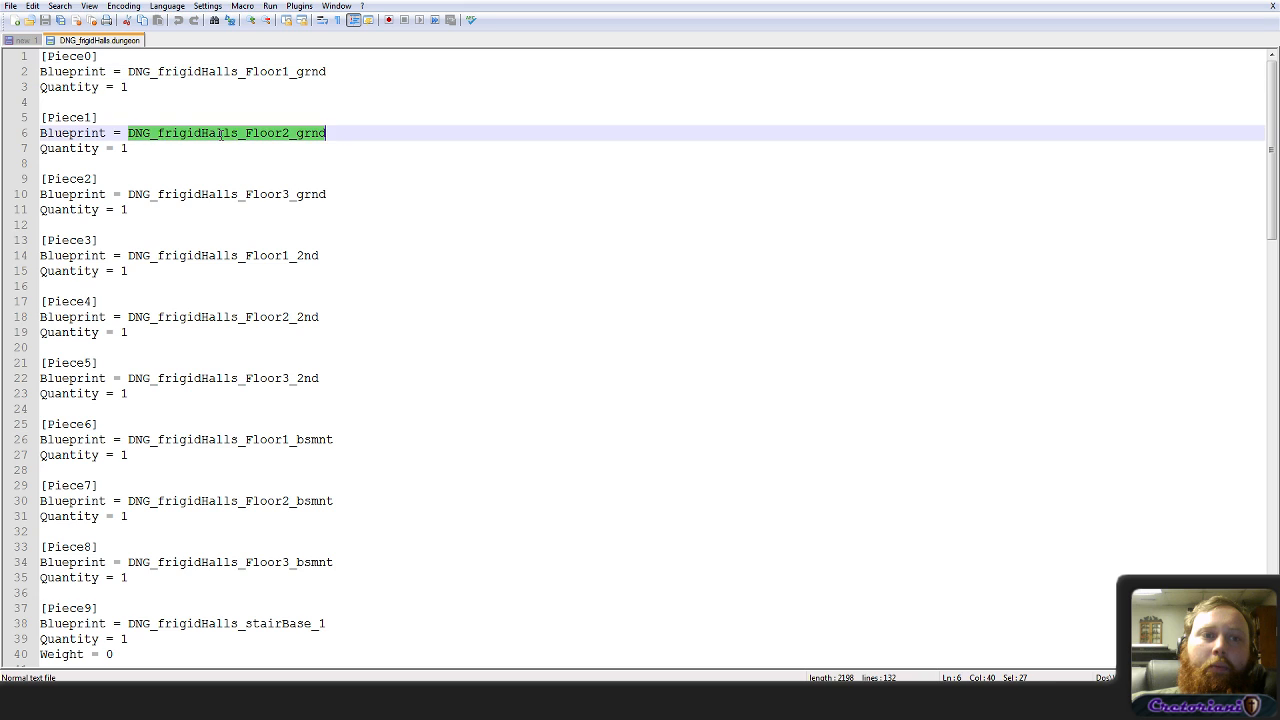
pyautogui.click(246, 83)
pyautogui.doubleClick(228, 71)
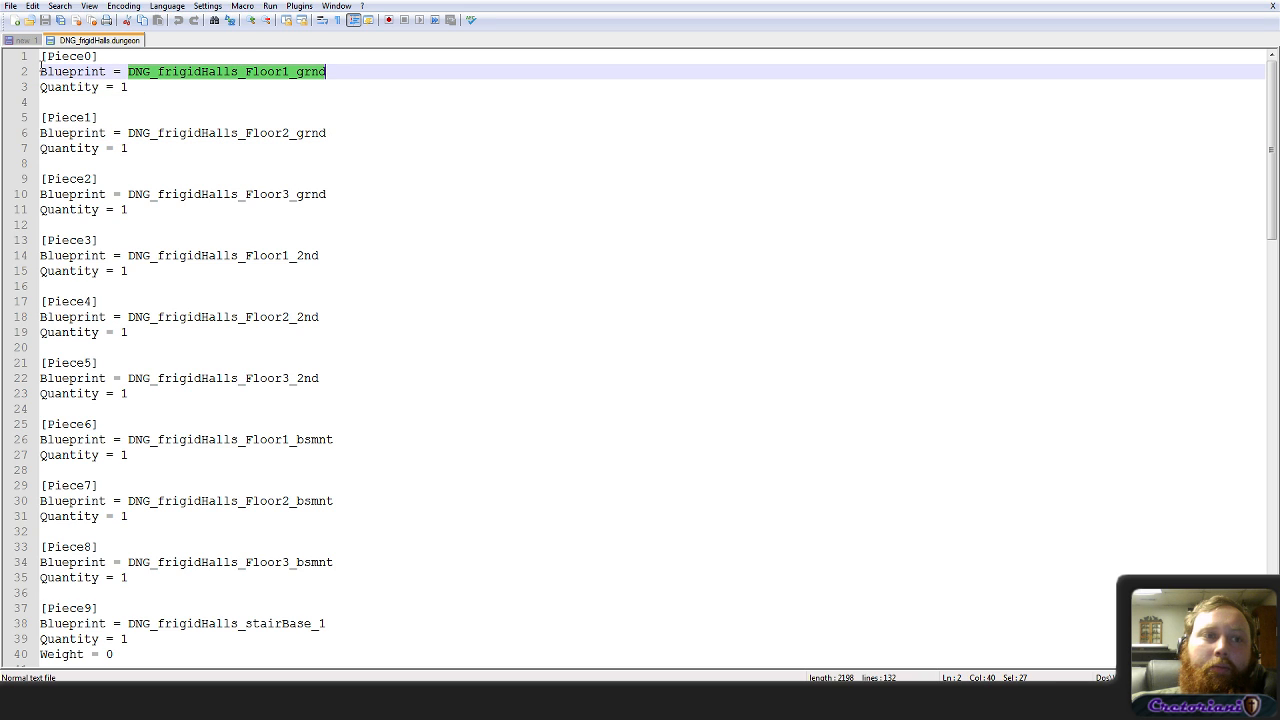
pyautogui.click(140, 89)
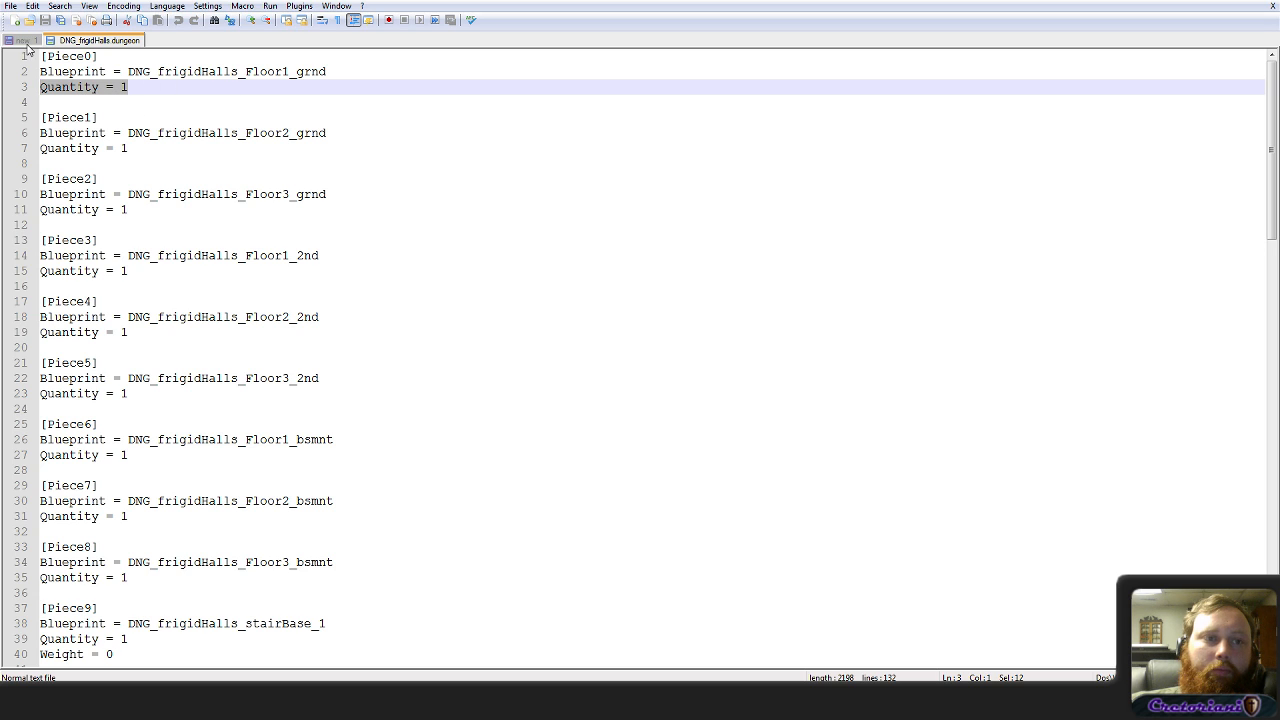
# Step: Examine the Piece9 entry of the example dungeon file, comparing its stairBase_1 blueprint name with its Quantity and Weight lines
pyautogui.moveTo(126, 656); pyautogui.dragTo(46, 652)
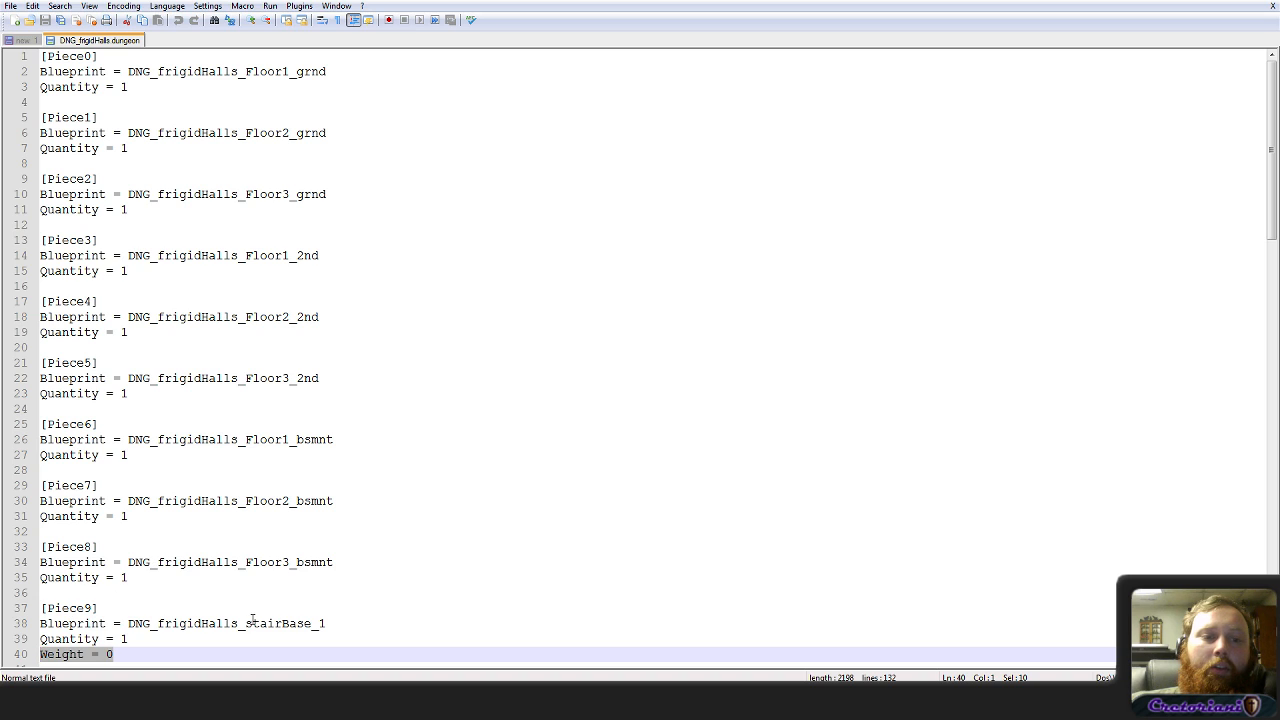
pyautogui.moveTo(127, 623); pyautogui.dragTo(349, 622)
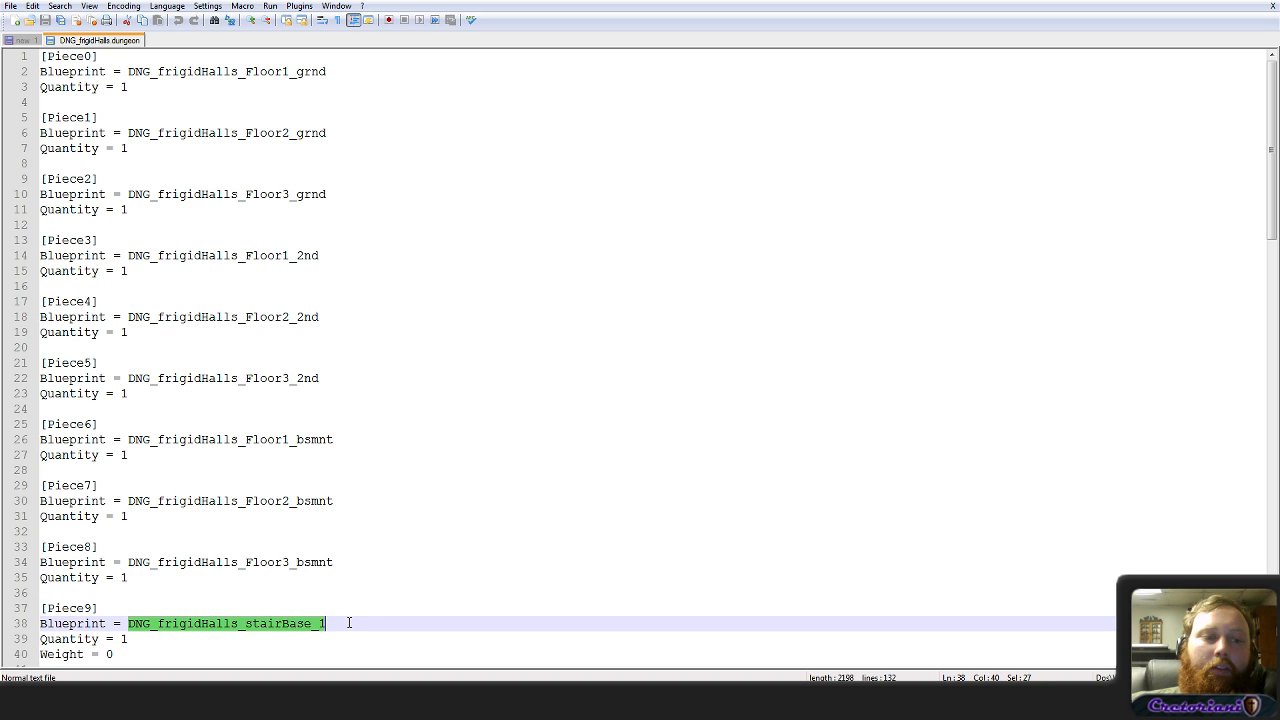
pyautogui.click(334, 623)
pyautogui.moveTo(163, 627); pyautogui.dragTo(34, 655)
pyautogui.click(128, 638)
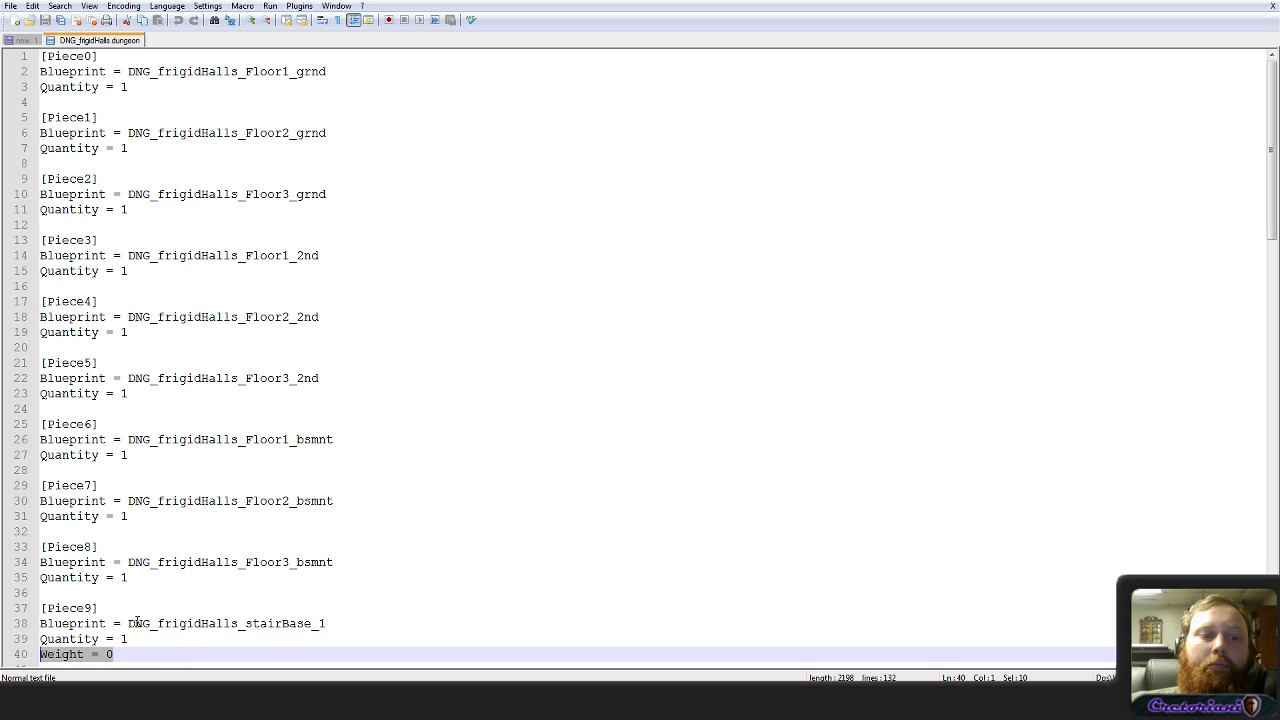
pyautogui.moveTo(130, 623); pyautogui.dragTo(358, 625)
pyautogui.click(358, 625)
pyautogui.moveTo(124, 654); pyautogui.dragTo(34, 655)
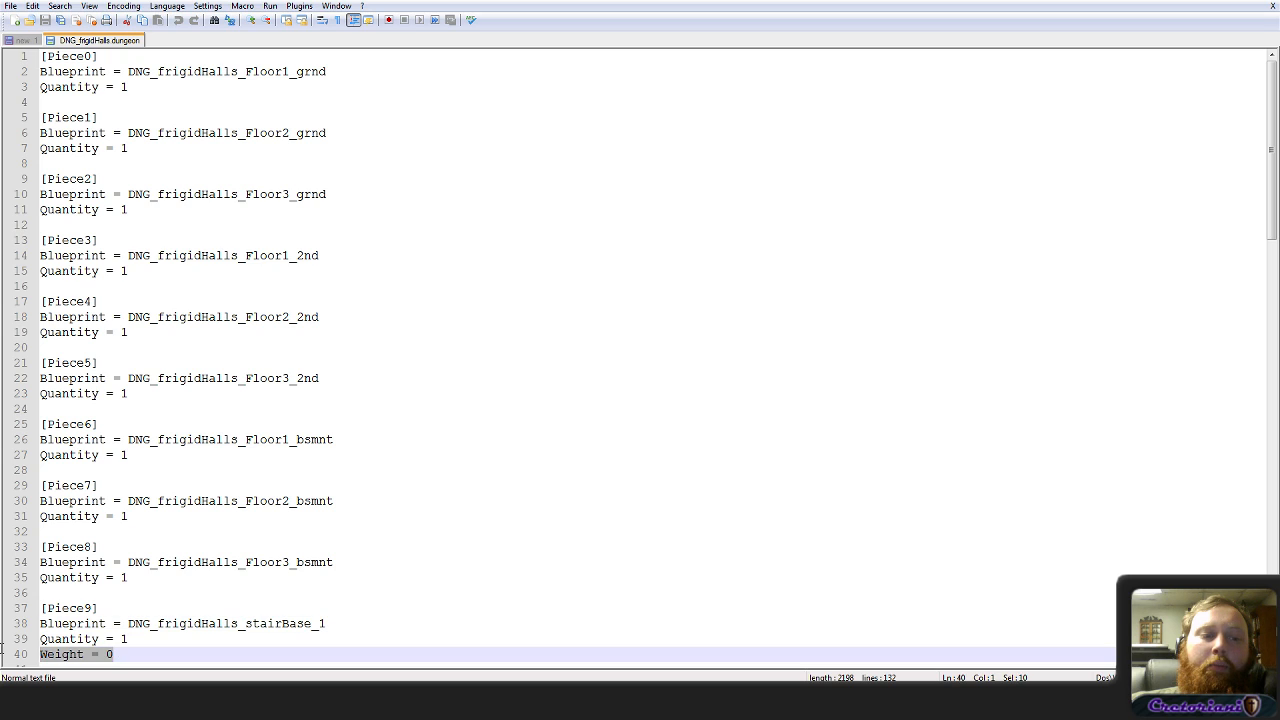
# Step: Examine the Weight line at the end of the Piece9 entry in the example dungeon file
pyautogui.click(146, 655)
pyautogui.moveTo(131, 656); pyautogui.dragTo(29, 654)
pyautogui.click(160, 656)
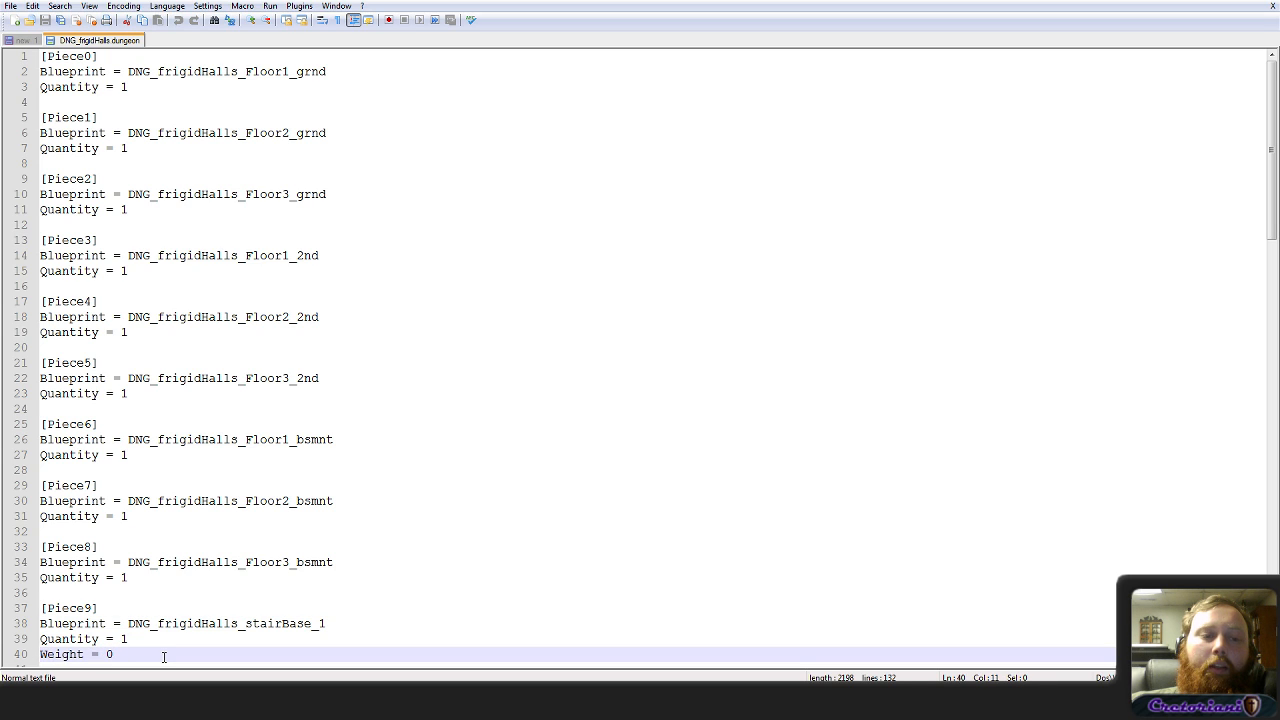
# Step: Return to the new text file and complete the bracketed header on its first line as [Piece0]
pyautogui.click(25, 41)
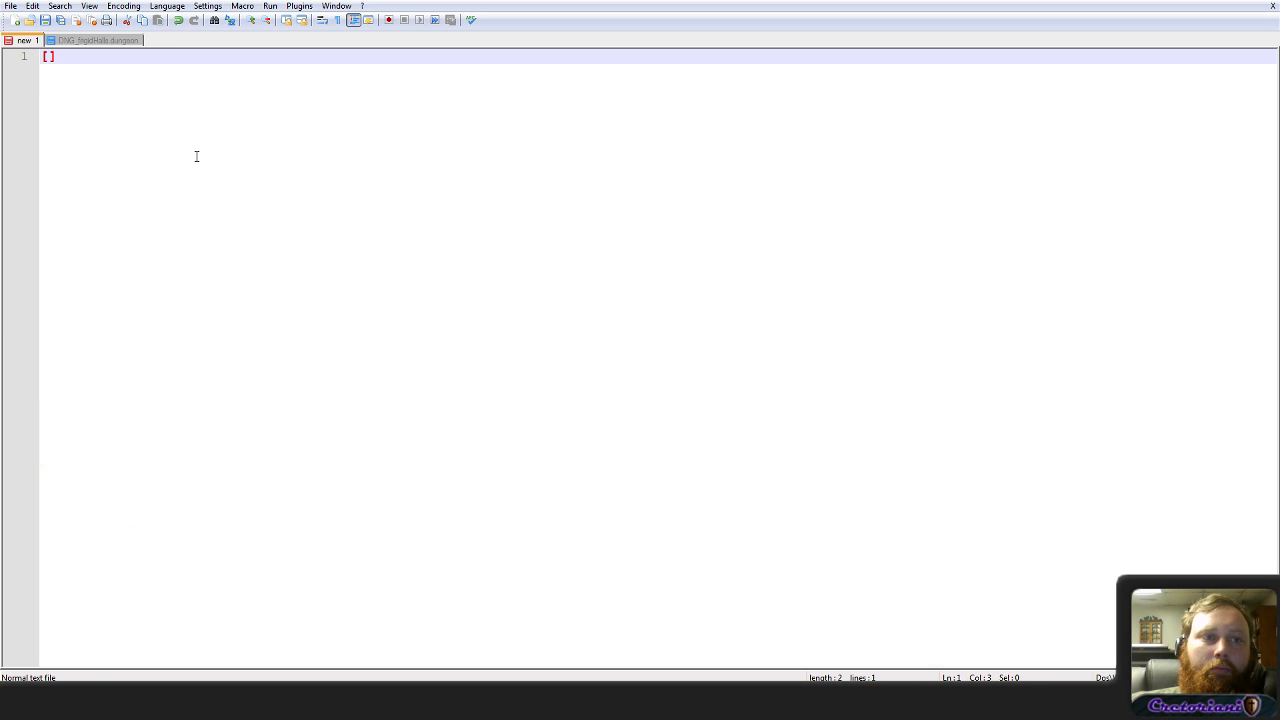
pyautogui.click(47, 57)
pyautogui.write('Piece')
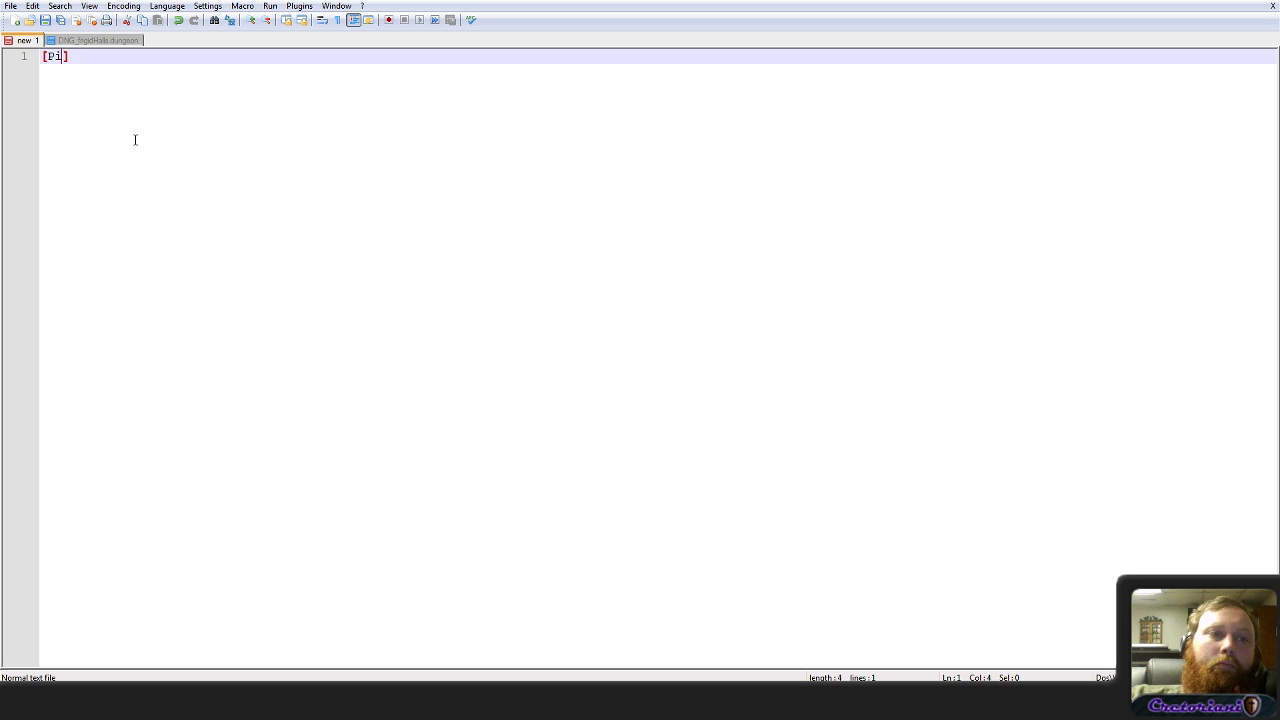
pyautogui.write('0')
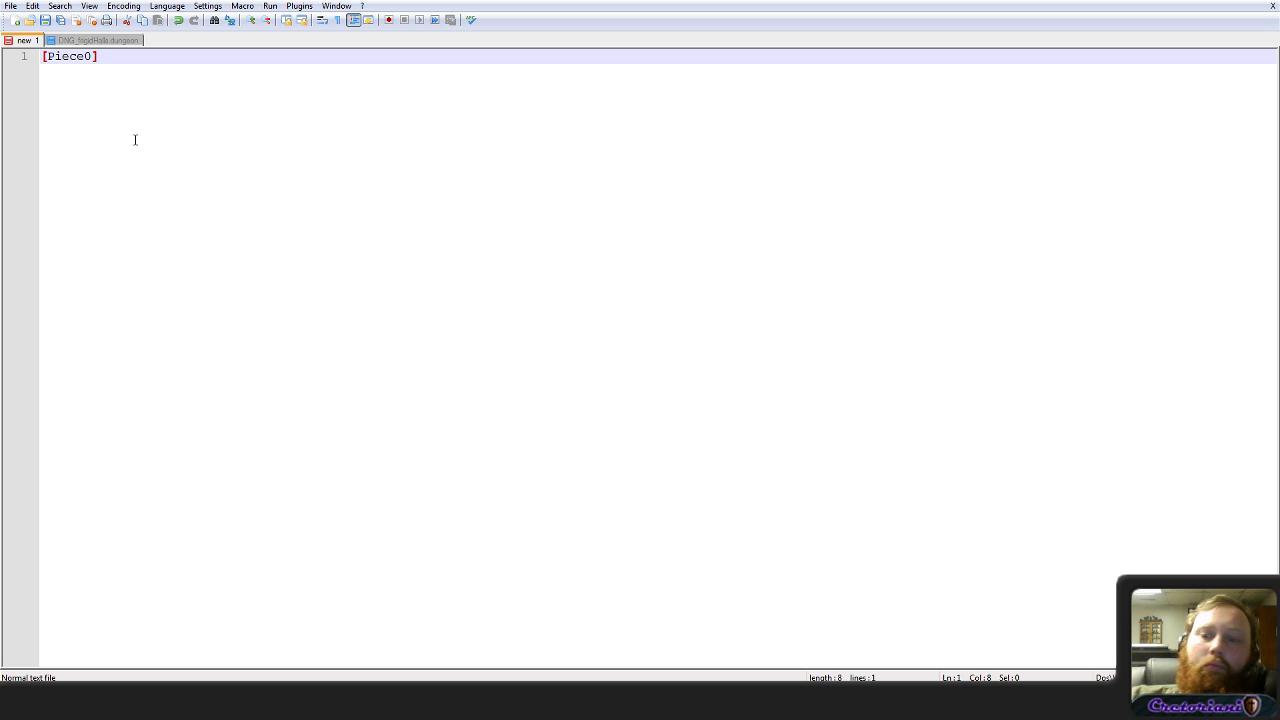
pyautogui.press('Return')
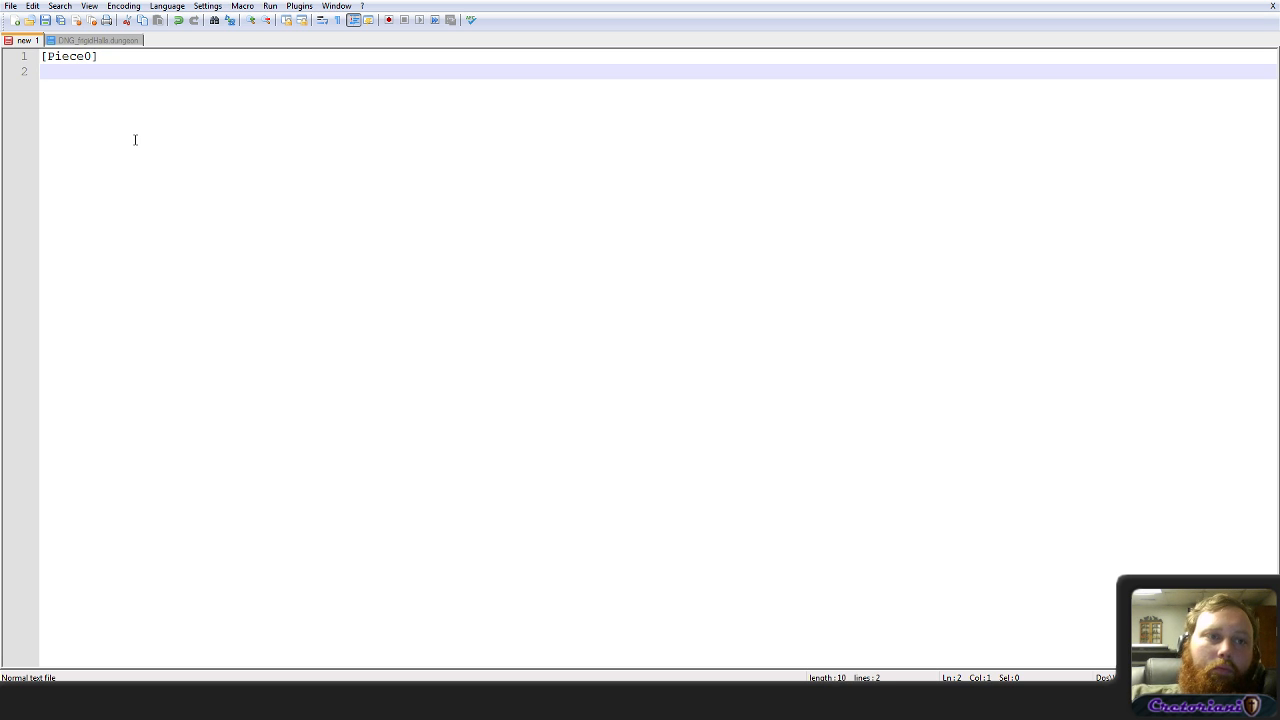
# Step: Add the line Blueprint = entrance under the [Piece0] header, with the blueprint name in lowercase
pyautogui.write('Blueprint = ')
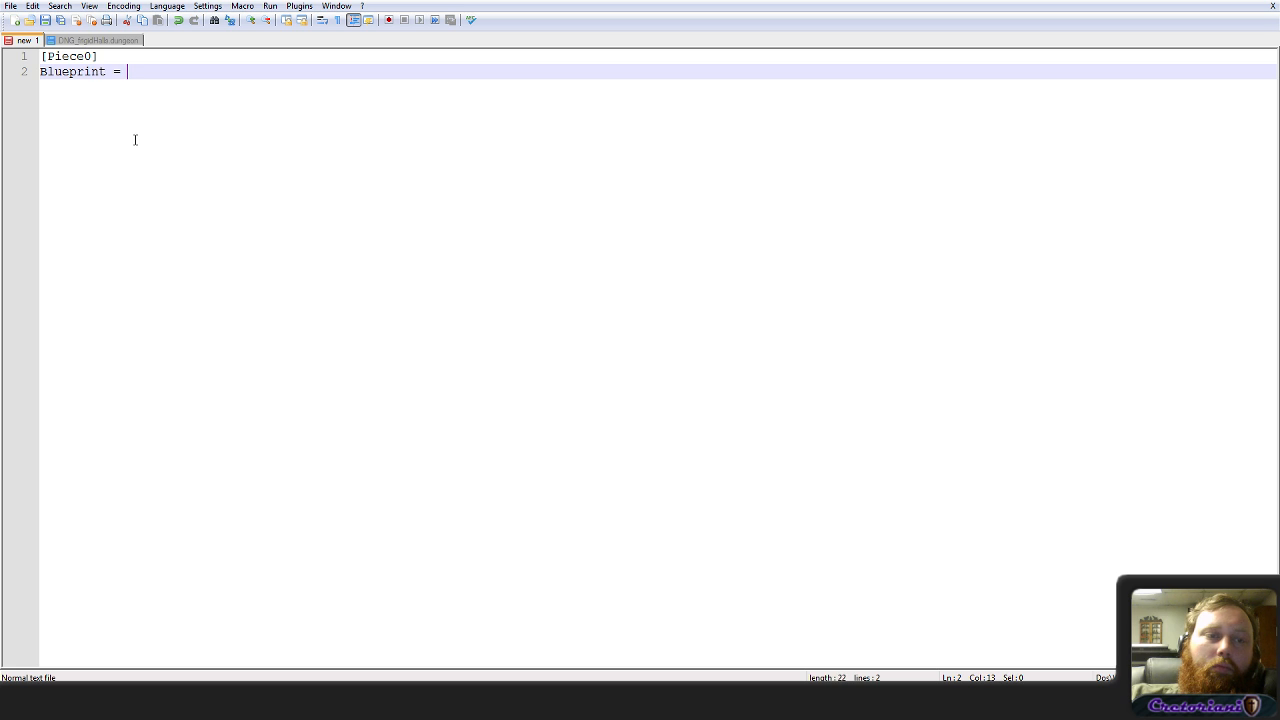
pyautogui.write('Entrance')
pyautogui.hotkey('ctrl', 'Left')
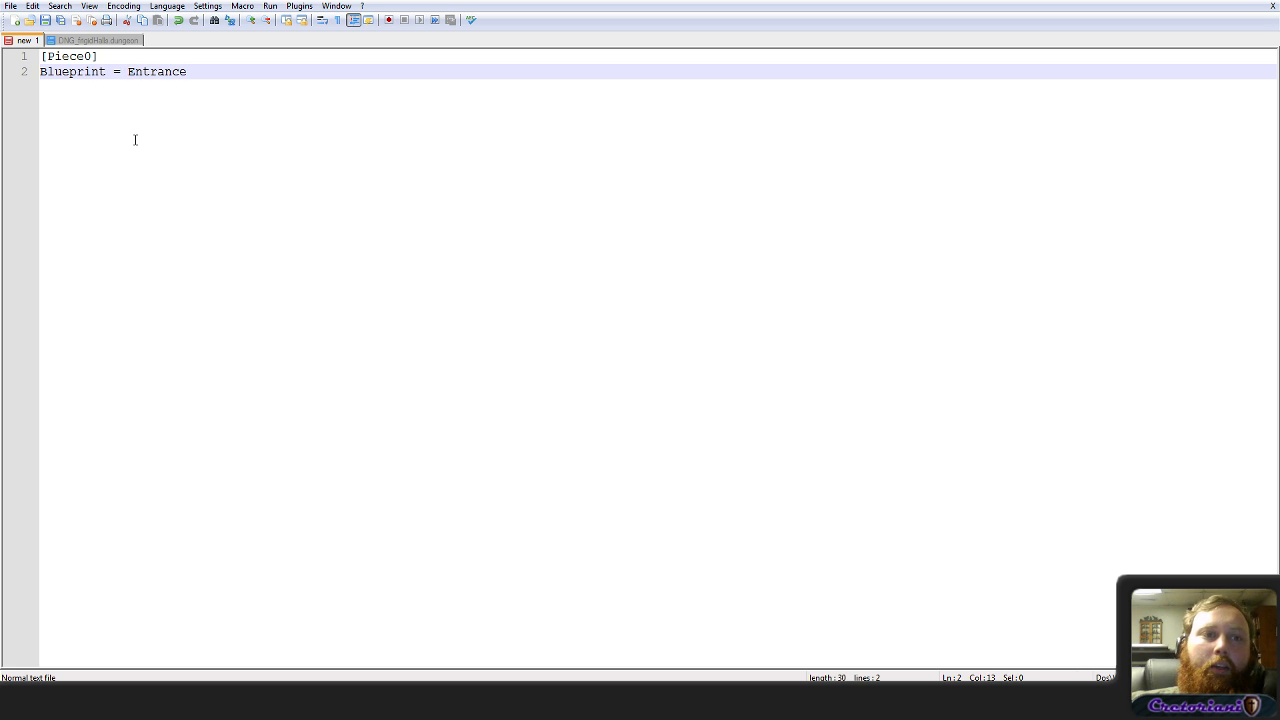
pyautogui.press('Delete')
pyautogui.write('e')
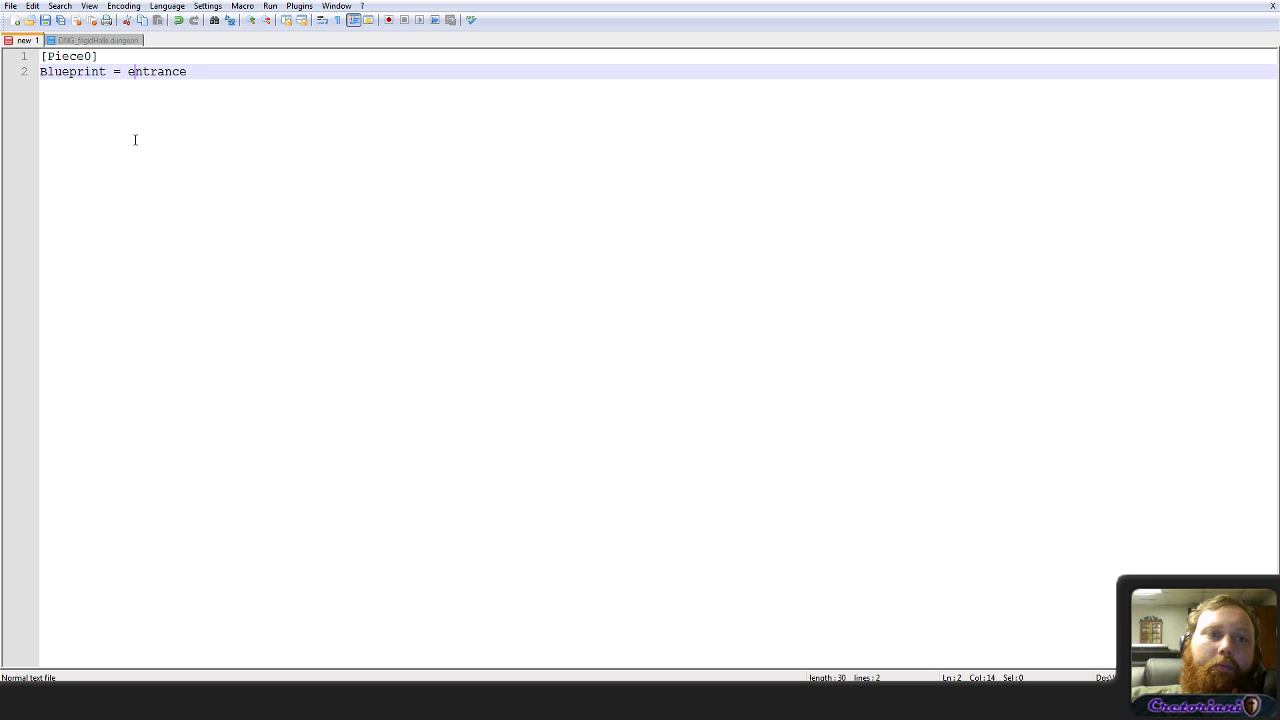
pyautogui.press('End')
pyautogui.press('Return')
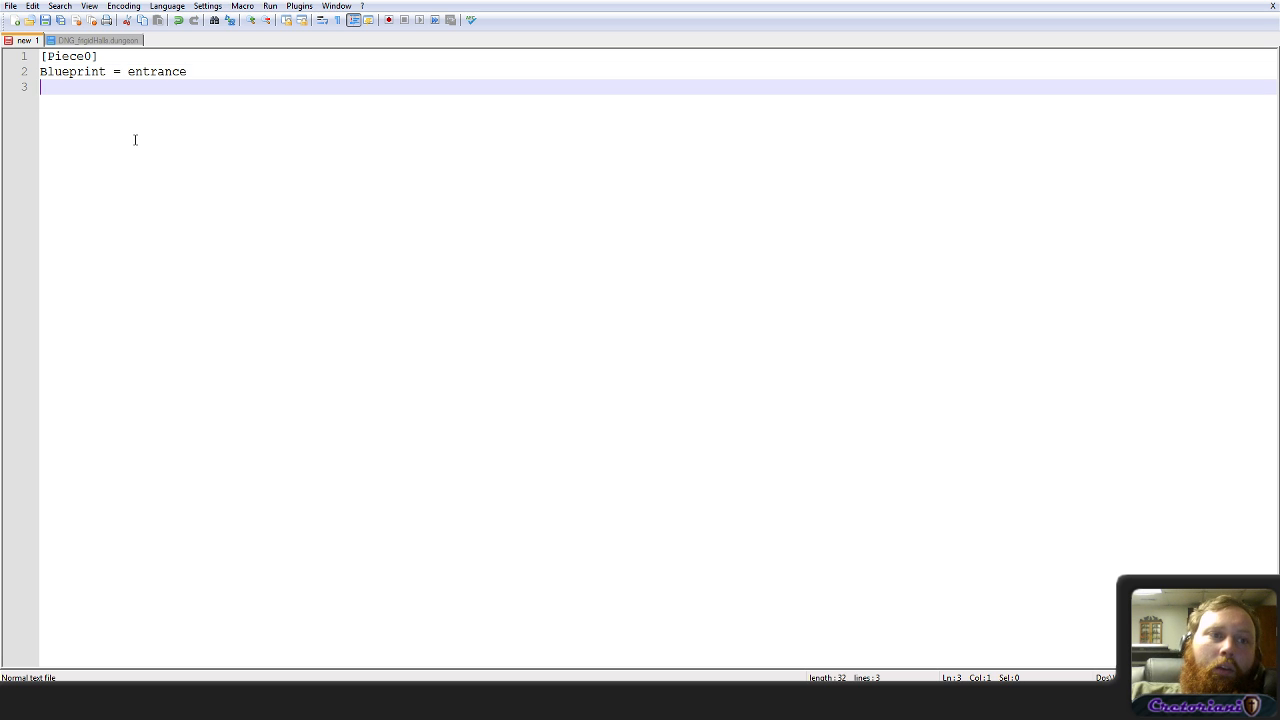
# Step: Add the line Quantity = 1 to the Piece0 entry, followed by a blank separator line
pyautogui.write('Quanti')
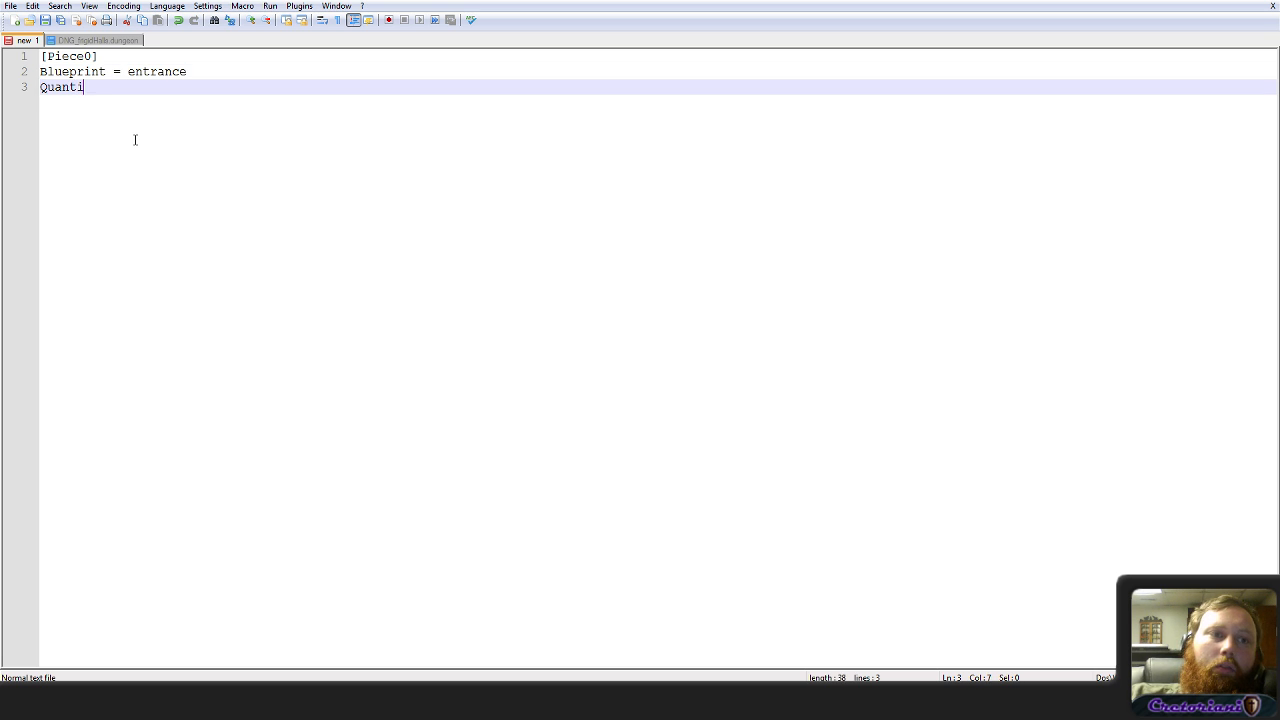
pyautogui.write('ty = 1')
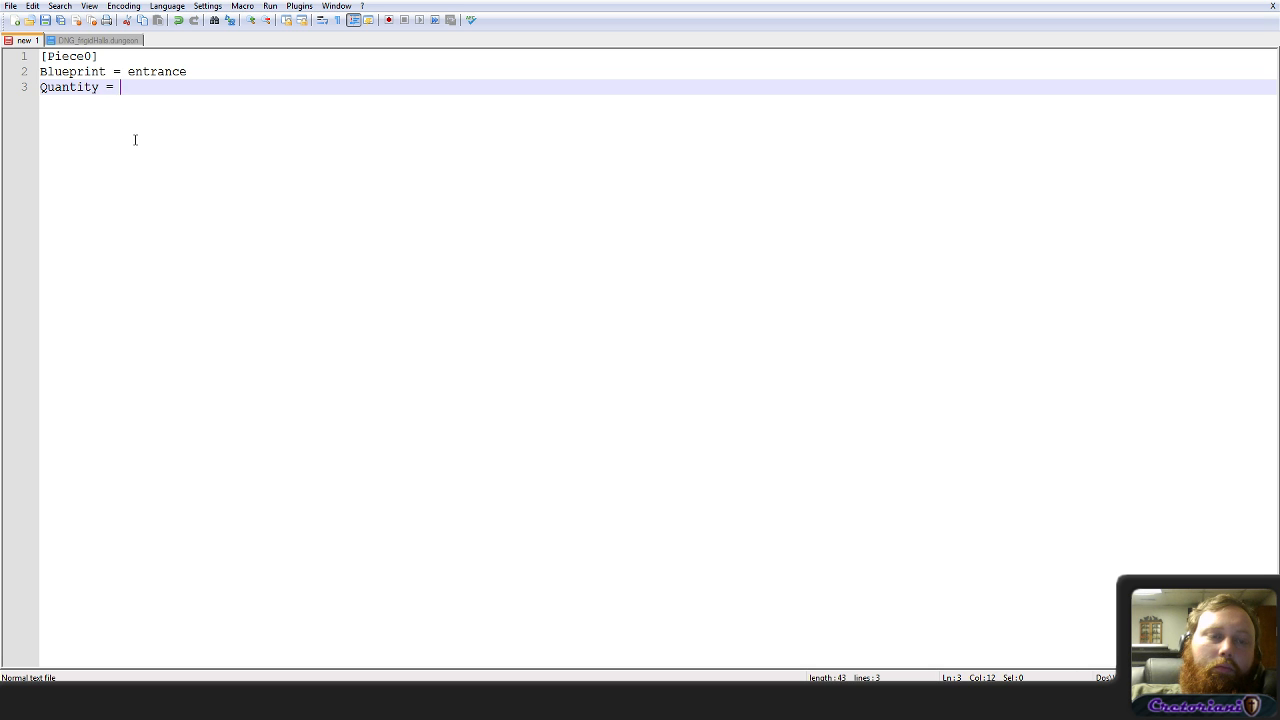
pyautogui.press('Return')
pyautogui.press('Return')
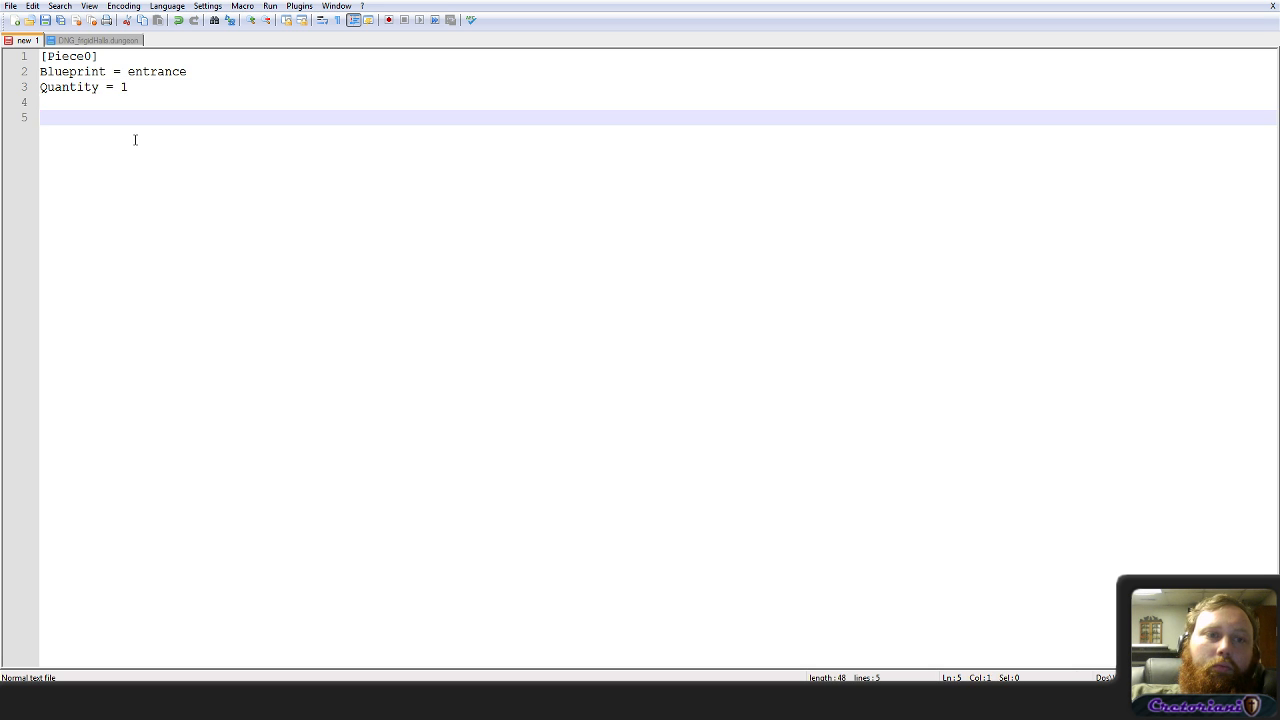
# Step: Add a second entry headed [Piece1] with Blueprint and Quantity lines whose values are left empty
pyautogui.write('[Piece')
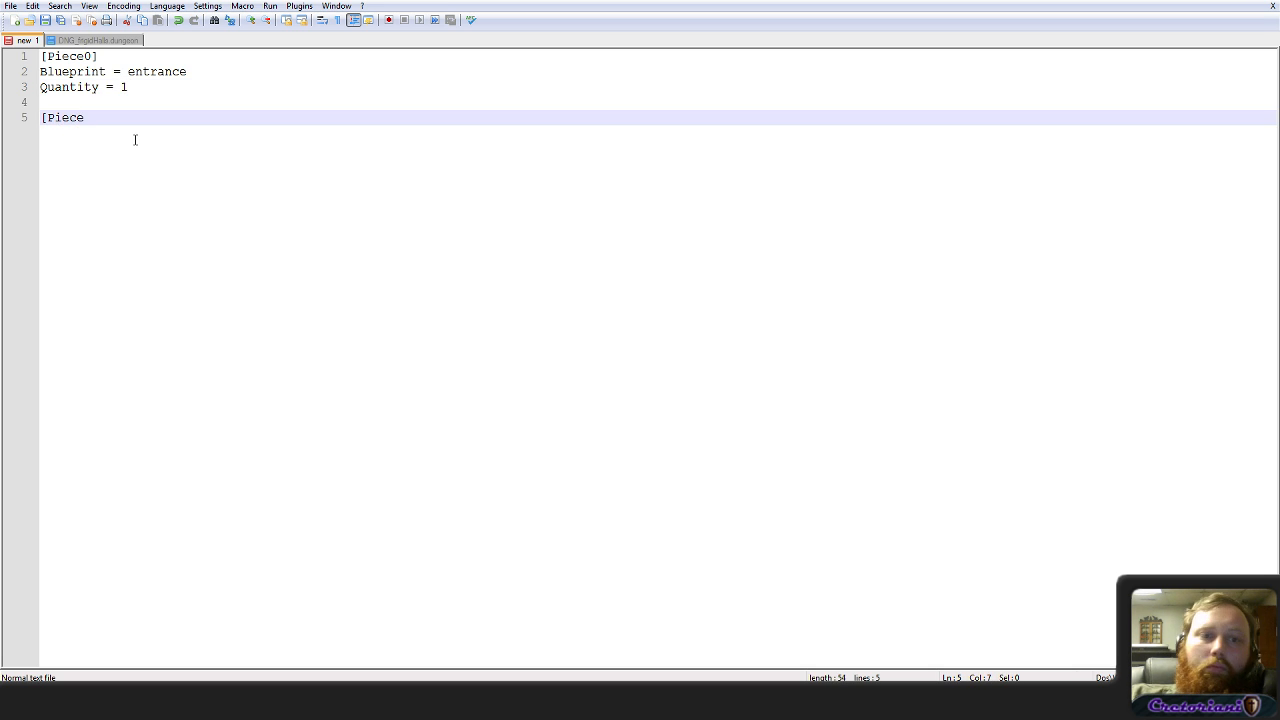
pyautogui.write('1]')
pyautogui.press('Return')
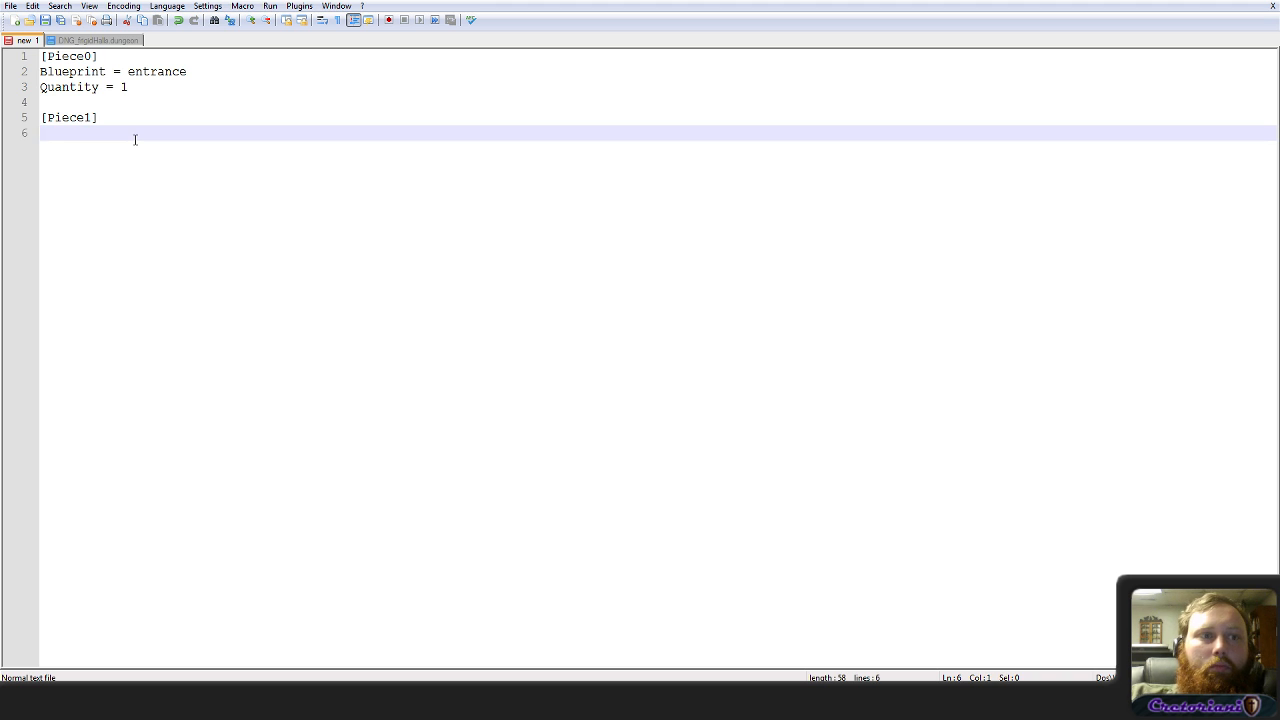
pyautogui.write('Blueprint =')
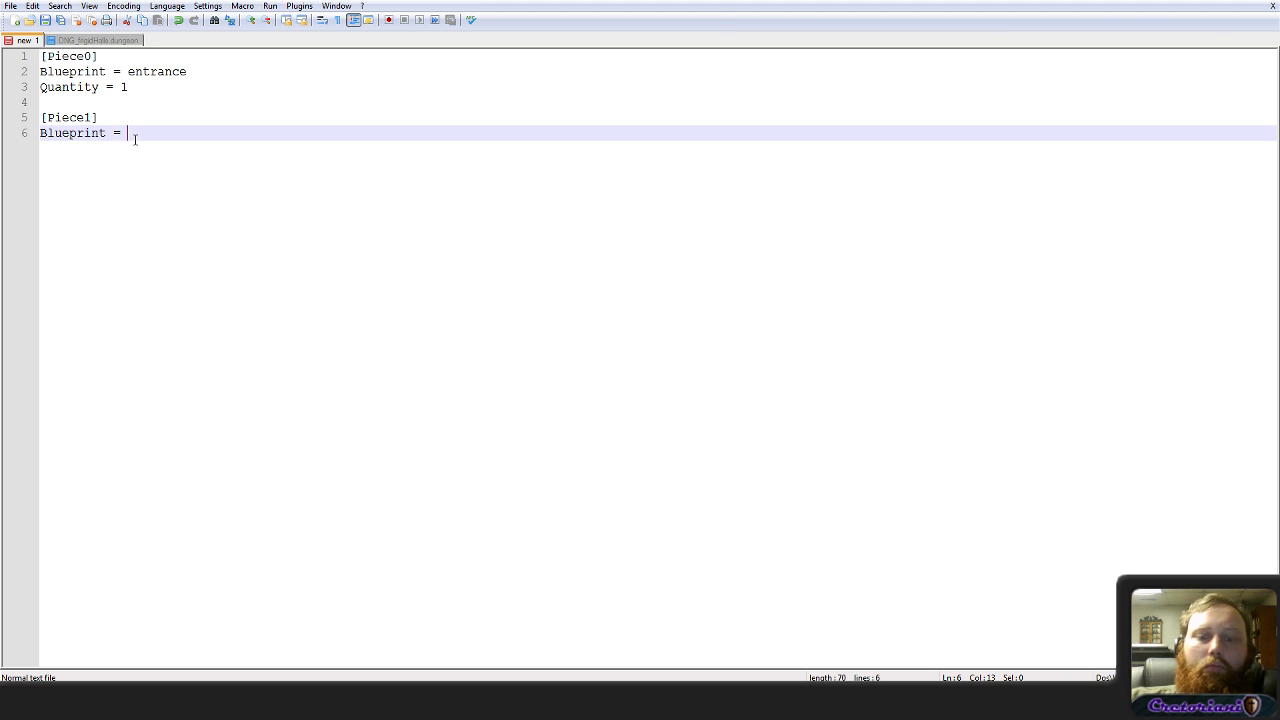
pyautogui.press('Return')
pyautogui.write('Quantity =')
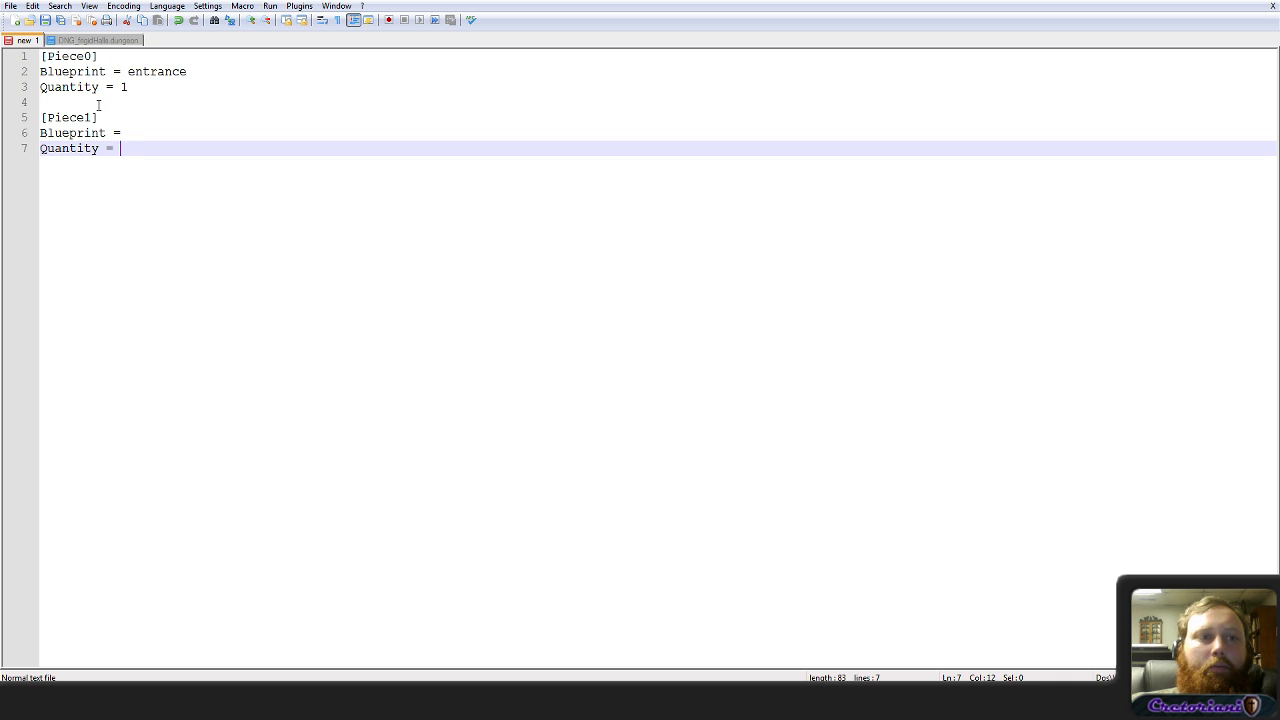
# Step: Remove the number from the second entry's header so it reads [Piece] as a reusable template
pyautogui.keyDown('shift'); pyautogui.click(103, 101); pyautogui.keyUp('shift')
pyautogui.click(92, 118)
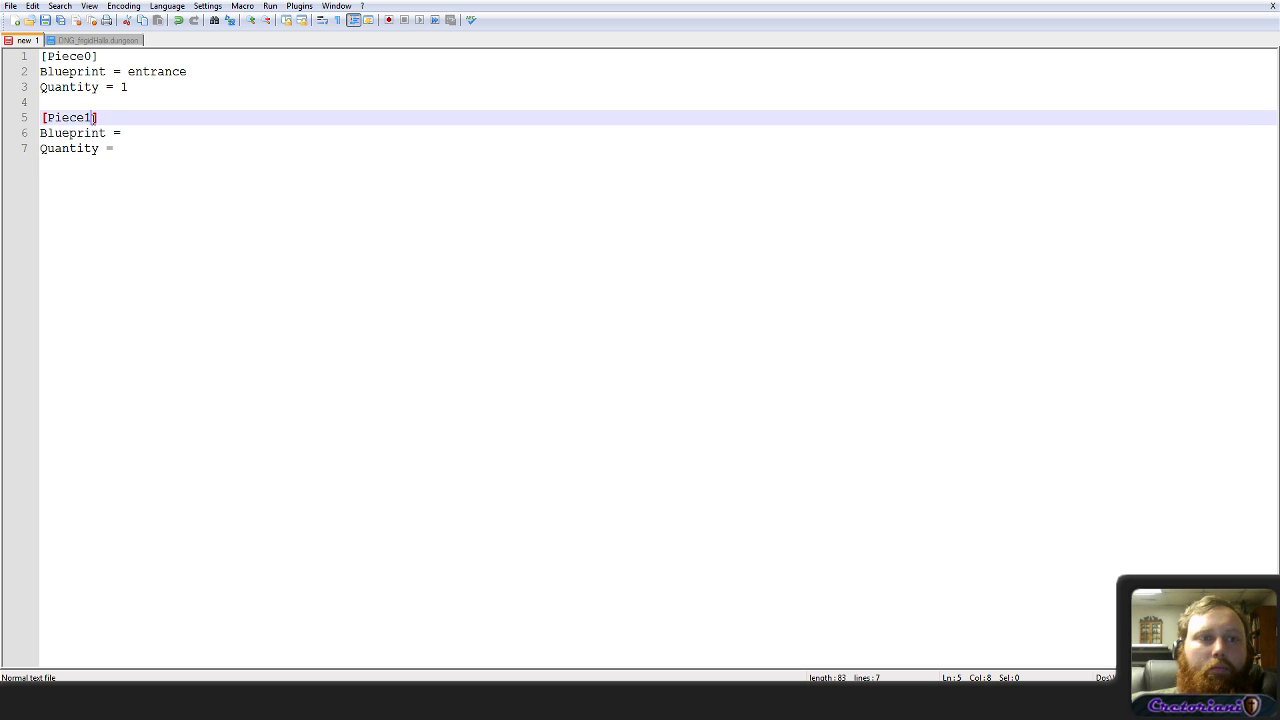
pyautogui.press('BackSpace')
# Step: Duplicate the blank [Piece] entry directly below itself, separated from the original by an empty line
pyautogui.click(171, 146)
pyautogui.keyDown('shift'); pyautogui.click(128, 105); pyautogui.keyUp('shift')
pyautogui.hotkey('ctrl', 'c')
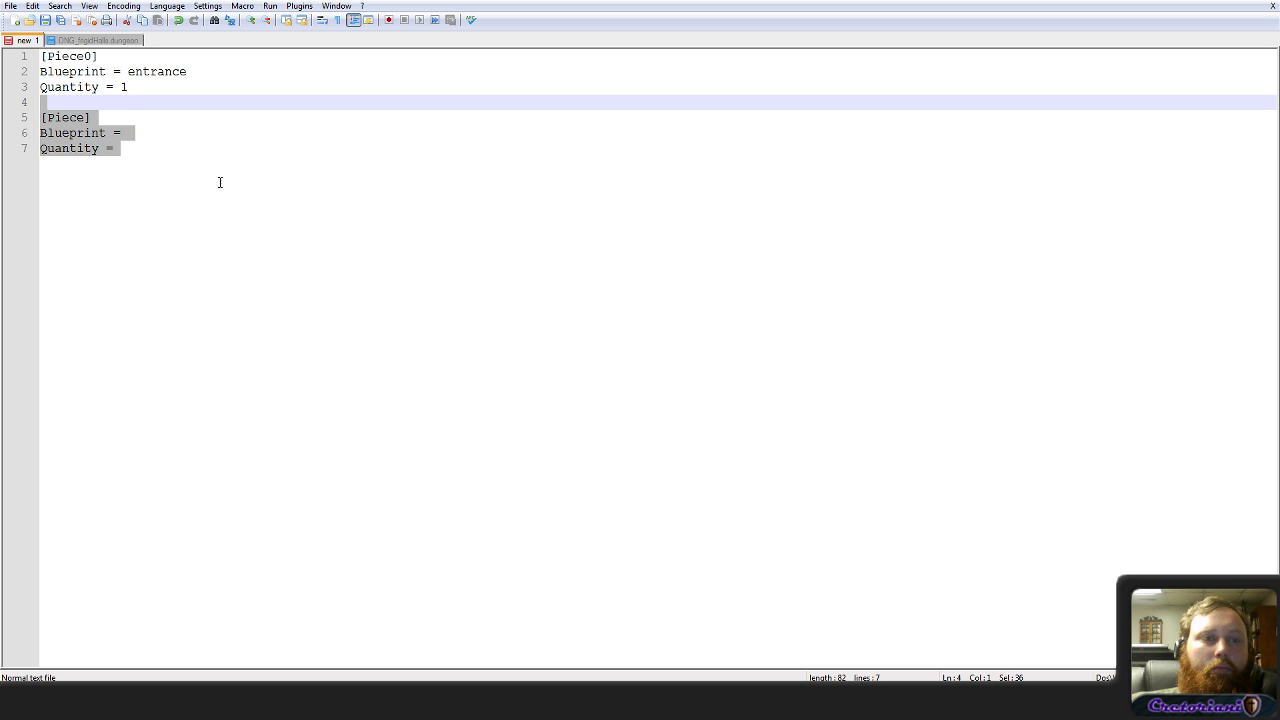
pyautogui.click(214, 163)
pyautogui.hotkey('ctrl', 'v')
pyautogui.click(159, 149)
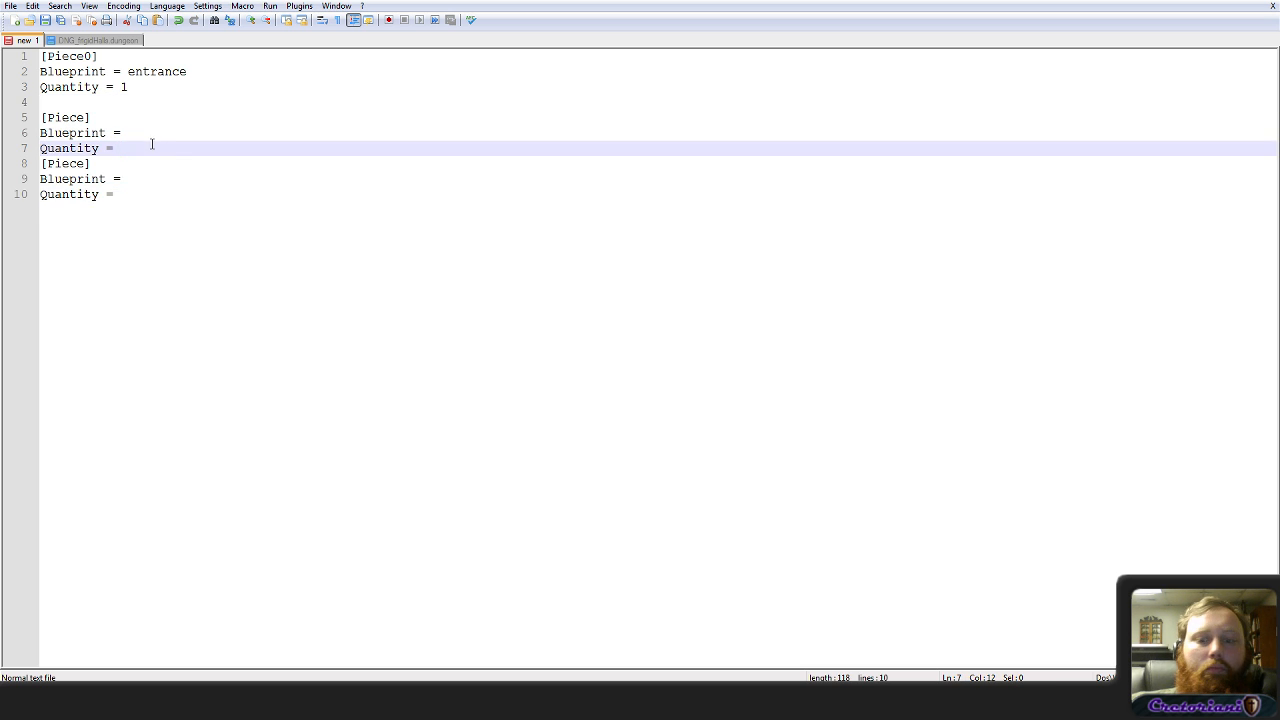
pyautogui.press('Return')
# Step: Copy the last blank [Piece] entry with its preceding empty line and append three more copies at the end of the file
pyautogui.moveTo(157, 243); pyautogui.dragTo(162, 156)
pyautogui.hotkey('ctrl', 'c')
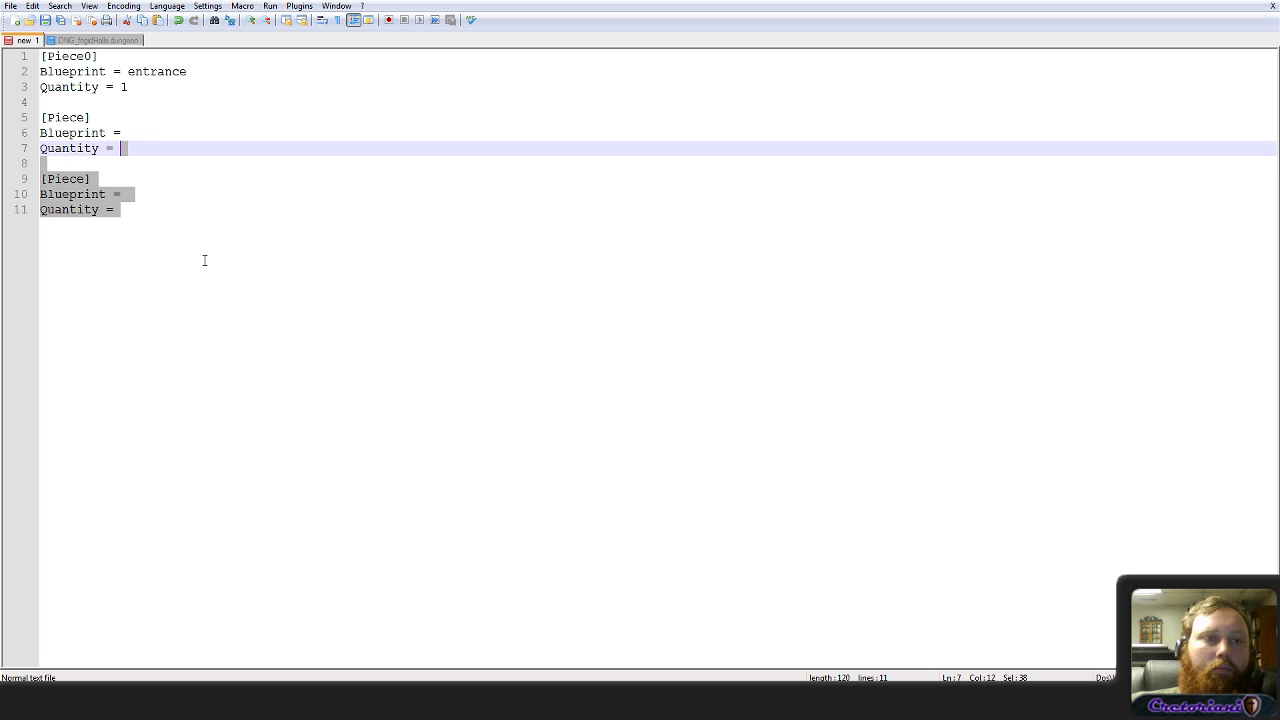
pyautogui.click(249, 243)
pyautogui.hotkey('ctrl', 'v')
pyautogui.hotkey('ctrl', 'v')
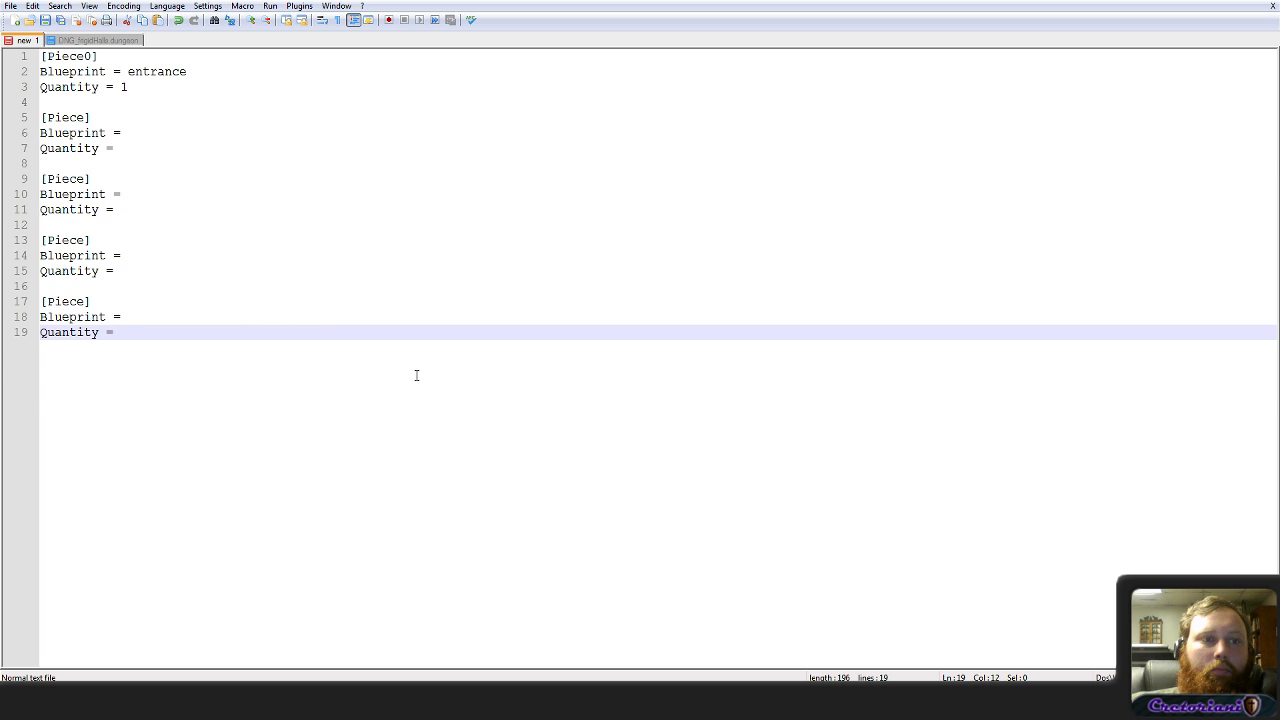
pyautogui.hotkey('ctrl', 'v')
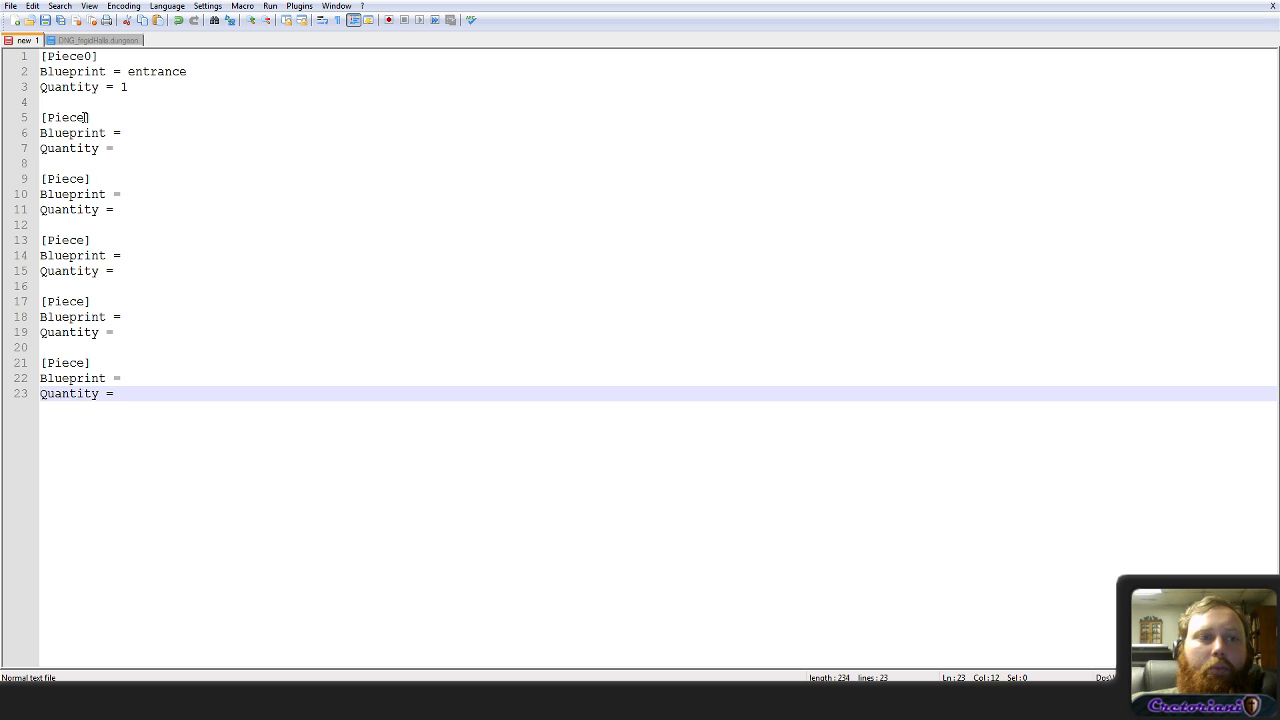
# Step: Number the first blank entry as [Piece1] and set its Blueprint to walls, matching the file name in the Trove folder
pyautogui.click(143, 135)
pyautogui.click(86, 117)
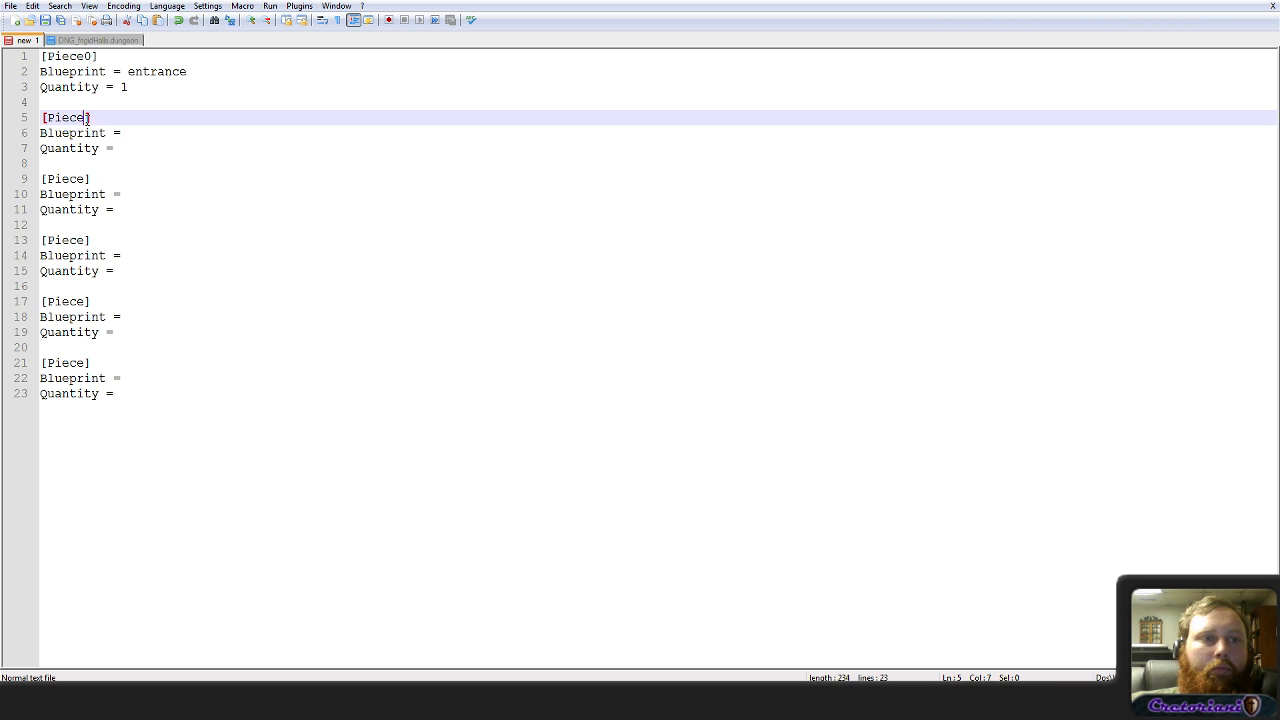
pyautogui.write('2')
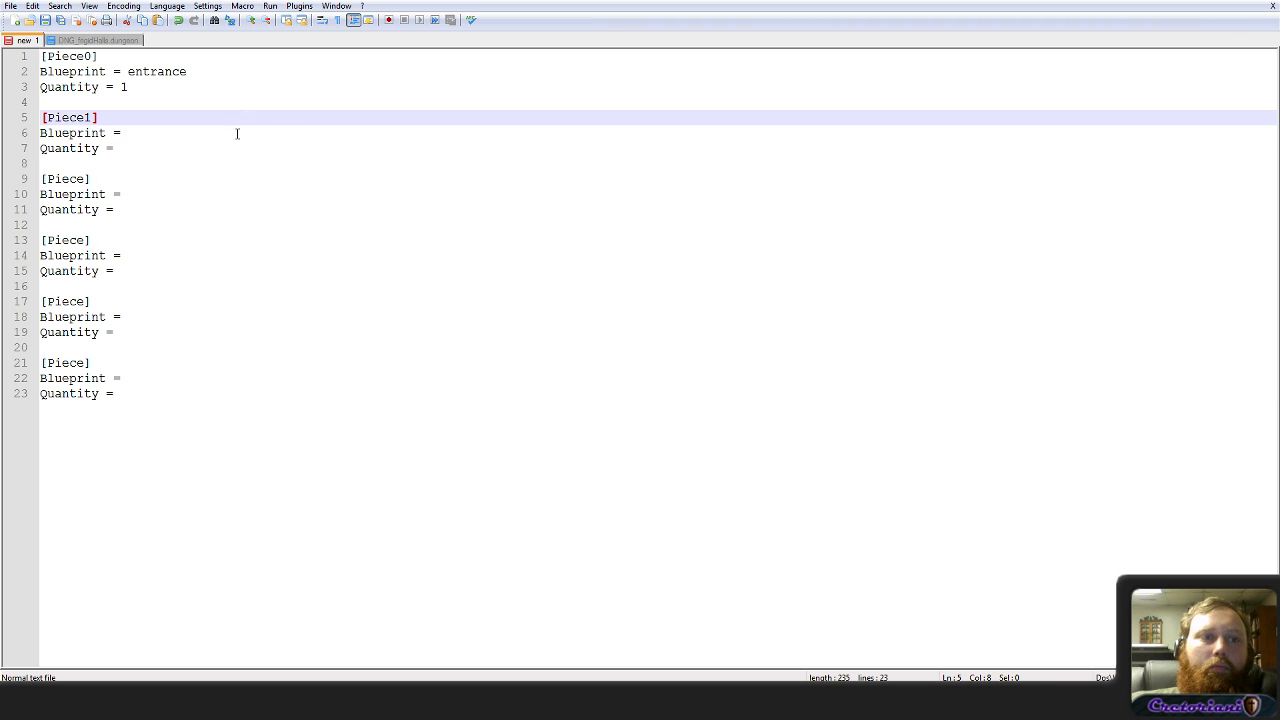
pyautogui.click(237, 133)
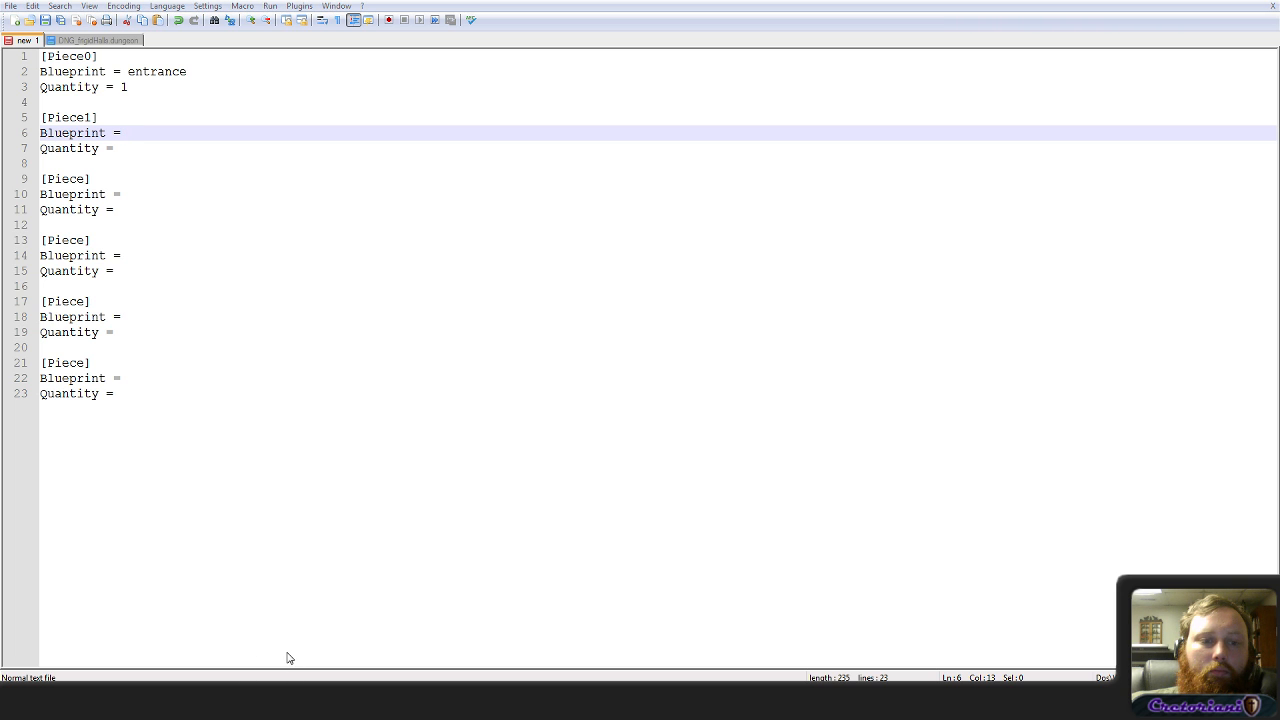
pyautogui.hotkey('alt', 'Tab')
pyautogui.click(750, 74)
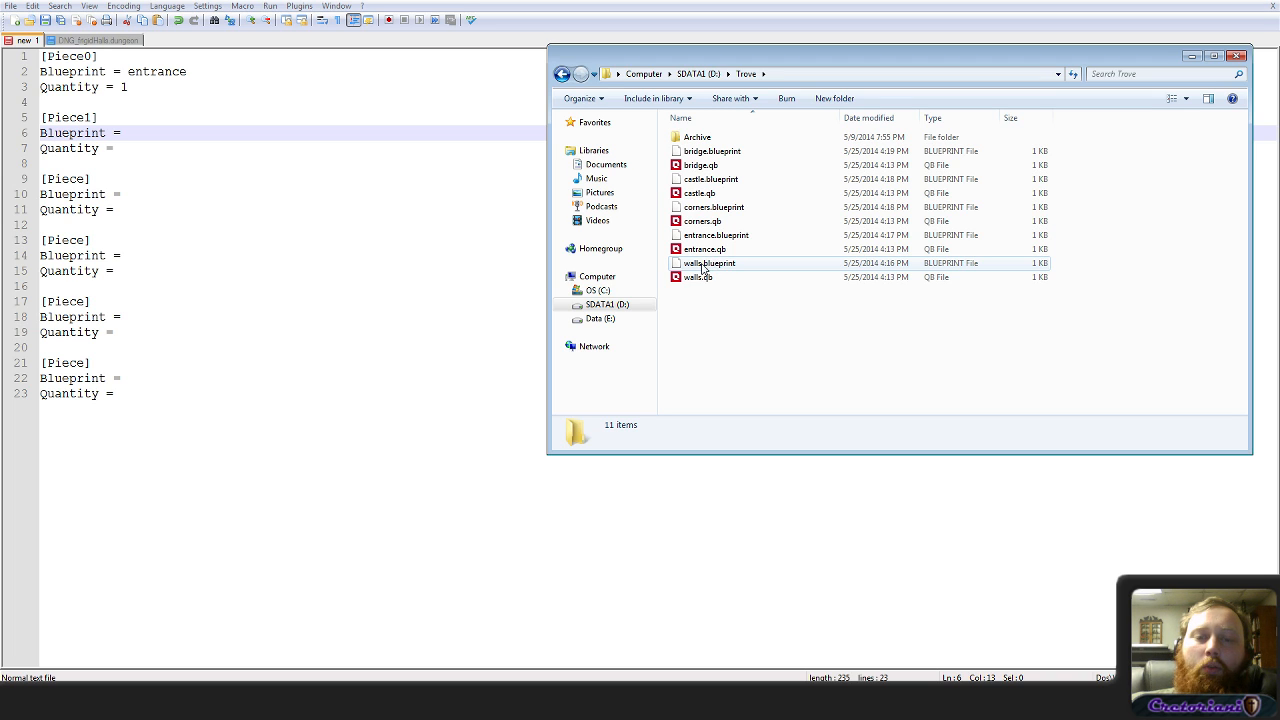
pyautogui.click(164, 132)
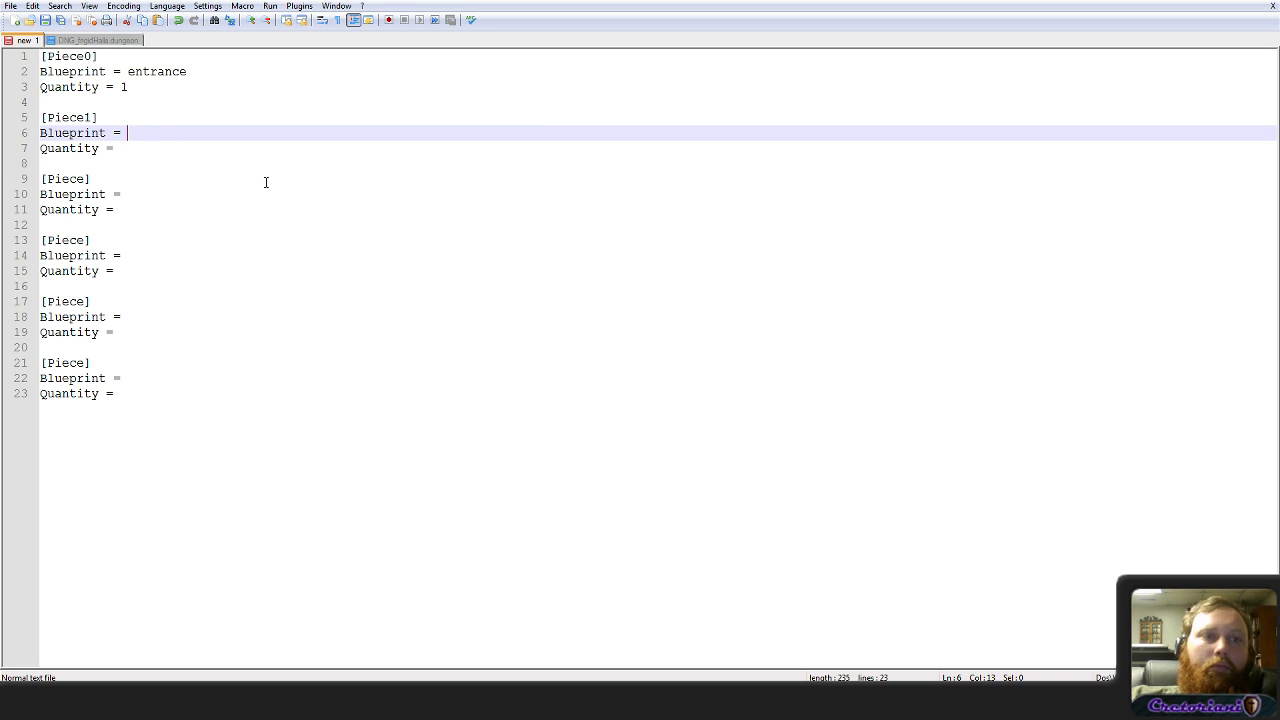
pyautogui.write('walls')
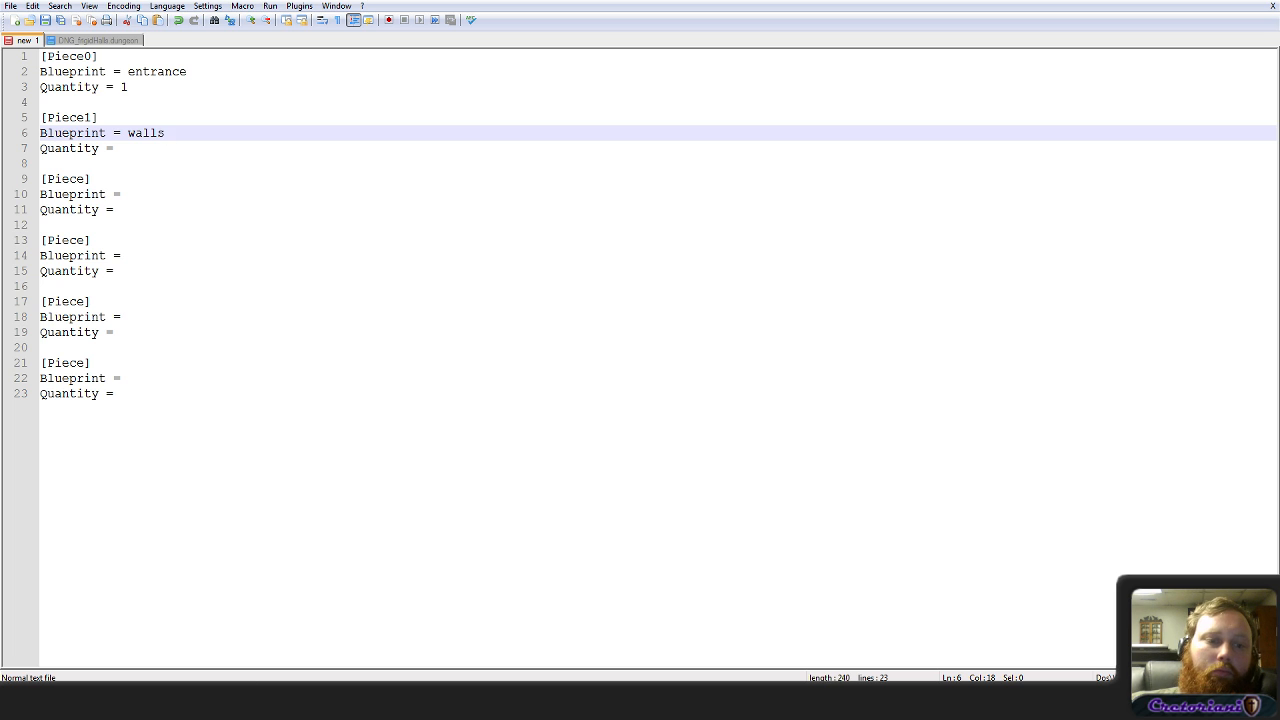
# Step: Check the blueprint files in the Trove folder and set the Quantity of Piece1 to 4
pyautogui.hotkey('alt', 'Tab')
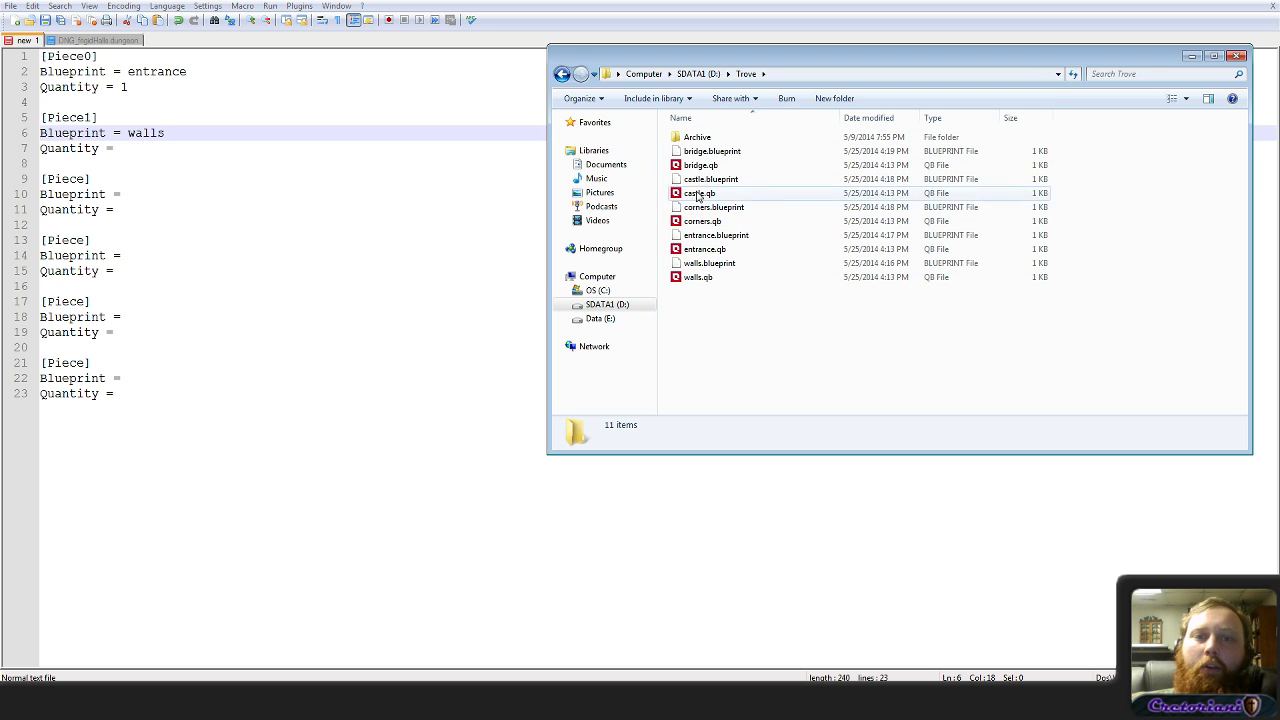
pyautogui.click(170, 147)
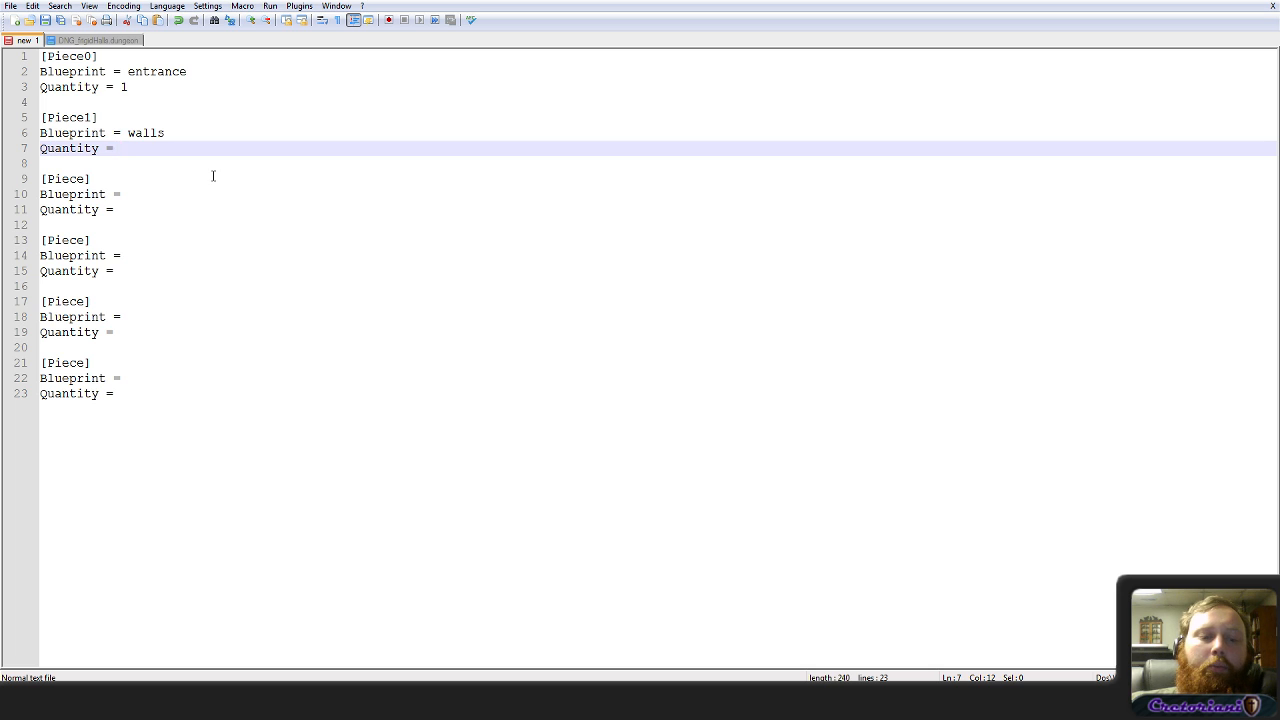
pyautogui.write('4')
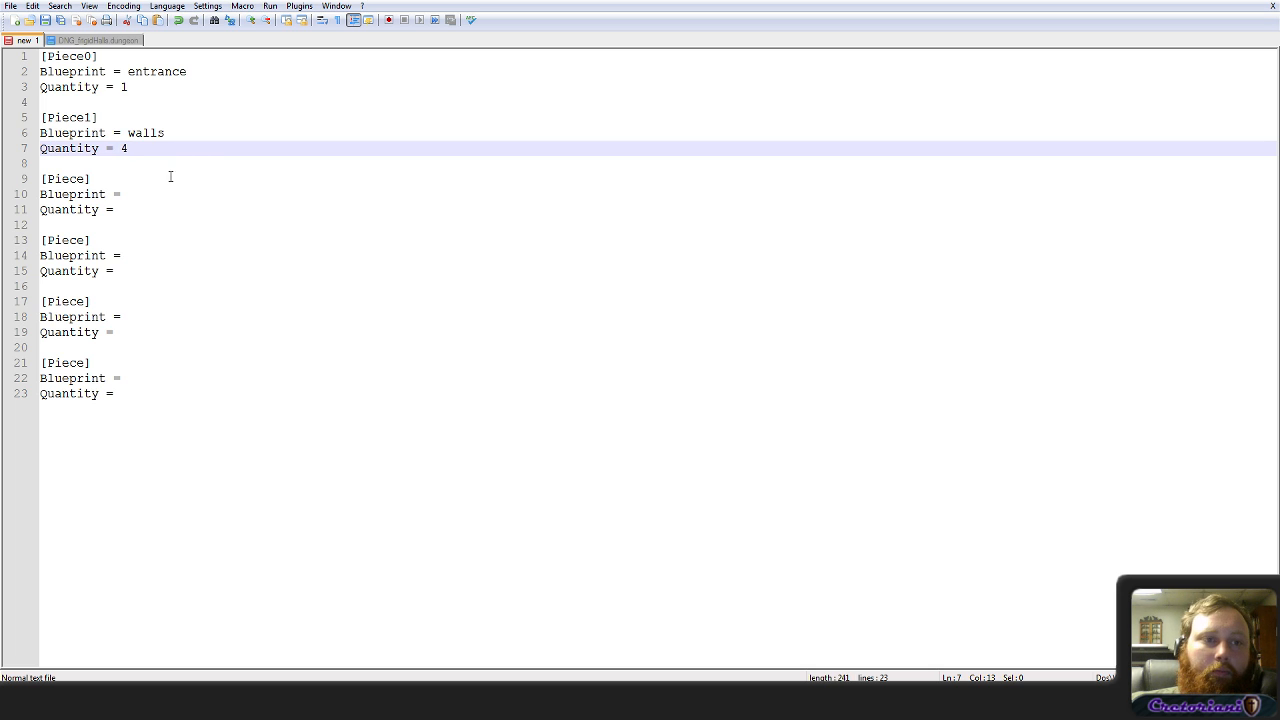
# Step: Set the Blueprint of the unnumbered entry right after Piece1 to bridge
pyautogui.press('Down')
pyautogui.press('Down')
pyautogui.press('Down')
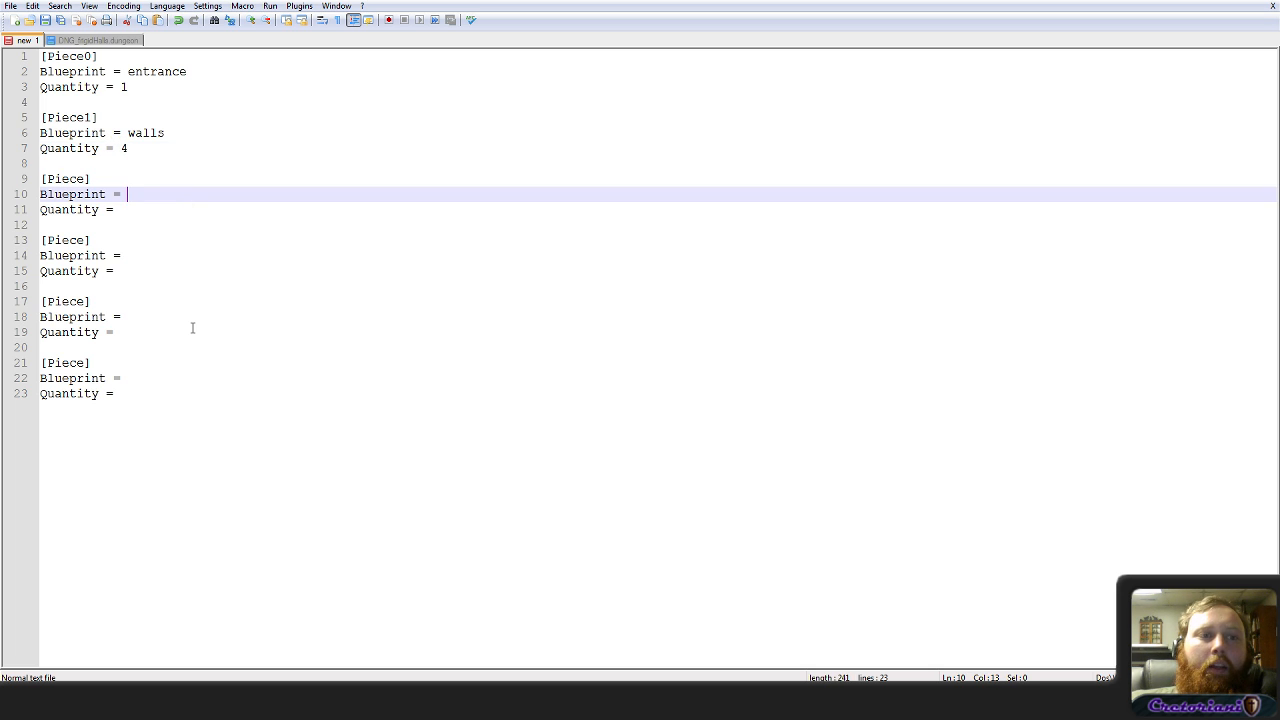
pyautogui.rightClick(139, 204)
pyautogui.click(146, 177)
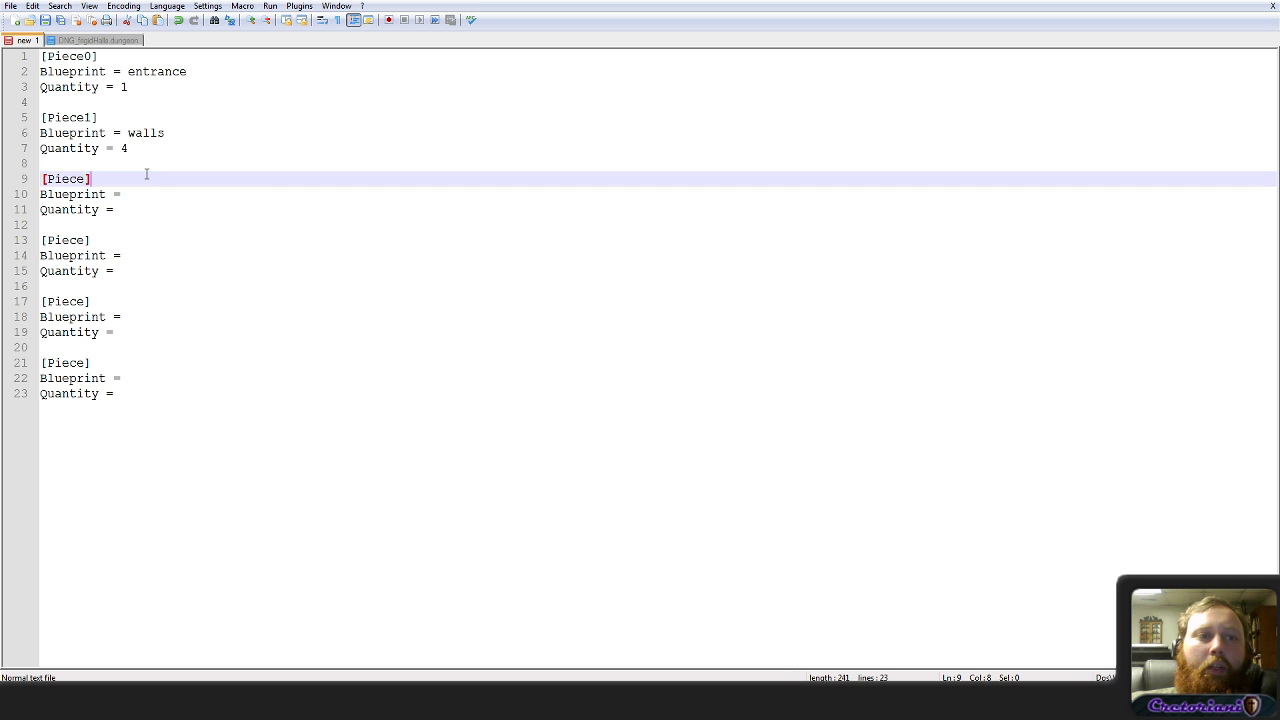
pyautogui.click(171, 193)
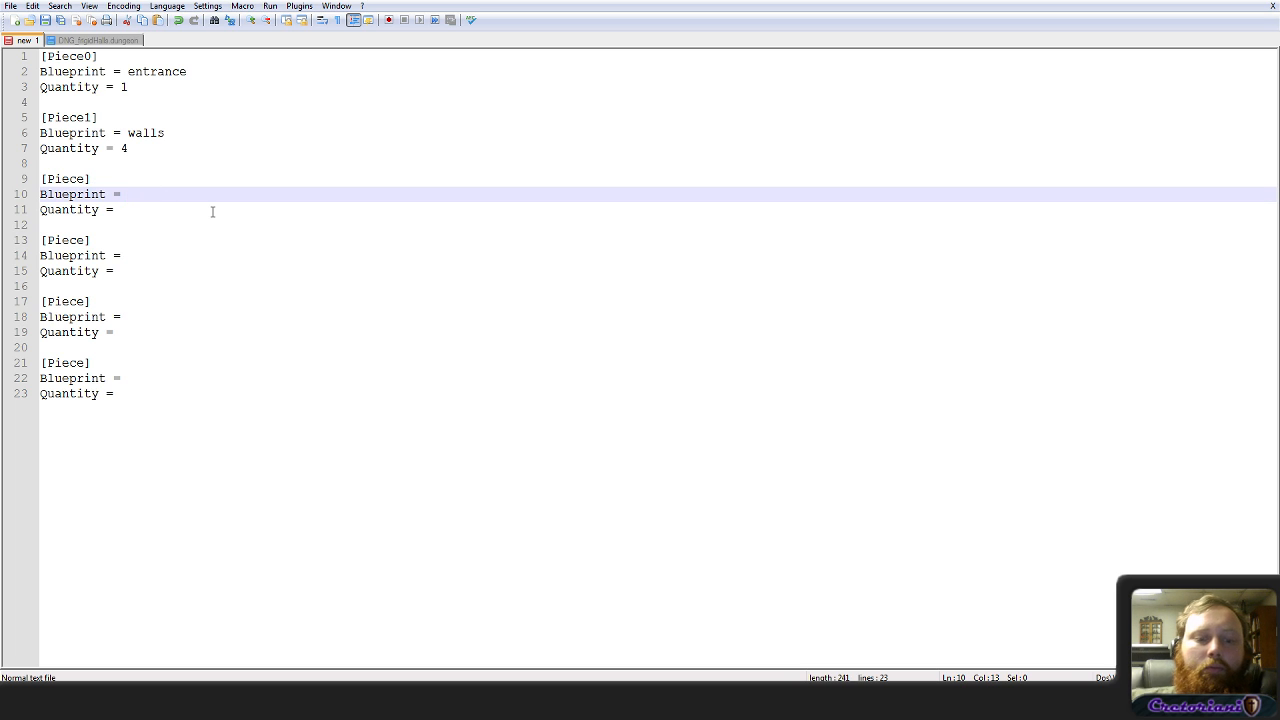
pyautogui.write('bridge')
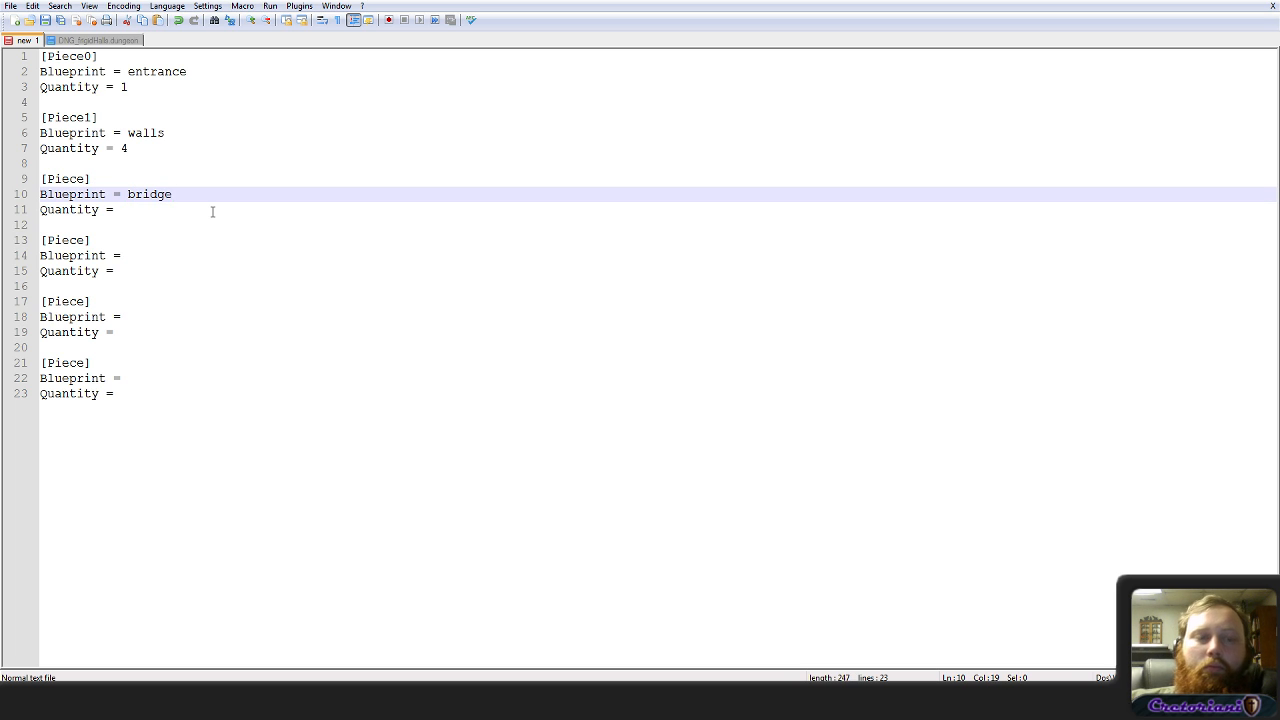
# Step: Set the bridge entry's Quantity to 1 and add the line Weight = 0 below it
pyautogui.click(212, 211)
pyautogui.write('1')
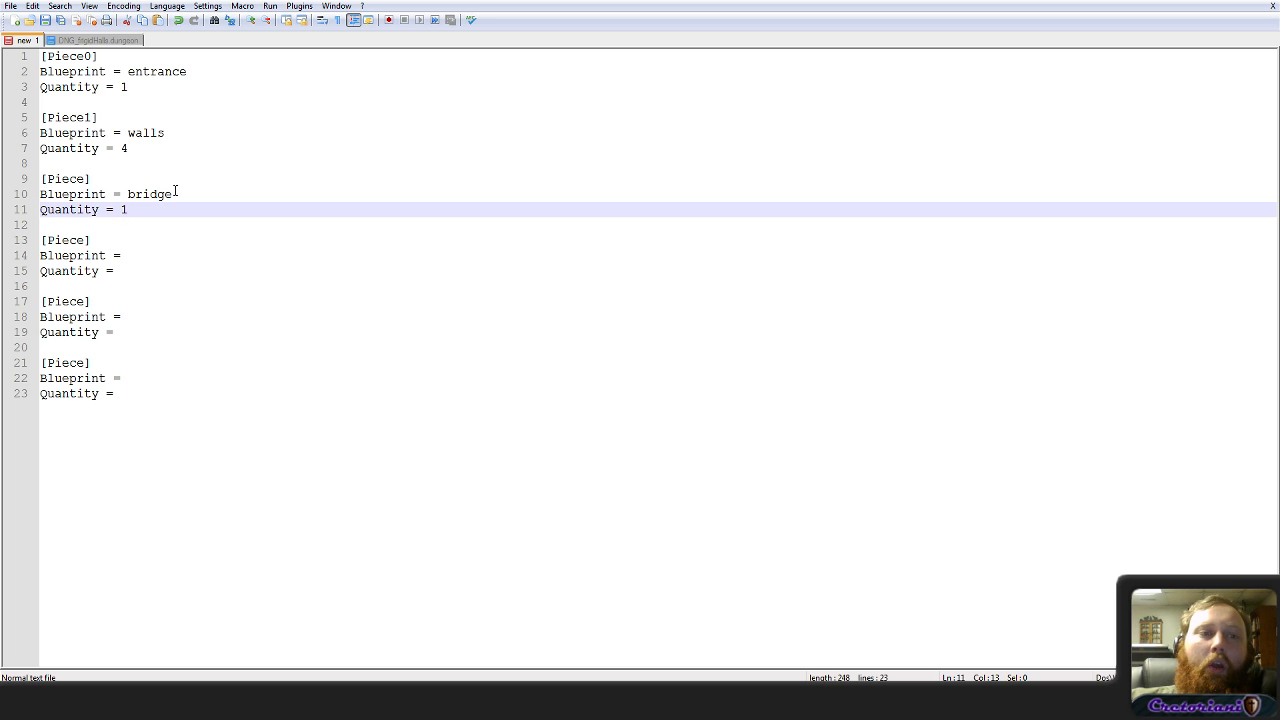
pyautogui.press('Return')
pyautogui.write('W')
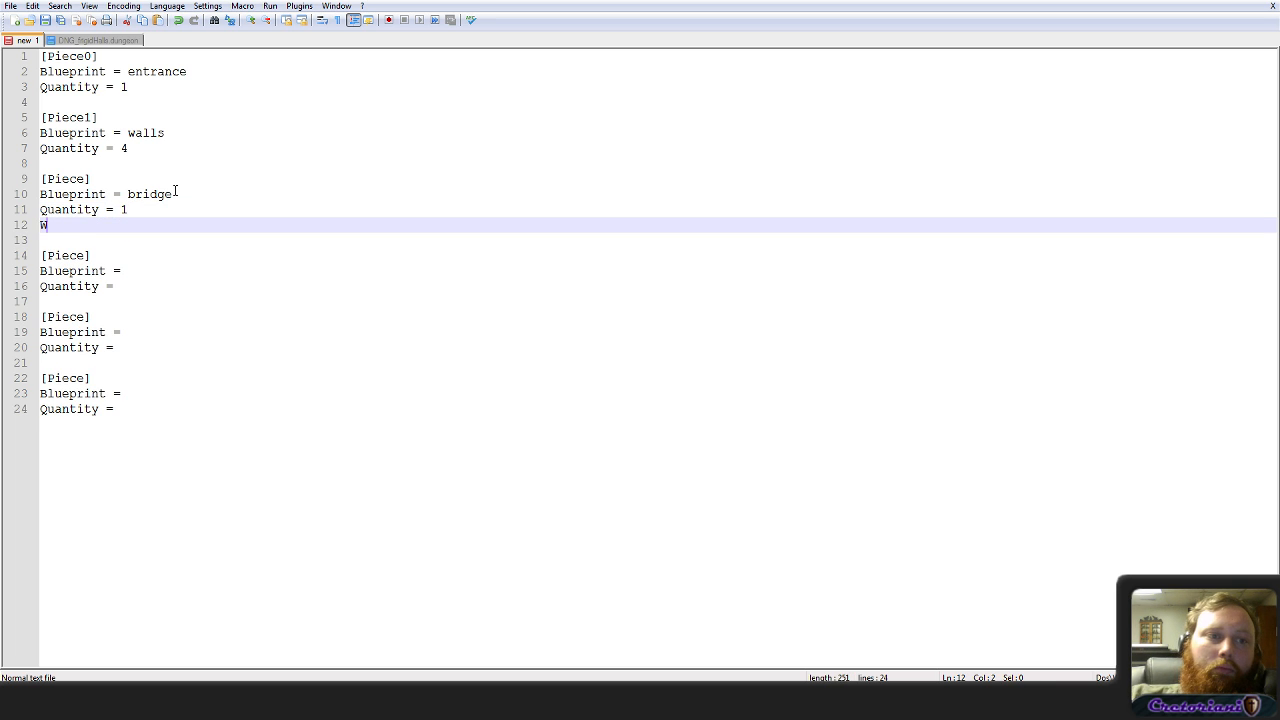
pyautogui.write('eight = 0')
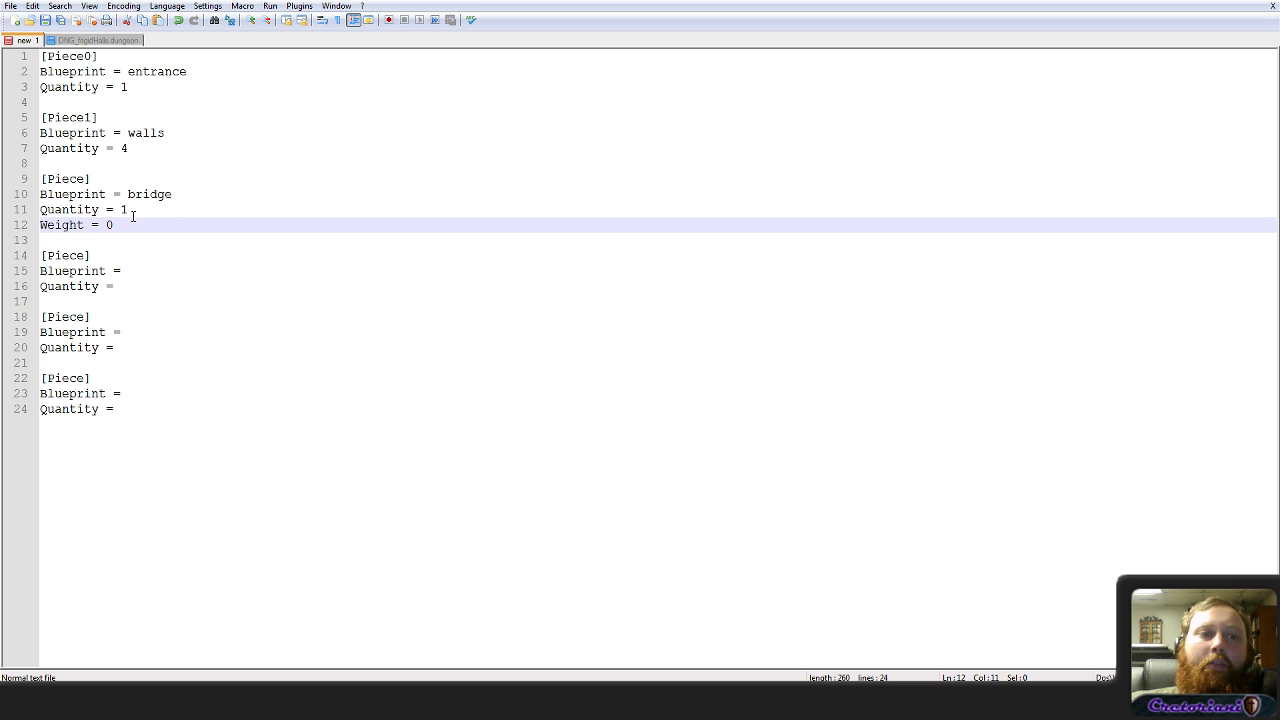
pyautogui.moveTo(123, 134); pyautogui.dragTo(151, 160)
pyautogui.click(148, 147)
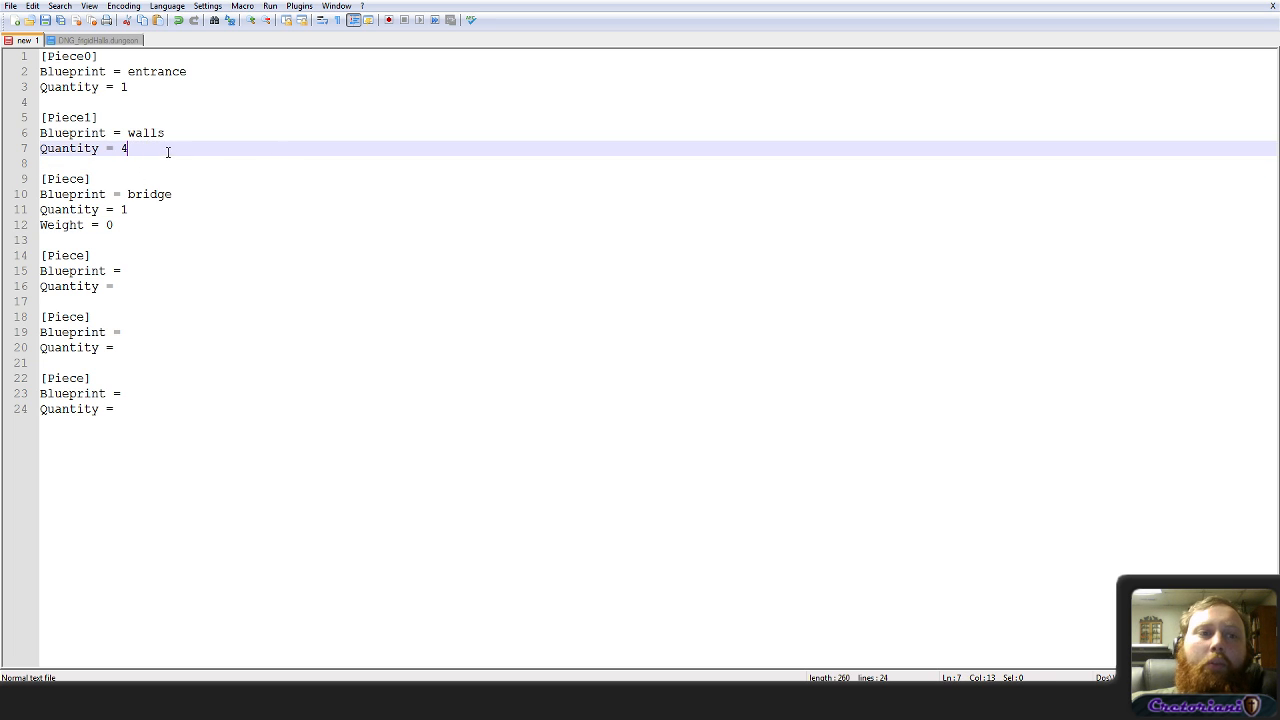
pyautogui.click(86, 195)
pyautogui.moveTo(88, 196); pyautogui.dragTo(131, 229)
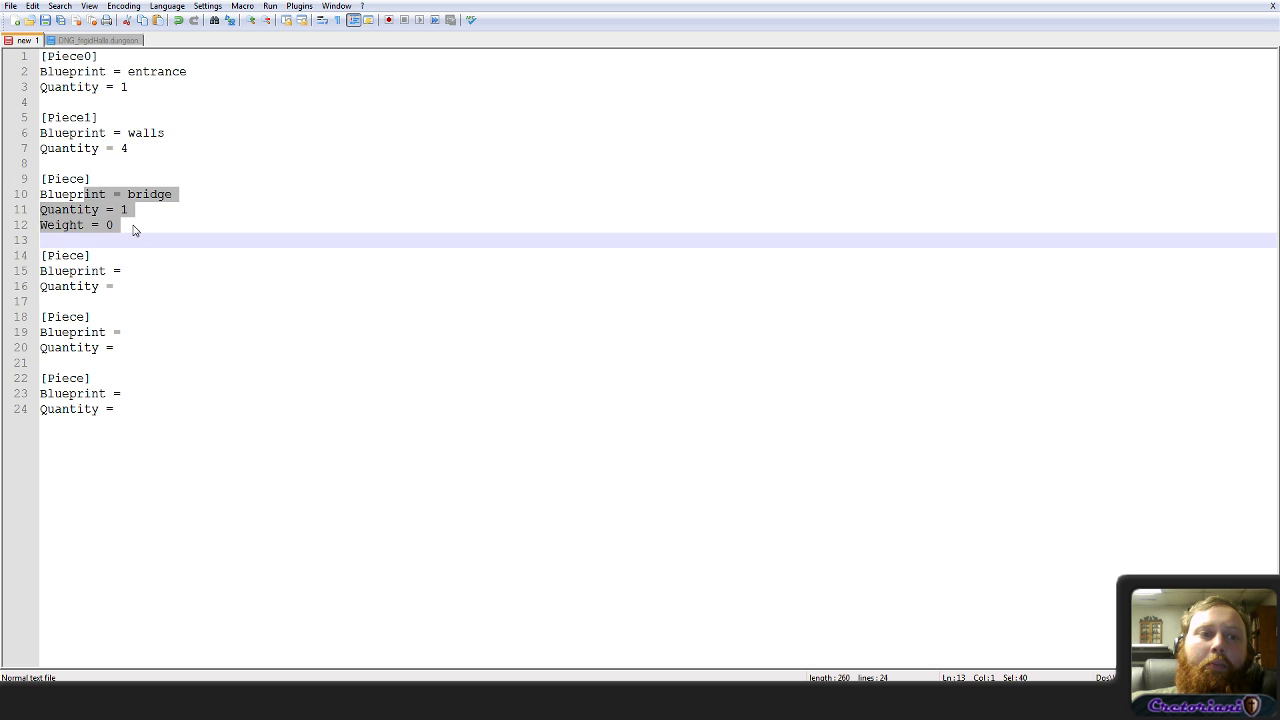
pyautogui.click(130, 227)
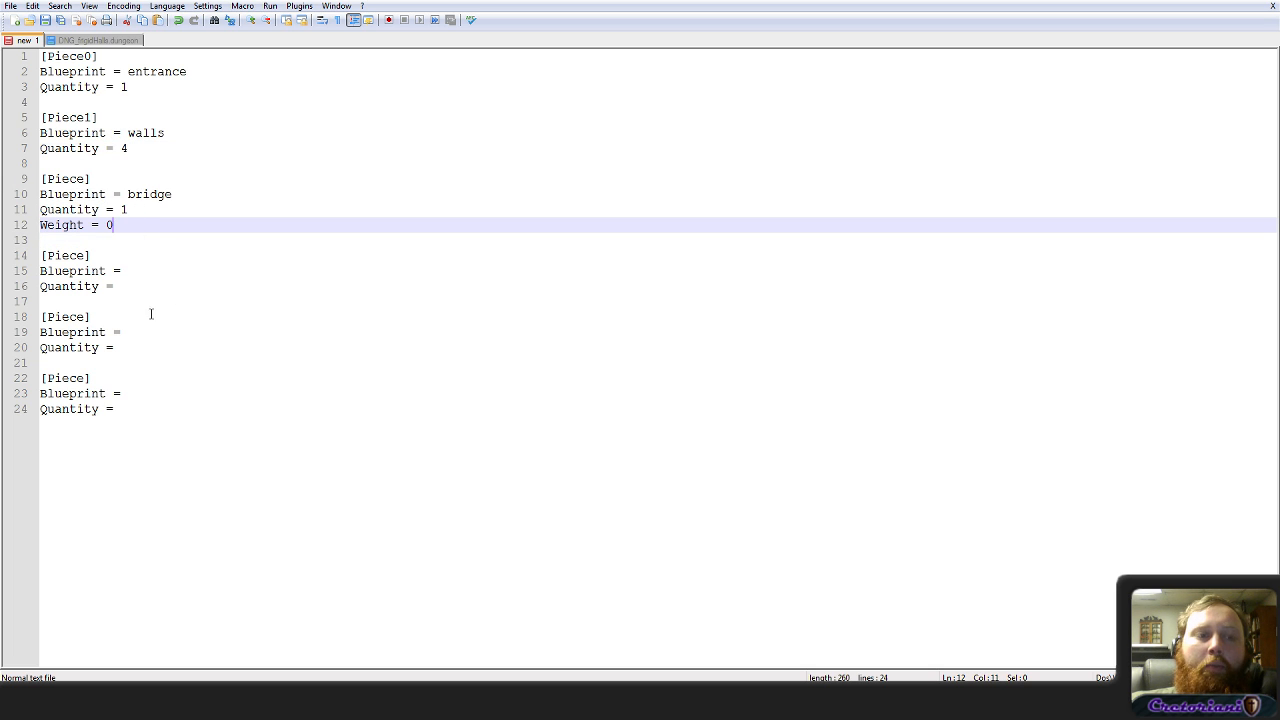
# Step: Fill in the blank entry after bridge with Blueprint castle and Quantity 1
pyautogui.click(145, 268)
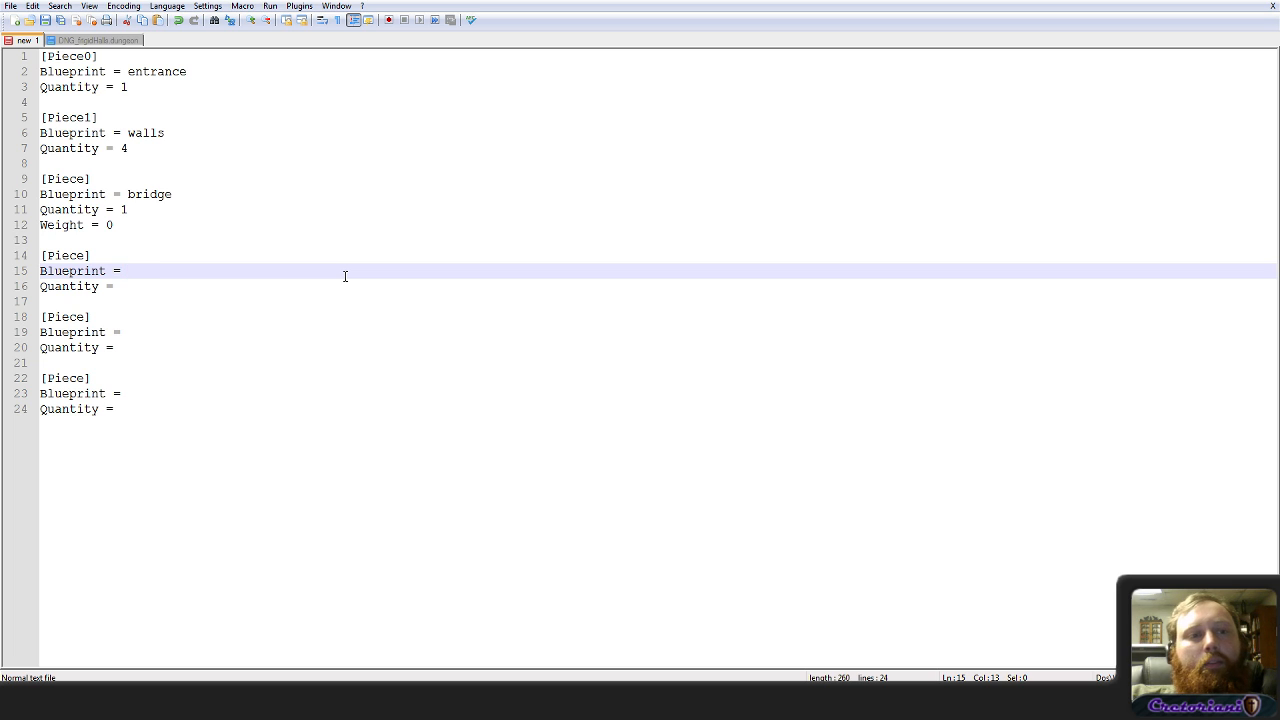
pyautogui.write('castle')
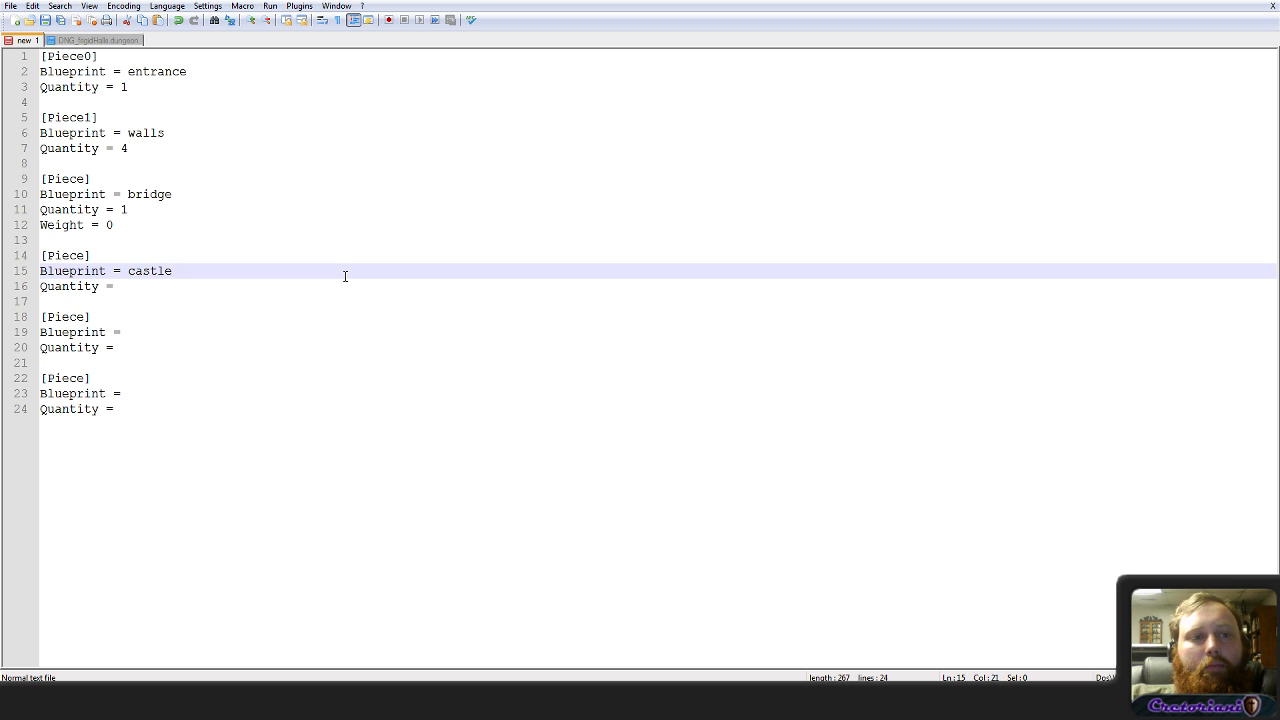
pyautogui.press('Down')
pyautogui.write('1')
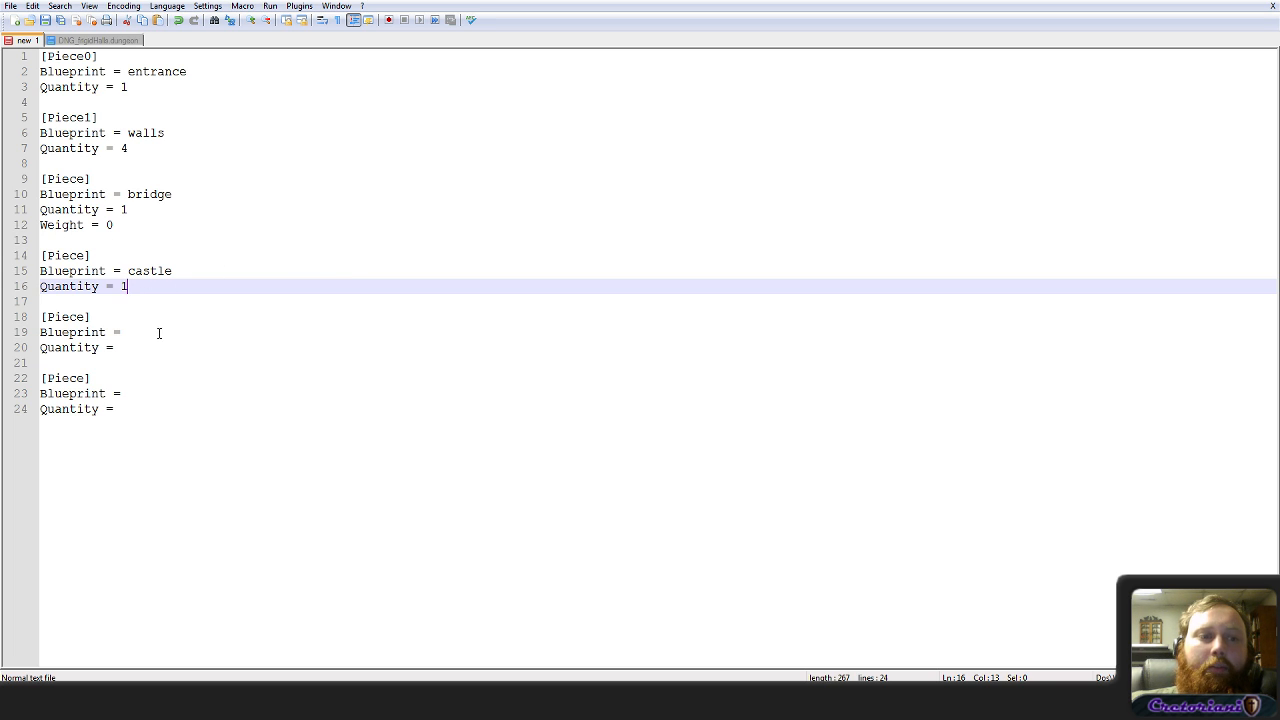
pyautogui.press('Down')
pyautogui.press('Down')
pyautogui.press('Down')
pyautogui.press('Down')
pyautogui.press('Up')
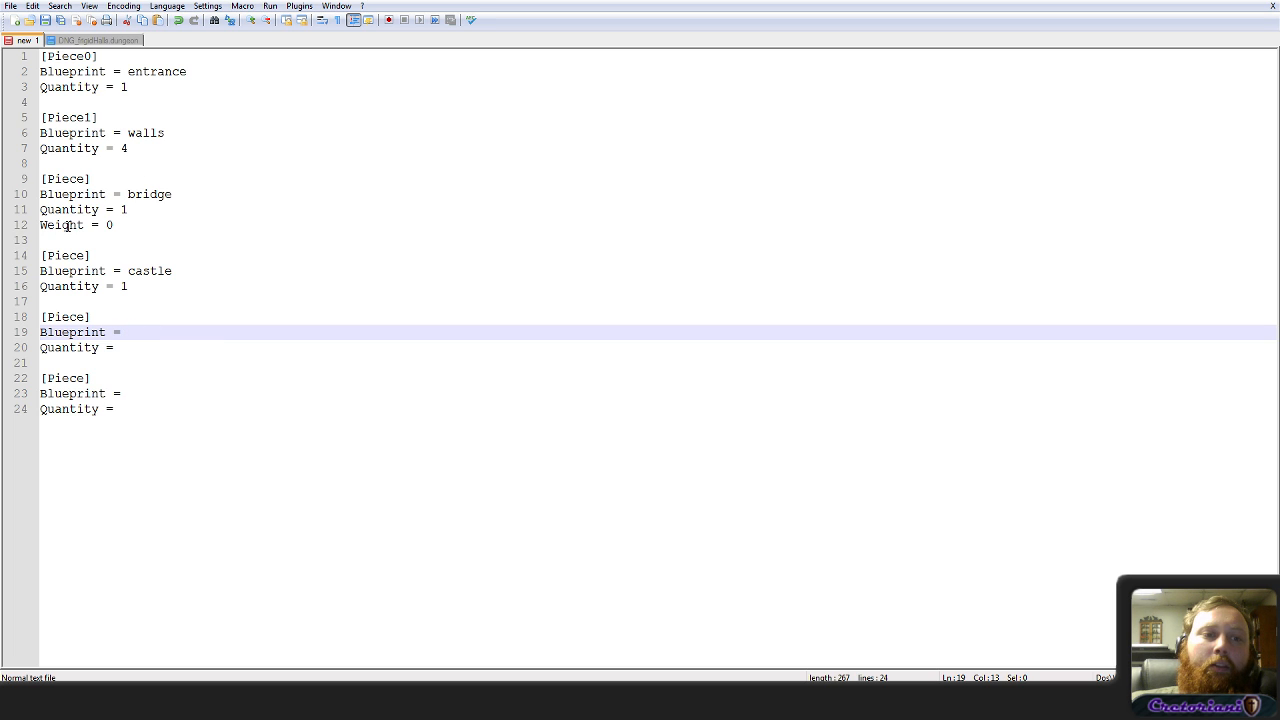
pyautogui.click(136, 227)
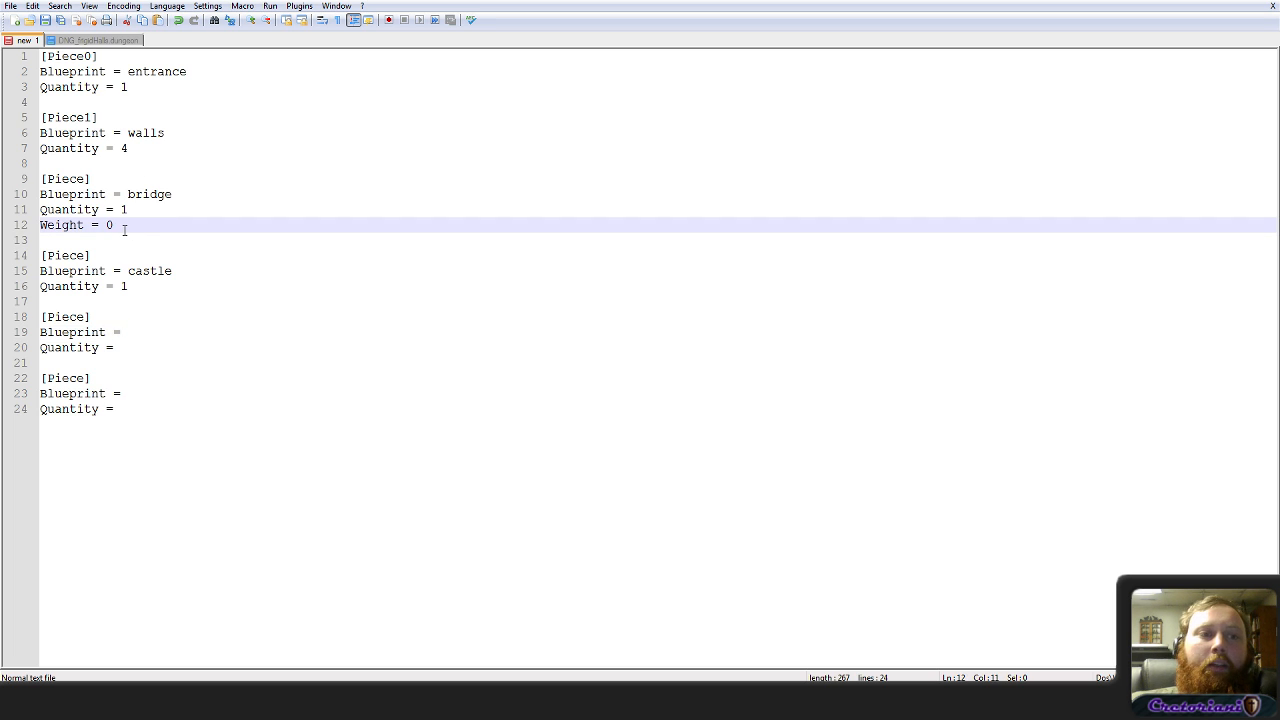
pyautogui.moveTo(118, 227); pyautogui.dragTo(20, 225)
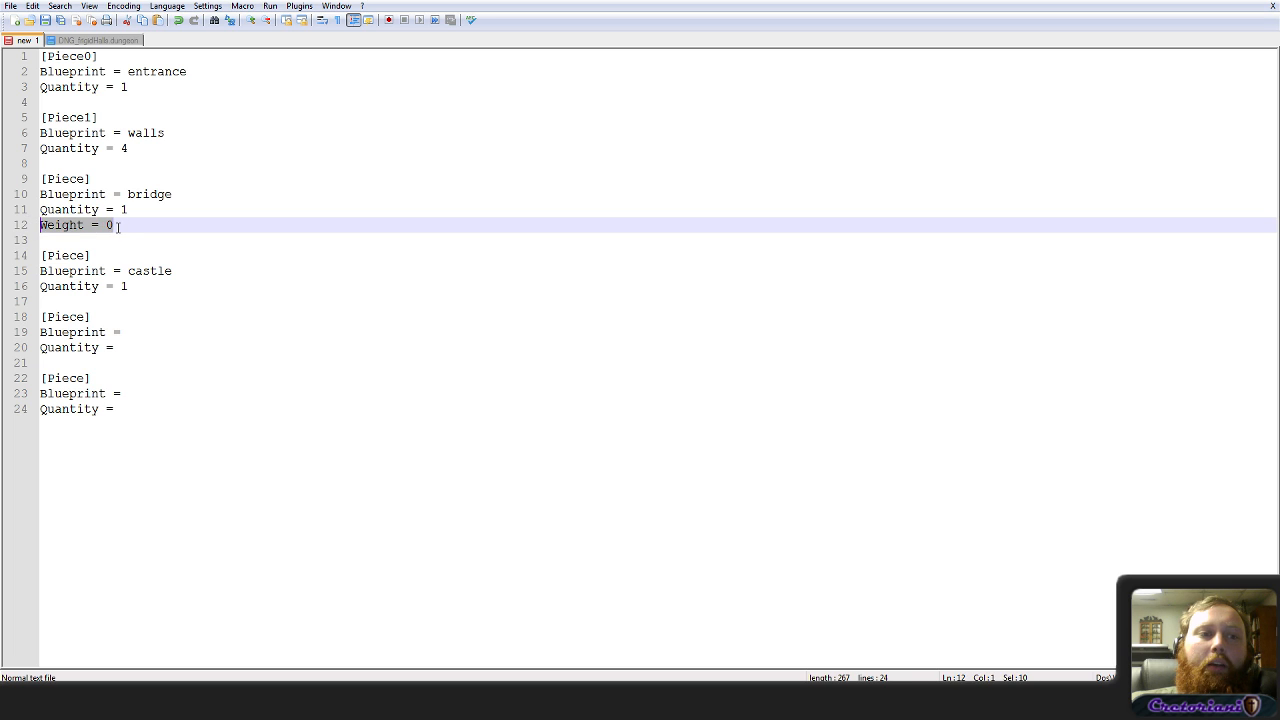
pyautogui.click(119, 228)
pyautogui.moveTo(127, 227); pyautogui.dragTo(15, 226)
pyautogui.click(136, 235)
pyautogui.click(137, 222)
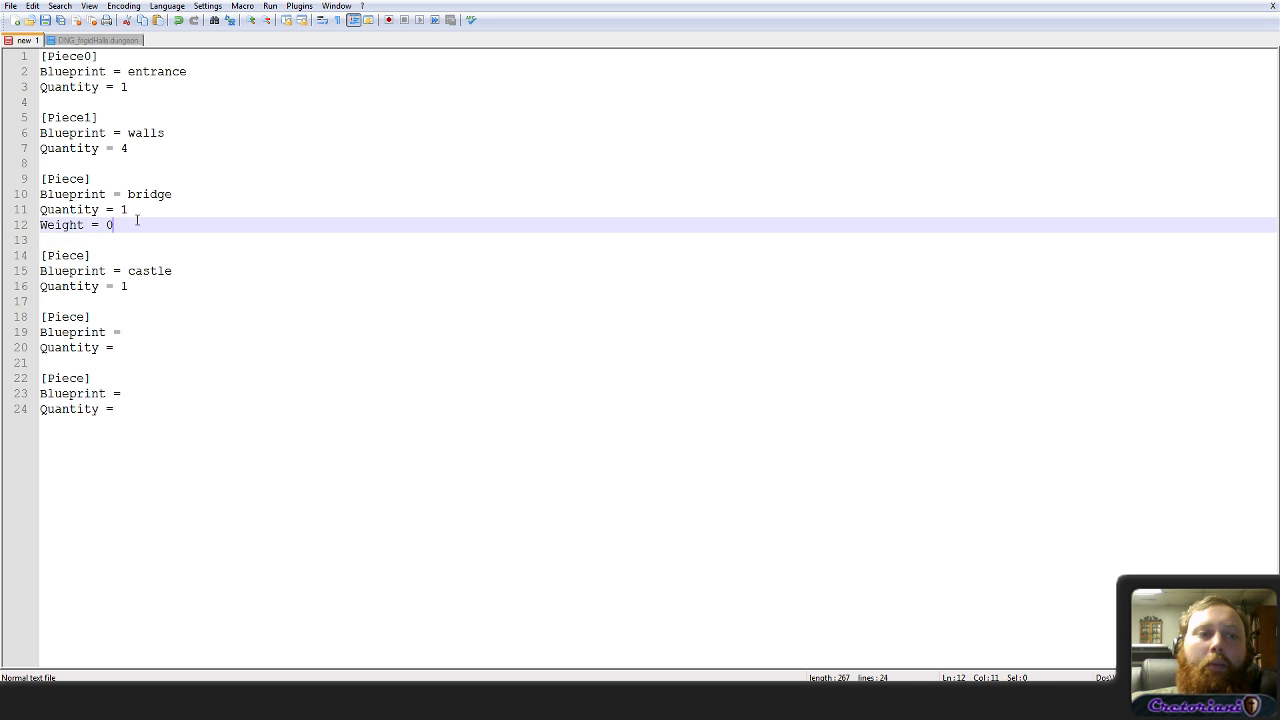
# Step: Delete the surplus blank entry at the end and fill the remaining one with Blueprint corners and Quantity 1
pyautogui.click(149, 331)
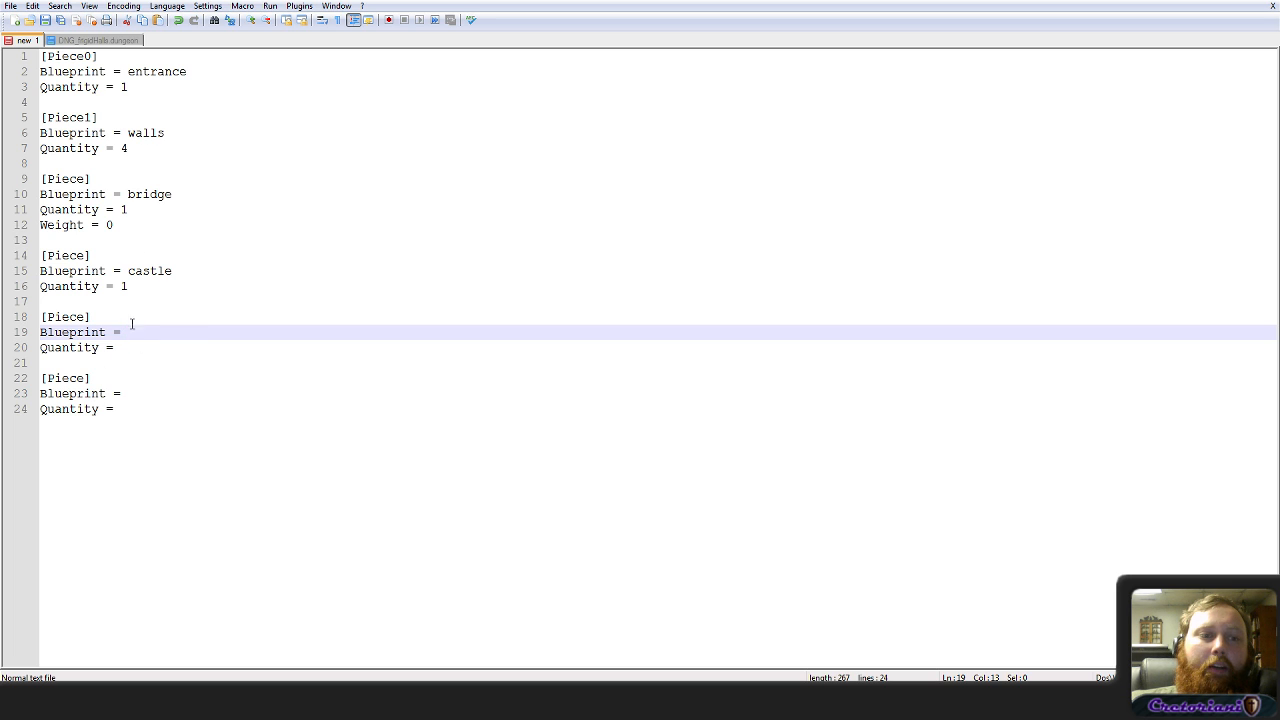
pyautogui.moveTo(148, 407); pyautogui.dragTo(183, 347)
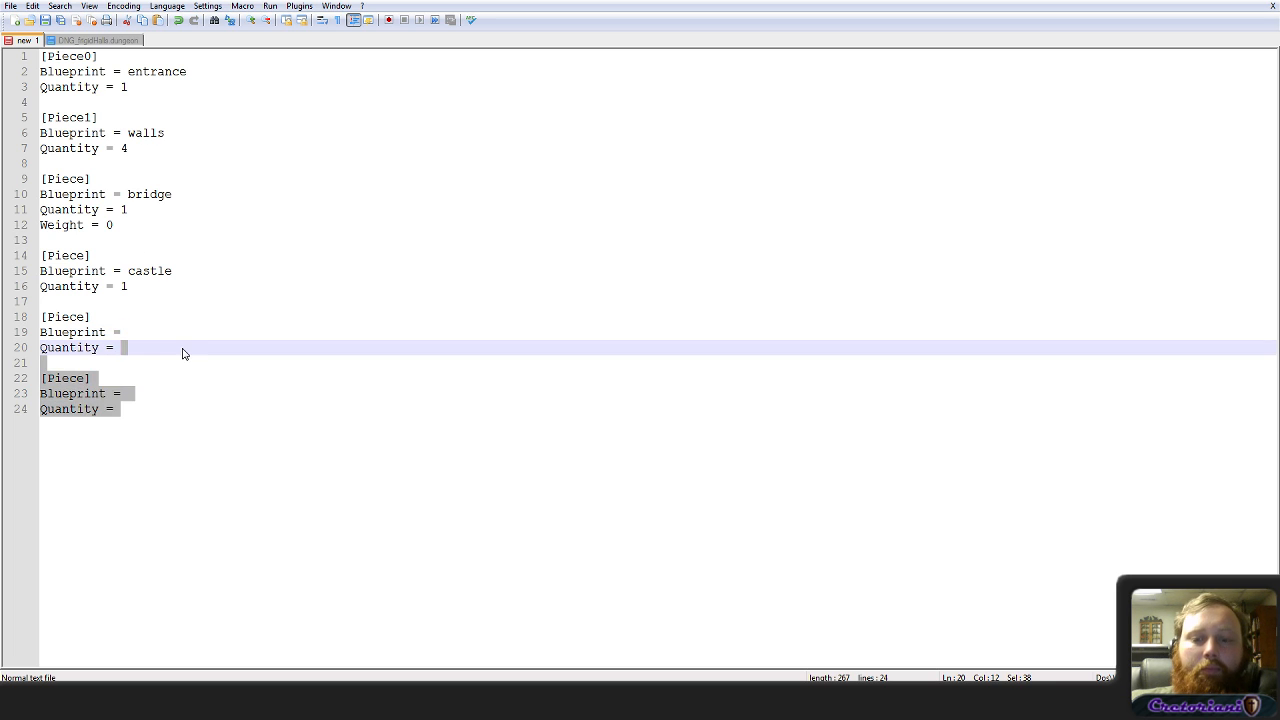
pyautogui.press('Delete')
pyautogui.write('1')
pyautogui.click(173, 332)
pyautogui.write('cron')
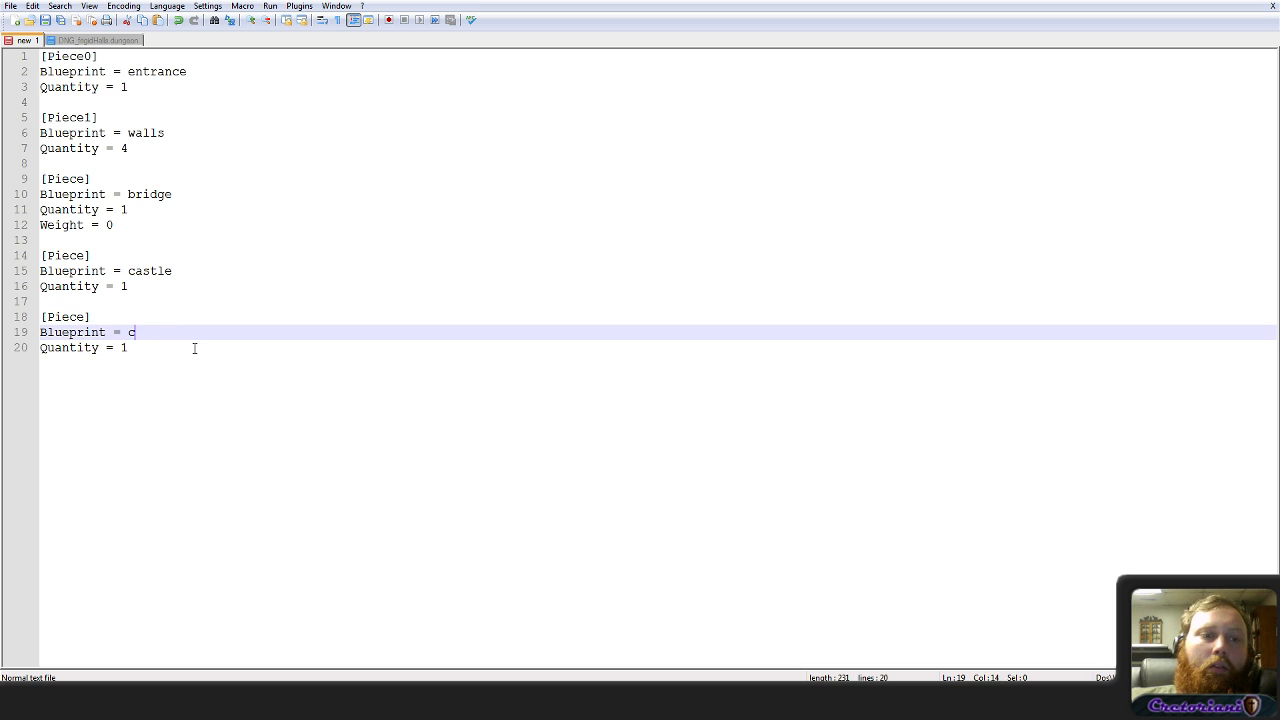
pyautogui.press('BackSpace')
pyautogui.press('BackSpace')
pyautogui.press('BackSpace')
pyautogui.write('orners')
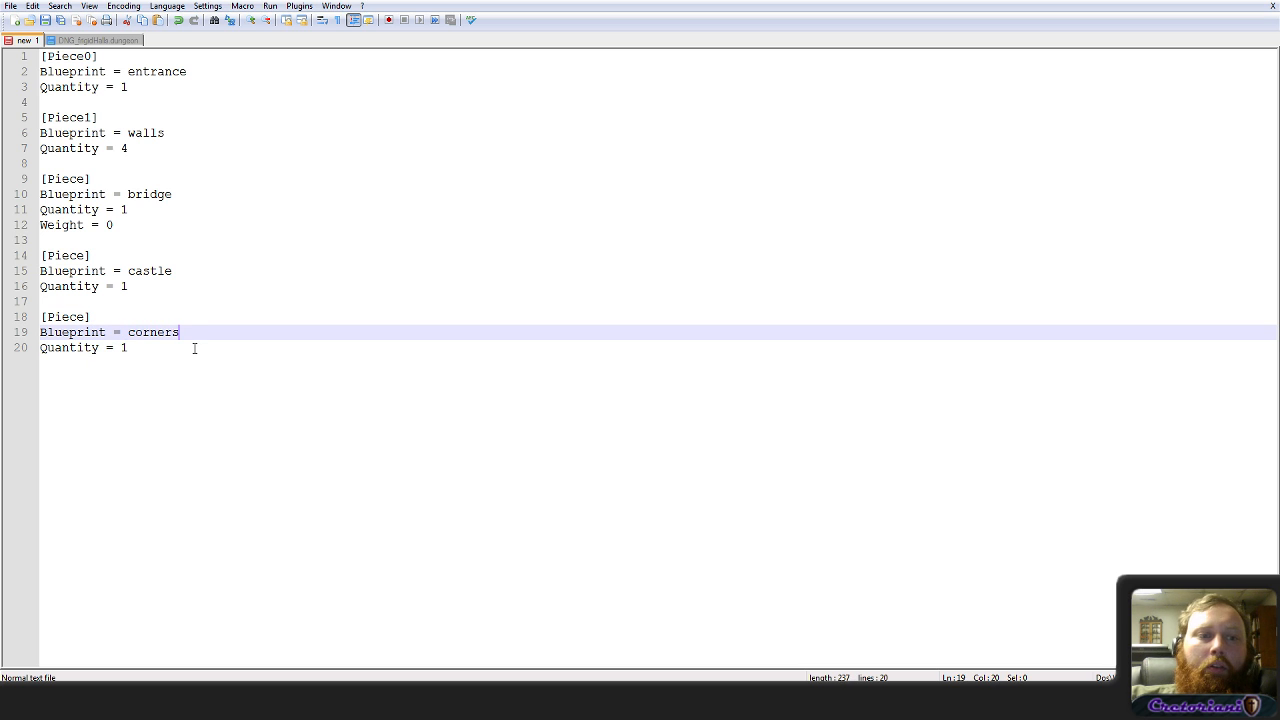
# Step: Save the file as desertDry.dungeon in the Trove folder, one level above Archive
pyautogui.hotkey('ctrl', 's')
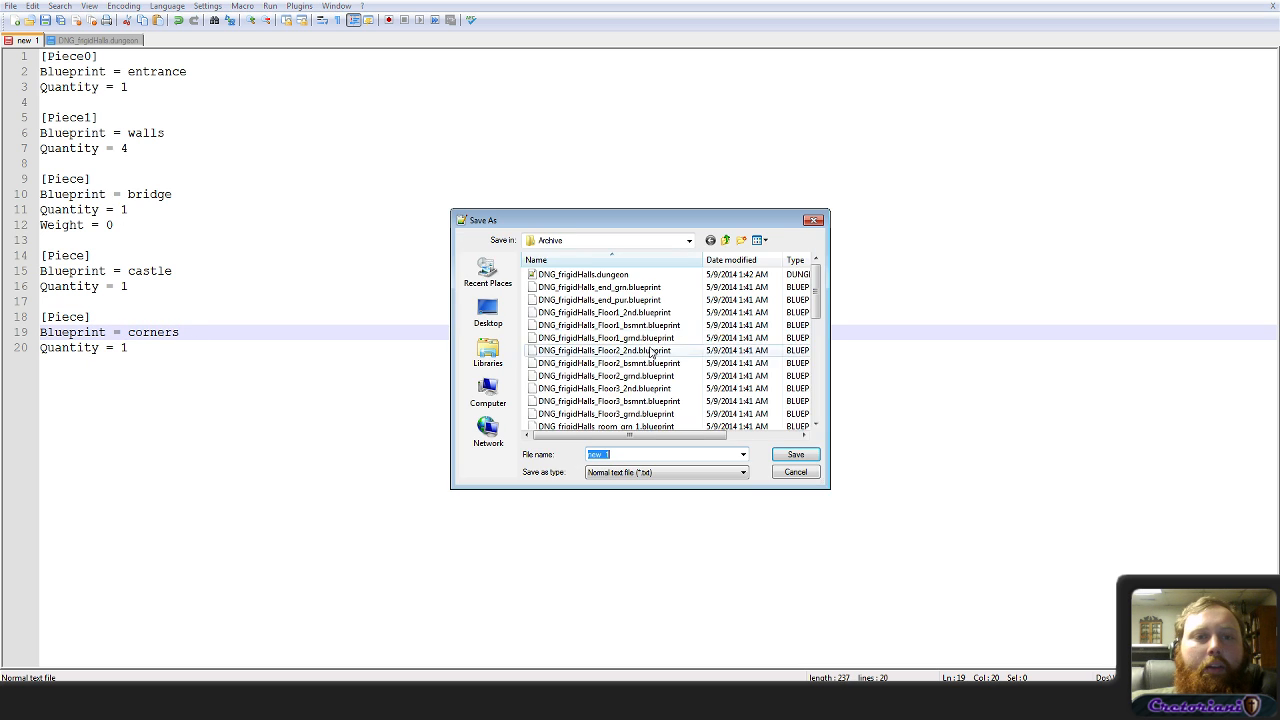
pyautogui.click(725, 240)
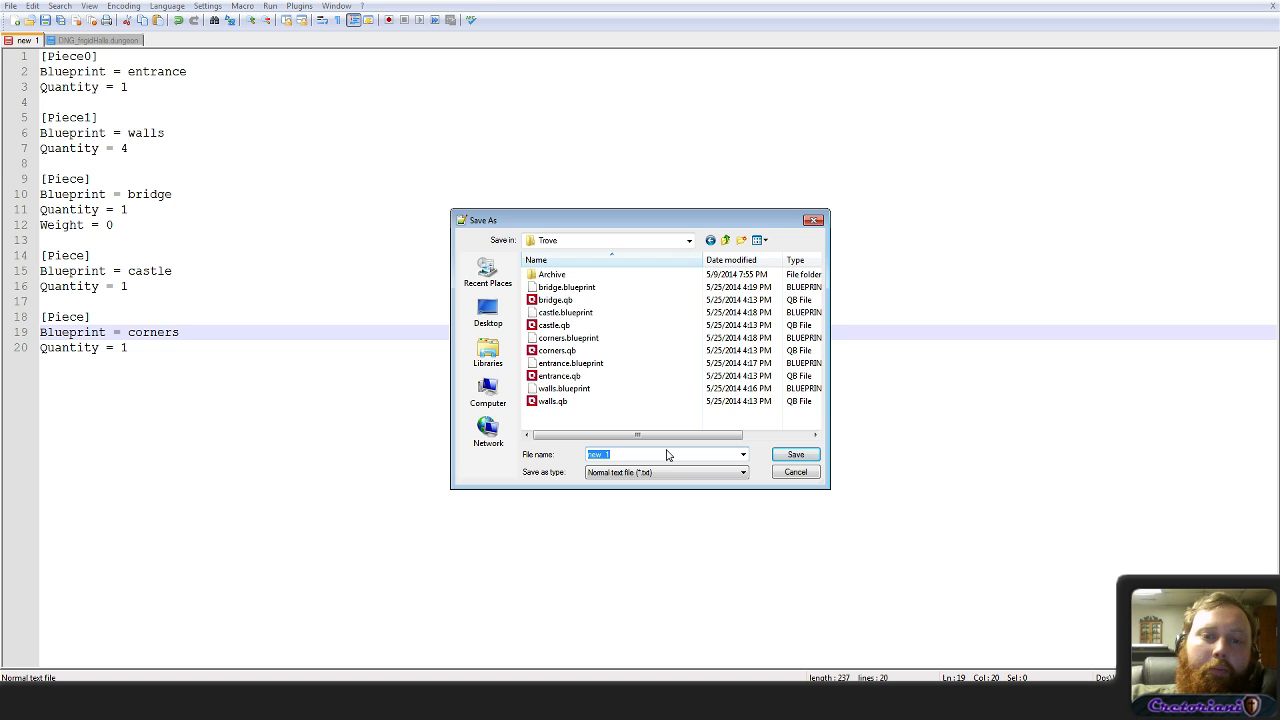
pyautogui.write('De')
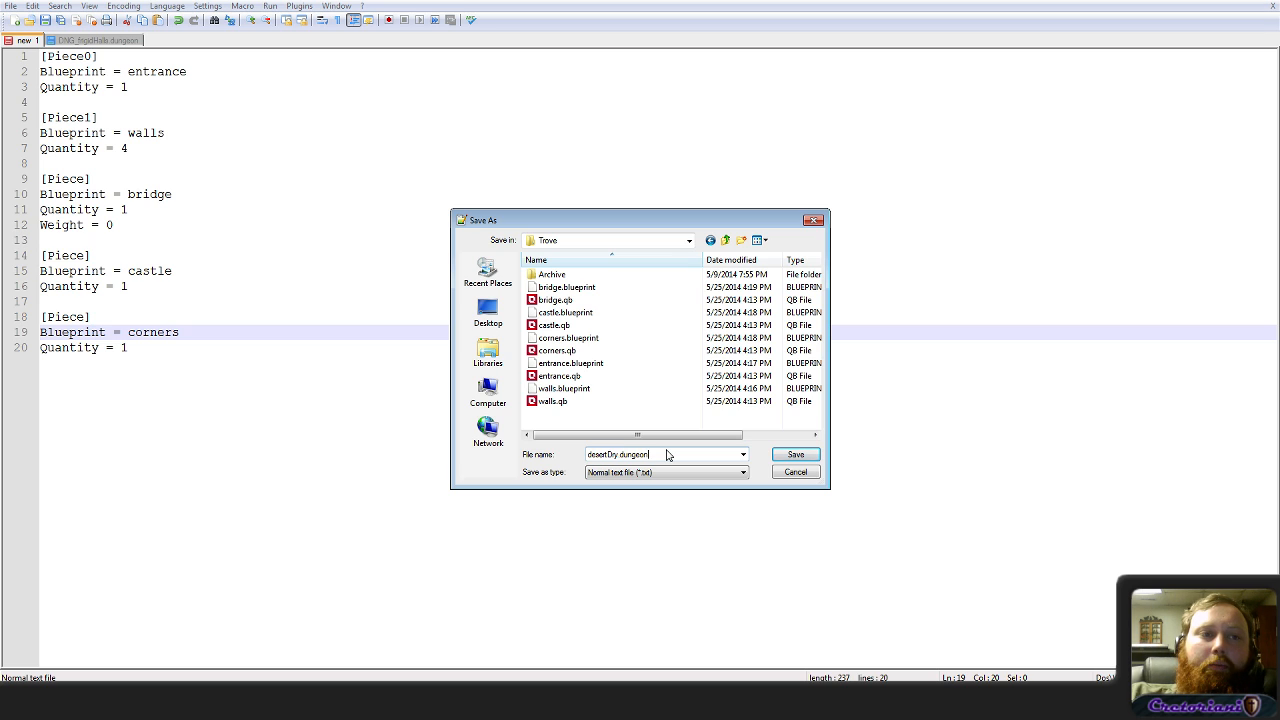
pyautogui.press('Return')
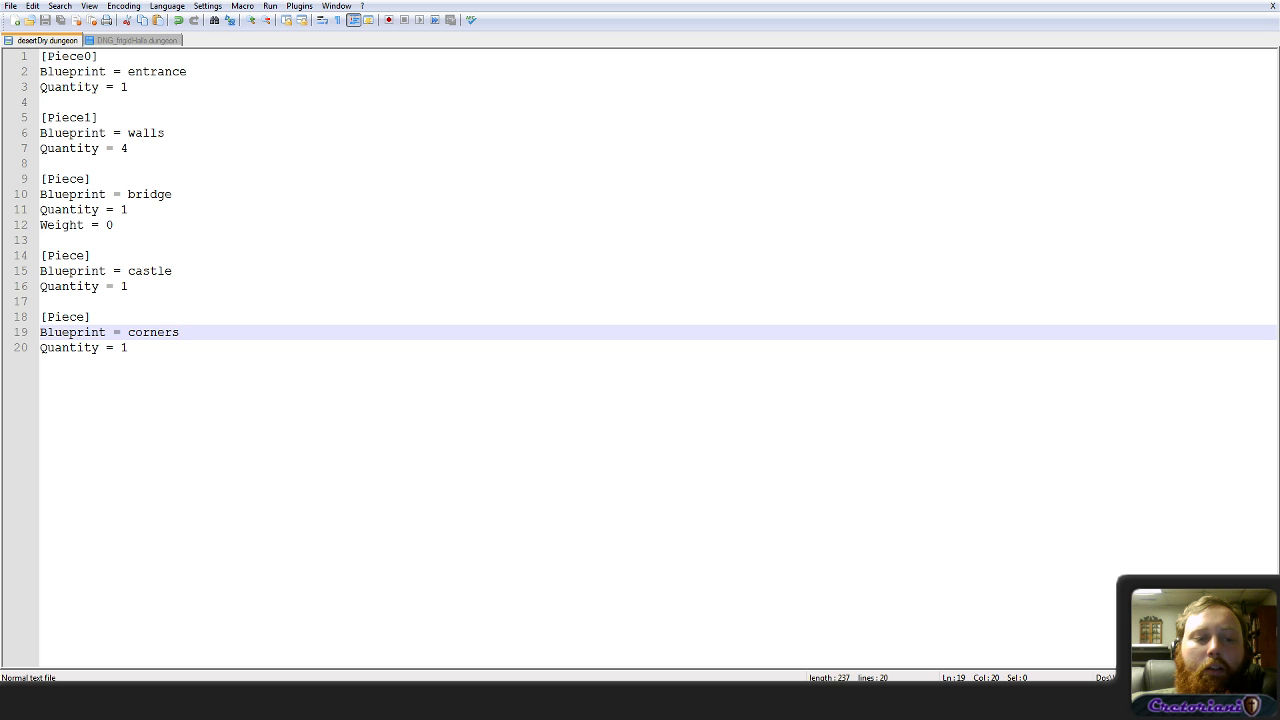
# Step: Switch to the Trove game, try to load desertDry.dungeon from the Trove folder, and close the Options menu
pyautogui.hotkey('alt', 'Tab')
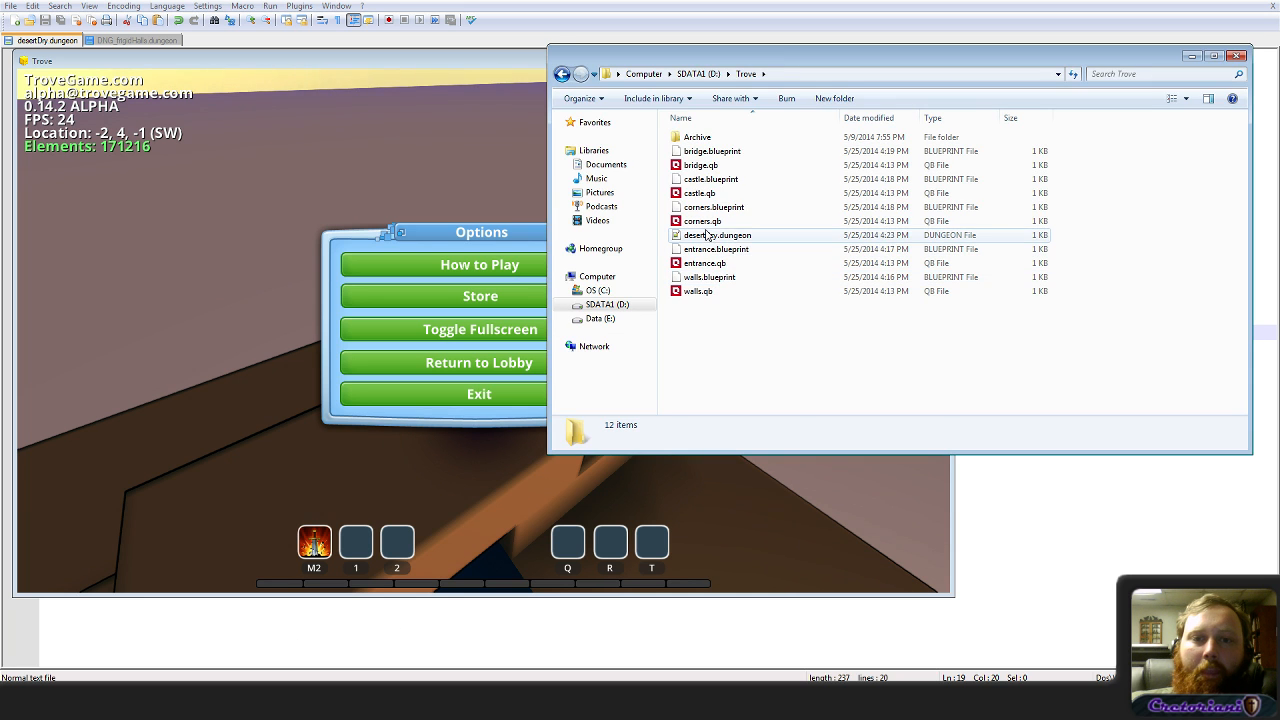
pyautogui.click(668, 236)
pyautogui.click(416, 63)
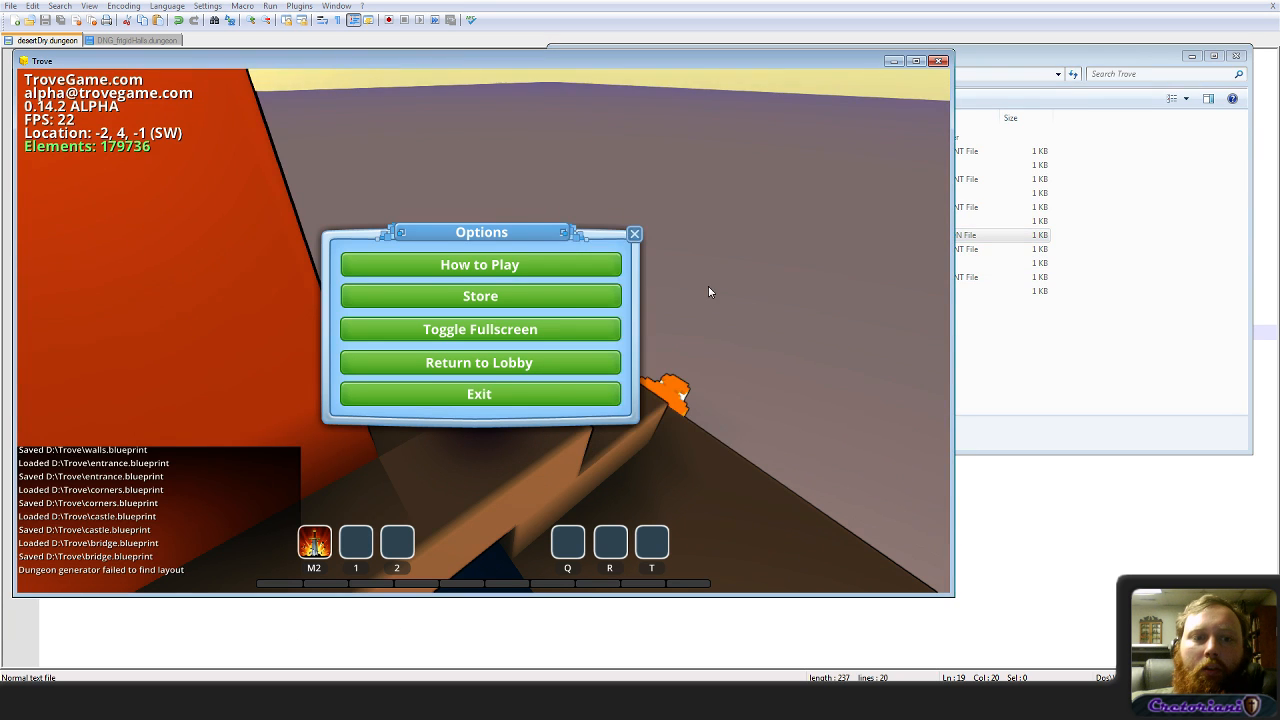
pyautogui.press('Escape')
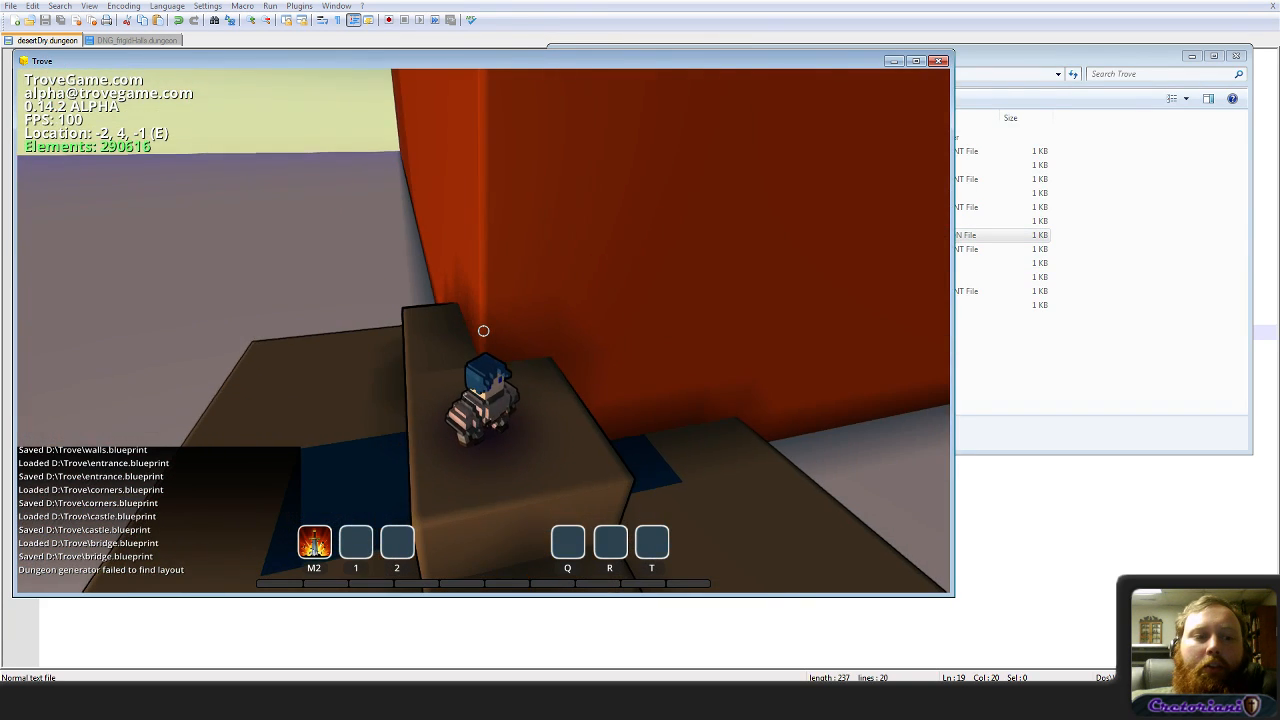
# Step: Examine the large orange structure in the game world from its base and from above its green top
pyautogui.press('a')
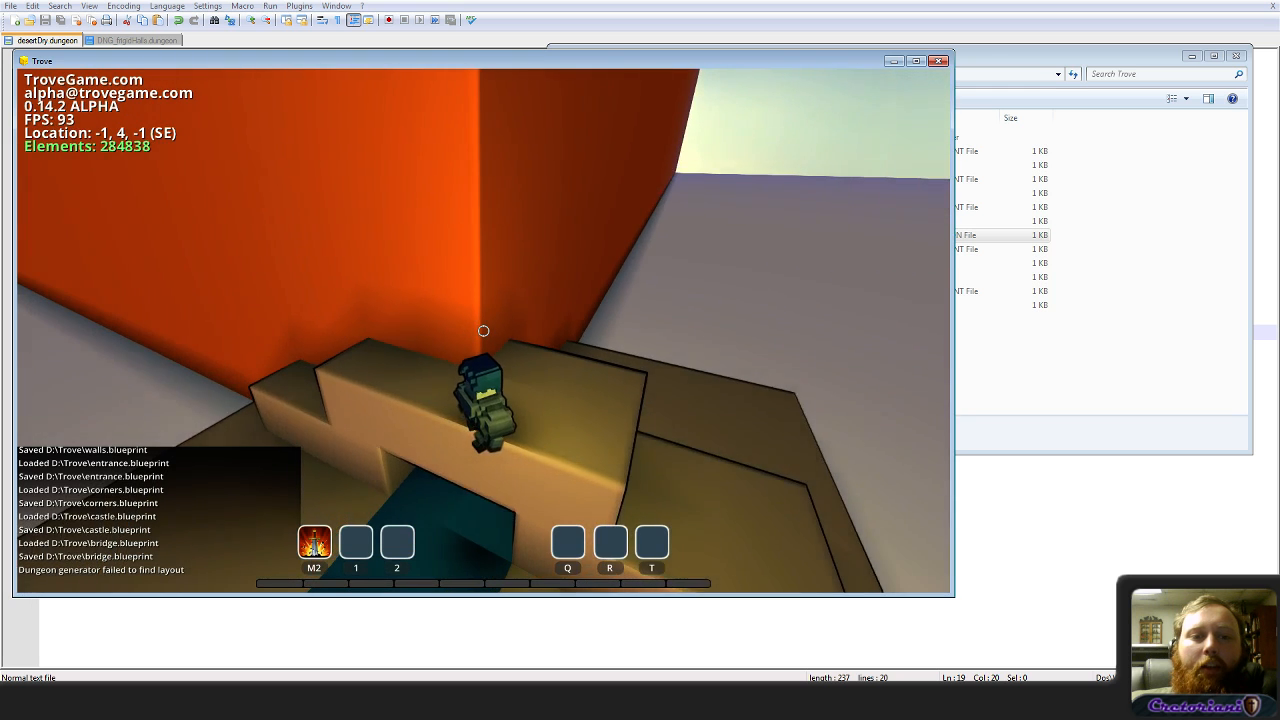
pyautogui.press('d')
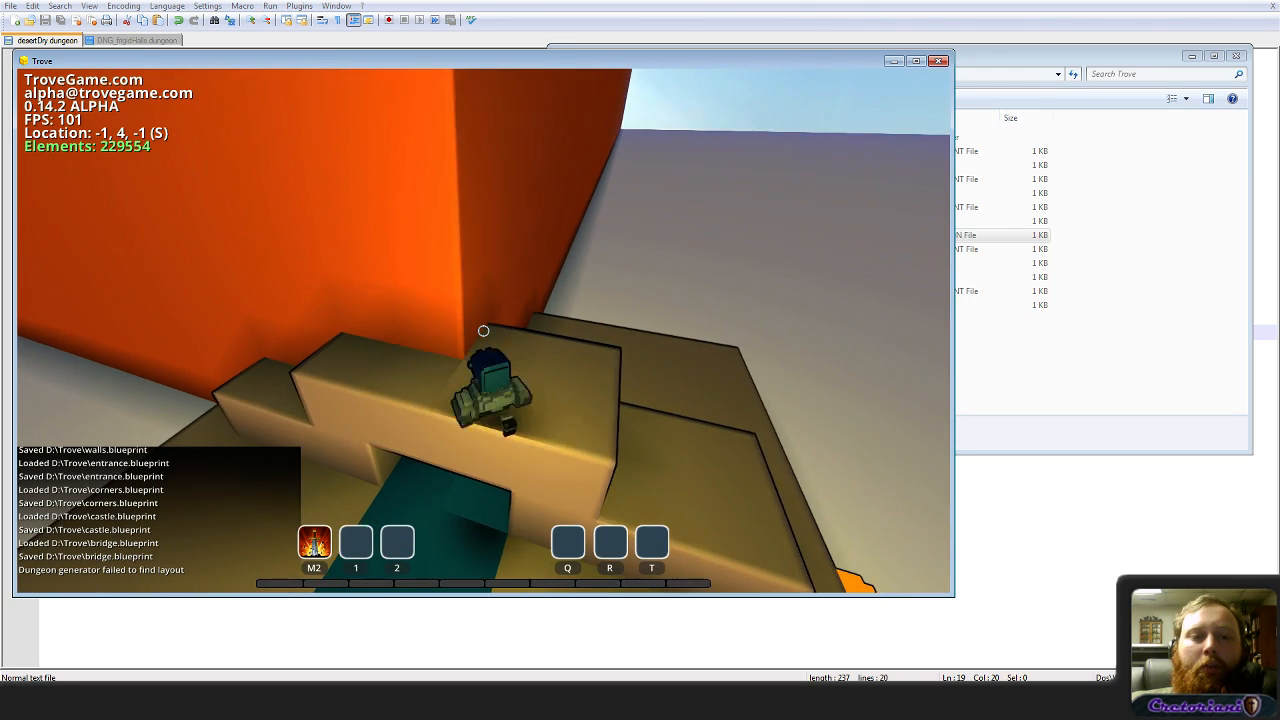
pyautogui.press('a')
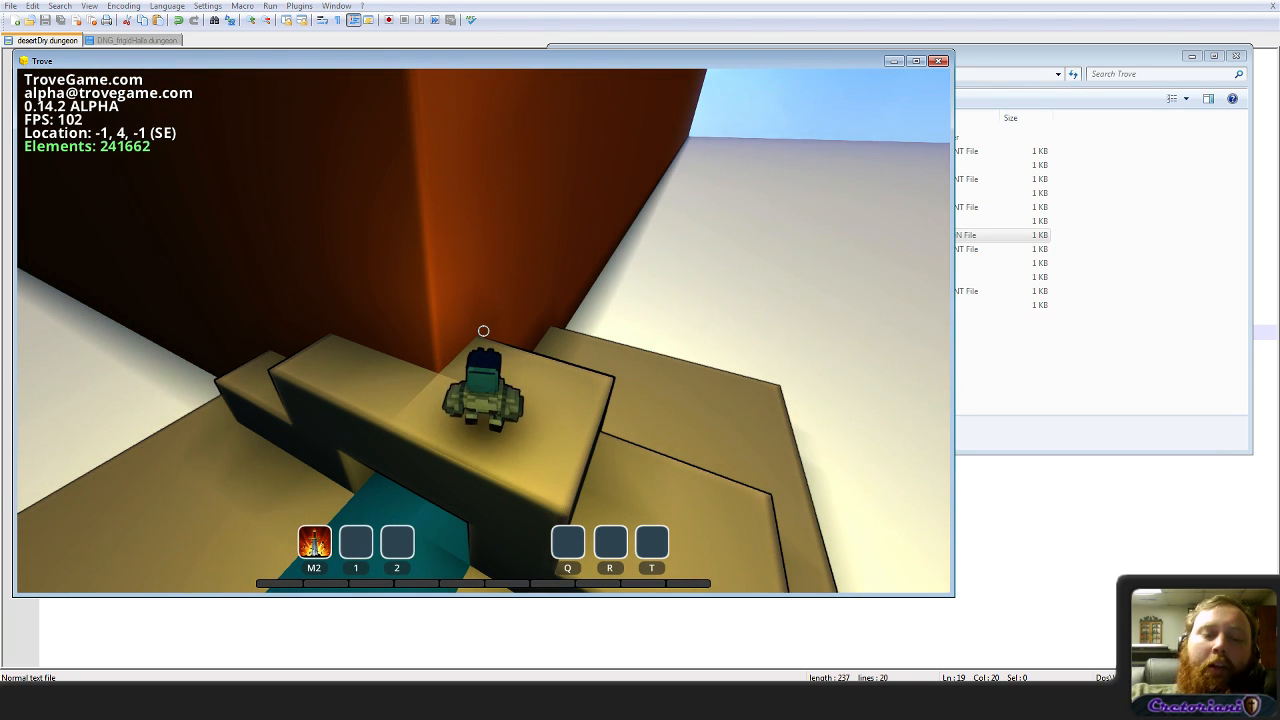
pyautogui.press('space')
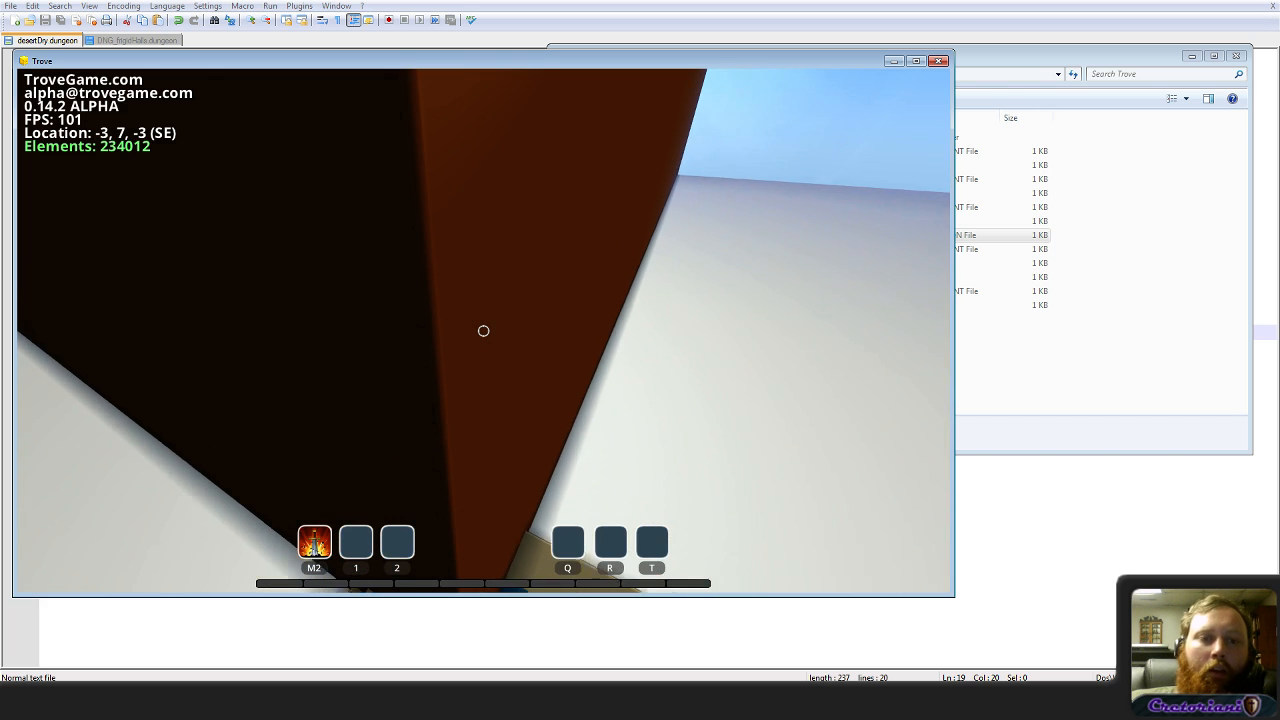
pyautogui.press('space')
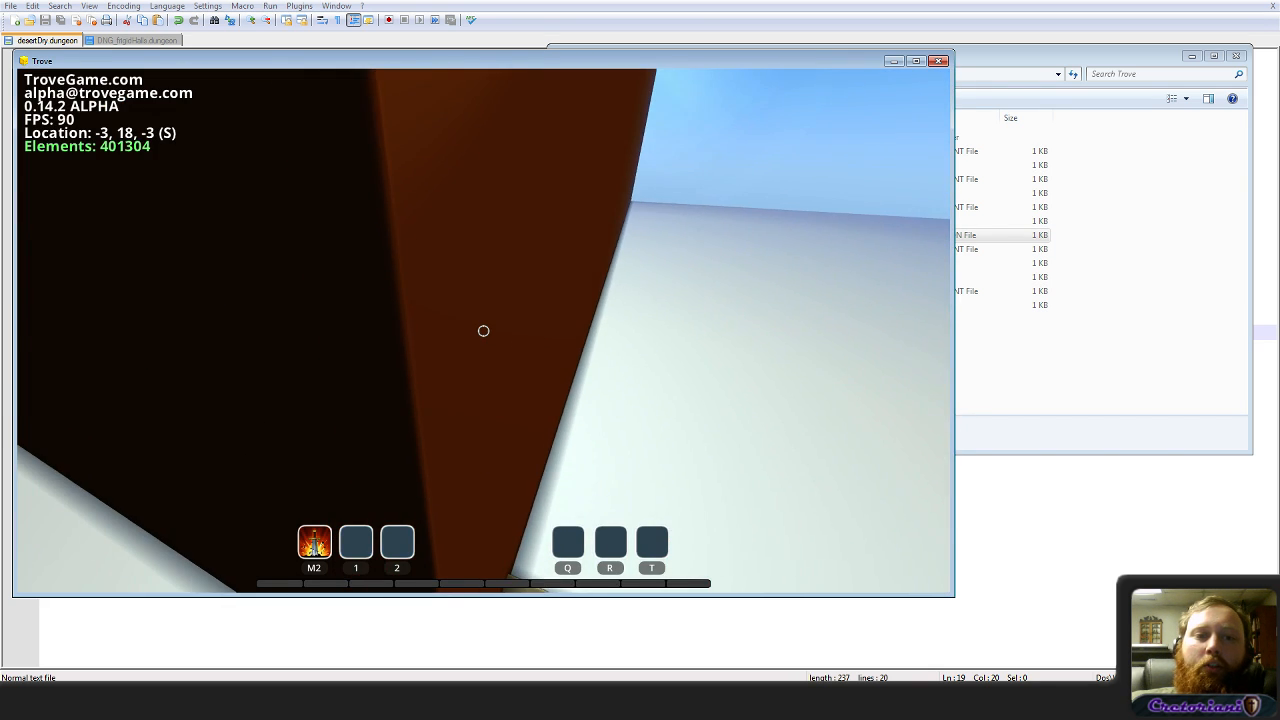
pyautogui.press('space')
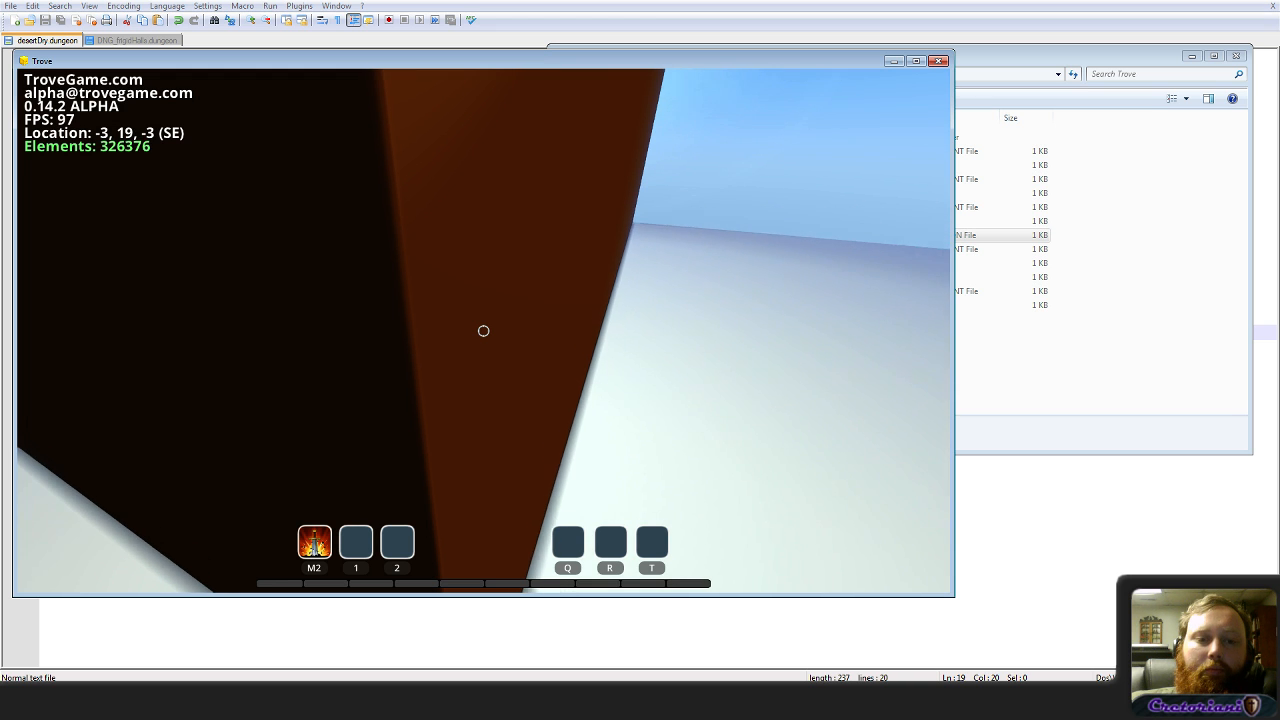
pyautogui.press('space')
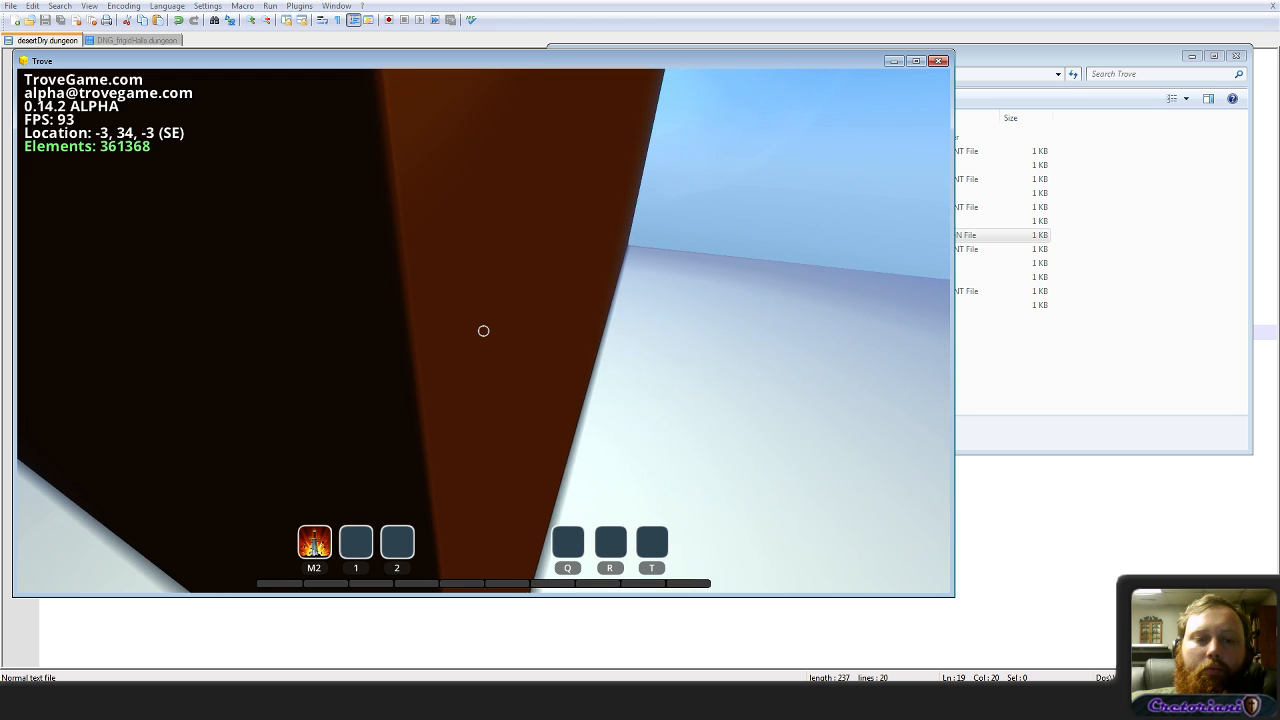
pyautogui.press('space')
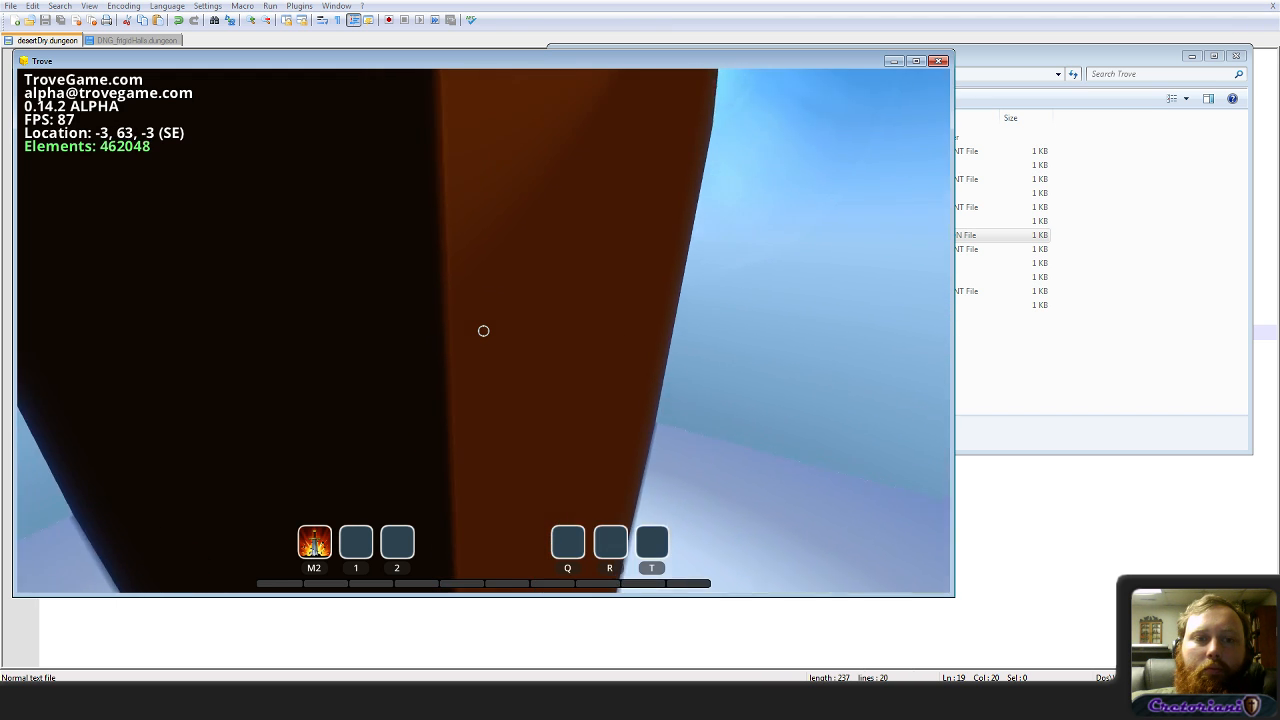
pyautogui.press('space')
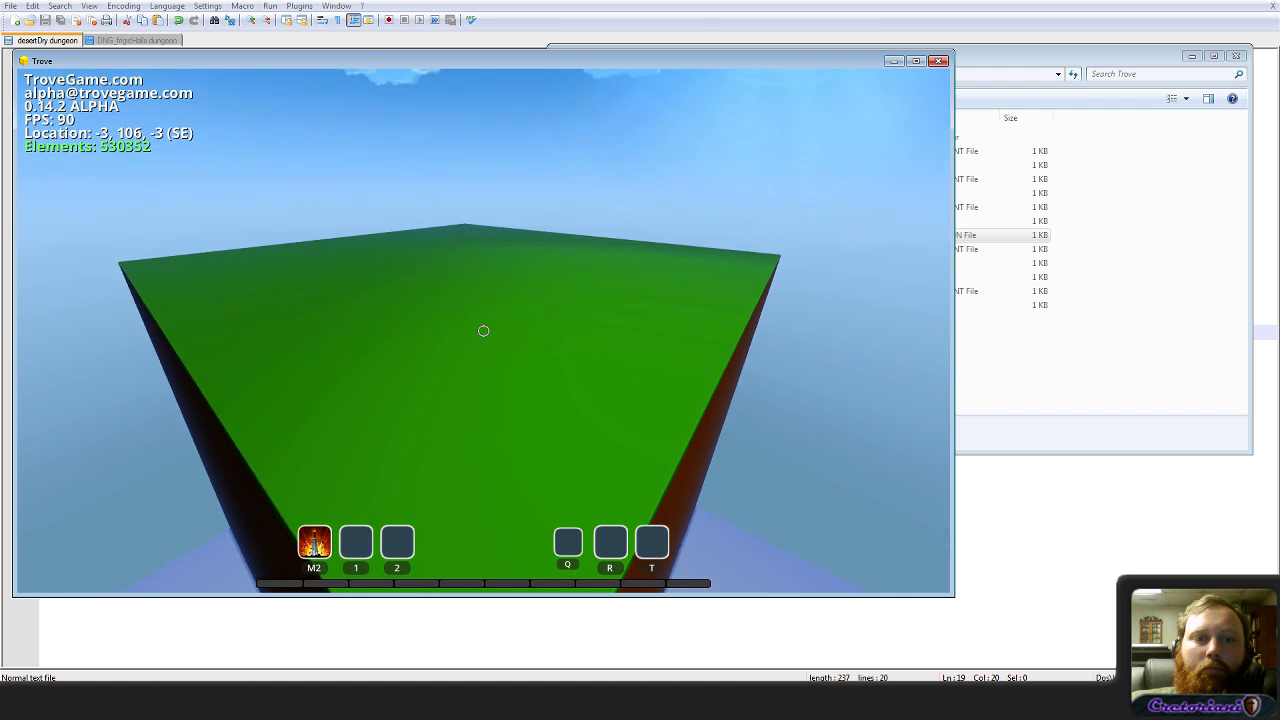
pyautogui.press('space')
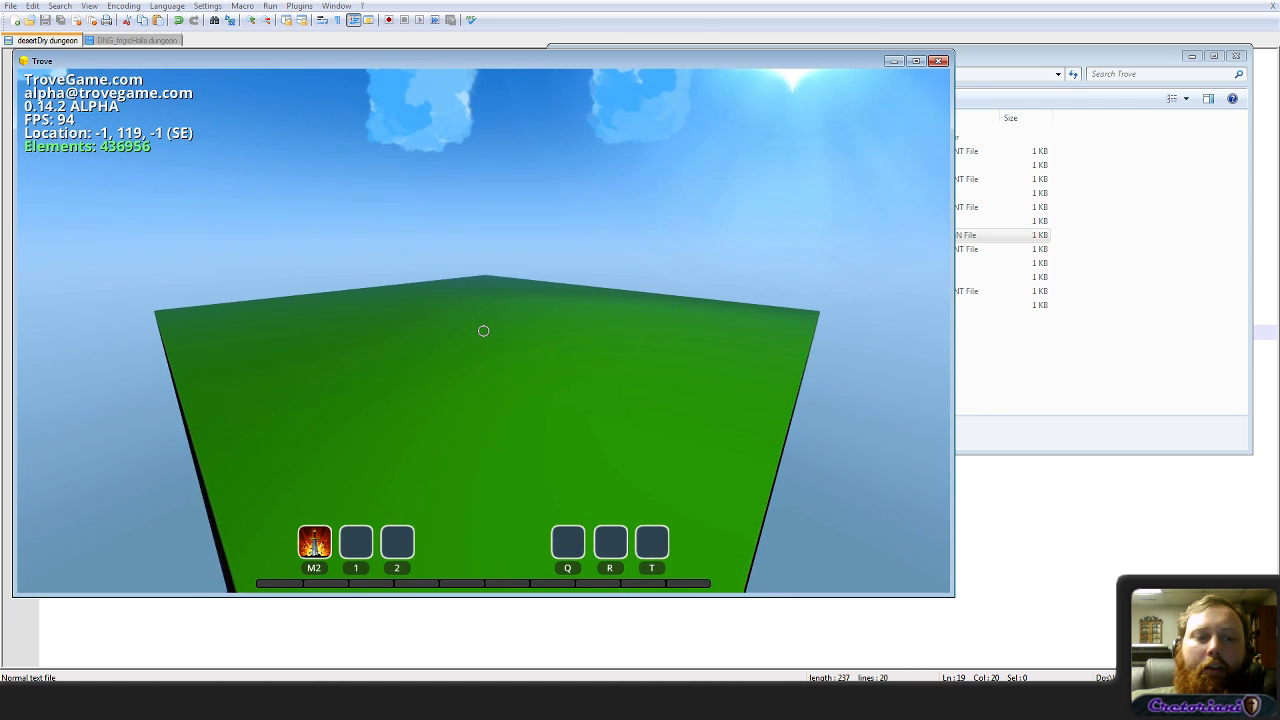
pyautogui.press('w')
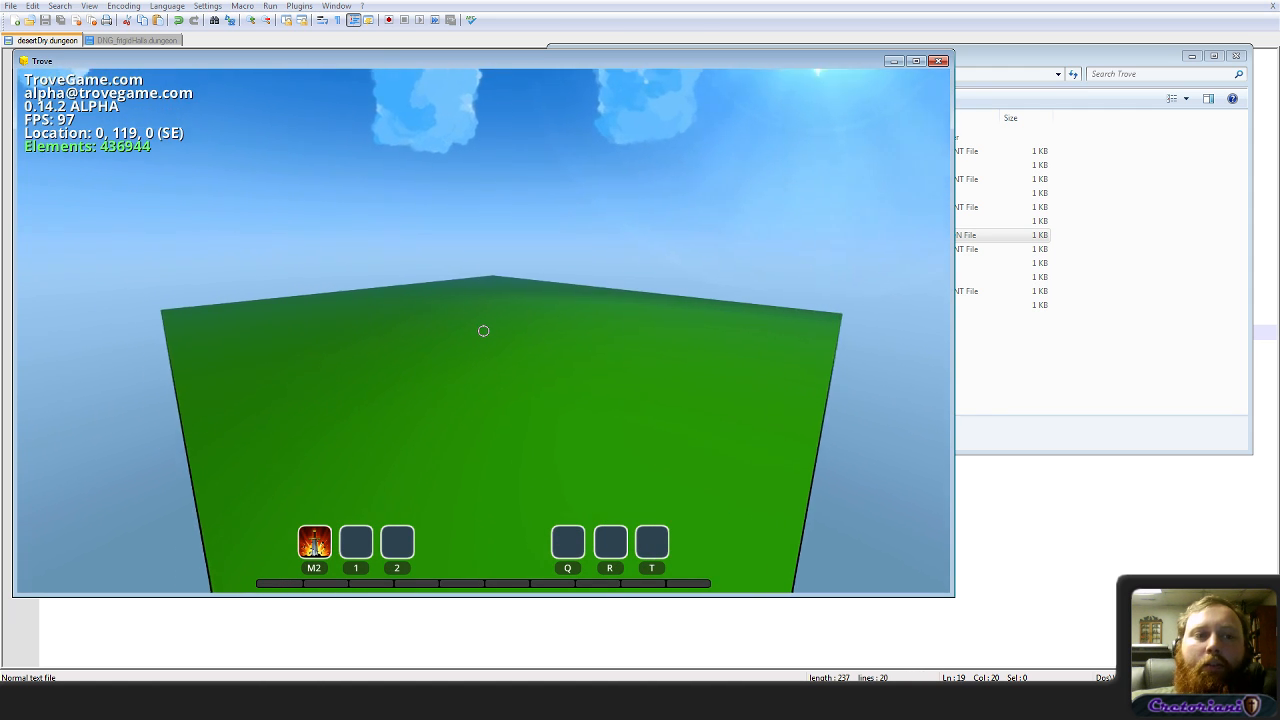
# Step: Above the structure's green top, run /timelapsedungeon d:\trove\desertDry.dungeon and watch the generator place the pieces
pyautogui.press('w')
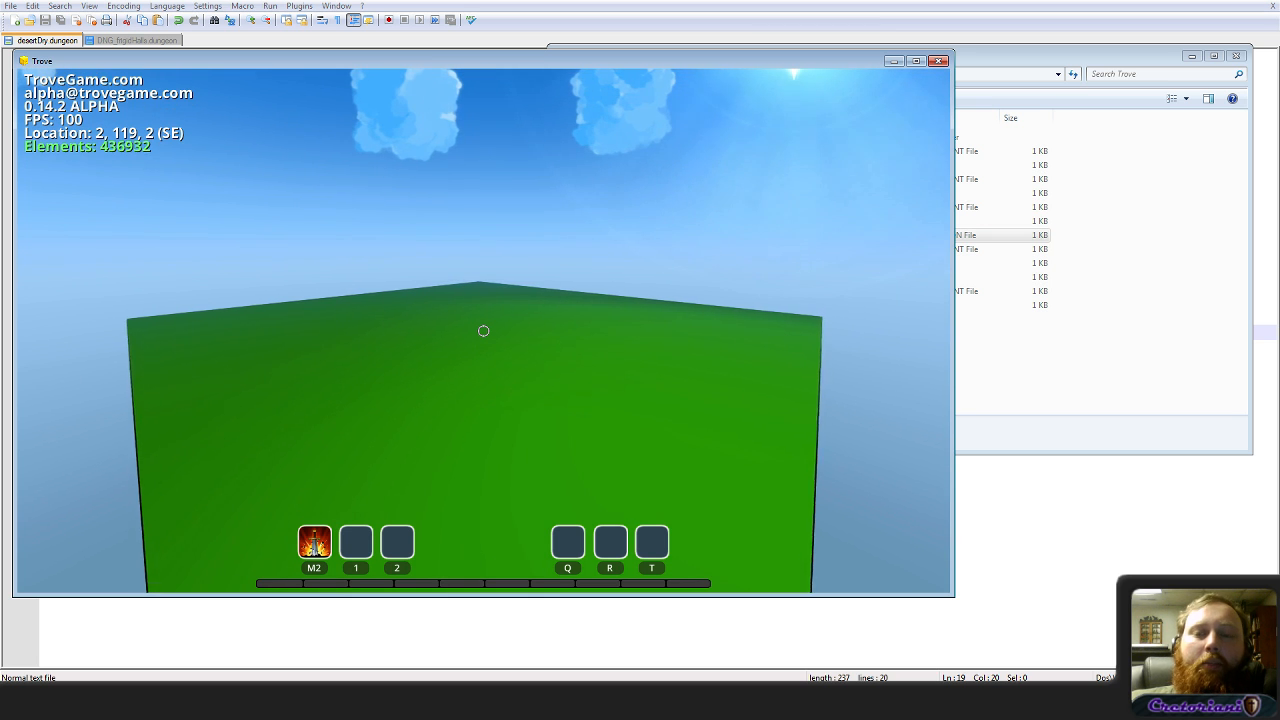
pyautogui.press('w')
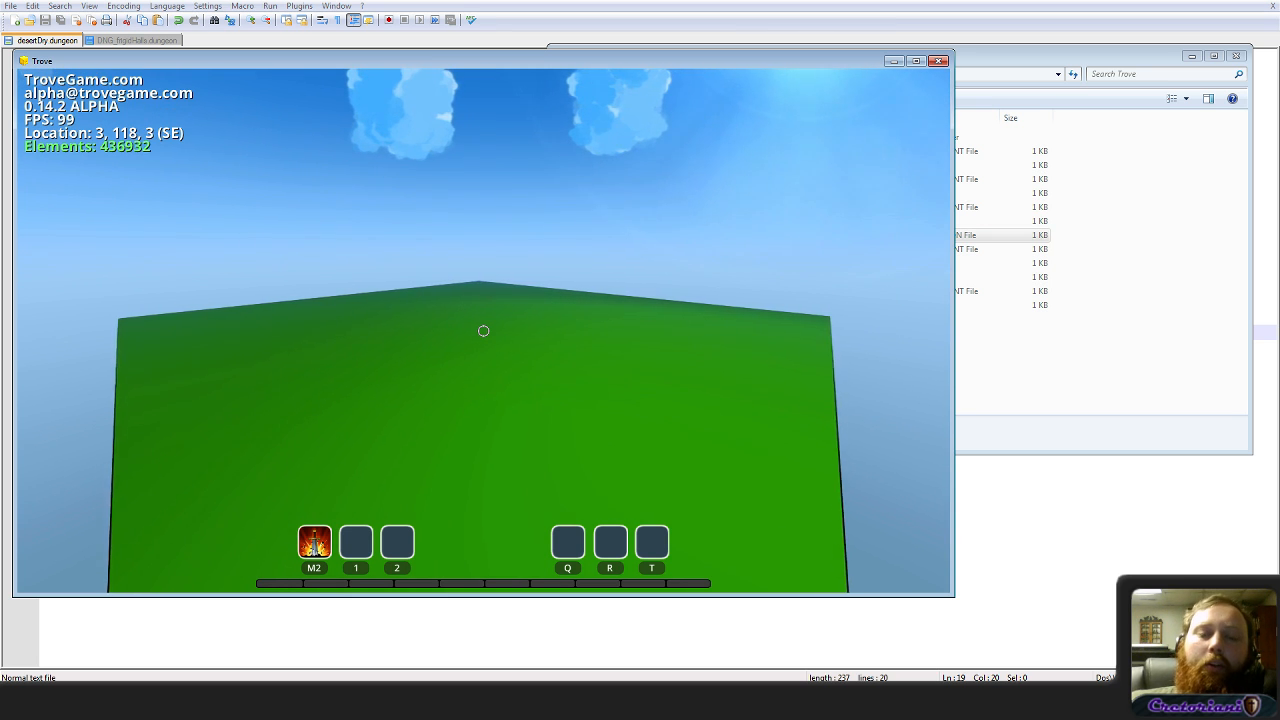
pyautogui.press('w')
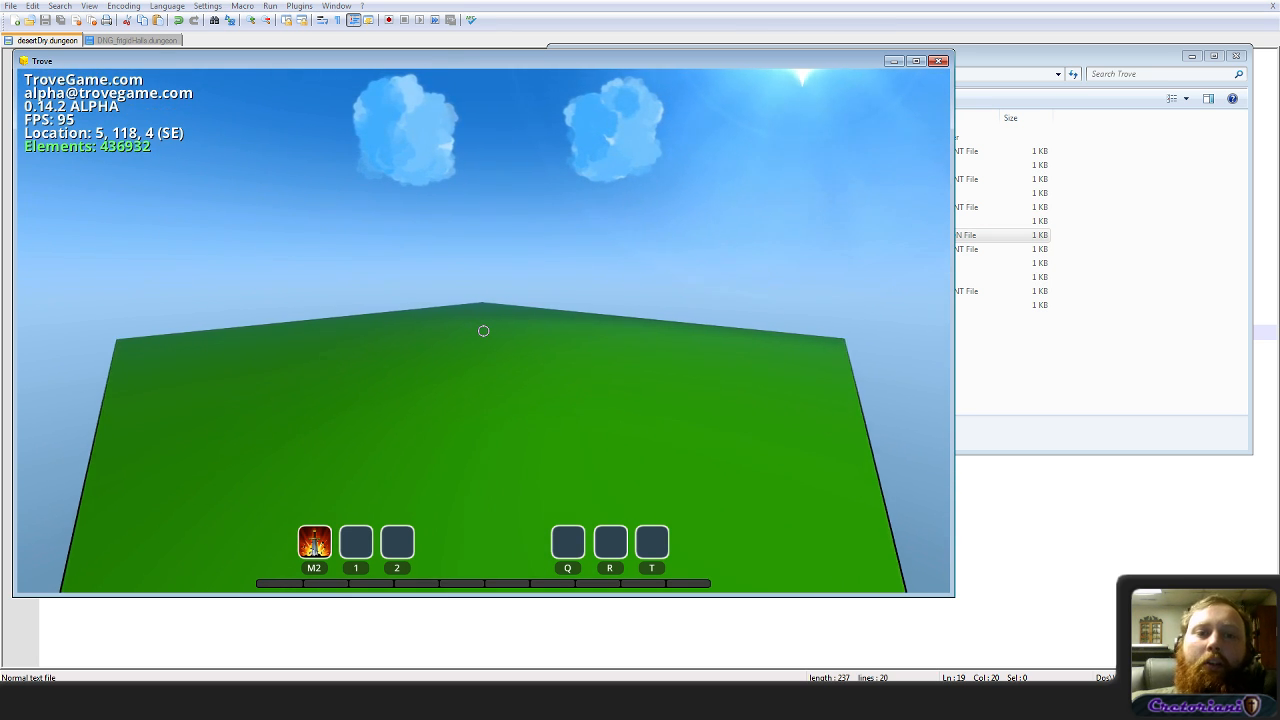
pyautogui.press('w')
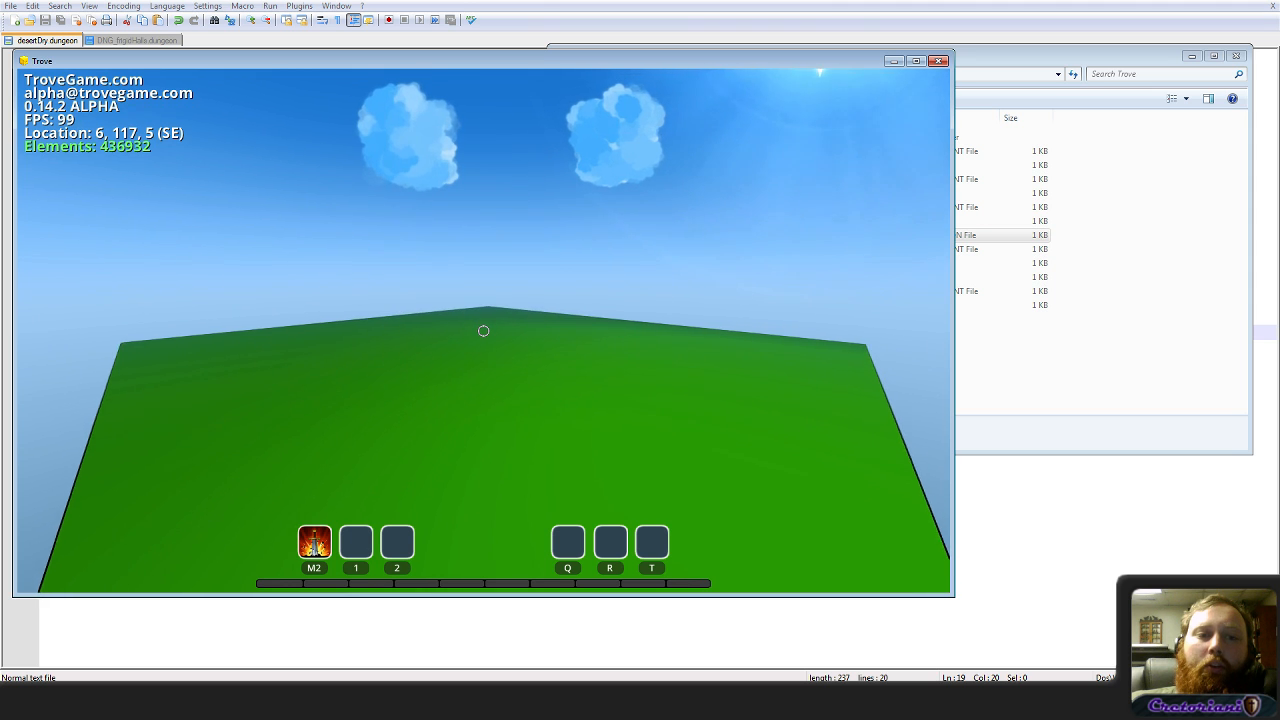
pyautogui.write('w')
pyautogui.write('/')
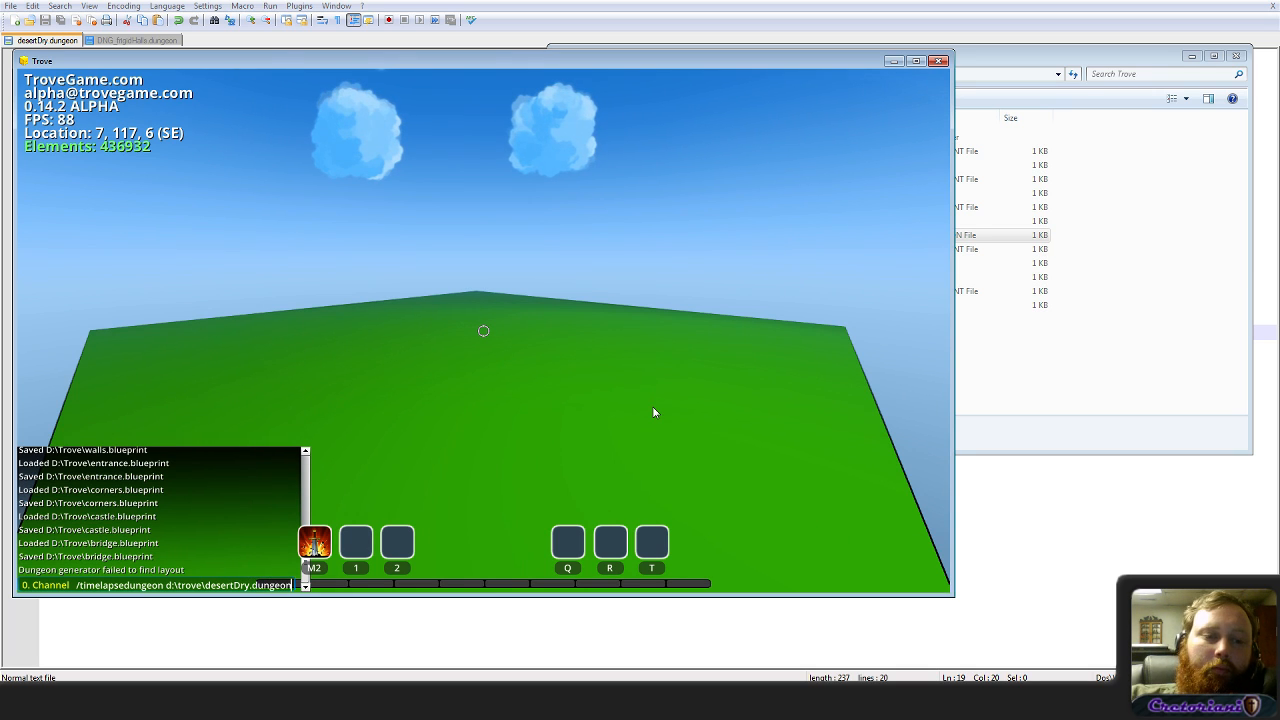
pyautogui.press('Return')
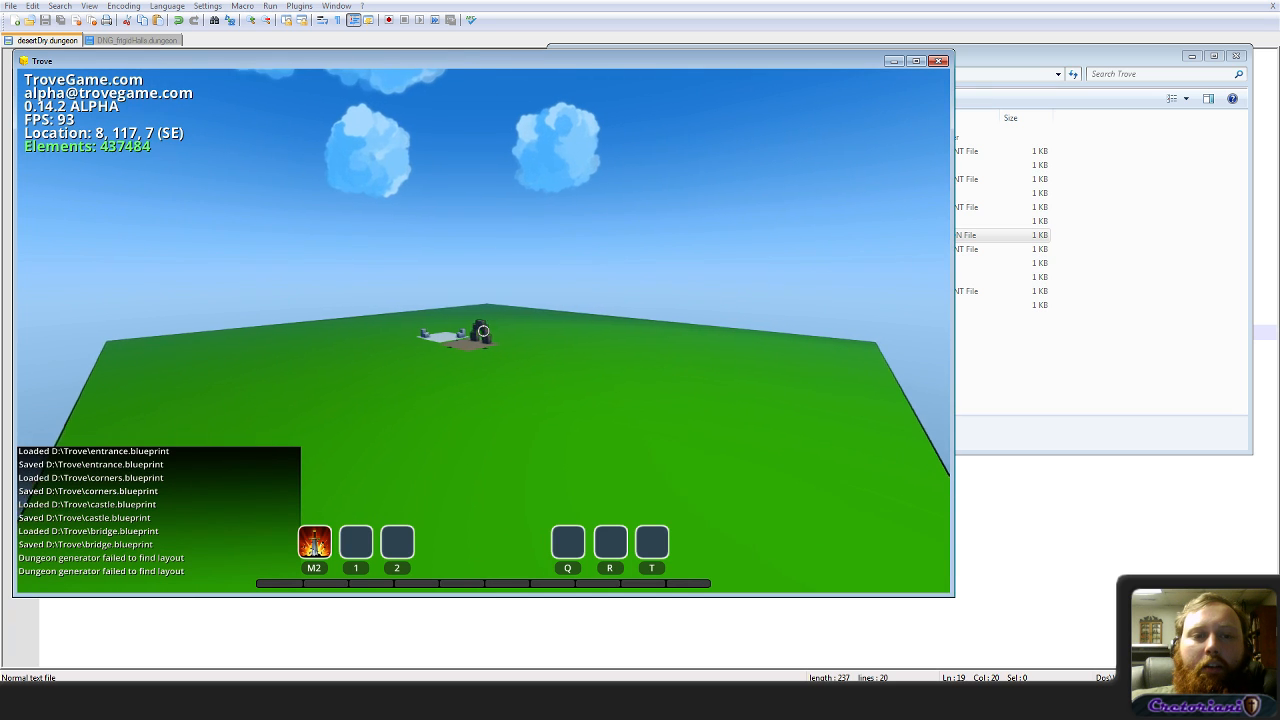
pyautogui.press('w')
pyautogui.press('w')
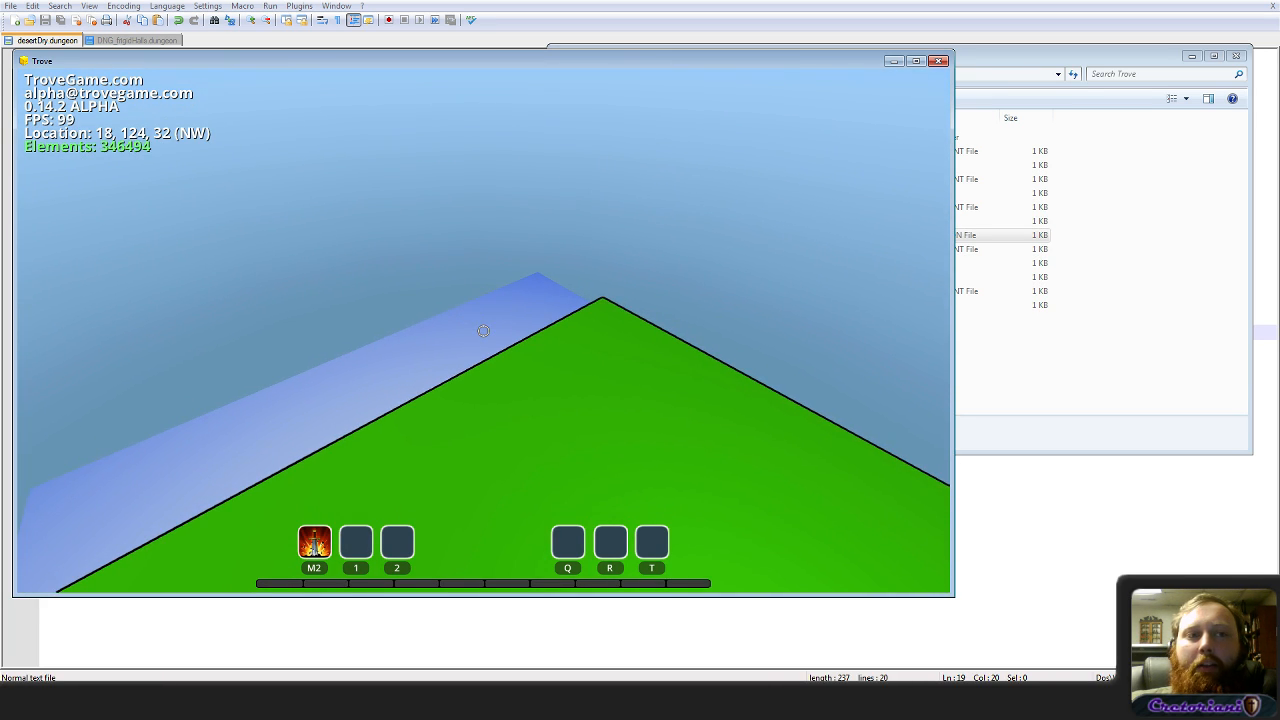
# Step: Load bridge.blueprint from the Trove folder into the game world and close the Options menu
pyautogui.press('Escape')
pyautogui.click(965, 375)
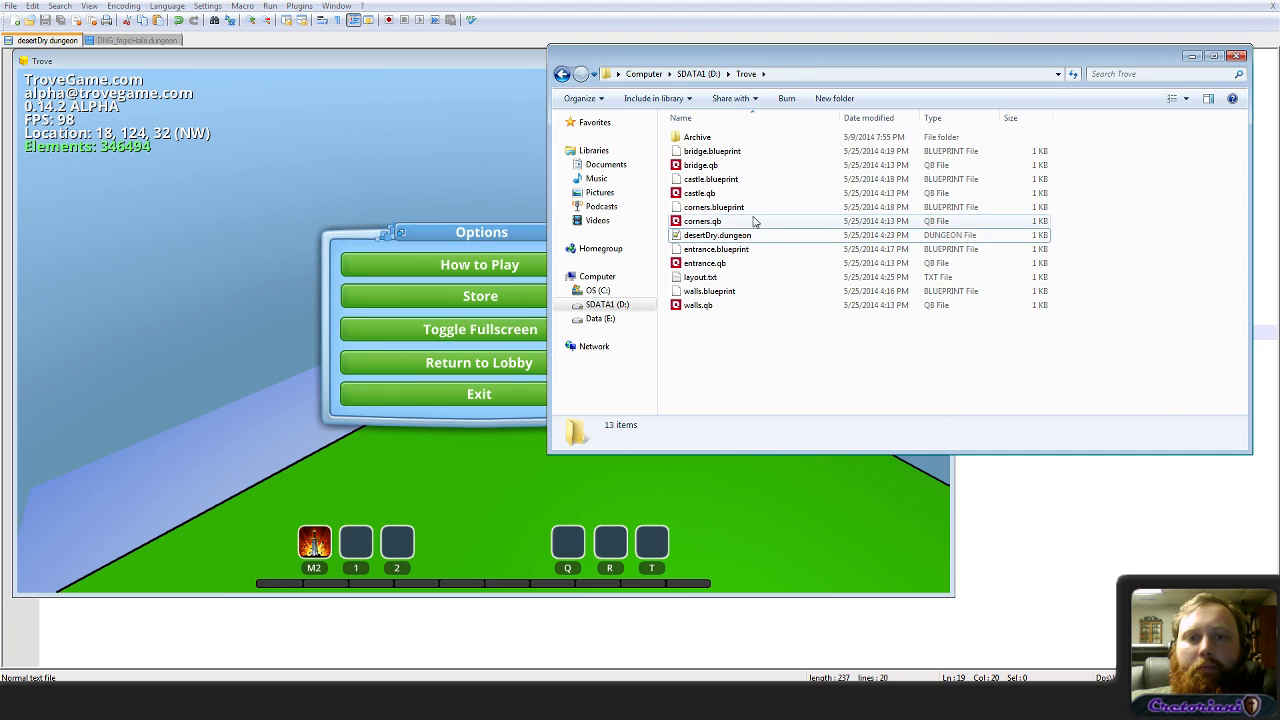
pyautogui.click(712, 151)
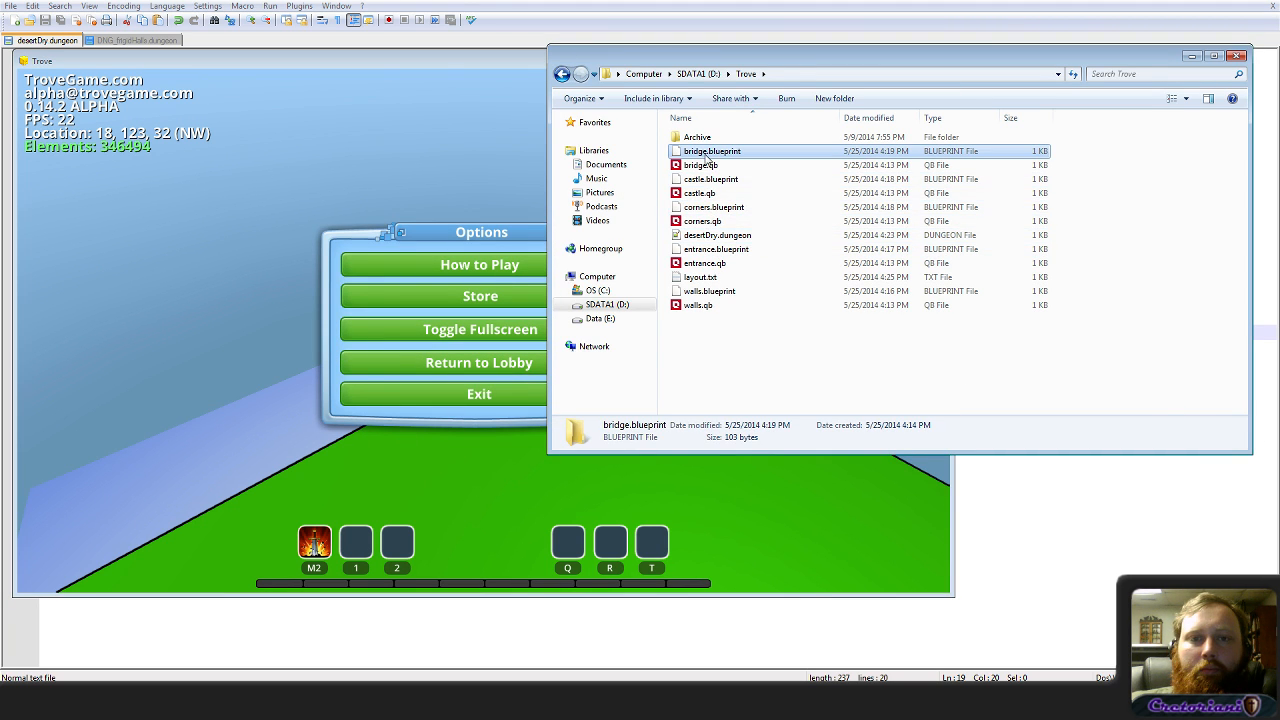
pyautogui.click(440, 60)
pyautogui.press('Escape')
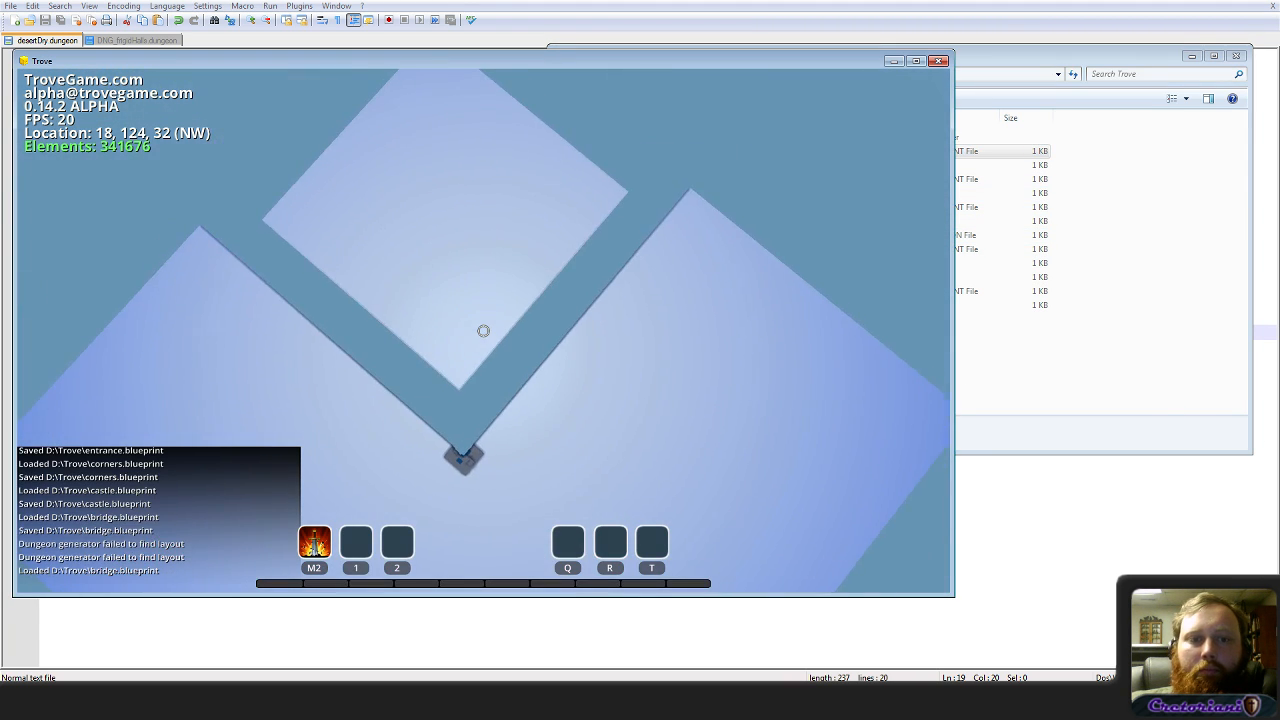
# Step: Examine the loaded bridge blueprint up close, checking its raised span, the blue strip beneath it and the yellow attachment at its edge
pyautogui.press('w')
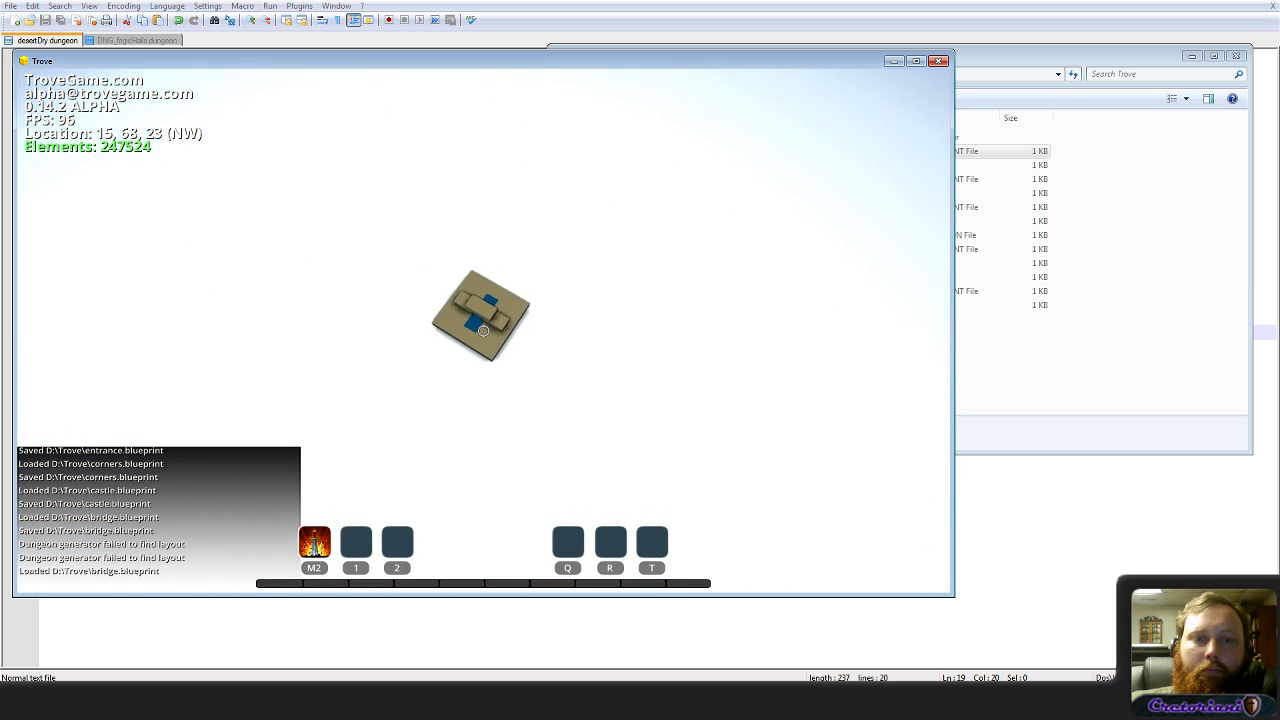
pyautogui.press('w')
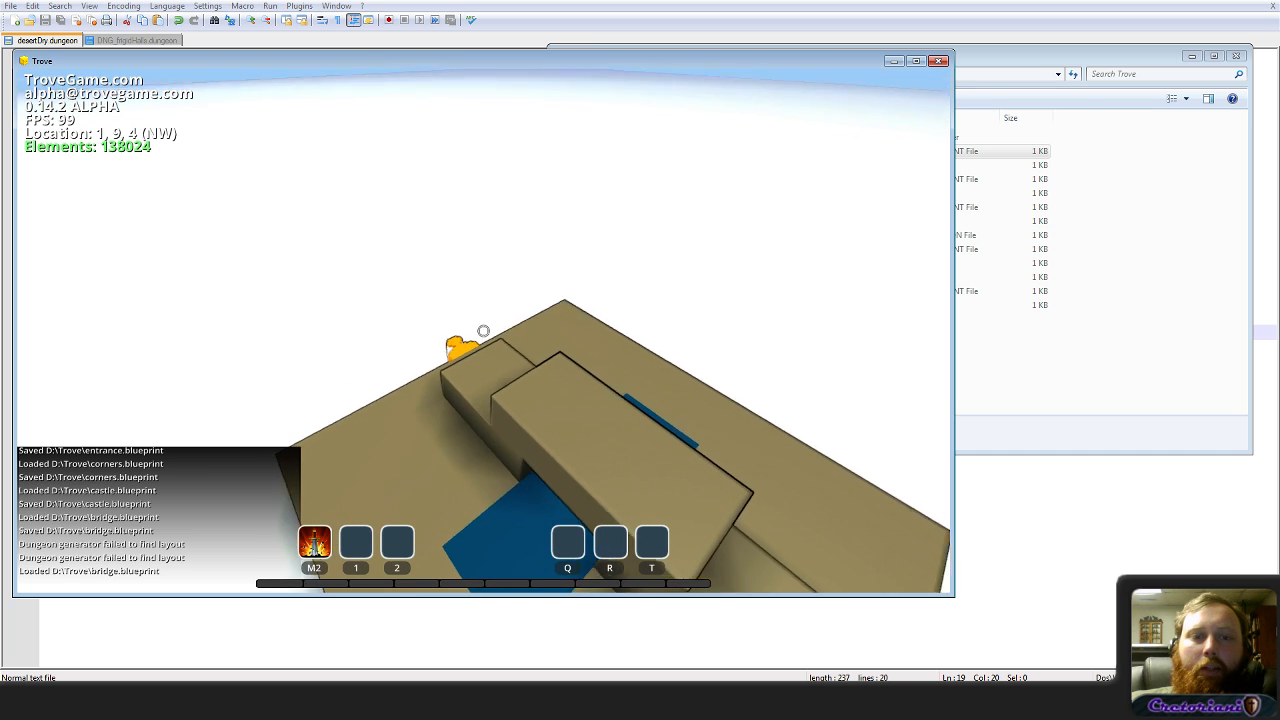
pyautogui.press('w')
pyautogui.press('w')
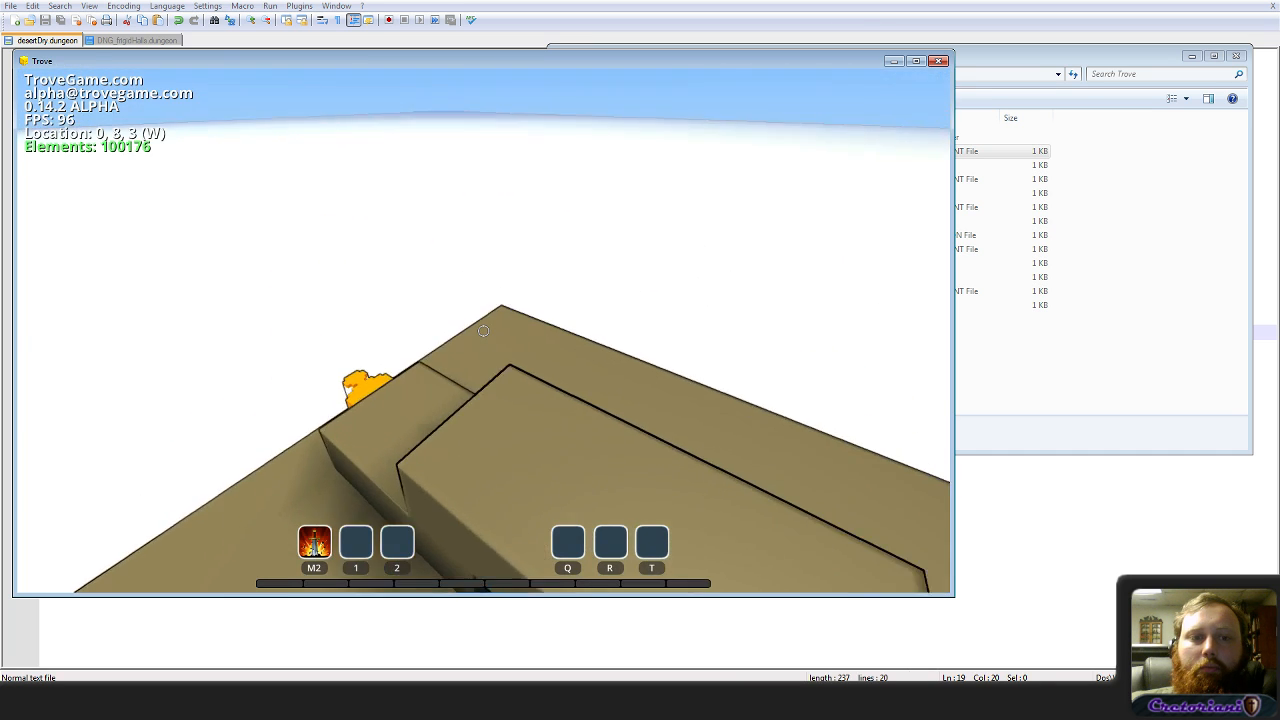
pyautogui.press('s')
pyautogui.press('w')
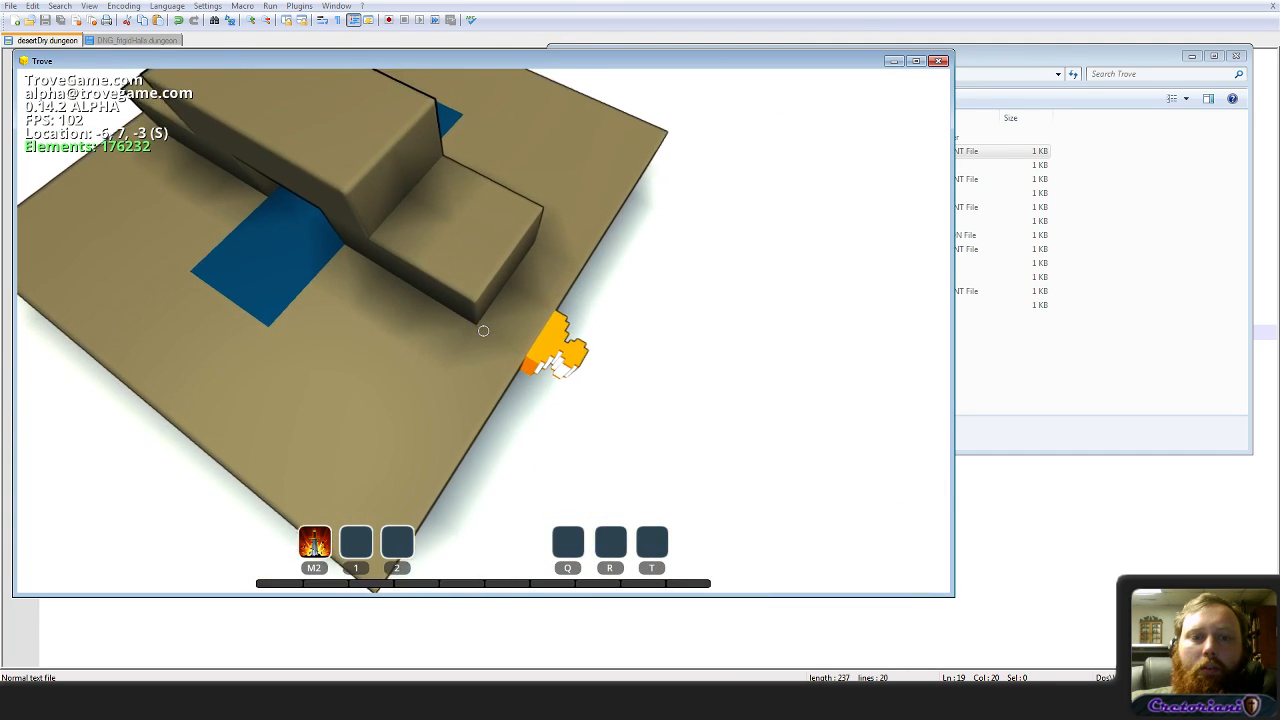
pyautogui.press('w')
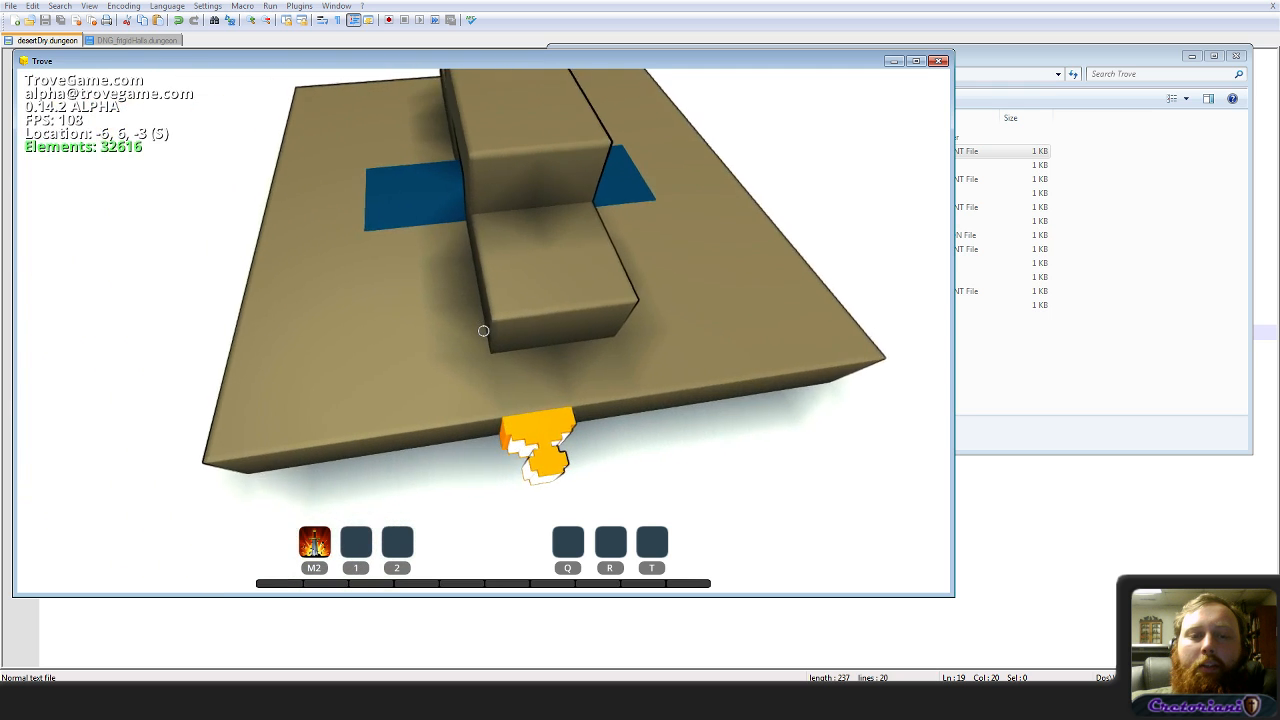
pyautogui.press('s')
pyautogui.press('d')
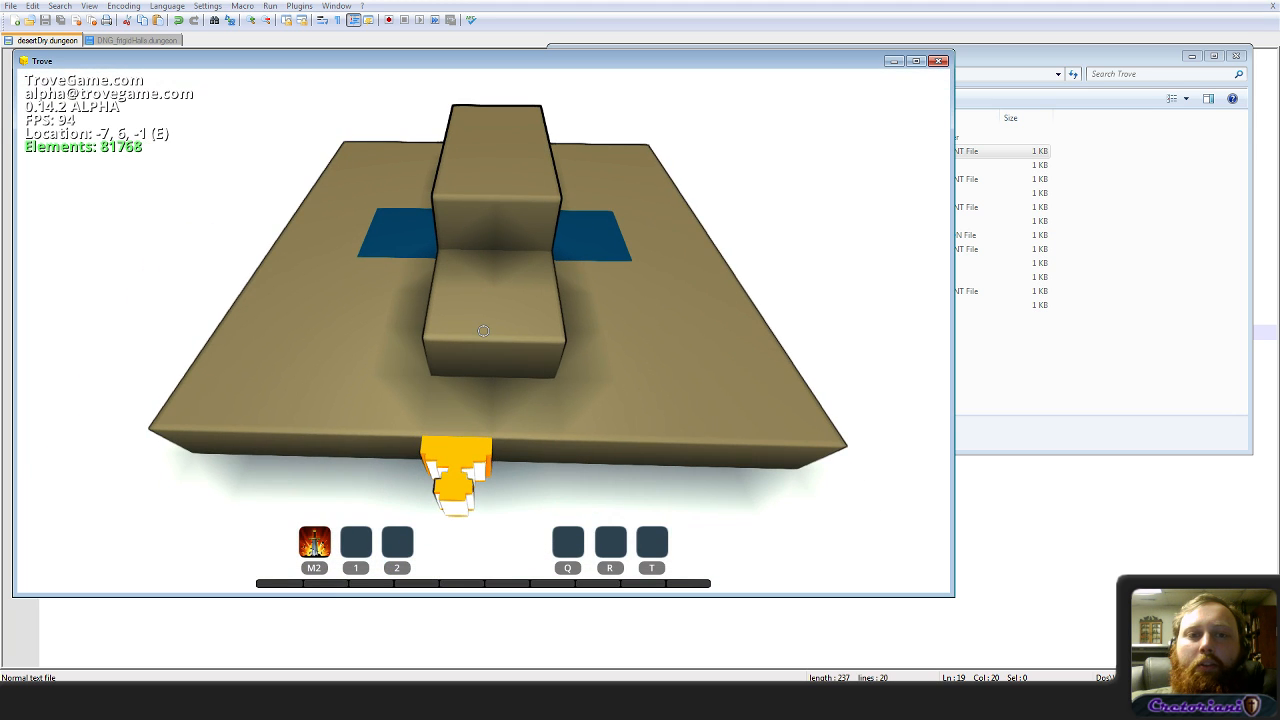
# Step: In desertDry.dungeon, set the walls piece's Quantity to 3, keep a blank line before the bridge entry, and save the file
pyautogui.press('Escape')
pyautogui.hotkey('alt', 'Tab')
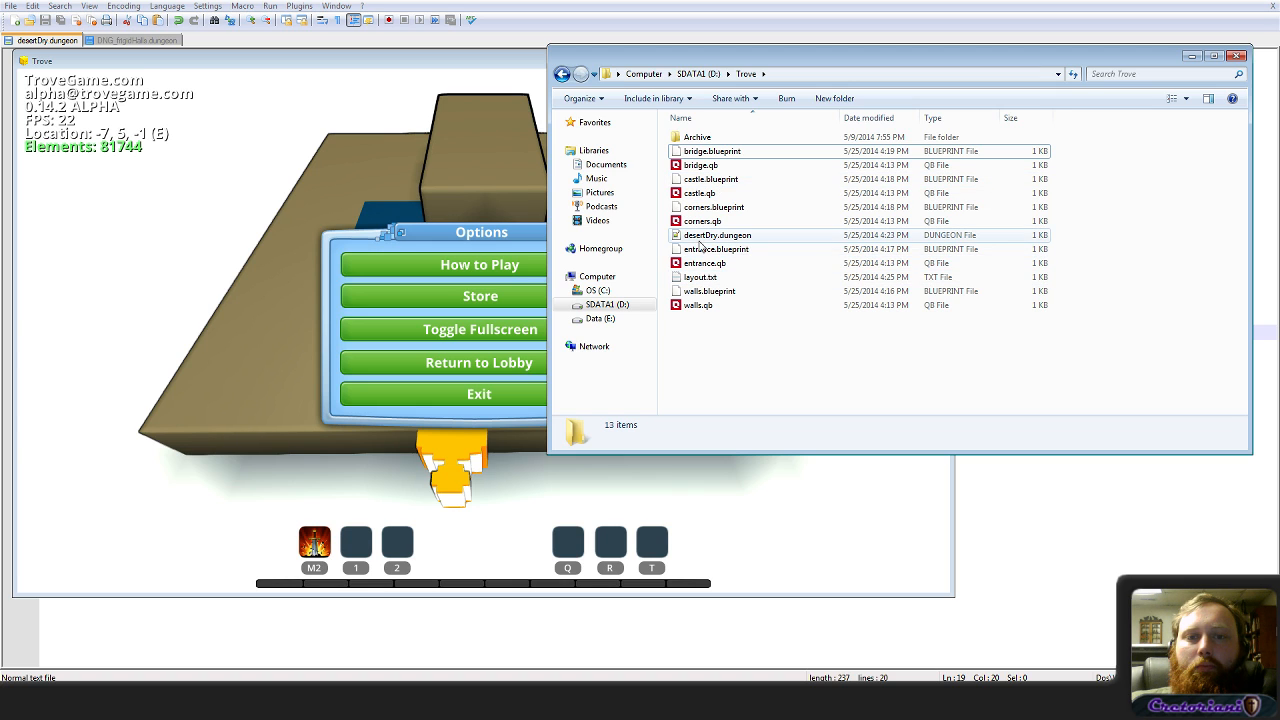
pyautogui.click(64, 41)
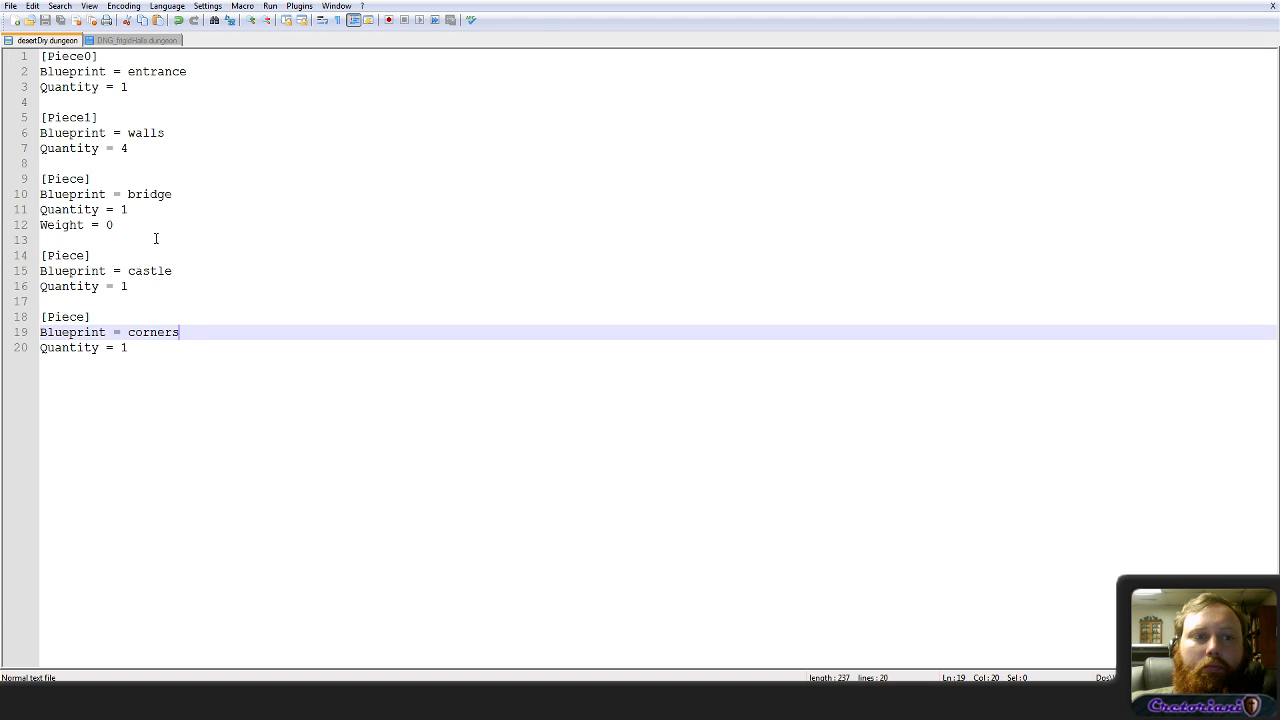
pyautogui.doubleClick(126, 149)
pyautogui.write('3')
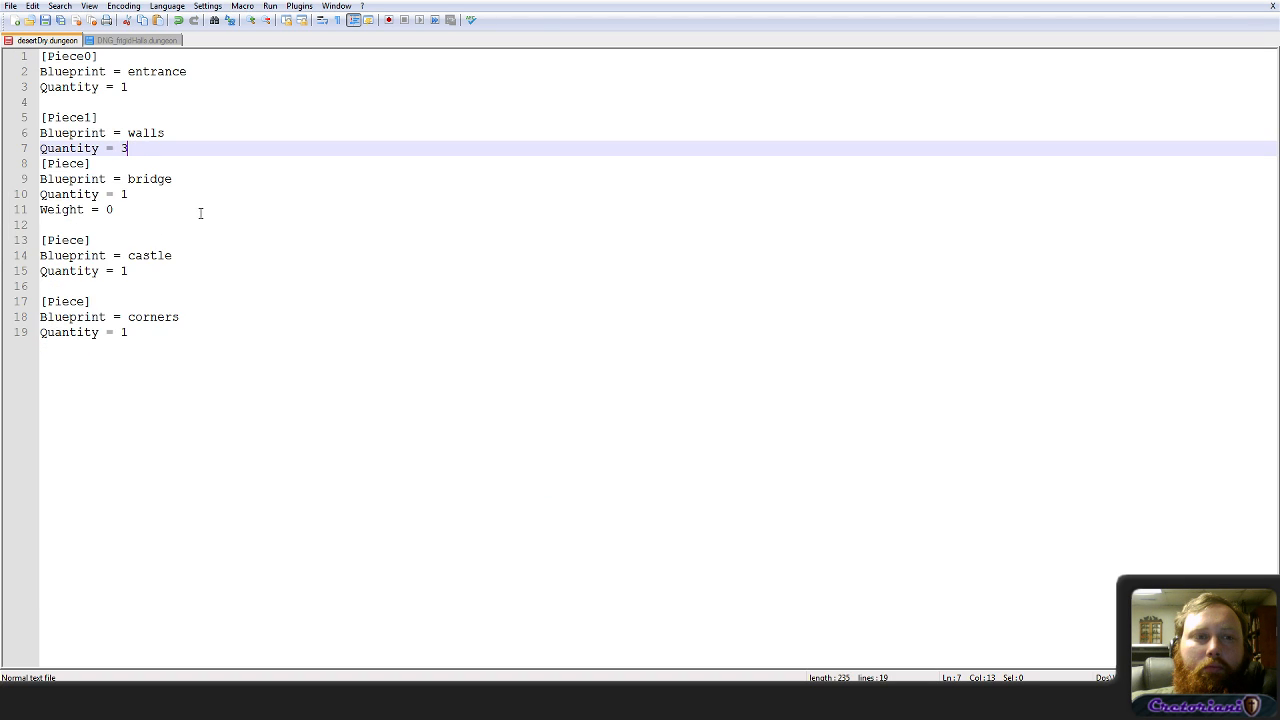
pyautogui.press('Return')
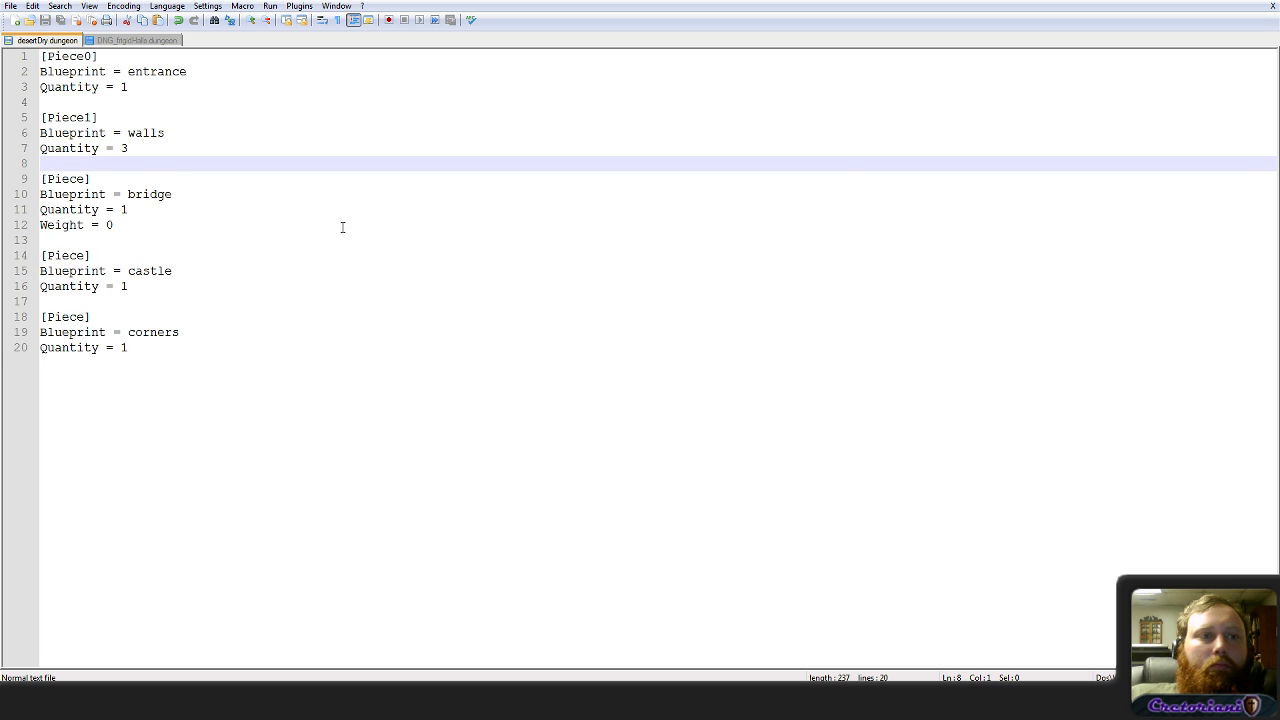
# Step: Load the edited desertDry.dungeon from the Trove folder into the game and close the Options menu
pyautogui.hotkey('alt', 'Tab')
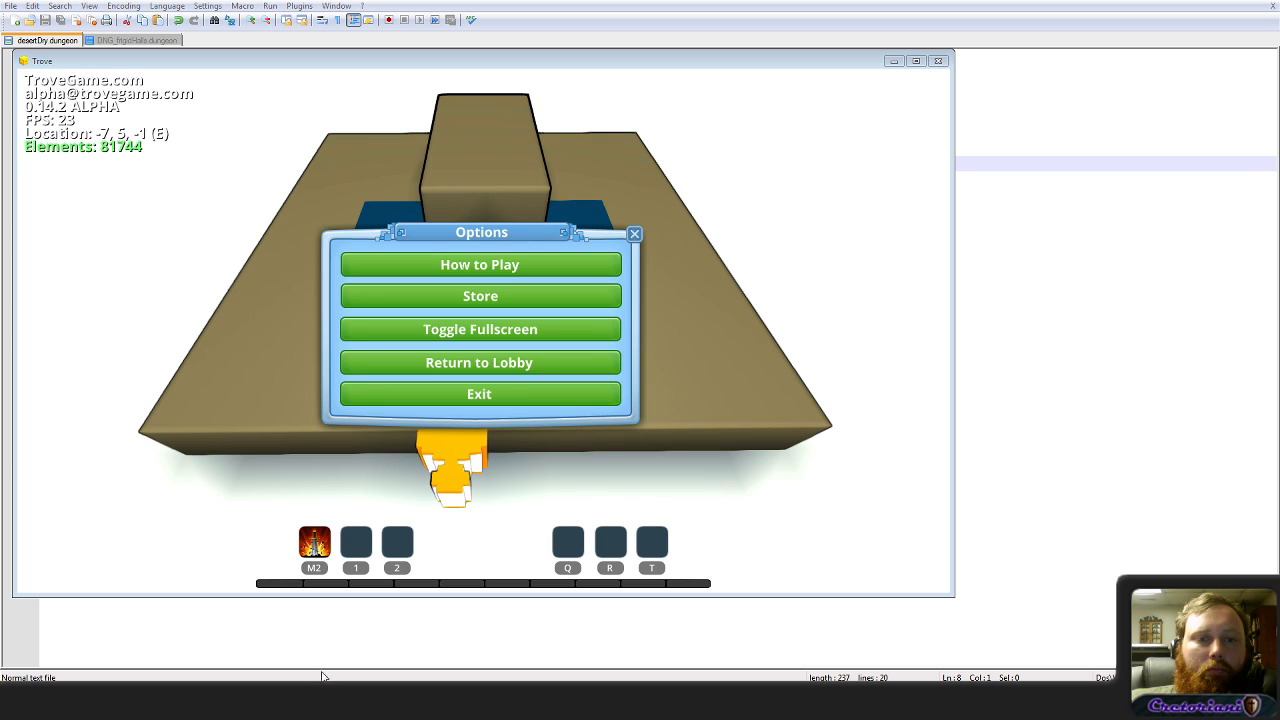
pyautogui.hotkey('alt', 'Tab')
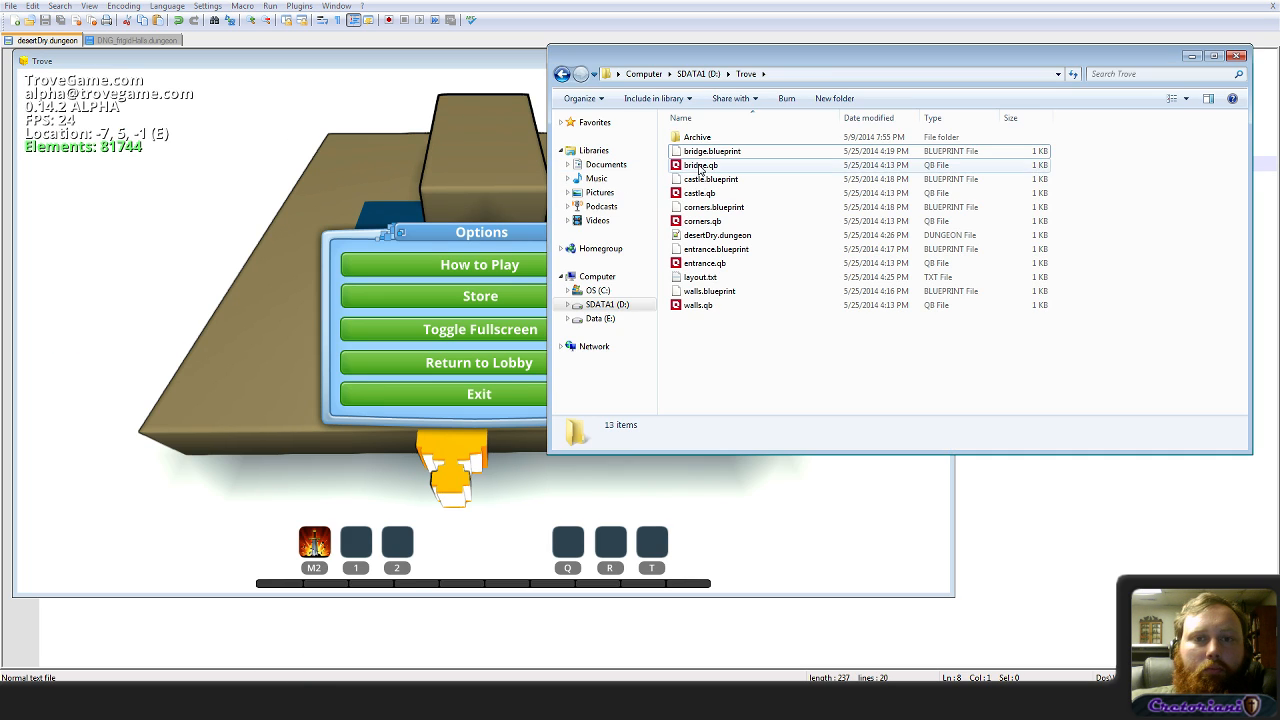
pyautogui.moveTo(704, 240); pyautogui.dragTo(450, 85)
pyautogui.click(431, 58)
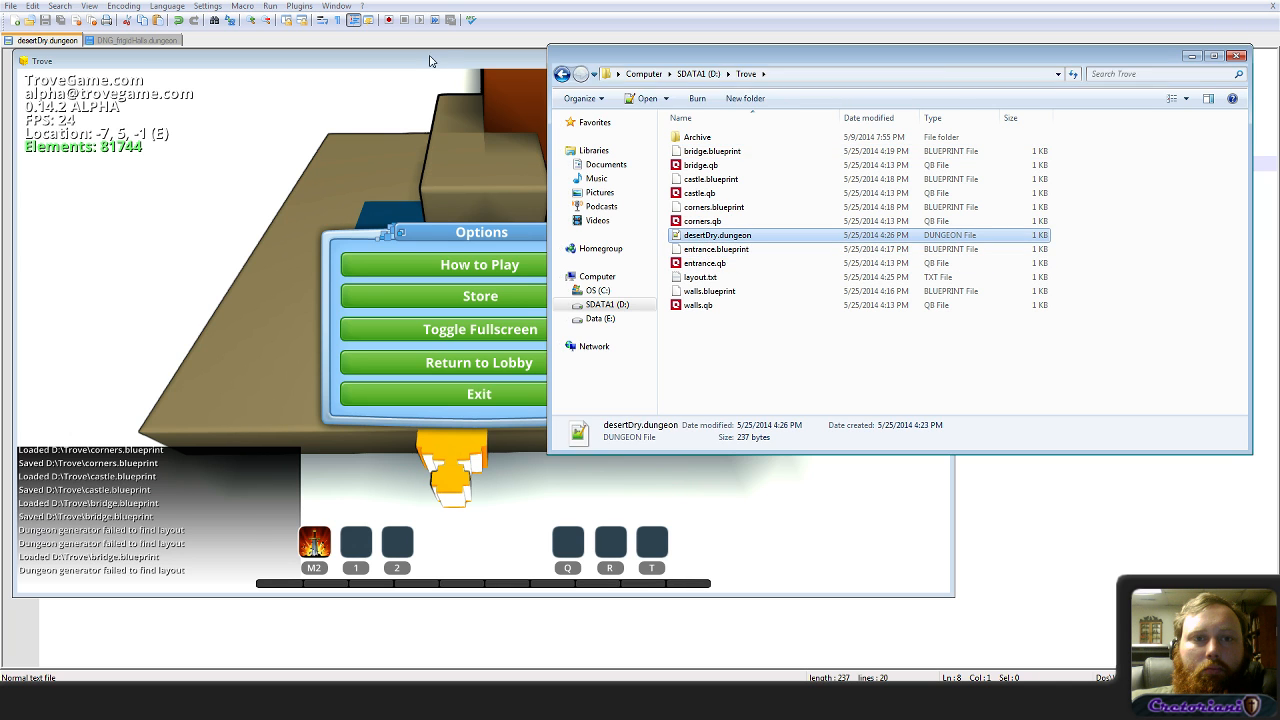
pyautogui.press('Escape')
# Step: Fly up over the orange structure's green top and rerun /timelapsedungeon d:\trove\desertDry.dungeon
pyautogui.press('space')
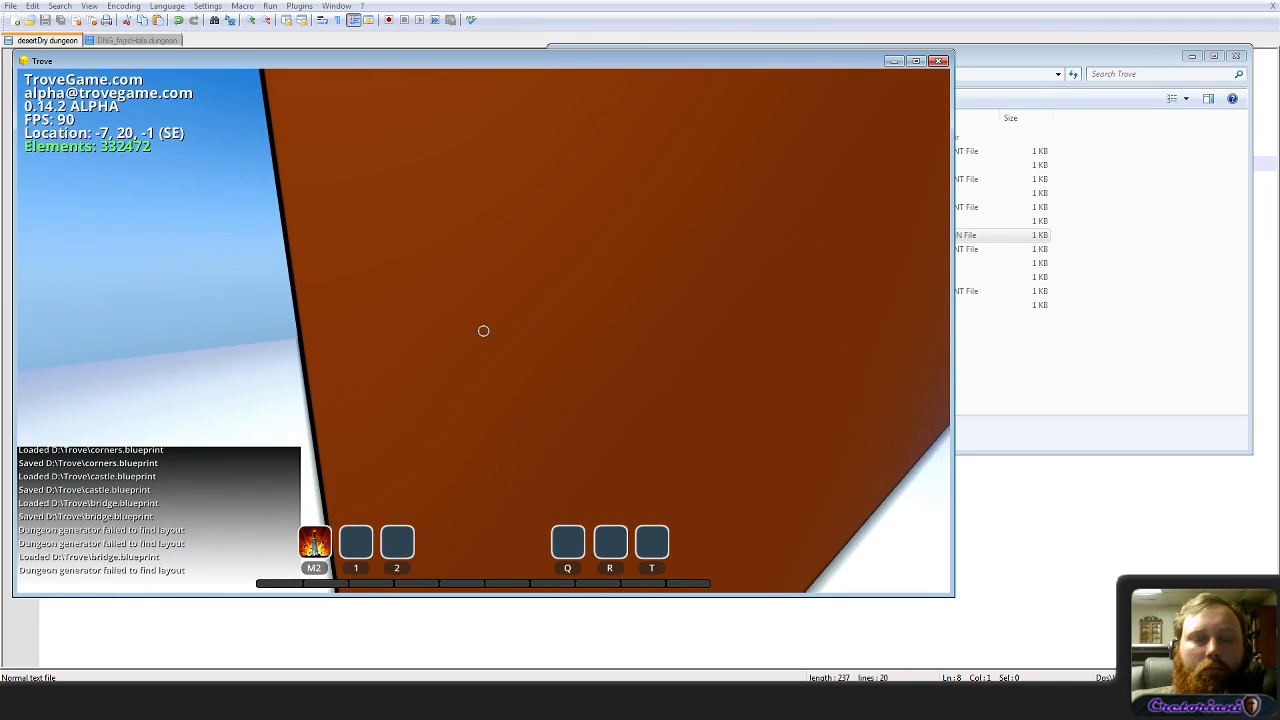
pyautogui.press('space')
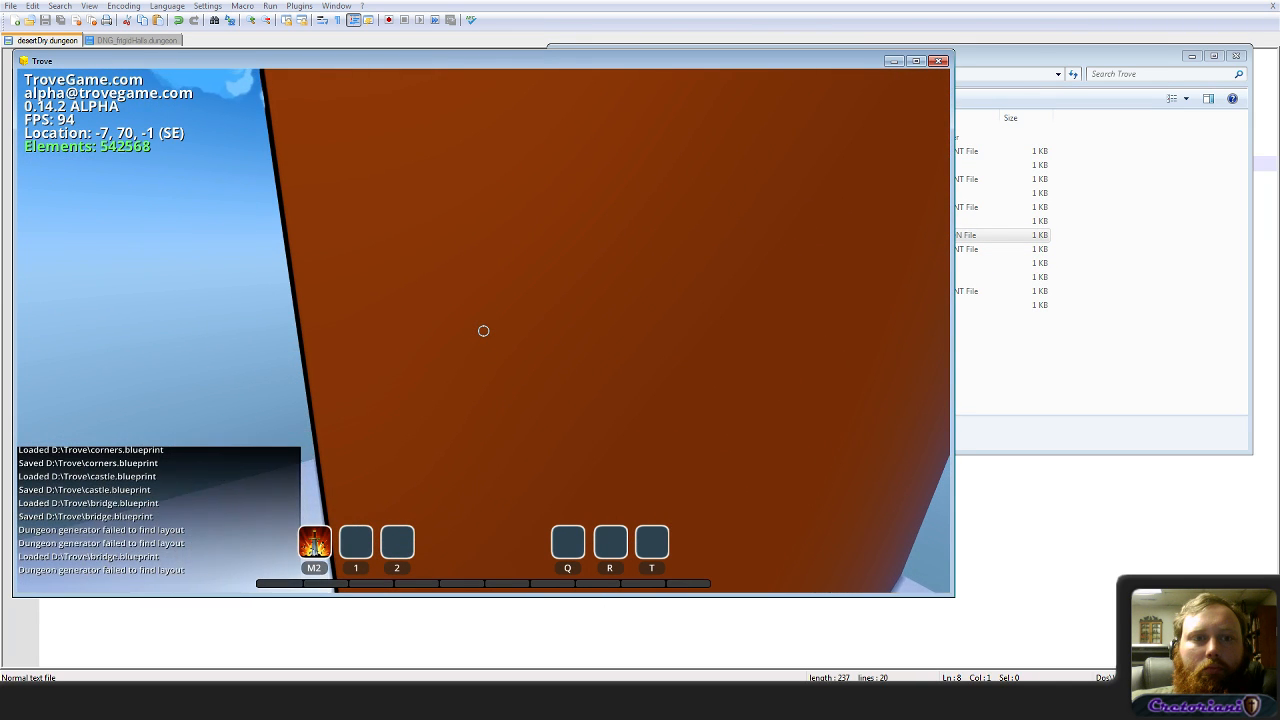
pyautogui.press('w')
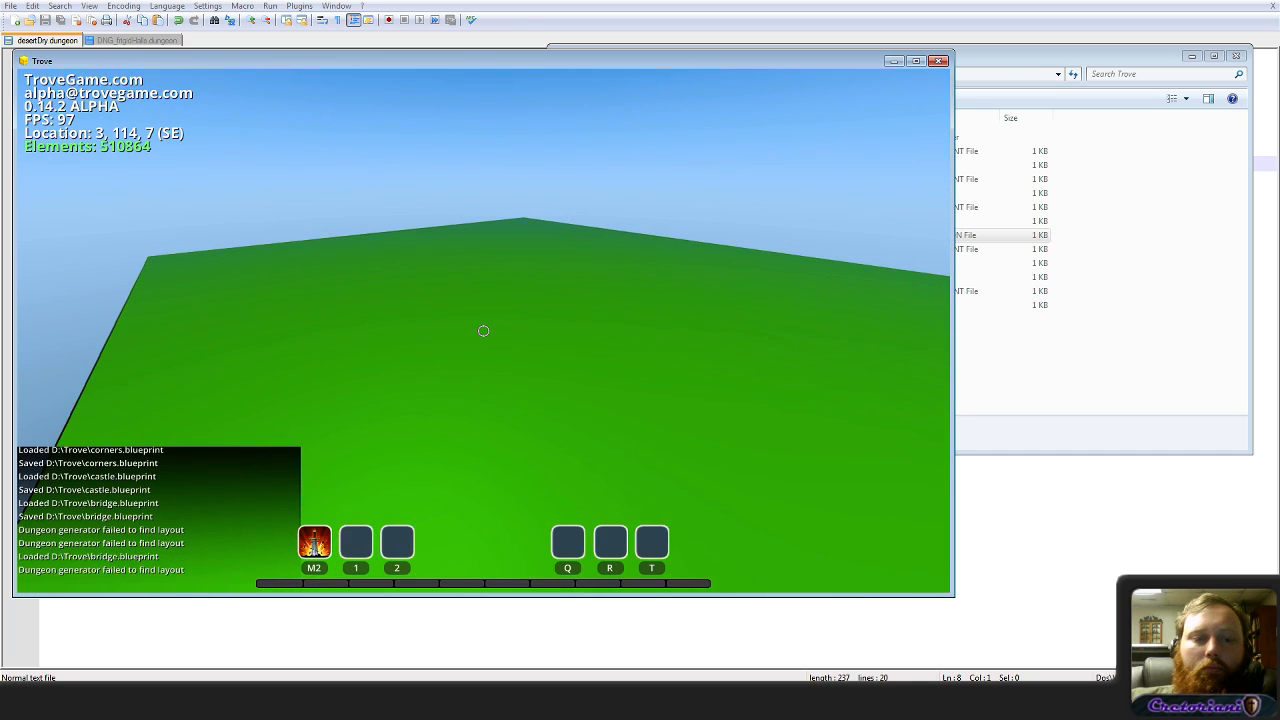
pyautogui.press('Return')
pyautogui.write('/timelapsedungeon d:\\trove\\desertDry.dungeon')
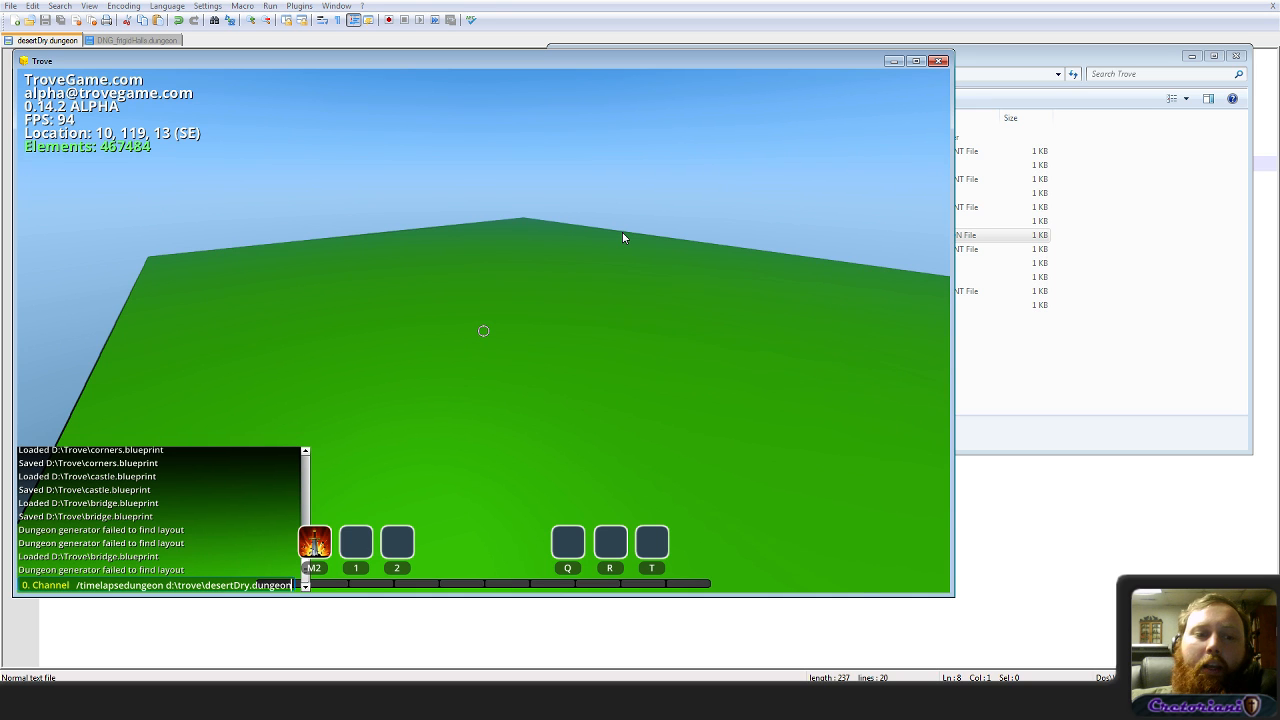
pyautogui.press('Return')
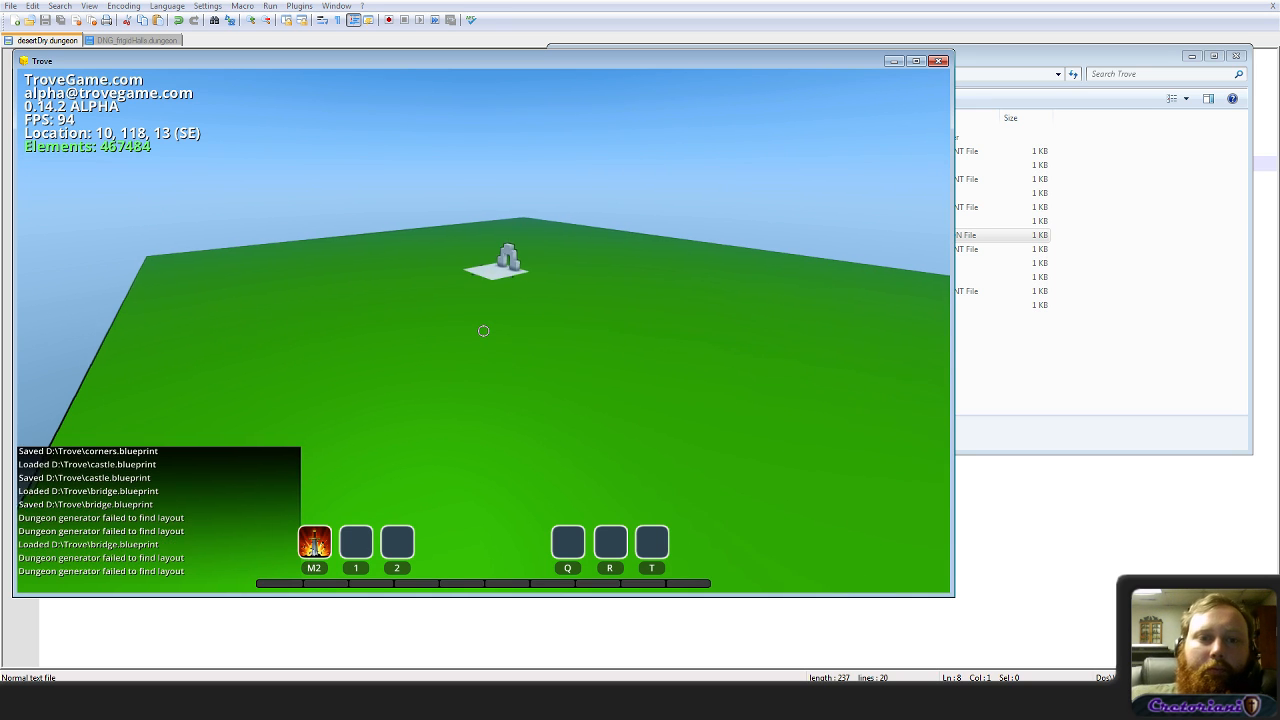
# Step: Watch the time-lapse from above the green surface, examining how the generator places, connects and removes the dungeon pieces
pyautogui.press('w')
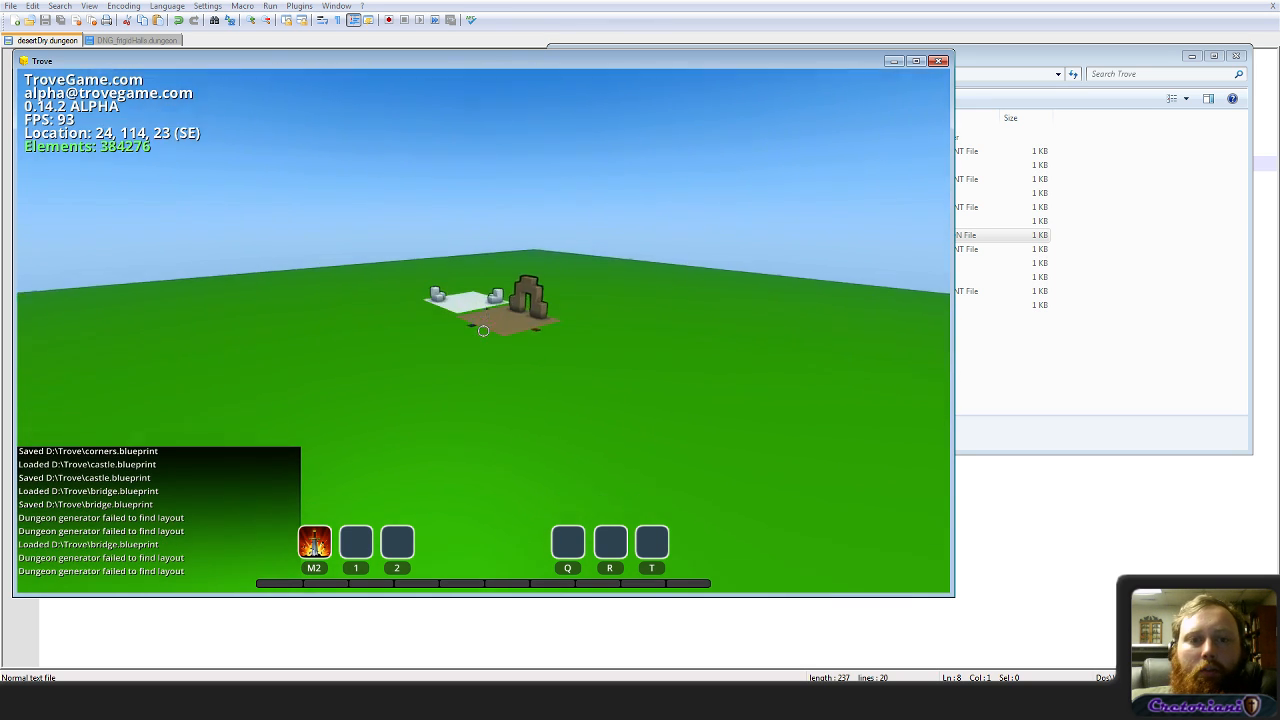
pyautogui.press('w')
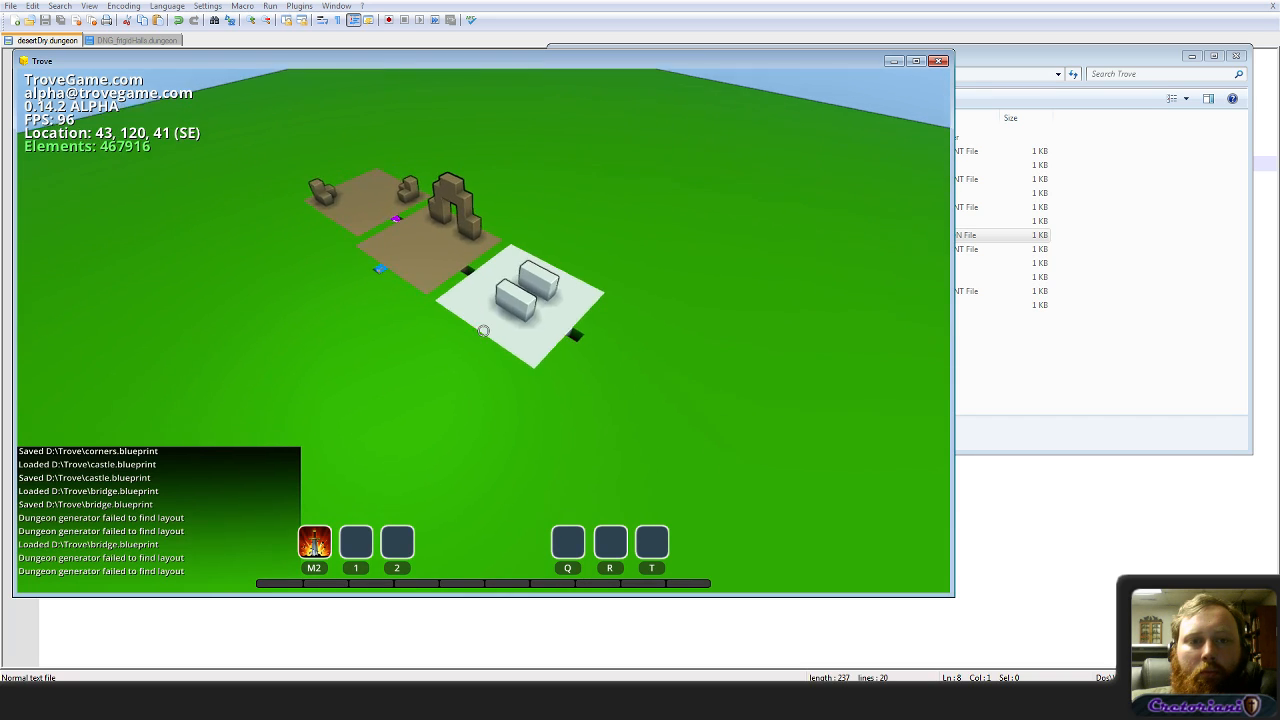
pyautogui.click(483, 331)
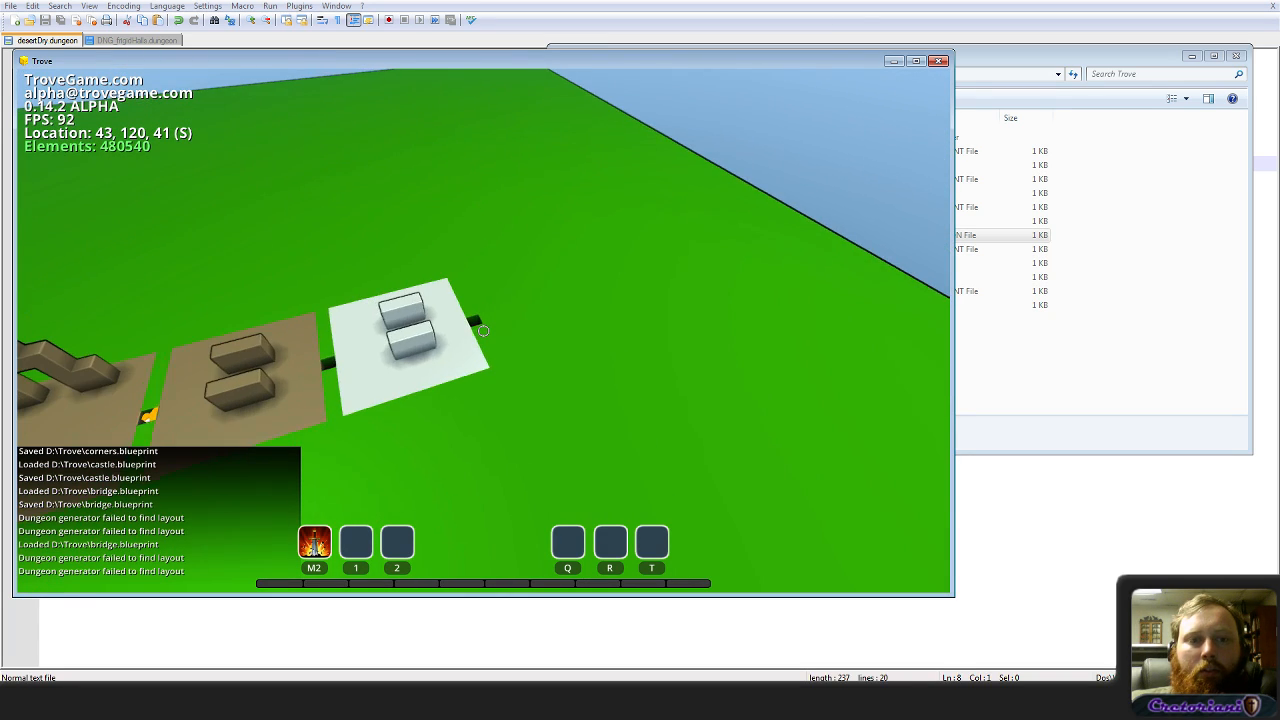
pyautogui.click(483, 331)
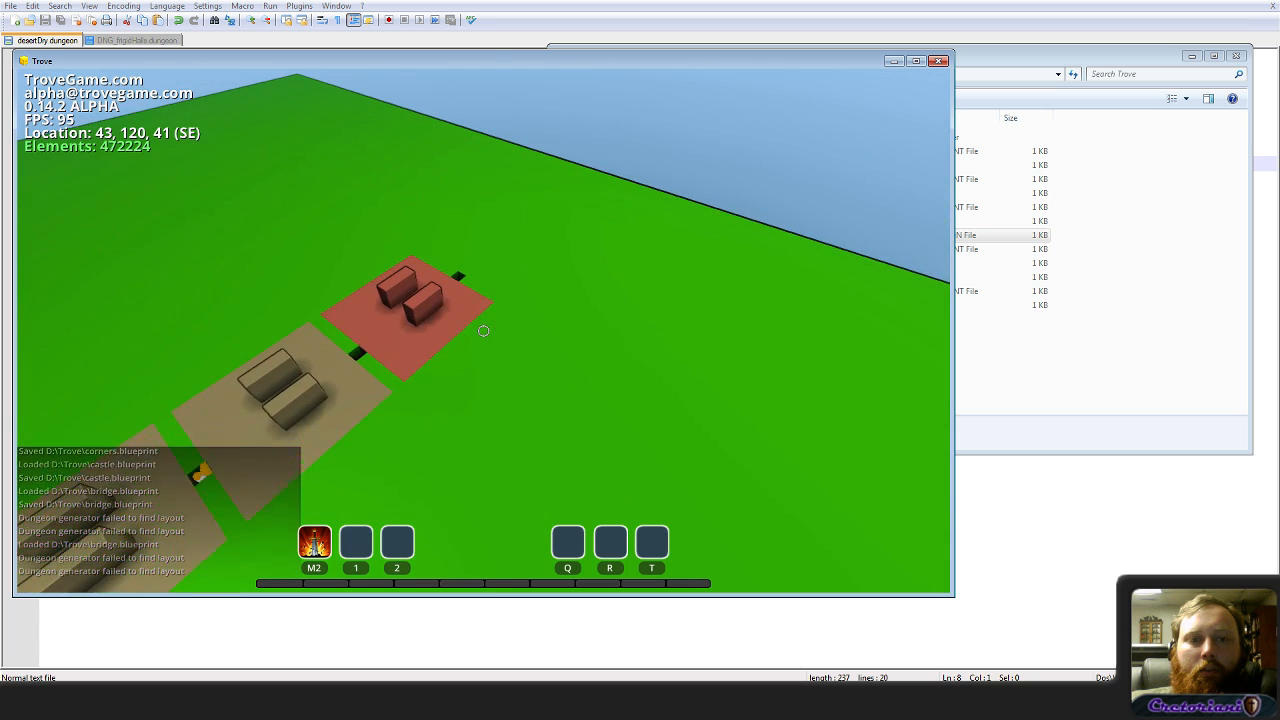
pyautogui.rightClick(483, 331)
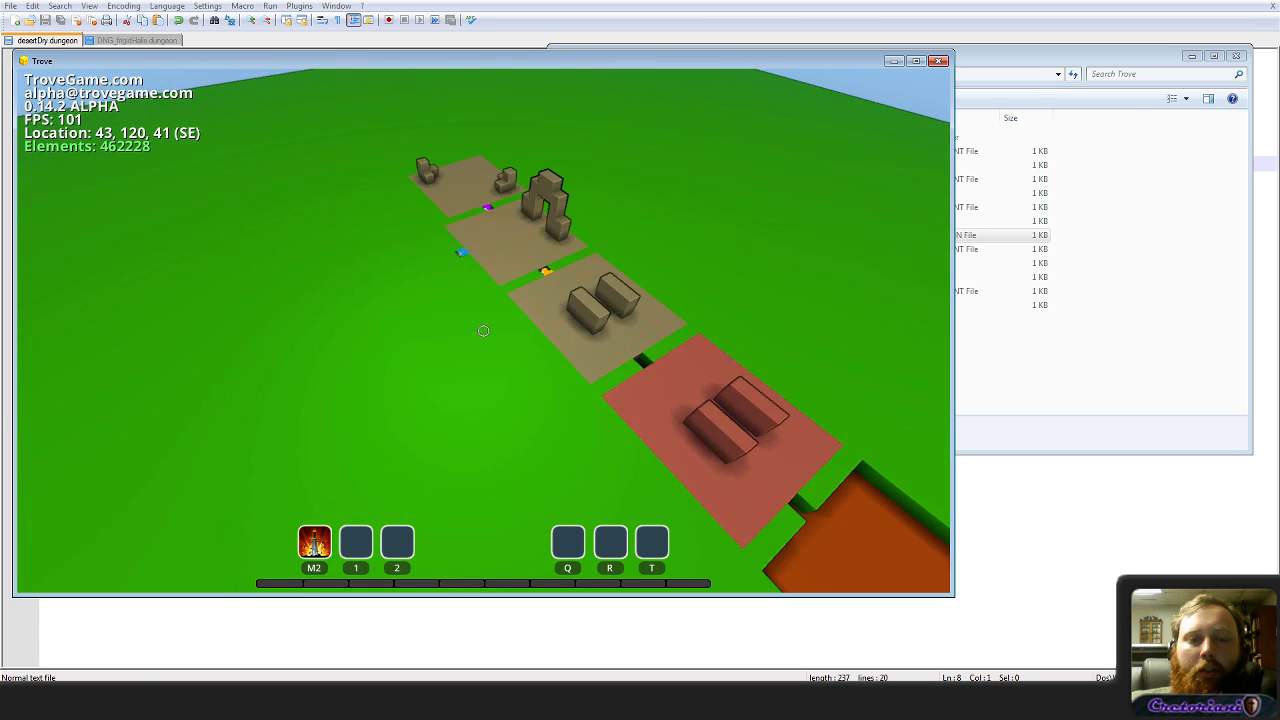
pyautogui.rightClick(483, 331)
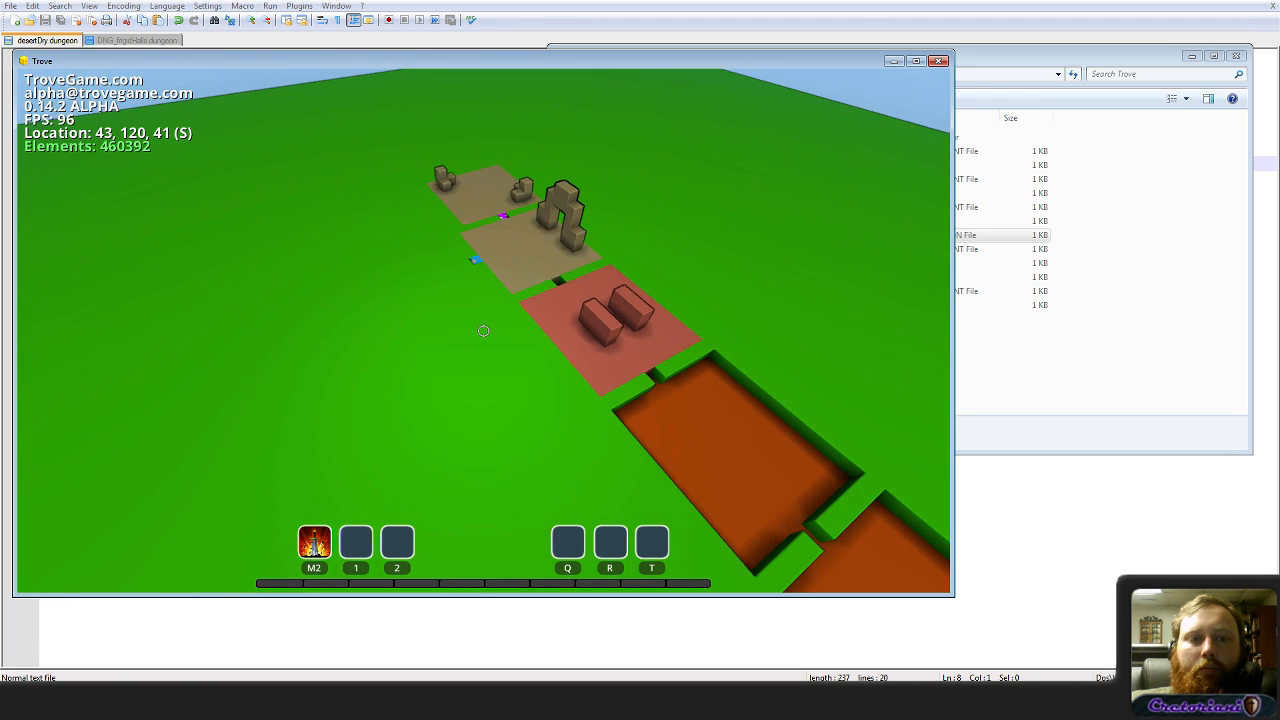
pyautogui.rightClick(483, 331)
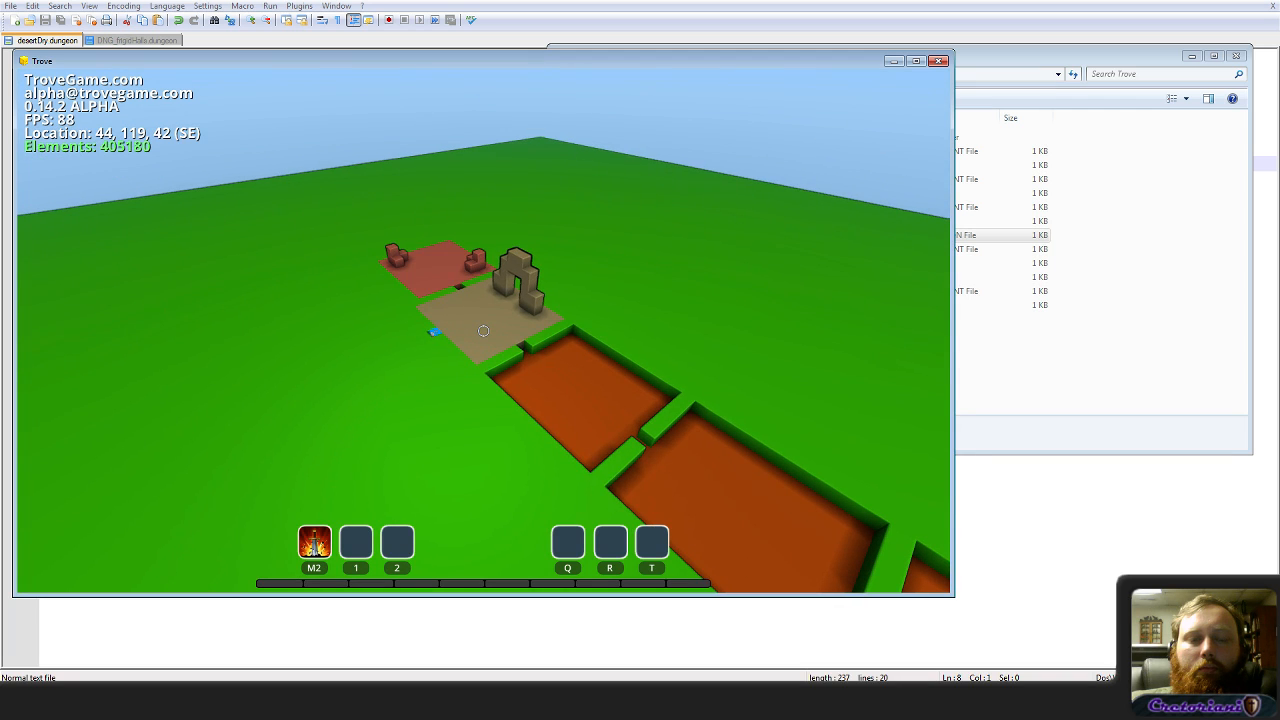
# Step: Stop the running dungeon time-lapse with /stoptimelapsedungeon and recall the command in the chat to repeat it
pyautogui.rightClick(483, 331)
pyautogui.press('Return')
pyautogui.write('/')
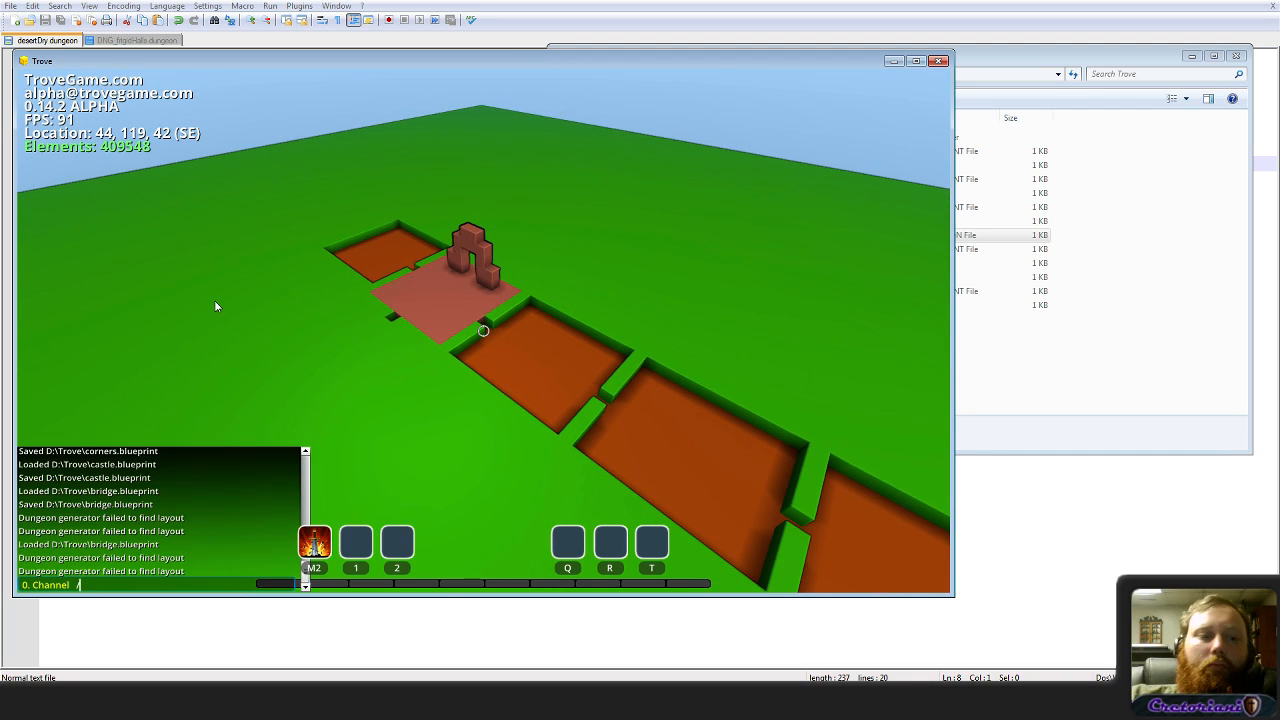
pyautogui.write('stoptimelapsedungeon')
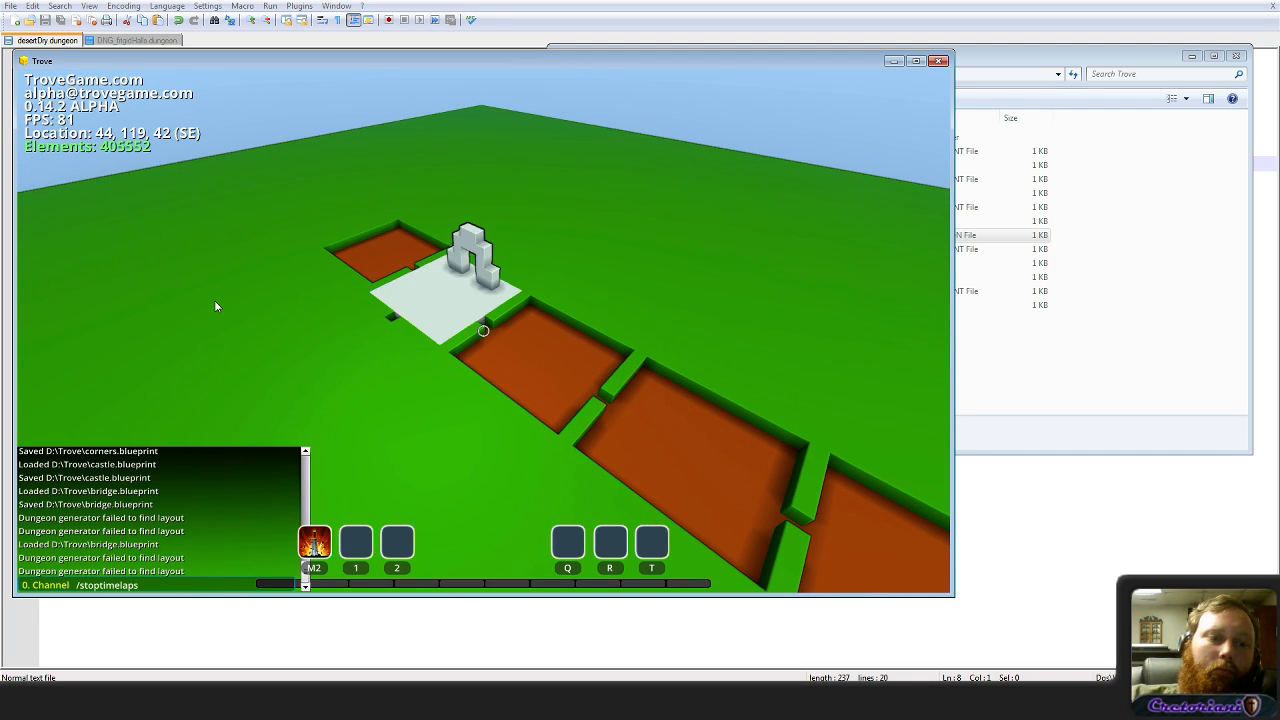
pyautogui.press('Return')
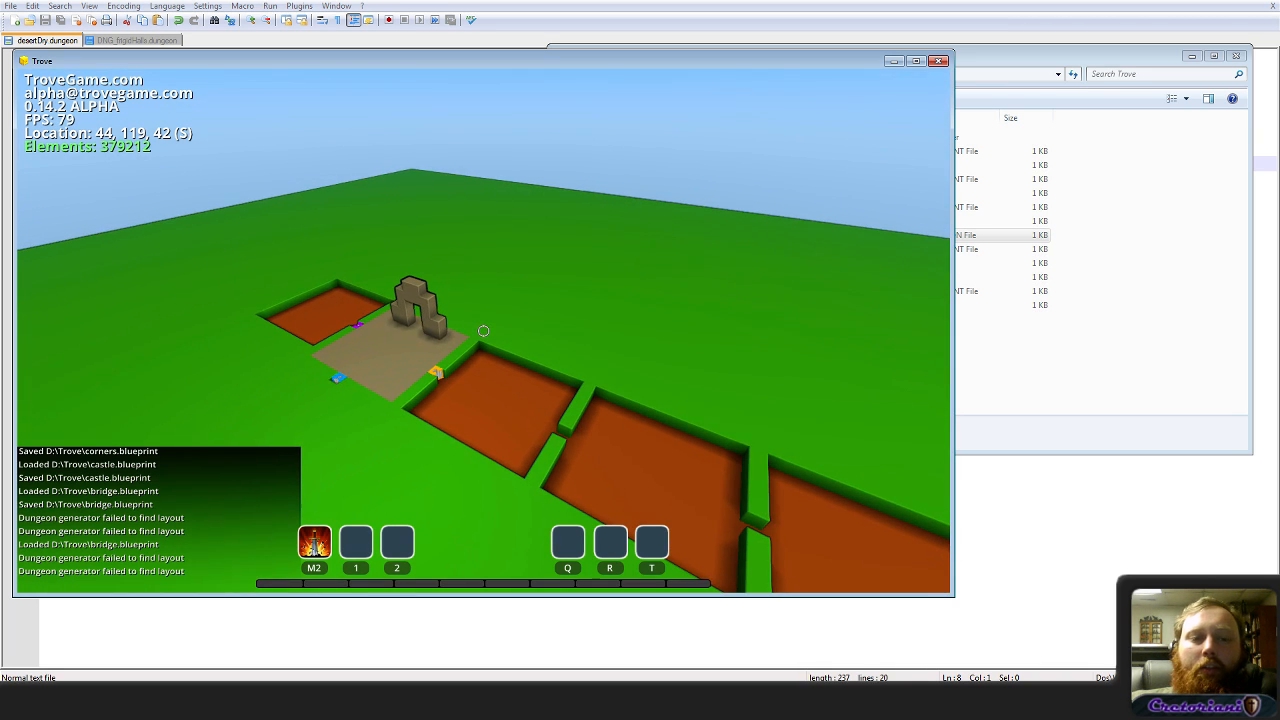
pyautogui.press('Return')
pyautogui.press('Up')
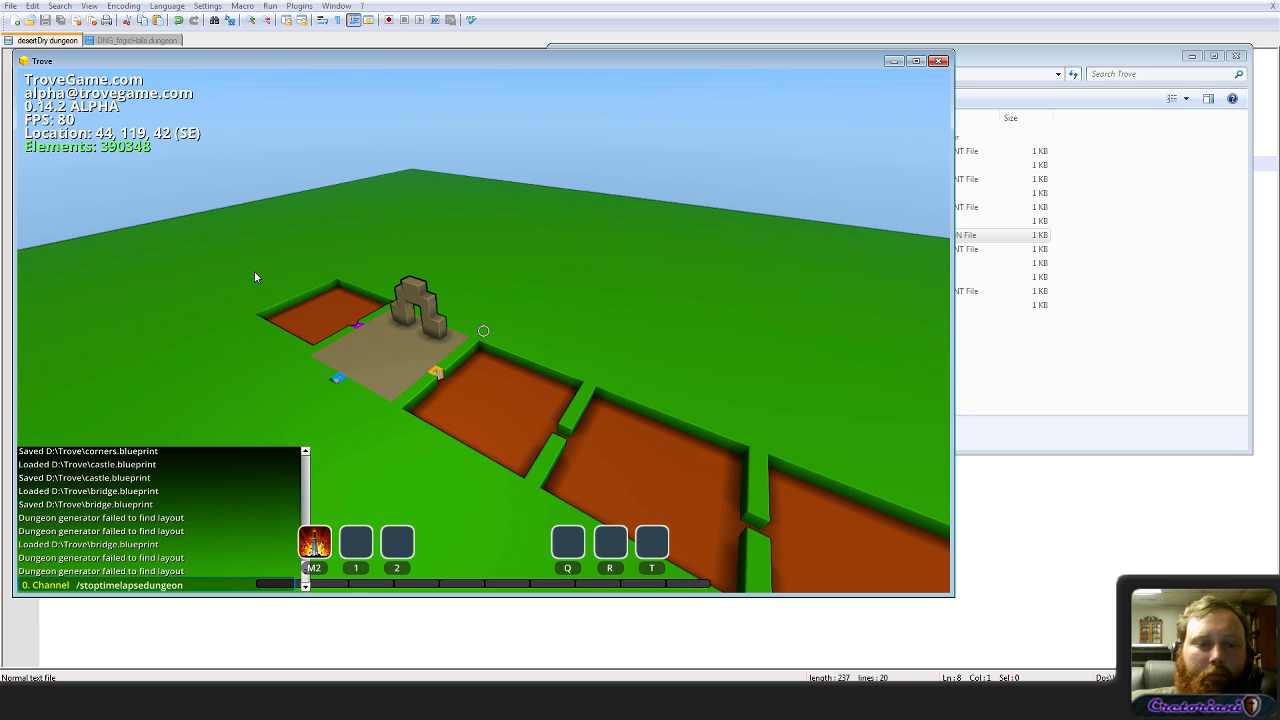
pyautogui.press('Return')
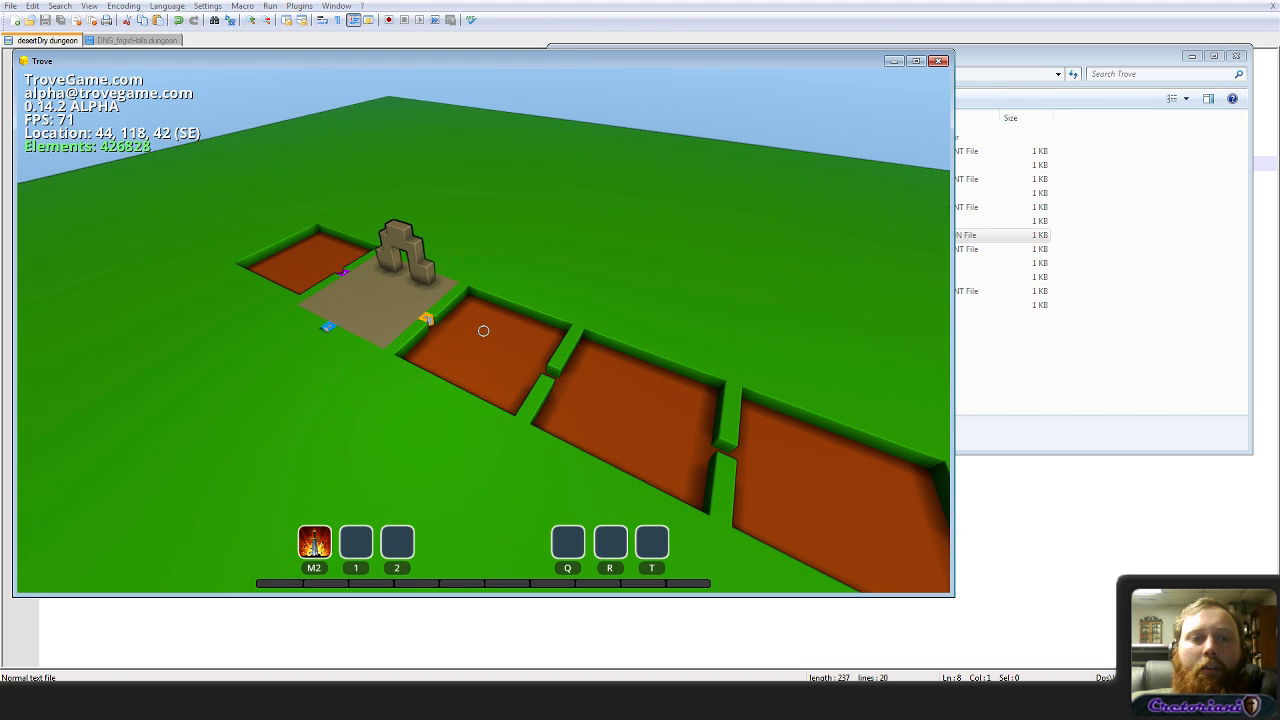
# Step: Switch to Notepad++ and delete the whole [Piece1] walls entry from desertDry.dungeon, then save the file
pyautogui.press('Escape')
pyautogui.hotkey('alt', 'Tab')
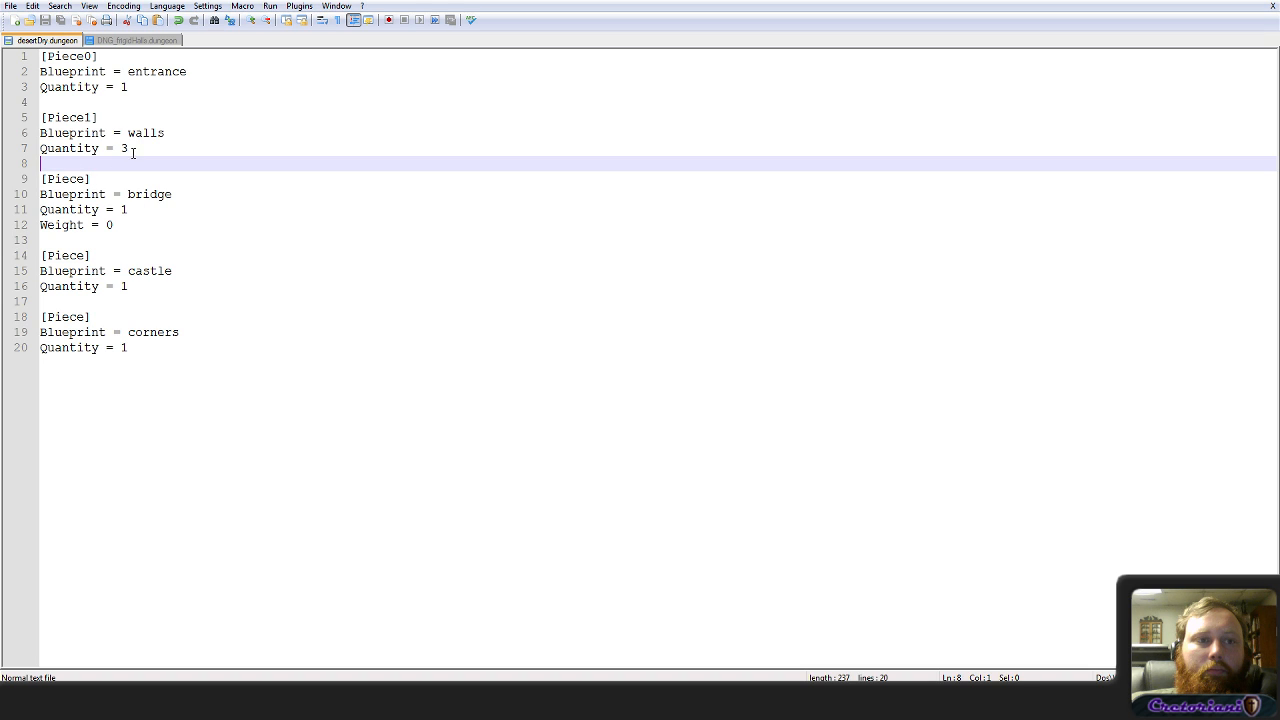
pyautogui.moveTo(133, 152); pyautogui.dragTo(165, 89)
pyautogui.press('Delete')
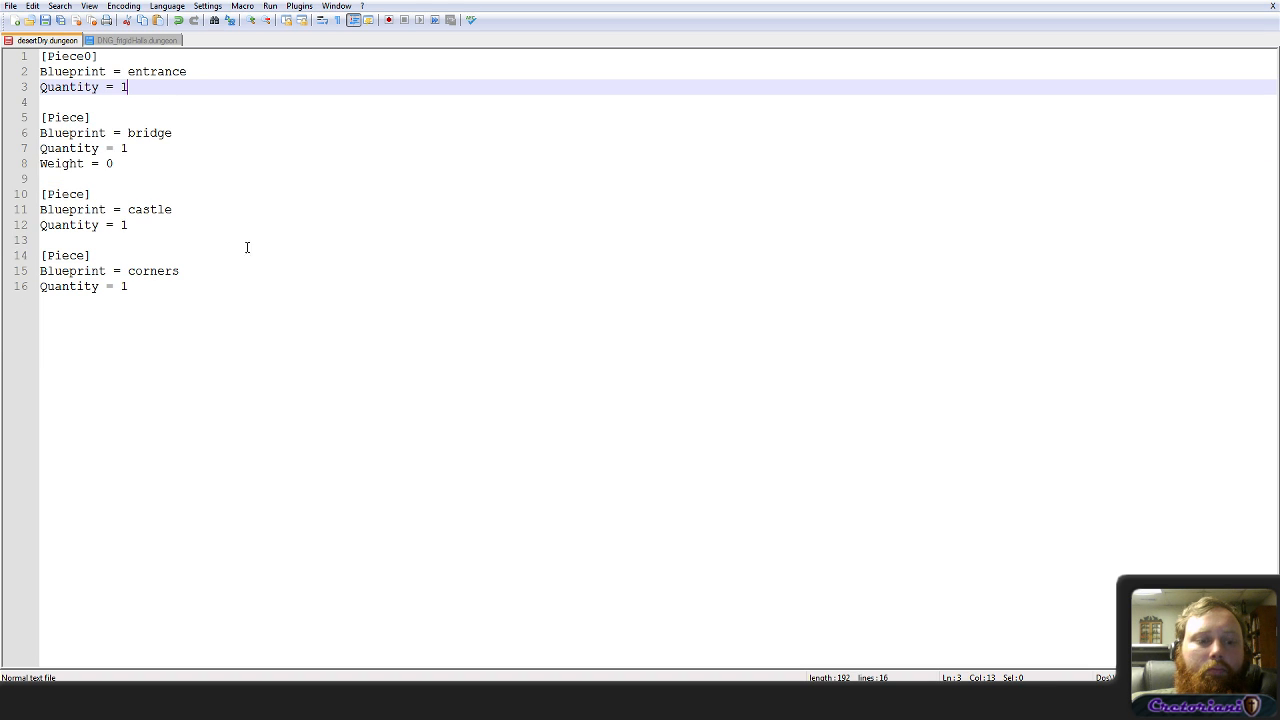
# Step: Return to Trove, close the Options menu and rerun /timelapsedungeon d:\trove\desertDry.dungeon
pyautogui.hotkey('alt', 'Tab')
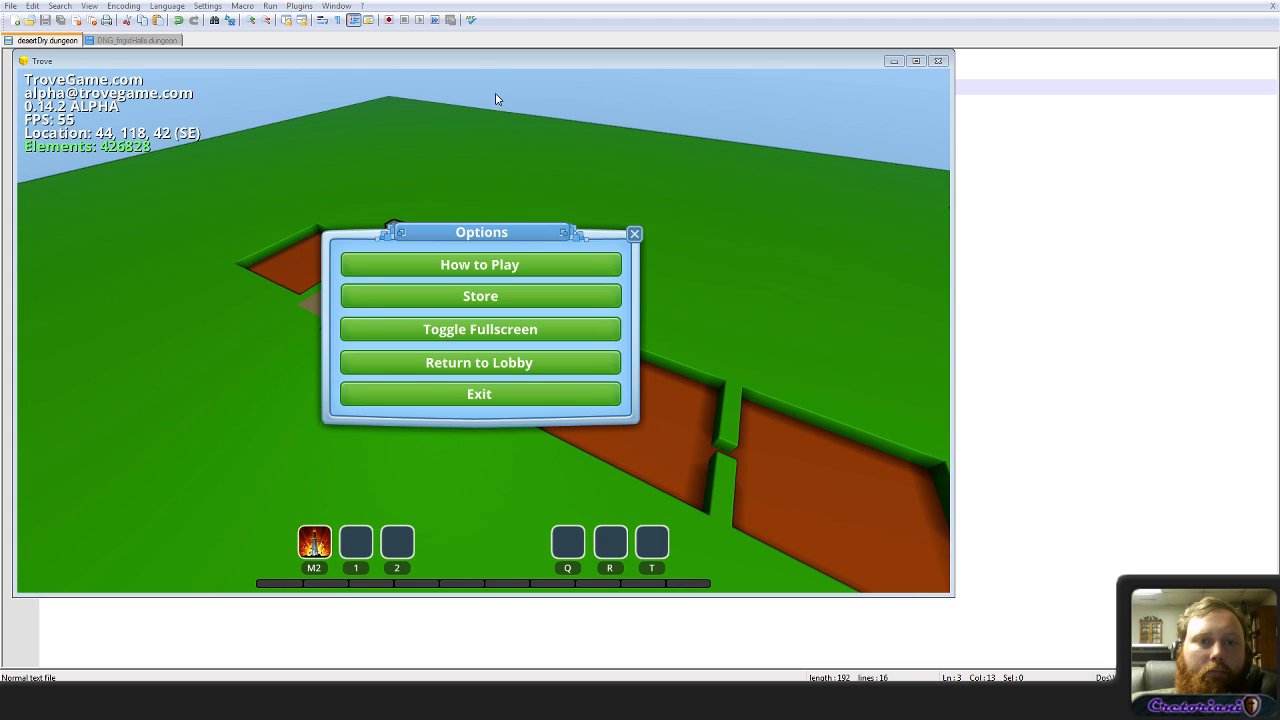
pyautogui.click(486, 60)
pyautogui.press('Escape')
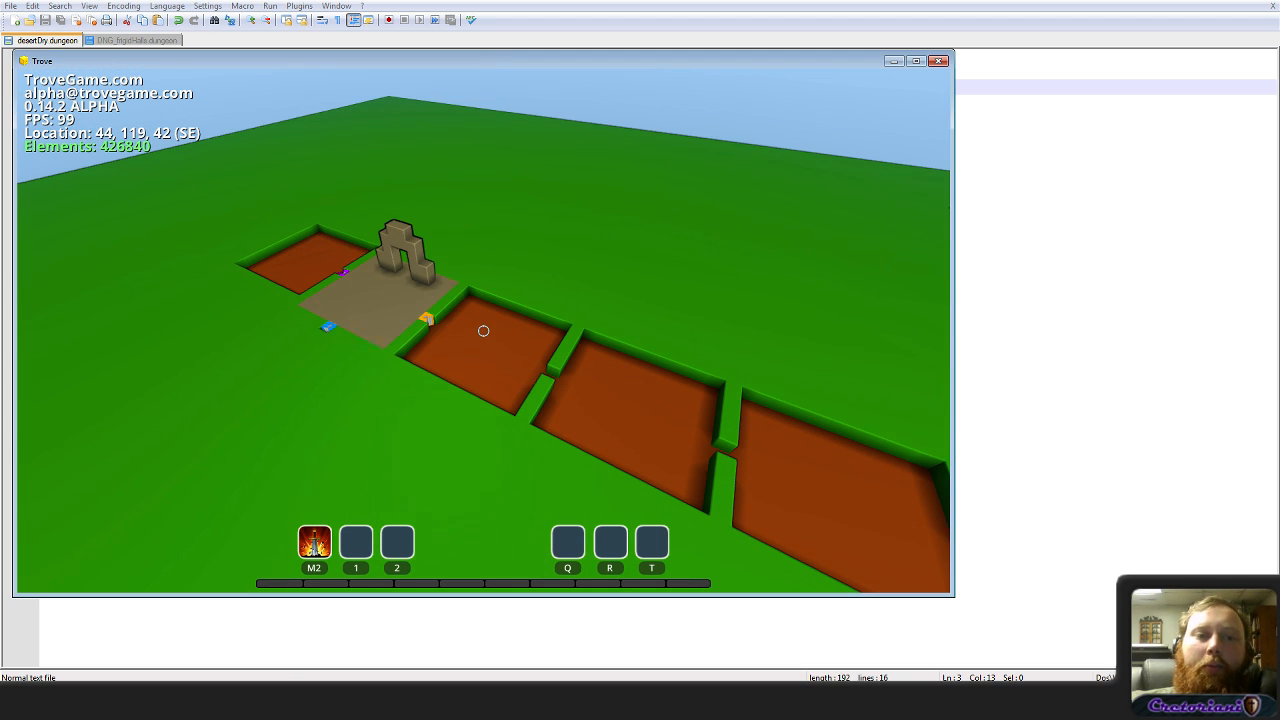
pyautogui.press('Return')
pyautogui.press('Up')
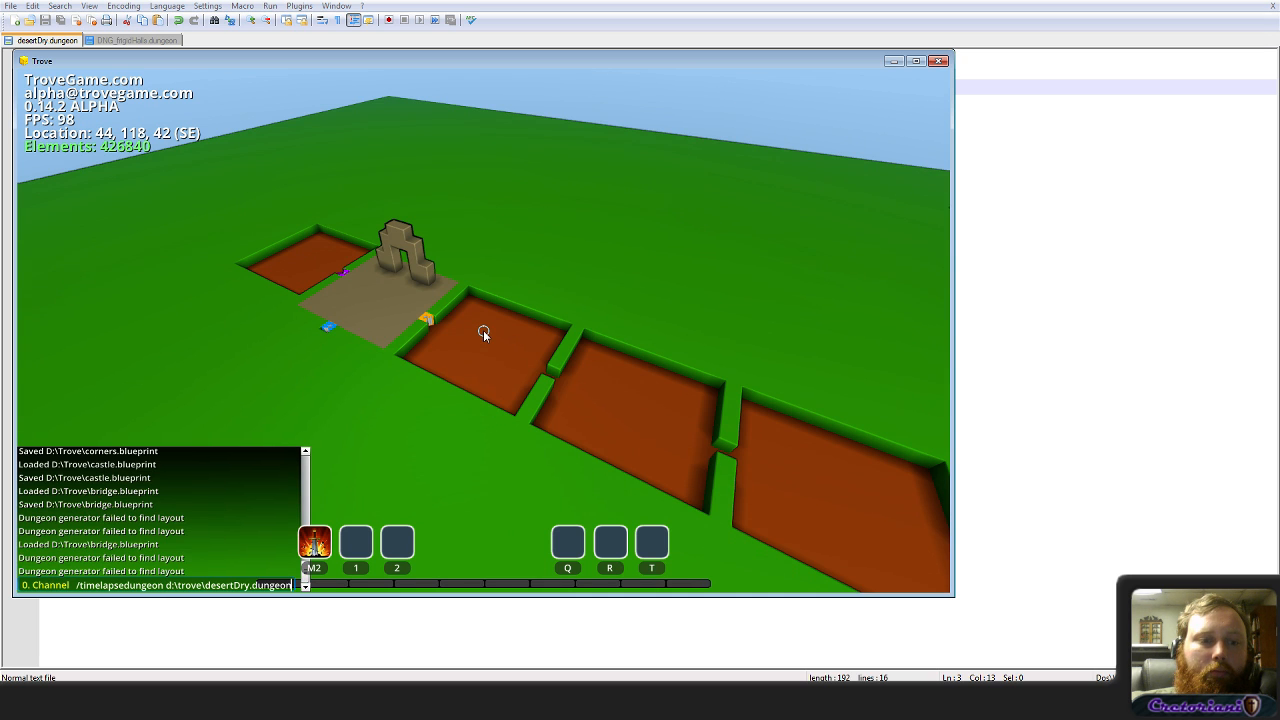
pyautogui.press('Return')
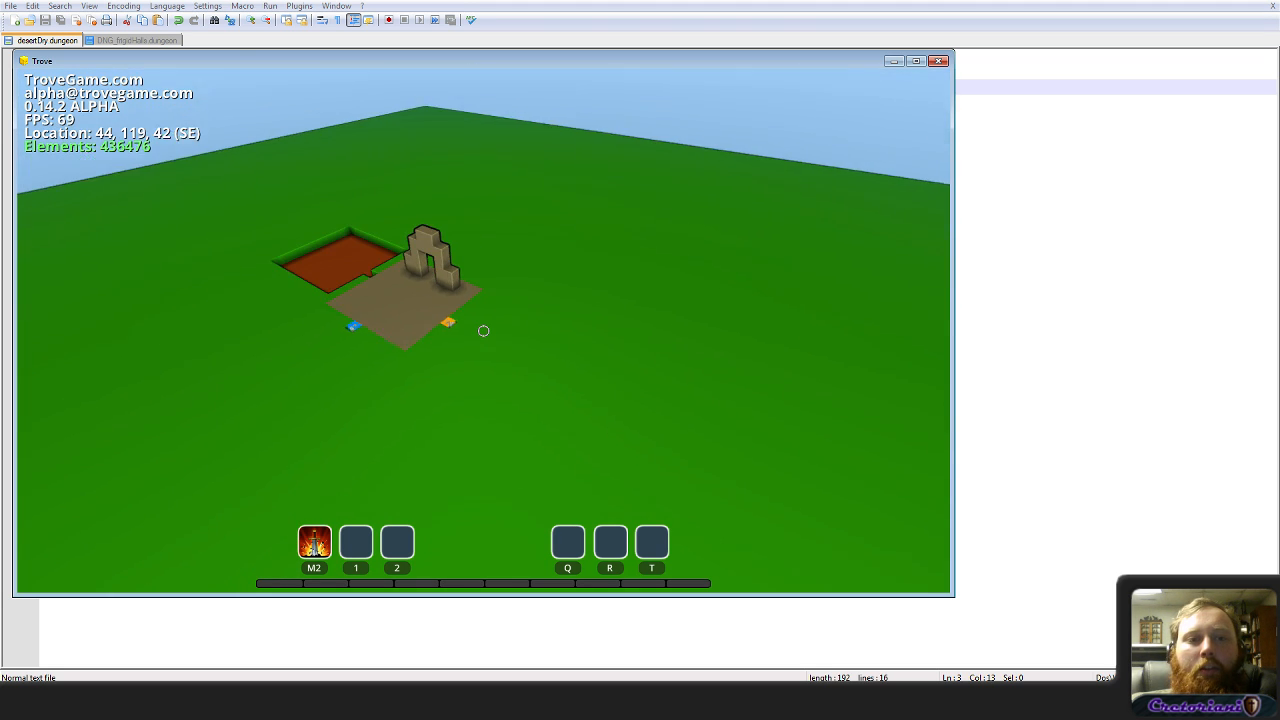
# Step: Close the Options menu and stop the time-lapse by reissuing /stoptimelapsedungeon
pyautogui.press('Escape')
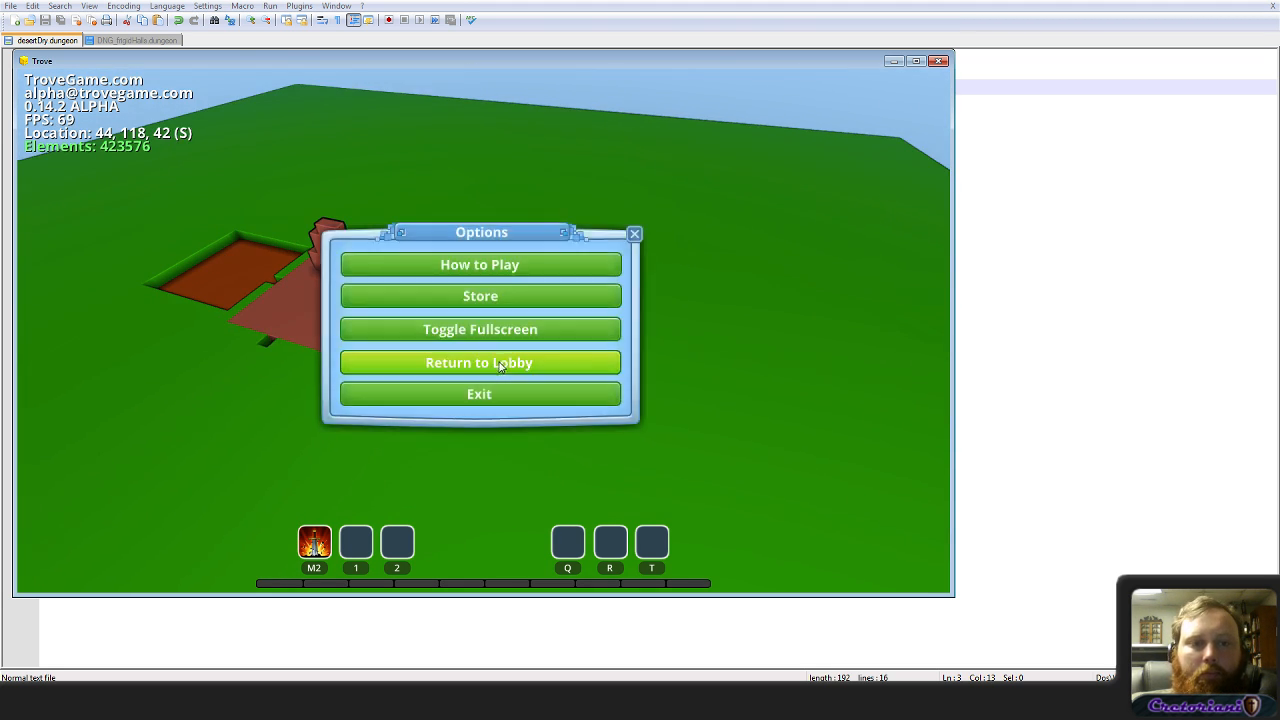
pyautogui.press('Escape')
pyautogui.press('Return')
pyautogui.press('Up')
pyautogui.press('Up')
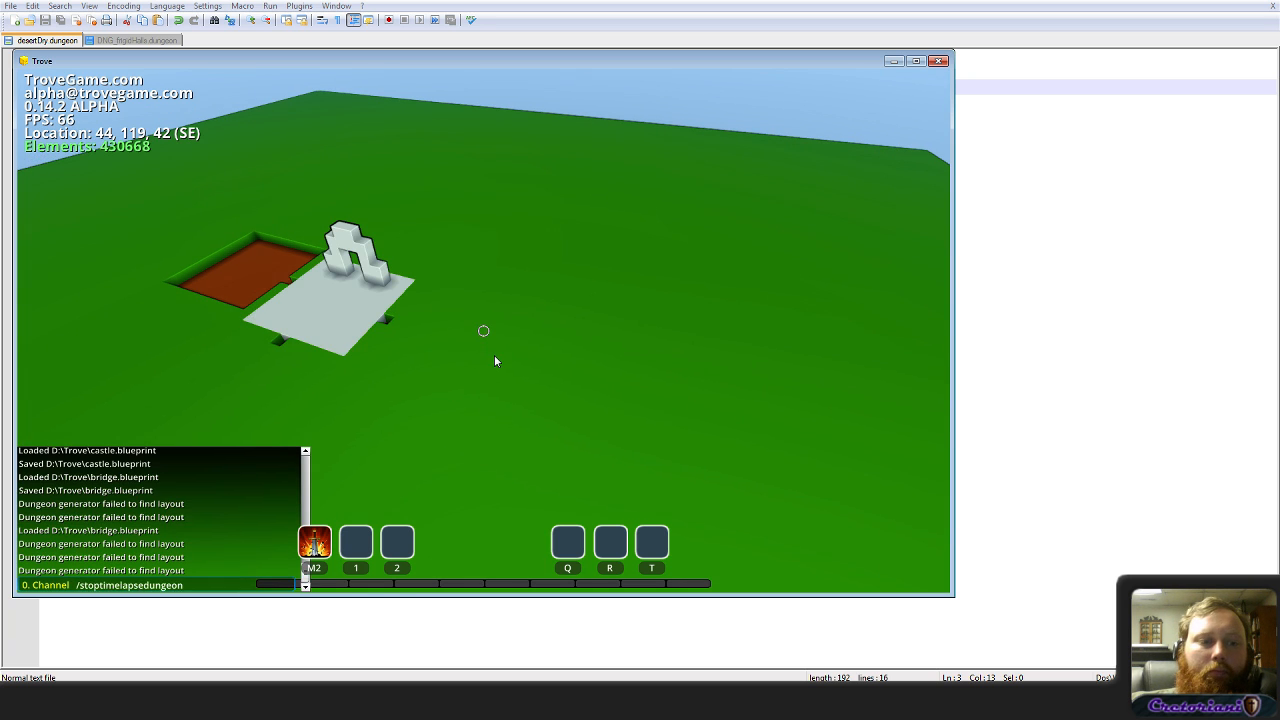
pyautogui.press('Return')
# Step: Copy the base name of bridge.blueprint in the Trove folder and paste it as the bridge piece's Blueprint value in desertDry.dungeon
pyautogui.press('Escape')
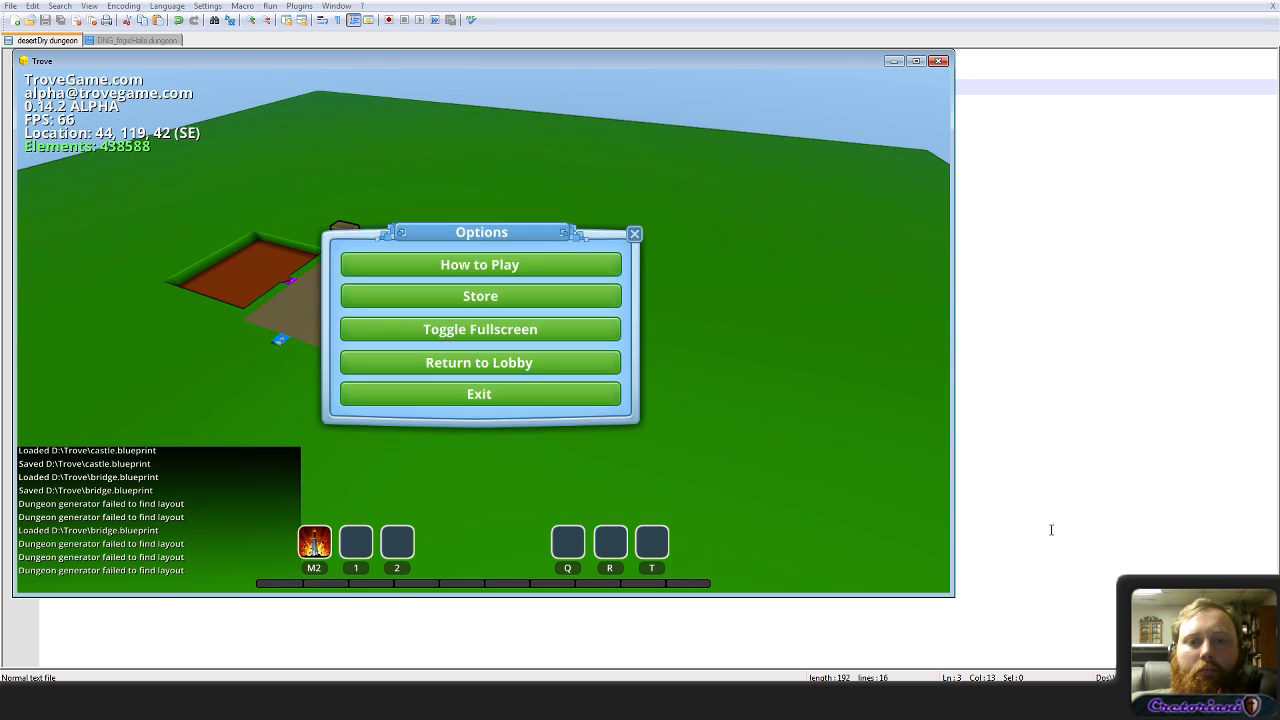
pyautogui.click(1051, 529)
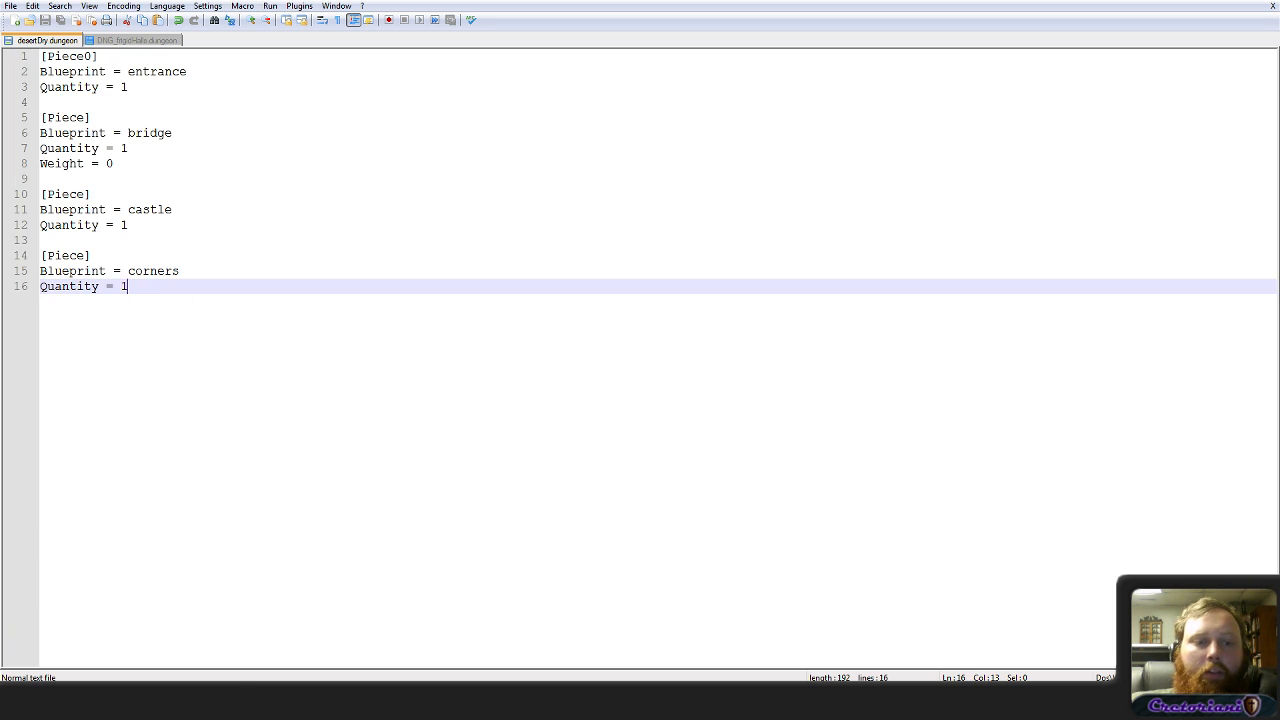
pyautogui.click(308, 700)
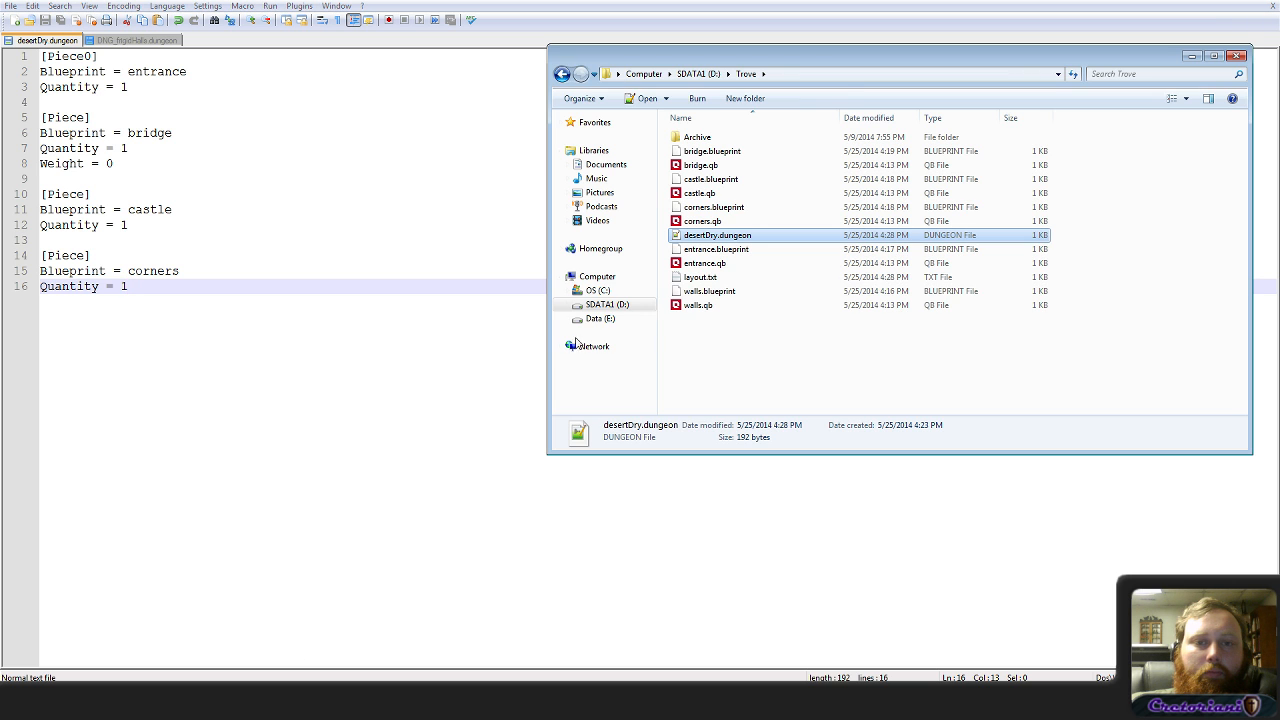
pyautogui.click(771, 343)
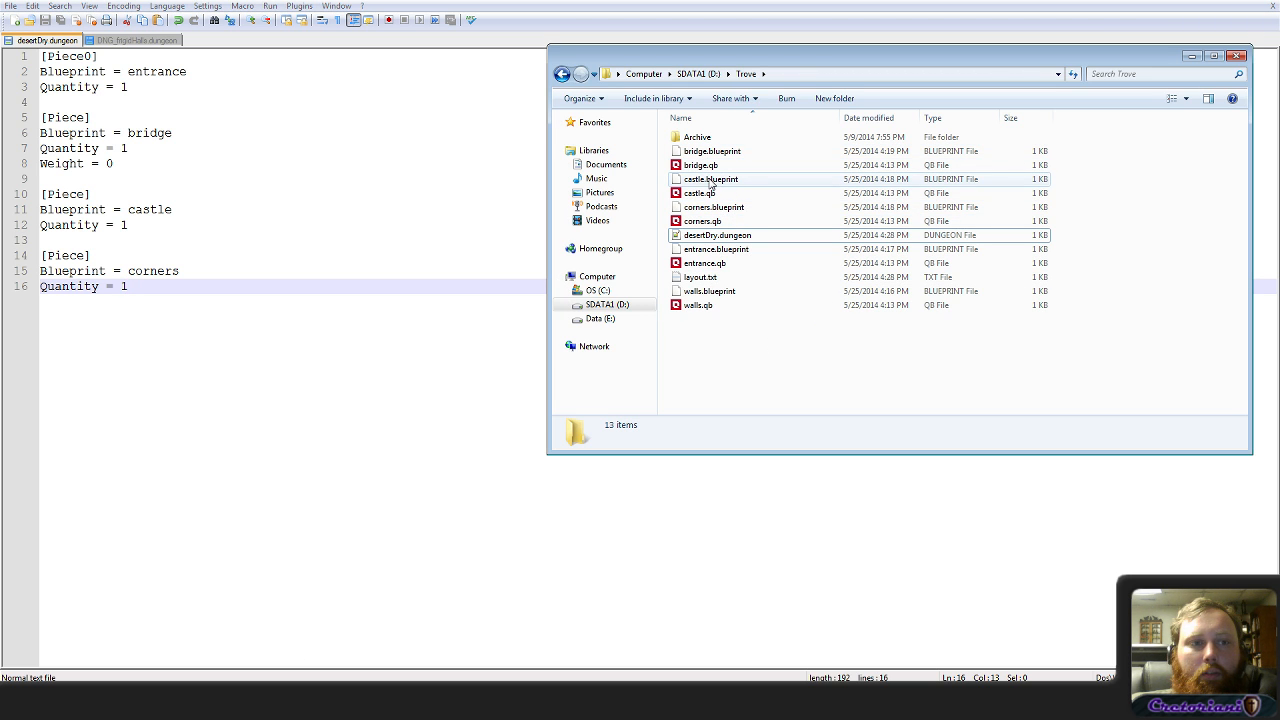
pyautogui.click(712, 151)
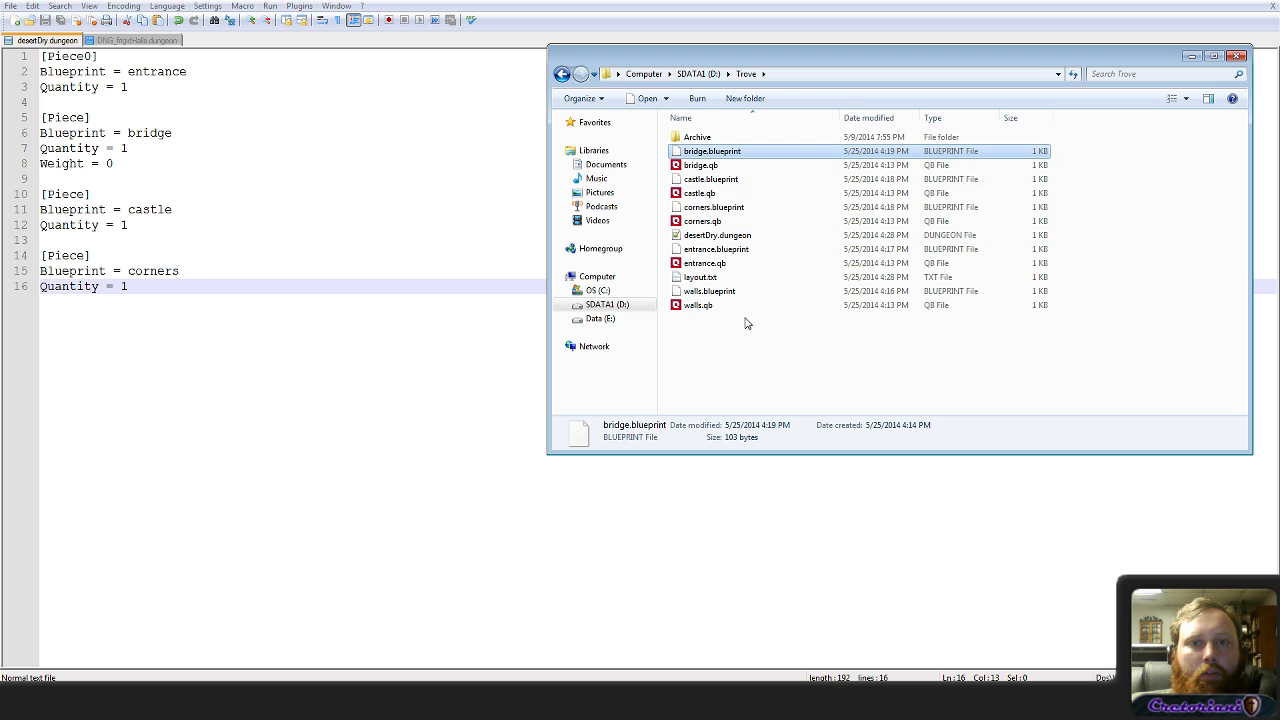
pyautogui.press('F2')
pyautogui.hotkey('ctrl', 'c')
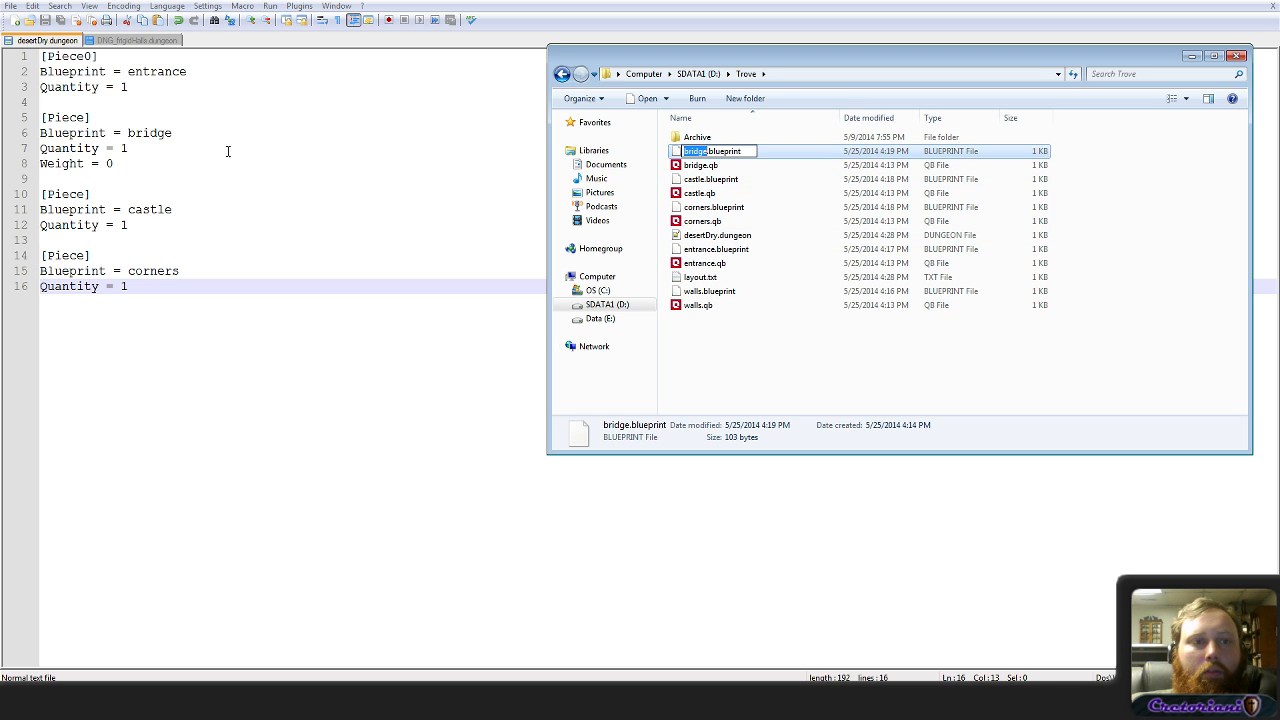
pyautogui.click(134, 132)
pyautogui.doubleClick(150, 133)
pyautogui.hotkey('ctrl', 'v')
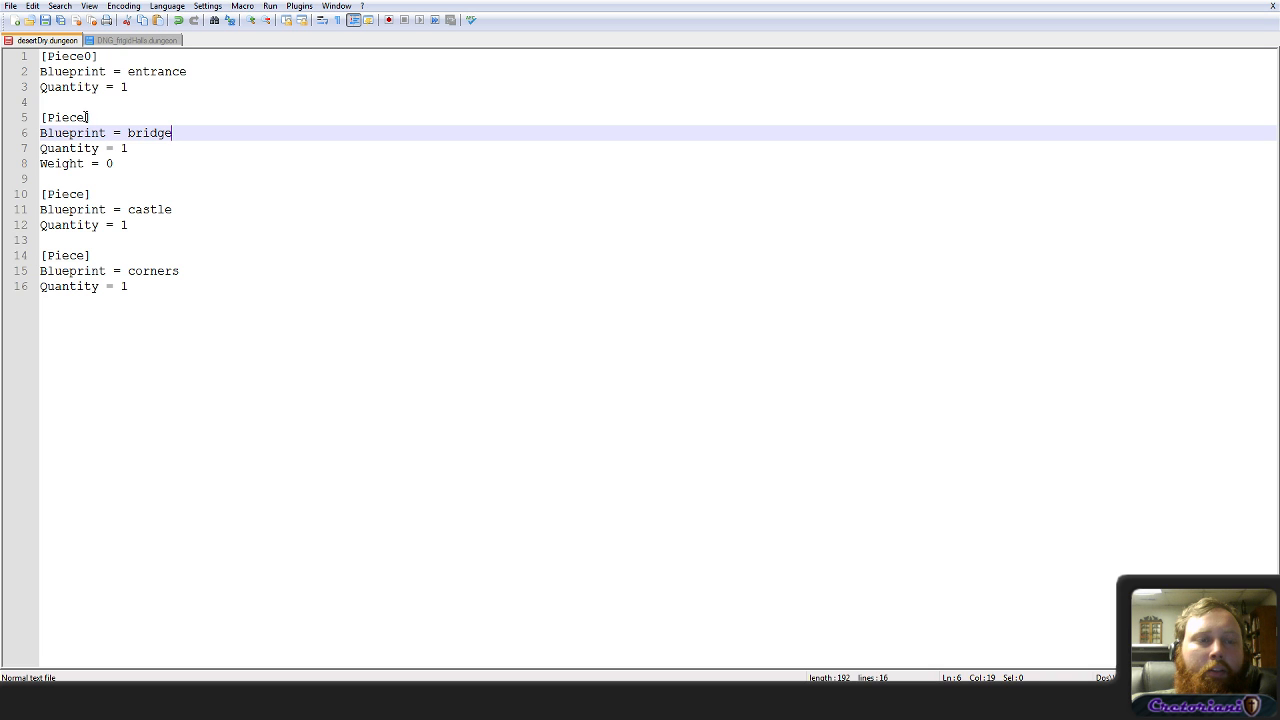
# Step: Number the headers of the bridge, castle and corners entries as [Piece2], [Piece3] and [Piece4]
pyautogui.click(88, 118)
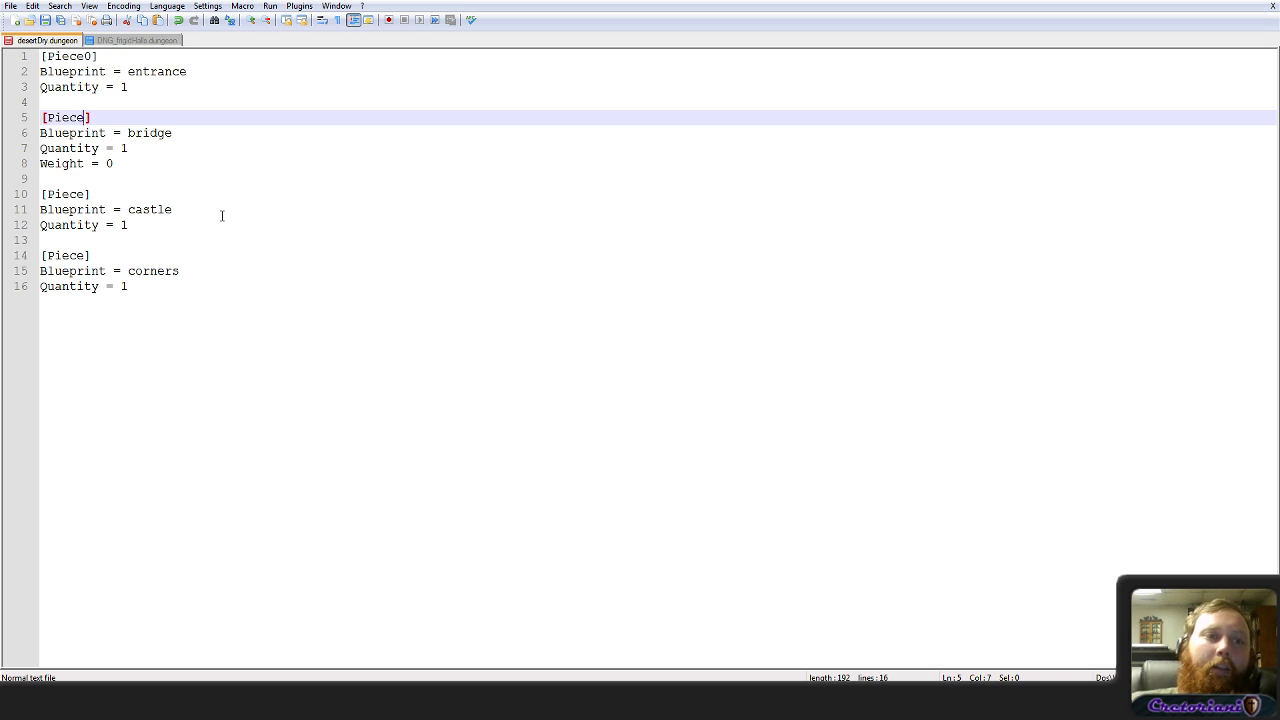
pyautogui.click(87, 194)
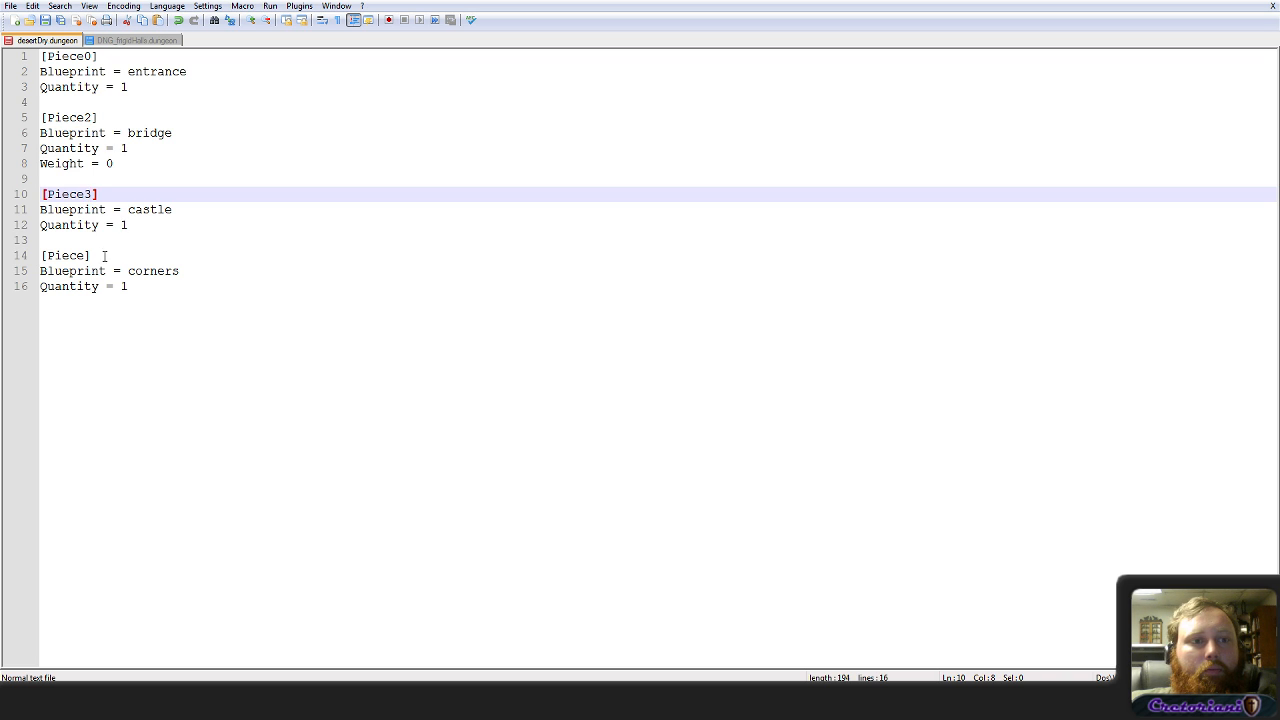
pyautogui.click(88, 256)
# Step: Duplicate the complete bridge entry, including its preceding blank line, directly below the entrance piece
pyautogui.click(145, 90)
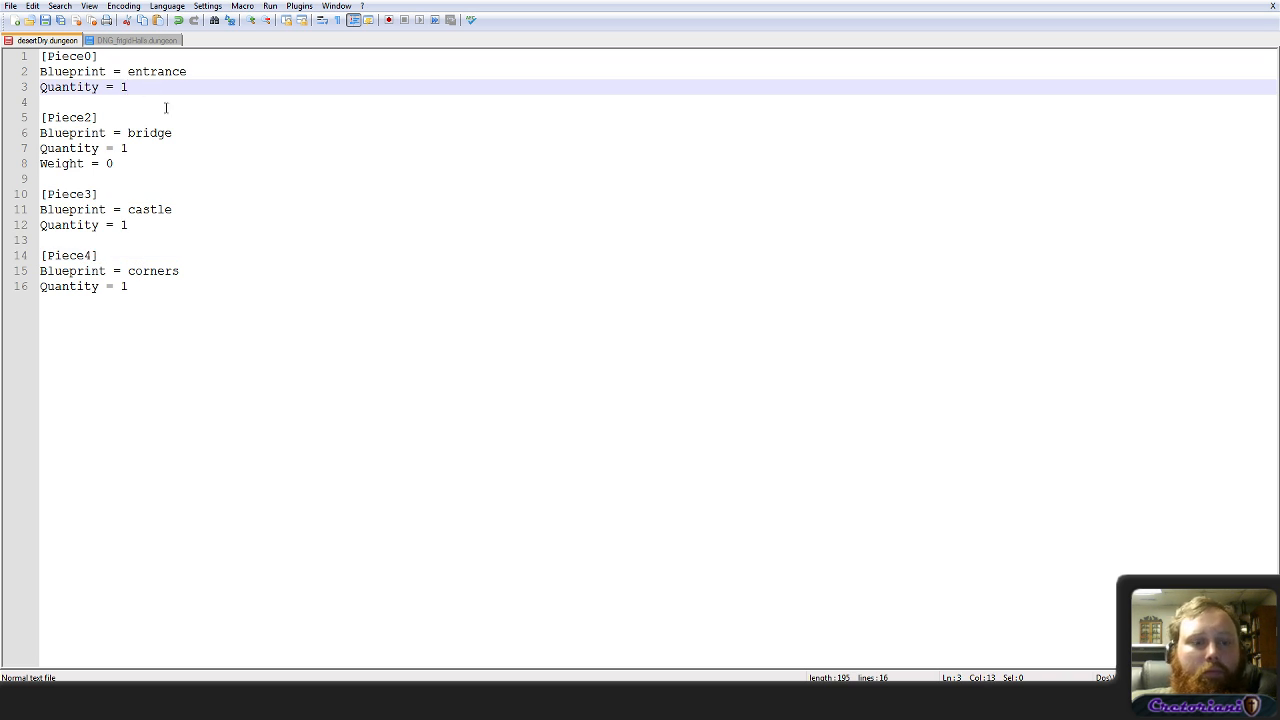
pyautogui.hotkey('ctrl', 'v')
pyautogui.hotkey('ctrl', 'z')
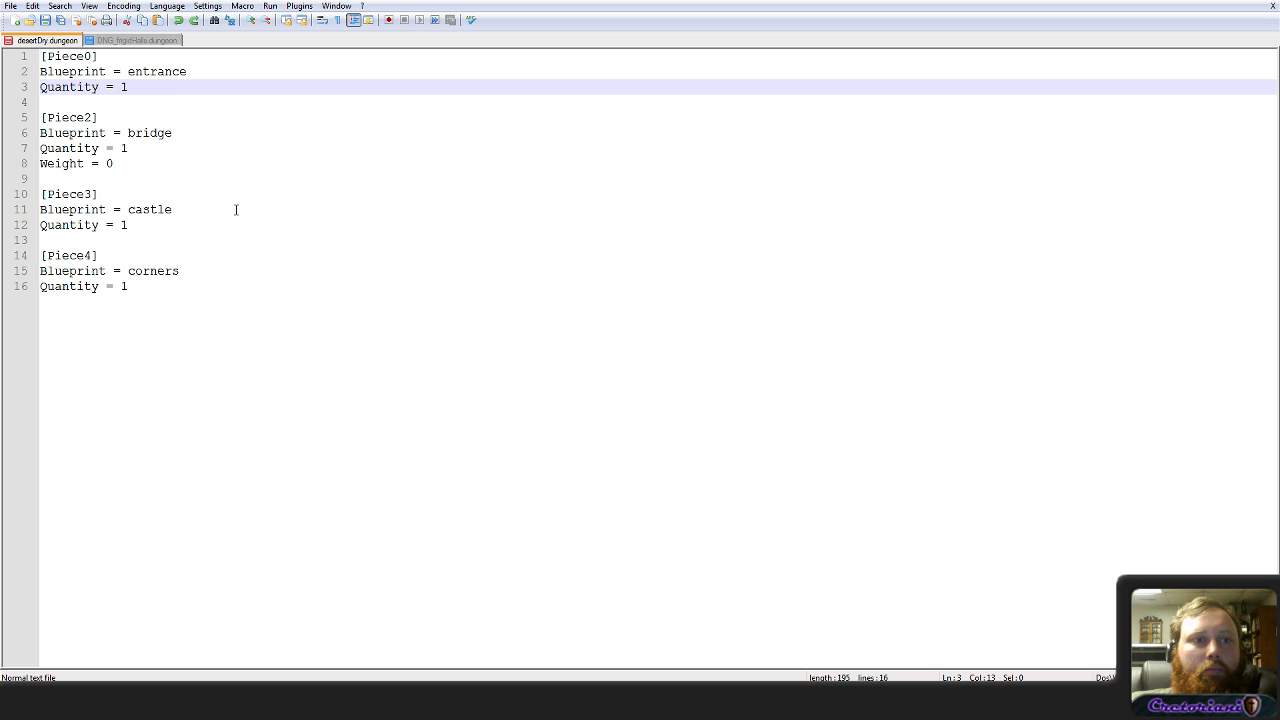
pyautogui.moveTo(149, 163); pyautogui.dragTo(169, 94)
pyautogui.hotkey('ctrl', 'c')
pyautogui.click(171, 89)
pyautogui.hotkey('ctrl', 'v')
# Step: Turn the upper bridge copy into [Piece1] with Blueprint walls, removing its Weight line
pyautogui.click(157, 149)
pyautogui.click(156, 160)
pyautogui.moveTo(156, 160); pyautogui.dragTo(166, 151)
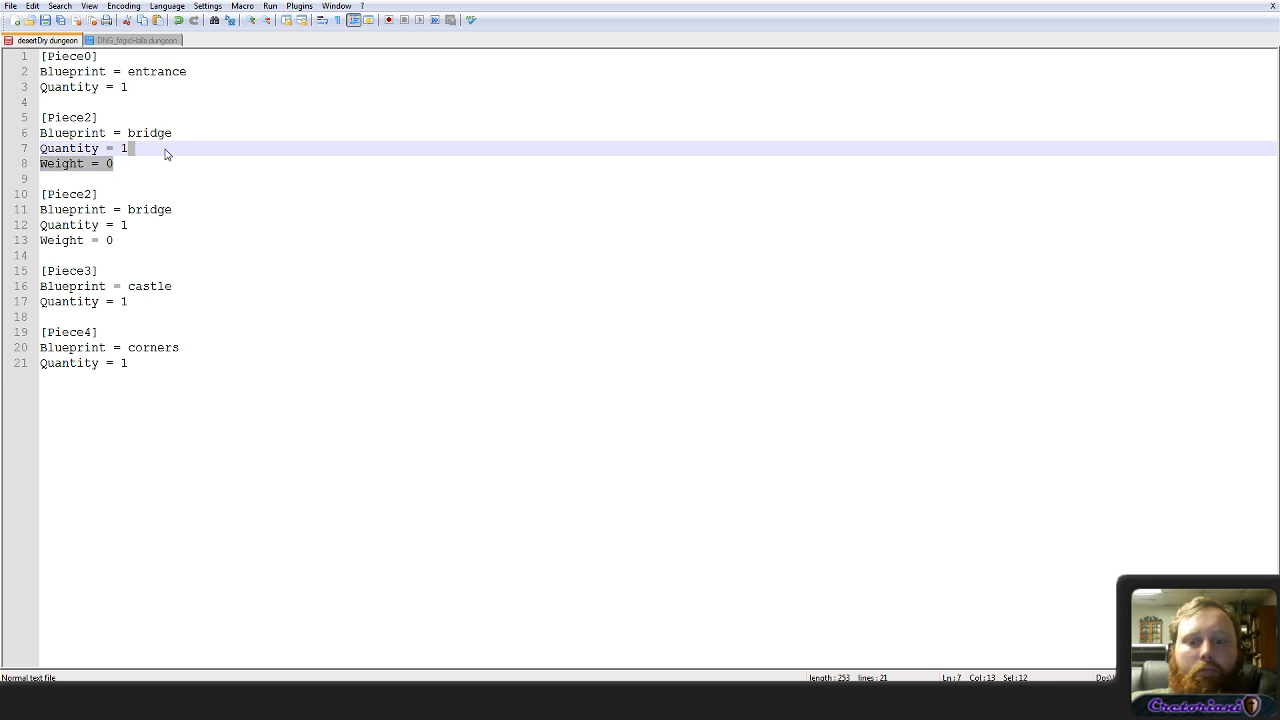
pyautogui.press('Delete')
pyautogui.moveTo(84, 117); pyautogui.dragTo(92, 118)
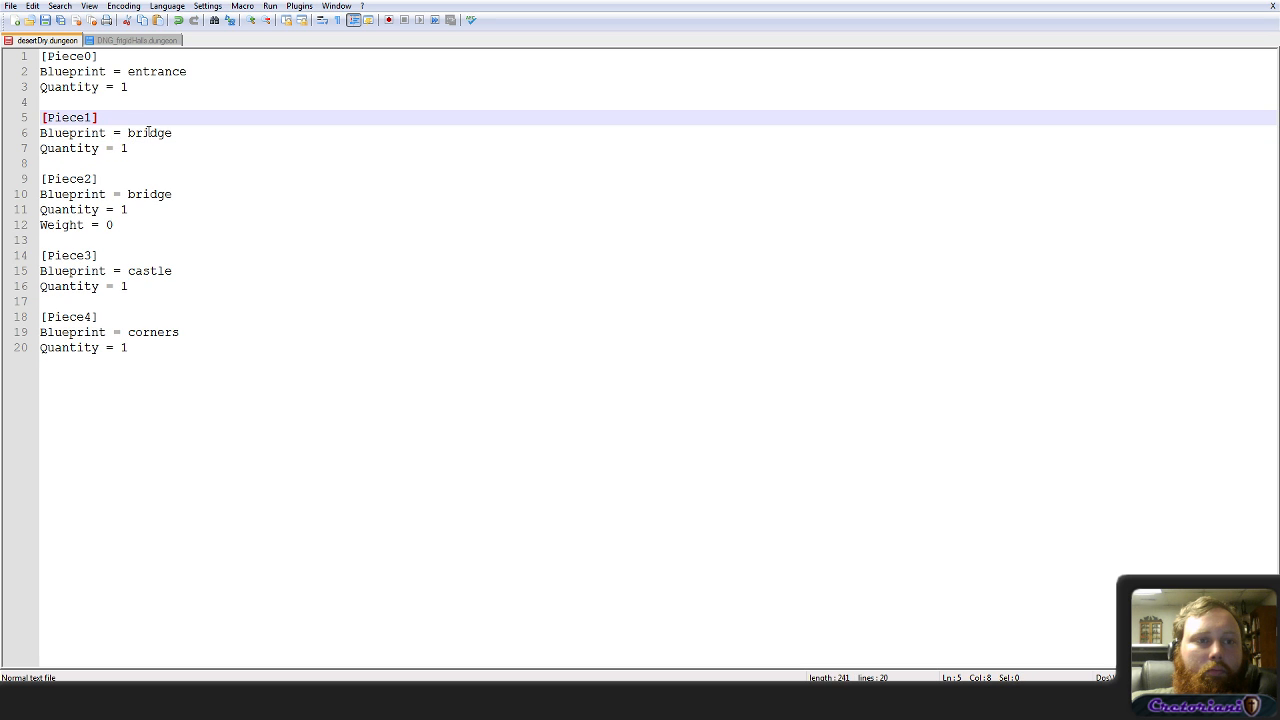
pyautogui.doubleClick(148, 132)
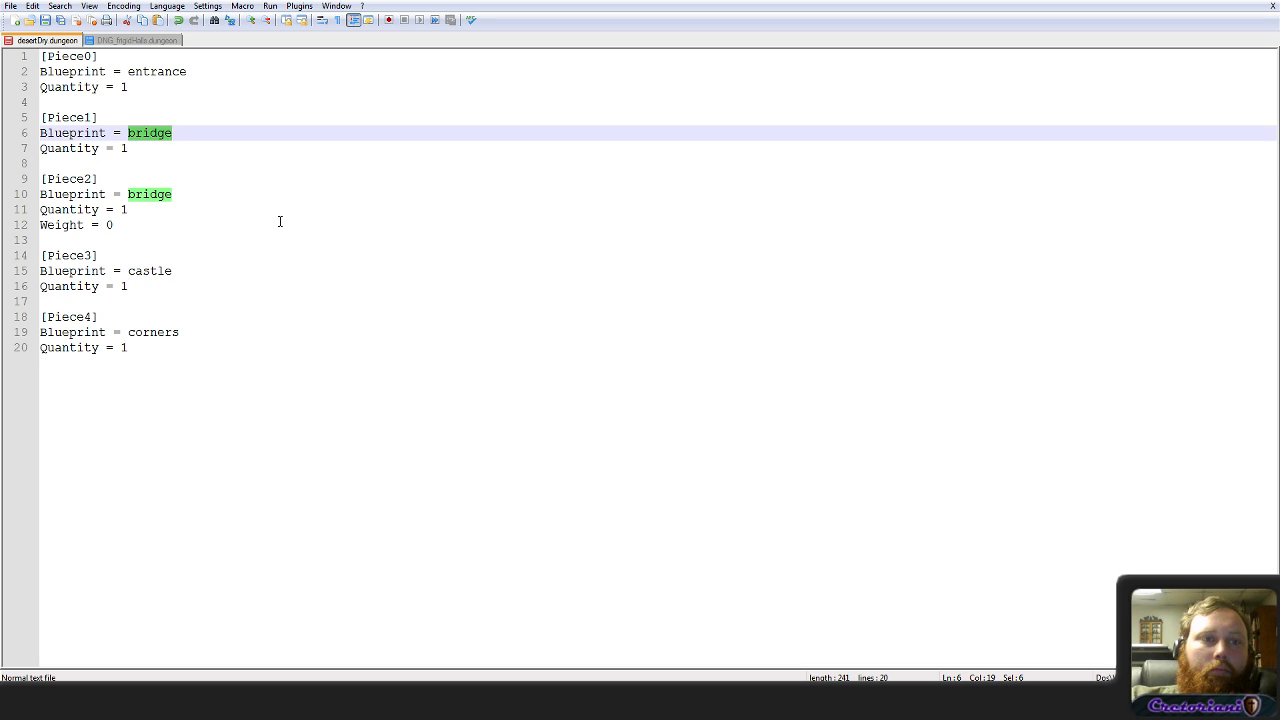
pyautogui.write('walls')
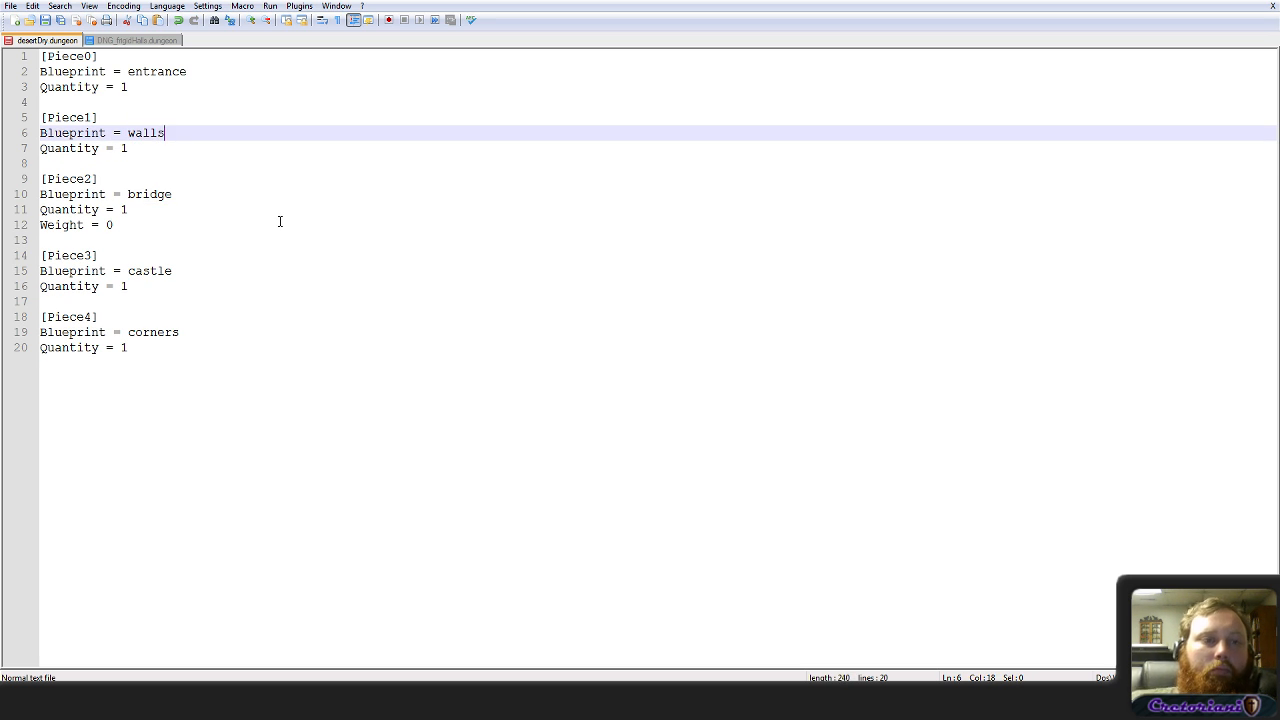
# Step: Set the walls piece's Quantity to 4 and save desertDry.dungeon
pyautogui.hotkey('ctrl', 's')
pyautogui.doubleClick(124, 148)
pyautogui.write('4')
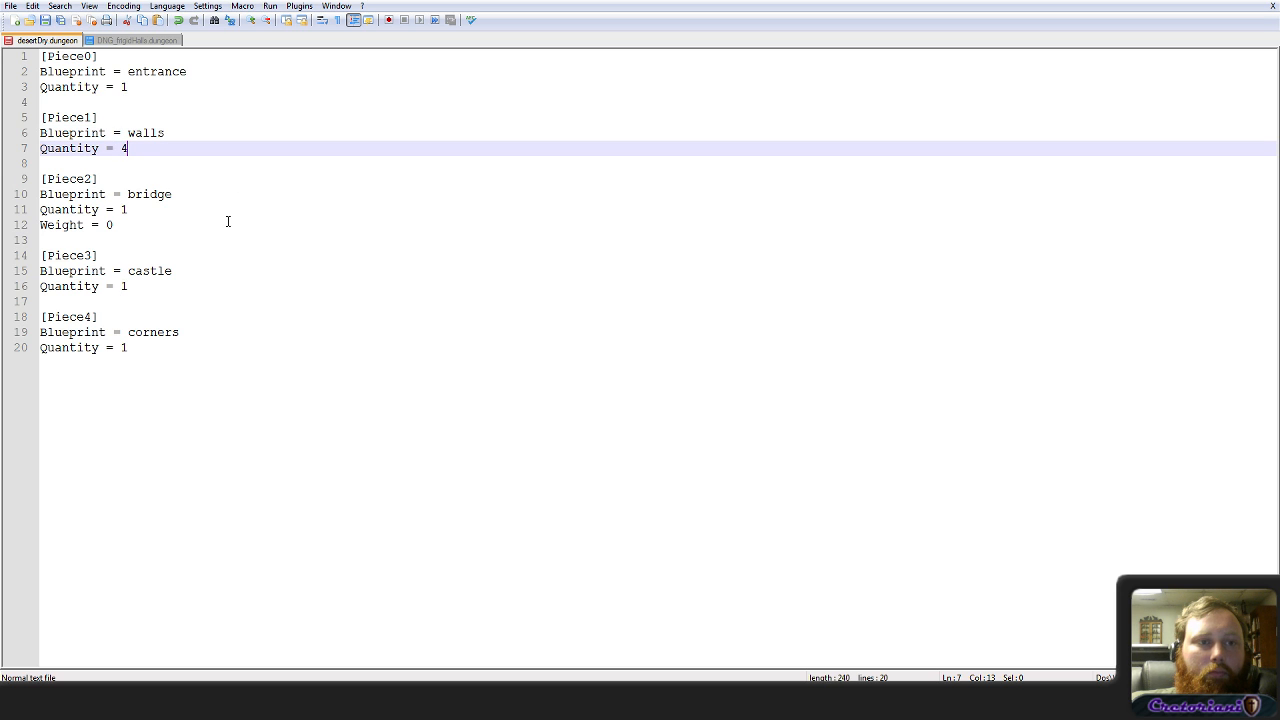
pyautogui.hotkey('ctrl', 's')
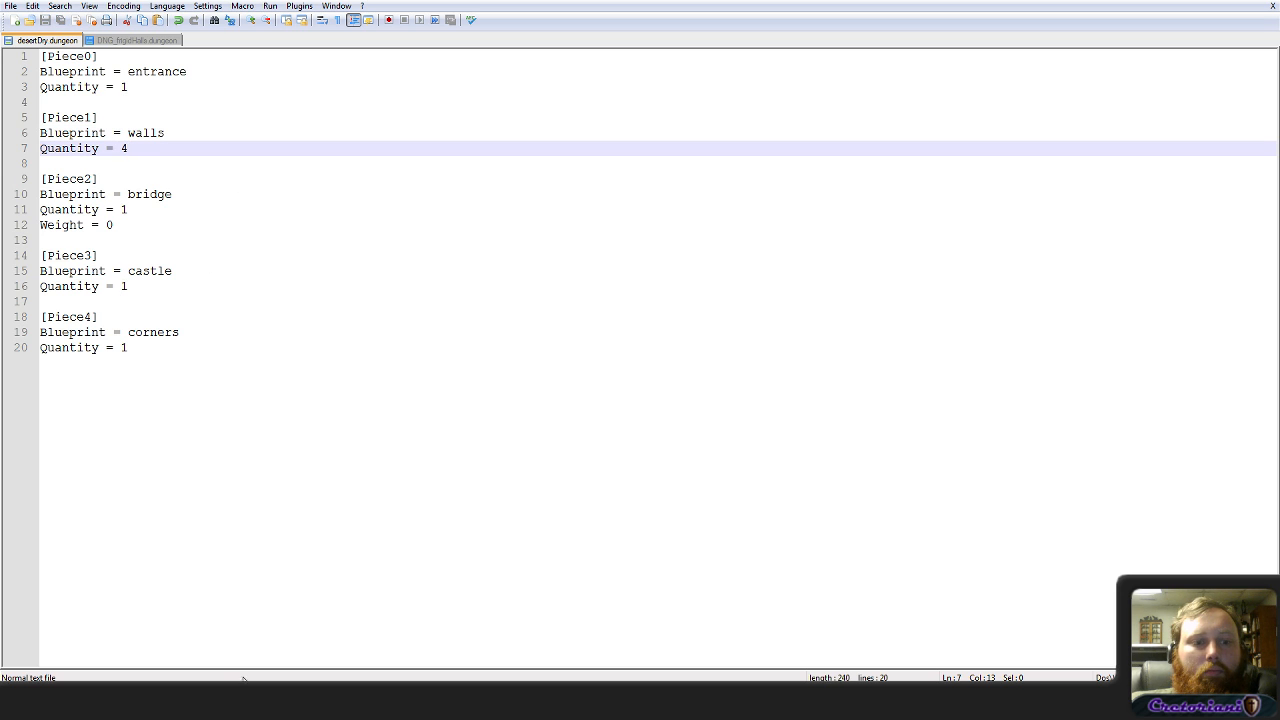
# Step: Switch back to the Trove game window, close the Options menu and resume flying above the green surface
pyautogui.hotkey('alt', 'Tab')
pyautogui.hotkey('alt', 'Tab')
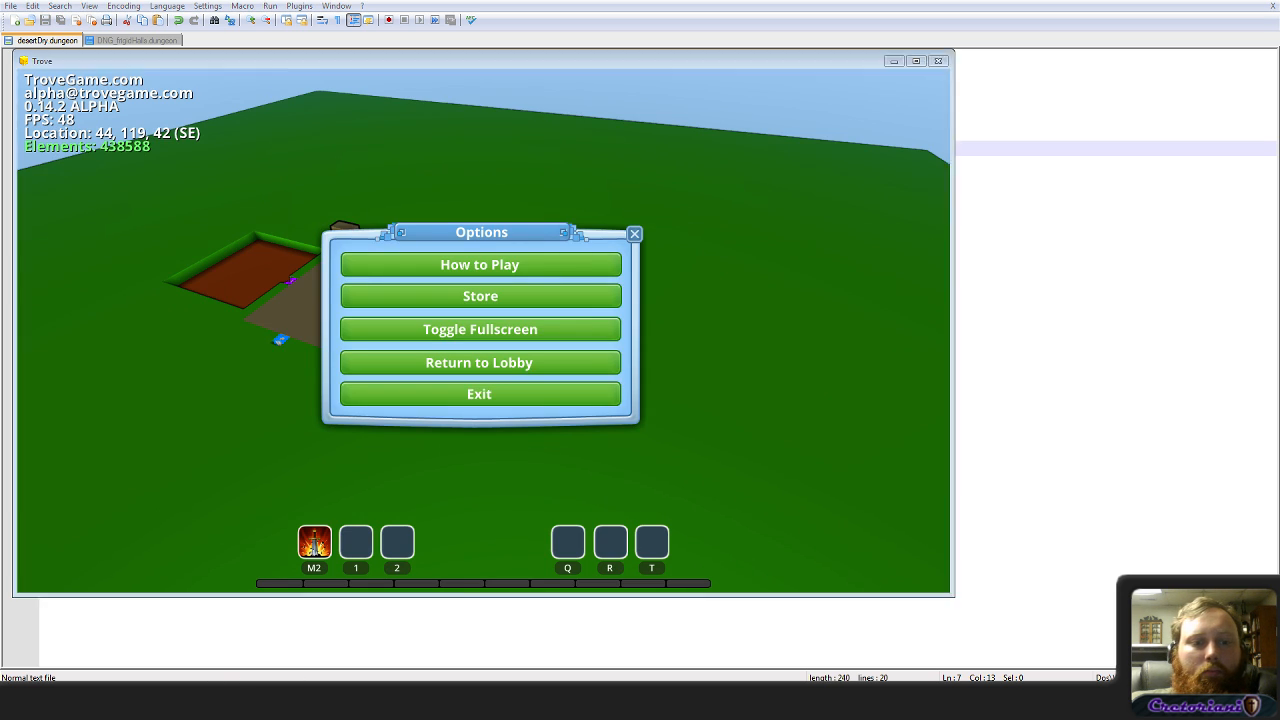
pyautogui.hotkey('alt', 'Tab')
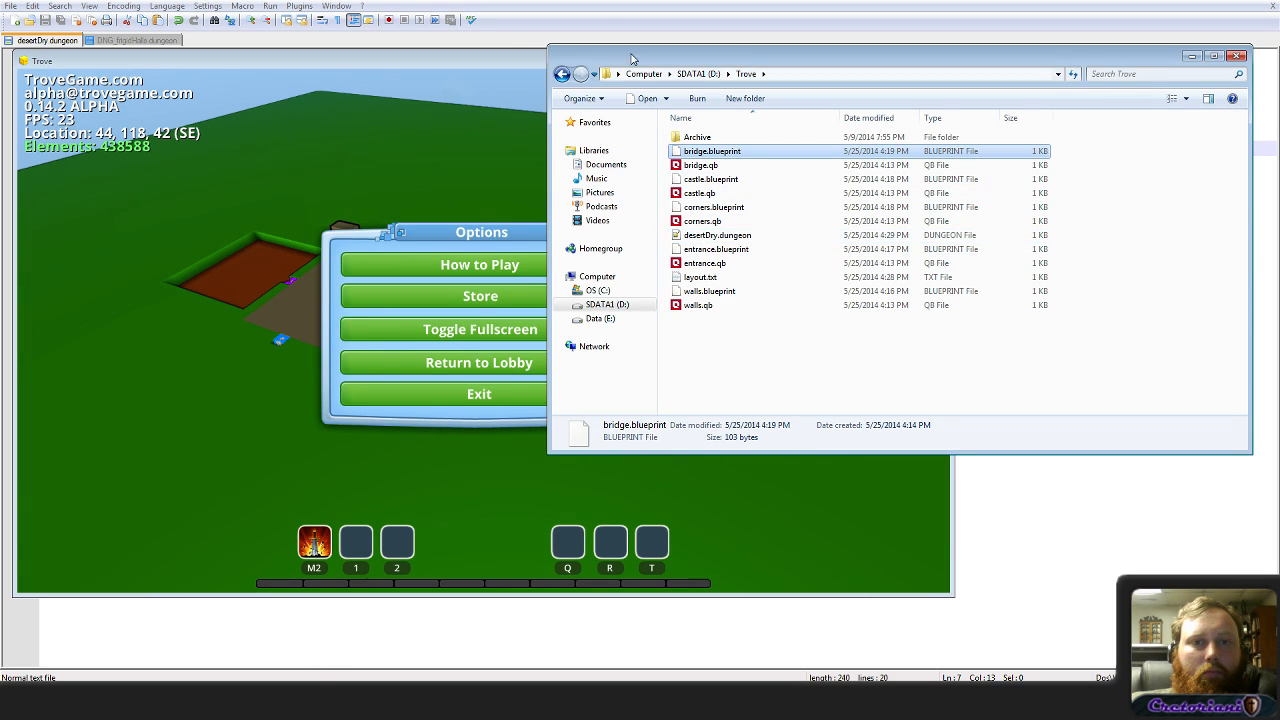
pyautogui.click(528, 62)
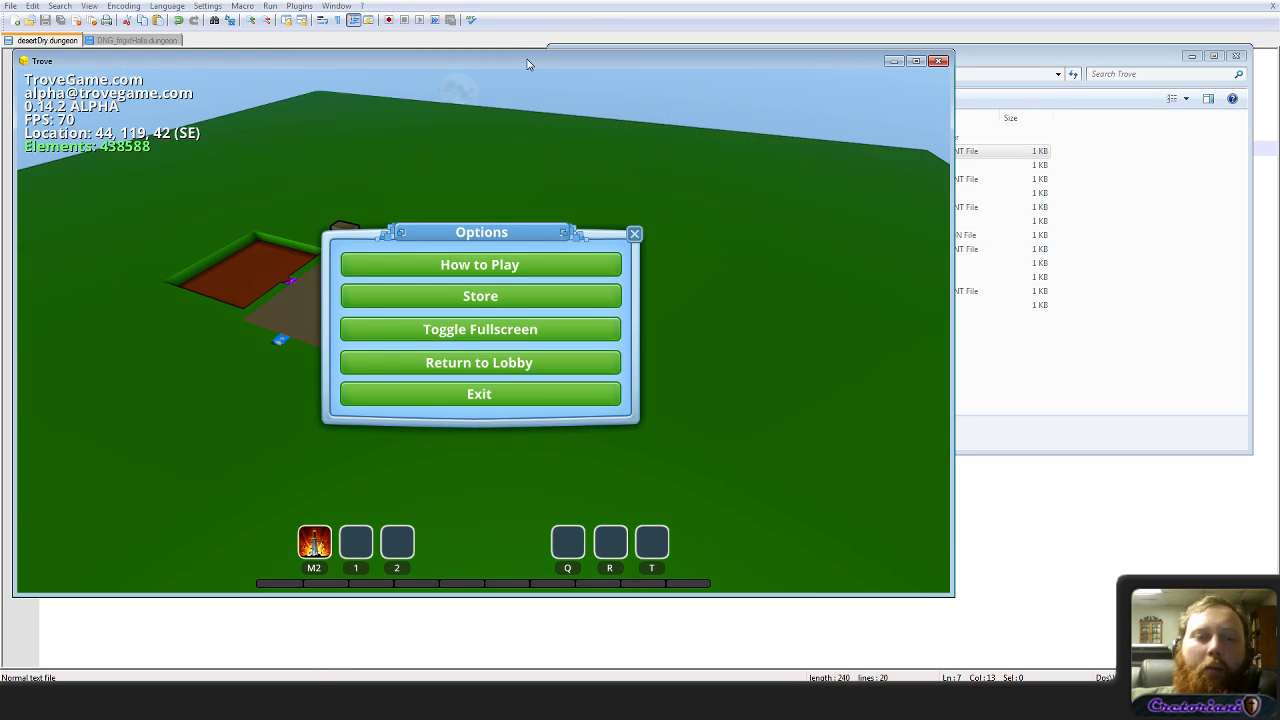
pyautogui.press('super')
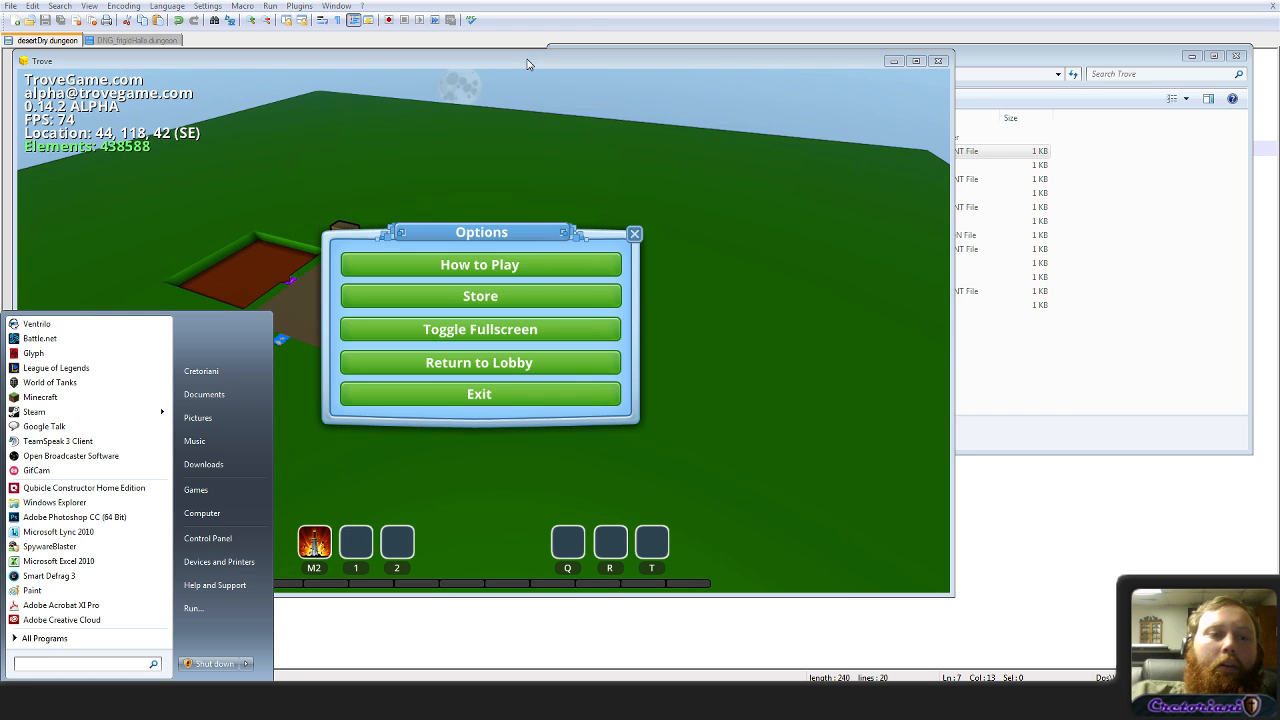
pyautogui.click(526, 73)
pyautogui.press('Escape')
pyautogui.press('space')
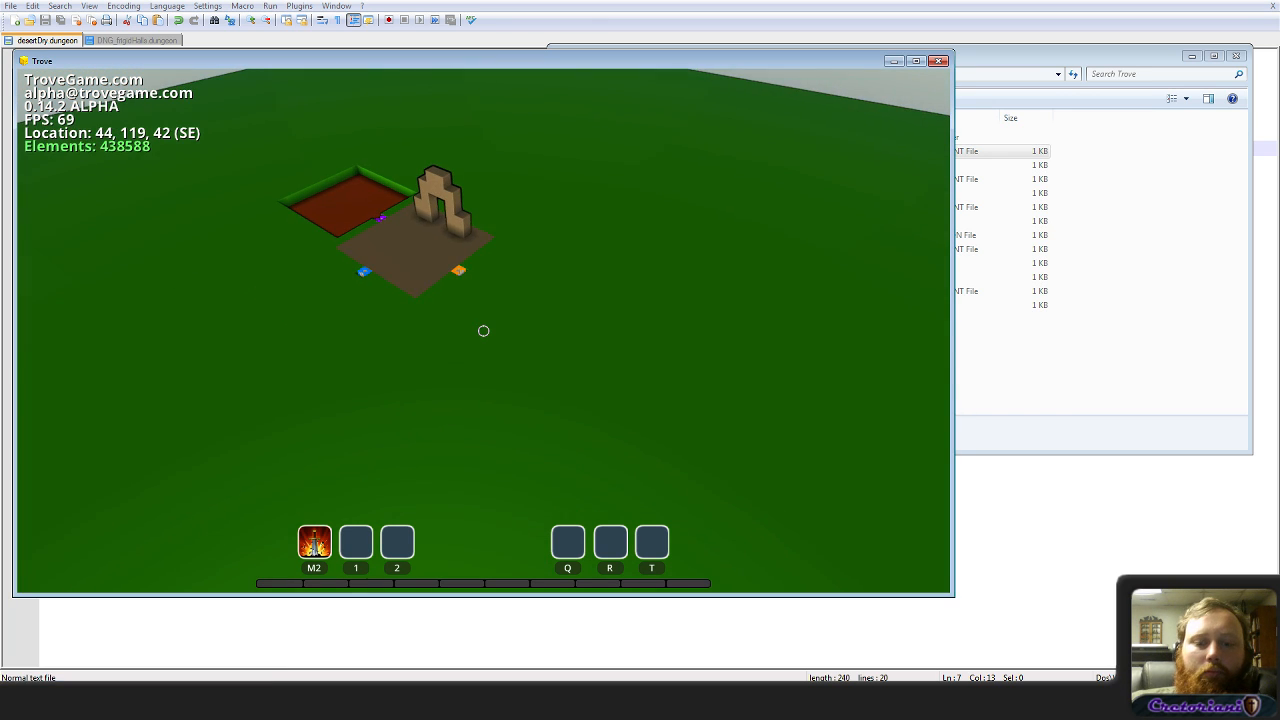
# Step: Generate the dungeon by running /timelapsedungeon d:\trove\desertDry.dungeon in the chat
pyautogui.press('Return')
pyautogui.hotkey('ctrl', 'v')
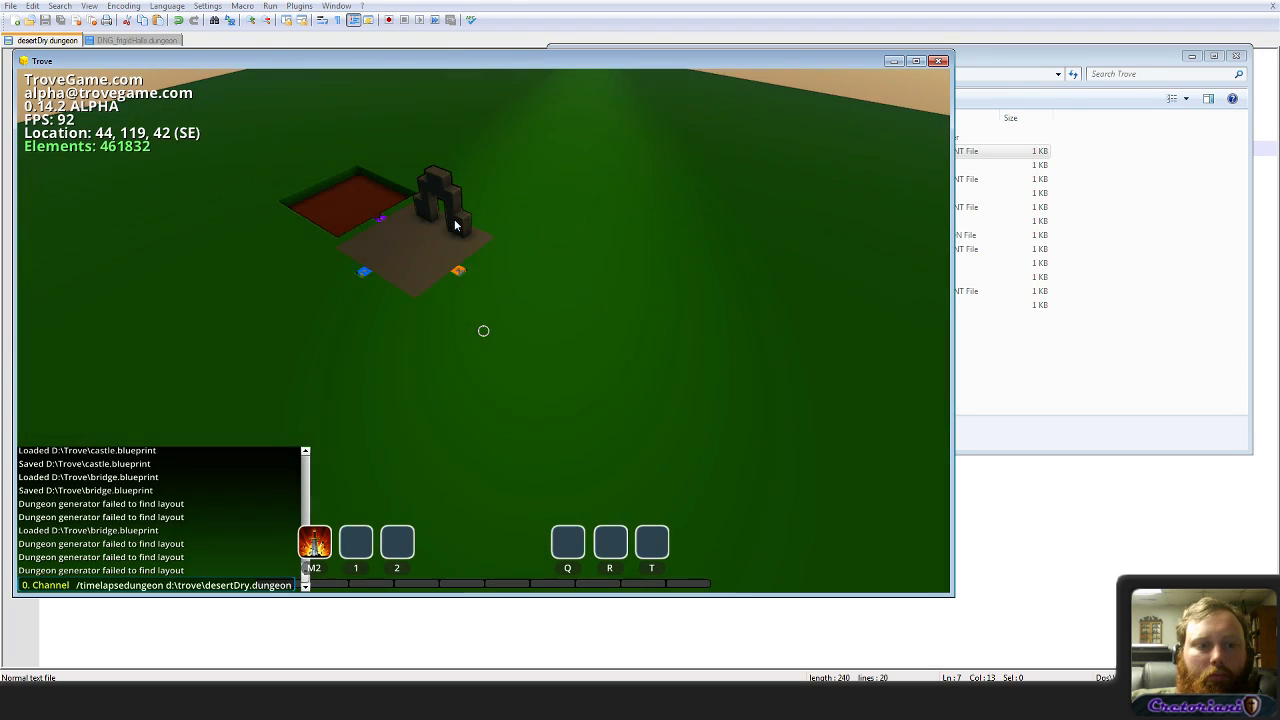
pyautogui.press('Return')
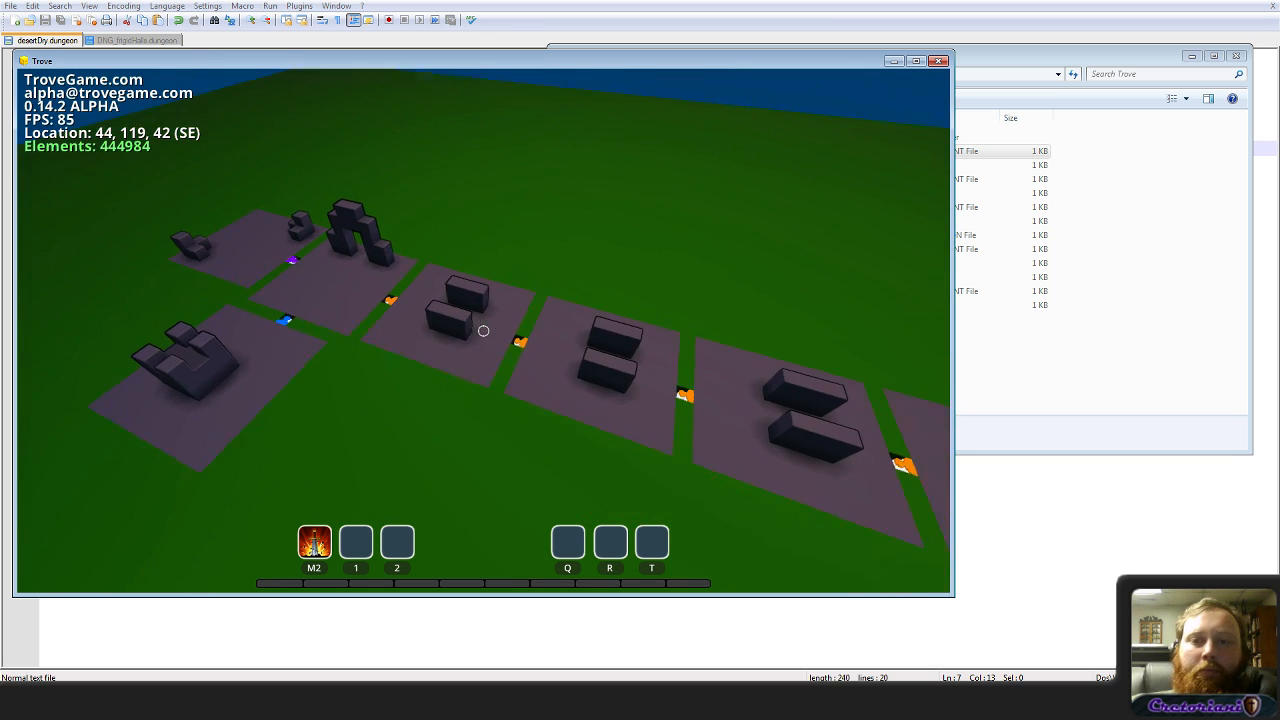
# Step: Load bridge.blueprint from the D:\Trove folder into the game and fly down to the orange connector on its edge
pyautogui.click(1063, 366)
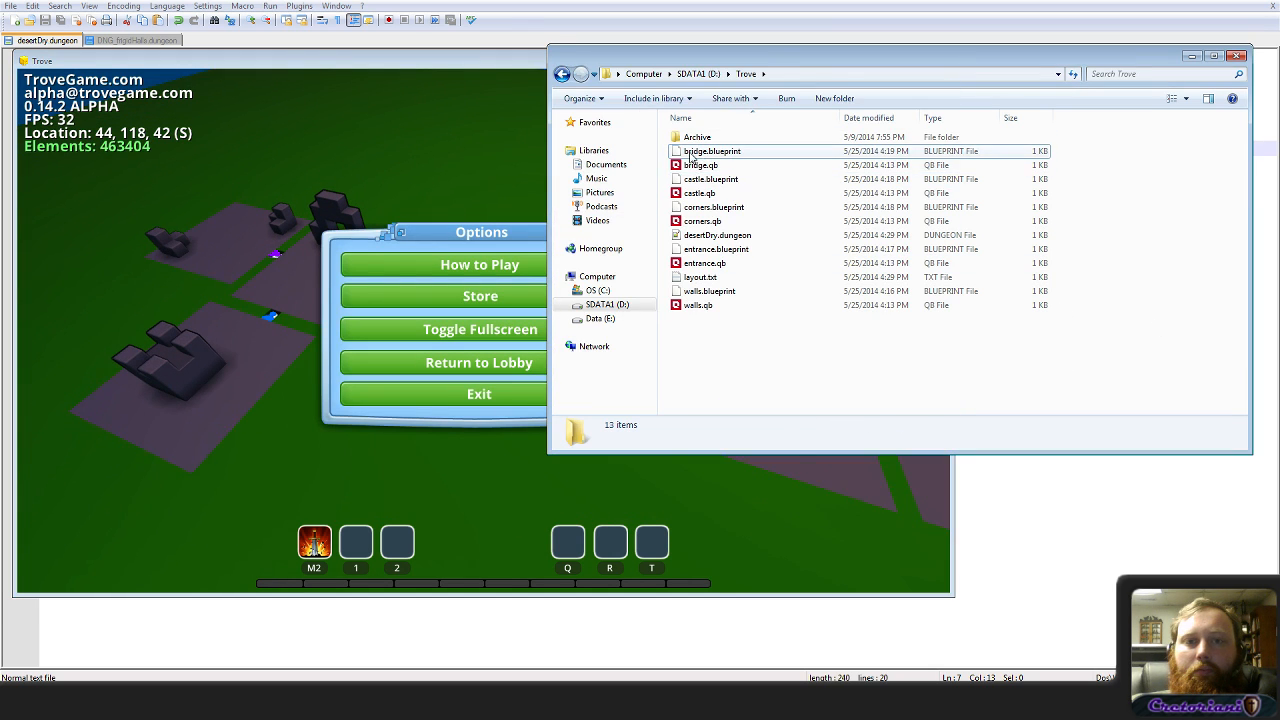
pyautogui.click(460, 66)
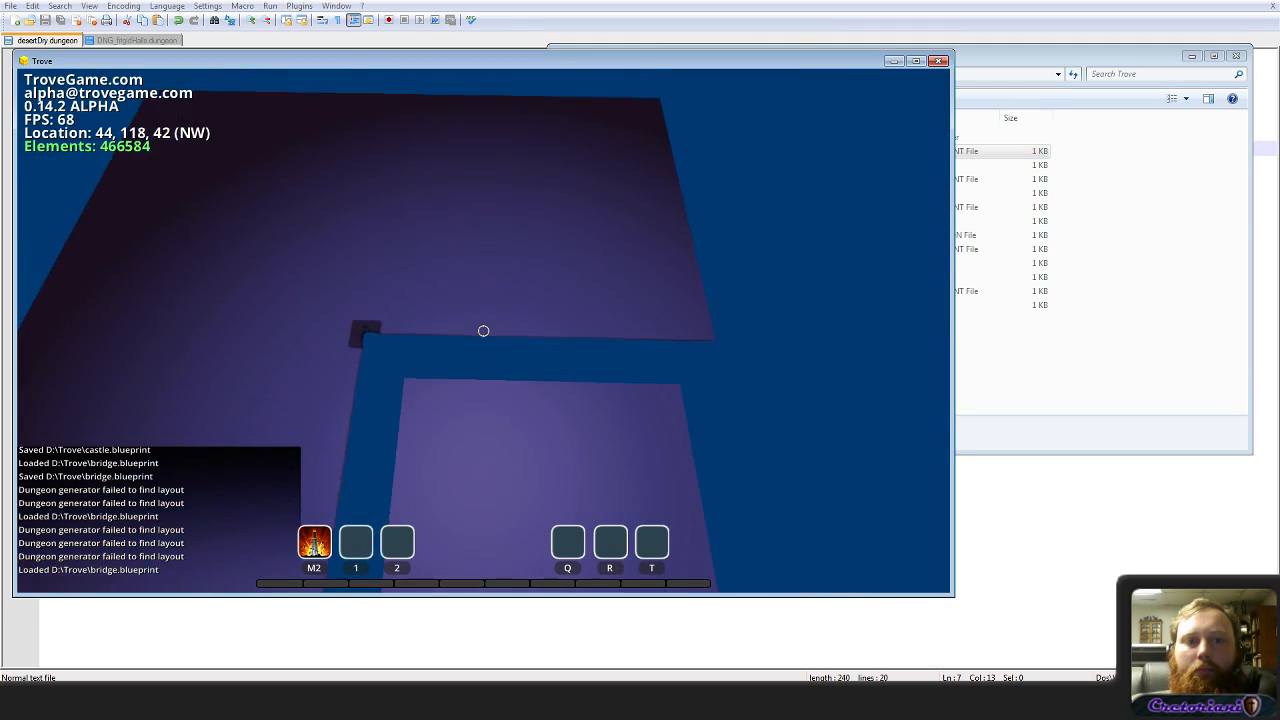
pyautogui.press('w')
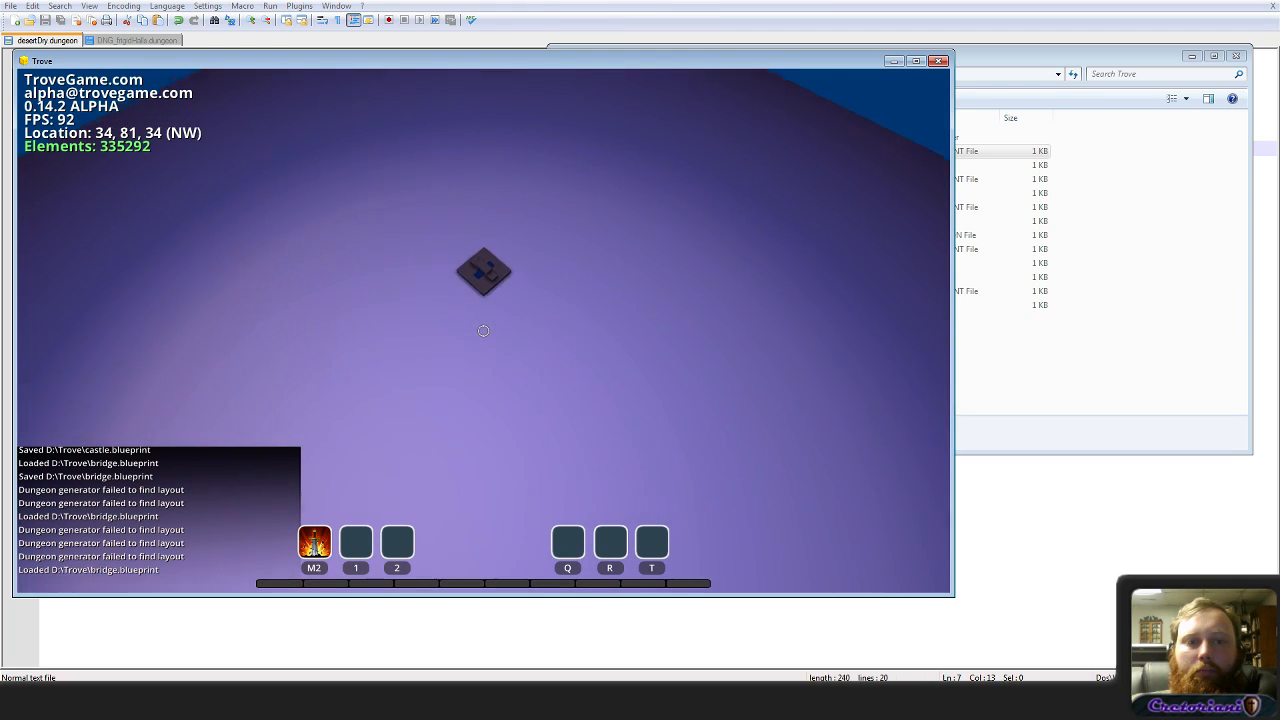
pyautogui.press('w')
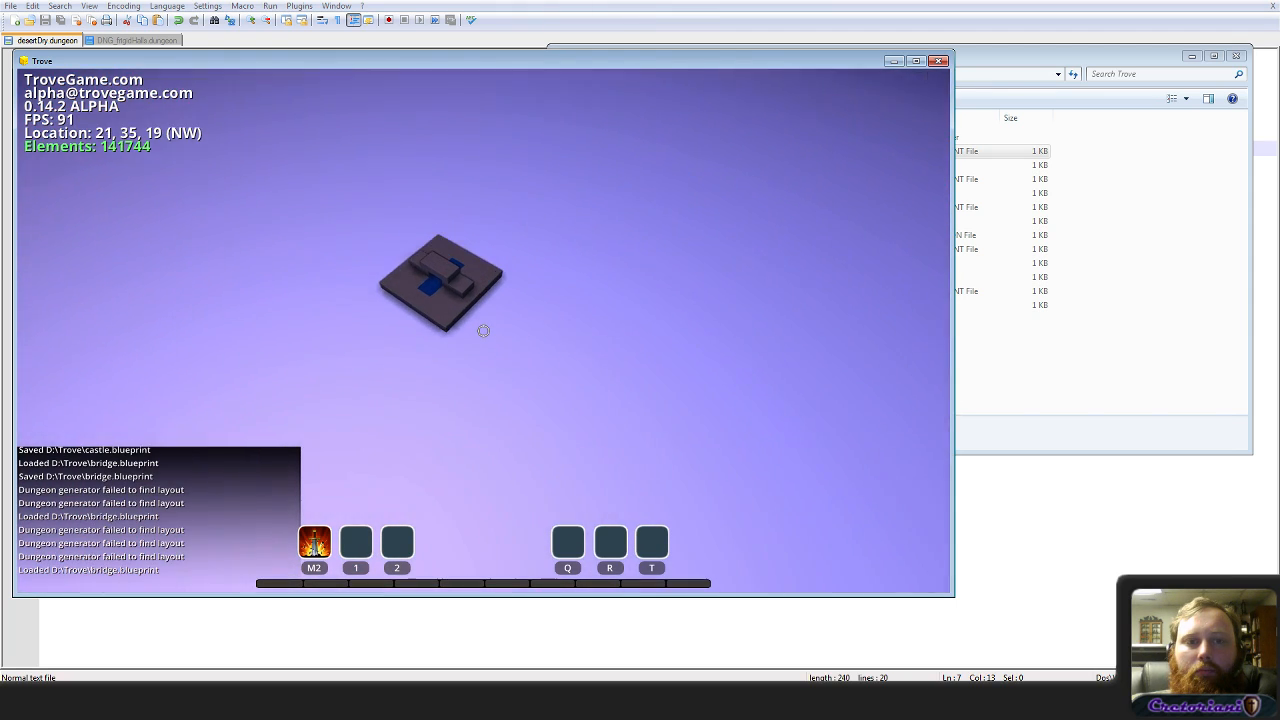
pyautogui.press('w')
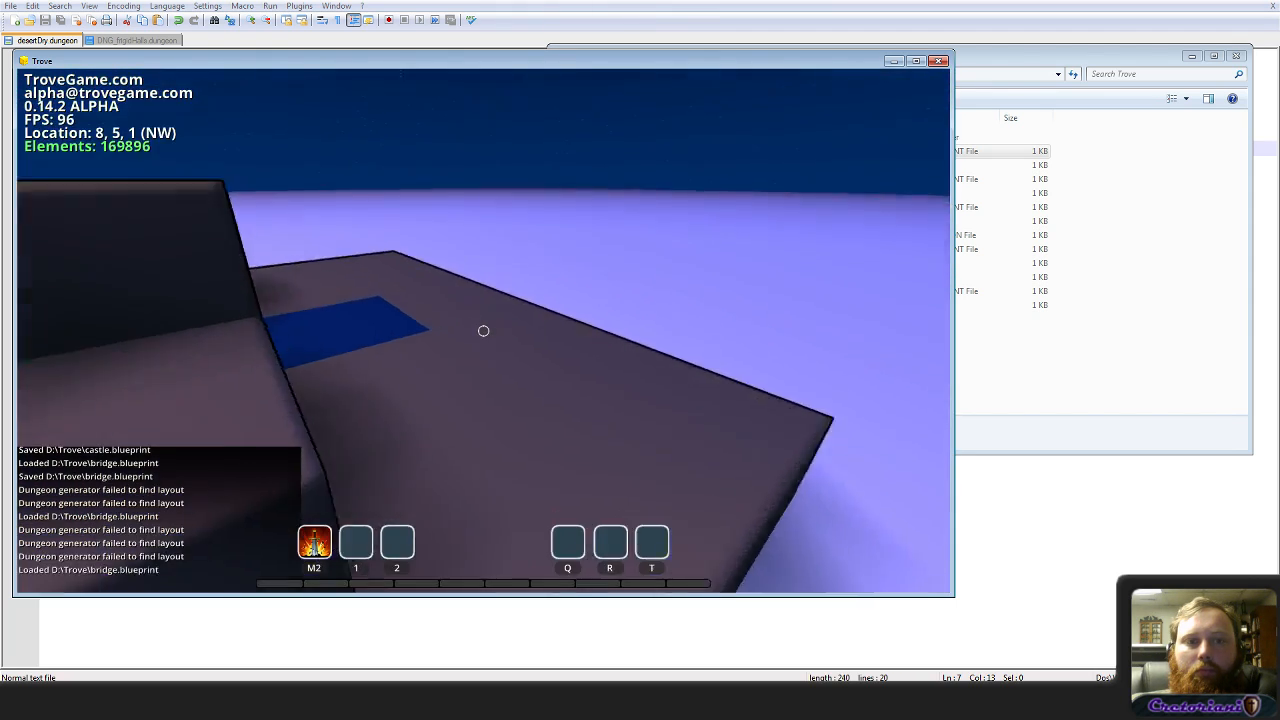
pyautogui.press('w')
pyautogui.press('space')
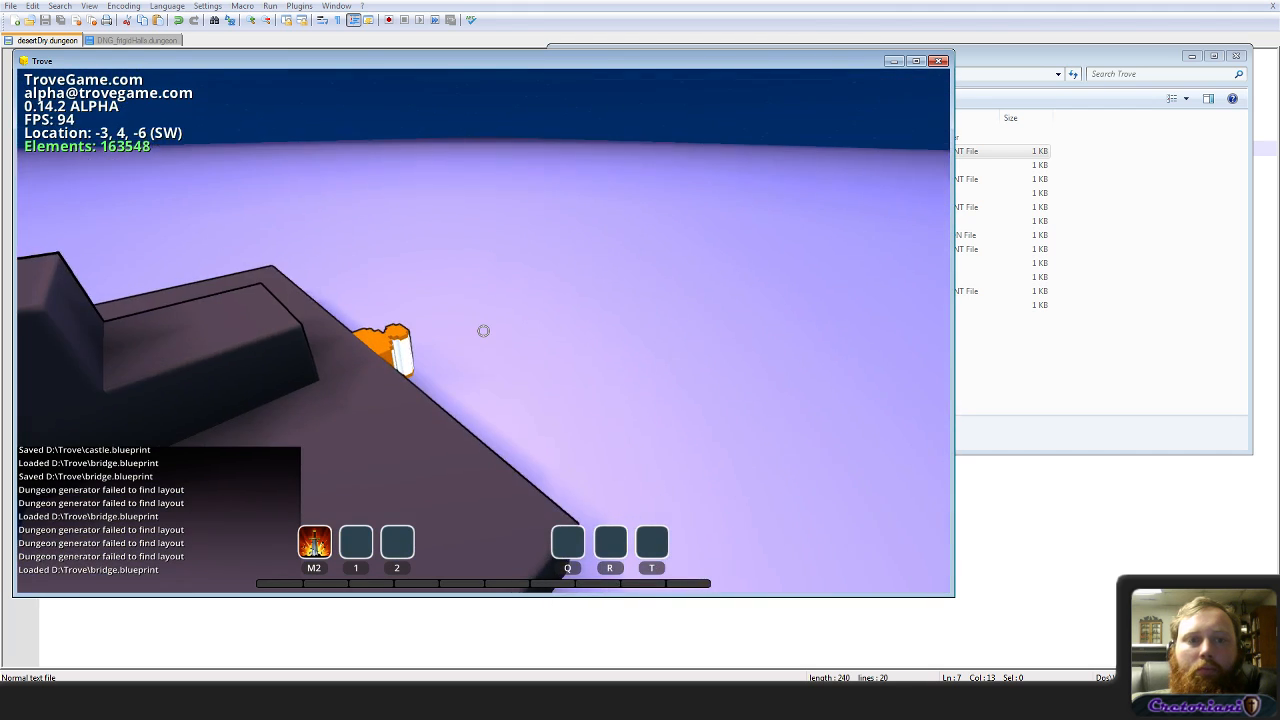
pyautogui.press('s')
pyautogui.press('d')
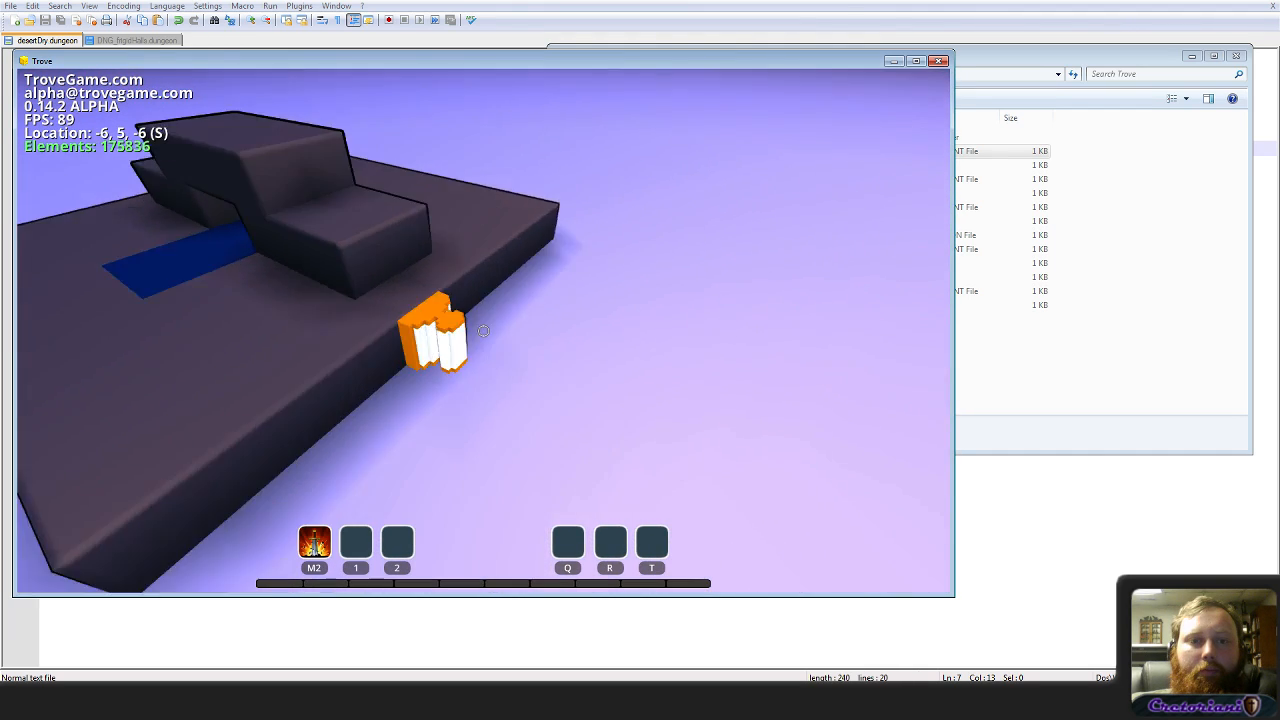
# Step: Switch to building mode, raise the bridge's orange connector by one block and save bridge.blueprint
pyautogui.press('Tab')
pyautogui.press('w')
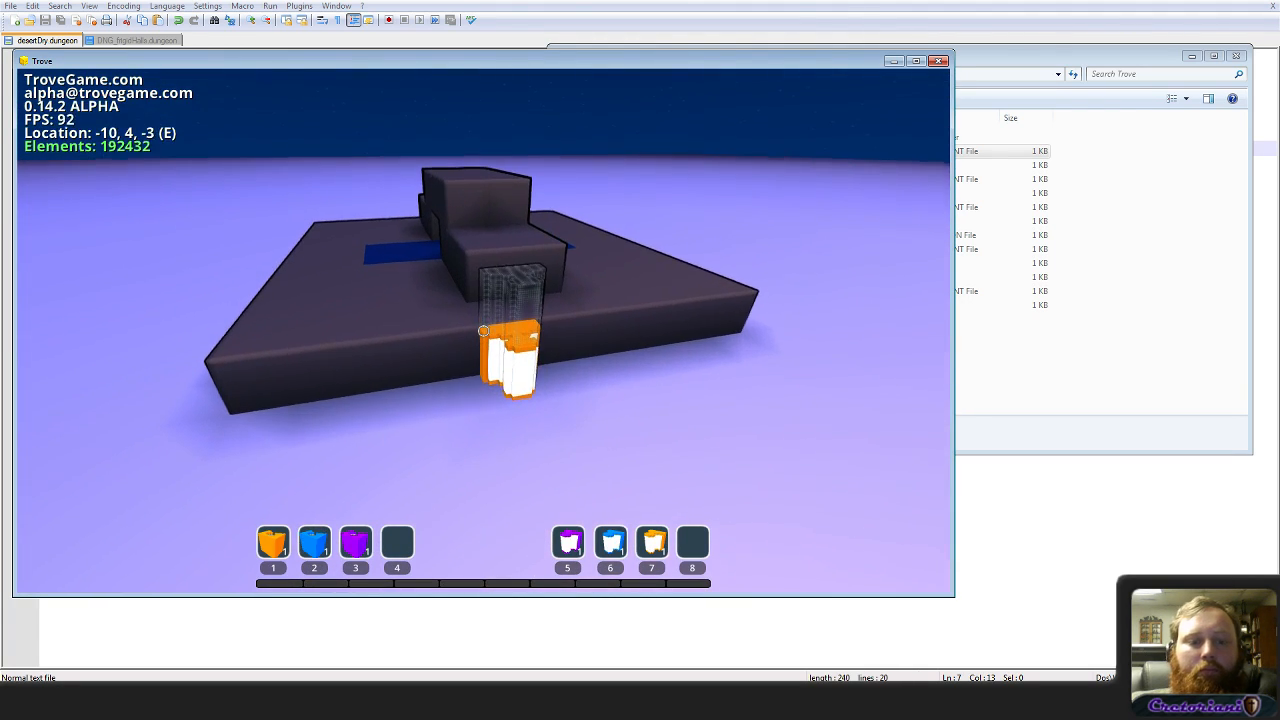
pyautogui.rightClick(483, 330)
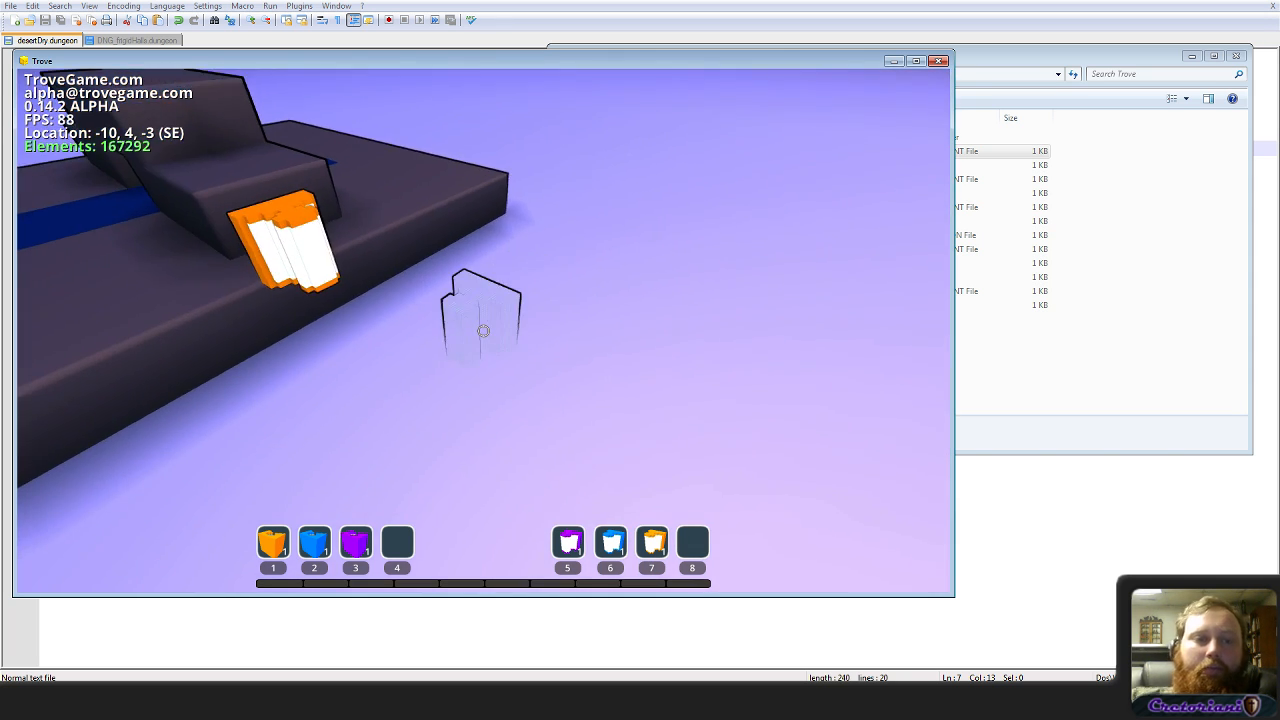
pyautogui.write('/s')
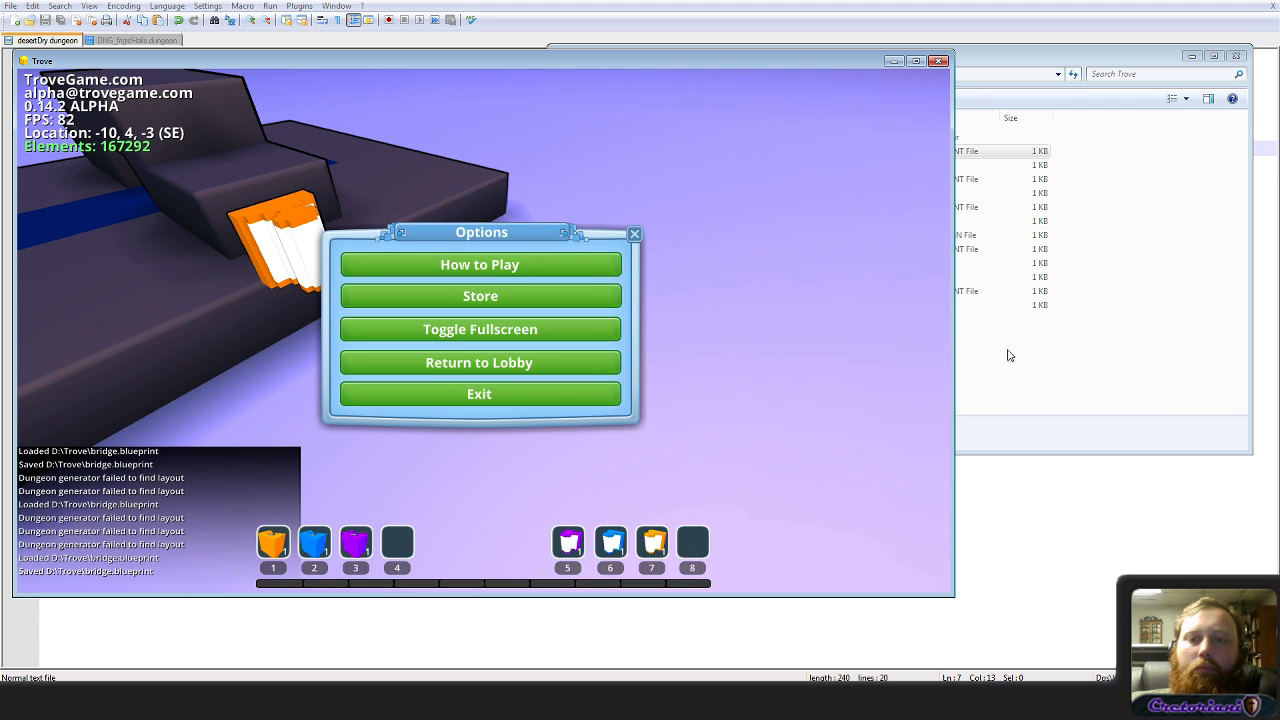
# Step: Load castle.blueprint from the D:\Trove folder and fly around to face its blue connector
pyautogui.click(1008, 355)
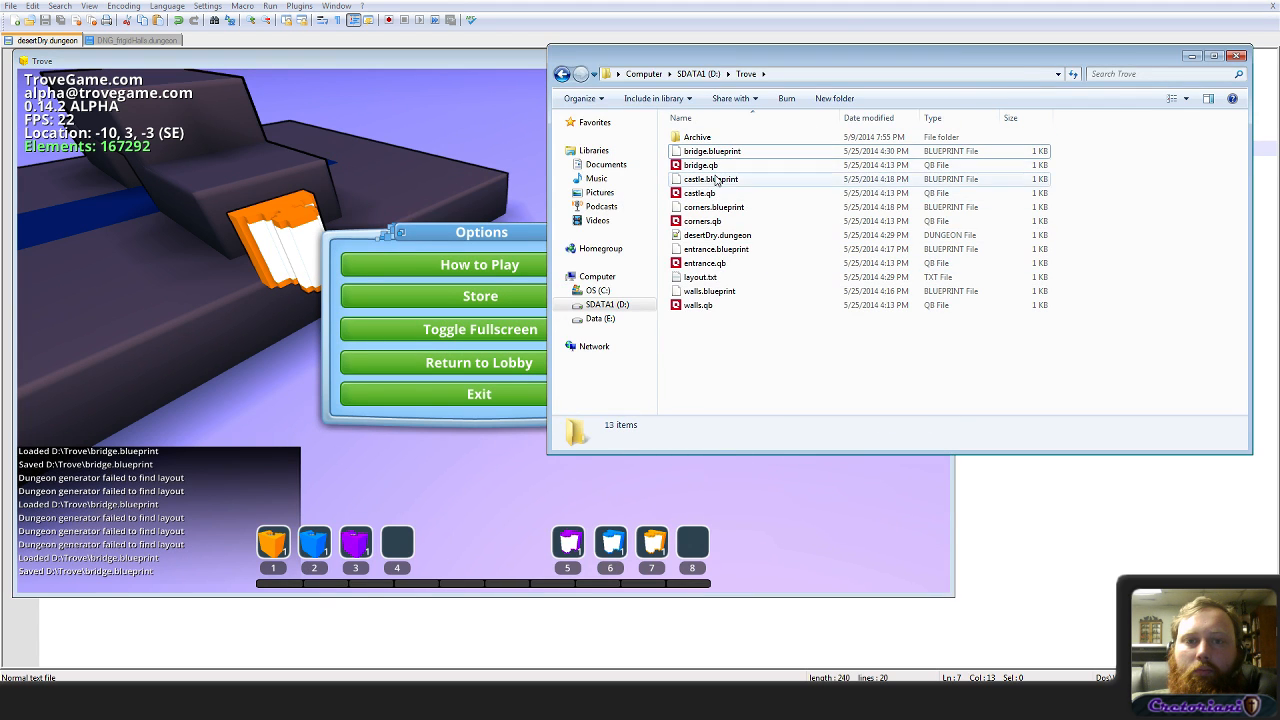
pyautogui.click(419, 56)
pyautogui.press('Escape')
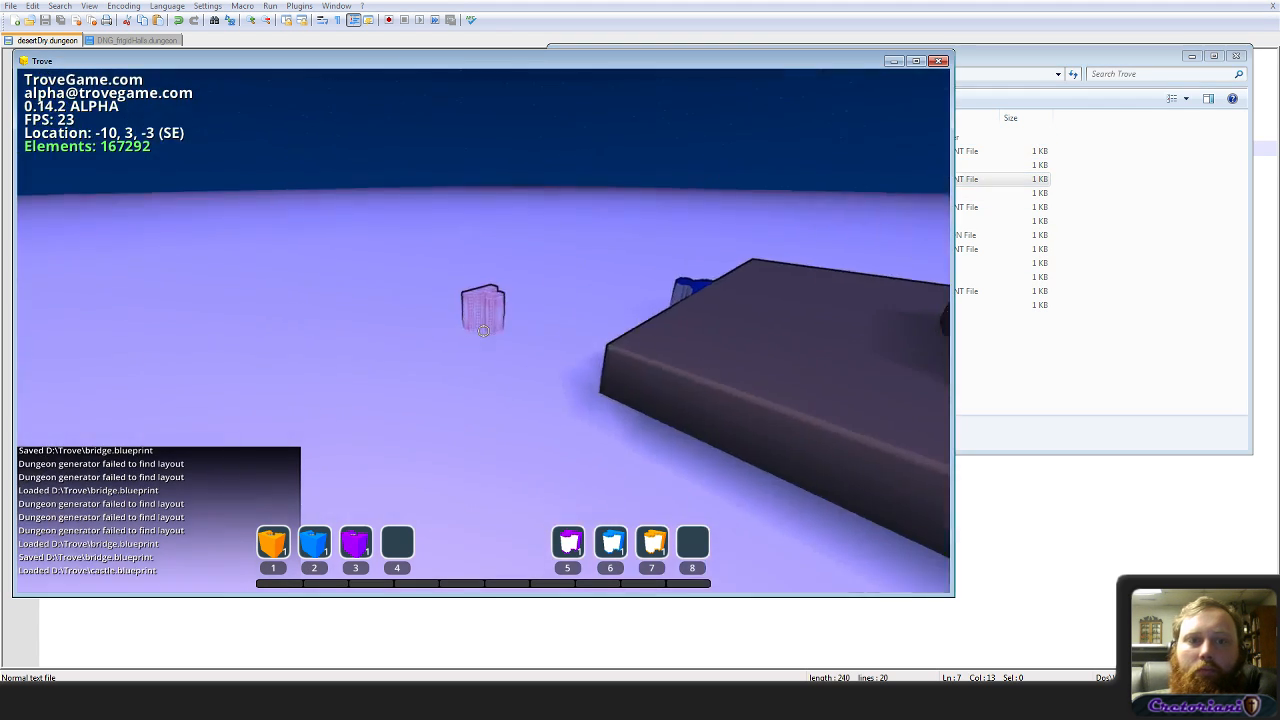
pyautogui.press('w')
pyautogui.press('a')
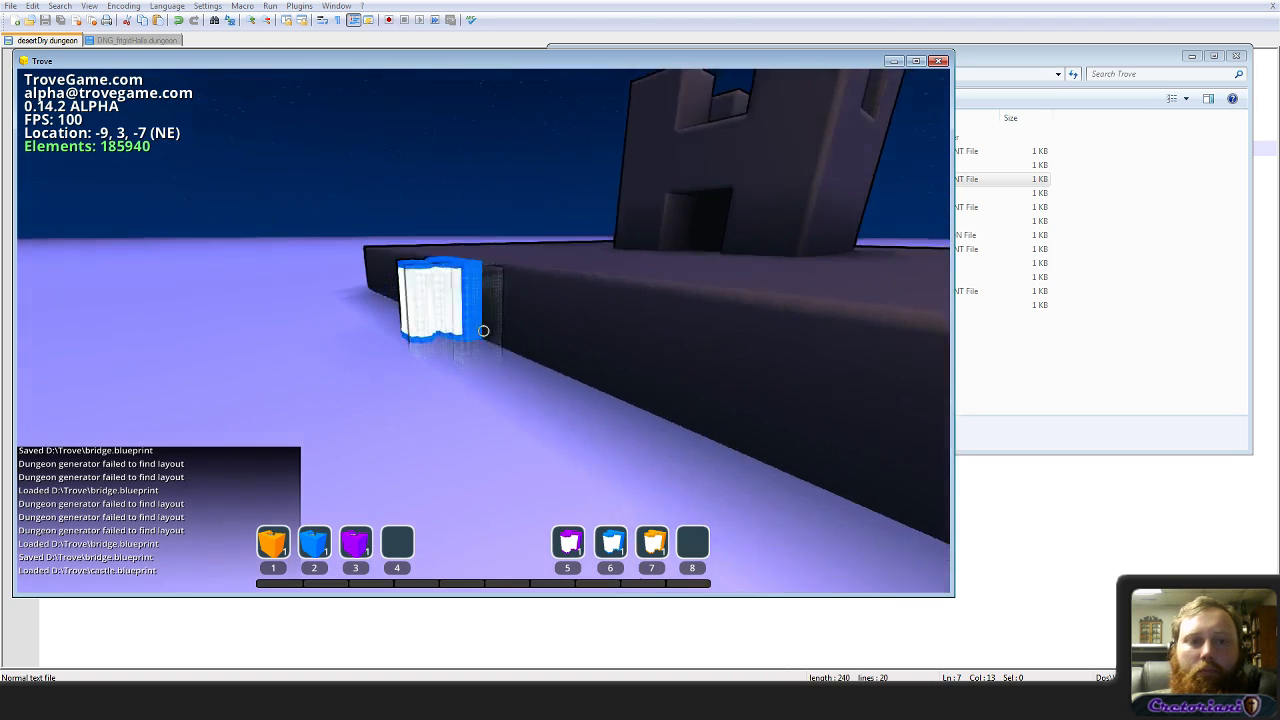
pyautogui.press('a')
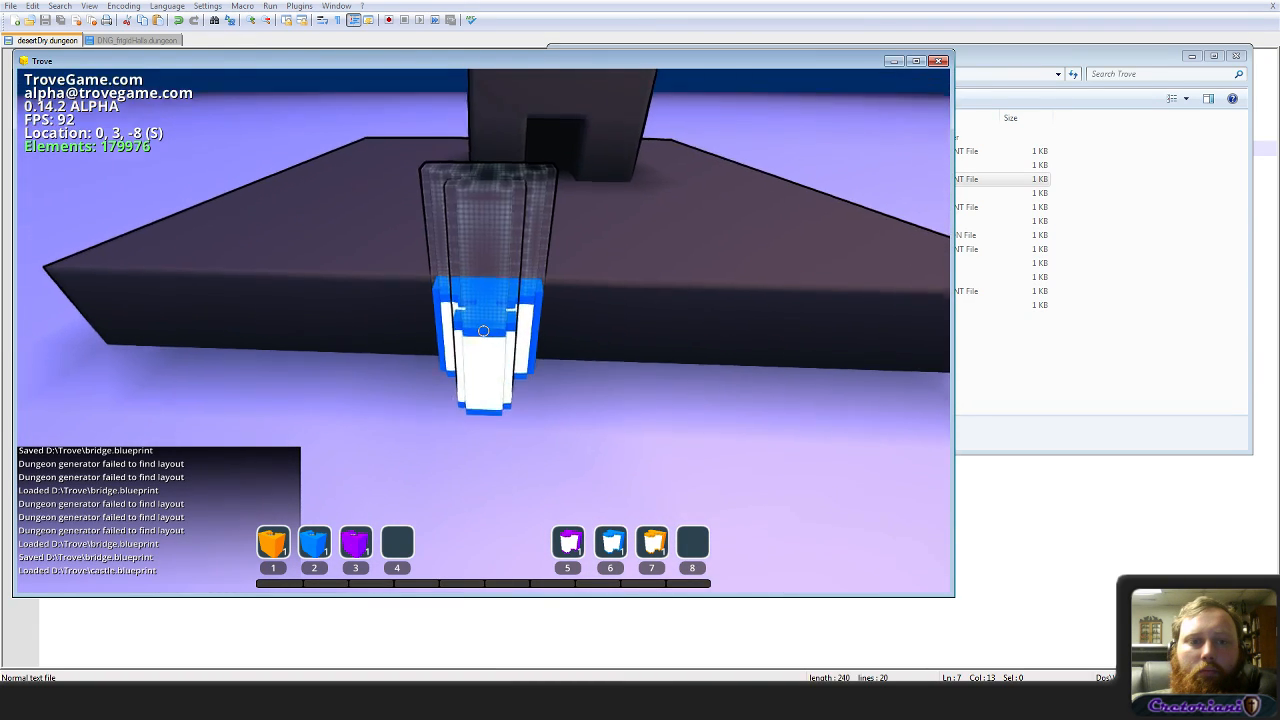
# Step: Raise the castle's blue connector by one block and save castle.blueprint
pyautogui.press('space')
pyautogui.click(483, 330)
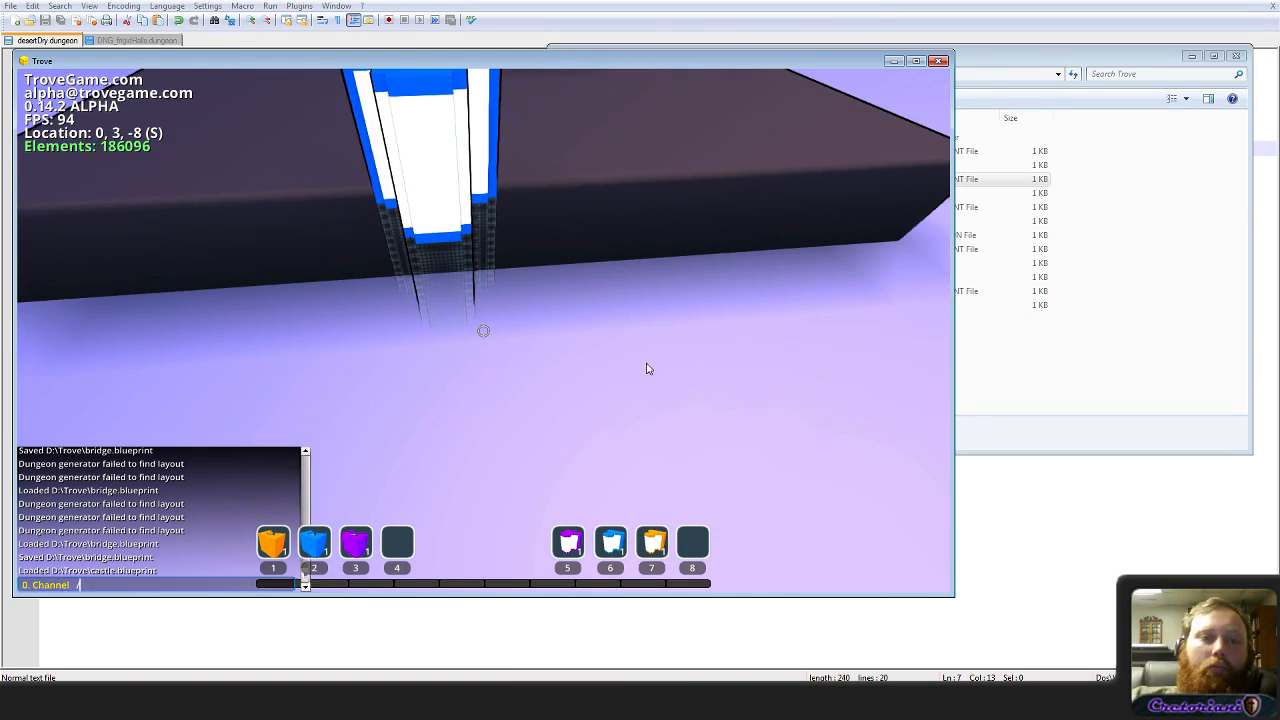
pyautogui.press('Escape')
# Step: Load corners.blueprint, raise its purple connector by one block and save the blueprint
pyautogui.click(993, 377)
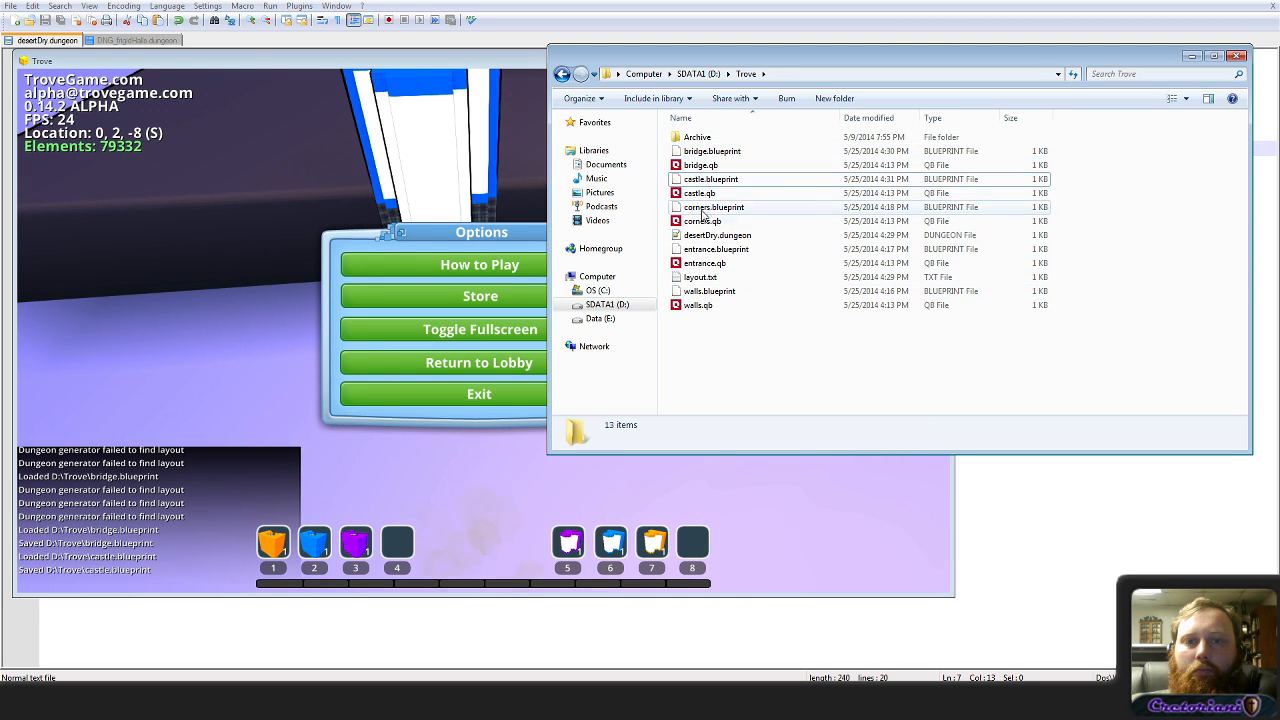
pyautogui.click(390, 64)
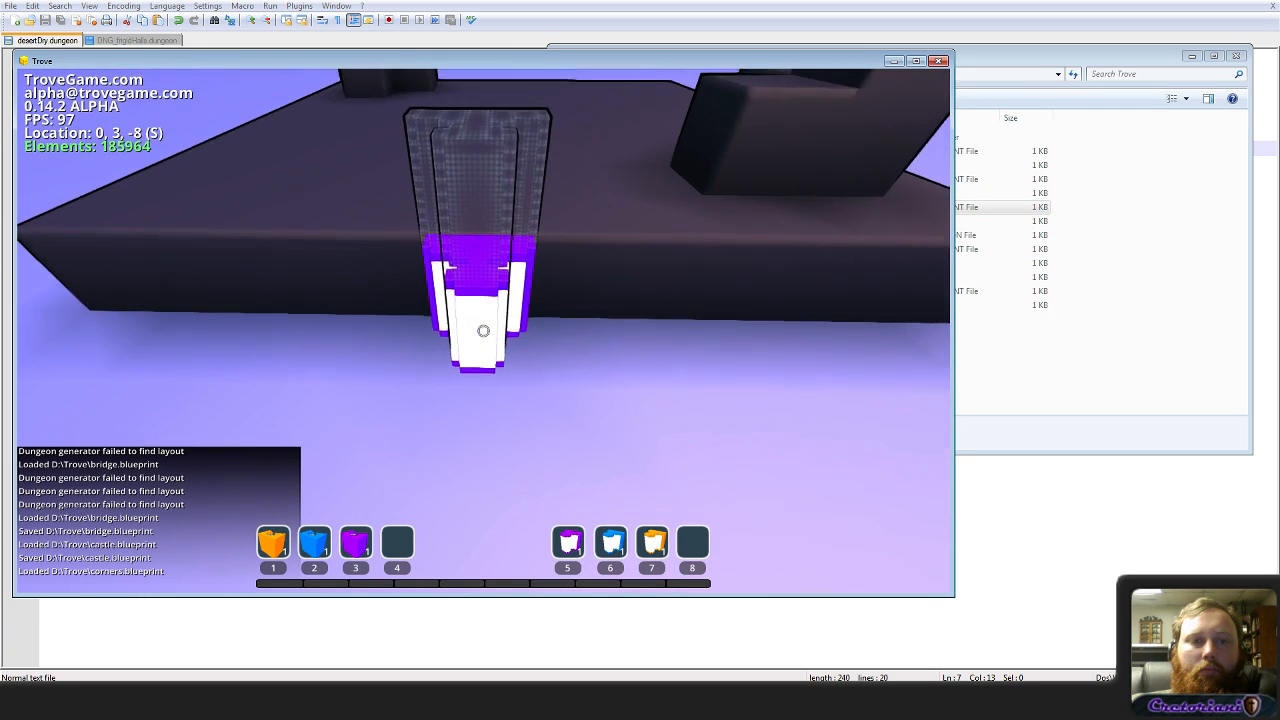
pyautogui.rightClick(483, 330)
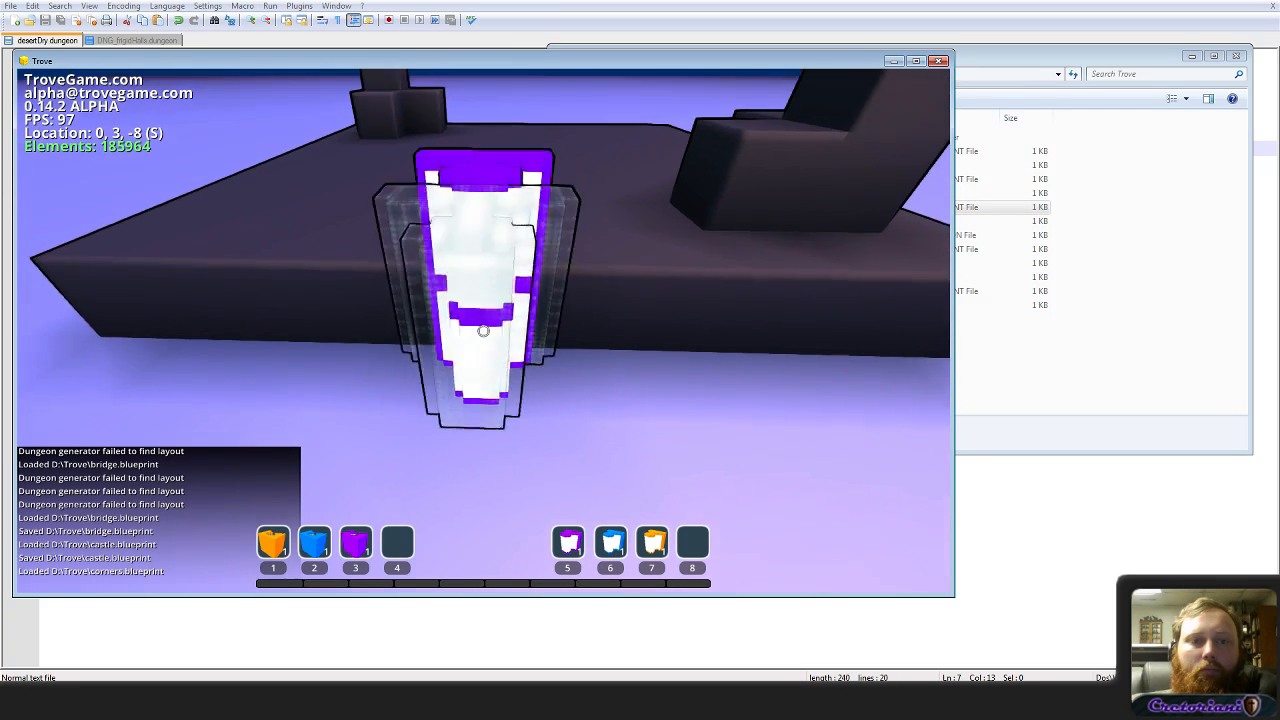
pyautogui.click(483, 330)
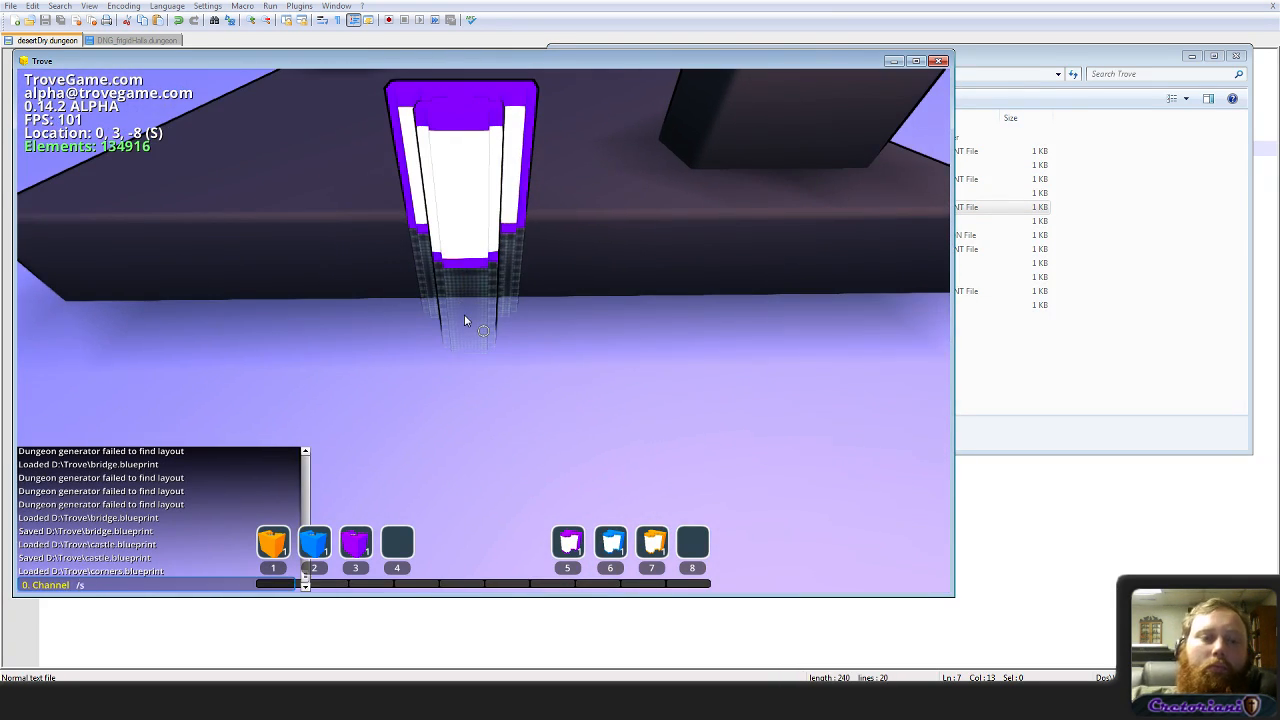
pyautogui.press('Escape')
# Step: Load walls.blueprint and raise its near orange-and-white connector by one block
pyautogui.click(1163, 369)
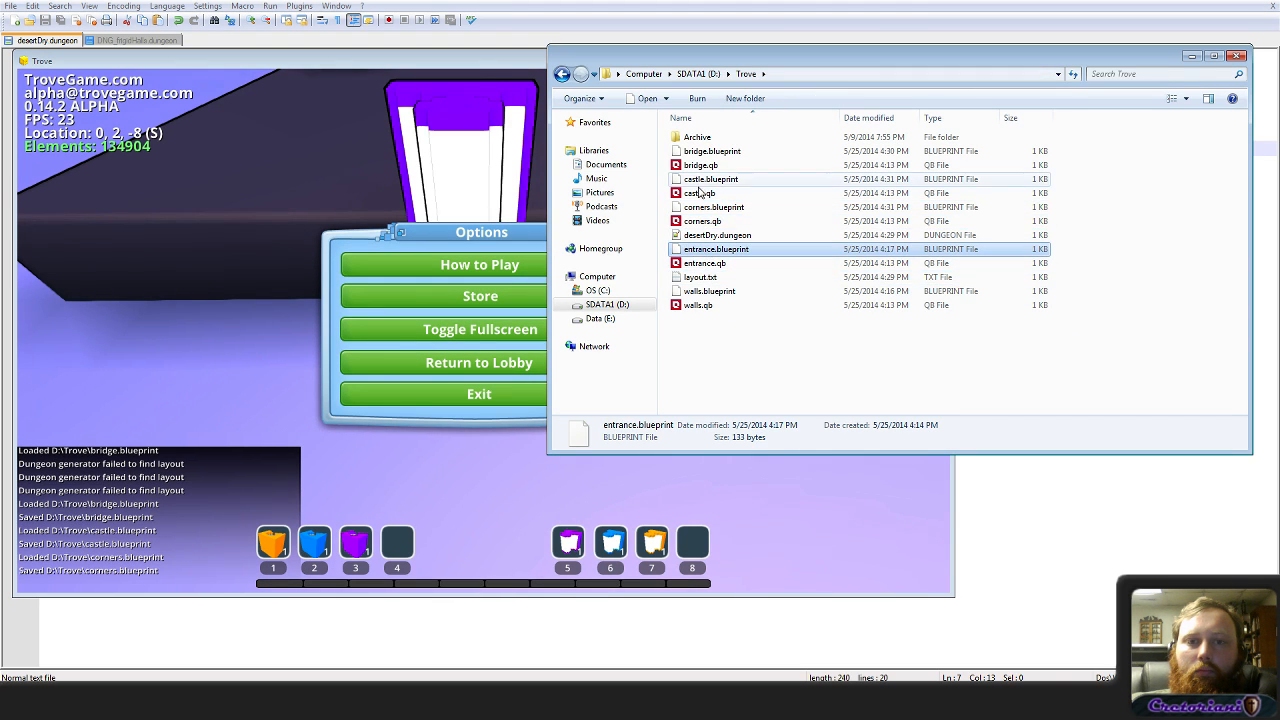
pyautogui.click(390, 57)
pyautogui.press('Escape')
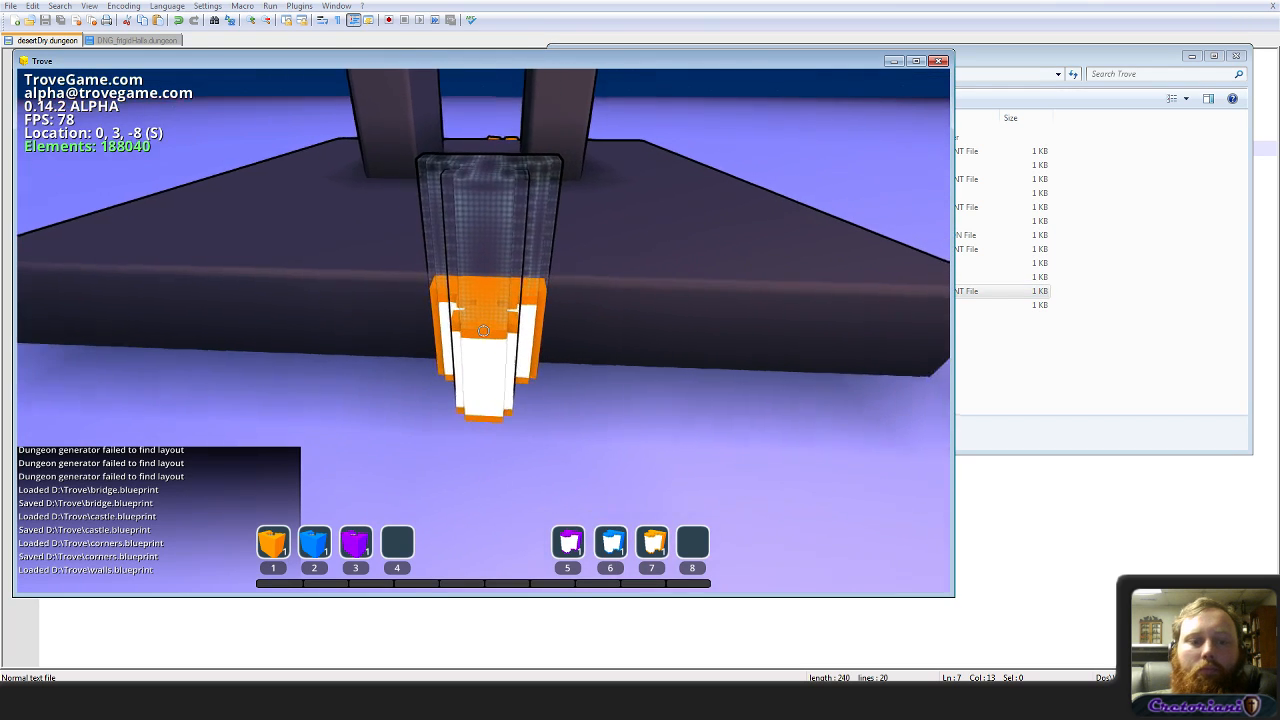
pyautogui.press('d')
pyautogui.rightClick(483, 330)
pyautogui.click(483, 330)
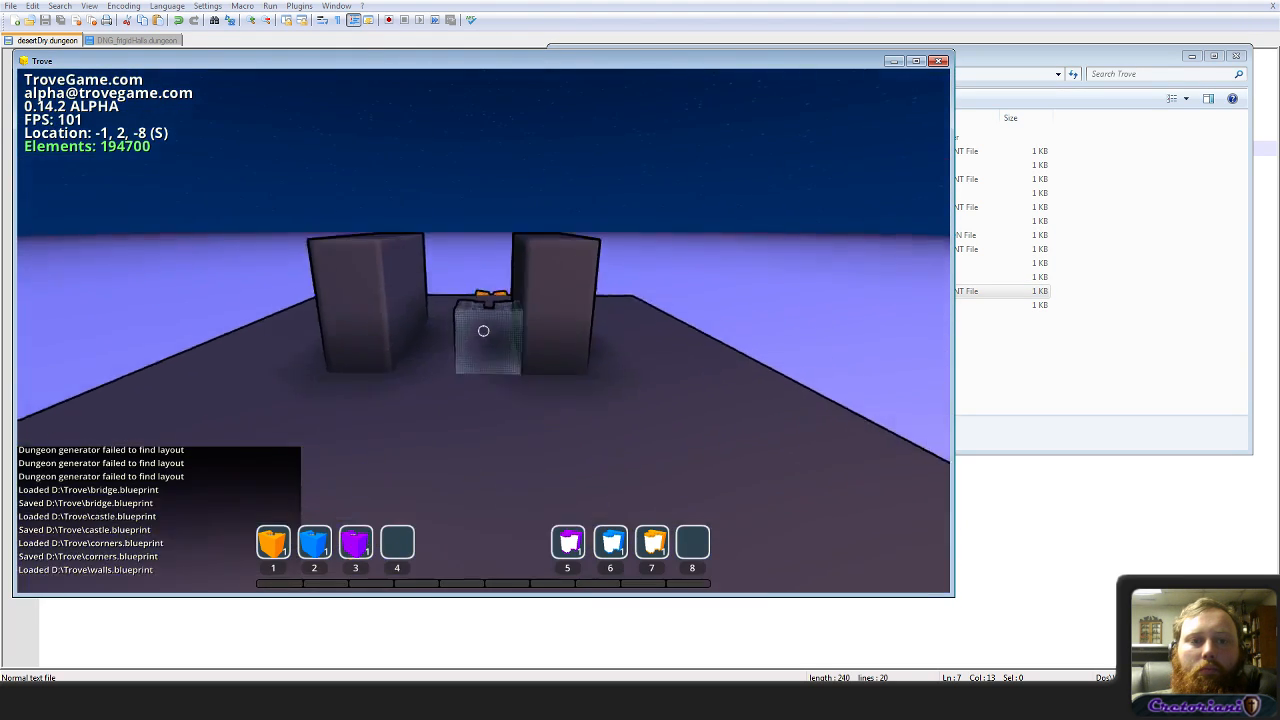
# Step: Raise the solid orange connector on the opposite edge of the walls piece by one block and save walls.blueprint
pyautogui.press('w')
pyautogui.press('space')
pyautogui.click(483, 330)
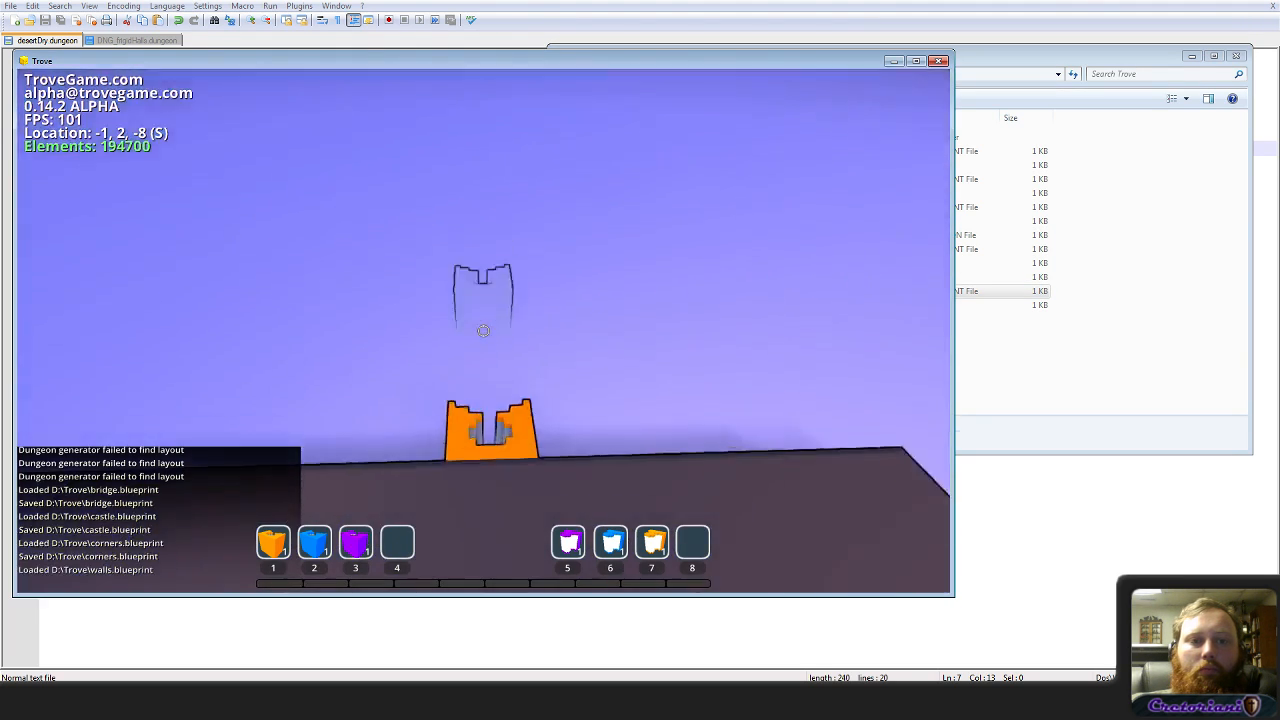
pyautogui.press('d')
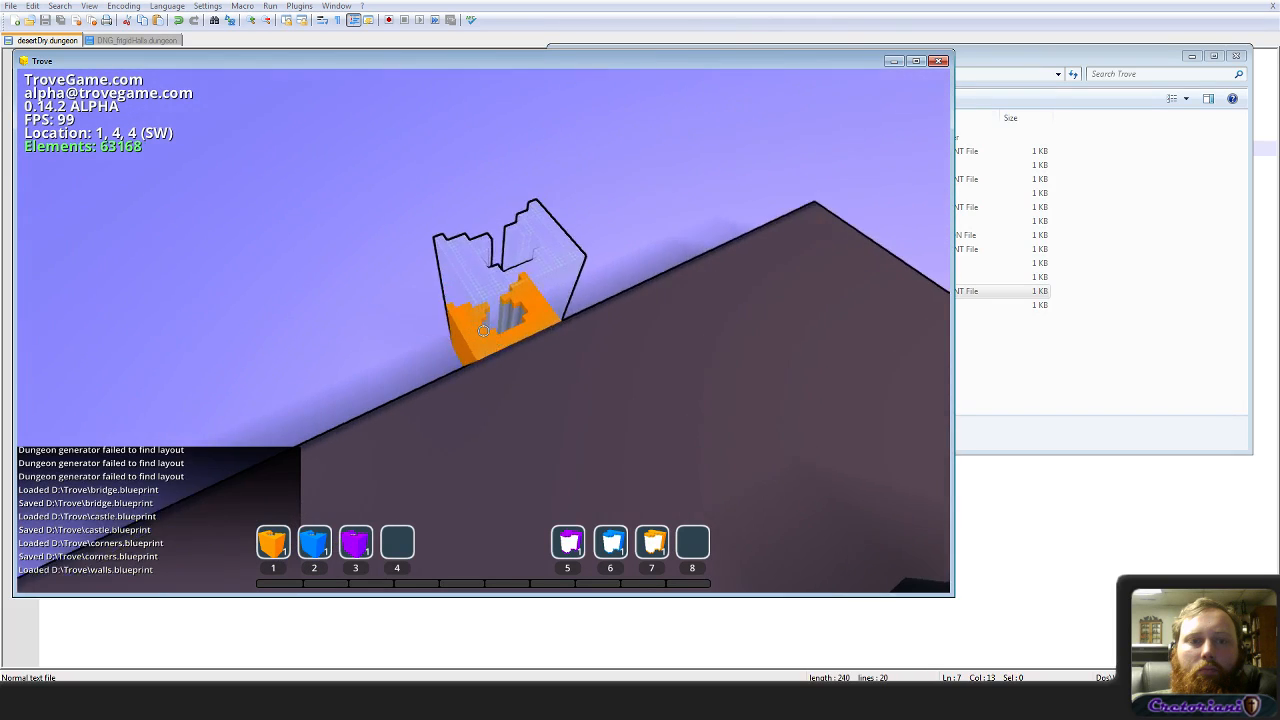
pyautogui.rightClick(483, 330)
pyautogui.press('a')
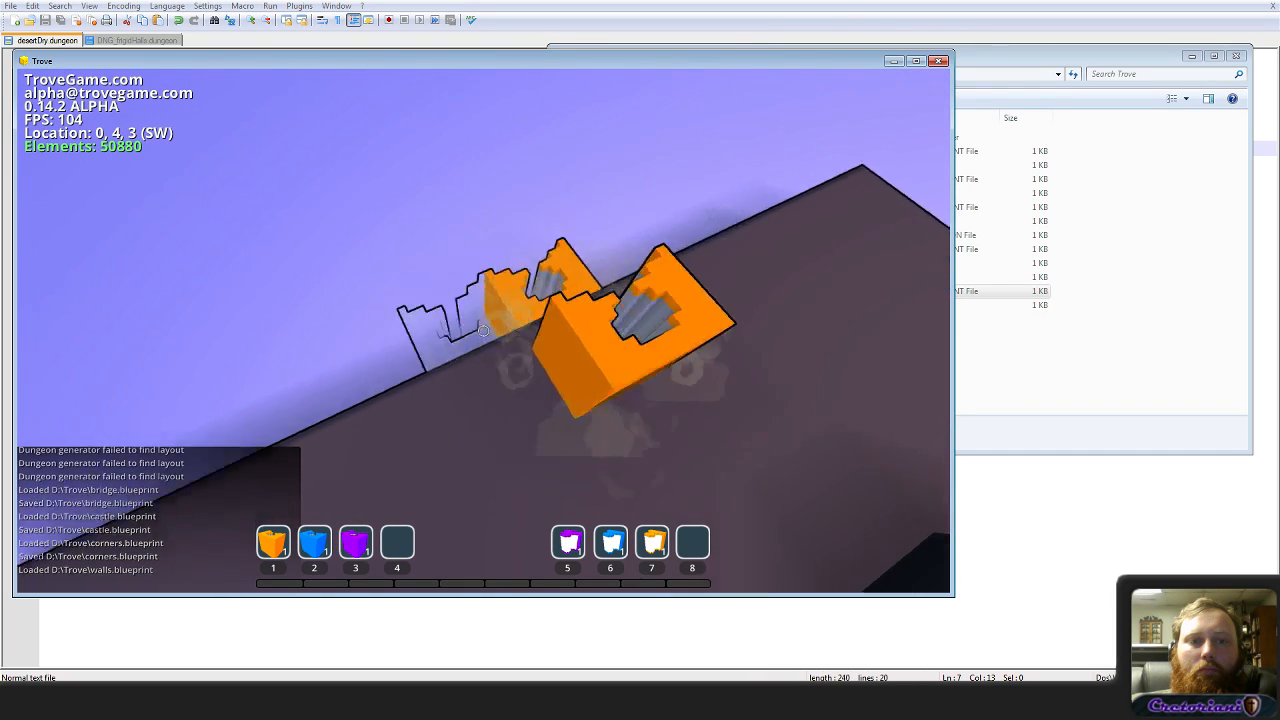
pyautogui.click(483, 330)
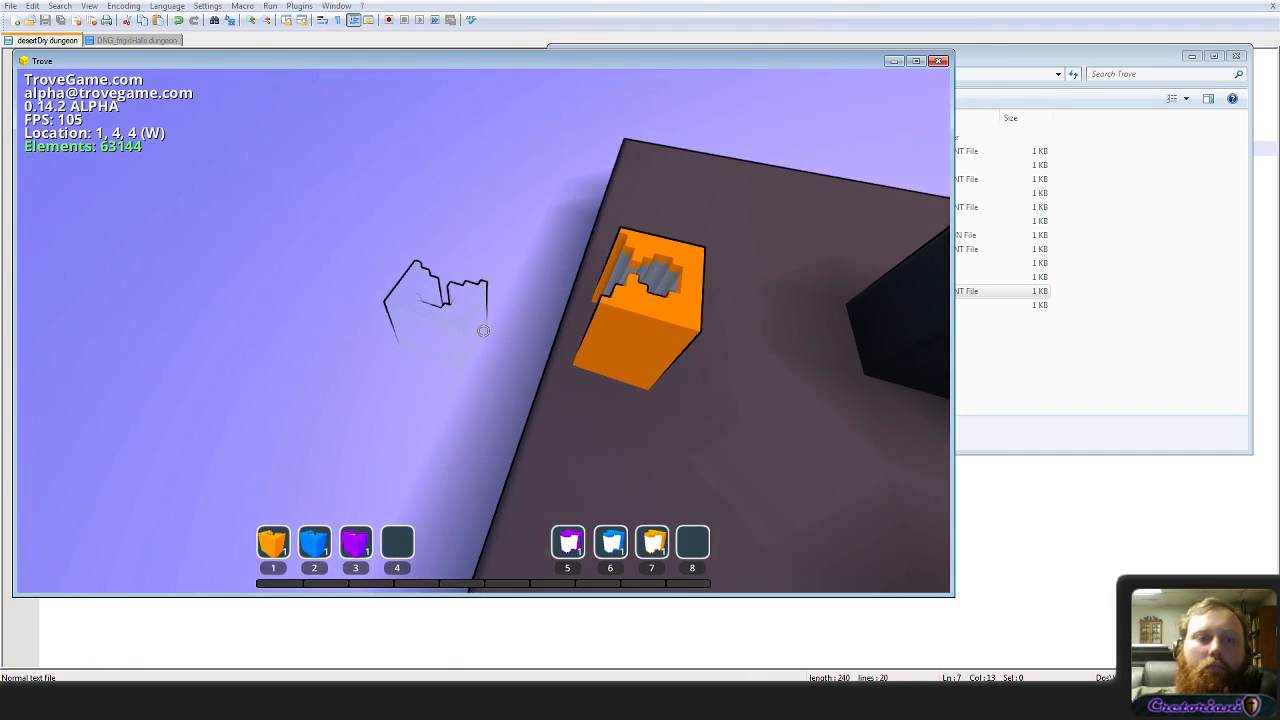
pyautogui.press('Return')
pyautogui.write('/s')
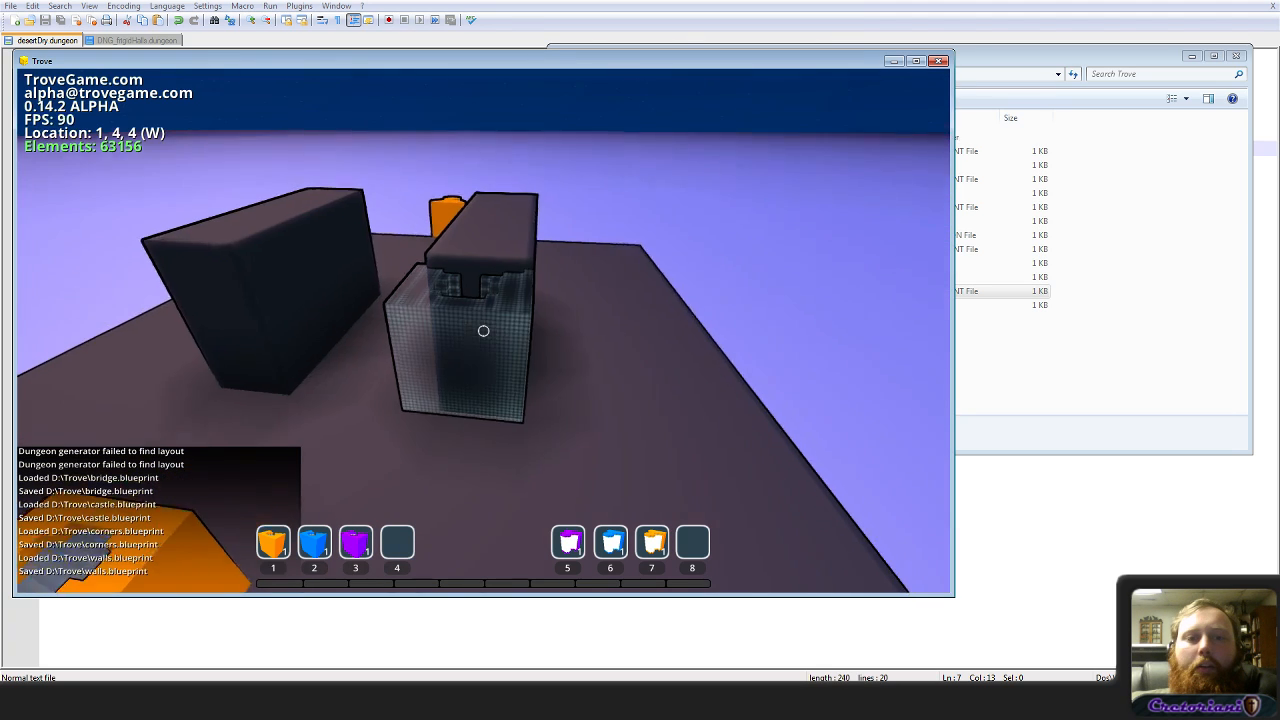
# Step: Load entrance.blueprint from the D:\Trove folder and raise its purple connector by one block
pyautogui.press('space')
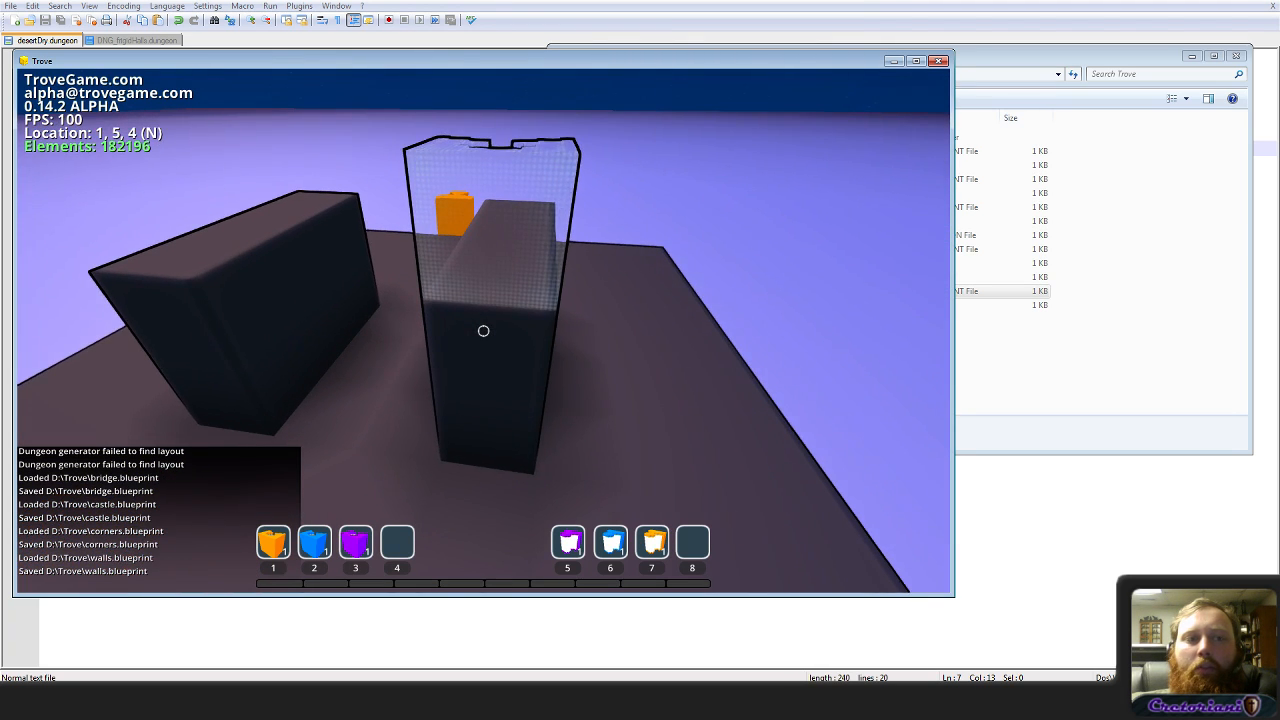
pyautogui.press('Escape')
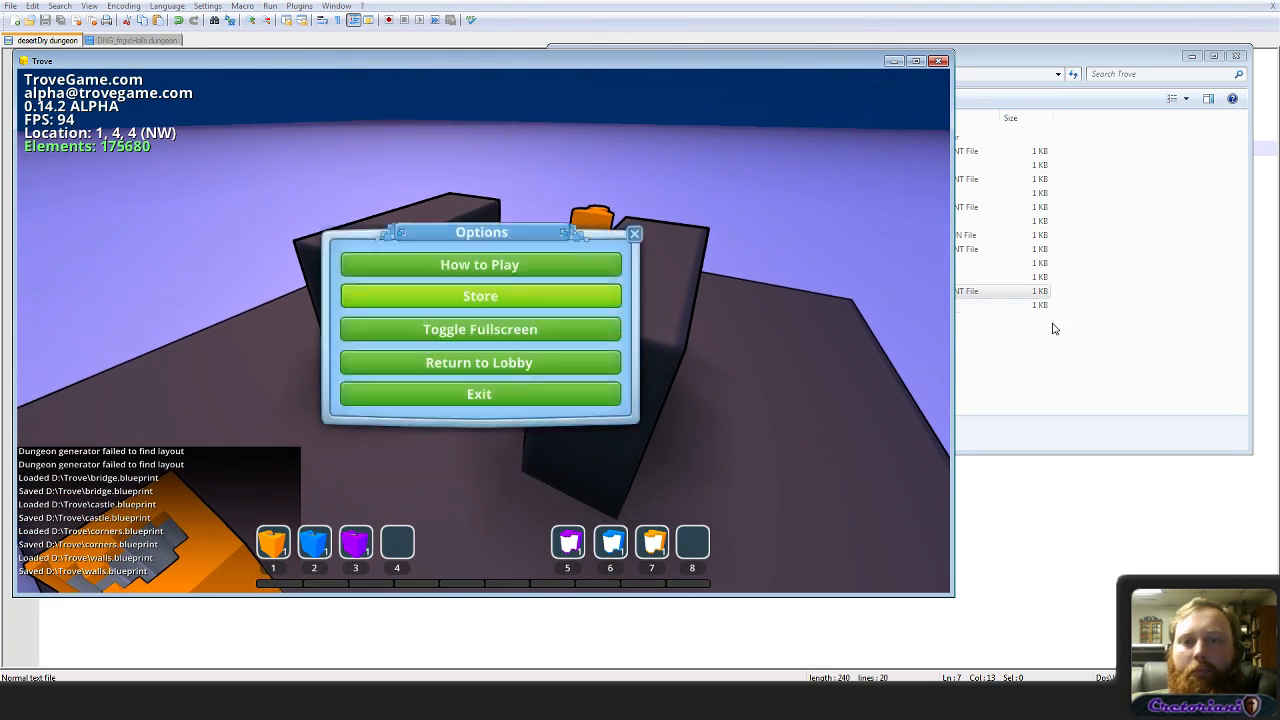
pyautogui.click(1052, 328)
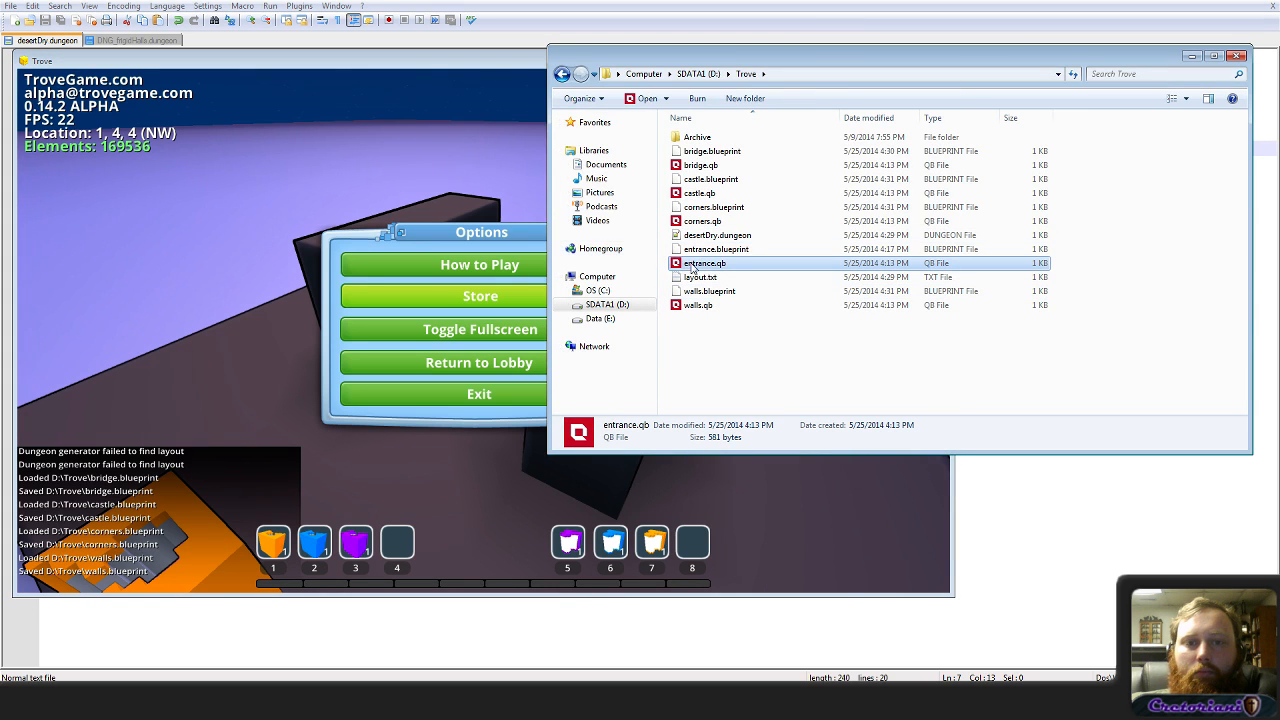
pyautogui.click(410, 92)
pyautogui.press('Escape')
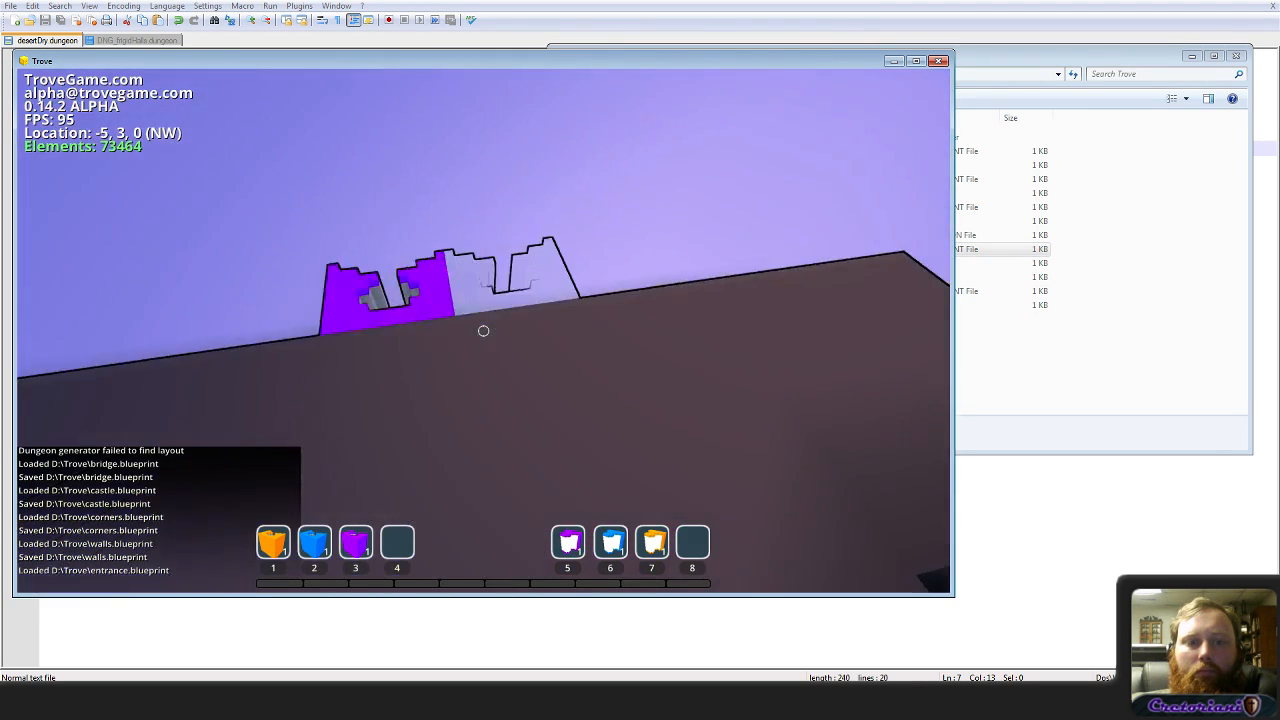
pyautogui.rightClick(483, 330)
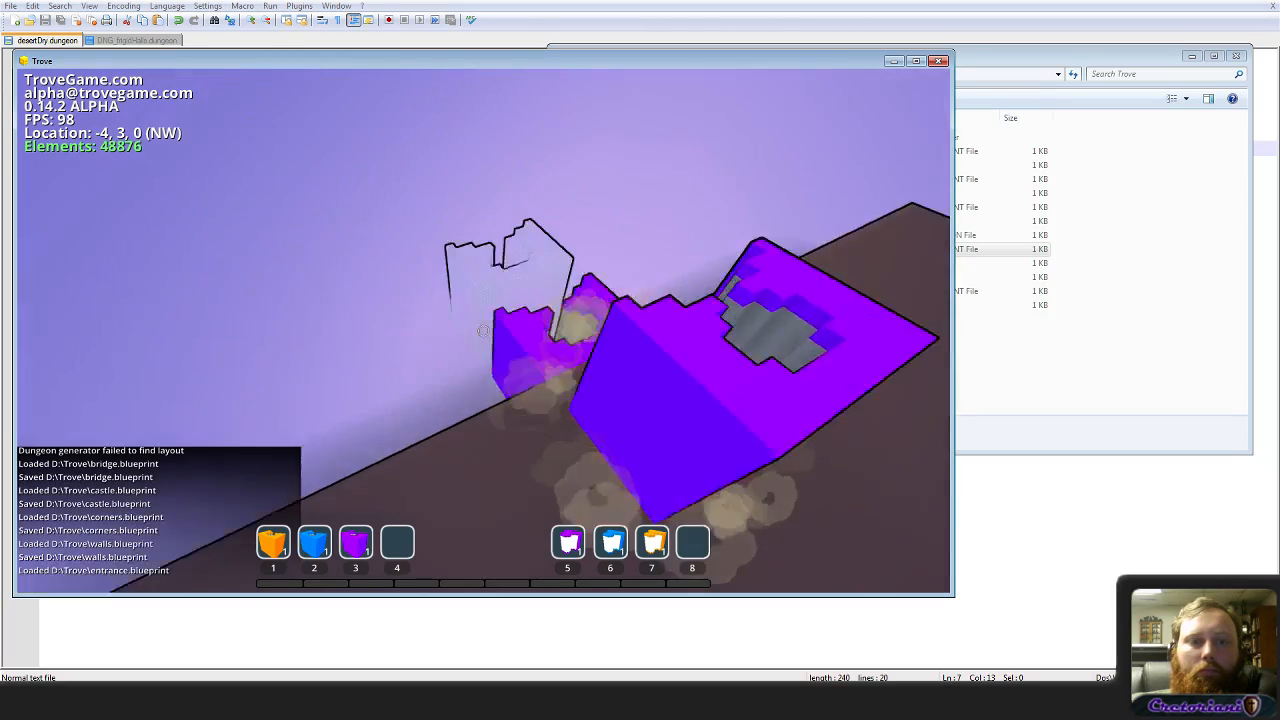
pyautogui.click(483, 330)
pyautogui.press('a')
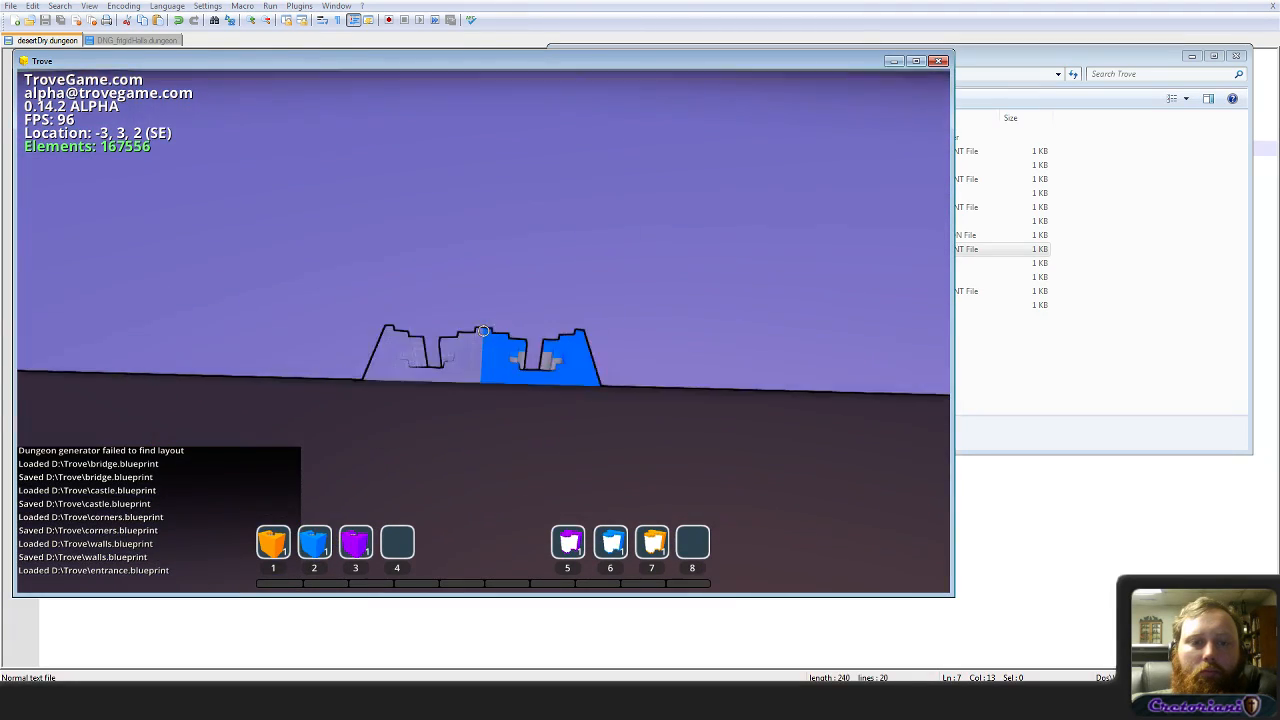
# Step: Raise the blue connector of the entrance piece by one block
pyautogui.rightClick(483, 330)
pyautogui.click(483, 330)
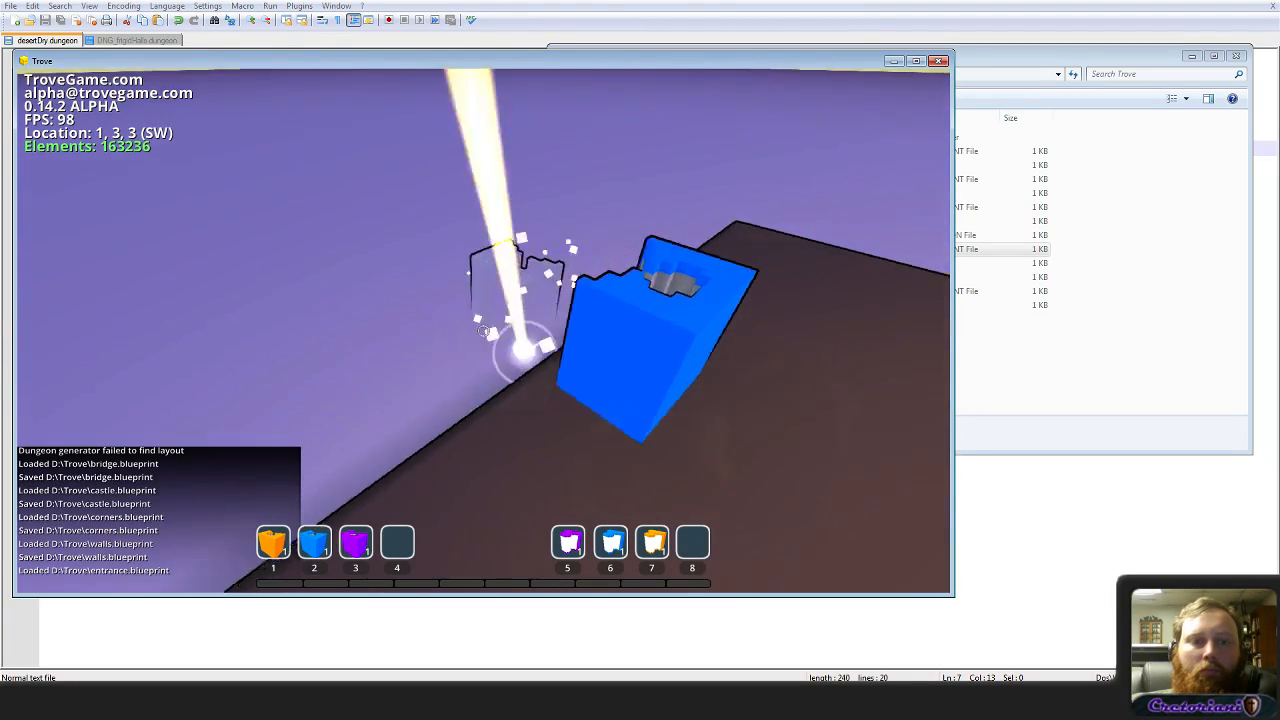
pyautogui.press('a')
pyautogui.press('a')
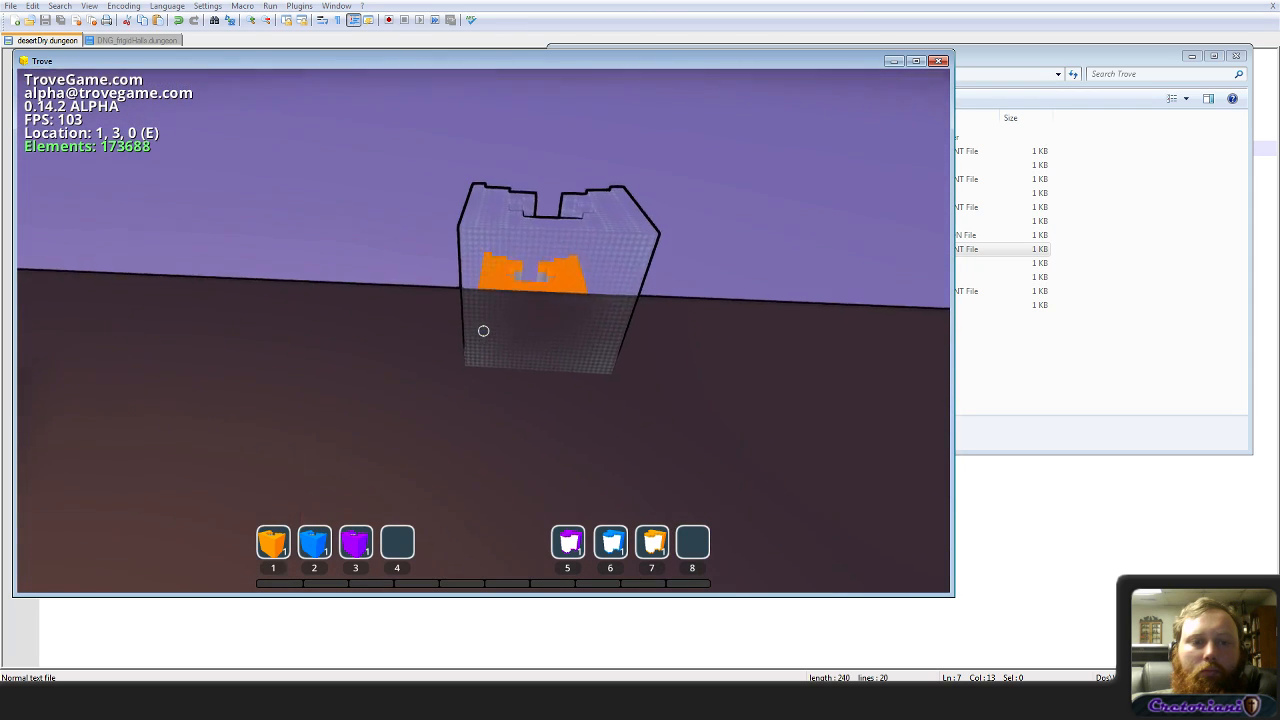
# Step: Raise the orange connector of the entrance piece by one block and save entrance.blueprint
pyautogui.rightClick(483, 330)
pyautogui.press('w')
pyautogui.press('space')
pyautogui.click(483, 330)
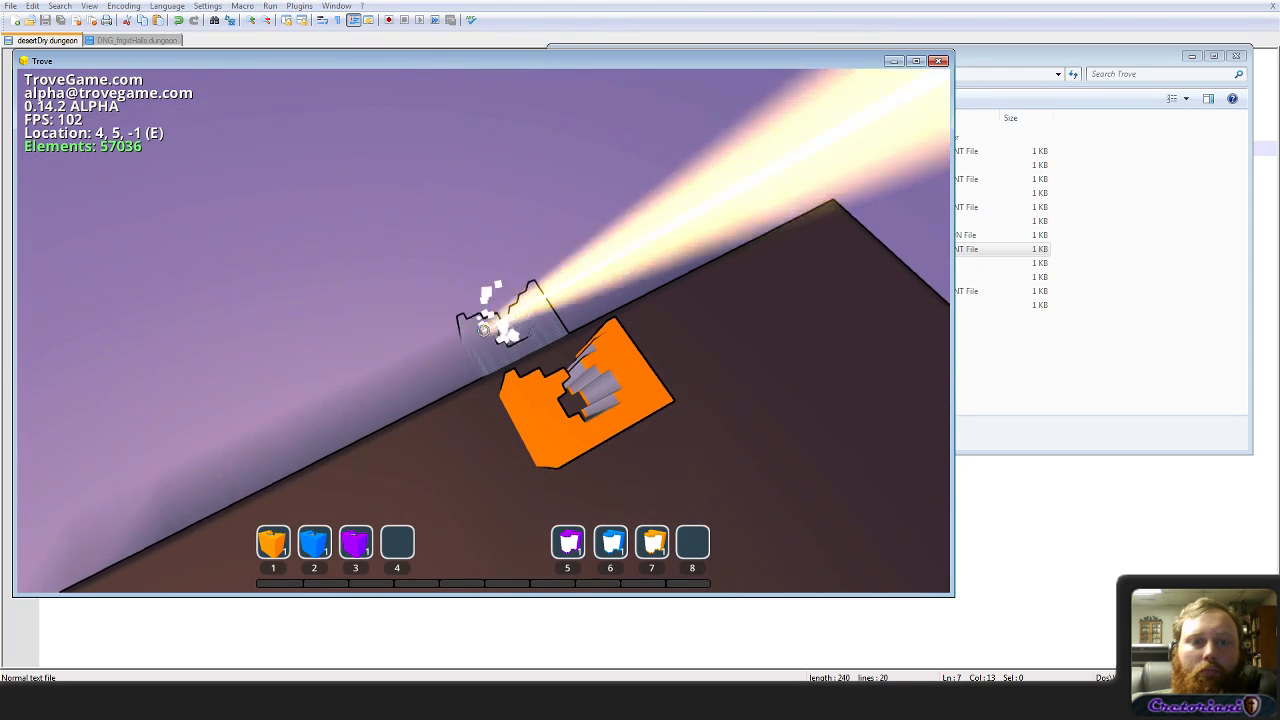
pyautogui.press('Return')
pyautogui.write('/s')
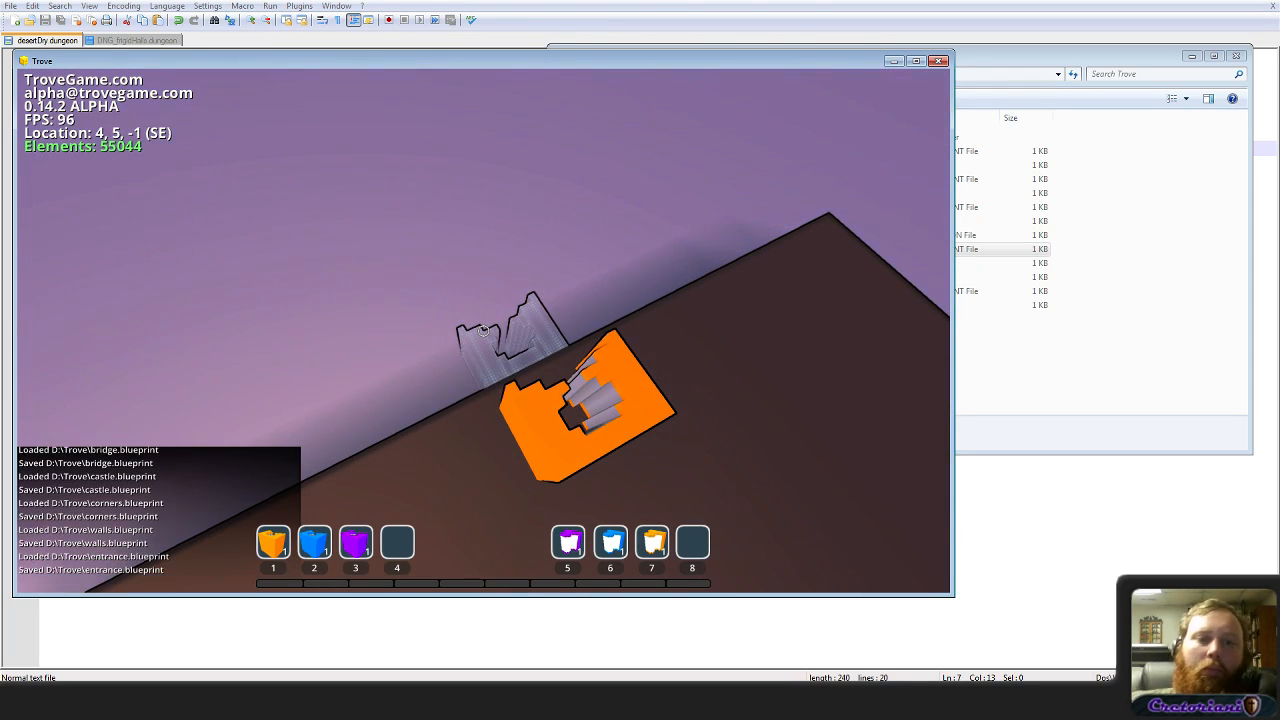
pyautogui.press('Tab')
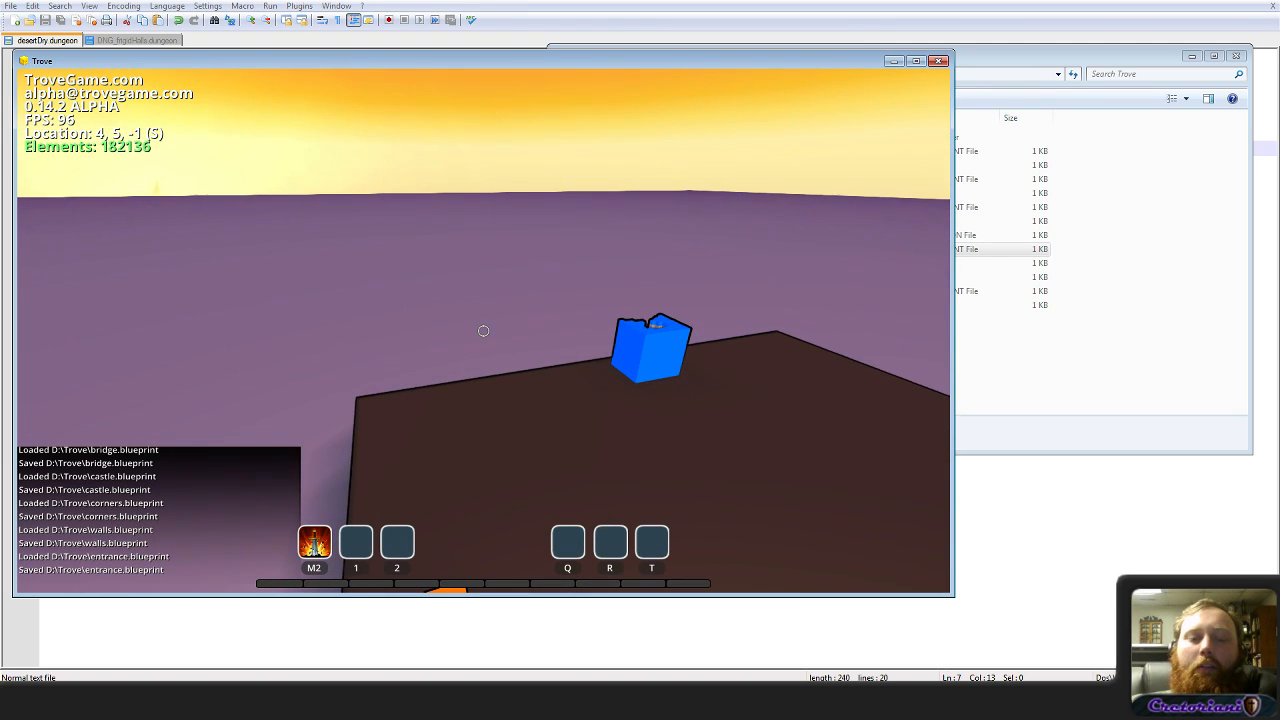
# Step: Generate the dungeon in the game world from desertDry.dungeon in the D:\Trove folder
pyautogui.press('Escape')
pyautogui.click(980, 350)
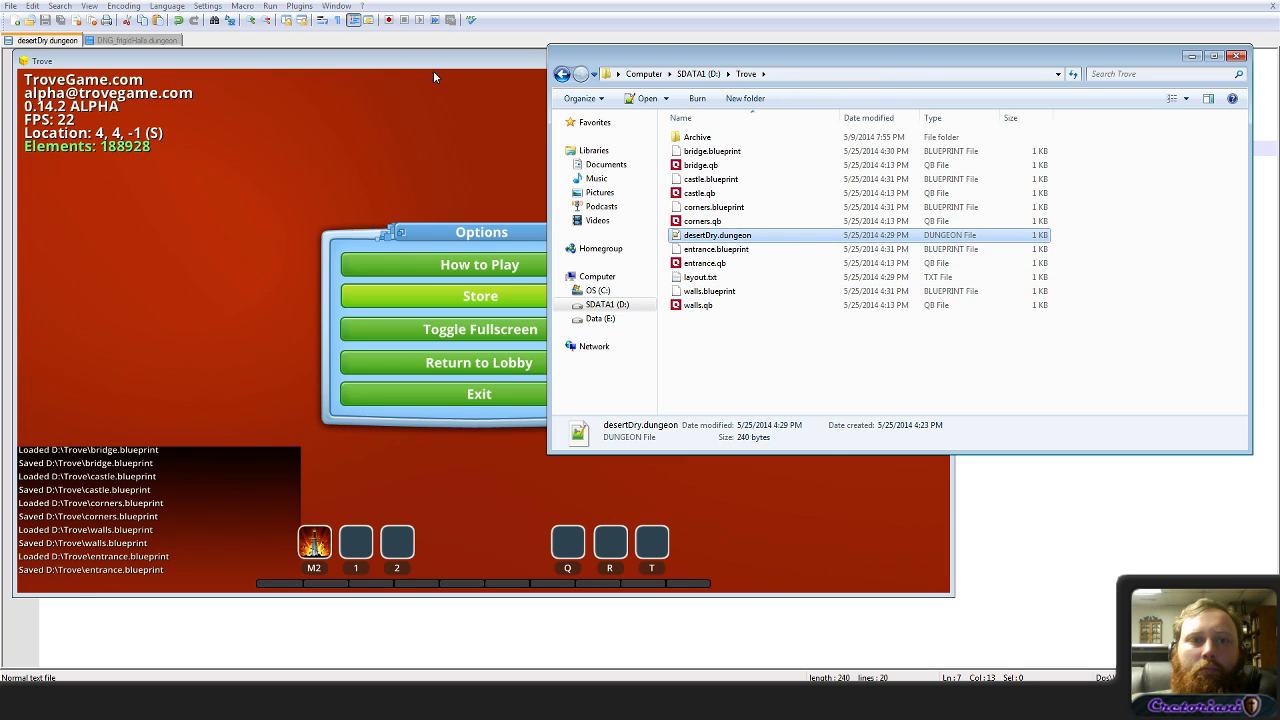
pyautogui.click(433, 76)
pyautogui.press('Escape')
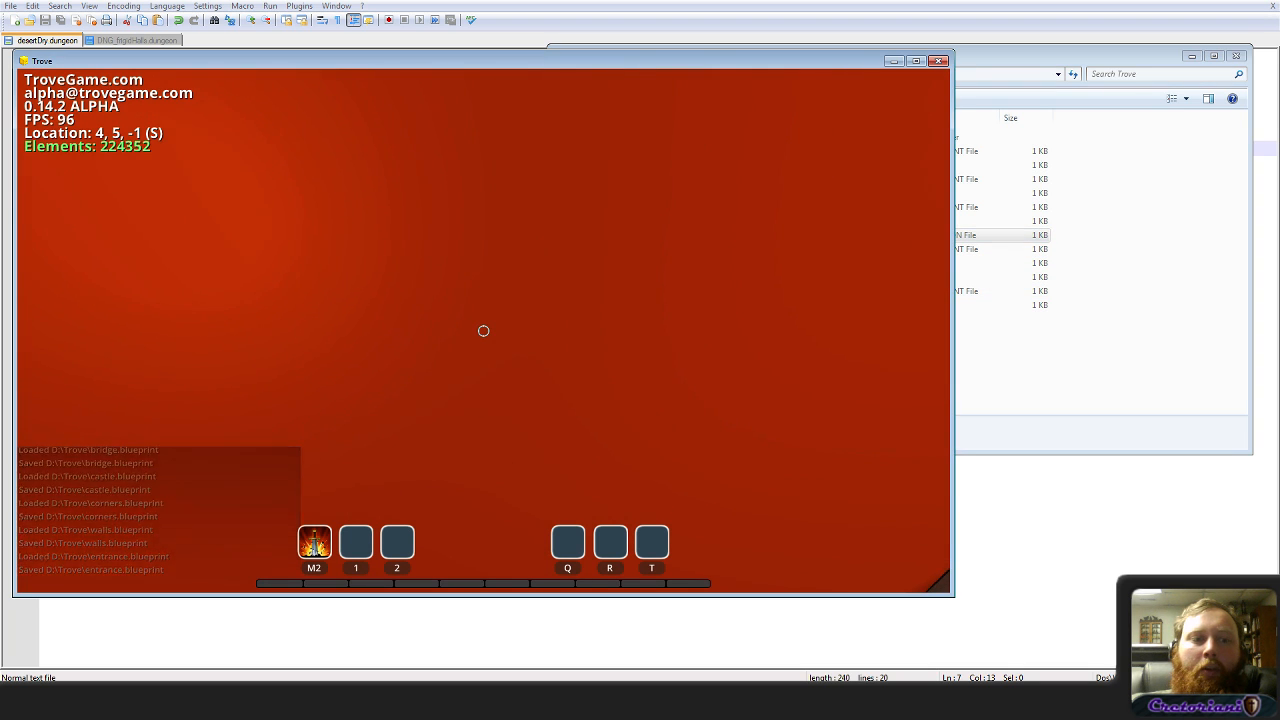
# Step: Fly above the generated dungeon and examine how its walls, castle, corners, bridge and entrance pieces connect
pyautogui.press('space')
pyautogui.press('space')
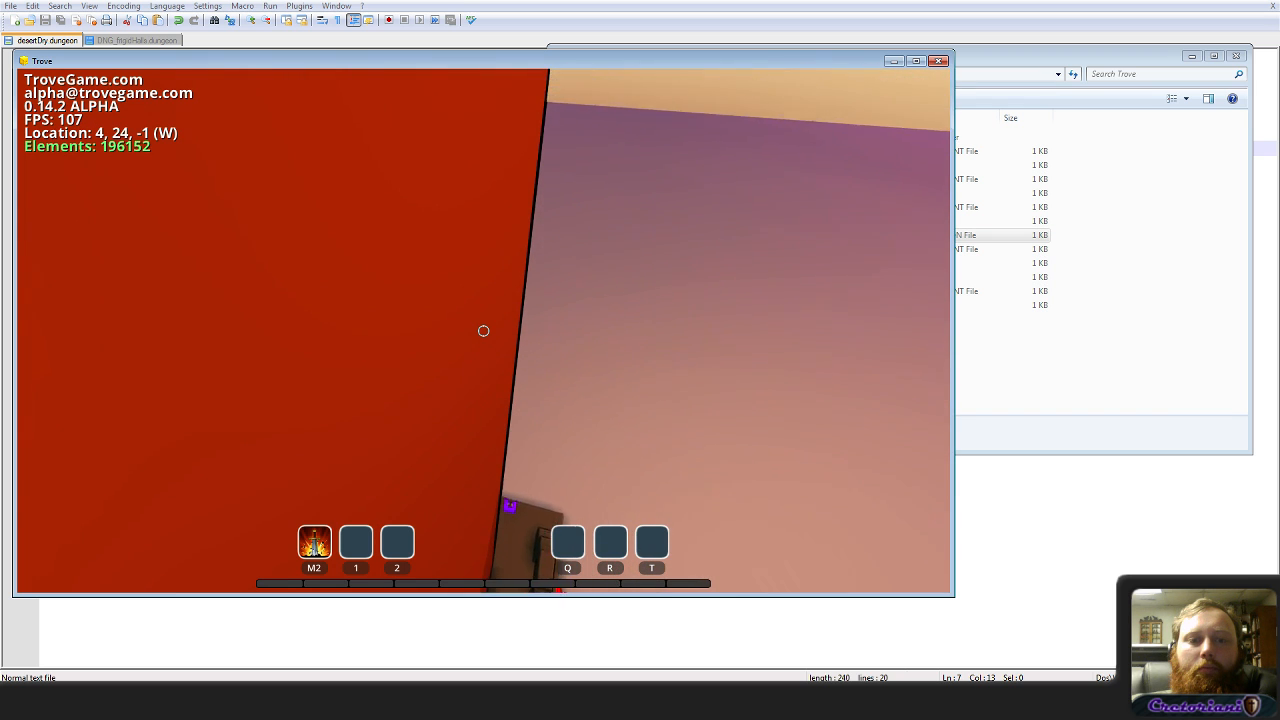
pyautogui.press('space')
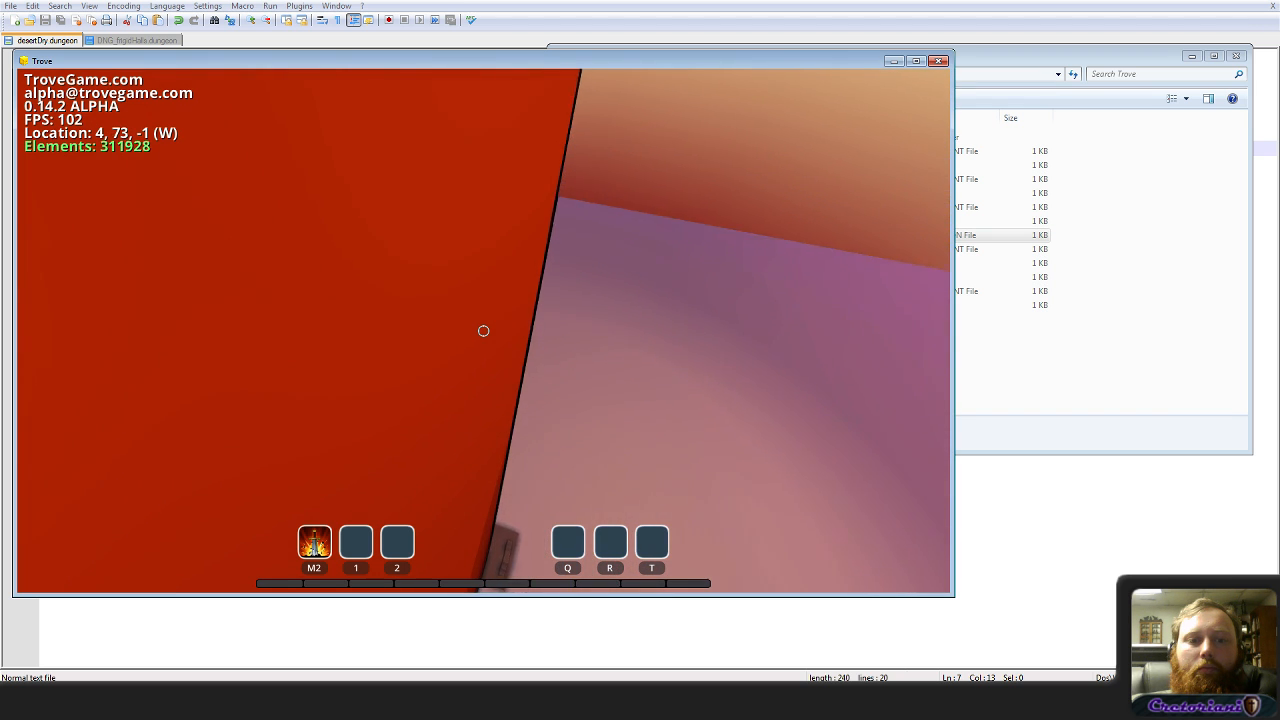
pyautogui.press('space')
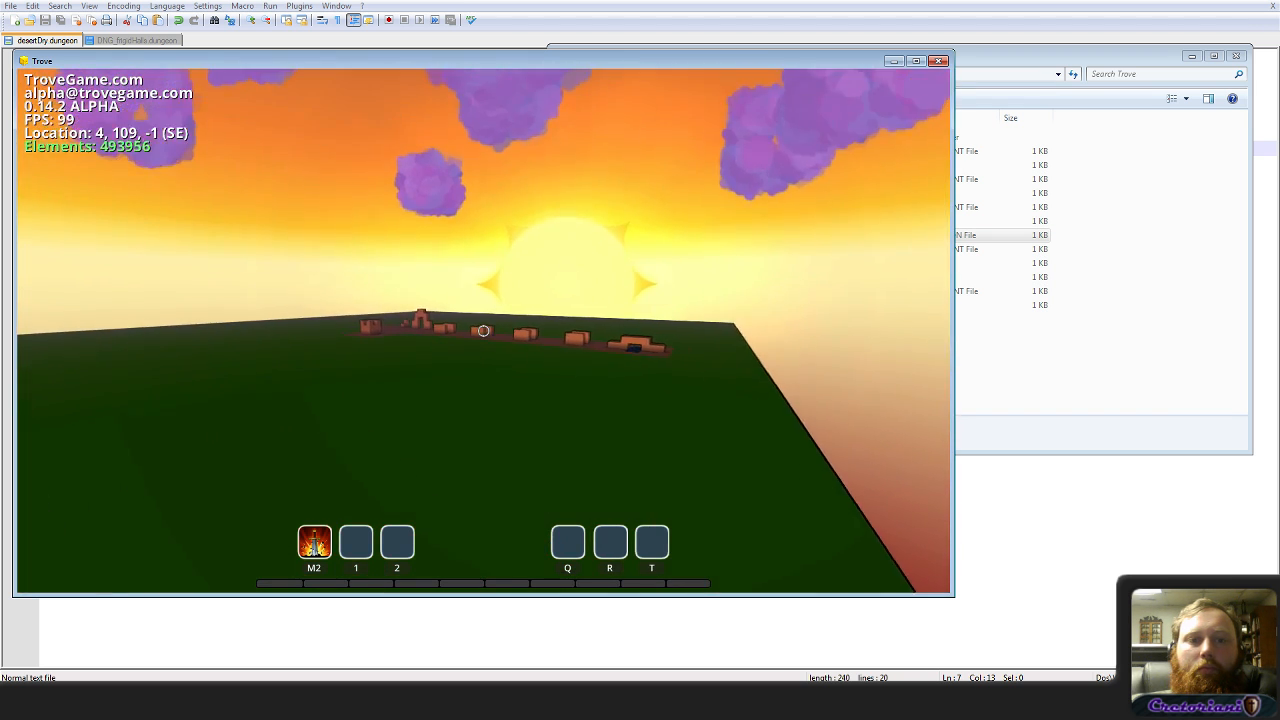
pyautogui.press('w')
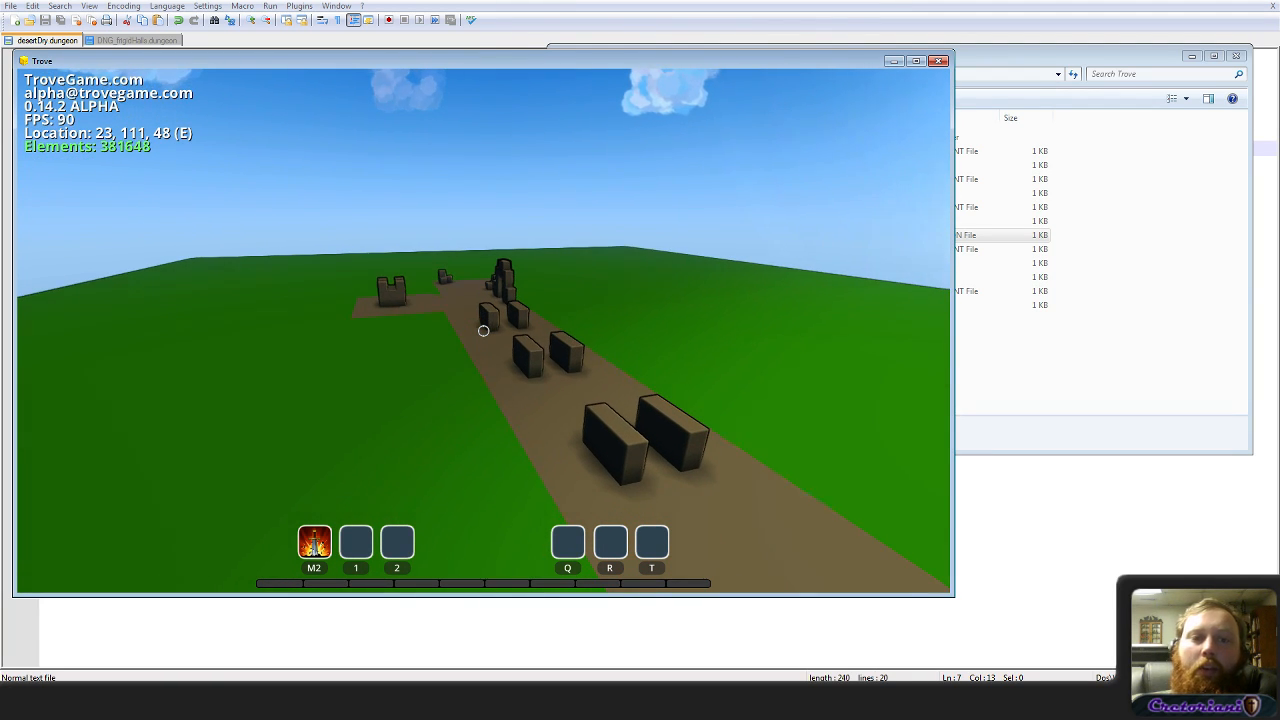
pyautogui.press('w')
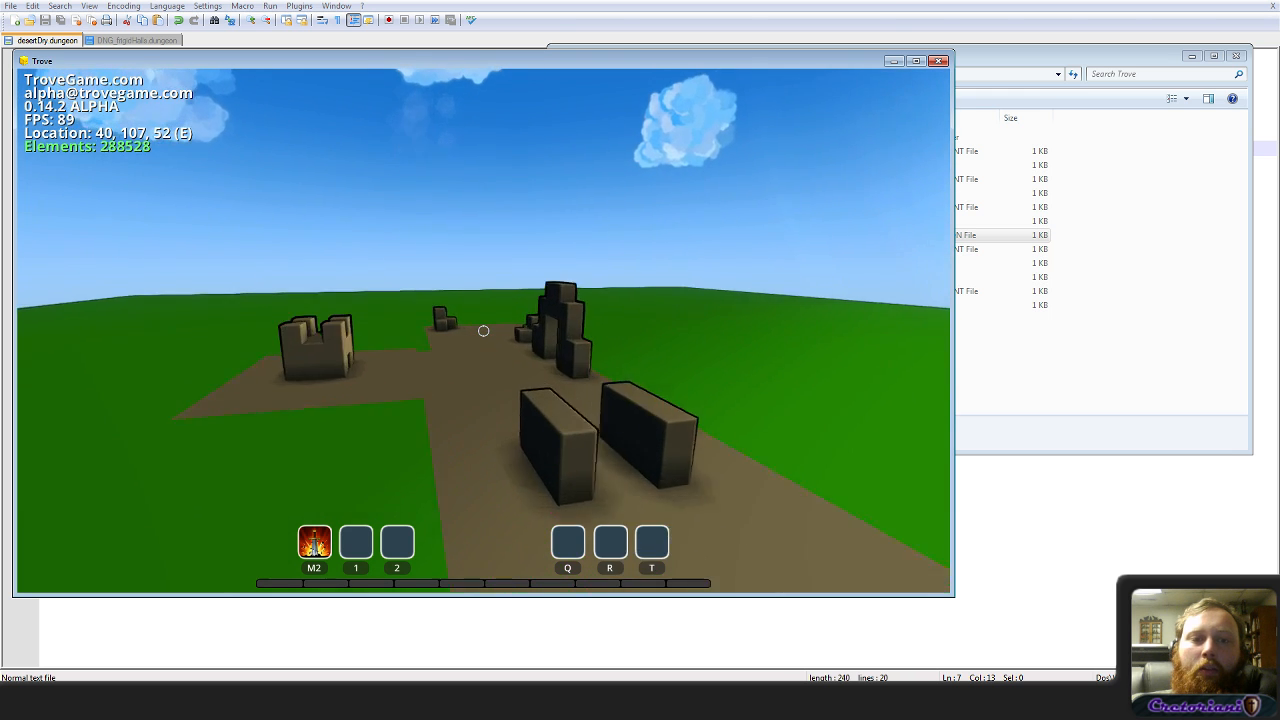
pyautogui.press('w')
pyautogui.press('space')
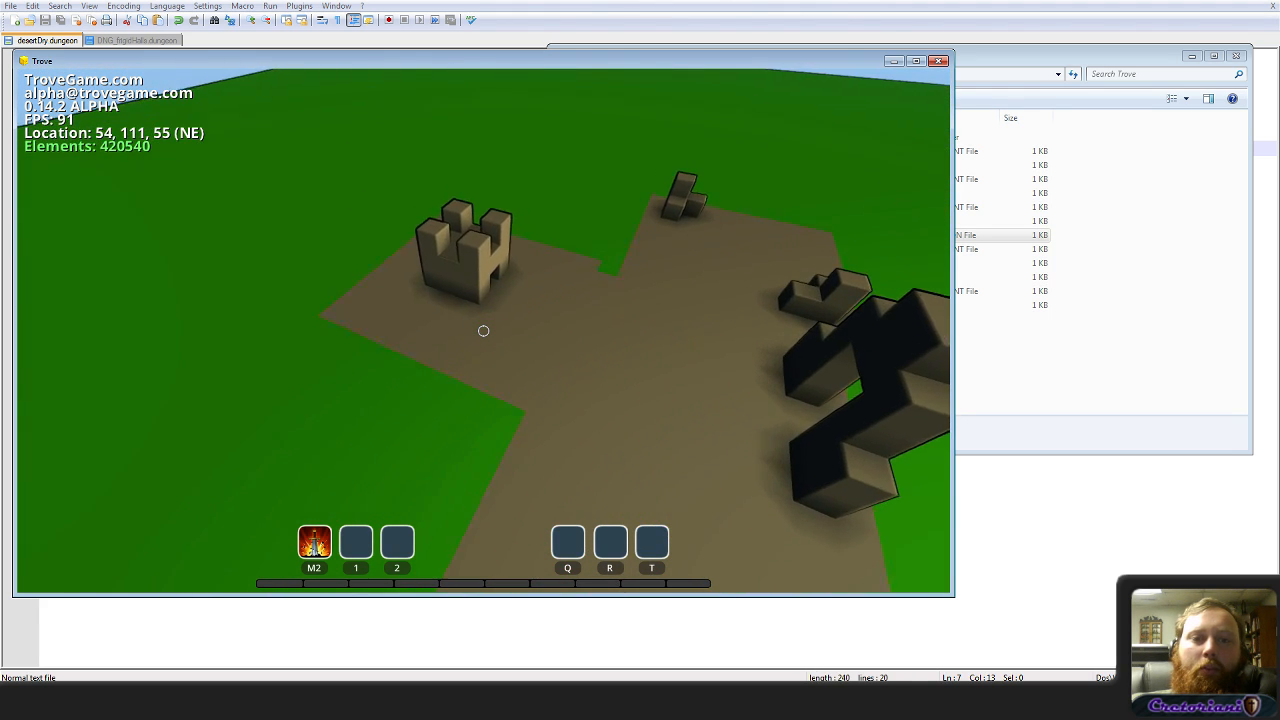
pyautogui.press('w')
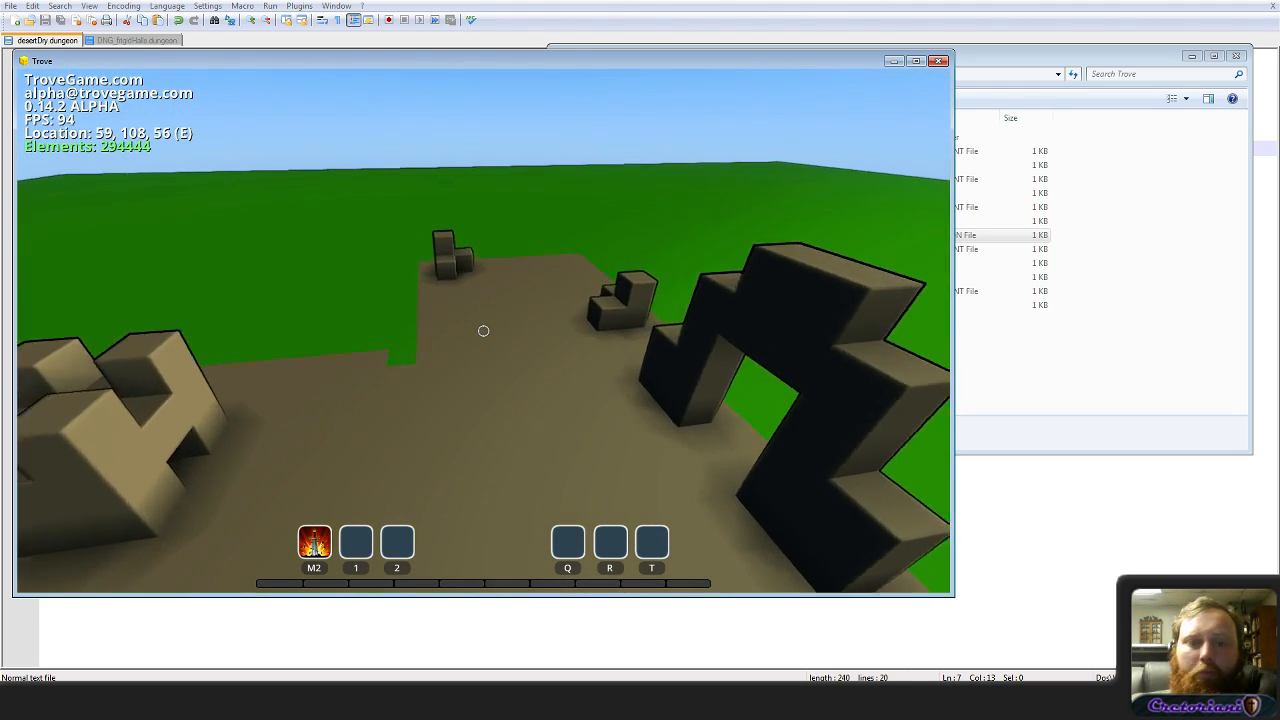
pyautogui.press('w')
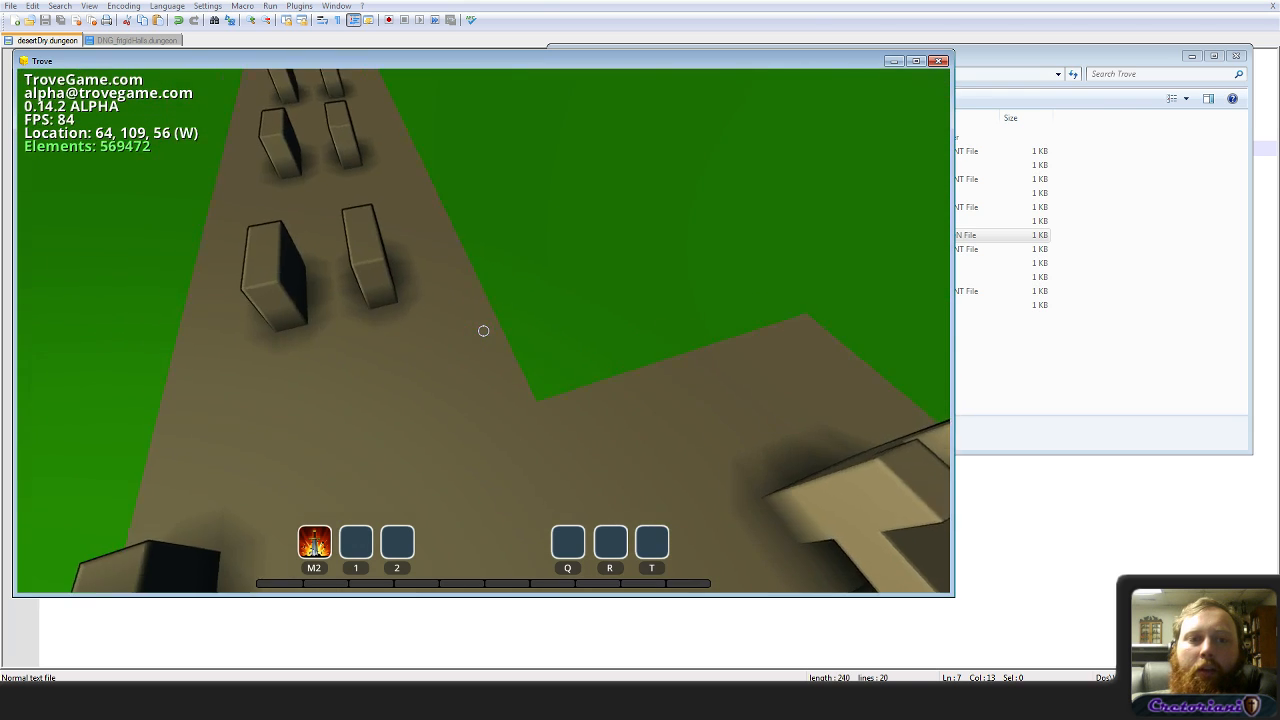
pyautogui.press('w')
pyautogui.press('space')
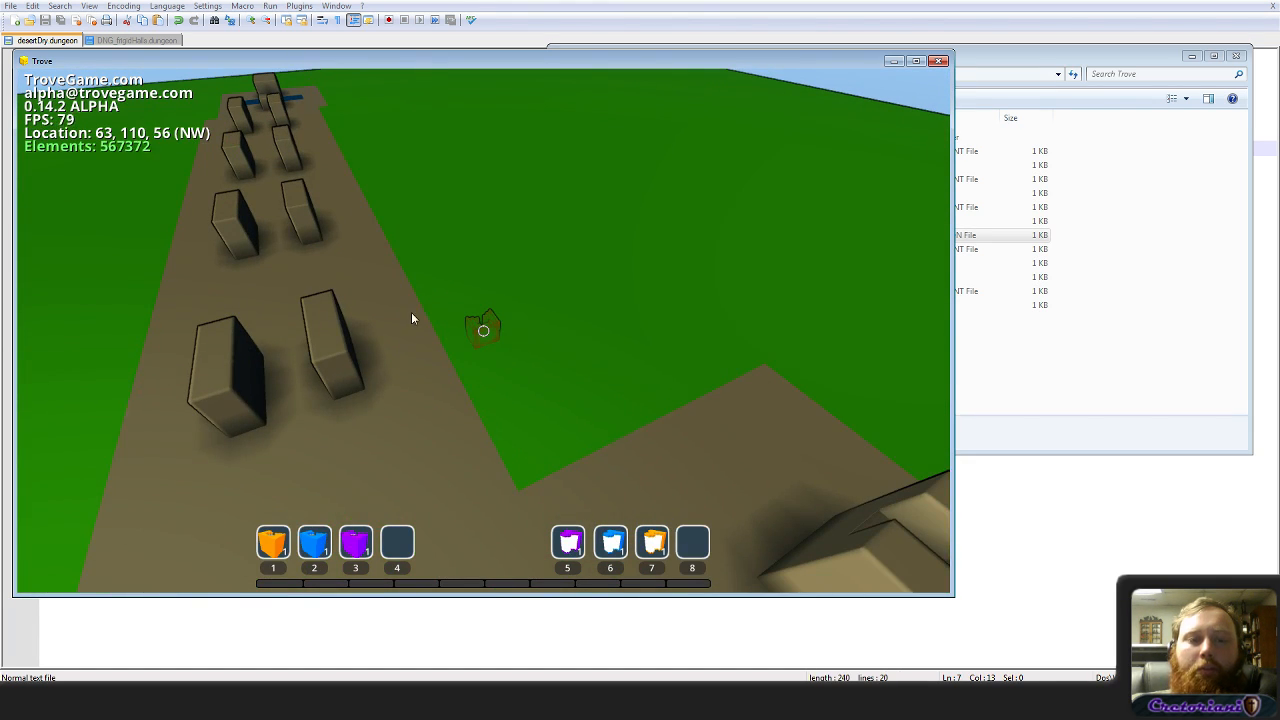
# Step: Equip the two dark-red GM blocks in slots 1 and 2 and place one on the path beside the nearest wall pair
pyautogui.press('i')
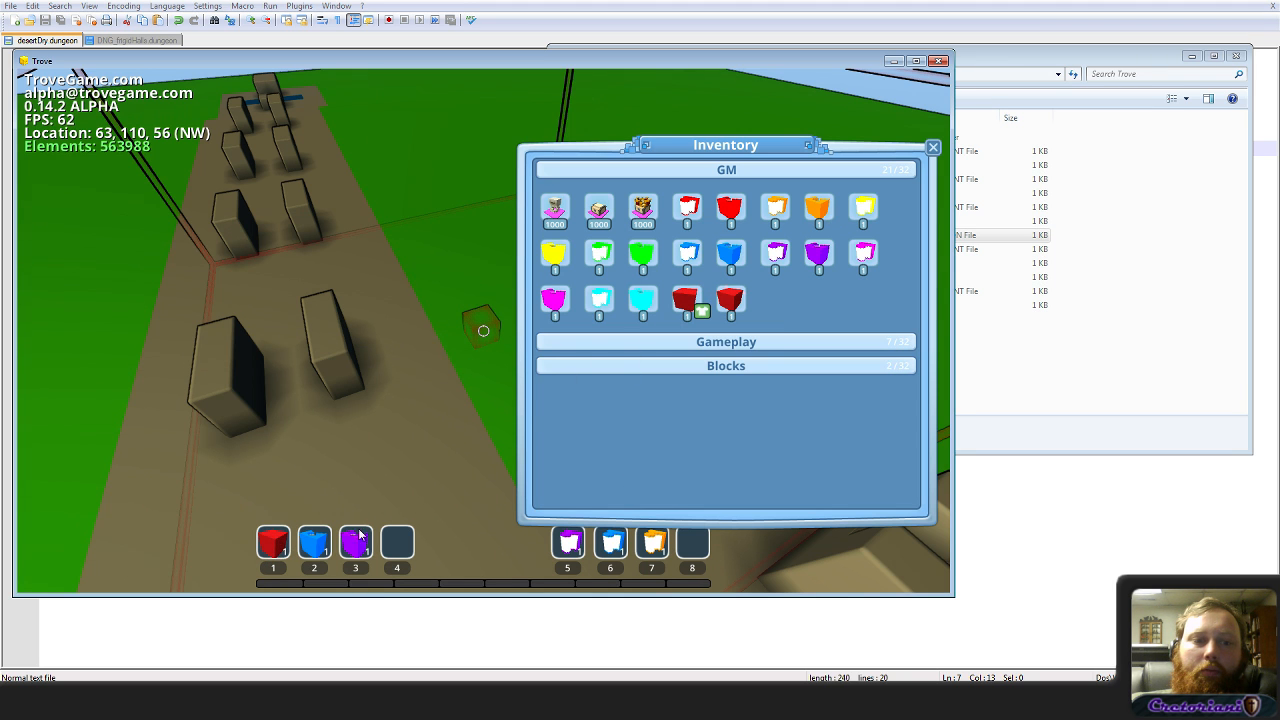
pyautogui.press('Escape')
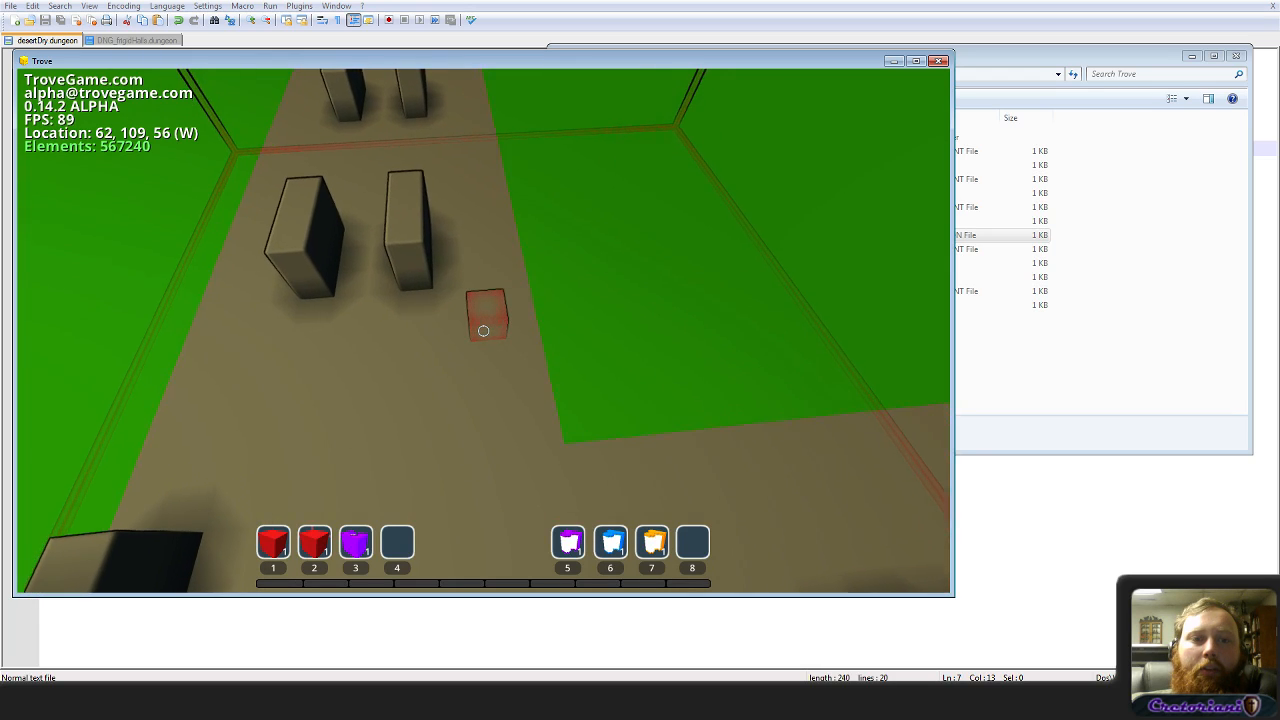
pyautogui.click(483, 330)
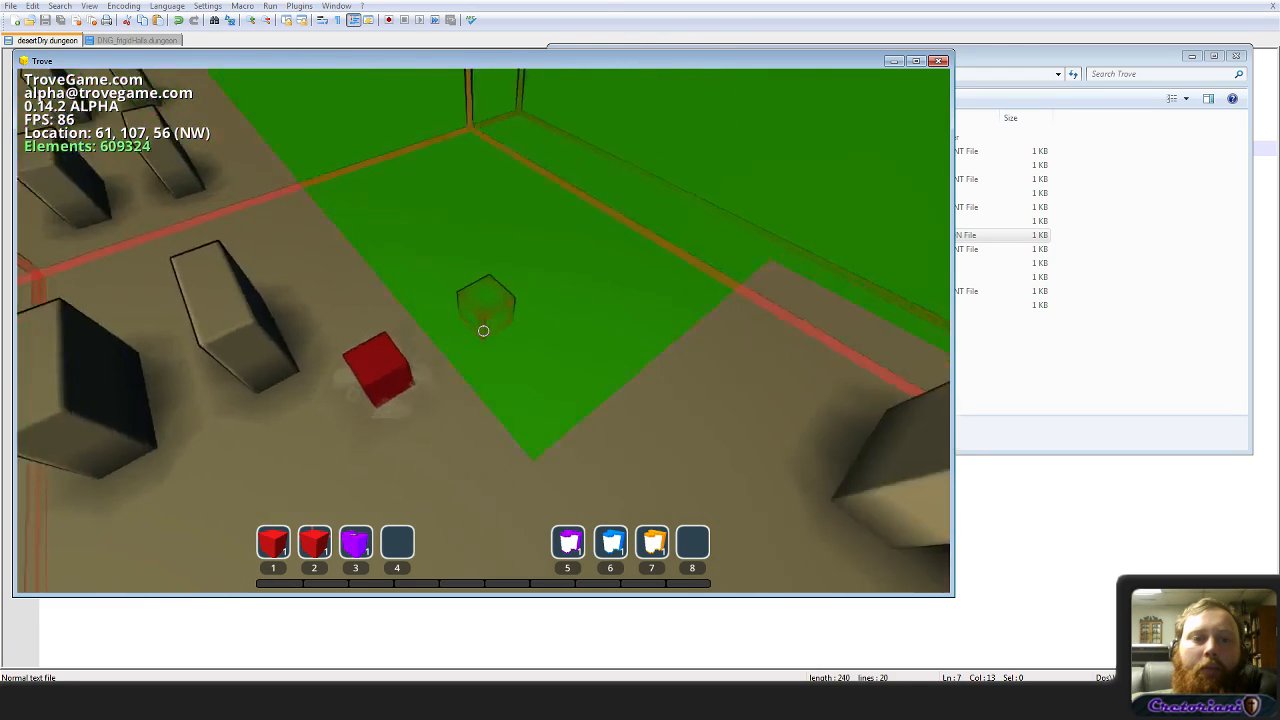
pyautogui.press('Tab')
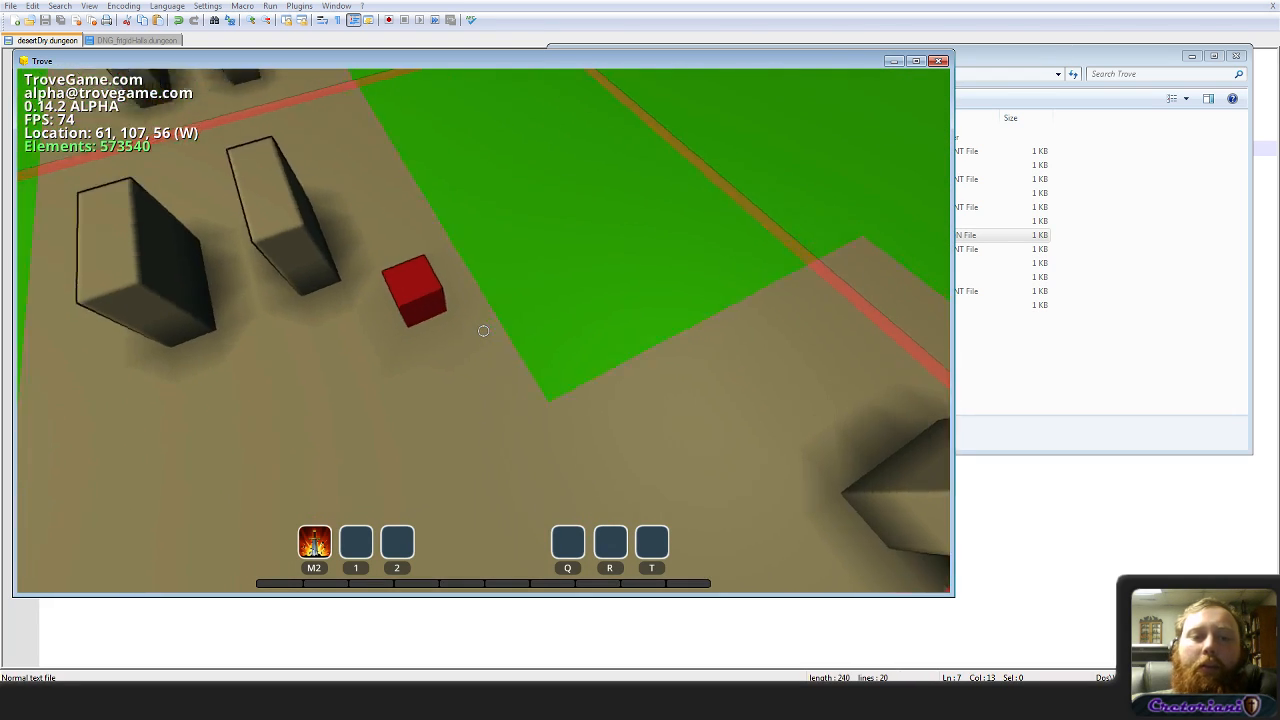
# Step: Place the second GM block on the dungeon floor near the castle and leave build mode
pyautogui.press('b')
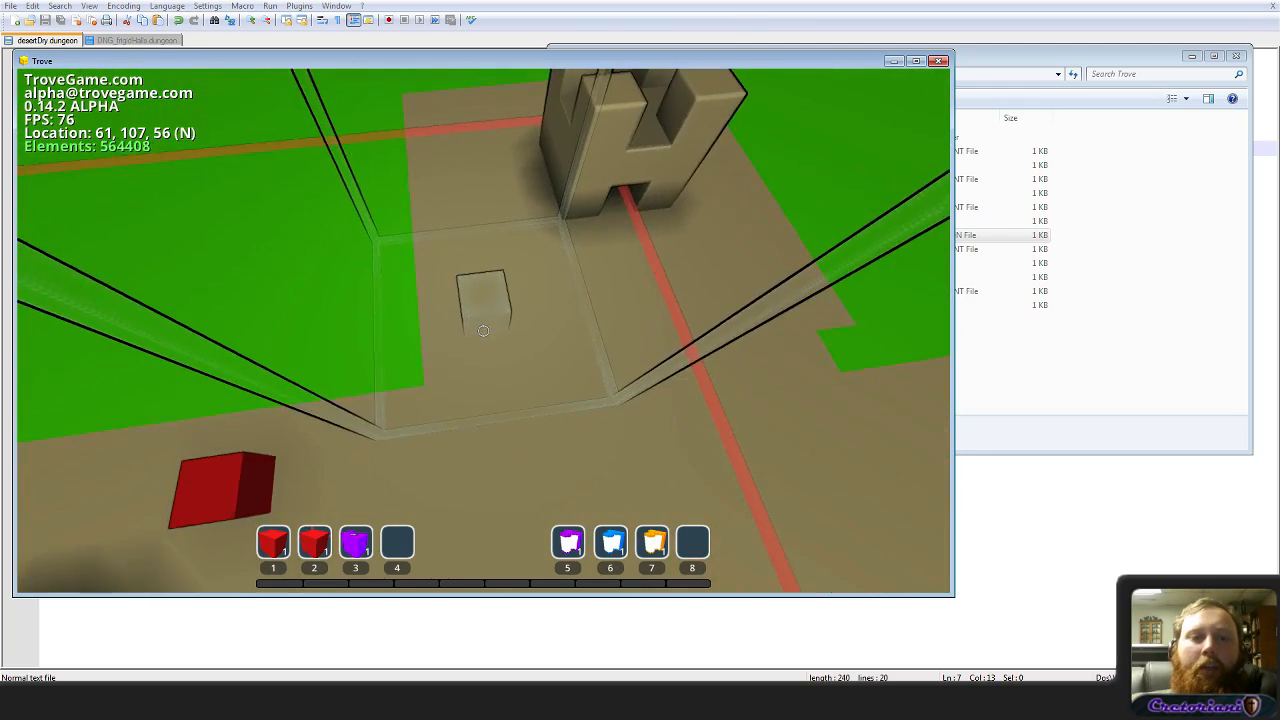
pyautogui.click(483, 330)
pyautogui.press('b')
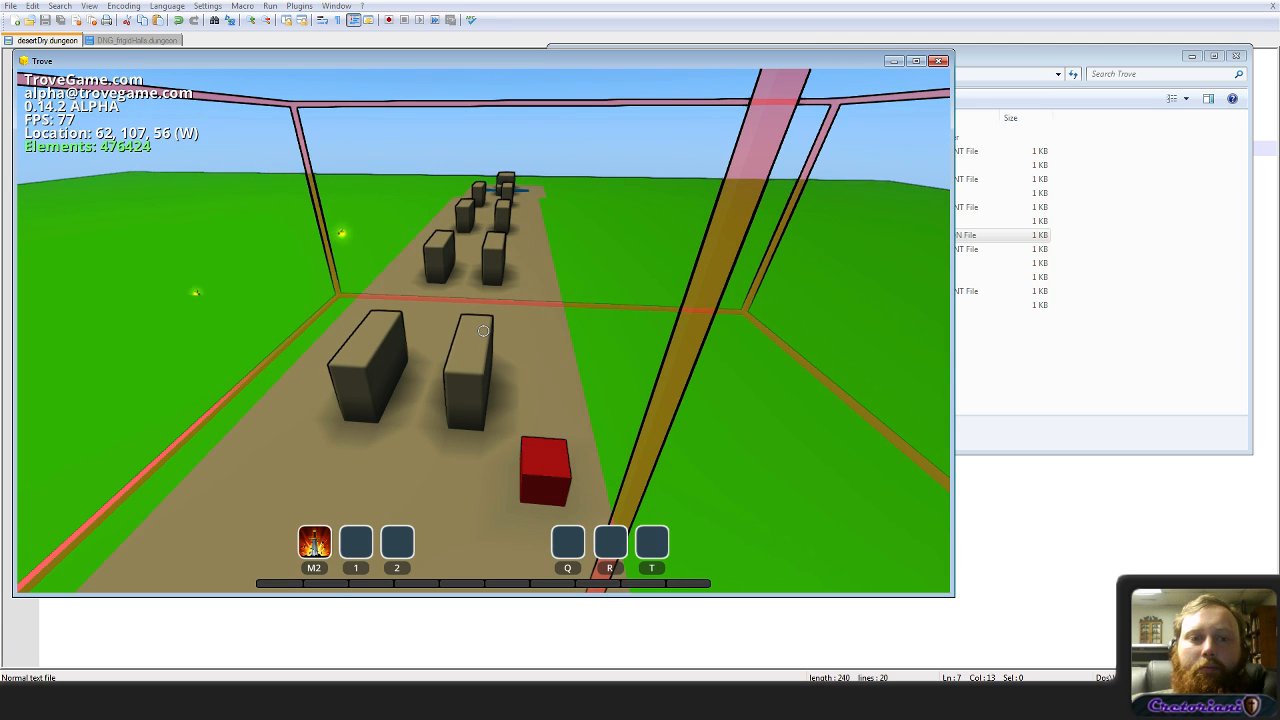
pyautogui.press('Escape')
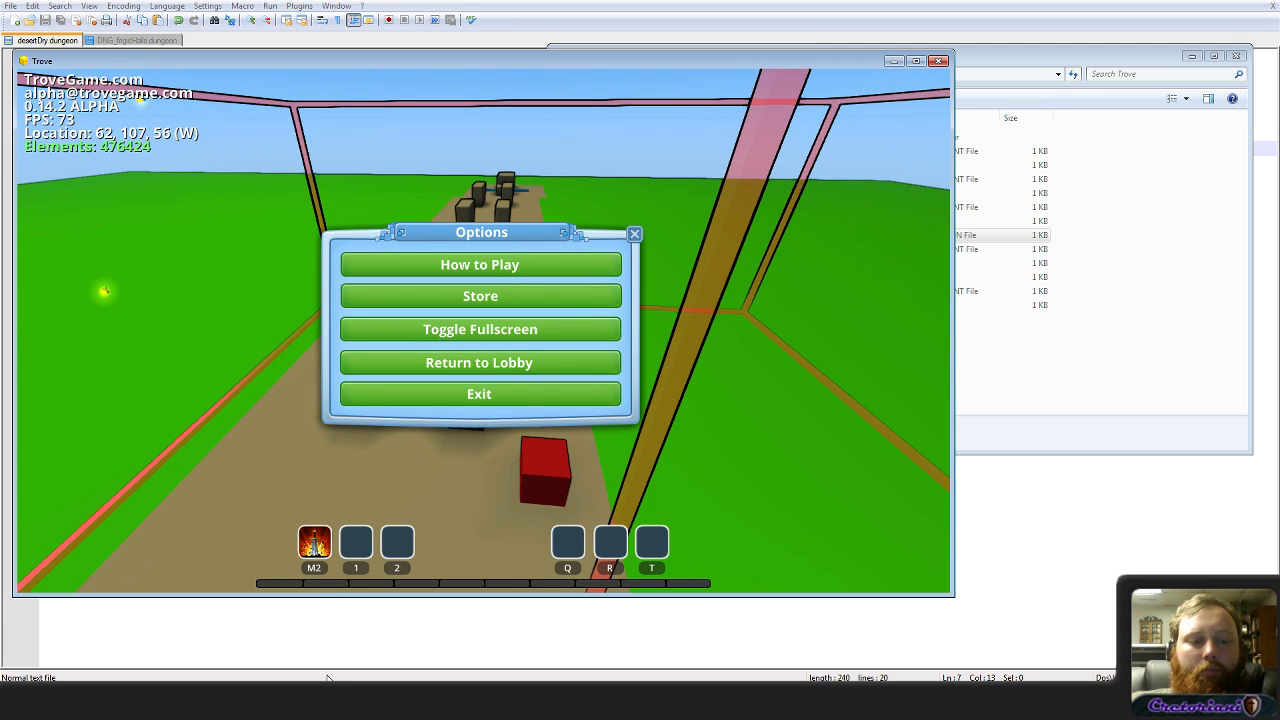